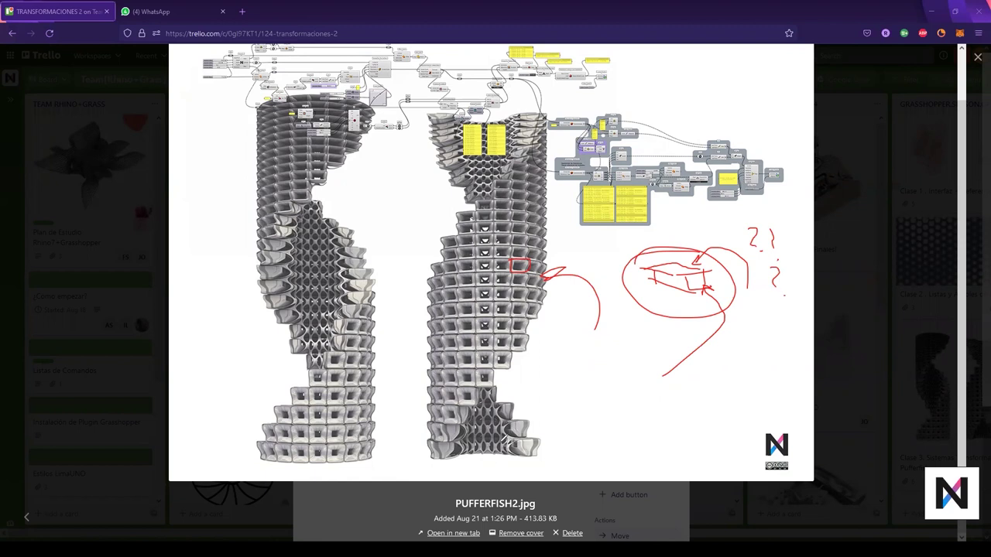
Step: Outline the right tower in the PUFFERFISH2.jpg image, sketch its diagonal twist lines in red, and clear the annotations
{"action": "mouse_move", "coordinate": [528, 460]}
{"action": "left_mouse_down"}
{"action": "mouse_move", "coordinate": [574, 126]}
{"action": "mouse_move", "coordinate": [424, 103]}
{"action": "mouse_move", "coordinate": [424, 481]}
{"action": "left_mouse_up"}
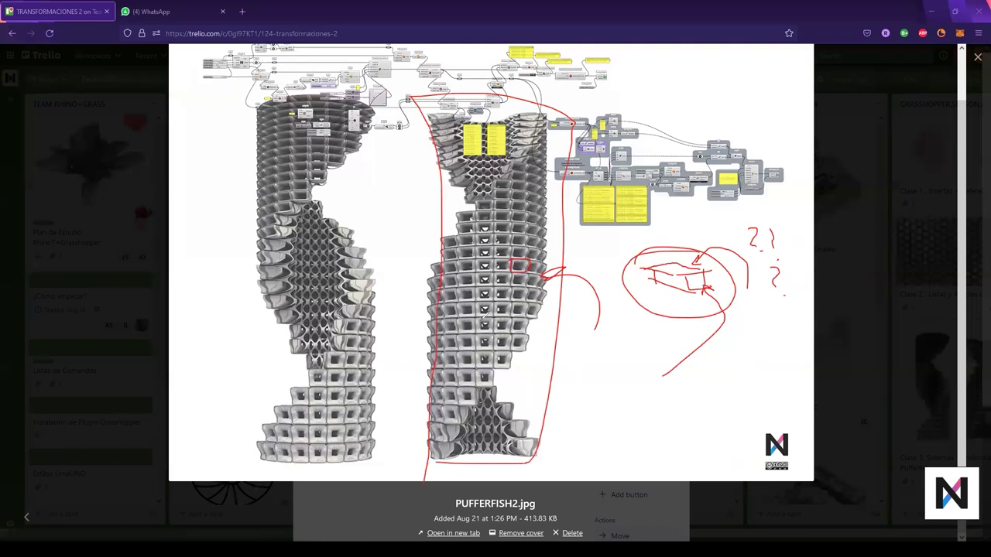
{"action": "mouse_move", "coordinate": [458, 415]}
{"action": "left_mouse_down"}
{"action": "mouse_move", "coordinate": [551, 239]}
{"action": "mouse_move", "coordinate": [565, 138]}
{"action": "mouse_move", "coordinate": [531, 114]}
{"action": "mouse_move", "coordinate": [445, 265]}
{"action": "left_mouse_up"}
{"action": "left_click_drag", "start_coordinate": [533, 328], "coordinate": [477, 459]}
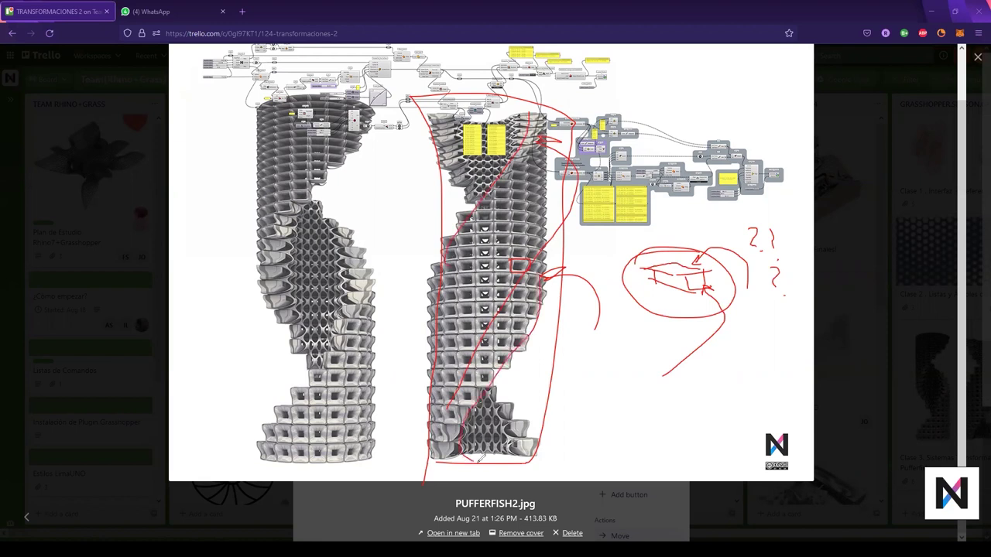
{"action": "mouse_move", "coordinate": [627, 77]}
{"action": "left_mouse_down"}
{"action": "mouse_move", "coordinate": [542, 125]}
{"action": "mouse_move", "coordinate": [468, 103]}
{"action": "mouse_move", "coordinate": [430, 116]}
{"action": "left_mouse_up"}
{"action": "key", "text": "e"}
Step: Annotate the right tower with its outline, twist curves, an arrow, question marks and a check mark, and switch to Grasshopper
{"action": "mouse_move", "coordinate": [436, 113]}
{"action": "left_mouse_down"}
{"action": "mouse_move", "coordinate": [407, 321]}
{"action": "mouse_move", "coordinate": [422, 476]}
{"action": "left_mouse_up"}
{"action": "mouse_move", "coordinate": [406, 454]}
{"action": "left_mouse_down"}
{"action": "mouse_move", "coordinate": [565, 413]}
{"action": "mouse_move", "coordinate": [557, 444]}
{"action": "left_mouse_up"}
{"action": "left_click_drag", "start_coordinate": [548, 310], "coordinate": [550, 463]}
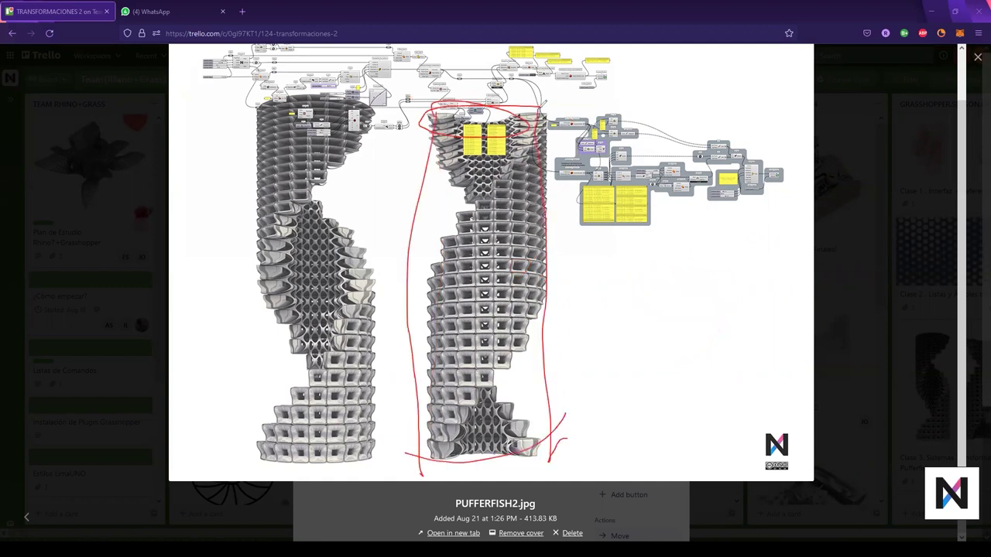
{"action": "left_click_drag", "start_coordinate": [535, 116], "coordinate": [410, 337]}
{"action": "mouse_move", "coordinate": [545, 240]}
{"action": "left_mouse_down"}
{"action": "mouse_move", "coordinate": [542, 310]}
{"action": "mouse_move", "coordinate": [450, 457]}
{"action": "left_mouse_up"}
{"action": "mouse_move", "coordinate": [611, 406]}
{"action": "left_mouse_down"}
{"action": "mouse_move", "coordinate": [559, 318]}
{"action": "mouse_move", "coordinate": [571, 320]}
{"action": "left_mouse_up"}
{"action": "left_click_drag", "start_coordinate": [631, 296], "coordinate": [641, 329]}
{"action": "left_click", "coordinate": [657, 339]}
{"action": "left_click_drag", "start_coordinate": [660, 278], "coordinate": [682, 316]}
{"action": "left_click_drag", "start_coordinate": [708, 273], "coordinate": [811, 93]}
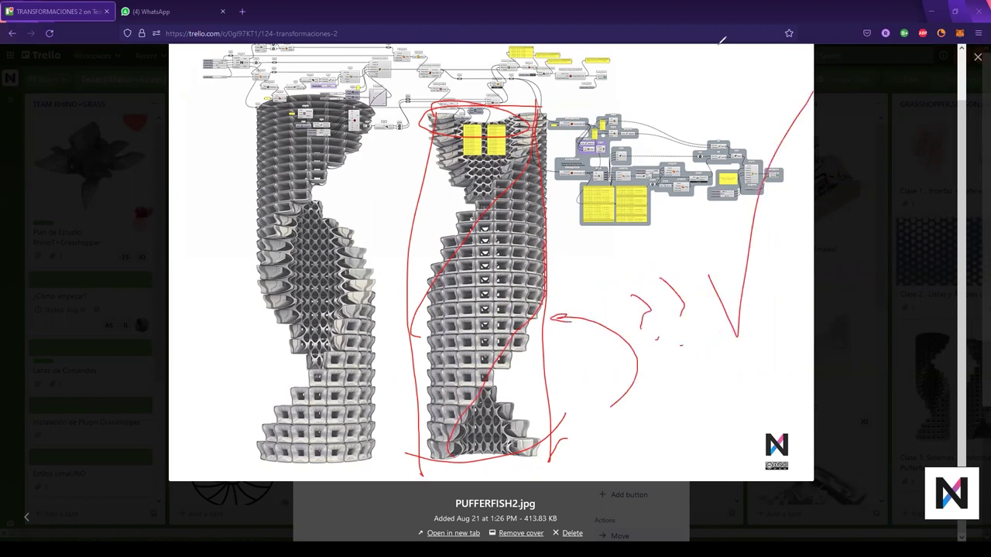
{"action": "key", "text": "ctrl+shift+7"}
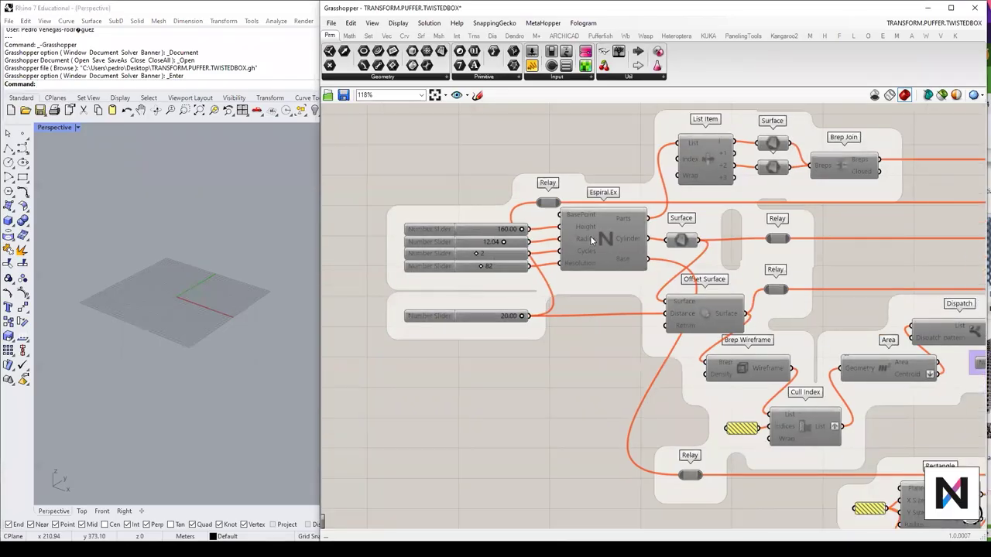
Step: Examine the Espiral.Ex component and the overall layout of the disabled TRANSFORM.PUFFER.TWISTEDBOX definition
{"action": "left_click_drag", "start_coordinate": [590, 236], "coordinate": [604, 235]}
{"action": "scroll", "coordinate": [591, 209], "scroll_direction": "up", "scroll_amount": 5}
{"action": "scroll", "coordinate": [593, 315], "scroll_direction": "down", "scroll_amount": 3}
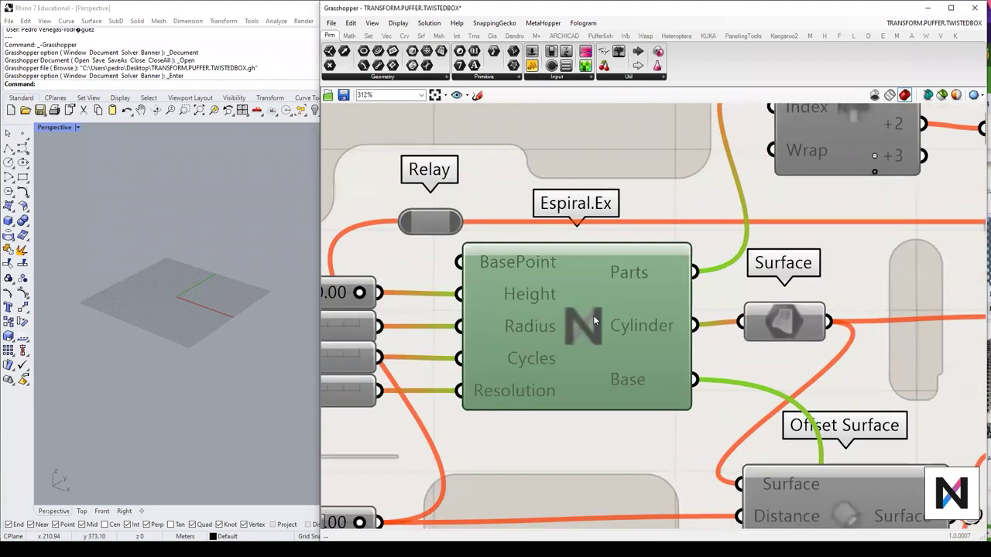
{"action": "scroll", "coordinate": [580, 335], "scroll_direction": "down", "scroll_amount": 3}
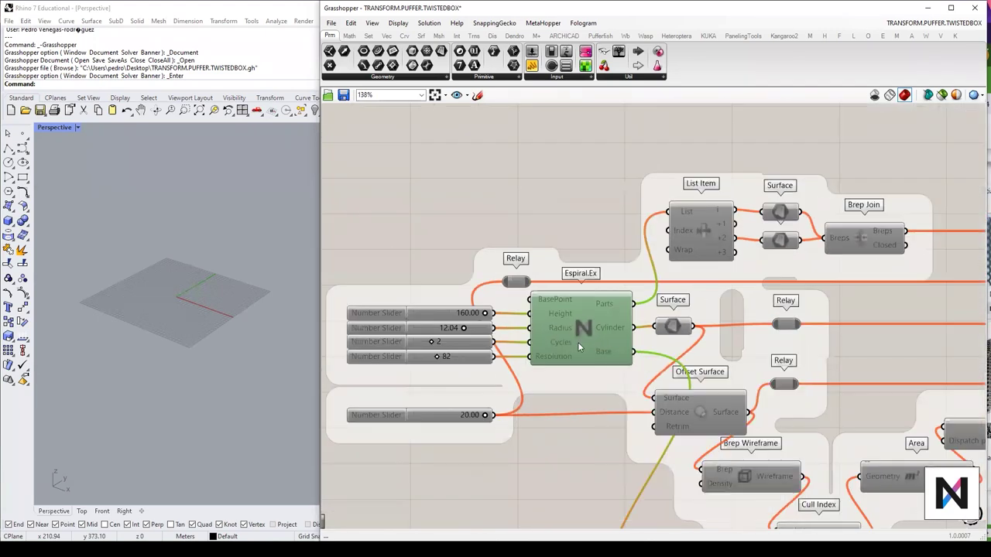
{"action": "middle_click", "coordinate": [583, 325]}
{"action": "scroll", "coordinate": [586, 325], "scroll_direction": "down", "scroll_amount": 10}
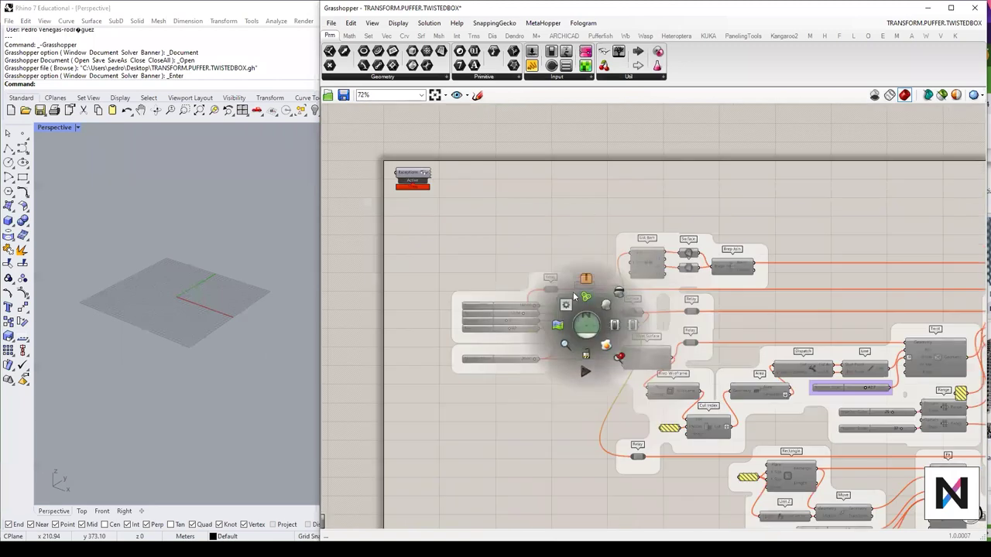
{"action": "right_click_drag", "start_coordinate": [504, 320], "coordinate": [4, 184]}
{"action": "right_click_drag", "start_coordinate": [582, 285], "coordinate": [714, 297]}
{"action": "right_click_drag", "start_coordinate": [531, 261], "coordinate": [721, 305]}
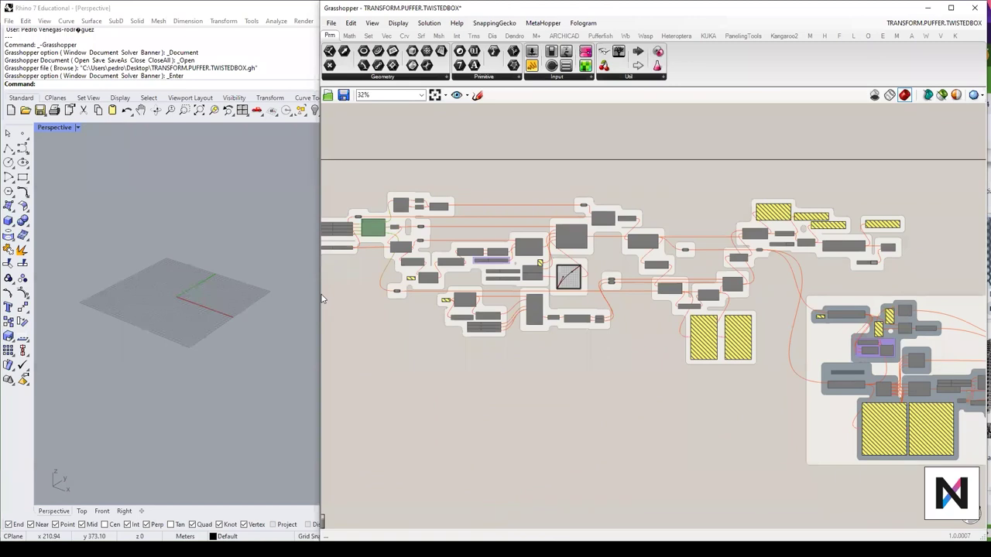
{"action": "right_click_drag", "start_coordinate": [397, 299], "coordinate": [533, 366]}
{"action": "scroll", "coordinate": [494, 354], "scroll_direction": "up", "scroll_amount": 2}
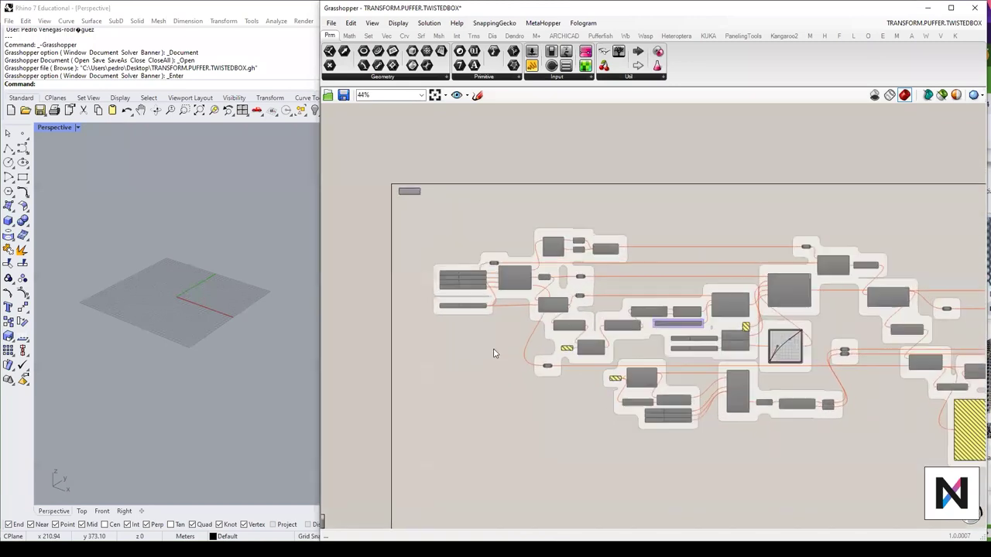
Step: Enable the five number sliders, the relay and the Espiral.Ex component at the start of the definition
{"action": "scroll", "coordinate": [450, 300], "scroll_direction": "up", "scroll_amount": 7}
{"action": "right_click_drag", "start_coordinate": [638, 212], "coordinate": [631, 247]}
{"action": "left_click_drag", "start_coordinate": [632, 255], "coordinate": [632, 256]}
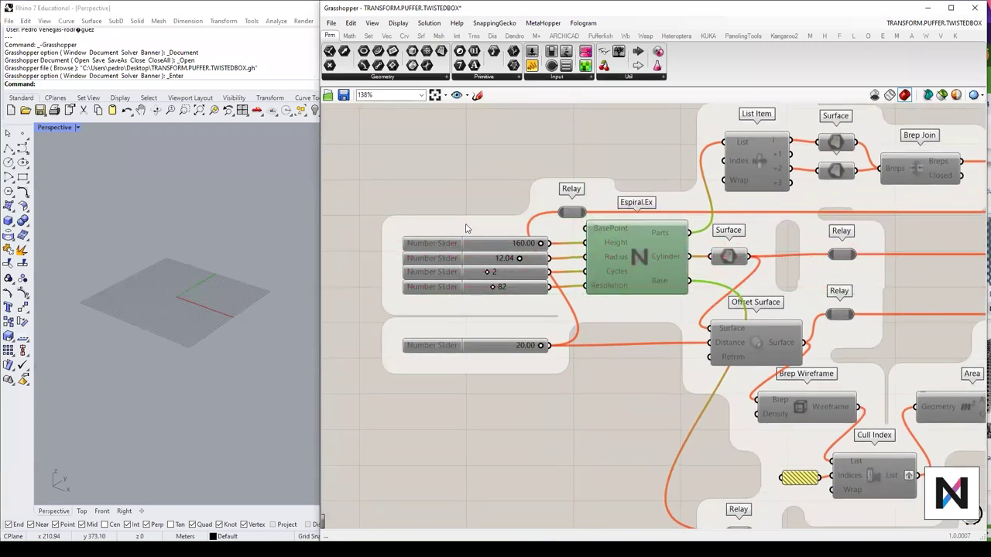
{"action": "left_click_drag", "start_coordinate": [354, 149], "coordinate": [713, 402]}
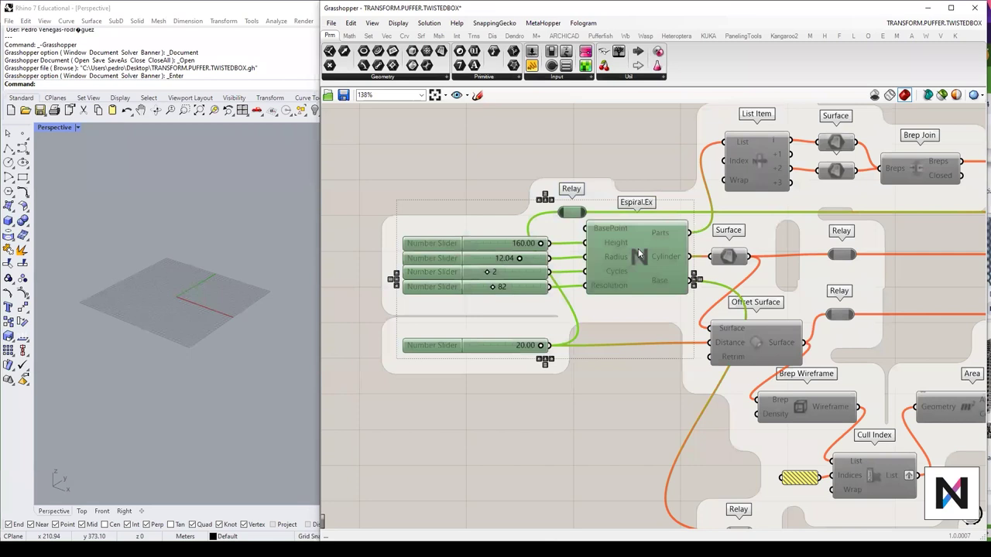
{"action": "middle_click", "coordinate": [638, 249]}
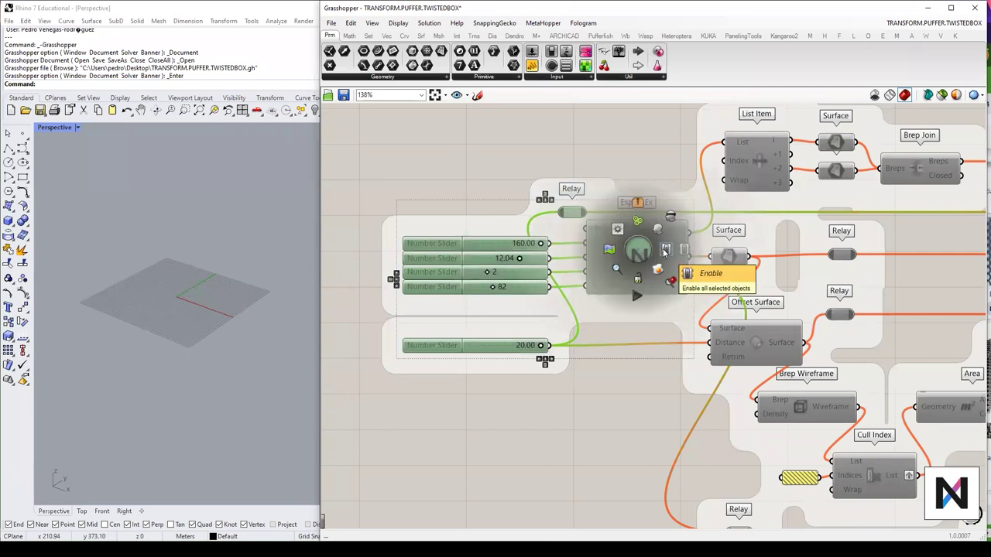
{"action": "left_click", "coordinate": [663, 250]}
{"action": "left_click", "coordinate": [621, 438]}
Step: Turn on the preview of the Espiral.Ex component and view its cylinder closely in the Perspective viewport
{"action": "left_click", "coordinate": [635, 264]}
{"action": "middle_click", "coordinate": [636, 257]}
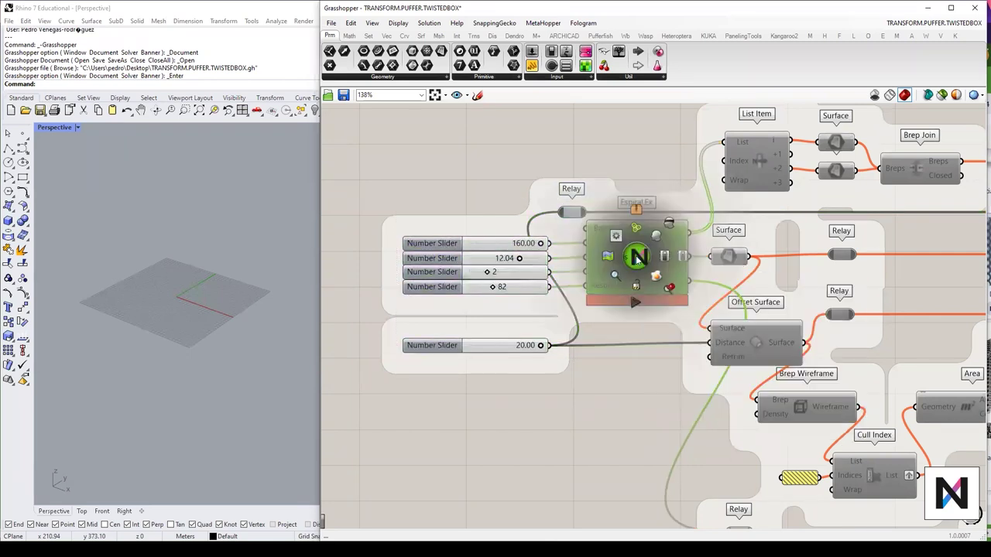
{"action": "left_click", "coordinate": [655, 236]}
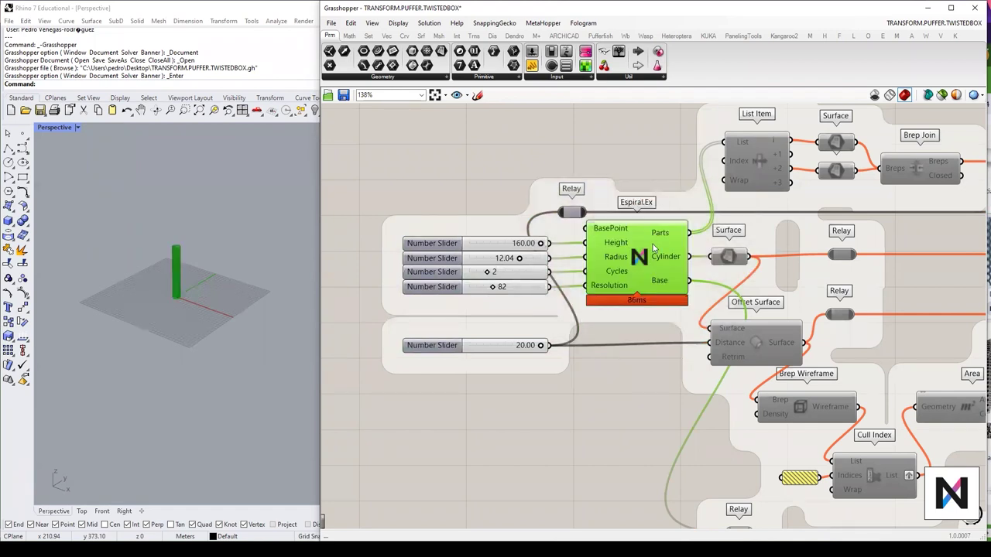
{"action": "scroll", "coordinate": [124, 268], "scroll_direction": "up", "scroll_amount": 5}
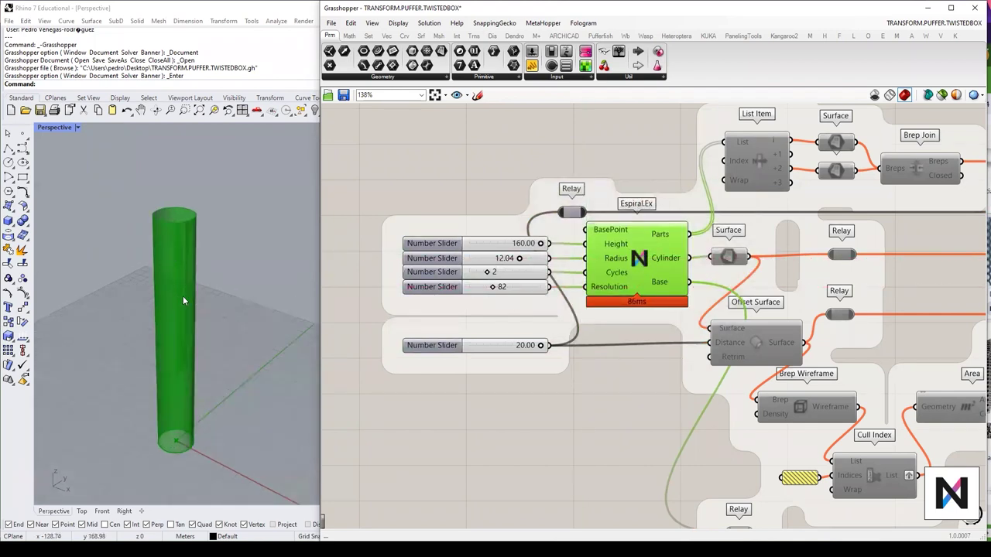
Step: Inspect the Espiral.Ex component's inputs, outputs and description, along with its connected height slider
{"action": "left_click", "coordinate": [650, 374]}
{"action": "scroll", "coordinate": [656, 259], "scroll_direction": "up", "scroll_amount": 5}
{"action": "scroll", "coordinate": [656, 259], "scroll_direction": "up", "scroll_amount": 2}
{"action": "scroll", "coordinate": [596, 255], "scroll_direction": "down", "scroll_amount": 7}
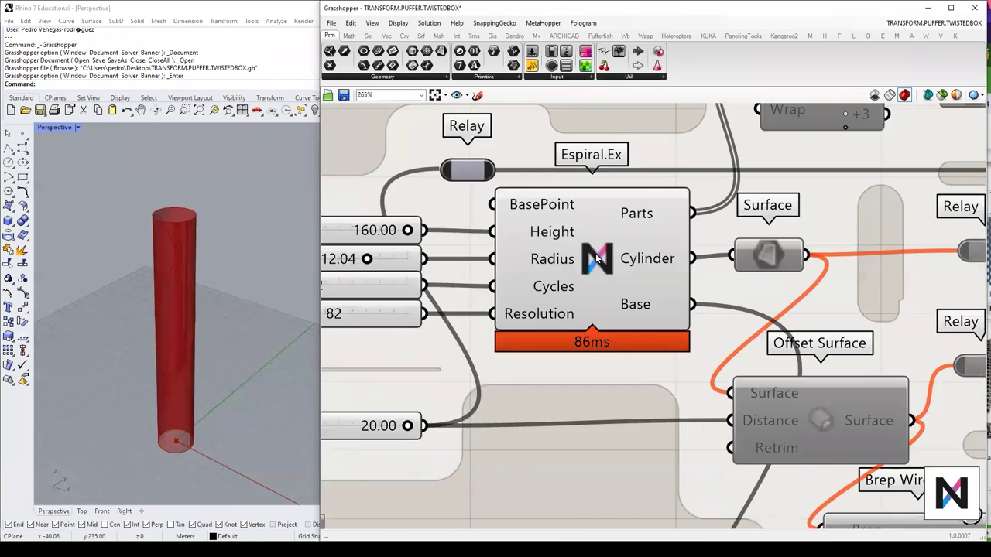
{"action": "left_click", "coordinate": [596, 256]}
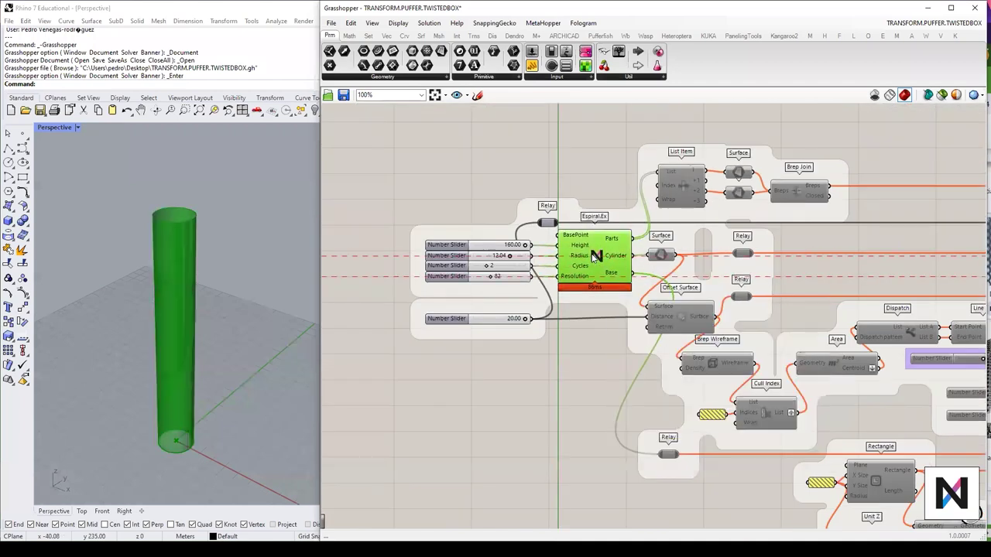
{"action": "mouse_move", "coordinate": [595, 256]}
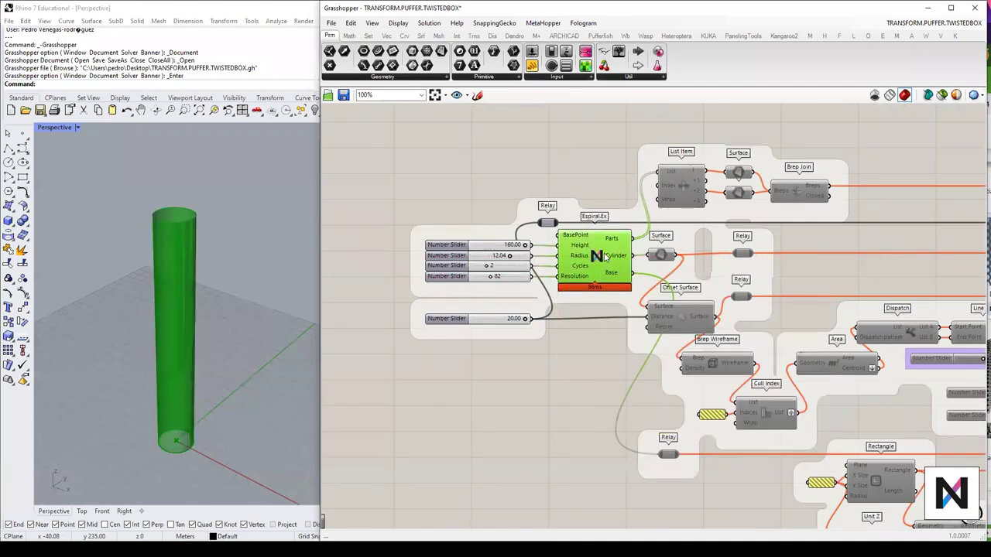
{"action": "scroll", "coordinate": [597, 264], "scroll_direction": "up", "scroll_amount": 3}
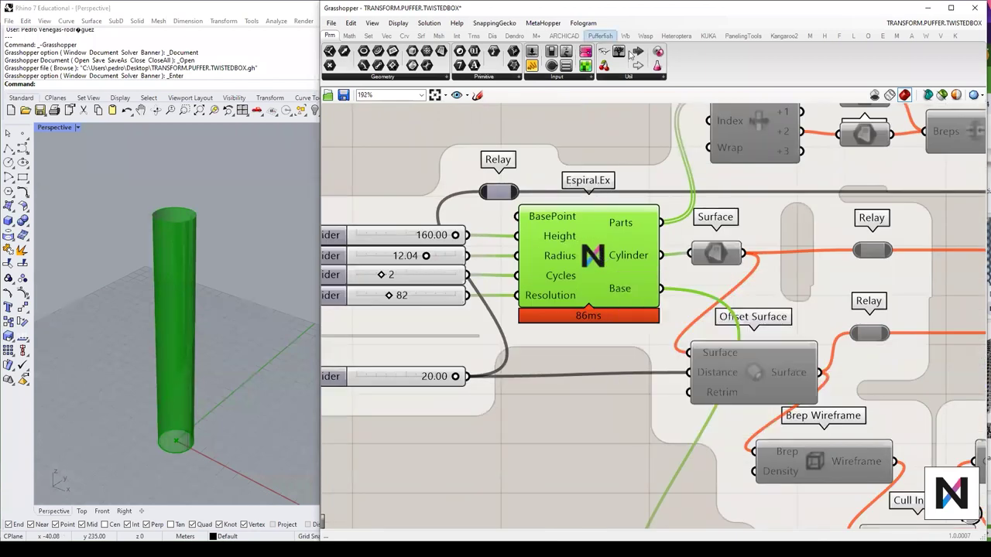
{"action": "scroll", "coordinate": [629, 54], "scroll_direction": "down", "scroll_amount": 2}
{"action": "scroll", "coordinate": [629, 54], "scroll_direction": "up", "scroll_amount": 2}
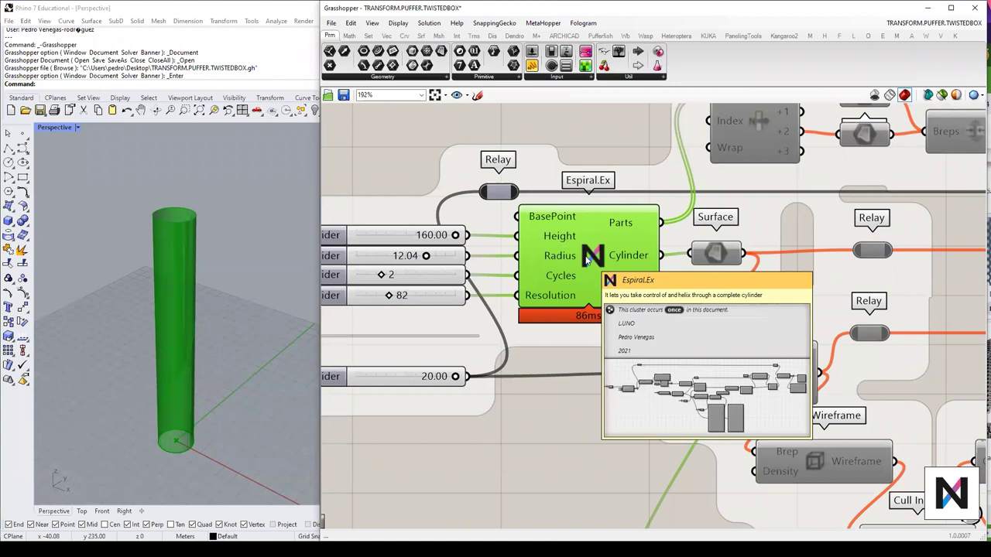
{"action": "scroll", "coordinate": [587, 260], "scroll_direction": "down", "scroll_amount": 5}
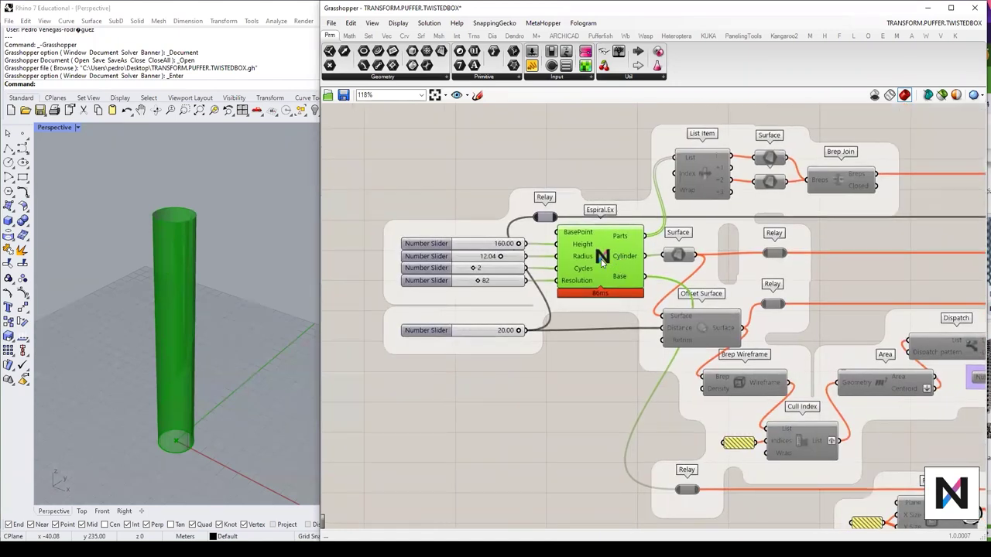
{"action": "left_click", "coordinate": [445, 246]}
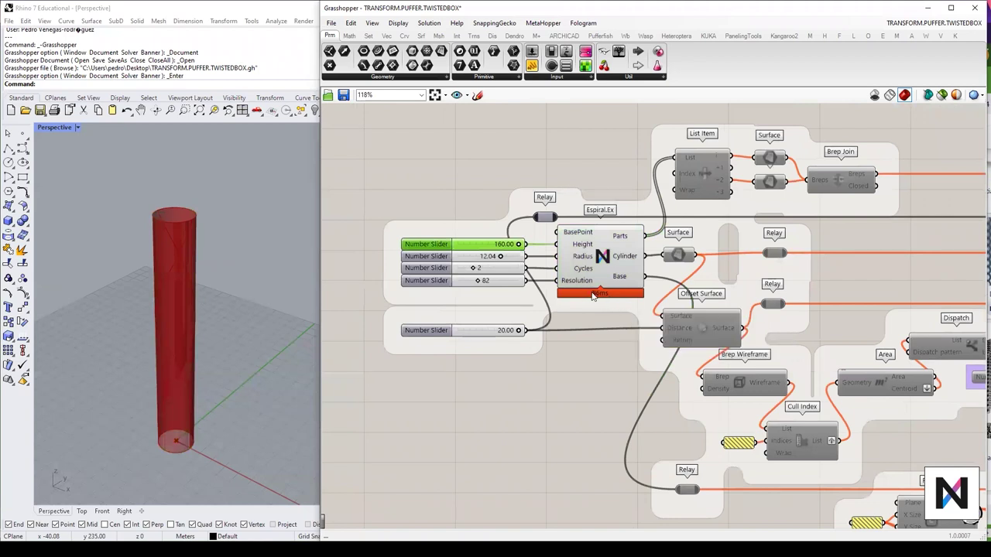
{"action": "left_click", "coordinate": [607, 255]}
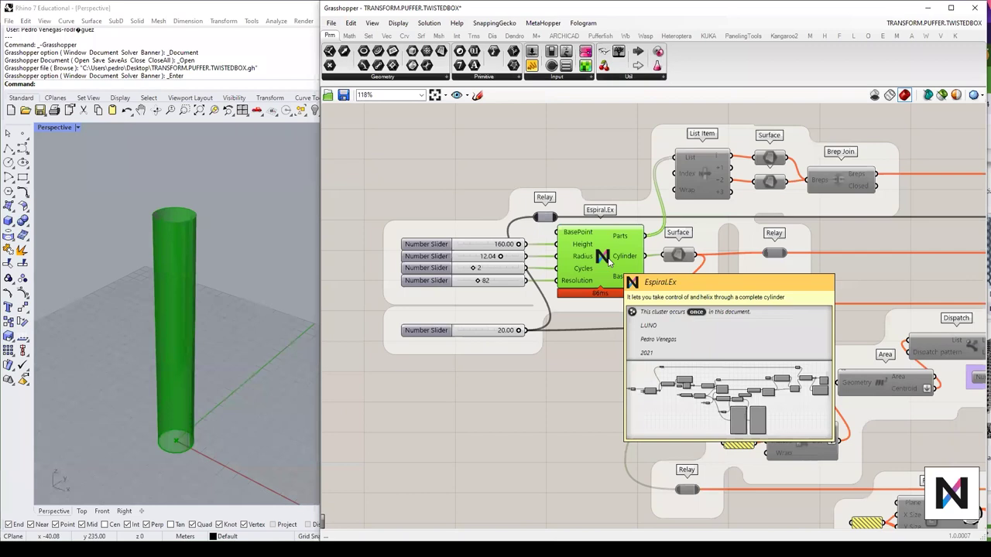
Step: Open the Espiral.Ex cluster and examine its internal component chain from inputs to outputs
{"action": "double_click", "coordinate": [604, 256]}
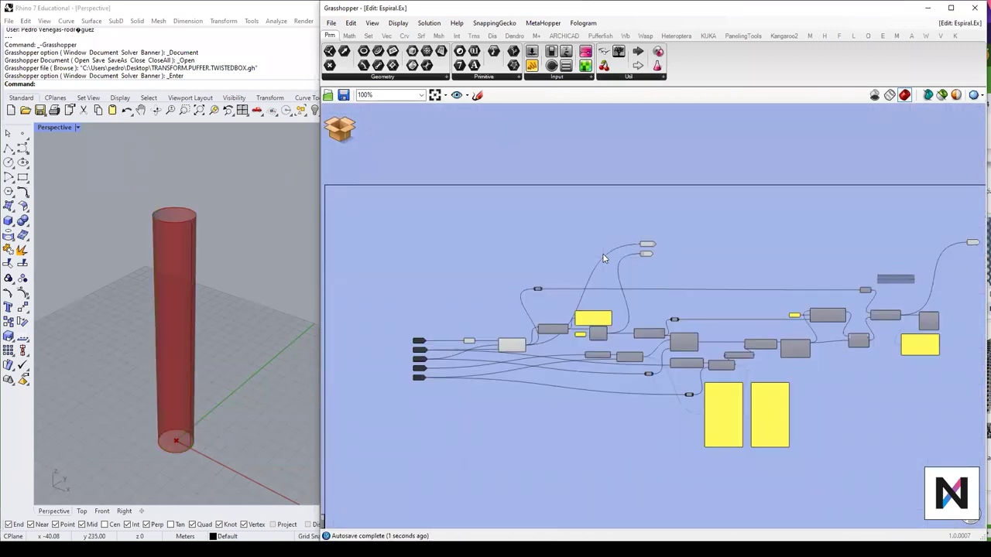
{"action": "right_click_drag", "start_coordinate": [700, 264], "coordinate": [664, 254]}
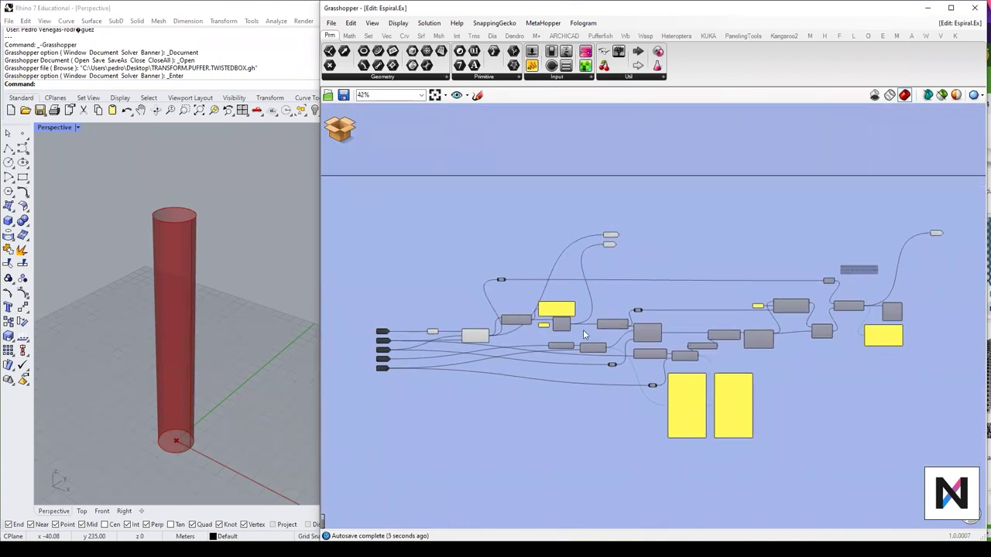
{"action": "scroll", "coordinate": [583, 330], "scroll_direction": "up", "scroll_amount": 5}
{"action": "right_click_drag", "start_coordinate": [709, 298], "coordinate": [608, 317]}
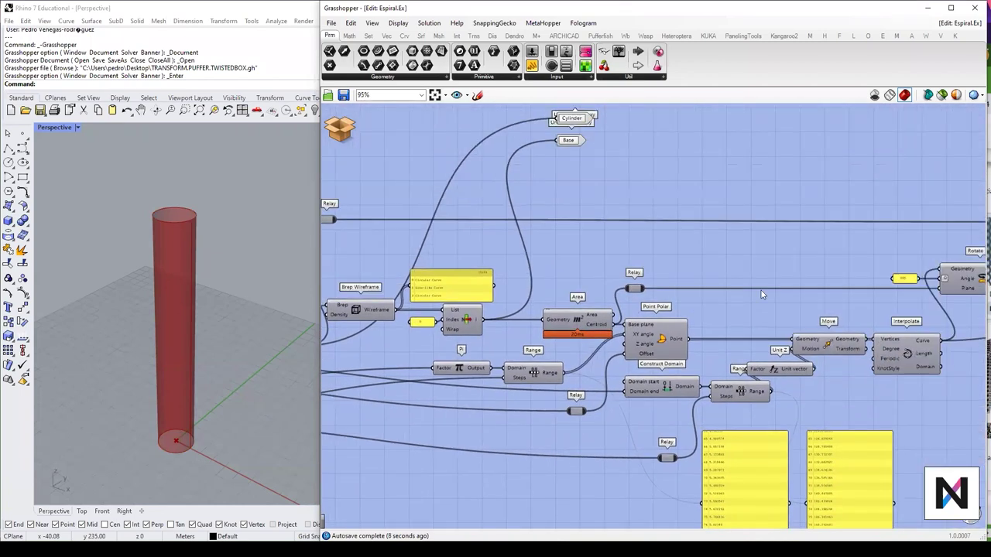
{"action": "right_click_drag", "start_coordinate": [977, 251], "coordinate": [813, 276]}
{"action": "right_click_drag", "start_coordinate": [481, 398], "coordinate": [966, 340]}
{"action": "right_click_drag", "start_coordinate": [393, 362], "coordinate": [580, 363]}
{"action": "scroll", "coordinate": [579, 363], "scroll_direction": "up", "scroll_amount": 3}
{"action": "scroll", "coordinate": [568, 377], "scroll_direction": "down", "scroll_amount": 6}
{"action": "scroll", "coordinate": [816, 223], "scroll_direction": "up", "scroll_amount": 3}
{"action": "right_click_drag", "start_coordinate": [816, 223], "coordinate": [545, 249]}
{"action": "scroll", "coordinate": [675, 434], "scroll_direction": "down", "scroll_amount": 1}
{"action": "right_click_drag", "start_coordinate": [960, 387], "coordinate": [500, 327]}
{"action": "scroll", "coordinate": [616, 196], "scroll_direction": "up", "scroll_amount": 5}
{"action": "scroll", "coordinate": [619, 240], "scroll_direction": "down", "scroll_amount": 7}
{"action": "right_click_drag", "start_coordinate": [658, 327], "coordinate": [920, 325]}
{"action": "scroll", "coordinate": [696, 365], "scroll_direction": "down", "scroll_amount": 2}
{"action": "right_click_drag", "start_coordinate": [649, 375], "coordinate": [702, 344]}
{"action": "scroll", "coordinate": [684, 353], "scroll_direction": "up", "scroll_amount": 1}
{"action": "right_click_drag", "start_coordinate": [552, 391], "coordinate": [583, 401]}
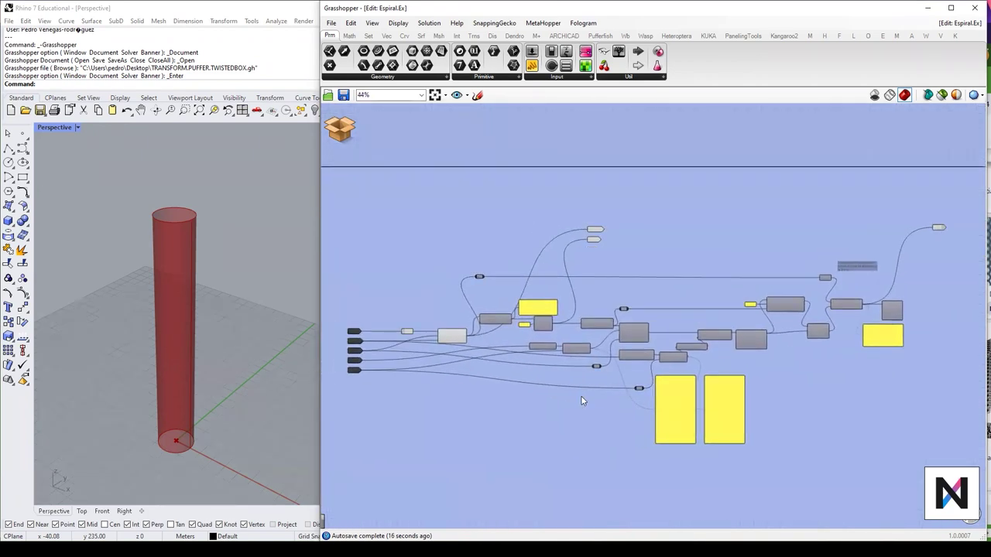
Step: Review how the cluster builds the helix, from the Cylinder and Point Polar components through to Surface Split
{"action": "scroll", "coordinate": [581, 396], "scroll_direction": "up", "scroll_amount": 1}
{"action": "scroll", "coordinate": [492, 323], "scroll_direction": "up", "scroll_amount": 2}
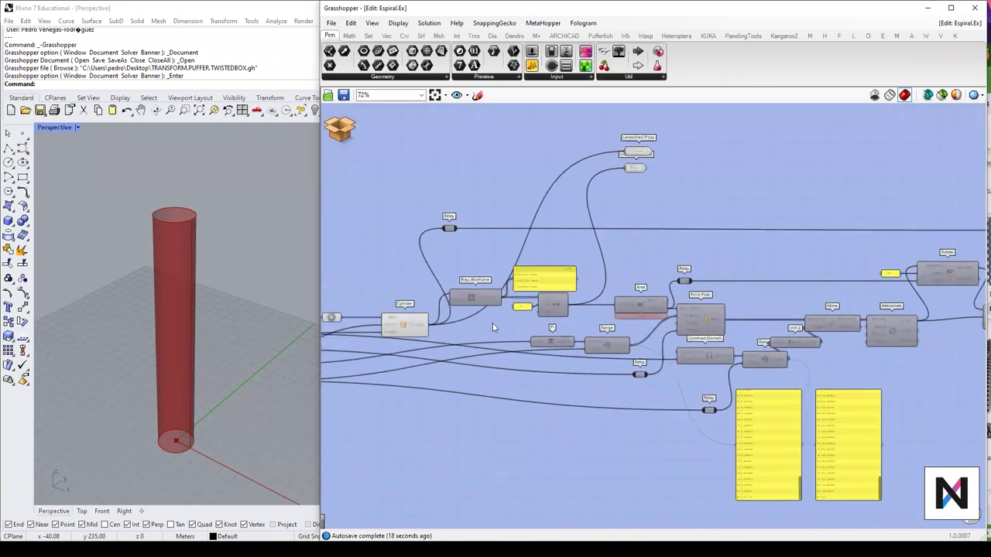
{"action": "right_click_drag", "start_coordinate": [492, 323], "coordinate": [549, 333]}
{"action": "scroll", "coordinate": [549, 333], "scroll_direction": "down", "scroll_amount": 1}
{"action": "right_click_drag", "start_coordinate": [645, 325], "coordinate": [604, 325]}
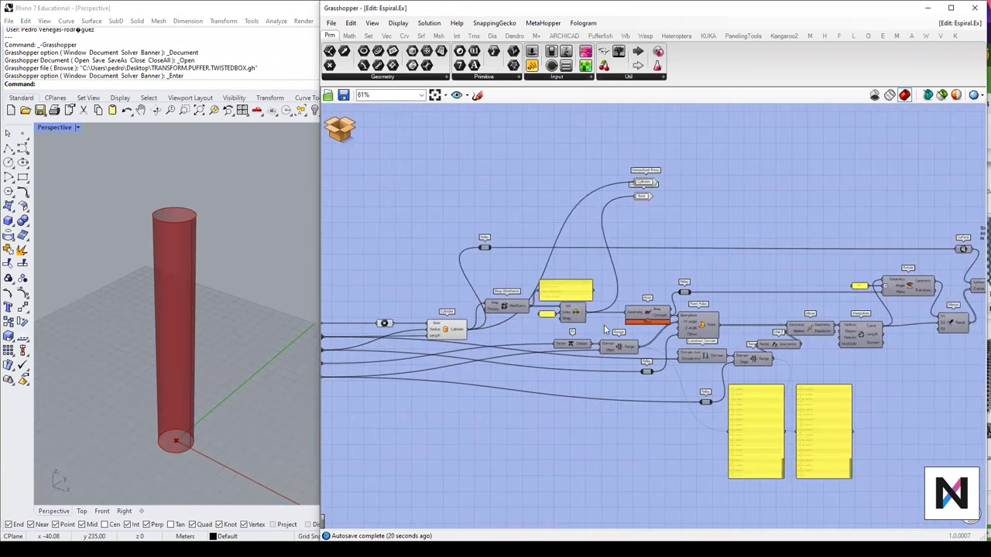
{"action": "right_click_drag", "start_coordinate": [721, 321], "coordinate": [715, 319]}
{"action": "scroll", "coordinate": [511, 334], "scroll_direction": "up", "scroll_amount": 1}
{"action": "right_click_drag", "start_coordinate": [807, 316], "coordinate": [613, 325]}
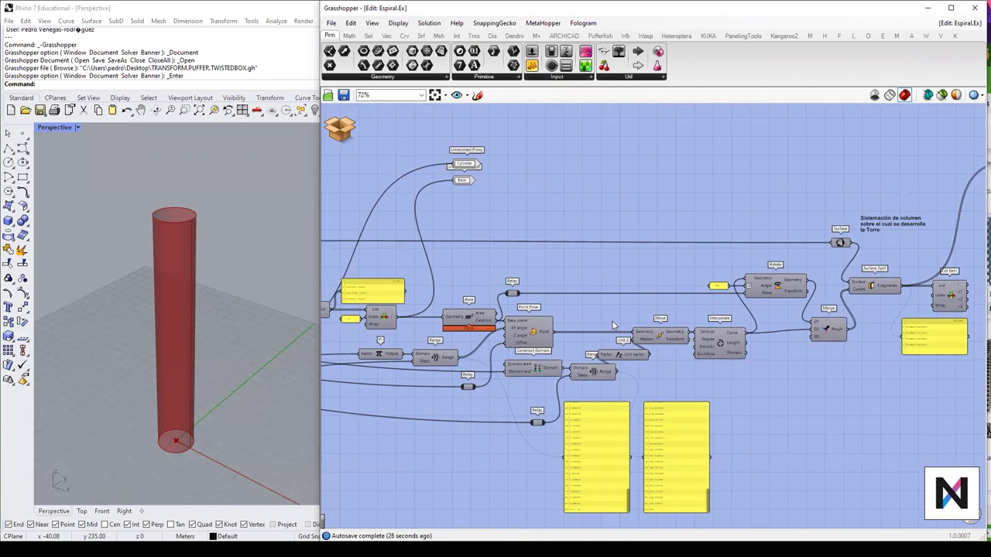
{"action": "right_click_drag", "start_coordinate": [613, 325], "coordinate": [711, 362]}
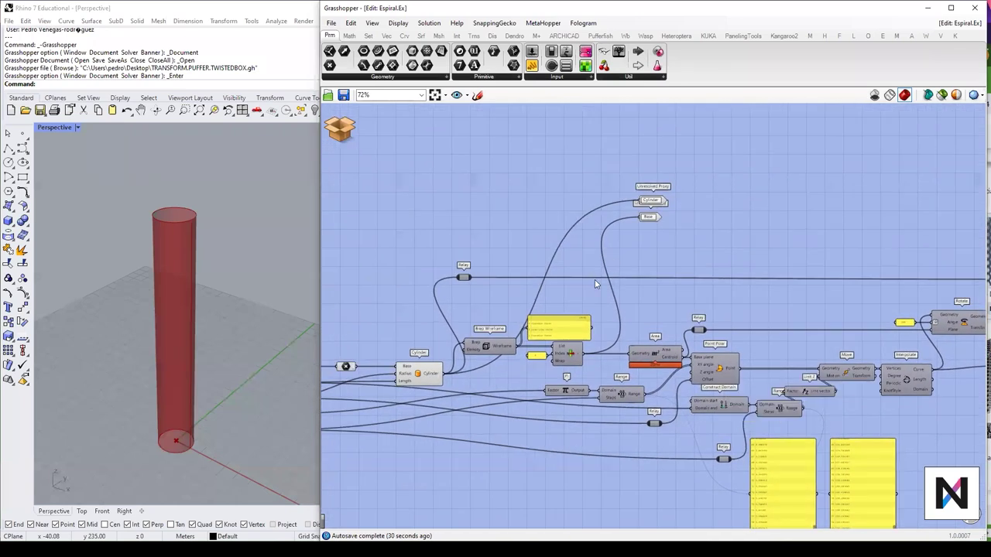
{"action": "right_click_drag", "start_coordinate": [619, 252], "coordinate": [660, 257]}
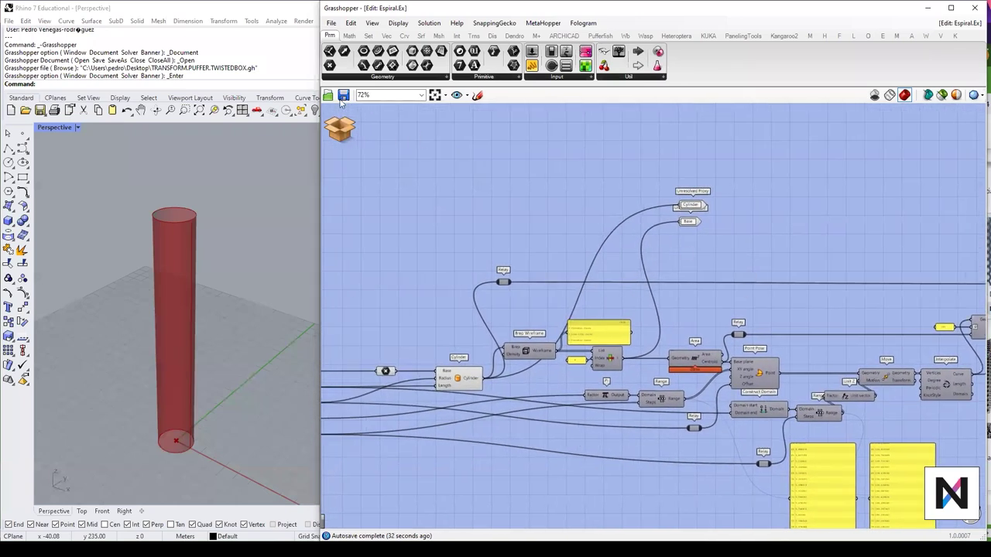
Step: Discard and close the Espiral.Ex cluster edit, returning to the TRANSFORM.PUFFER.TWISTEDBOX definition without saving the document
{"action": "left_click", "coordinate": [341, 127]}
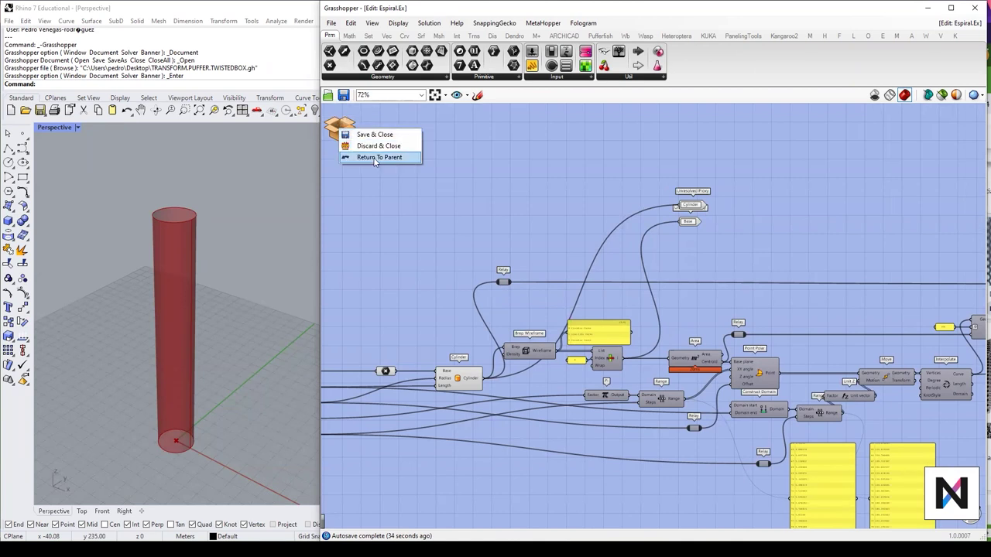
{"action": "left_click", "coordinate": [370, 146]}
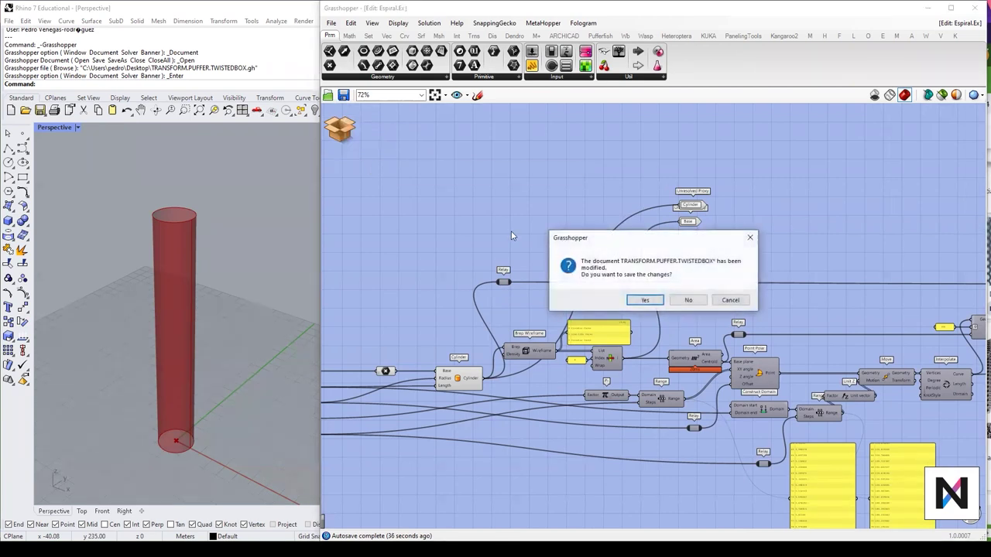
{"action": "left_click", "coordinate": [688, 301]}
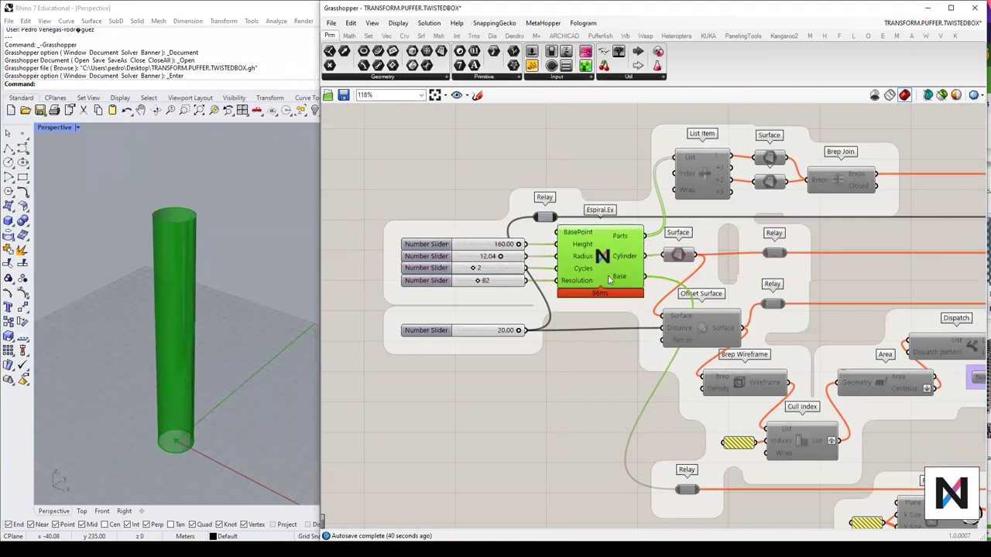
Step: Examine the Espiral.Ex component's description, its Radius input and the number sliders that drive it
{"action": "mouse_move", "coordinate": [608, 263]}
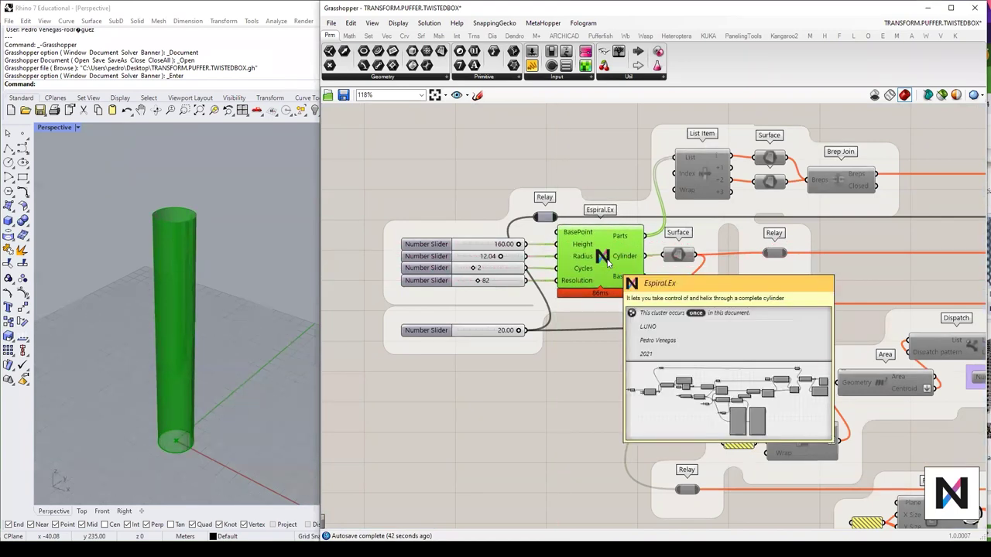
{"action": "scroll", "coordinate": [561, 263], "scroll_direction": "up", "scroll_amount": 3}
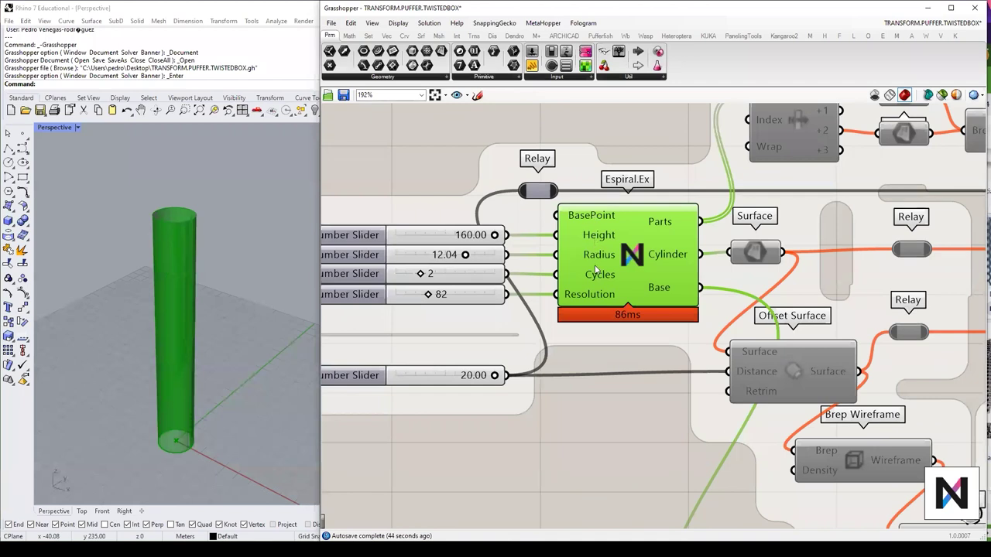
{"action": "right_click_drag", "start_coordinate": [678, 249], "coordinate": [603, 237]}
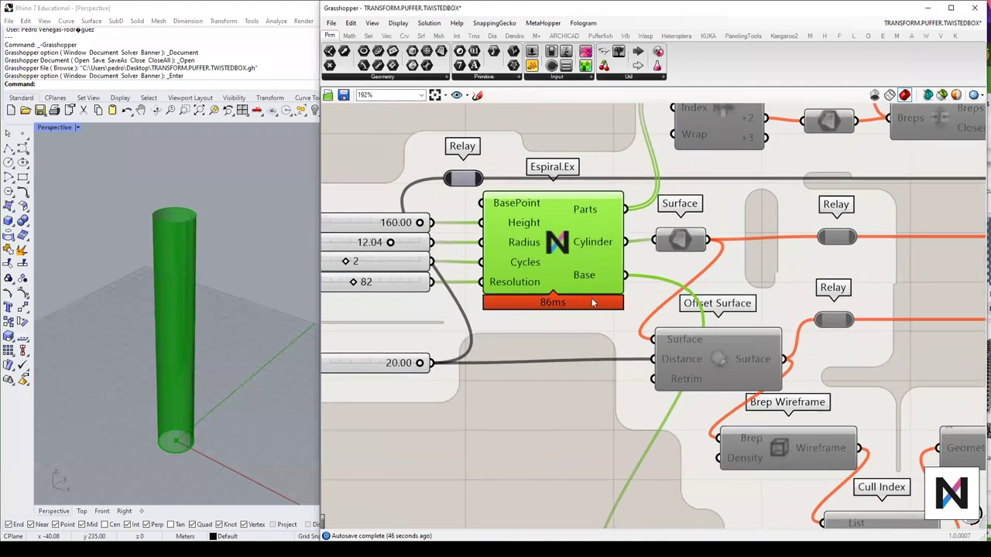
{"action": "right_click_drag", "start_coordinate": [593, 302], "coordinate": [648, 297]}
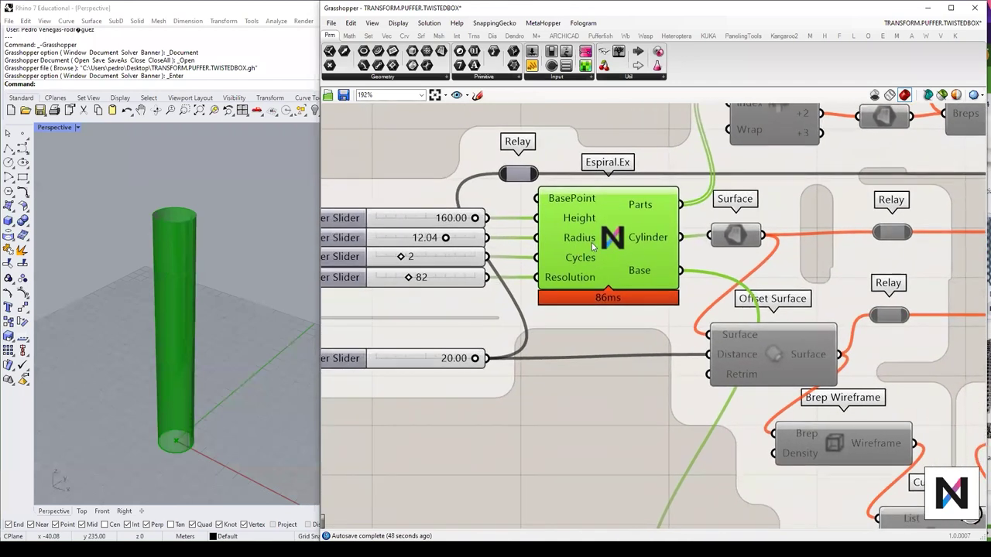
{"action": "mouse_move", "coordinate": [593, 247]}
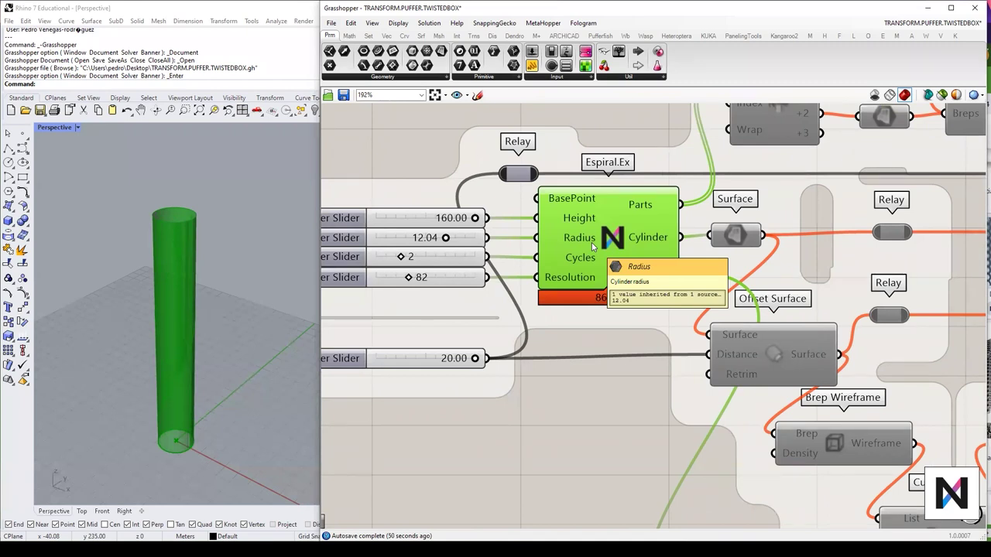
{"action": "right_click_drag", "start_coordinate": [619, 374], "coordinate": [685, 381]}
{"action": "left_click_drag", "start_coordinate": [674, 271], "coordinate": [666, 272]}
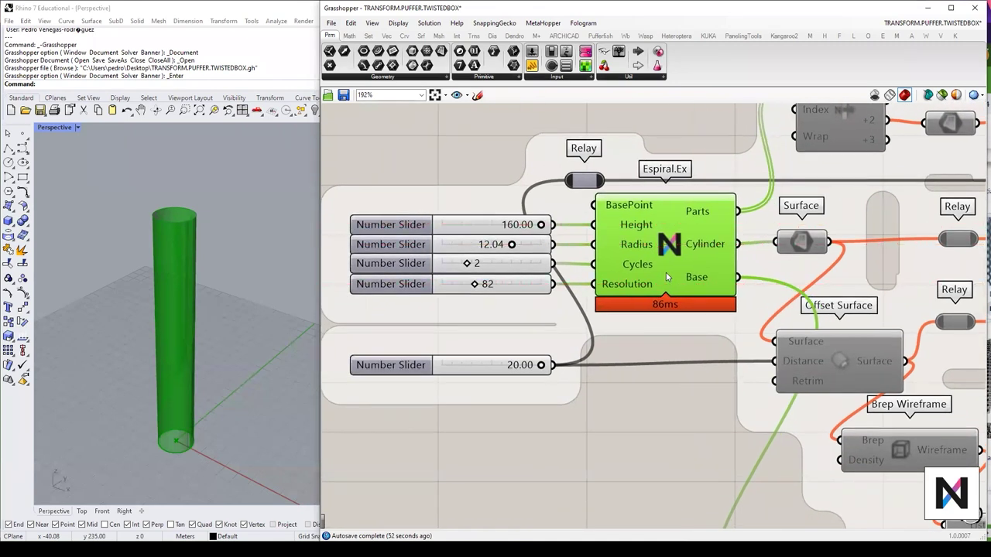
{"action": "right_click_drag", "start_coordinate": [666, 277], "coordinate": [675, 278]}
{"action": "left_click_drag", "start_coordinate": [681, 254], "coordinate": [686, 262]}
Step: Survey the whole TRANSFORM.PUFFER.TWISTEDBOX definition, returning to Espiral.Ex and its cylinder in the Perspective viewport
{"action": "scroll", "coordinate": [684, 265], "scroll_direction": "down", "scroll_amount": 6}
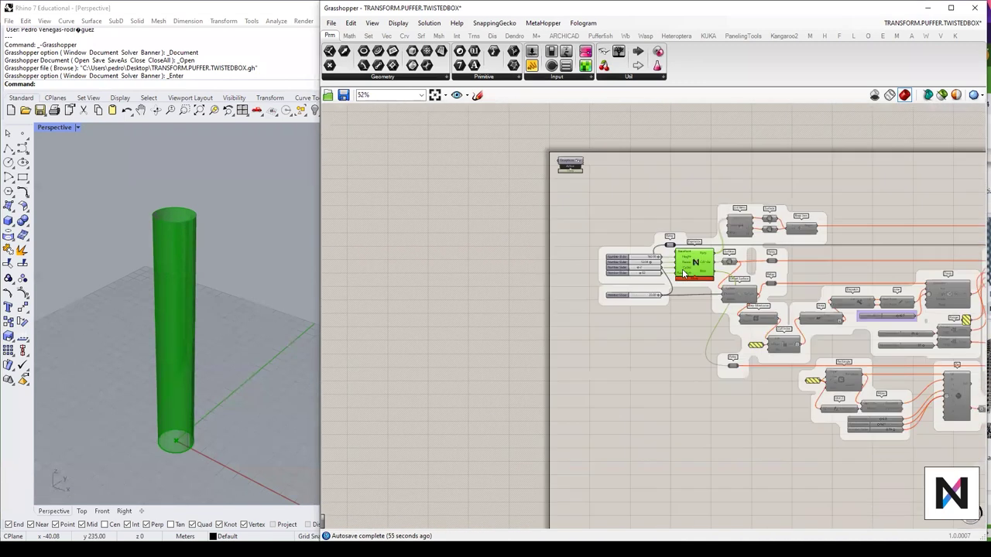
{"action": "scroll", "coordinate": [683, 273], "scroll_direction": "down", "scroll_amount": 3}
{"action": "right_click_drag", "start_coordinate": [766, 306], "coordinate": [677, 280]}
{"action": "scroll", "coordinate": [465, 270], "scroll_direction": "down", "scroll_amount": 1}
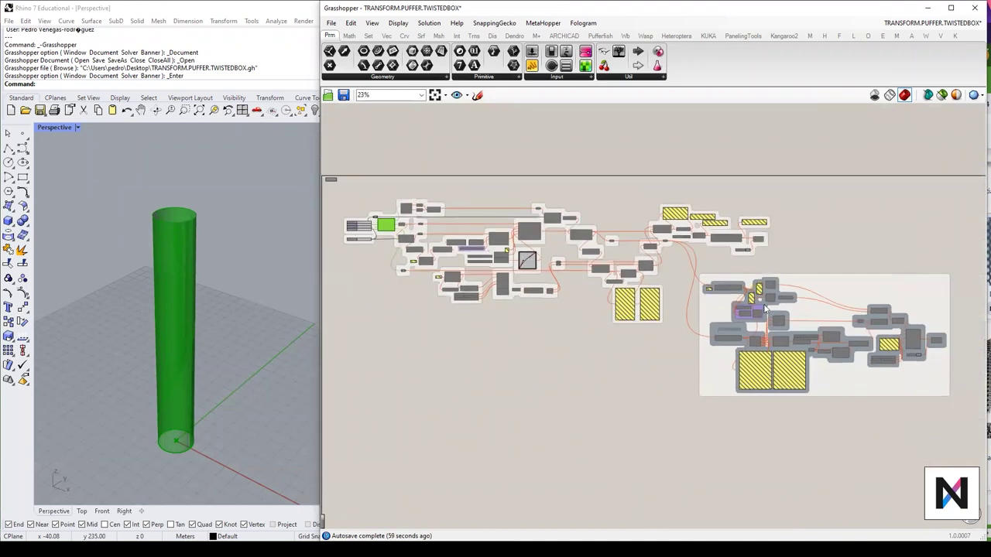
{"action": "right_click_drag", "start_coordinate": [547, 305], "coordinate": [567, 309]}
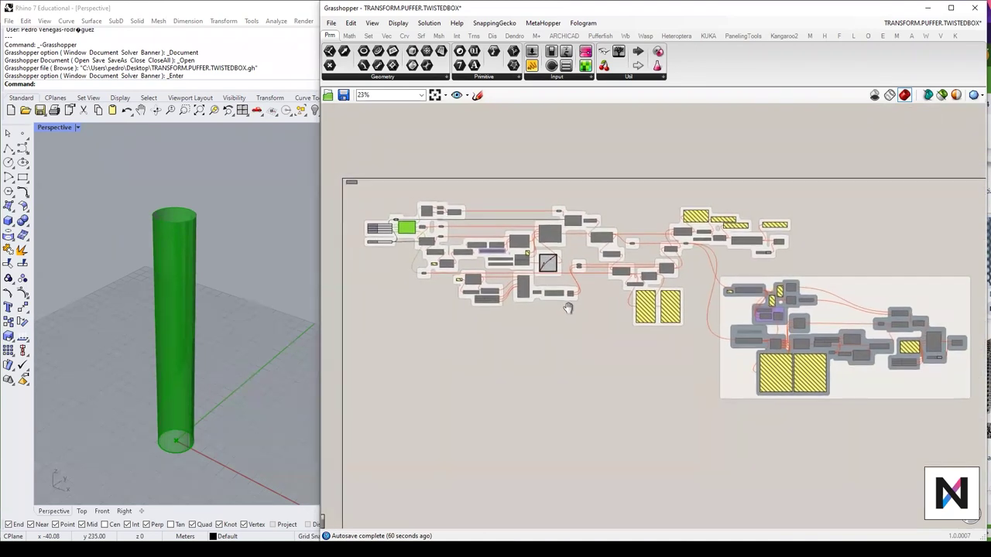
{"action": "scroll", "coordinate": [470, 264], "scroll_direction": "up", "scroll_amount": 2}
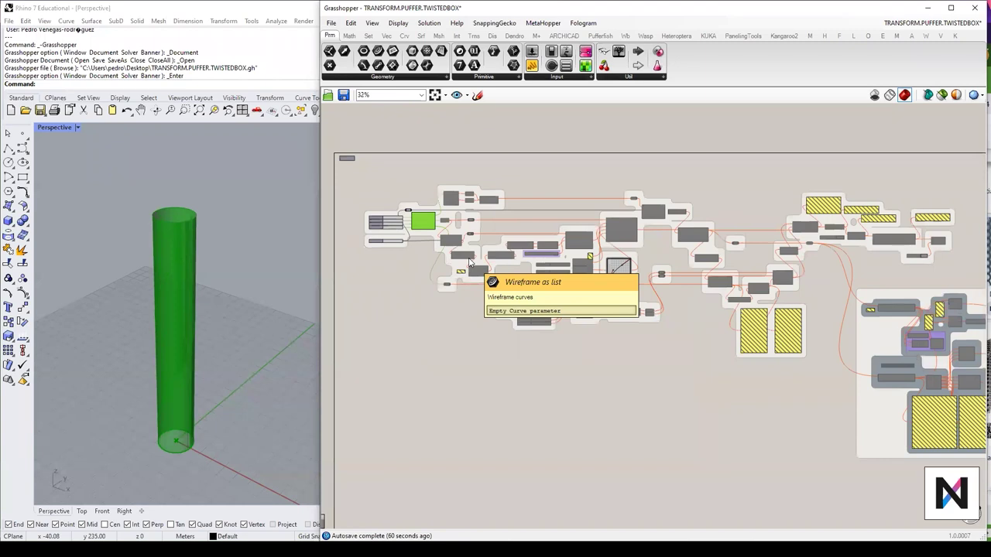
{"action": "scroll", "coordinate": [469, 264], "scroll_direction": "up", "scroll_amount": 10}
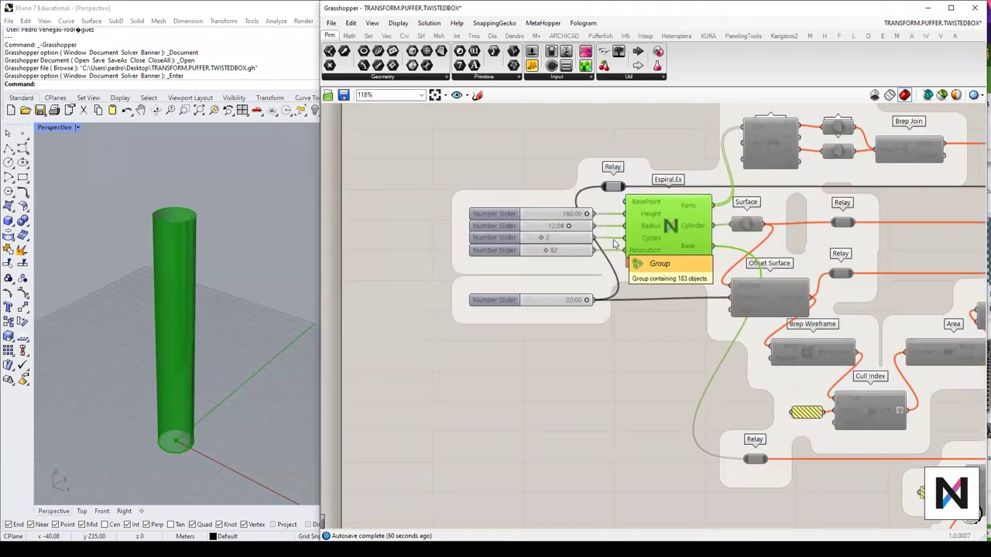
{"action": "right_click_drag", "start_coordinate": [257, 252], "coordinate": [266, 304]}
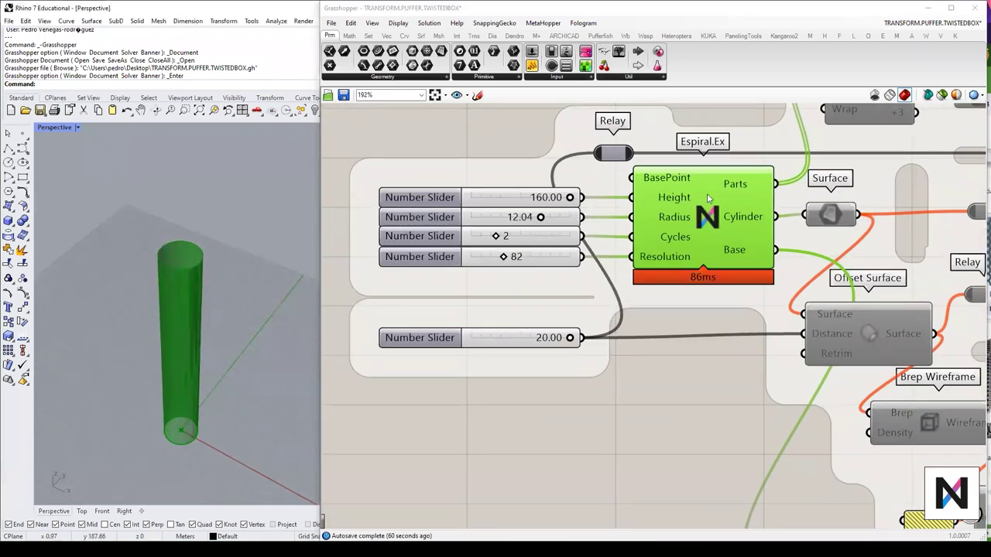
Step: Reopen the Espiral.Ex cluster and follow its chain from the inputs through Cylinder, Brep Wireframe and Area
{"action": "right_click_drag", "start_coordinate": [725, 251], "coordinate": [680, 284]}
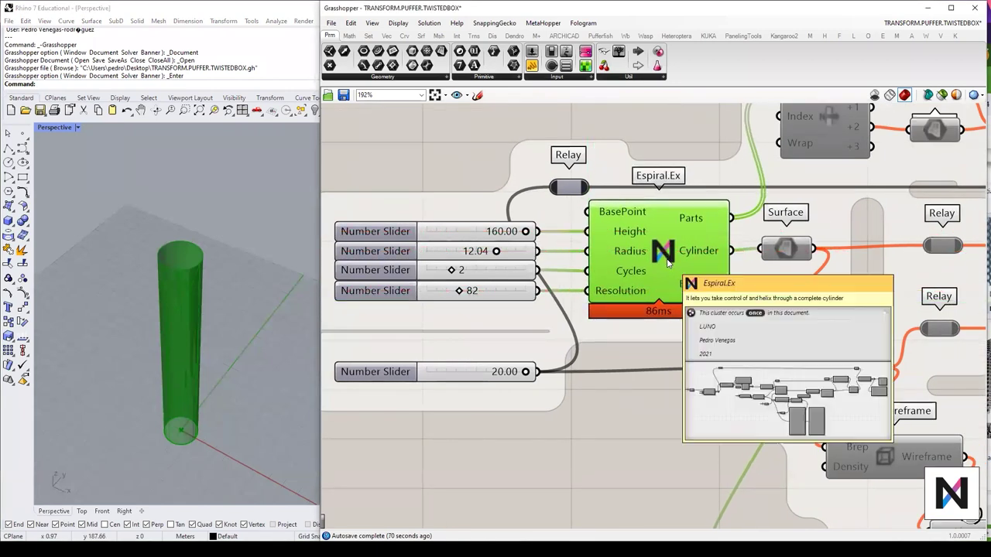
{"action": "double_click", "coordinate": [661, 250]}
{"action": "scroll", "coordinate": [467, 362], "scroll_direction": "up", "scroll_amount": 3}
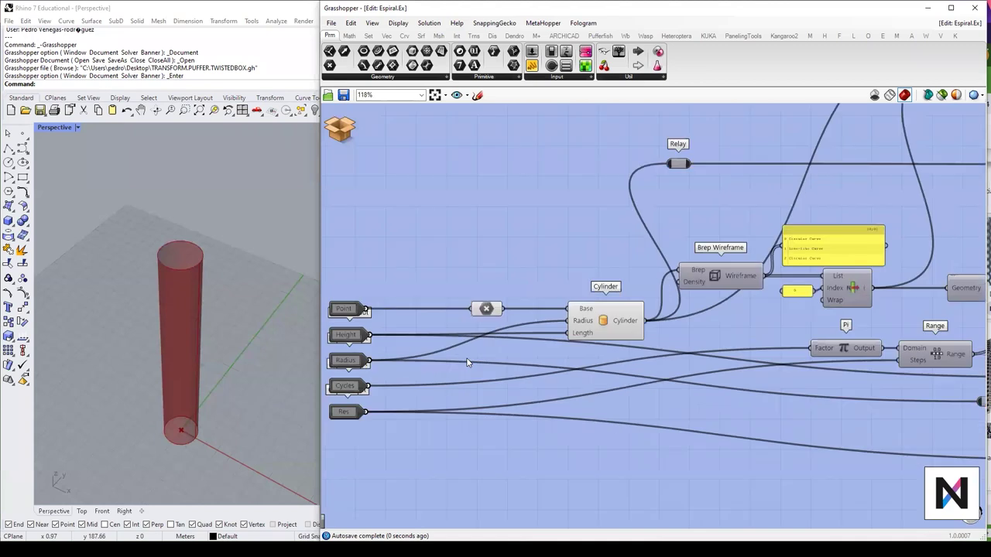
{"action": "scroll", "coordinate": [598, 350], "scroll_direction": "up", "scroll_amount": 2}
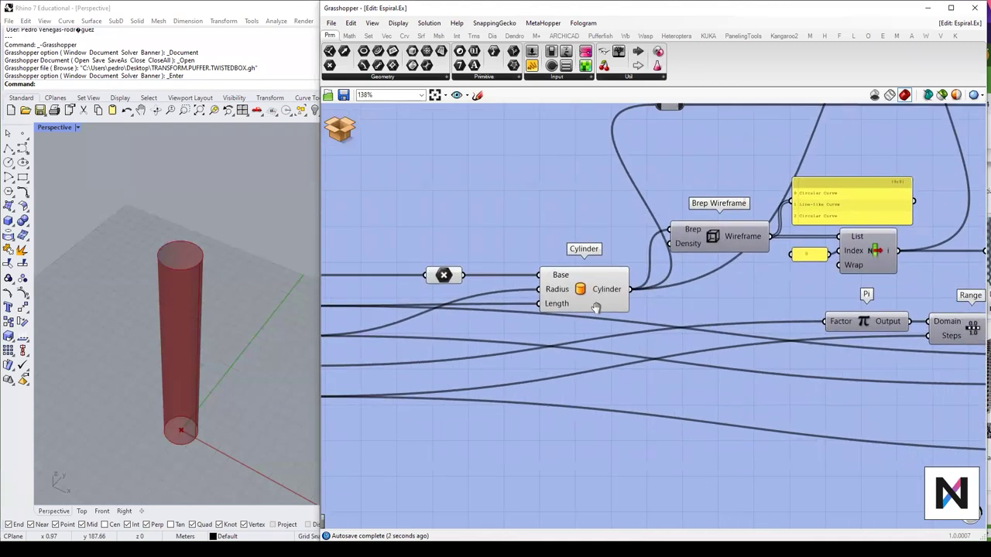
{"action": "left_click_drag", "start_coordinate": [586, 291], "coordinate": [584, 293]}
{"action": "right_click_drag", "start_coordinate": [691, 280], "coordinate": [513, 300]}
{"action": "right_click_drag", "start_coordinate": [735, 337], "coordinate": [652, 335]}
Step: Turn on the preview of the Point Polar component inside the Espiral.Ex cluster
{"action": "left_click_drag", "start_coordinate": [772, 269], "coordinate": [762, 269]}
{"action": "right_click_drag", "start_coordinate": [887, 297], "coordinate": [758, 287]}
{"action": "left_click_drag", "start_coordinate": [757, 287], "coordinate": [768, 287]}
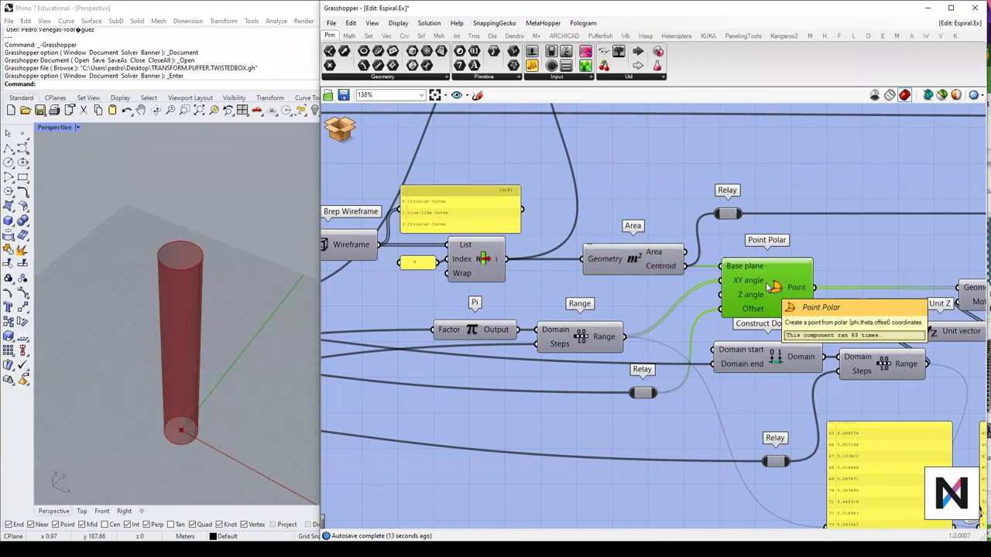
{"action": "scroll", "coordinate": [764, 285], "scroll_direction": "up", "scroll_amount": 3}
{"action": "scroll", "coordinate": [757, 296], "scroll_direction": "down", "scroll_amount": 1}
{"action": "middle_click", "coordinate": [758, 294]}
{"action": "left_click", "coordinate": [737, 282]}
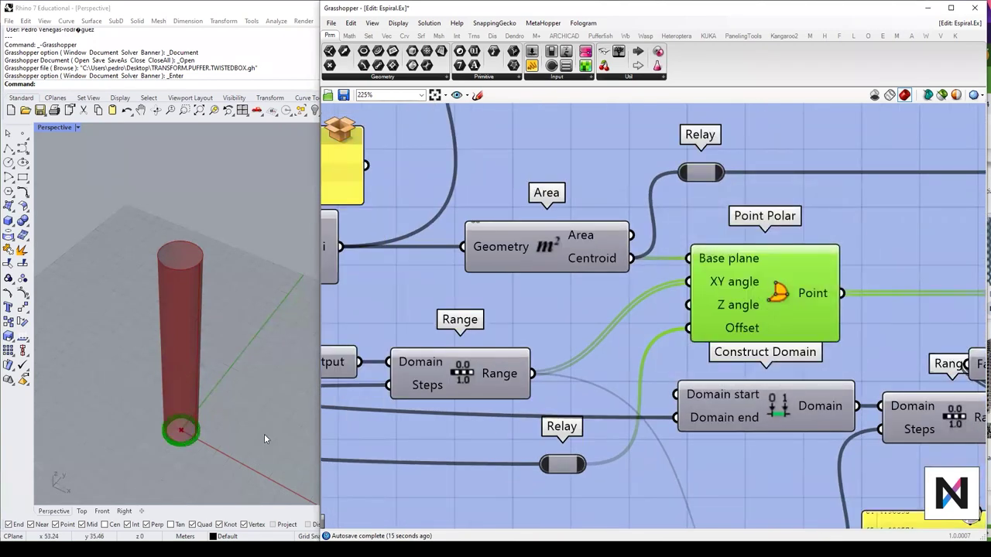
Step: Examine the ring of polar points at the cylinder's base and the Range and Pi components that feed its angles
{"action": "scroll", "coordinate": [264, 439], "scroll_direction": "up", "scroll_amount": 3}
{"action": "left_click", "coordinate": [463, 383]}
{"action": "middle_click", "coordinate": [468, 379]}
{"action": "left_click", "coordinate": [500, 359]}
{"action": "scroll", "coordinate": [486, 378], "scroll_direction": "down", "scroll_amount": 2}
{"action": "right_click_drag", "start_coordinate": [487, 379], "coordinate": [770, 362]}
{"action": "left_click", "coordinate": [631, 344]}
{"action": "middle_click", "coordinate": [631, 341]}
{"action": "scroll", "coordinate": [550, 356], "scroll_direction": "down", "scroll_amount": 4}
{"action": "scroll", "coordinate": [534, 349], "scroll_direction": "up", "scroll_amount": 2}
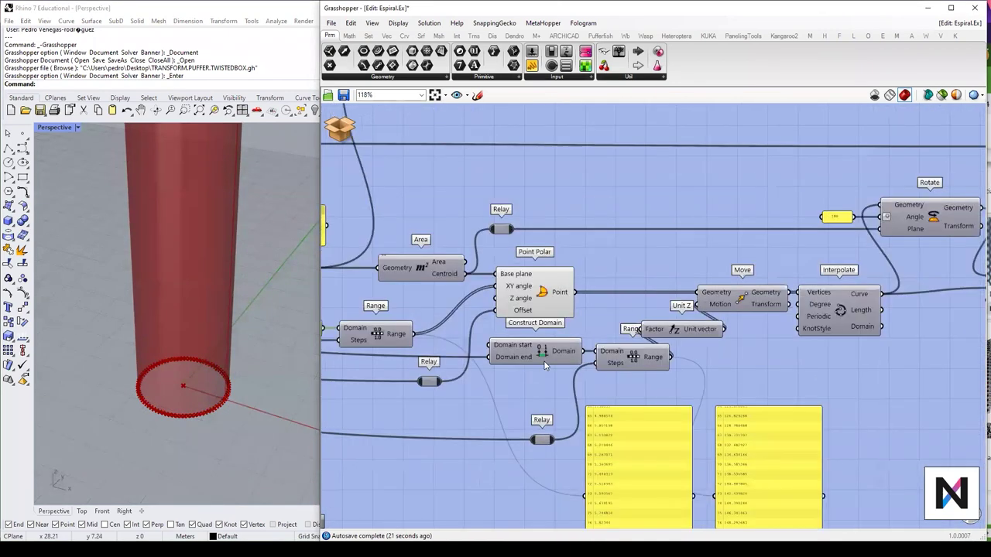
Step: Turn on the preview of the Move component and view its rising helix of points along the cylinder
{"action": "left_click", "coordinate": [742, 309]}
{"action": "middle_click", "coordinate": [745, 302]}
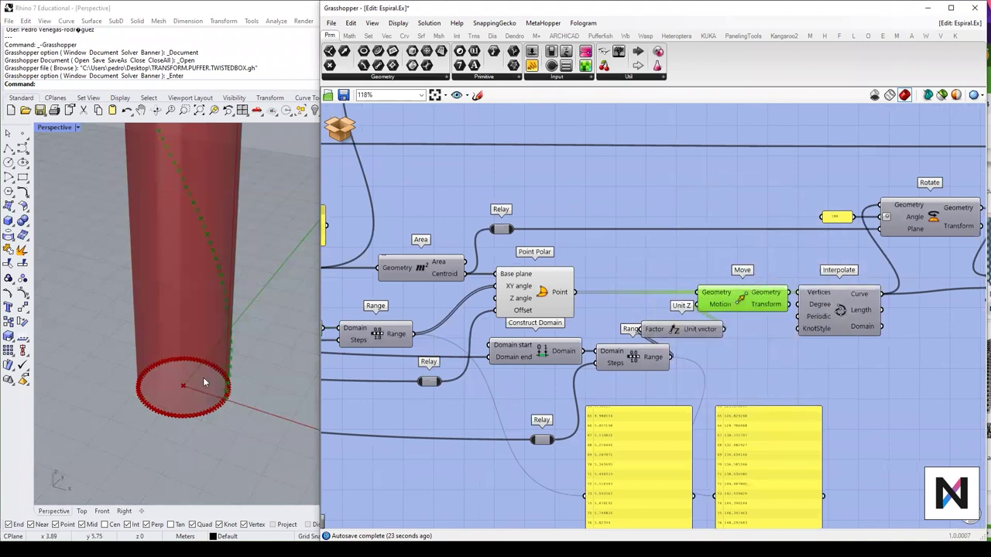
{"action": "right_click_drag", "start_coordinate": [216, 209], "coordinate": [137, 283]}
{"action": "scroll", "coordinate": [145, 267], "scroll_direction": "down", "scroll_amount": 4}
{"action": "scroll", "coordinate": [146, 259], "scroll_direction": "up", "scroll_amount": 2}
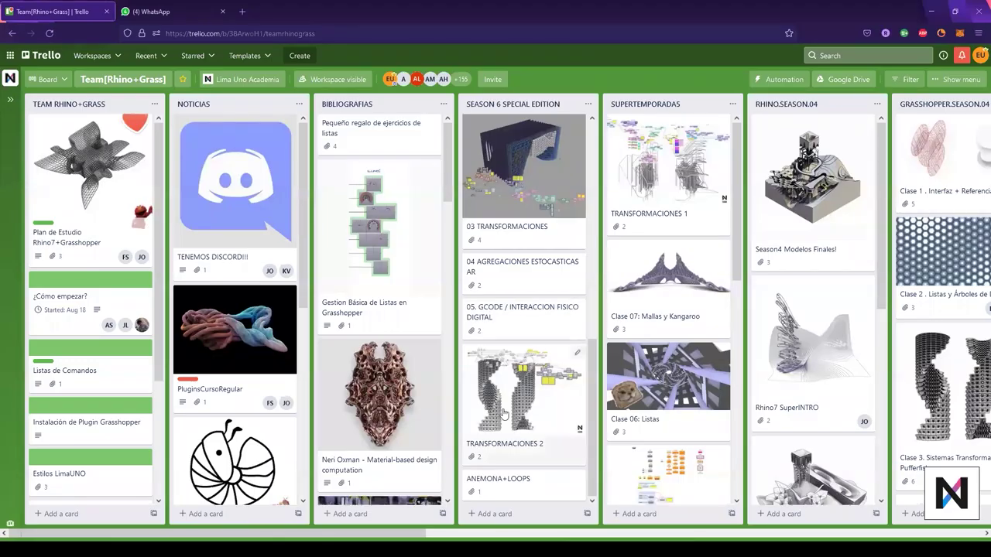
Step: Switch to Trello, open the TRANSFORMACIONES 2 card's PUFFERFISH2.jpg image and temporarily trace the tower's spiral edges in red
{"action": "left_click", "coordinate": [511, 445]}
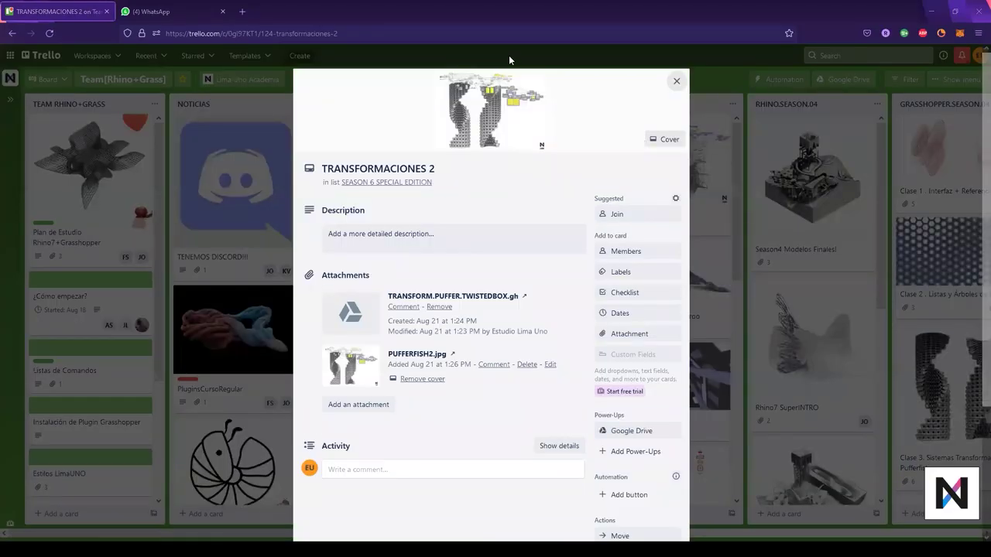
{"action": "left_click", "coordinate": [561, 102]}
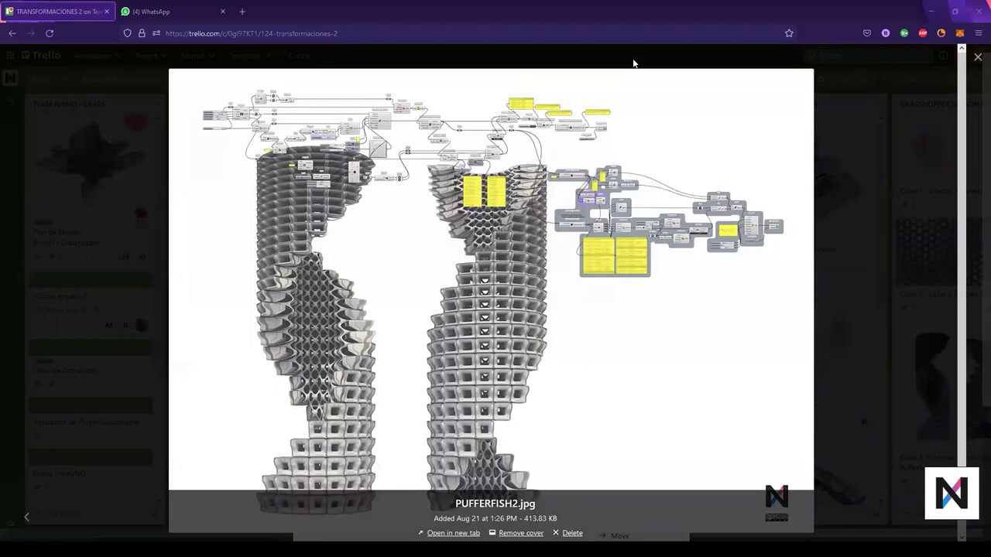
{"action": "left_click_drag", "start_coordinate": [511, 230], "coordinate": [428, 350]}
{"action": "left_click_drag", "start_coordinate": [555, 310], "coordinate": [451, 476]}
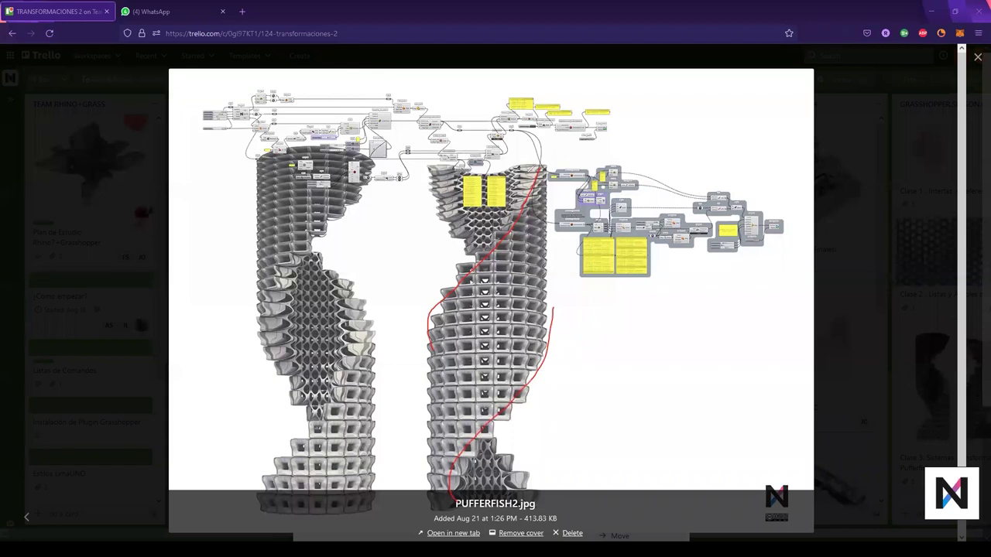
{"action": "left_click_drag", "start_coordinate": [447, 299], "coordinate": [416, 369]}
{"action": "left_click_drag", "start_coordinate": [553, 305], "coordinate": [451, 502]}
{"action": "left_click_drag", "start_coordinate": [533, 164], "coordinate": [422, 338]}
{"action": "left_click_drag", "start_coordinate": [550, 400], "coordinate": [536, 462]}
{"action": "left_click_drag", "start_coordinate": [447, 429], "coordinate": [497, 441]}
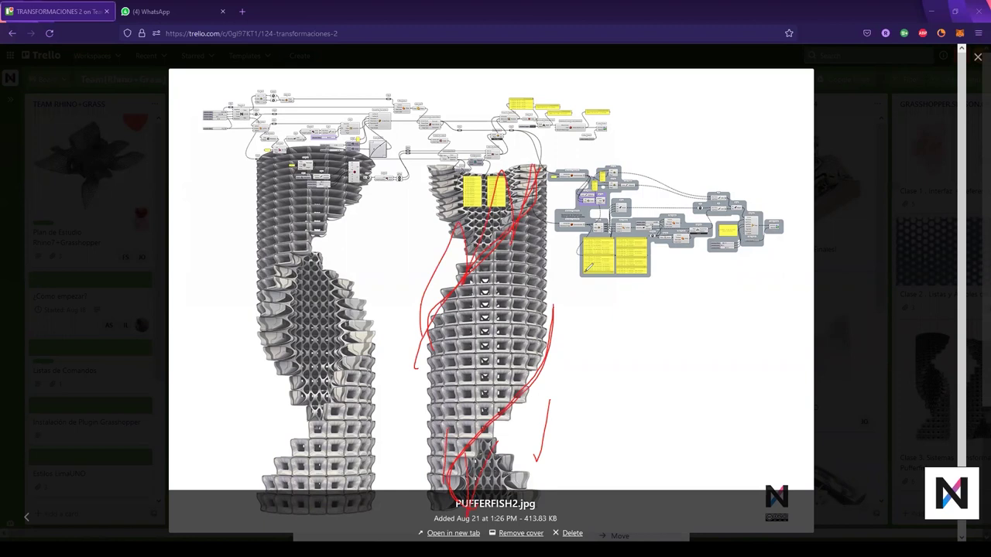
{"action": "key", "text": "Escape"}
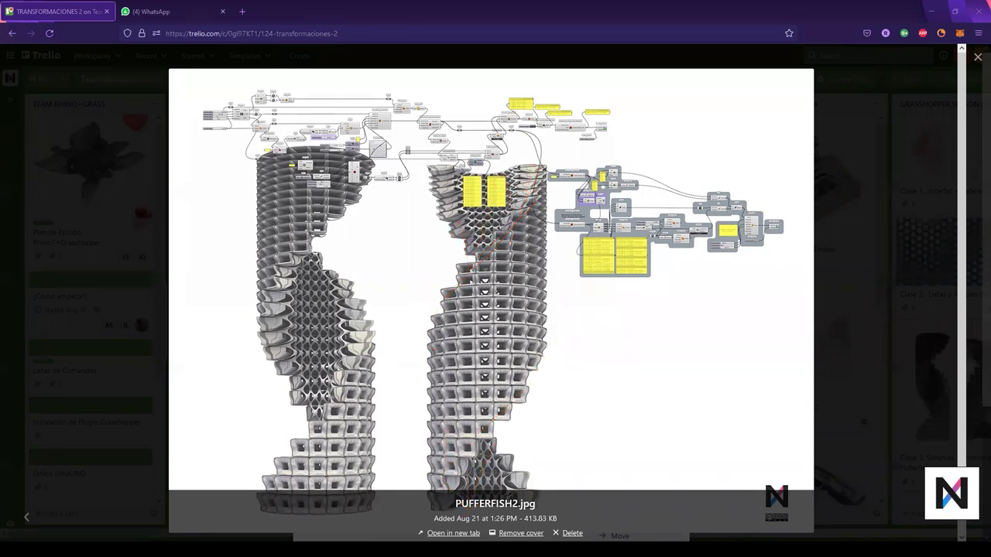
Step: Compare the helix in Rhino with the PUFFERFISH2.jpg image, temporarily marking the module rows and spiral meeting point in red
{"action": "key", "text": "alt+Tab"}
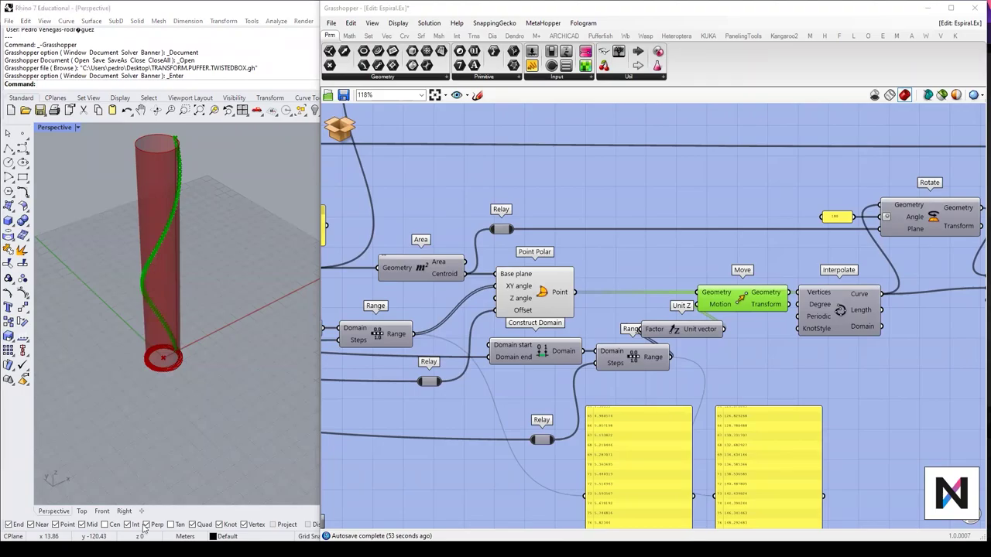
{"action": "key", "text": "alt+Tab"}
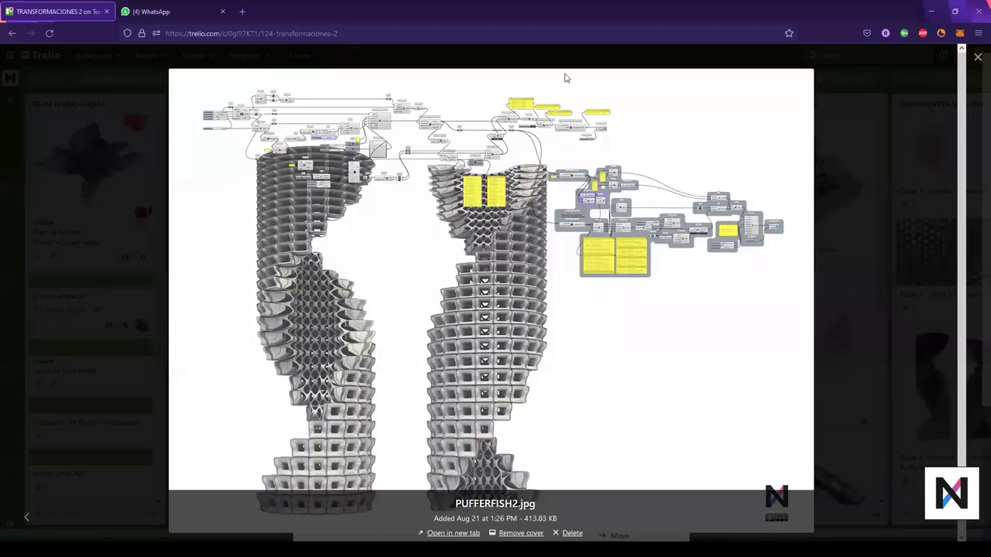
{"action": "left_click_drag", "start_coordinate": [445, 218], "coordinate": [487, 222]}
{"action": "left_click_drag", "start_coordinate": [508, 183], "coordinate": [562, 199]}
{"action": "left_click_drag", "start_coordinate": [499, 211], "coordinate": [541, 222]}
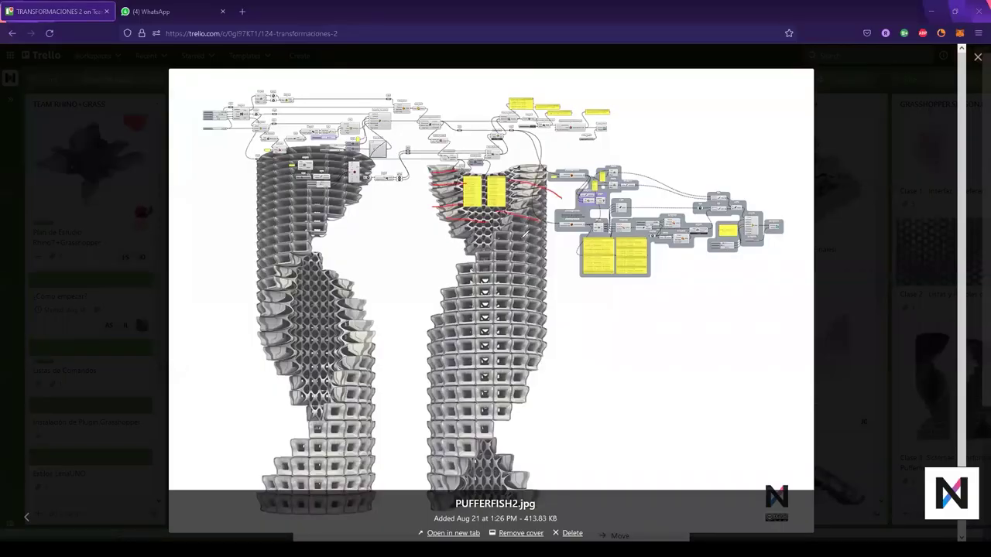
{"action": "left_click_drag", "start_coordinate": [453, 416], "coordinate": [471, 448]}
{"action": "left_click_drag", "start_coordinate": [420, 459], "coordinate": [462, 493]}
{"action": "left_click_drag", "start_coordinate": [439, 481], "coordinate": [473, 486]}
{"action": "left_click_drag", "start_coordinate": [449, 455], "coordinate": [530, 463]}
{"action": "left_click_drag", "start_coordinate": [460, 352], "coordinate": [529, 376]}
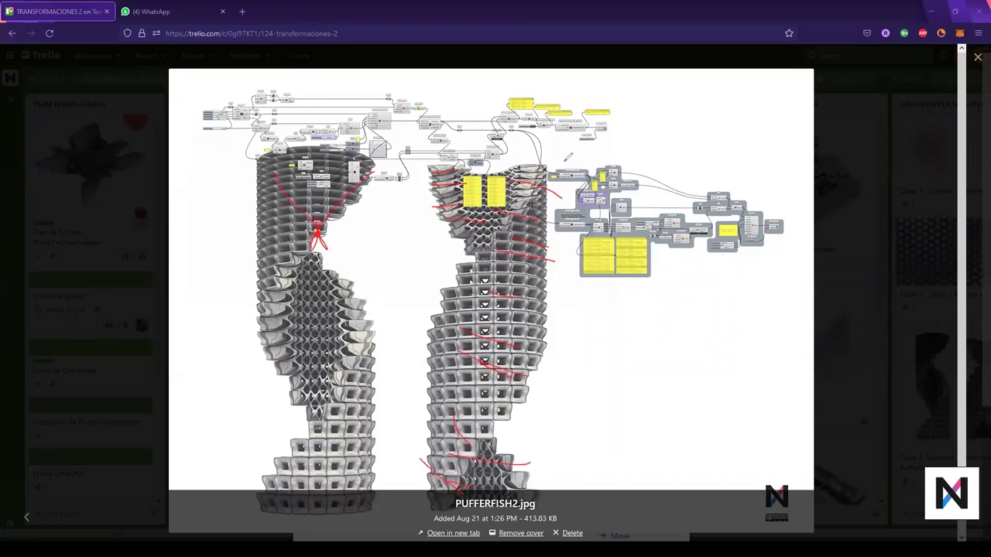
{"action": "key", "text": "Delete"}
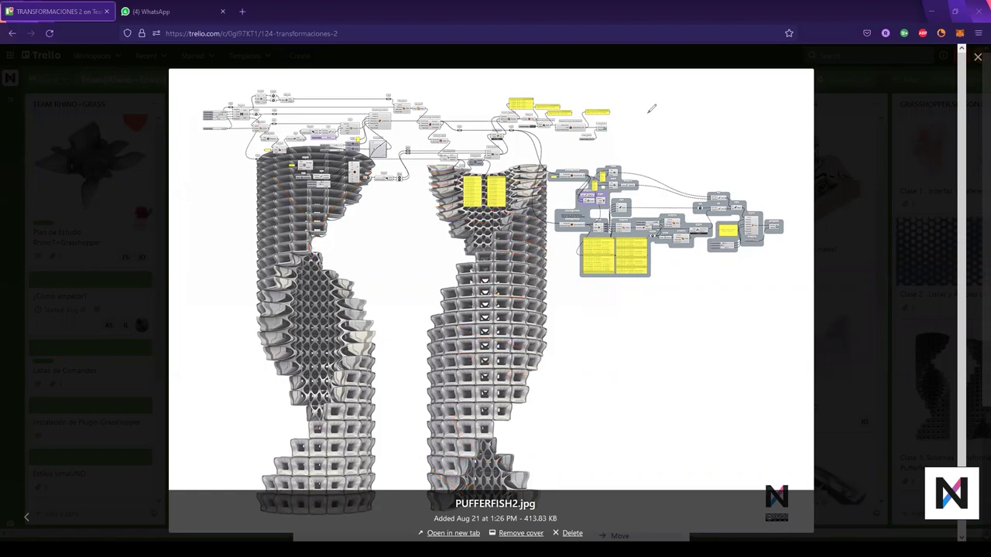
Step: Switch back to Rhino and Grasshopper and turn on the preview of the Surface Split component, viewing its cylinder fragments
{"action": "left_click", "coordinate": [882, 214]}
{"action": "left_click", "coordinate": [217, 549]}
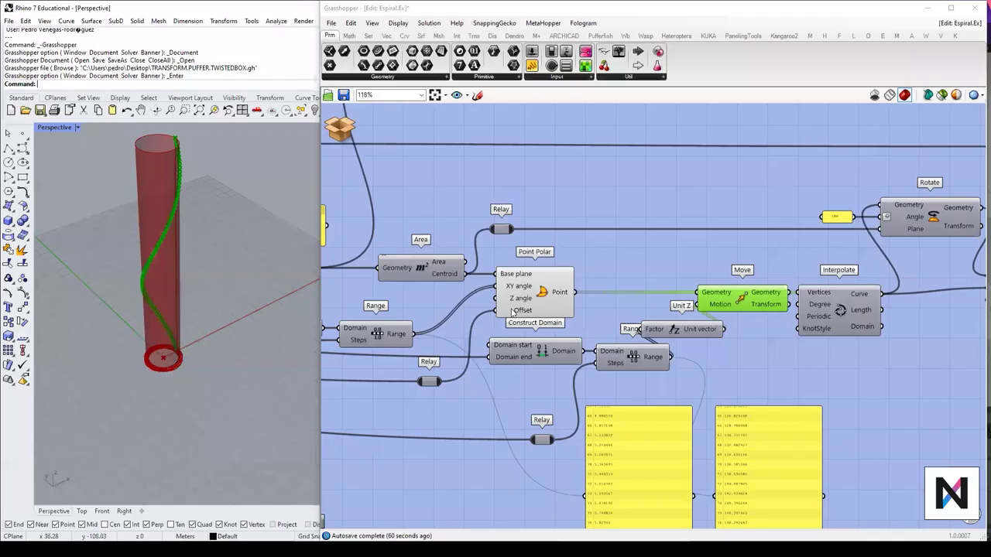
{"action": "scroll", "coordinate": [538, 307], "scroll_direction": "down", "scroll_amount": 2}
{"action": "right_click_drag", "start_coordinate": [624, 308], "coordinate": [596, 302]}
{"action": "right_click_drag", "start_coordinate": [85, 230], "coordinate": [209, 208]}
{"action": "right_click_drag", "start_coordinate": [729, 329], "coordinate": [531, 341]}
{"action": "left_click", "coordinate": [670, 265]}
{"action": "middle_click", "coordinate": [673, 265]}
{"action": "left_click", "coordinate": [699, 236]}
{"action": "right_click_drag", "start_coordinate": [194, 284], "coordinate": [189, 317]}
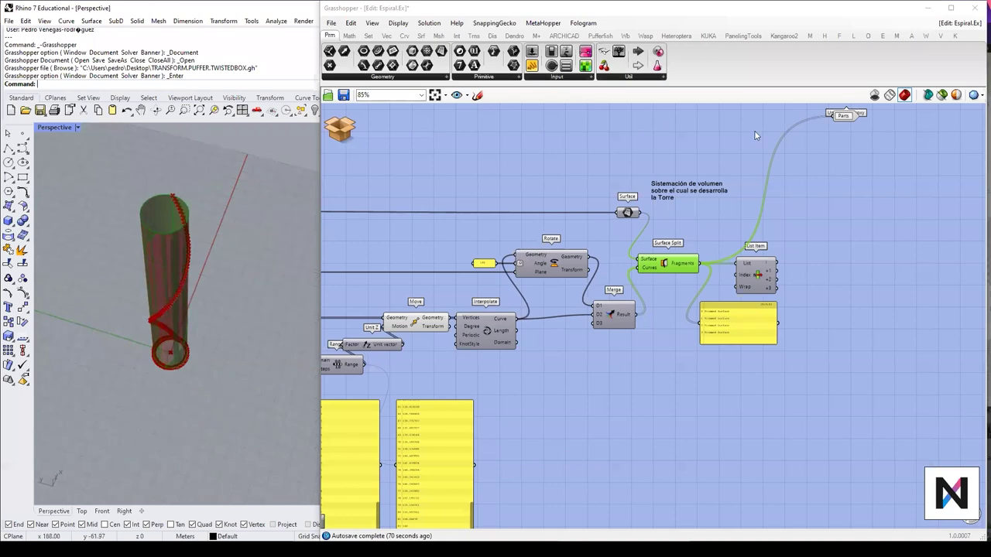
Step: Leave the Espiral.Ex cluster and return to the main TRANSFORM.PUFFER.TWISTEDBOX definition with its input sliders
{"action": "left_click", "coordinate": [341, 128]}
{"action": "left_click", "coordinate": [370, 141]}
{"action": "left_click", "coordinate": [686, 303]}
{"action": "scroll", "coordinate": [554, 270], "scroll_direction": "down", "scroll_amount": 3}
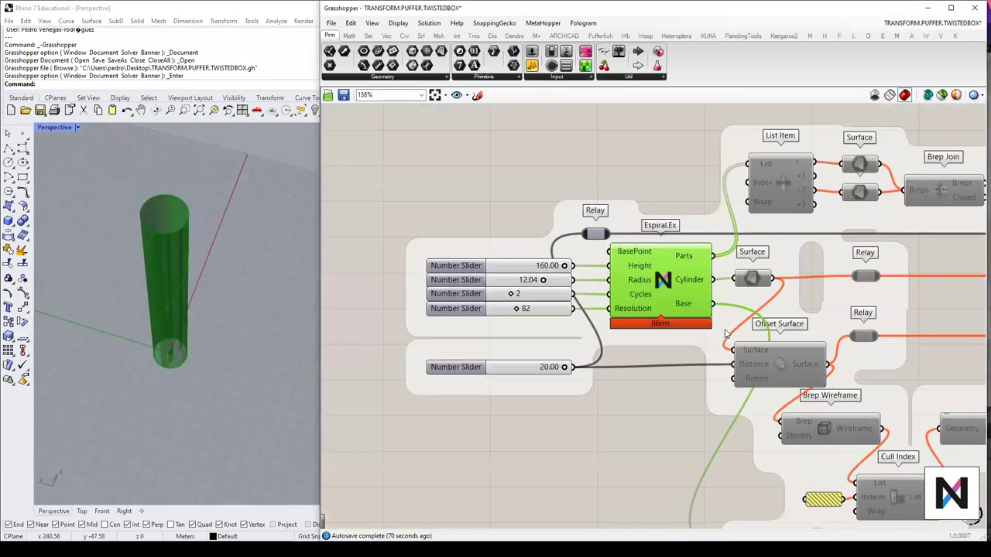
Step: Set the Espiral.Ex cluster's Height to 124.89, Radius to 12.10 and Cycles to 3, viewing the cylinder from a lower angle
{"action": "mouse_move", "coordinate": [554, 271]}
{"action": "left_mouse_down"}
{"action": "mouse_move", "coordinate": [570, 253]}
{"action": "mouse_move", "coordinate": [540, 271]}
{"action": "left_mouse_up"}
{"action": "right_click_drag", "start_coordinate": [530, 283], "coordinate": [647, 289]}
{"action": "right_click_drag", "start_coordinate": [145, 250], "coordinate": [167, 256]}
{"action": "scroll", "coordinate": [166, 191], "scroll_direction": "down", "scroll_amount": 5}
{"action": "left_click_drag", "start_coordinate": [571, 262], "coordinate": [540, 295]}
{"action": "scroll", "coordinate": [544, 290], "scroll_direction": "up", "scroll_amount": 2}
{"action": "scroll", "coordinate": [105, 238], "scroll_direction": "up", "scroll_amount": 7}
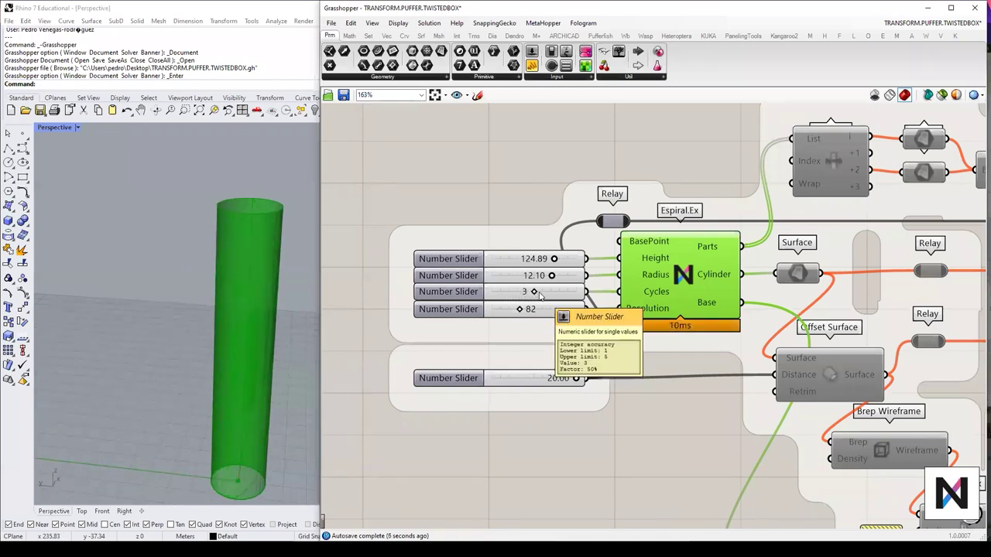
Step: Set the Espiral.Ex cluster's Cycles to 2 and its Resolution to 93
{"action": "left_click_drag", "start_coordinate": [535, 293], "coordinate": [512, 292]}
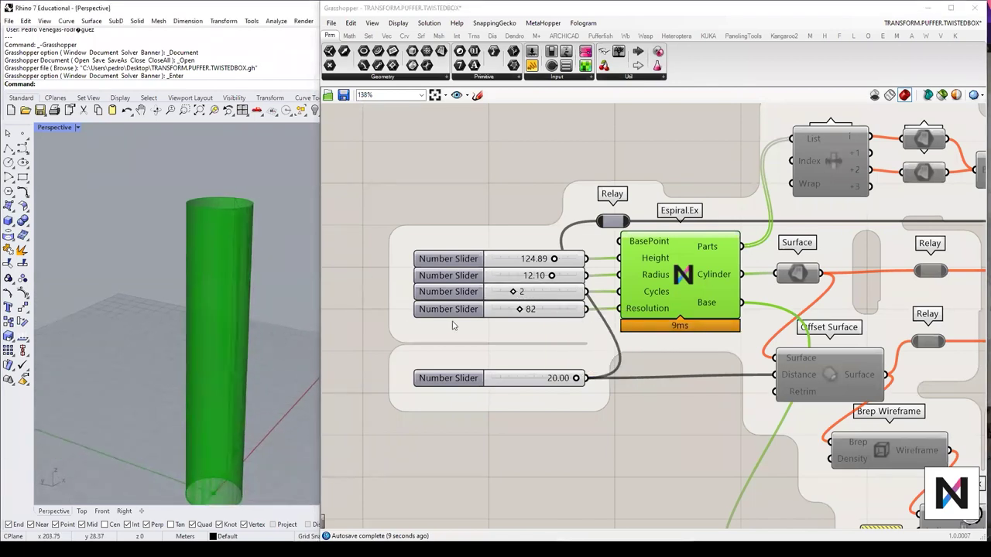
{"action": "scroll", "coordinate": [513, 325], "scroll_direction": "up", "scroll_amount": 3}
{"action": "scroll", "coordinate": [239, 336], "scroll_direction": "down", "scroll_amount": 2}
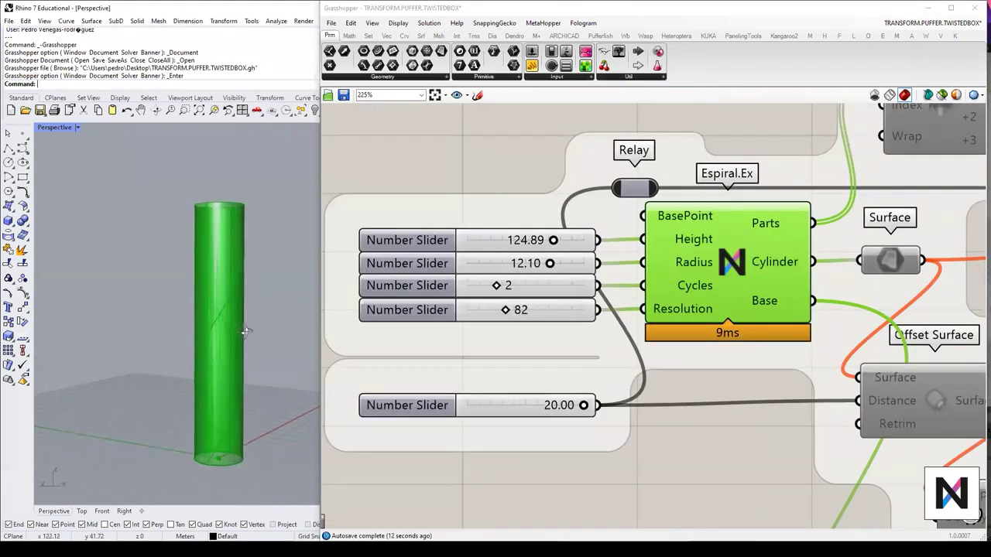
{"action": "mouse_move", "coordinate": [517, 310]}
{"action": "left_mouse_down"}
{"action": "mouse_move", "coordinate": [468, 312]}
{"action": "mouse_move", "coordinate": [542, 311]}
{"action": "mouse_move", "coordinate": [520, 312]}
{"action": "left_mouse_up"}
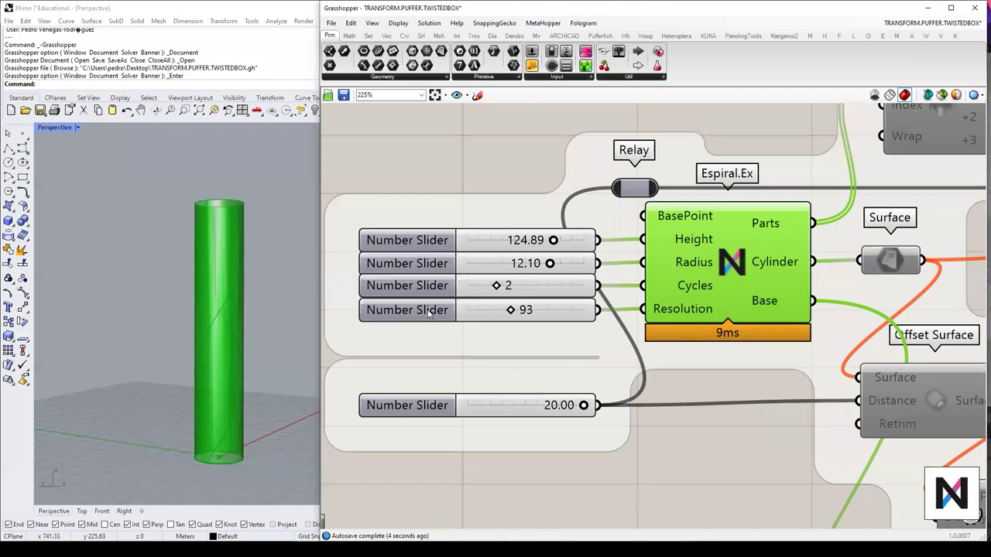
{"action": "left_click", "coordinate": [428, 312]}
Step: Review the Espiral.Ex cluster's inputs, its Parts, Cylinder and Base outputs, and the components they feed
{"action": "scroll", "coordinate": [468, 277], "scroll_direction": "down", "scroll_amount": 3}
{"action": "right_click_drag", "start_coordinate": [693, 285], "coordinate": [456, 292]}
{"action": "left_click_drag", "start_coordinate": [393, 269], "coordinate": [391, 269]}
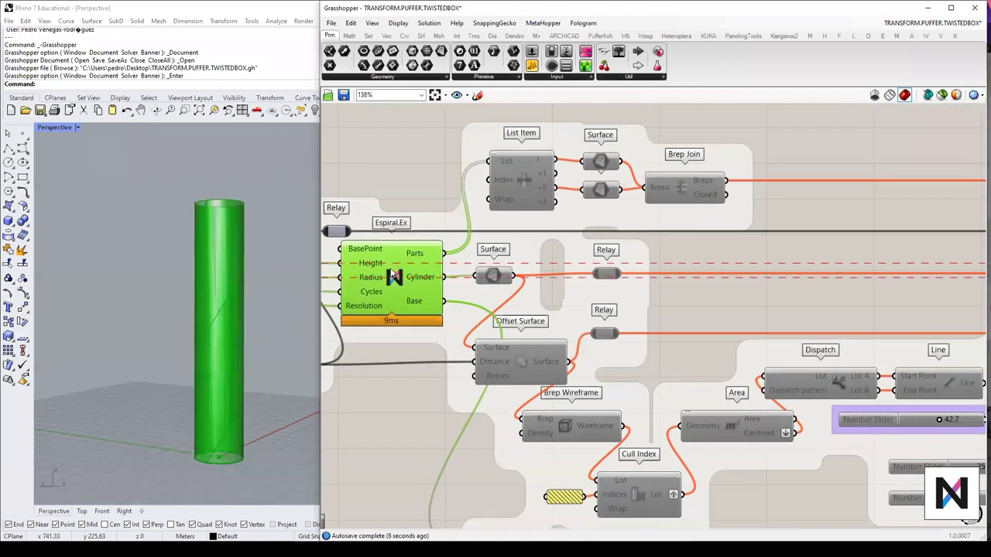
{"action": "right_click_drag", "start_coordinate": [480, 262], "coordinate": [638, 260]}
{"action": "left_click_drag", "start_coordinate": [544, 278], "coordinate": [541, 279]}
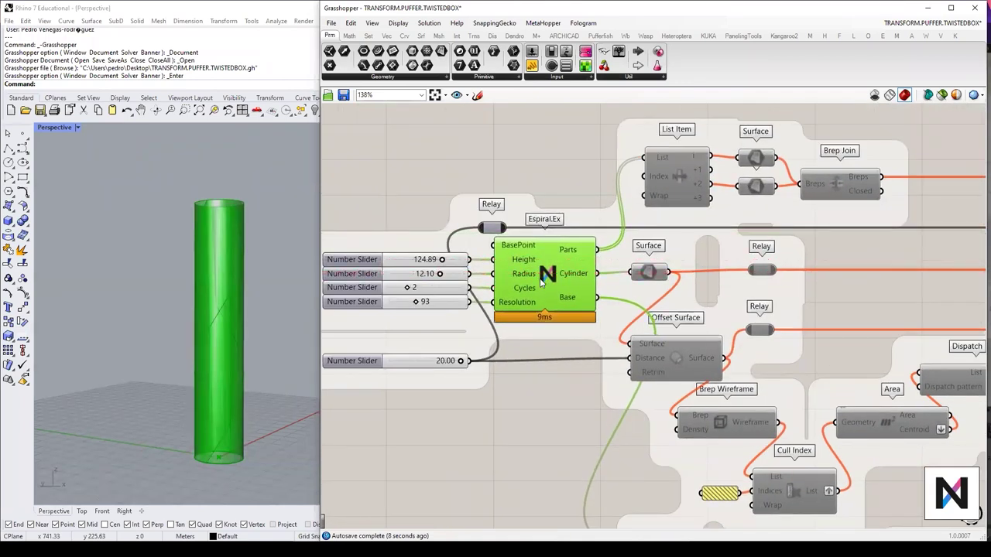
{"action": "mouse_move", "coordinate": [542, 282]}
{"action": "scroll", "coordinate": [538, 284], "scroll_direction": "down", "scroll_amount": 3}
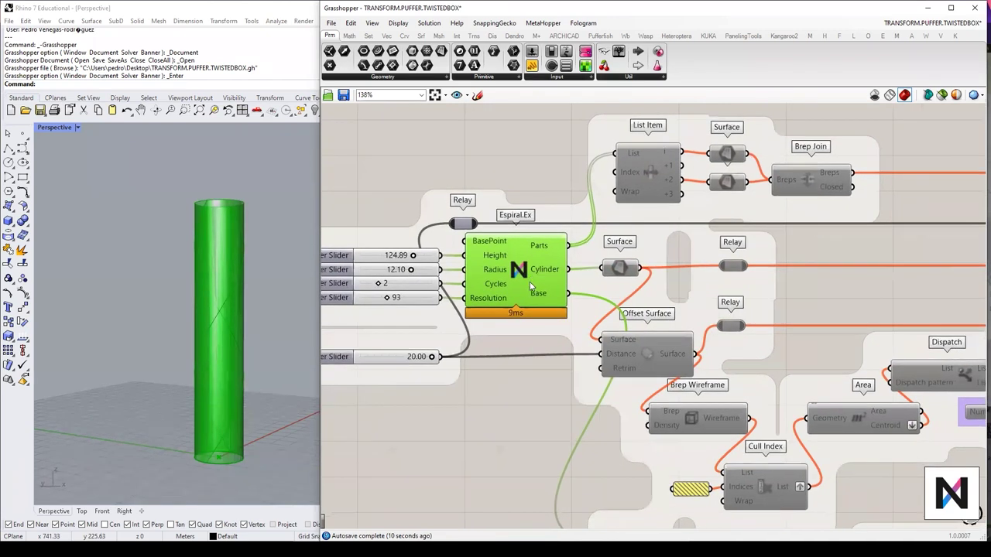
{"action": "right_click_drag", "start_coordinate": [547, 346], "coordinate": [510, 341]}
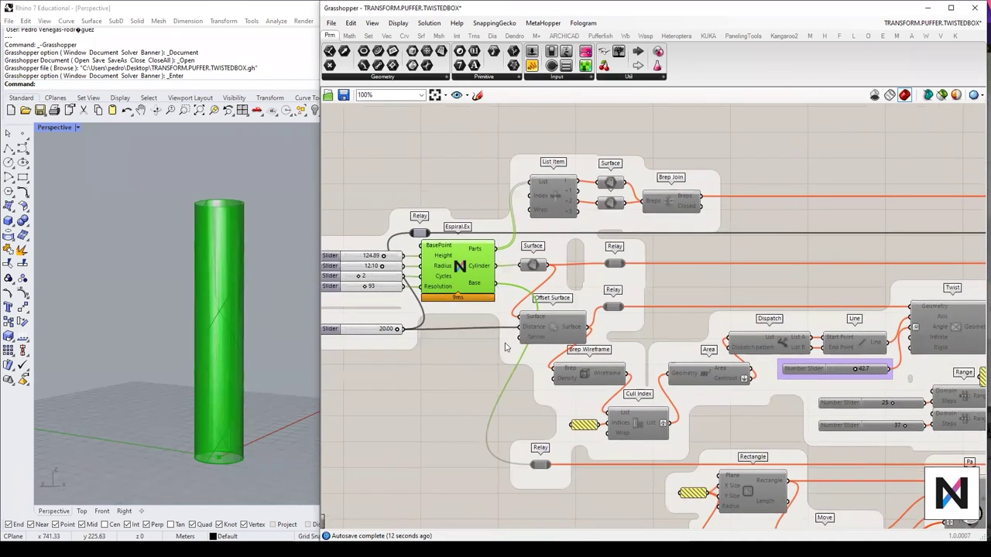
Step: View the cylinder from above and temporarily sketch a larger surrounding ring with radial divisions in red
{"action": "right_click_drag", "start_coordinate": [255, 268], "coordinate": [256, 341]}
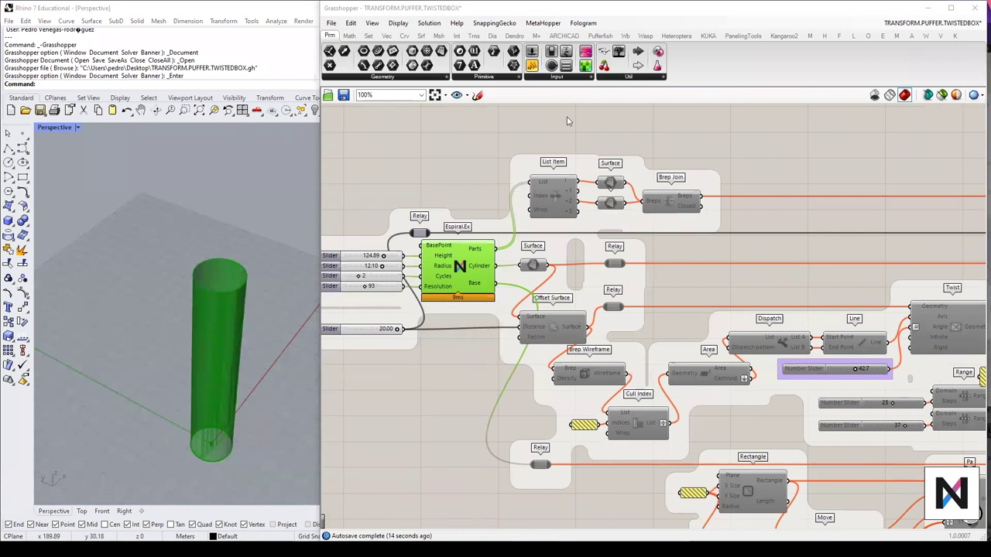
{"action": "left_click_drag", "start_coordinate": [244, 288], "coordinate": [305, 308]}
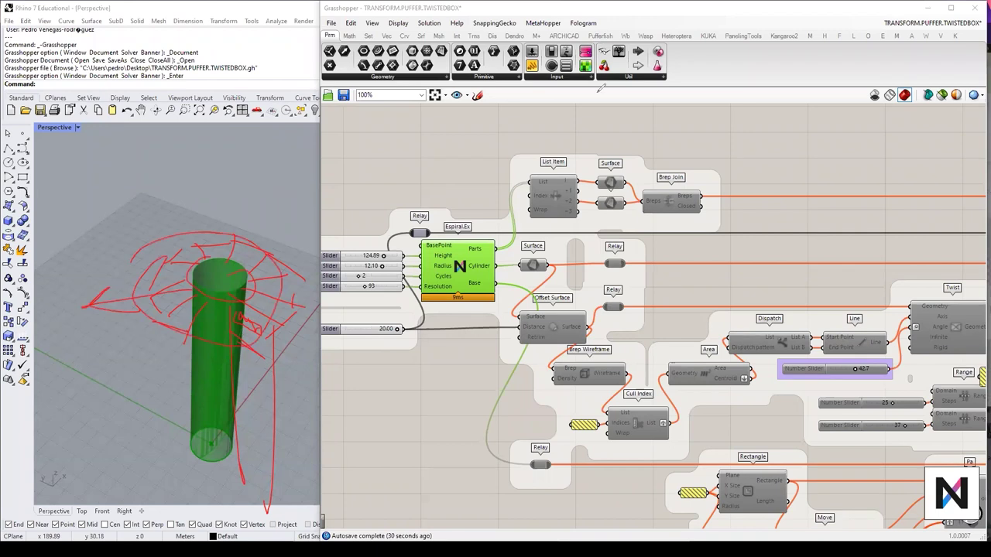
{"action": "key", "text": "Escape"}
Step: Enable the Offset Surface component fed by the cluster's cylinder so its offset is previewed
{"action": "left_click", "coordinate": [552, 325]}
{"action": "middle_click", "coordinate": [550, 329]}
{"action": "middle_click", "coordinate": [544, 338]}
{"action": "left_click", "coordinate": [573, 334]}
{"action": "left_click", "coordinate": [704, 299]}
{"action": "right_click_drag", "start_coordinate": [704, 300], "coordinate": [767, 268]}
{"action": "left_click_drag", "start_coordinate": [608, 299], "coordinate": [600, 303]}
Step: Enable the Surface component connected to the Espiral.Ex cluster's Cylinder output
{"action": "left_click", "coordinate": [597, 235]}
{"action": "middle_click", "coordinate": [599, 237]}
{"action": "left_click", "coordinate": [622, 233]}
{"action": "left_click_drag", "start_coordinate": [605, 235], "coordinate": [595, 237]}
Step: Turn off the Espiral.Ex cluster's preview and turn on the preview of the Surface component holding the inner cylinder
{"action": "scroll", "coordinate": [595, 236], "scroll_direction": "up", "scroll_amount": 2}
{"action": "left_click", "coordinate": [487, 233]}
{"action": "middle_click", "coordinate": [483, 232]}
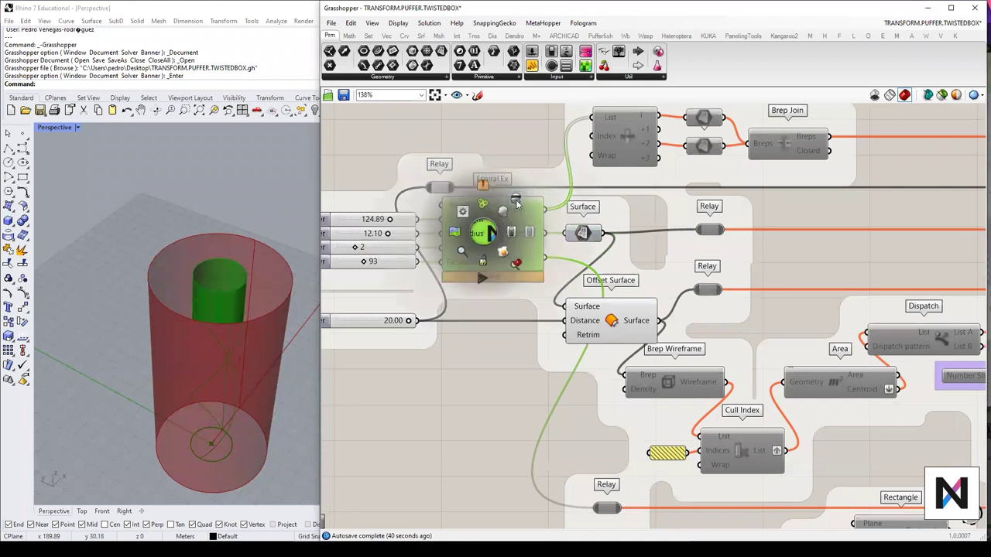
{"action": "scroll", "coordinate": [525, 235], "scroll_direction": "up", "scroll_amount": 3}
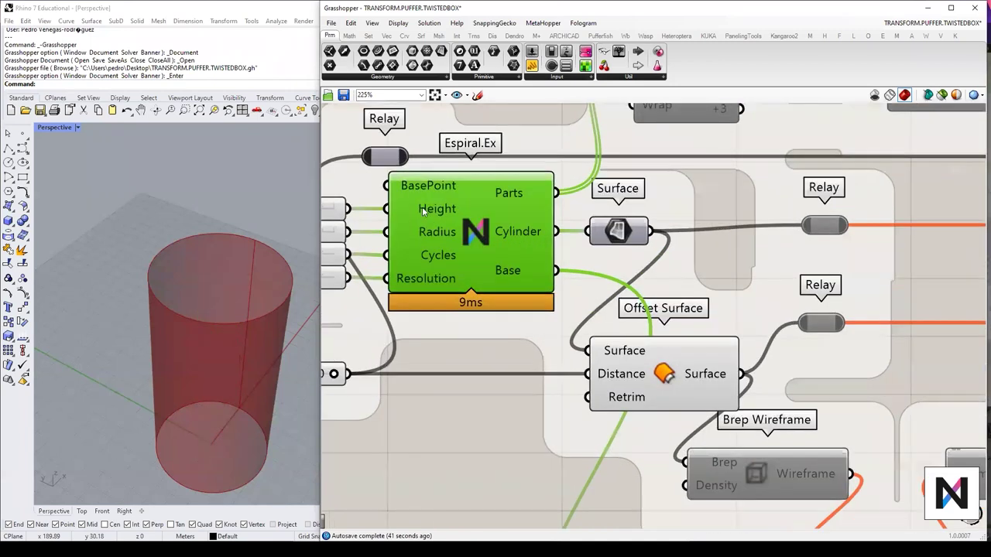
{"action": "left_click", "coordinate": [618, 235]}
{"action": "middle_click", "coordinate": [614, 228]}
{"action": "left_click", "coordinate": [635, 208]}
{"action": "right_click_drag", "start_coordinate": [234, 287], "coordinate": [227, 316]}
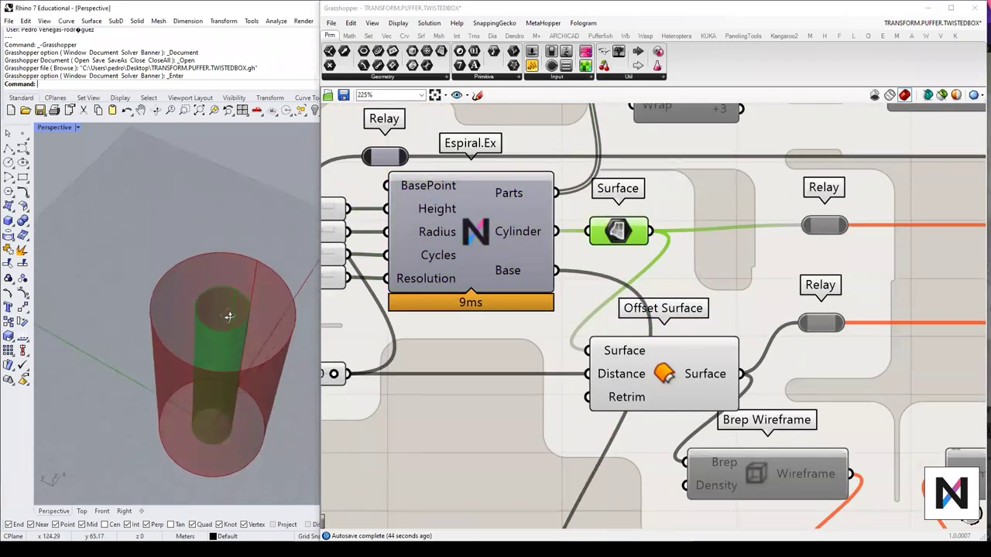
Step: Set the slider driving the Offset Surface distance to 14.05 and view both cylinders
{"action": "scroll", "coordinate": [596, 310], "scroll_direction": "down", "scroll_amount": 1}
{"action": "left_click", "coordinate": [663, 347]}
{"action": "left_click_drag", "start_coordinate": [662, 344], "coordinate": [660, 344]}
{"action": "right_click_drag", "start_coordinate": [662, 346], "coordinate": [753, 324]}
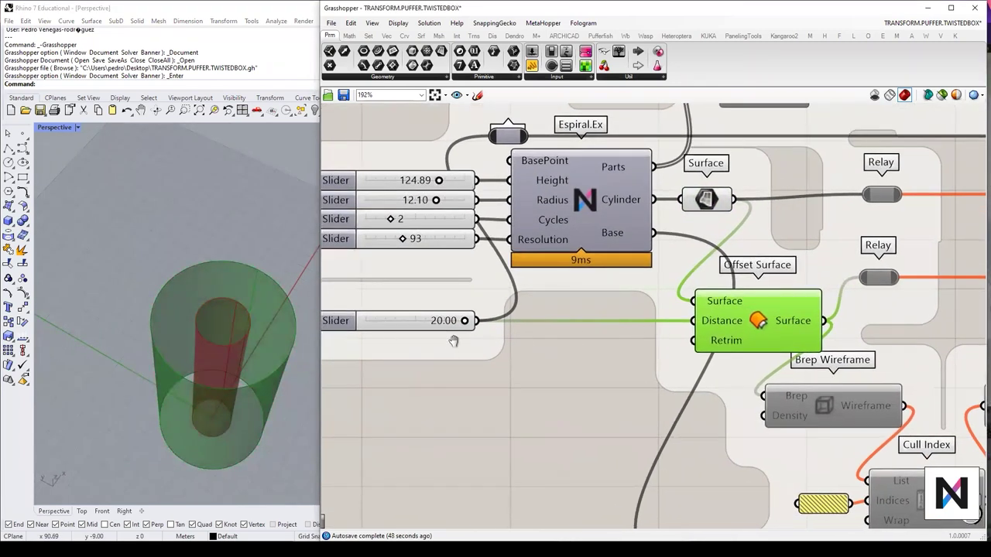
{"action": "right_click_drag", "start_coordinate": [454, 341], "coordinate": [510, 336]}
{"action": "left_click_drag", "start_coordinate": [521, 315], "coordinate": [497, 315]}
{"action": "mouse_move", "coordinate": [241, 338]}
{"action": "right_mouse_down"}
{"action": "mouse_move", "coordinate": [178, 361]}
{"action": "mouse_move", "coordinate": [193, 379]}
{"action": "mouse_move", "coordinate": [224, 340]}
{"action": "mouse_move", "coordinate": [250, 353]}
{"action": "right_mouse_up"}
Step: Highlight the offset cylinder and temporarily mark the radial module divisions between the two cylinders in red
{"action": "left_click", "coordinate": [647, 200]}
{"action": "left_click_drag", "start_coordinate": [647, 200], "coordinate": [642, 198]}
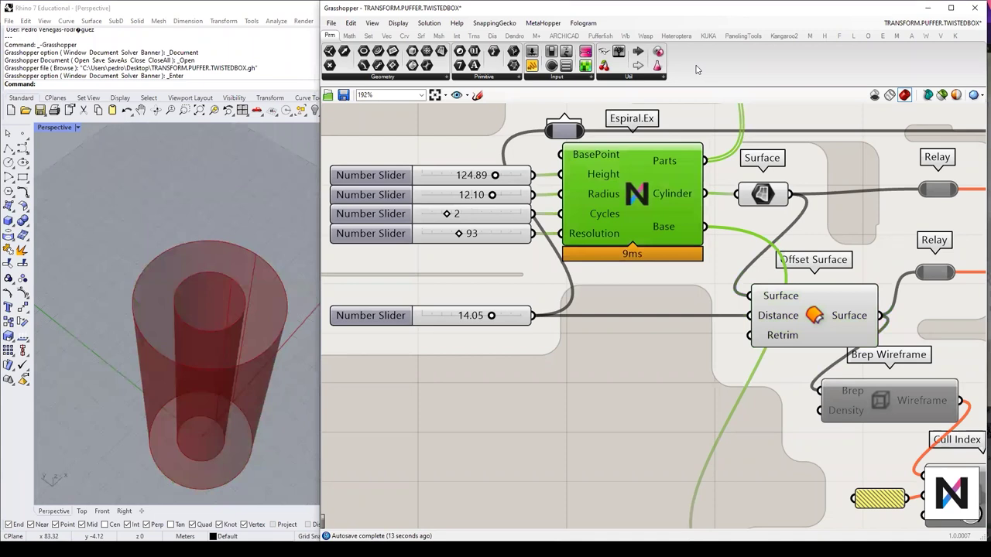
{"action": "right_click_drag", "start_coordinate": [190, 347], "coordinate": [192, 347]}
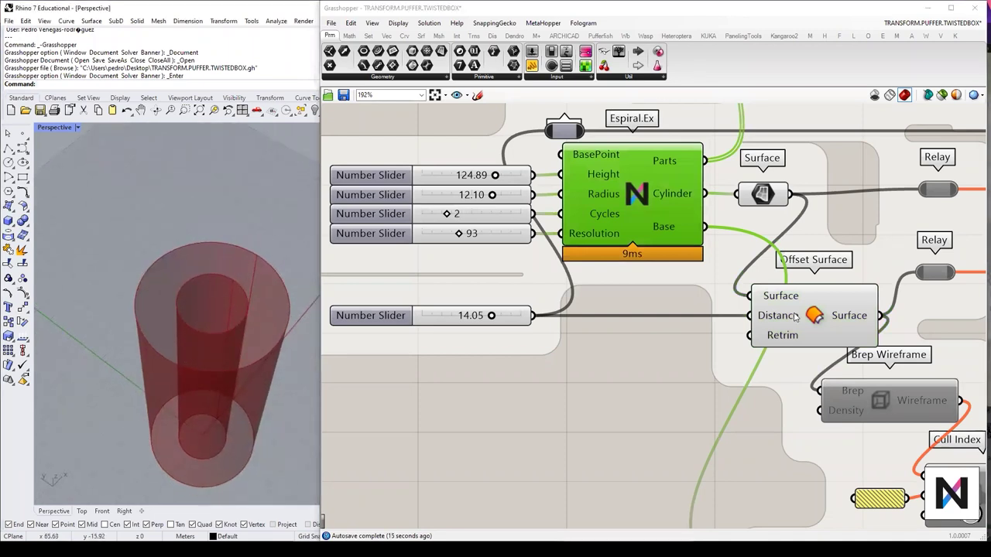
{"action": "left_click", "coordinate": [795, 317]}
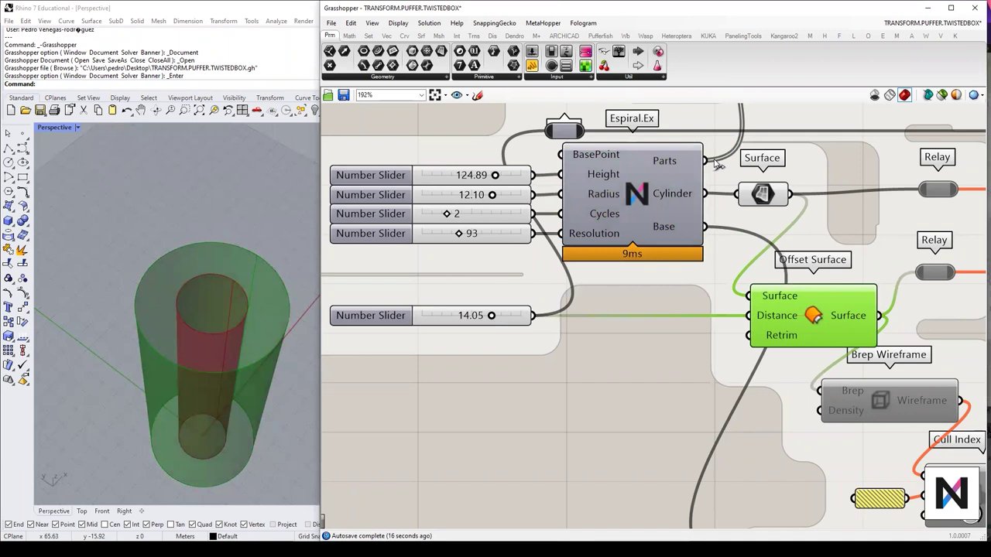
{"action": "right_click_drag", "start_coordinate": [247, 315], "coordinate": [247, 315]}
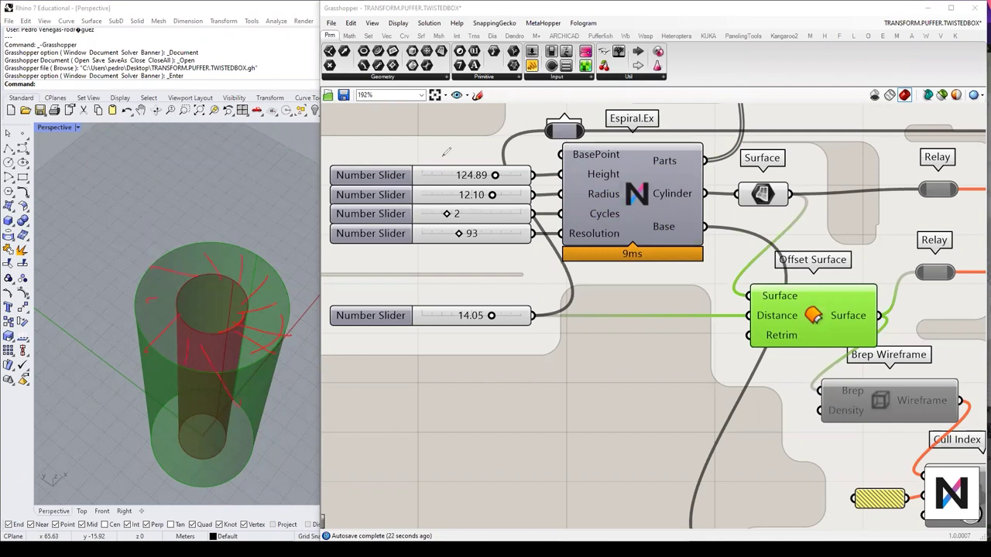
Step: Compare the Surface and Offset Surface cylinders by highlighting each, and follow their relays to the Twisted Box Two Surfaces component
{"action": "scroll", "coordinate": [661, 302], "scroll_direction": "down", "scroll_amount": 2}
{"action": "right_click_drag", "start_coordinate": [776, 311], "coordinate": [521, 289]}
{"action": "scroll", "coordinate": [520, 289], "scroll_direction": "down", "scroll_amount": 2}
{"action": "right_click_drag", "start_coordinate": [662, 298], "coordinate": [604, 288]}
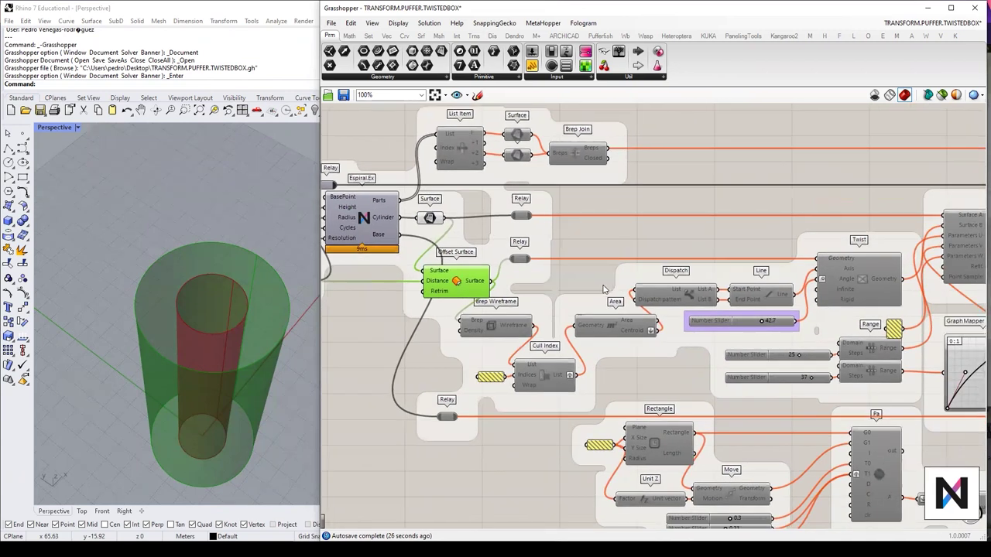
{"action": "left_click_drag", "start_coordinate": [459, 281], "coordinate": [453, 276]}
{"action": "left_click", "coordinate": [431, 218]}
{"action": "left_click", "coordinate": [447, 273]}
{"action": "left_click", "coordinate": [431, 216]}
{"action": "left_click", "coordinate": [448, 273]}
{"action": "scroll", "coordinate": [486, 289], "scroll_direction": "down", "scroll_amount": 3}
{"action": "right_click_drag", "start_coordinate": [668, 278], "coordinate": [622, 268]}
{"action": "scroll", "coordinate": [777, 252], "scroll_direction": "up", "scroll_amount": 2}
{"action": "left_click_drag", "start_coordinate": [753, 244], "coordinate": [750, 246]}
{"action": "right_click_drag", "start_coordinate": [750, 246], "coordinate": [906, 289]}
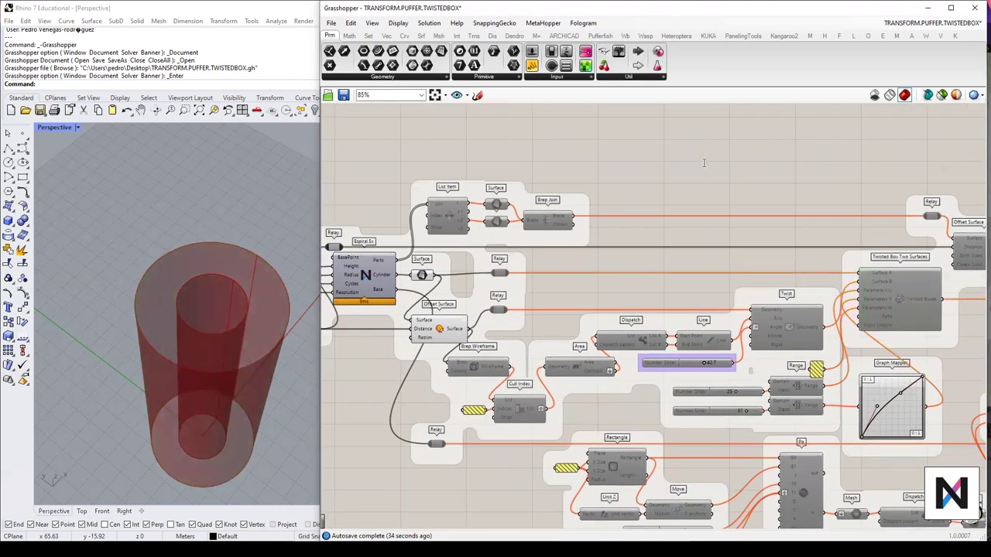
Step: Arrange the Rhino and Grasshopper windows side by side, widening Grasshopper until the Pufferfish component names are readable
{"action": "double_click", "coordinate": [704, 163]}
{"action": "left_click_drag", "start_coordinate": [882, 17], "coordinate": [880, 37]}
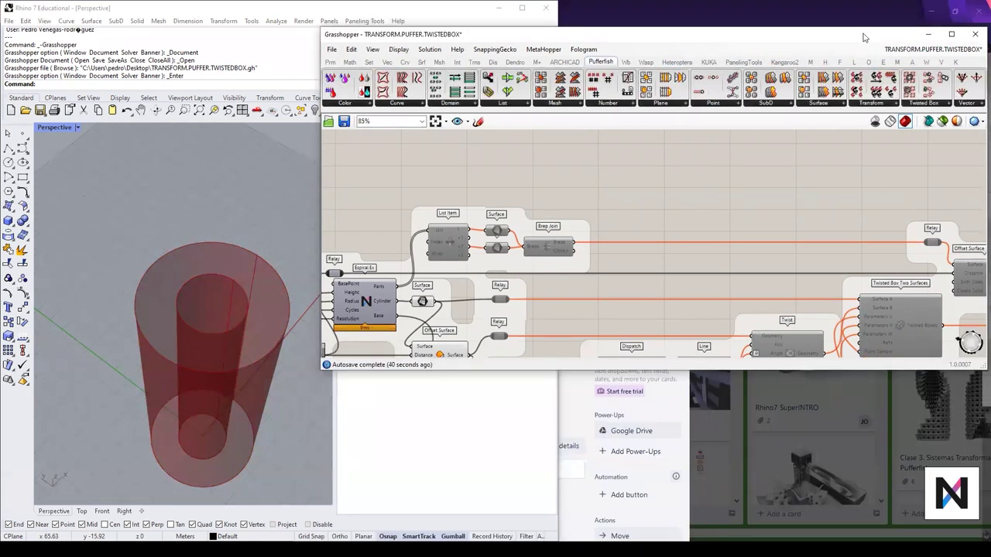
{"action": "left_click_drag", "start_coordinate": [977, 54], "coordinate": [990, 59]}
{"action": "left_click", "coordinate": [406, 280]}
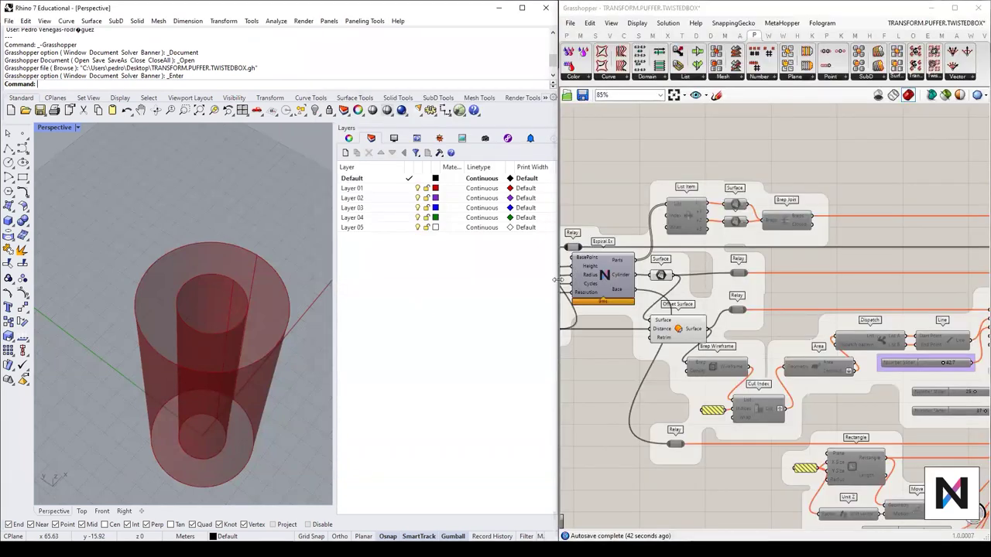
{"action": "left_click_drag", "start_coordinate": [556, 278], "coordinate": [338, 277]}
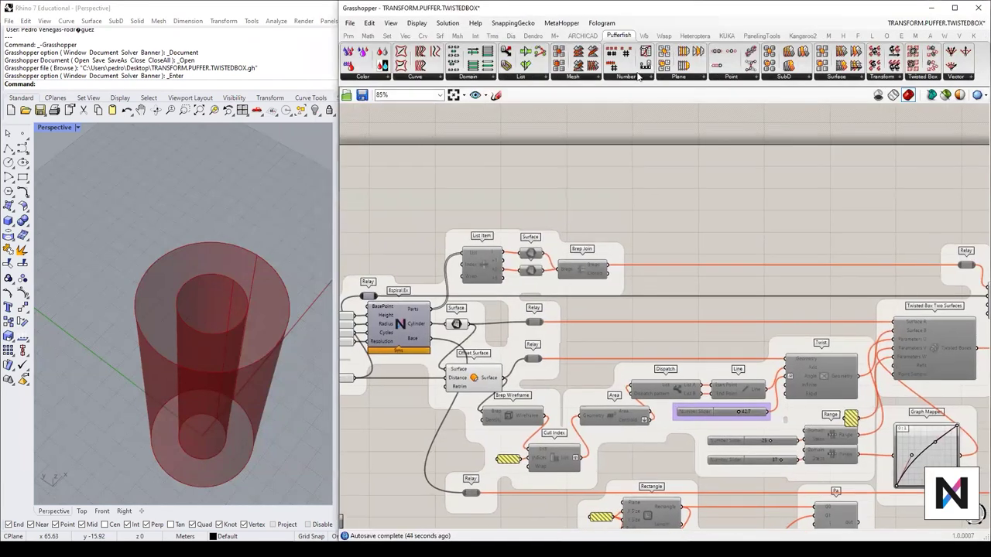
Step: Place a Pufferfish Twisted Box Two Surfaces component on the empty canvas above the existing definition
{"action": "left_click", "coordinate": [921, 77]}
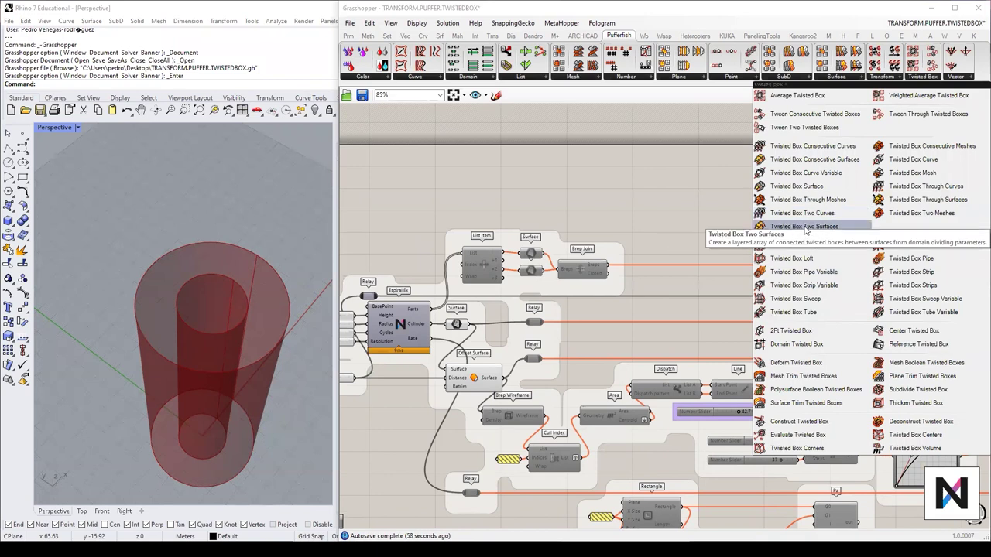
{"action": "left_click", "coordinate": [805, 226]}
{"action": "left_click", "coordinate": [675, 224]}
{"action": "scroll", "coordinate": [685, 234], "scroll_direction": "up", "scroll_amount": 3}
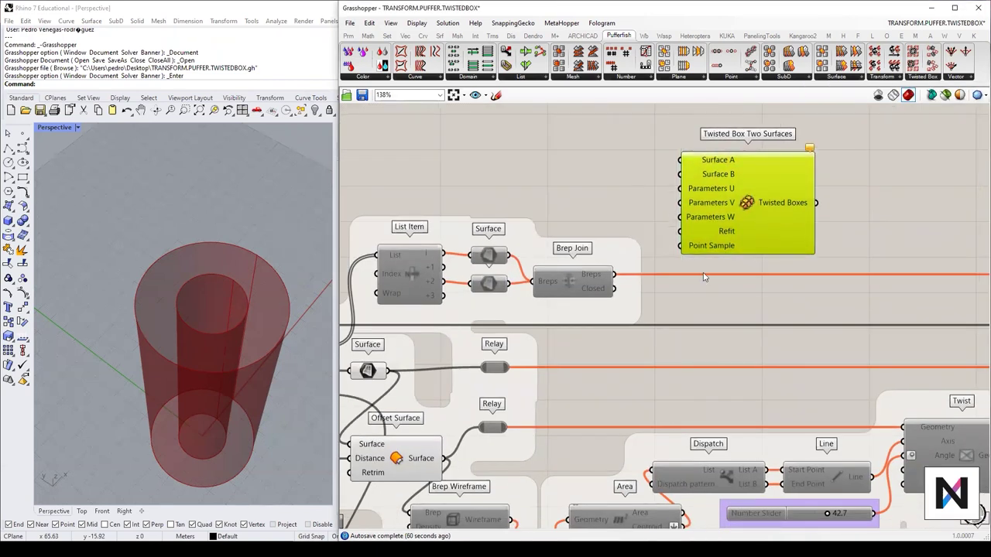
Step: Connect the inner cylinder's Surface to Surface A and the Offset Surface output to Surface B of the new Twisted Box Two Surfaces
{"action": "scroll", "coordinate": [647, 310], "scroll_direction": "down", "scroll_amount": 2}
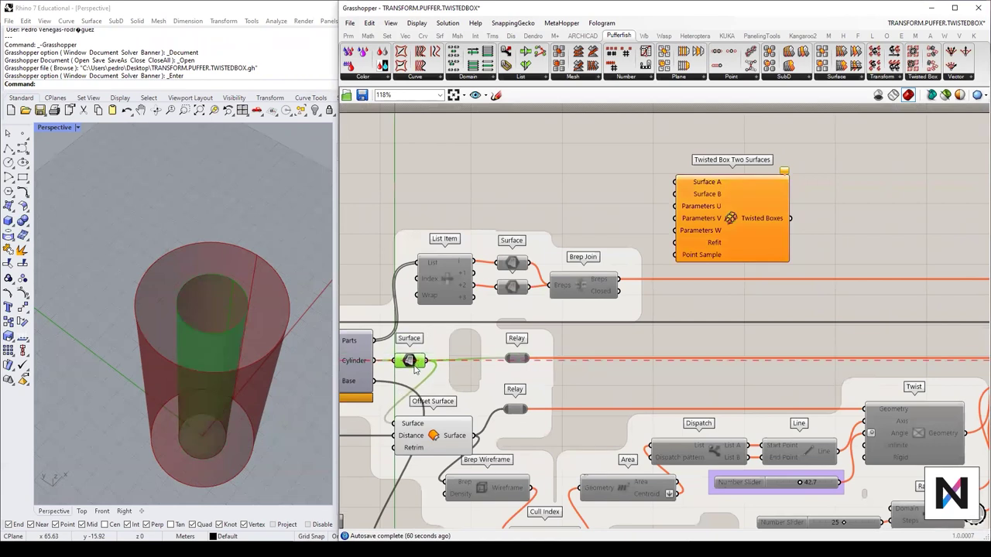
{"action": "left_click_drag", "start_coordinate": [426, 362], "coordinate": [680, 181]}
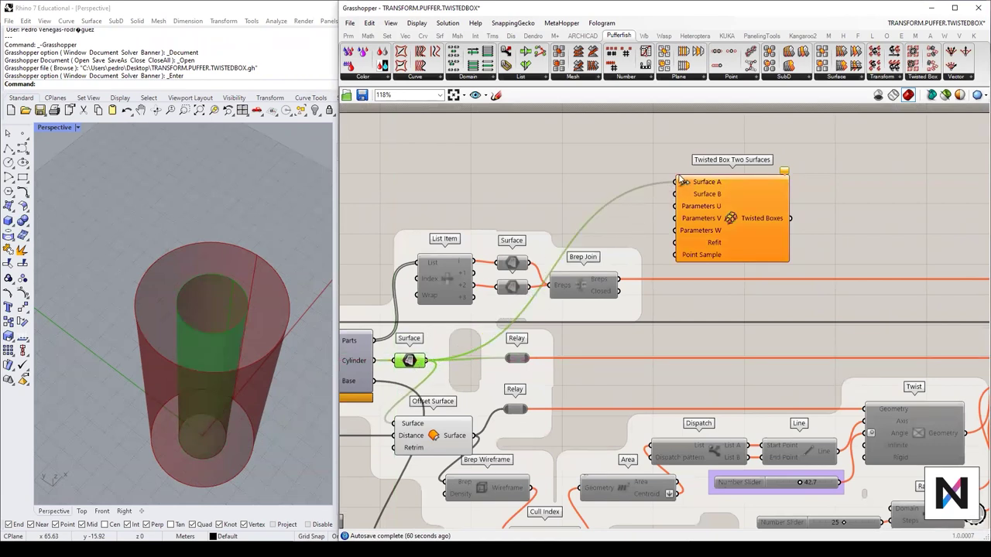
{"action": "left_click", "coordinate": [437, 435]}
{"action": "left_click_drag", "start_coordinate": [471, 435], "coordinate": [676, 195]}
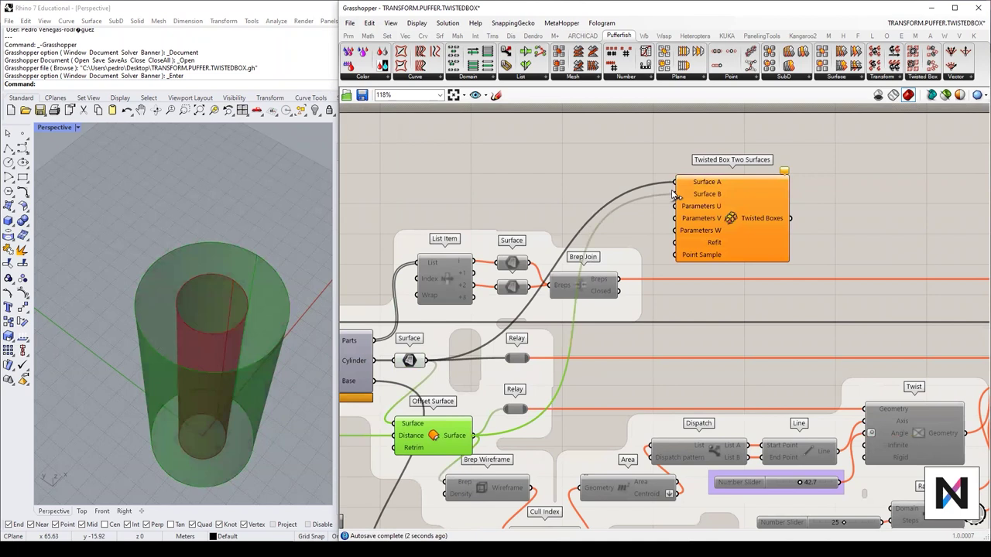
Step: Move the new Twisted Box Two Surfaces component to free canvas well above the definition and view its boxes in Rhino
{"action": "left_click_drag", "start_coordinate": [725, 214], "coordinate": [740, 207]}
{"action": "right_click_drag", "start_coordinate": [182, 330], "coordinate": [203, 285]}
{"action": "scroll", "coordinate": [653, 277], "scroll_direction": "up", "scroll_amount": 2}
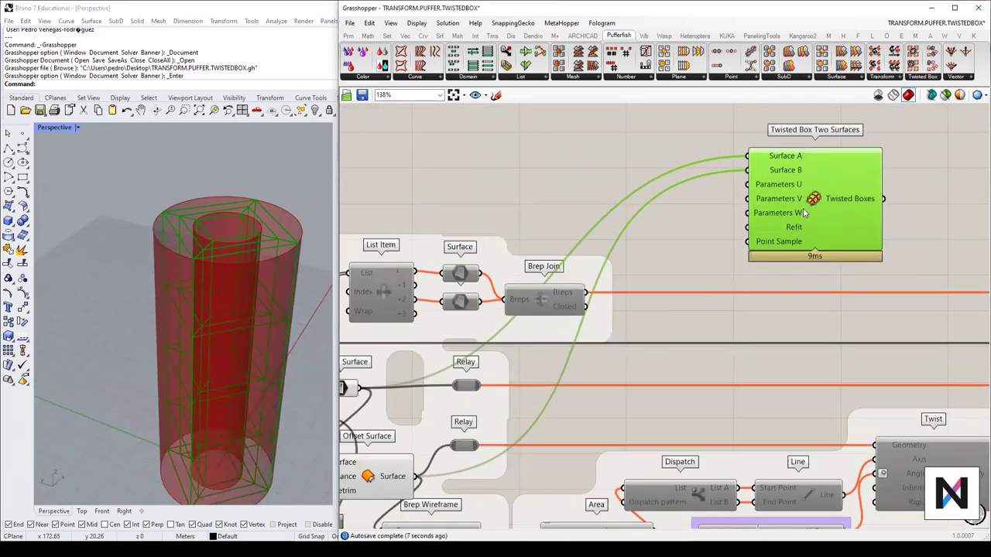
{"action": "left_click_drag", "start_coordinate": [813, 199], "coordinate": [854, 178]}
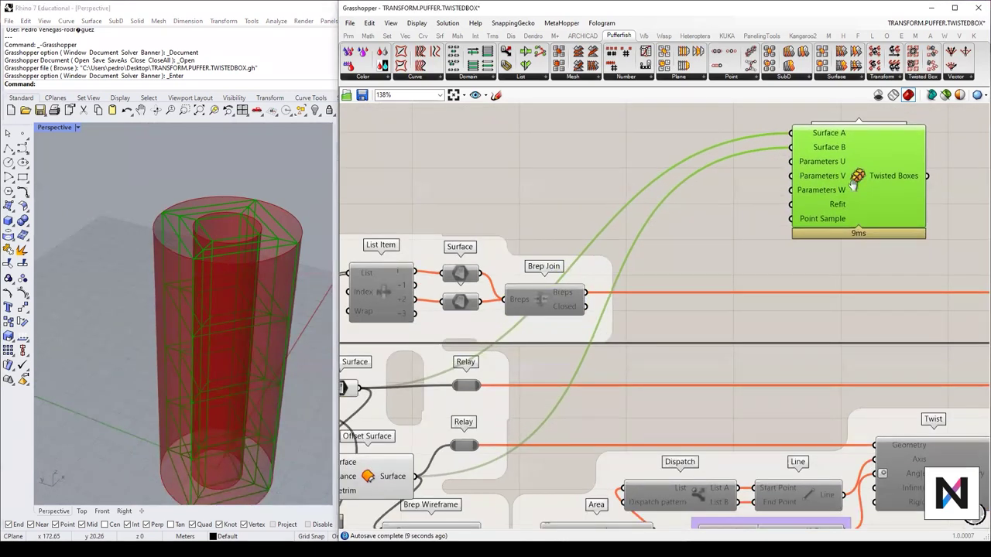
{"action": "right_click_drag", "start_coordinate": [854, 183], "coordinate": [878, 277]}
{"action": "left_click_drag", "start_coordinate": [878, 276], "coordinate": [850, 201]}
{"action": "scroll", "coordinate": [724, 246], "scroll_direction": "down", "scroll_amount": 2}
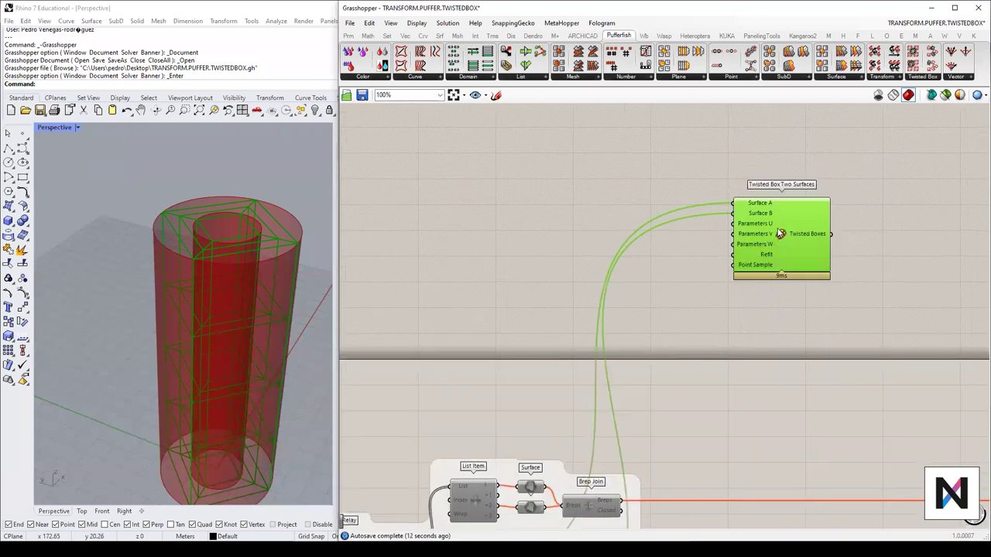
{"action": "left_click", "coordinate": [725, 246]}
Step: Add a Range component, connect it to Parameters U of Twisted Box Two Surfaces, and position it further from that component
{"action": "scroll", "coordinate": [747, 224], "scroll_direction": "up", "scroll_amount": 2}
{"action": "mouse_move", "coordinate": [827, 262]}
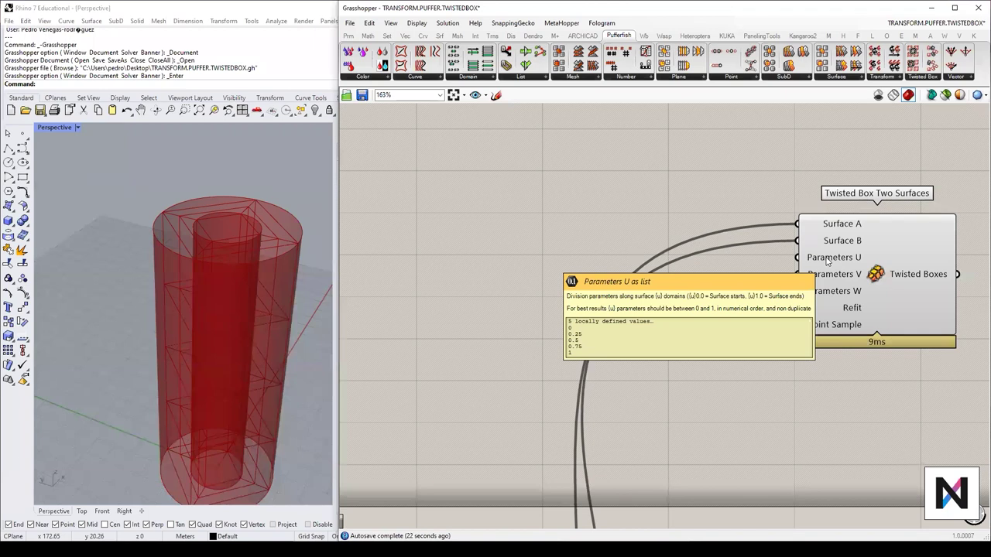
{"action": "double_click", "coordinate": [546, 241]}
{"action": "type", "text": "ranfge"}
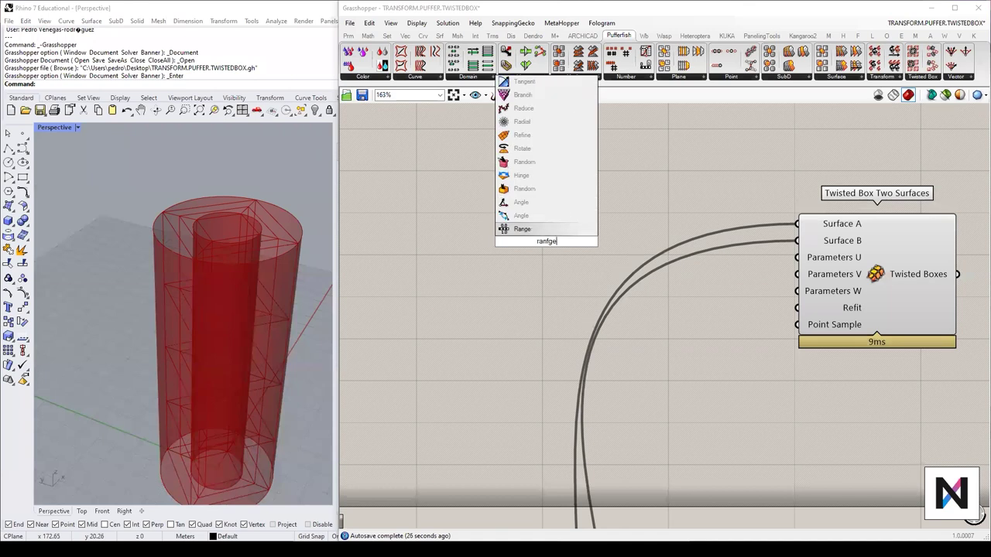
{"action": "left_click", "coordinate": [535, 232]}
{"action": "left_click_drag", "start_coordinate": [572, 244], "coordinate": [798, 257]}
{"action": "left_click_drag", "start_coordinate": [667, 296], "coordinate": [525, 267]}
{"action": "right_click_drag", "start_coordinate": [522, 255], "coordinate": [624, 250]}
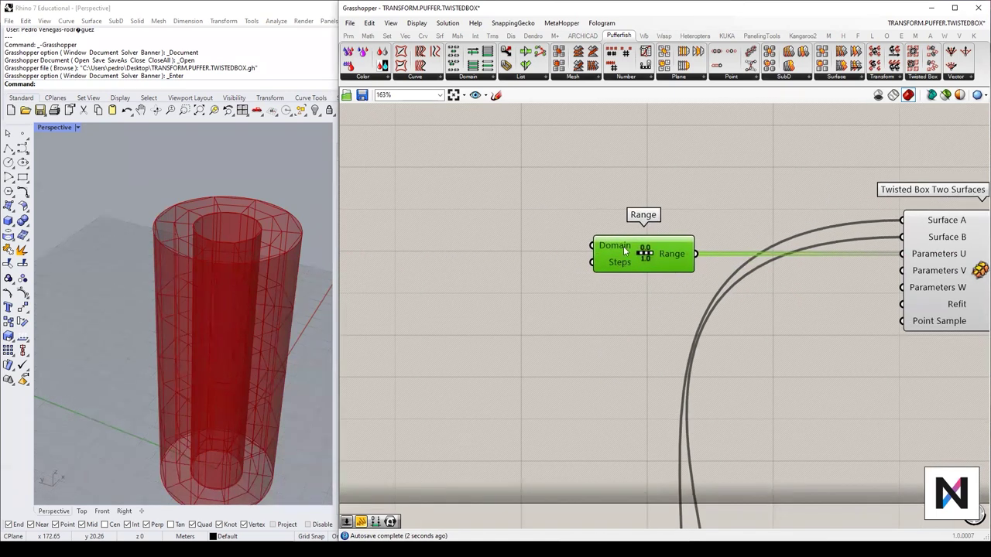
Step: Shift the Range component slightly, add a Number Slider and connect it to the Range's Steps input
{"action": "mouse_move", "coordinate": [926, 256]}
{"action": "left_click_drag", "start_coordinate": [647, 260], "coordinate": [658, 261]}
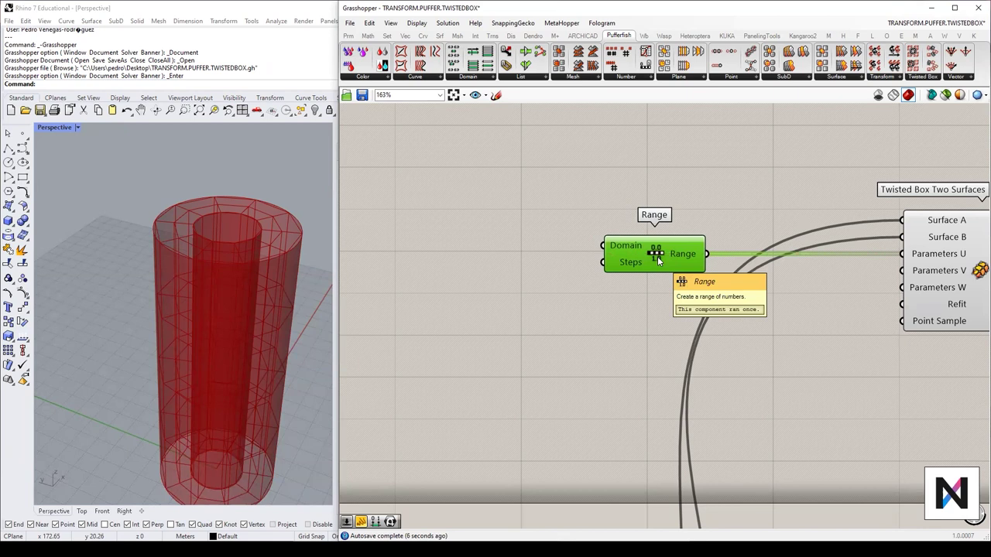
{"action": "mouse_move", "coordinate": [631, 246]}
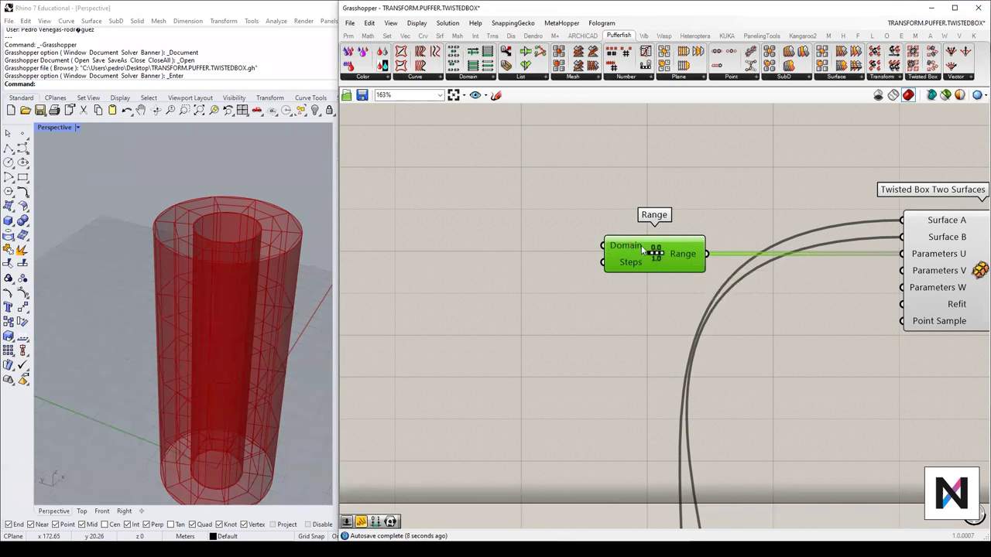
{"action": "left_click_drag", "start_coordinate": [641, 251], "coordinate": [634, 250]}
{"action": "right_click_drag", "start_coordinate": [626, 274], "coordinate": [684, 284]}
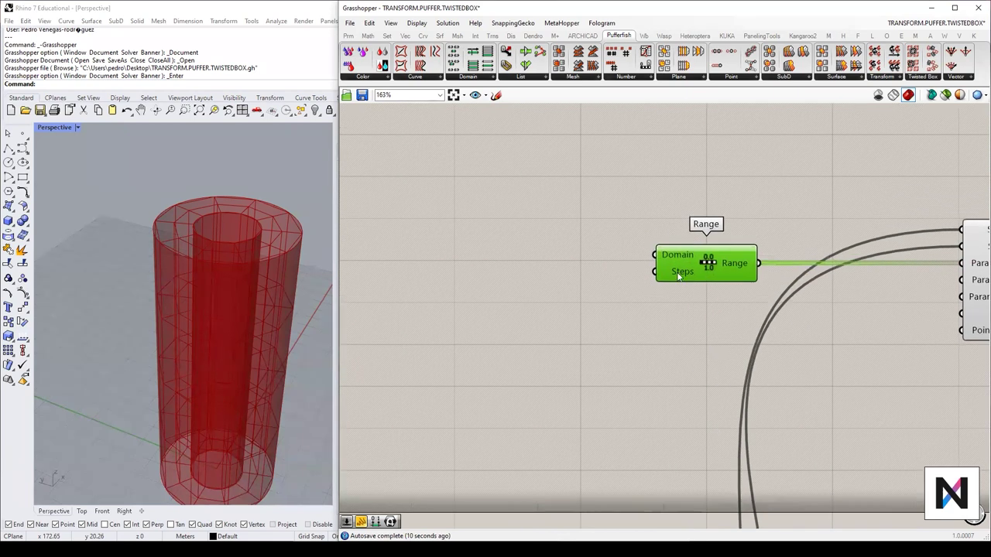
{"action": "mouse_move", "coordinate": [679, 277]}
{"action": "double_click", "coordinate": [447, 260]}
{"action": "type", "text": "0."}
{"action": "key", "text": "Return"}
{"action": "left_click_drag", "start_coordinate": [534, 268], "coordinate": [654, 272]}
Step: Reposition the new Number Slider and set the Range's Steps to 16
{"action": "left_click_drag", "start_coordinate": [509, 272], "coordinate": [563, 275]}
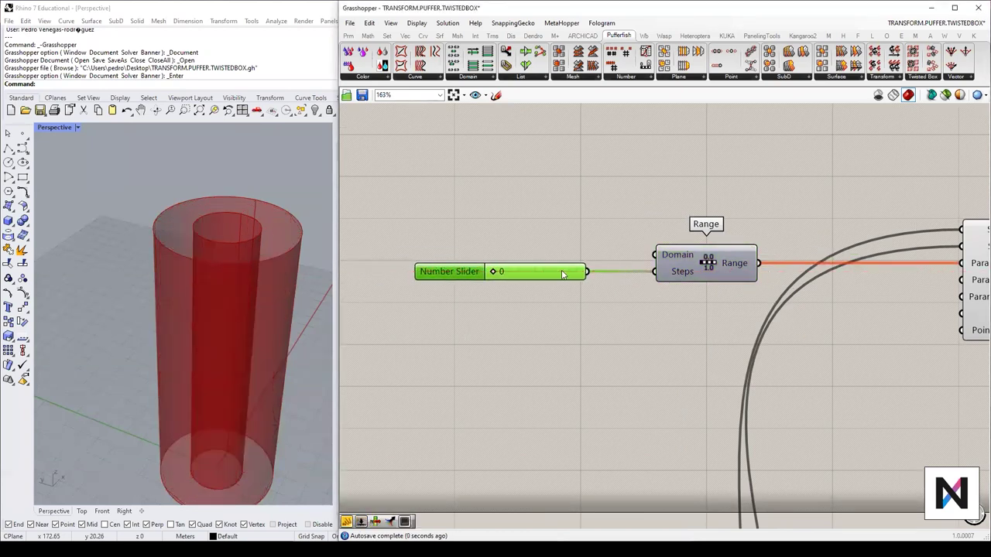
{"action": "left_click_drag", "start_coordinate": [497, 273], "coordinate": [554, 277]}
{"action": "right_click_drag", "start_coordinate": [576, 274], "coordinate": [367, 232]}
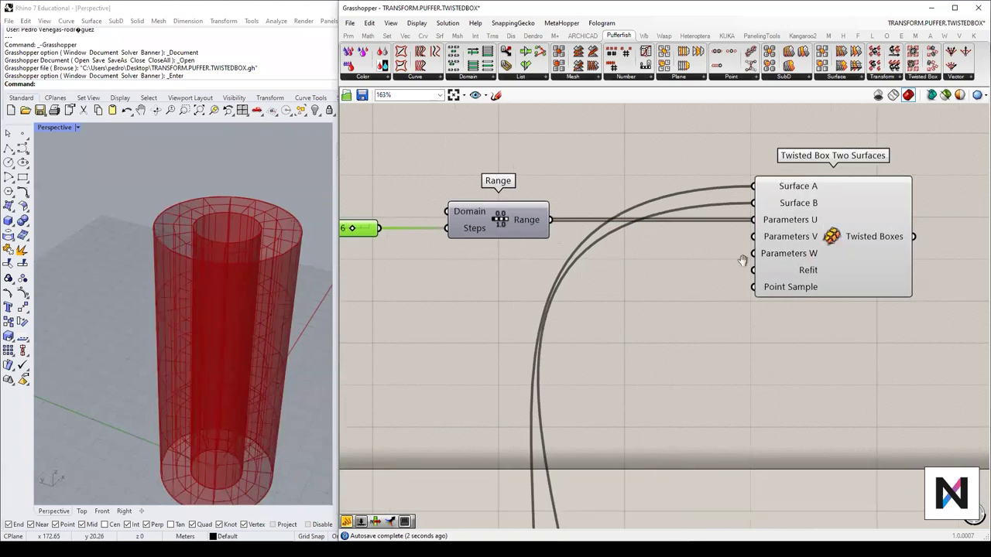
Step: Duplicate the Number Slider and Range pair twice below the original, connecting the copies to Parameters V and Parameters W
{"action": "right_click_drag", "start_coordinate": [741, 260], "coordinate": [889, 260]}
{"action": "left_click_drag", "start_coordinate": [708, 259], "coordinate": [534, 213]}
{"action": "left_click_drag", "start_coordinate": [647, 222], "coordinate": [646, 295], "text": "alt"}
{"action": "left_click_drag", "start_coordinate": [698, 257], "coordinate": [902, 237]}
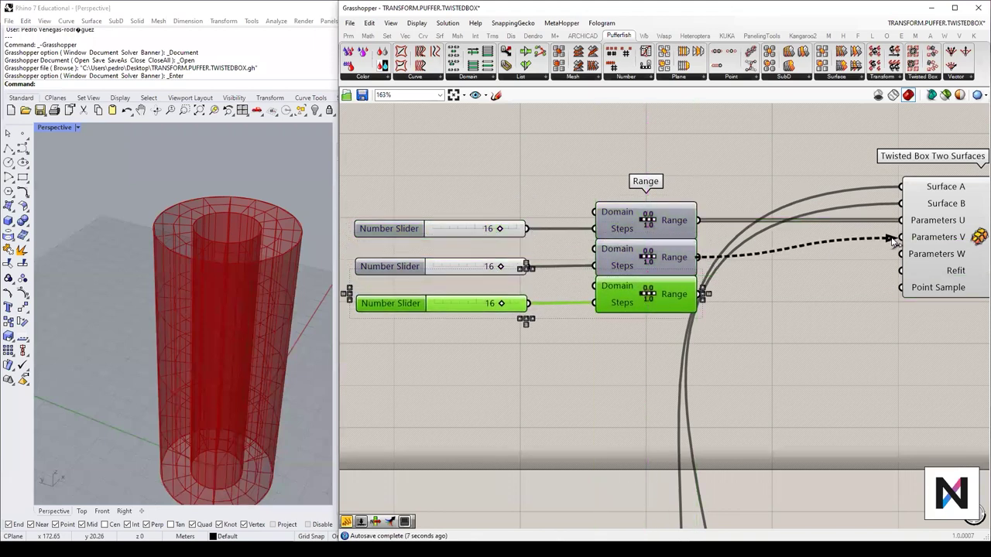
{"action": "left_click_drag", "start_coordinate": [707, 298], "coordinate": [902, 254]}
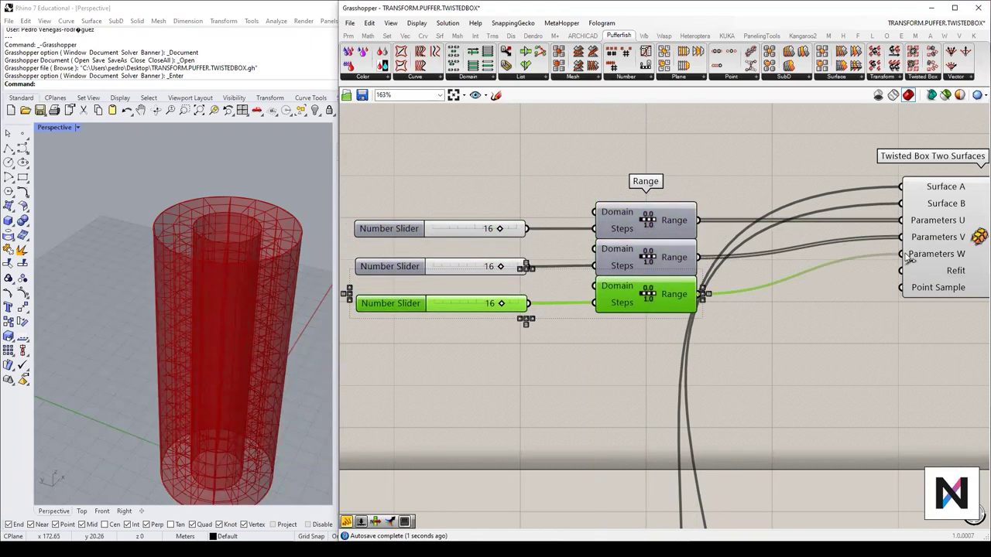
Step: Set the Parameters W steps to 1 and the Parameters U steps to 20, and adjust the Parameters V steps
{"action": "mouse_move", "coordinate": [501, 267]}
{"action": "left_mouse_down"}
{"action": "mouse_move", "coordinate": [457, 268]}
{"action": "mouse_move", "coordinate": [484, 268]}
{"action": "left_mouse_up"}
{"action": "left_click_drag", "start_coordinate": [501, 304], "coordinate": [438, 310]}
{"action": "left_click_drag", "start_coordinate": [483, 267], "coordinate": [500, 268]}
{"action": "right_click_drag", "start_coordinate": [261, 311], "coordinate": [259, 267]}
{"action": "left_click_drag", "start_coordinate": [499, 230], "coordinate": [524, 230]}
Step: Rearrange Twisted Box Two Surfaces and its three slider and Range pairs into a compact group above the existing definition
{"action": "scroll", "coordinate": [524, 230], "scroll_direction": "down", "scroll_amount": 3}
{"action": "left_click_drag", "start_coordinate": [735, 262], "coordinate": [690, 261]}
{"action": "left_click_drag", "start_coordinate": [765, 268], "coordinate": [838, 426]}
{"action": "left_click_drag", "start_coordinate": [690, 250], "coordinate": [674, 177]}
{"action": "left_click", "coordinate": [670, 298]}
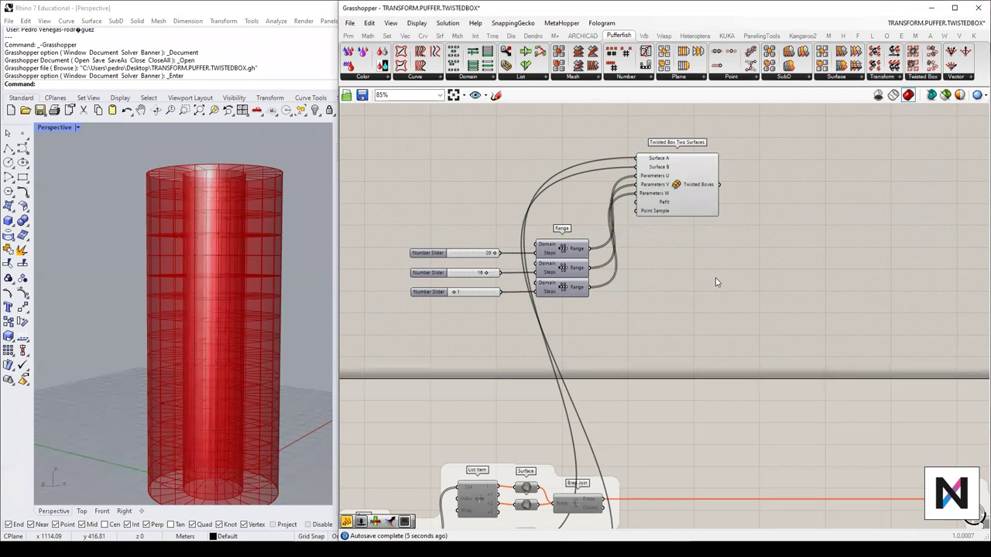
{"action": "scroll", "coordinate": [607, 318], "scroll_direction": "down", "scroll_amount": 2}
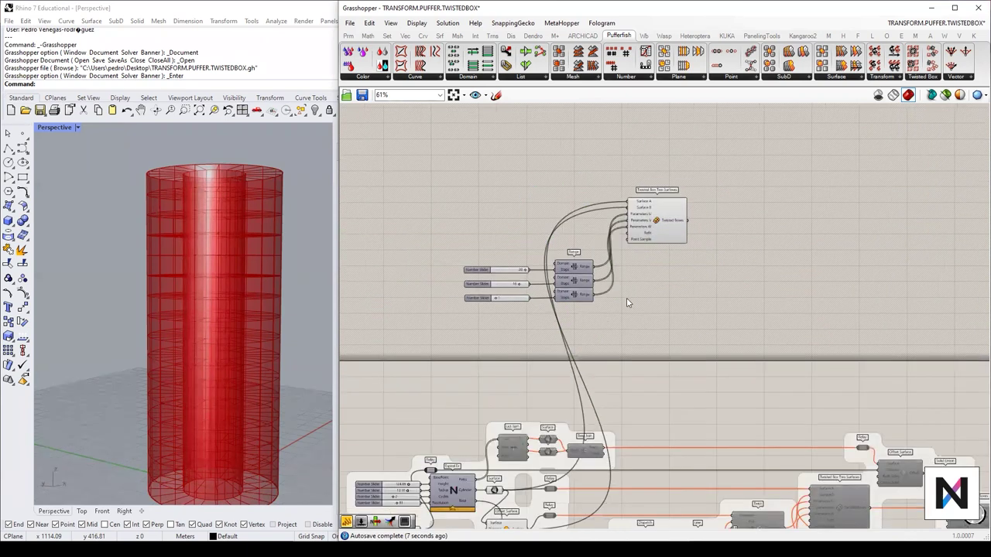
{"action": "left_click_drag", "start_coordinate": [597, 312], "coordinate": [491, 236]}
{"action": "left_click_drag", "start_coordinate": [569, 261], "coordinate": [569, 245]}
{"action": "left_click", "coordinate": [687, 296]}
Step: Turn off the preview of the Surface and Offset Surface components and inspect the twisted boxes in Rhino
{"action": "scroll", "coordinate": [682, 307], "scroll_direction": "down", "scroll_amount": 6}
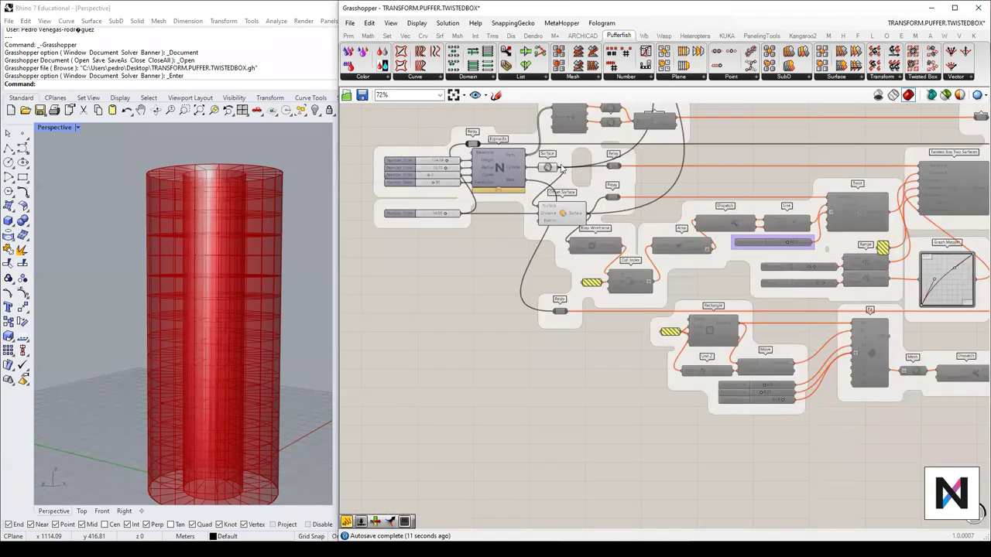
{"action": "left_click", "coordinate": [564, 212]}
{"action": "left_click", "coordinate": [548, 168], "text": "shift"}
{"action": "middle_click", "coordinate": [549, 167]}
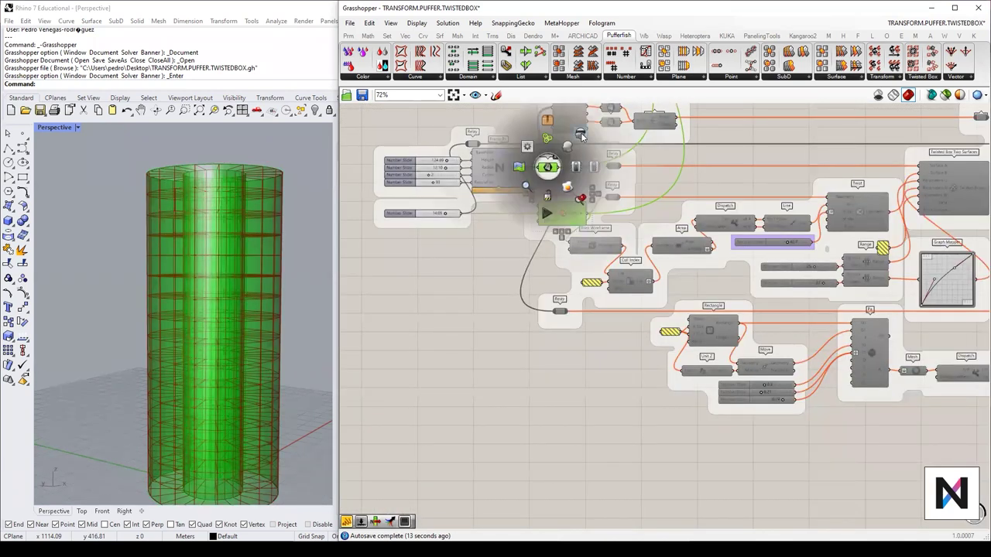
{"action": "left_click", "coordinate": [582, 136]}
{"action": "right_click_drag", "start_coordinate": [193, 292], "coordinate": [180, 291]}
{"action": "right_click_drag", "start_coordinate": [278, 314], "coordinate": [252, 314]}
{"action": "scroll", "coordinate": [734, 202], "scroll_direction": "down", "scroll_amount": 2}
{"action": "scroll", "coordinate": [748, 119], "scroll_direction": "up", "scroll_amount": 2}
{"action": "right_click_drag", "start_coordinate": [748, 119], "coordinate": [615, 256]}
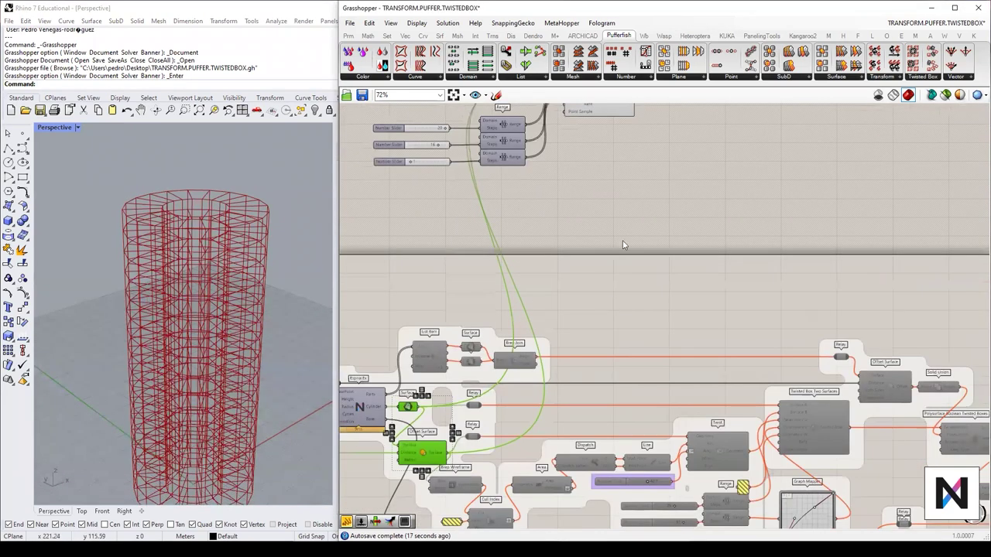
{"action": "left_click", "coordinate": [625, 243]}
Step: Draw a box on the ground beside the cylinder in Rhino, using its width as the height
{"action": "scroll", "coordinate": [174, 263], "scroll_direction": "down", "scroll_amount": 5}
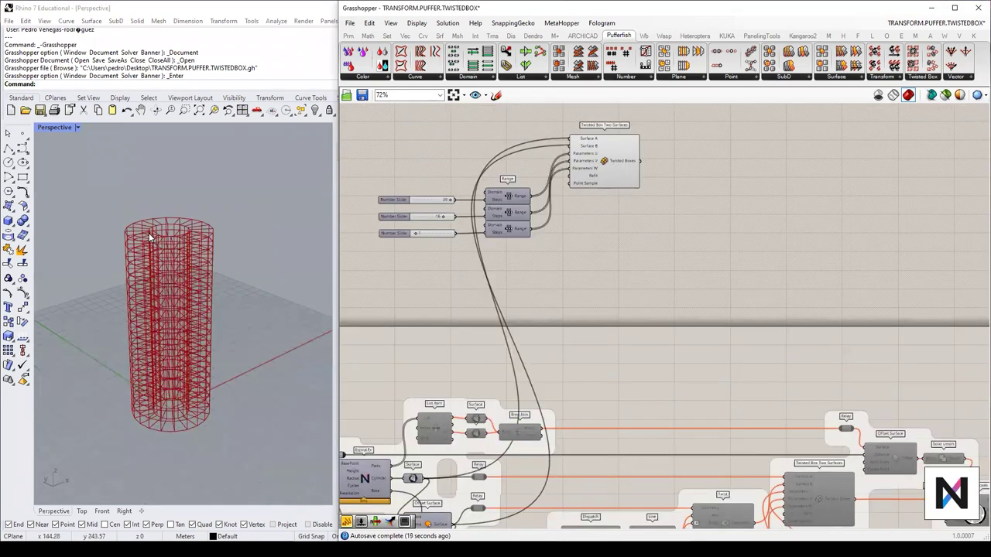
{"action": "type", "text": "box"}
{"action": "key", "text": "Return"}
{"action": "scroll", "coordinate": [185, 368], "scroll_direction": "up", "scroll_amount": 5}
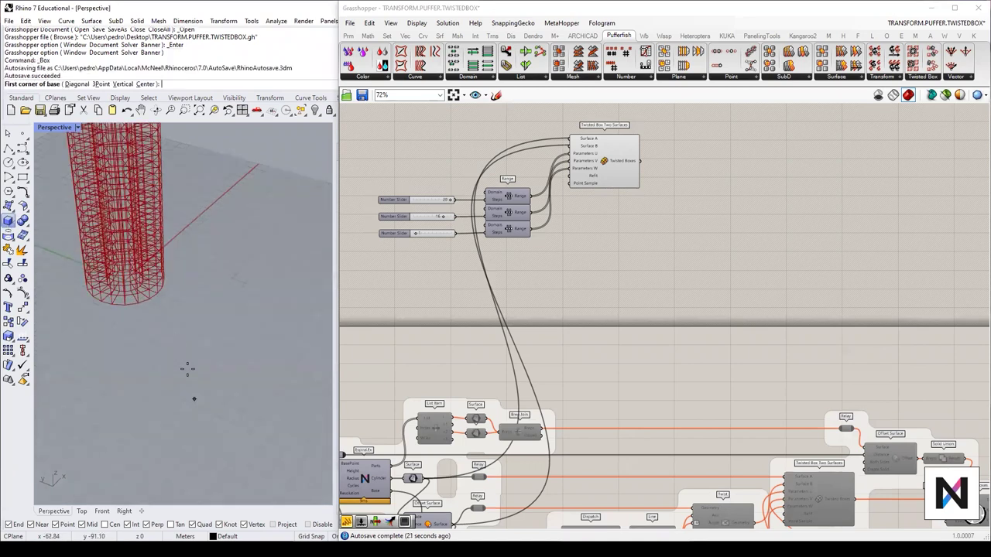
{"action": "left_click", "coordinate": [178, 339]}
{"action": "left_click", "coordinate": [185, 335]}
{"action": "key", "text": "Return"}
Step: Set the Perspective viewport's display mode to Shaded around the new box
{"action": "scroll", "coordinate": [175, 336], "scroll_direction": "up", "scroll_amount": 3}
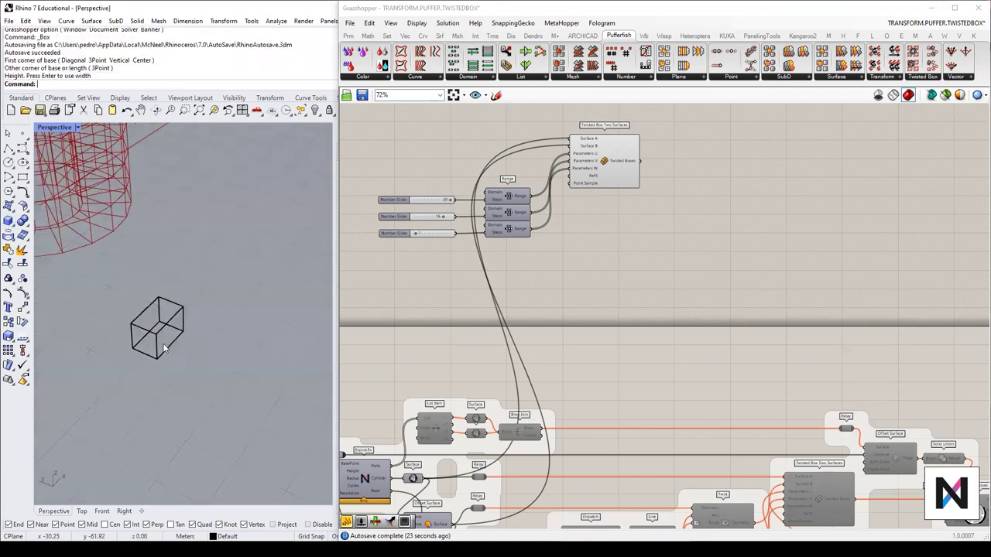
{"action": "scroll", "coordinate": [132, 317], "scroll_direction": "up", "scroll_amount": 2}
{"action": "left_click", "coordinate": [77, 127]}
{"action": "left_click", "coordinate": [101, 144]}
{"action": "scroll", "coordinate": [159, 321], "scroll_direction": "up", "scroll_amount": 3}
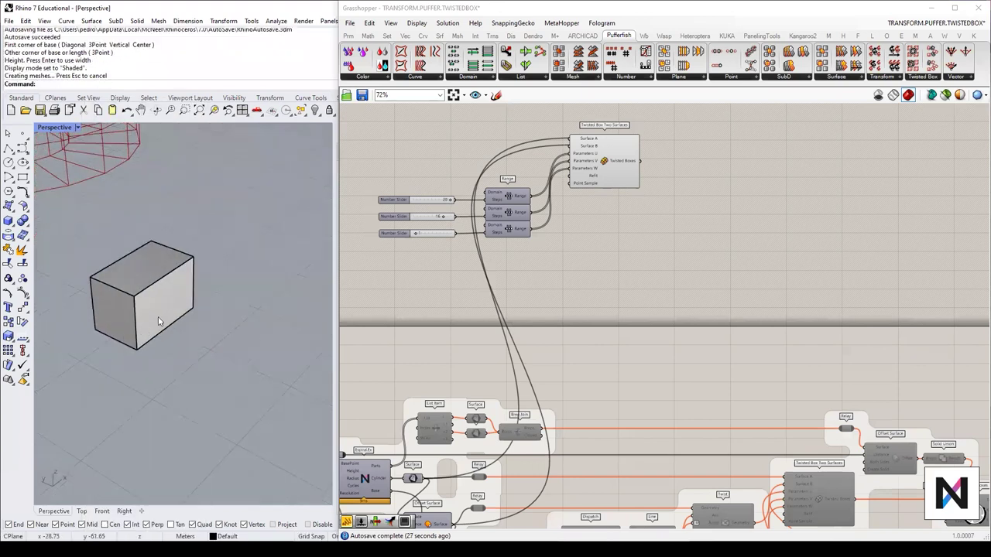
Step: Duplicate the box beside the original and scale the copy to a smaller, flatter block
{"action": "left_click", "coordinate": [157, 316]}
{"action": "left_click_drag", "start_coordinate": [119, 284], "coordinate": [214, 317], "text": "alt"}
{"action": "right_click_drag", "start_coordinate": [240, 380], "coordinate": [246, 343]}
{"action": "left_click_drag", "start_coordinate": [206, 290], "coordinate": [186, 270]}
{"action": "right_click_drag", "start_coordinate": [188, 271], "coordinate": [212, 295]}
{"action": "left_click_drag", "start_coordinate": [332, 353], "coordinate": [346, 351]}
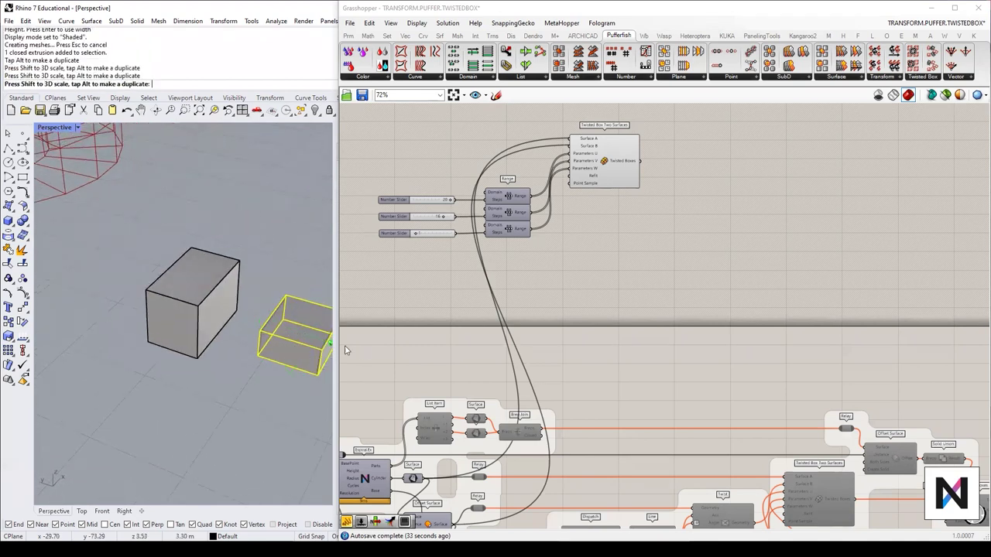
Step: Move the smaller block through the original box so that it protrudes from both opposite faces
{"action": "right_click_drag", "start_coordinate": [253, 342], "coordinate": [209, 333]}
{"action": "left_click_drag", "start_coordinate": [209, 333], "coordinate": [122, 278]}
{"action": "left_click", "coordinate": [233, 281]}
{"action": "right_click_drag", "start_coordinate": [232, 281], "coordinate": [223, 285]}
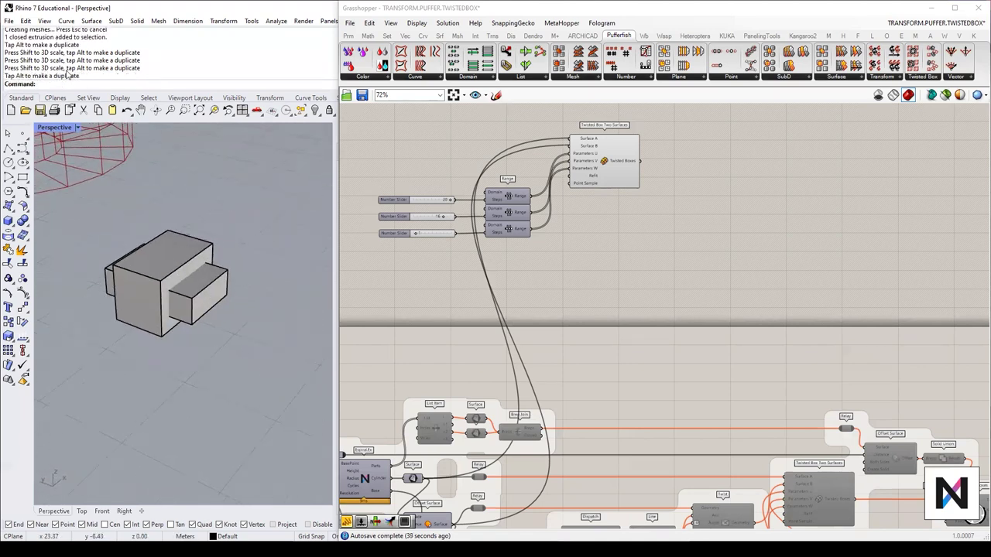
Step: Subtract the smaller block from the large box with BooleanDifference, keeping DeleteInput set to No
{"action": "left_click", "coordinate": [334, 98]}
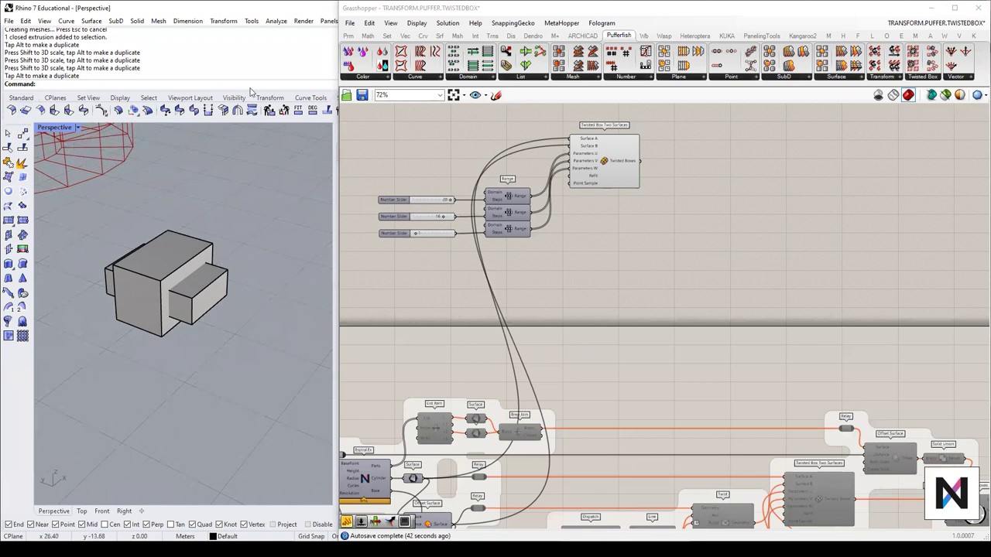
{"action": "mouse_move", "coordinate": [339, 156]}
{"action": "left_mouse_down"}
{"action": "mouse_move", "coordinate": [431, 147]}
{"action": "mouse_move", "coordinate": [328, 151]}
{"action": "left_mouse_up"}
{"action": "left_click", "coordinate": [25, 110]}
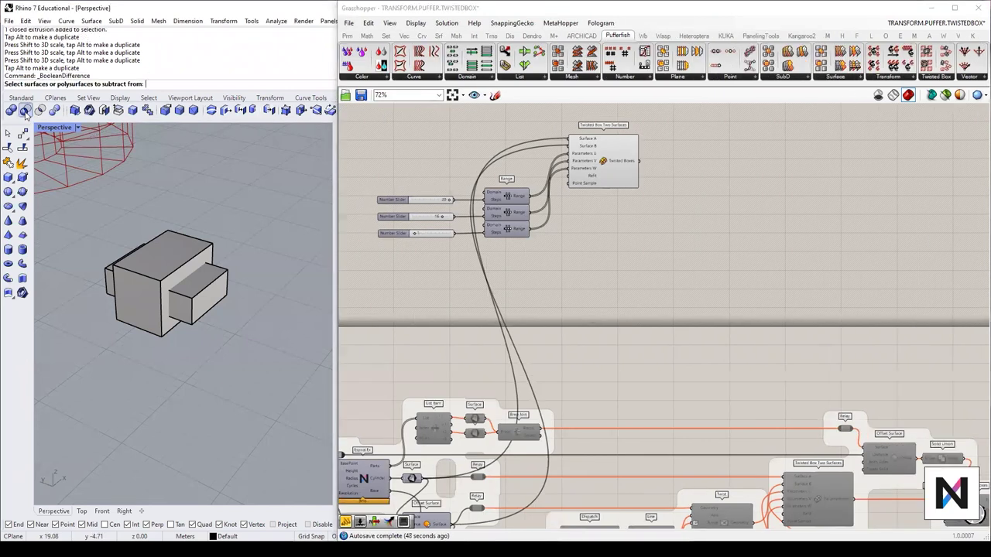
{"action": "left_click", "coordinate": [199, 253]}
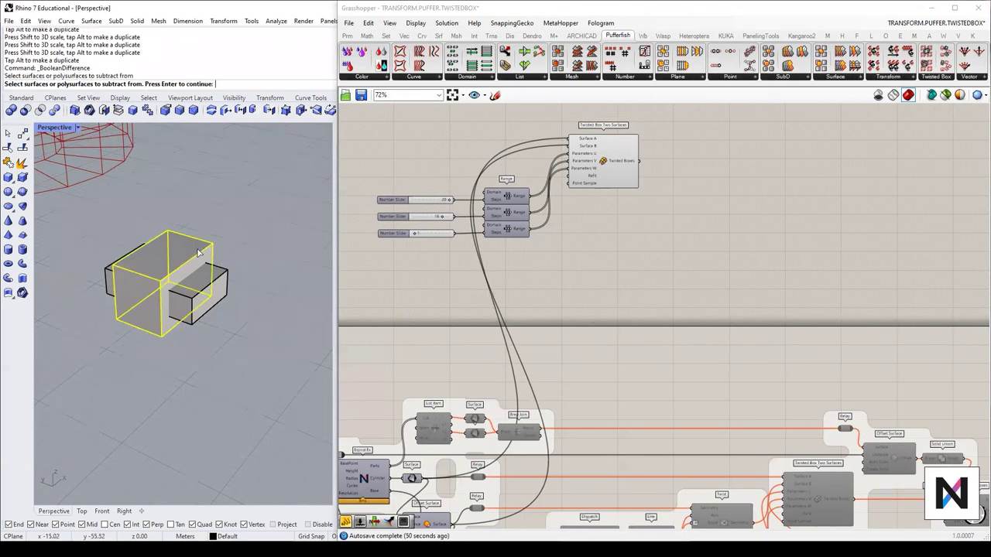
{"action": "key", "text": "Return"}
{"action": "left_click", "coordinate": [219, 278]}
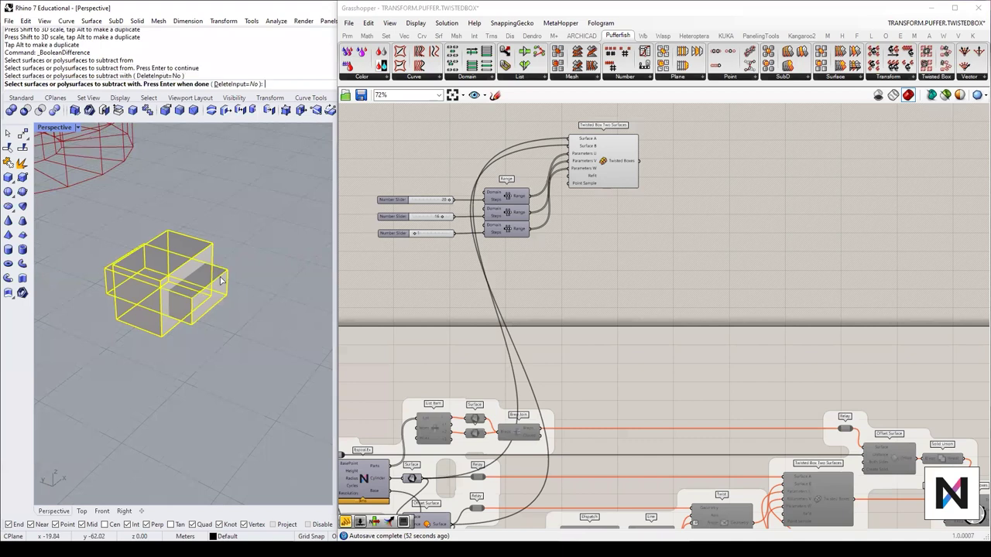
{"action": "key", "text": "Return"}
Step: Delete the leftover cutting block and inspect the rectangular opening through the box
{"action": "left_click", "coordinate": [215, 293]}
{"action": "key", "text": "Delete"}
{"action": "left_click", "coordinate": [201, 291]}
{"action": "right_click_drag", "start_coordinate": [202, 291], "coordinate": [214, 311]}
{"action": "left_click", "coordinate": [221, 310]}
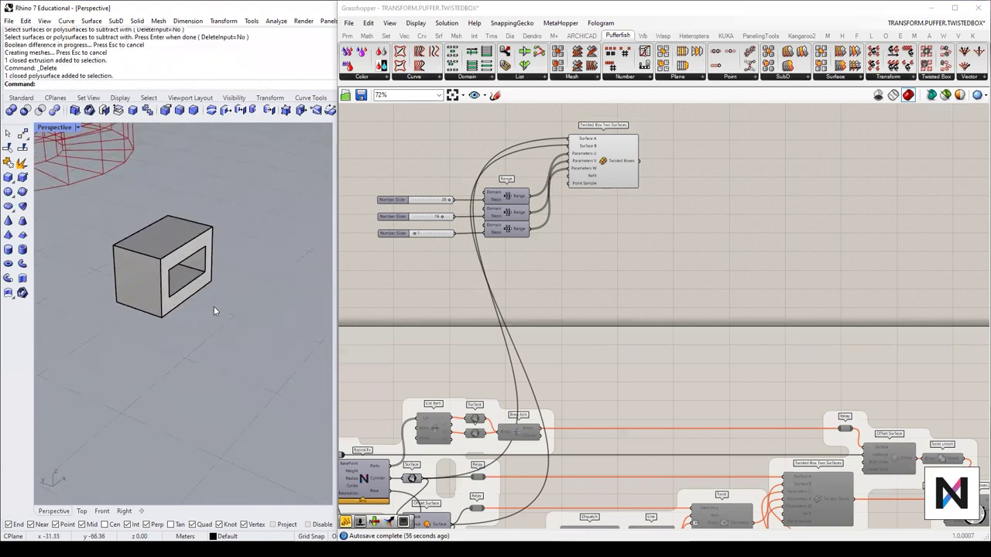
Step: Place a Brep parameter below Twisted Box Two Surfaces and reference the hollowed Rhino box in it
{"action": "left_click", "coordinate": [175, 263]}
{"action": "double_click", "coordinate": [664, 229]}
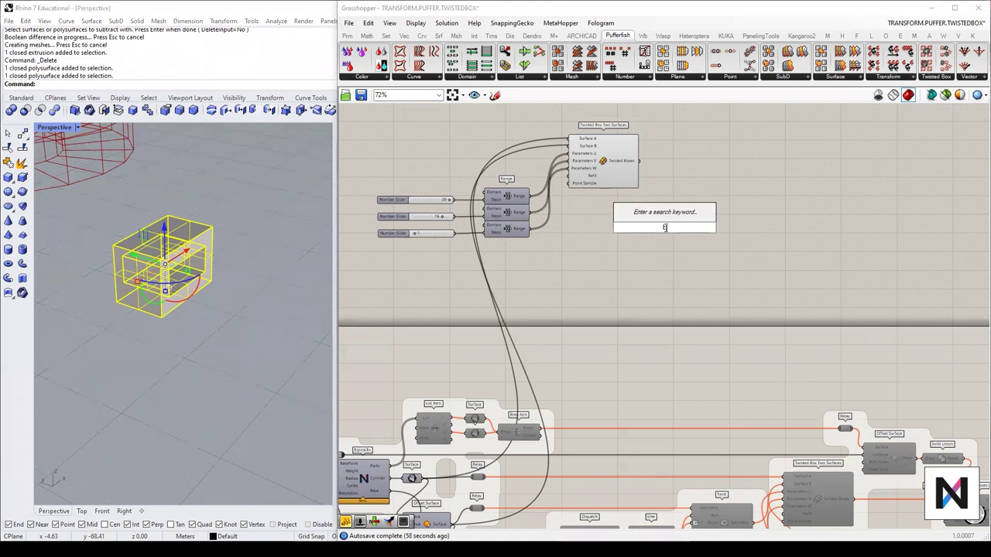
{"action": "type", "text": "brep"}
{"action": "left_click", "coordinate": [637, 214]}
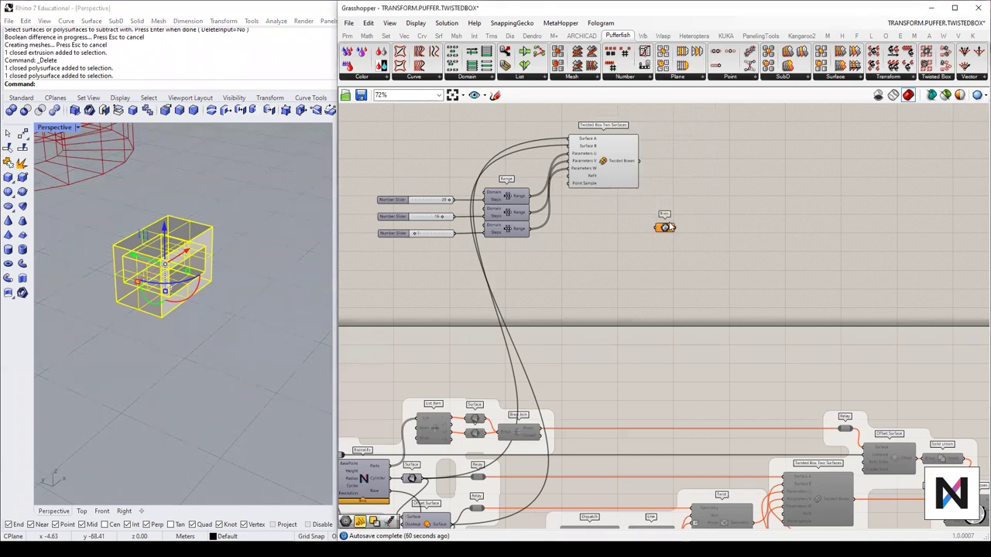
{"action": "left_click", "coordinate": [178, 267]}
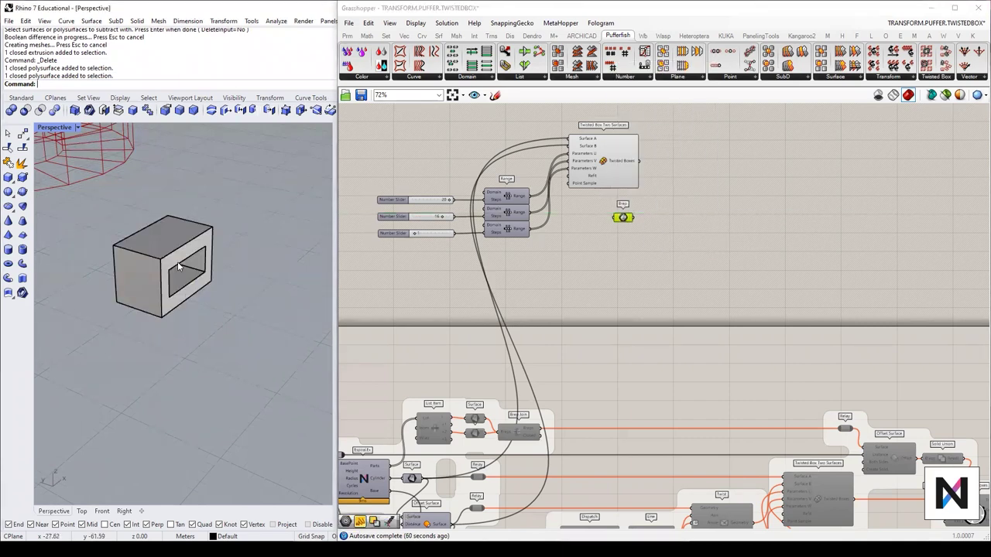
{"action": "right_click", "coordinate": [620, 217]}
{"action": "left_click", "coordinate": [666, 353]}
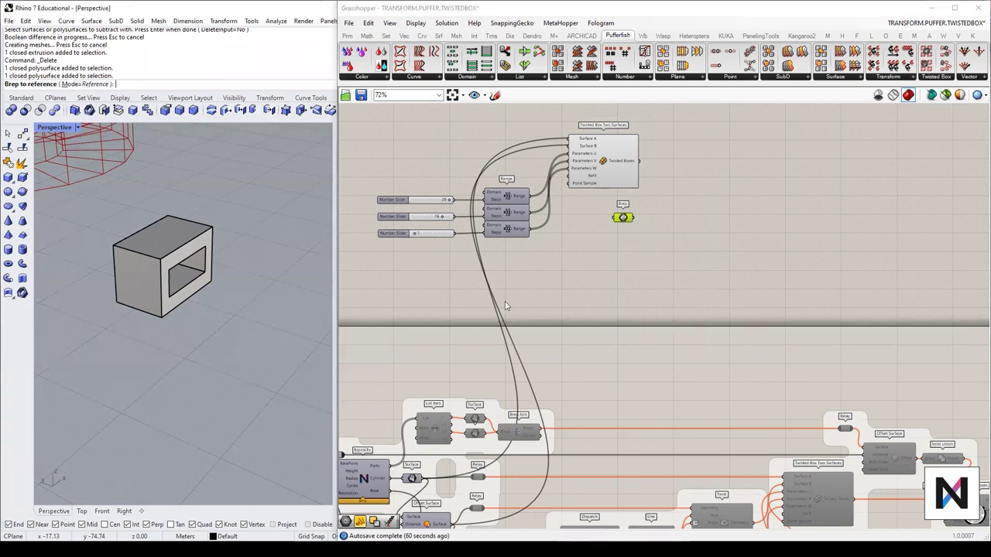
{"action": "left_click", "coordinate": [195, 250]}
{"action": "left_click", "coordinate": [657, 285]}
Step: Add a Bounding Box component beside the Brep parameter and connect the Brep to its Content input
{"action": "right_click_drag", "start_coordinate": [656, 284], "coordinate": [568, 364]}
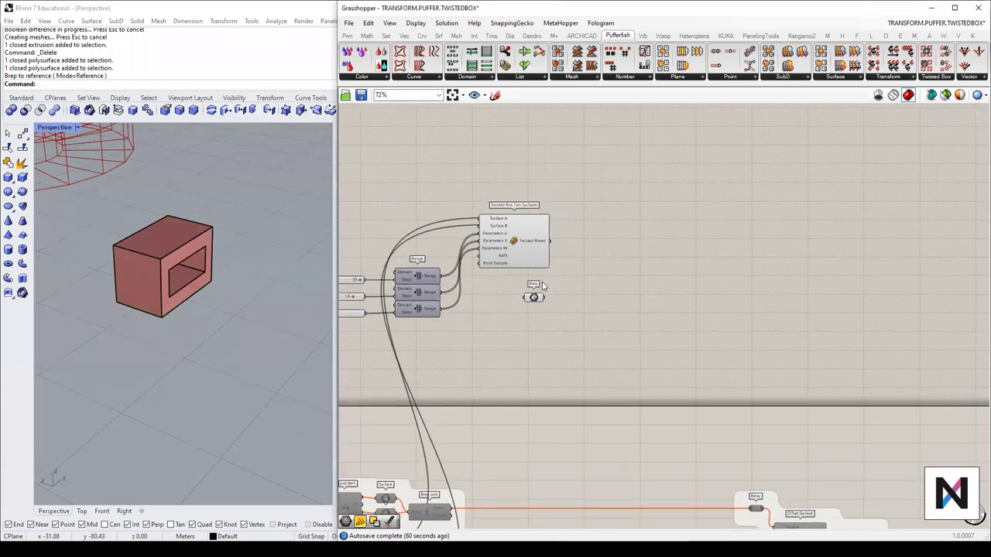
{"action": "left_click", "coordinate": [529, 249]}
{"action": "scroll", "coordinate": [223, 290], "scroll_direction": "down", "scroll_amount": 6}
{"action": "scroll", "coordinate": [223, 293], "scroll_direction": "down", "scroll_amount": 2}
{"action": "scroll", "coordinate": [626, 283], "scroll_direction": "up", "scroll_amount": 1}
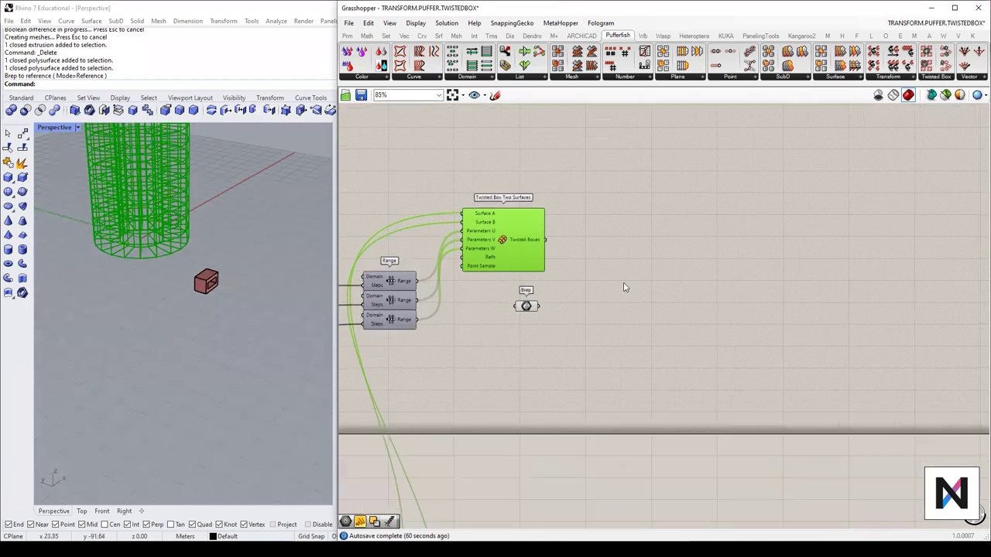
{"action": "double_click", "coordinate": [642, 288]}
{"action": "type", "text": "bound"}
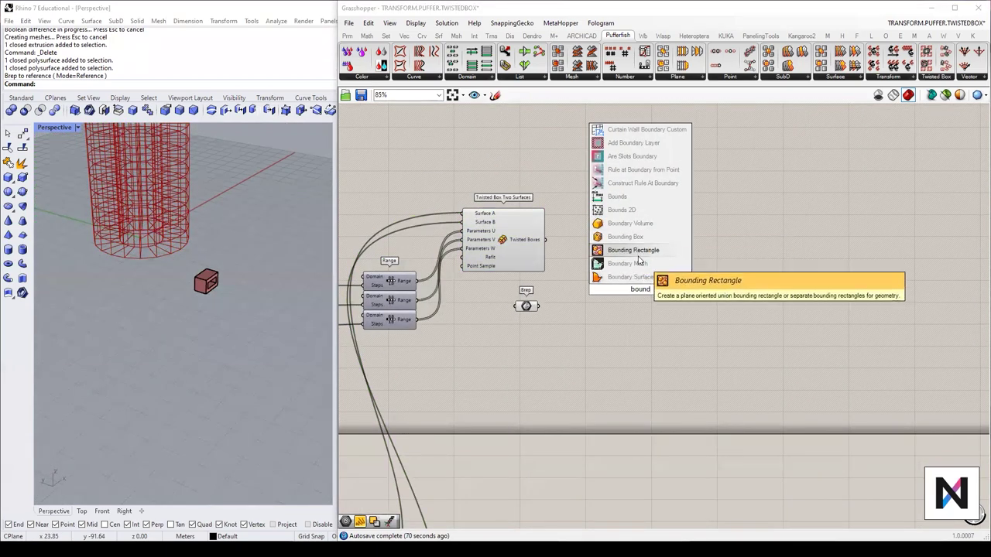
{"action": "type", "text": "ing box"}
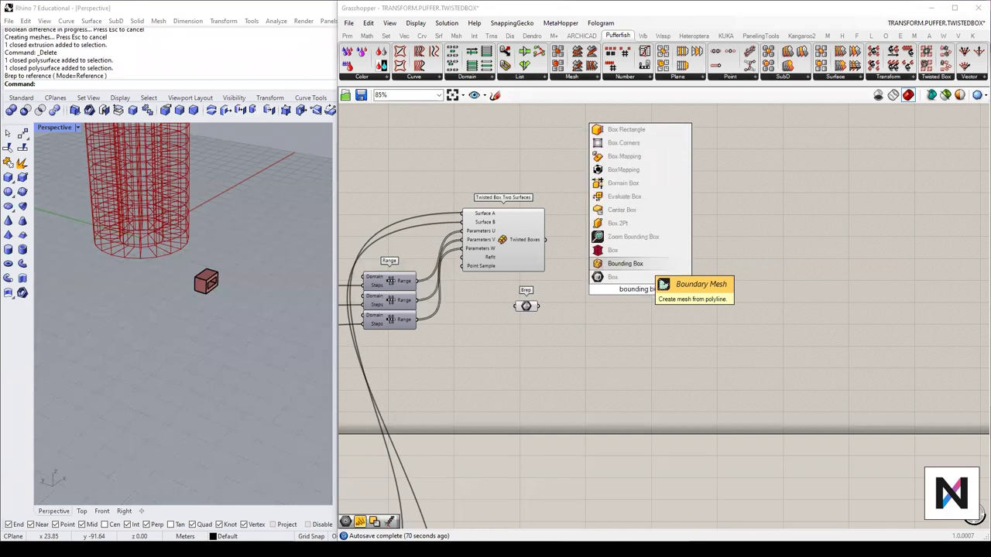
{"action": "left_click", "coordinate": [624, 264]}
{"action": "left_click_drag", "start_coordinate": [540, 307], "coordinate": [610, 311]}
Step: Place a Morph To Twisted Box component above the Bounding Box, beside Twisted Box Two Surfaces
{"action": "double_click", "coordinate": [676, 217]}
{"action": "type", "text": "morph"}
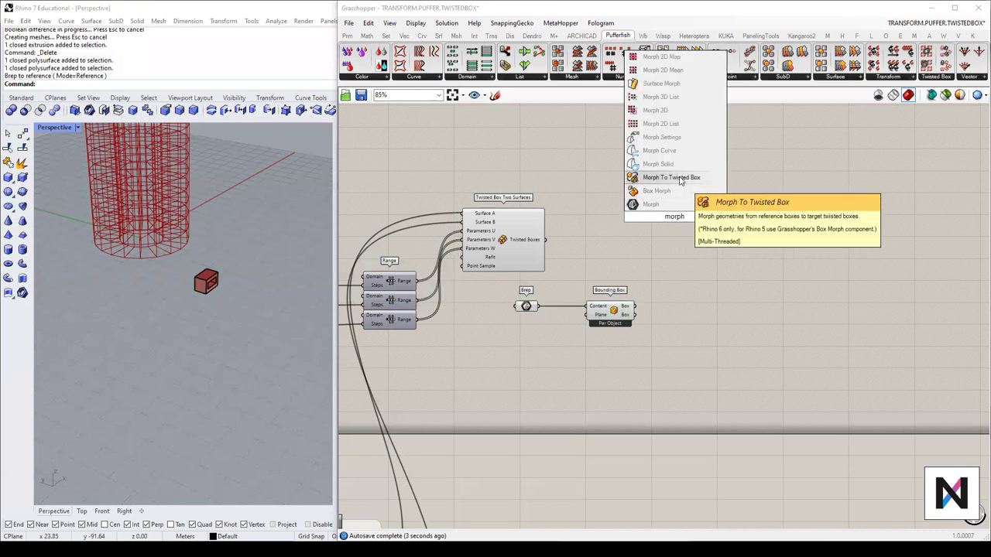
{"action": "left_click", "coordinate": [671, 177]}
{"action": "left_click_drag", "start_coordinate": [659, 231], "coordinate": [647, 251]}
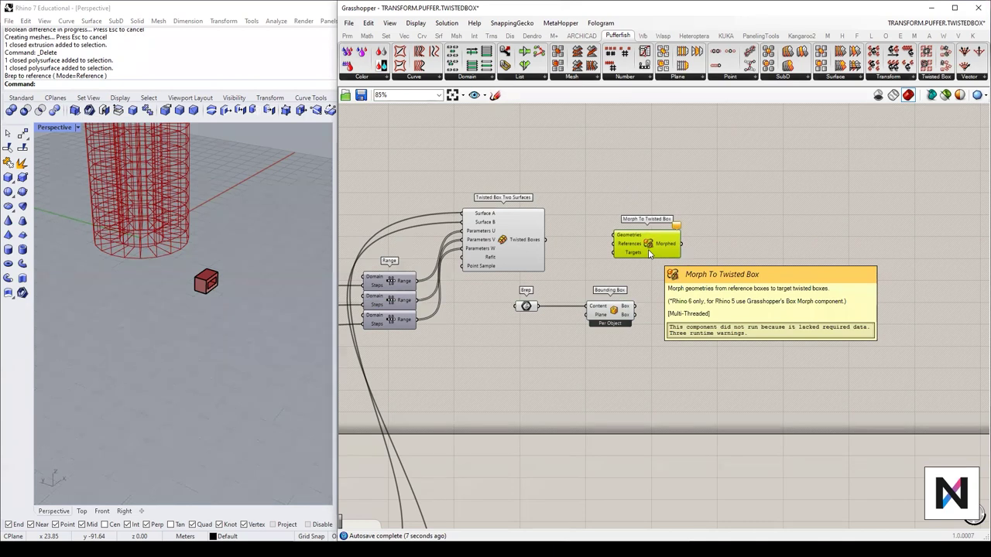
Step: Connect the Brep to Geometries and the Bounding Box's Box to References of Morph To Twisted Box, and reposition Bounding Box
{"action": "scroll", "coordinate": [649, 254], "scroll_direction": "up", "scroll_amount": 2}
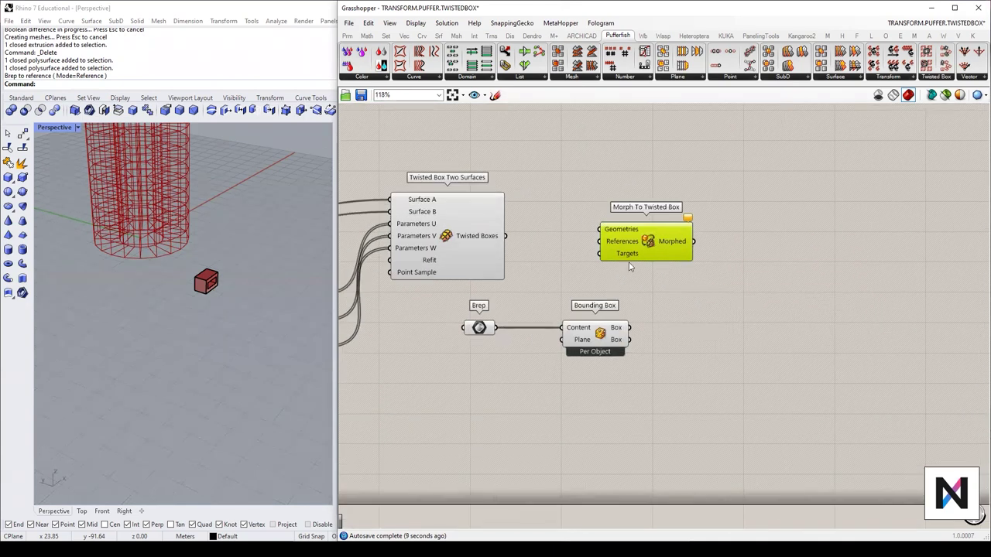
{"action": "left_click_drag", "start_coordinate": [496, 327], "coordinate": [602, 237]}
{"action": "left_click_drag", "start_coordinate": [630, 329], "coordinate": [600, 242]}
{"action": "left_click_drag", "start_coordinate": [600, 338], "coordinate": [579, 337]}
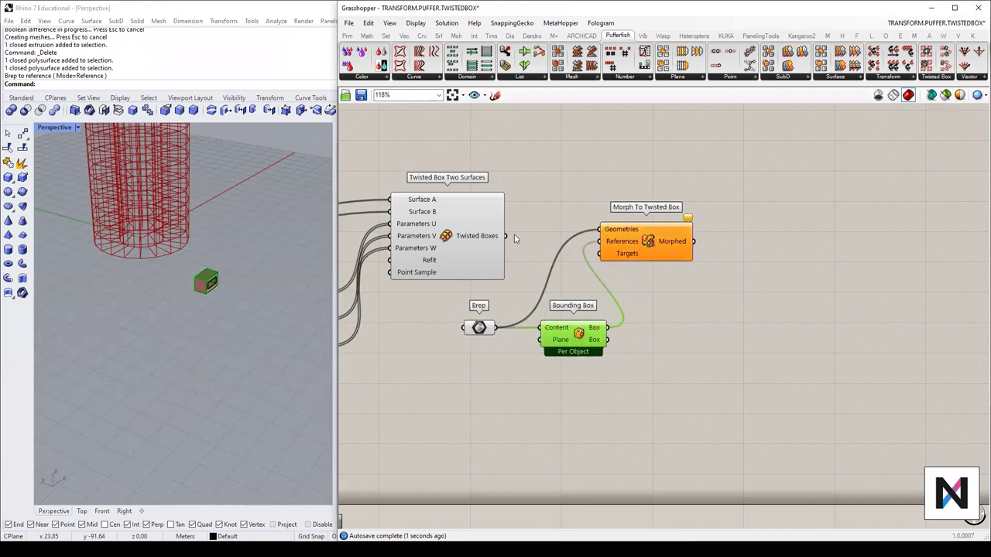
Step: Connect the Twisted Boxes output to Targets of Morph To Twisted Box and shift the Morph component slightly upward
{"action": "mouse_move", "coordinate": [587, 251]}
{"action": "left_mouse_down"}
{"action": "mouse_move", "coordinate": [624, 256]}
{"action": "mouse_move", "coordinate": [640, 216]}
{"action": "left_mouse_up"}
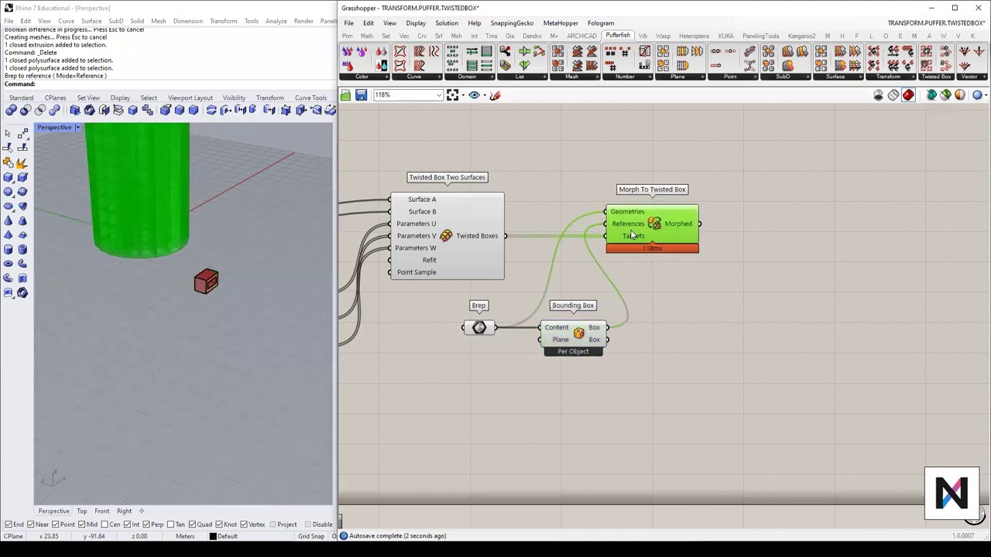
{"action": "left_click", "coordinate": [699, 290]}
{"action": "scroll", "coordinate": [196, 383], "scroll_direction": "down", "scroll_amount": 6}
{"action": "scroll", "coordinate": [165, 211], "scroll_direction": "up", "scroll_amount": 13}
{"action": "scroll", "coordinate": [174, 204], "scroll_direction": "down", "scroll_amount": 2}
{"action": "right_click_drag", "start_coordinate": [175, 203], "coordinate": [186, 186]}
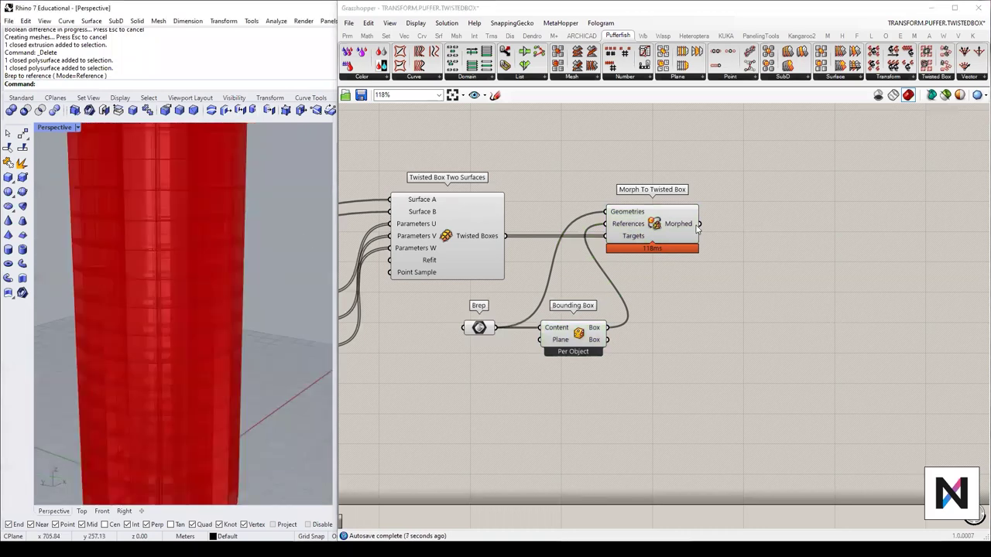
Step: Bake the Morphed output into Rhino and move the baked tower away from the Grasshopper preview
{"action": "right_click", "coordinate": [696, 225]}
{"action": "left_click", "coordinate": [714, 241]}
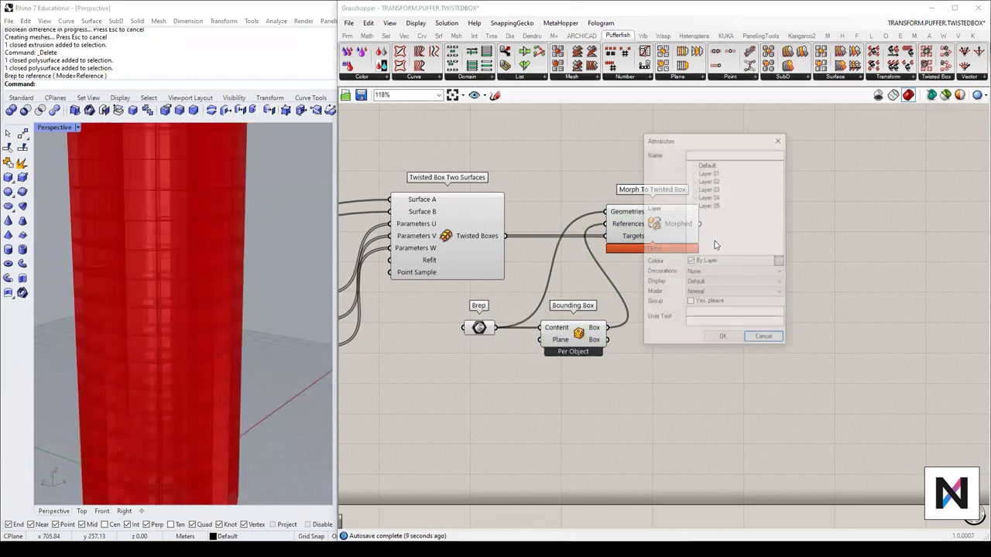
{"action": "left_click", "coordinate": [724, 338]}
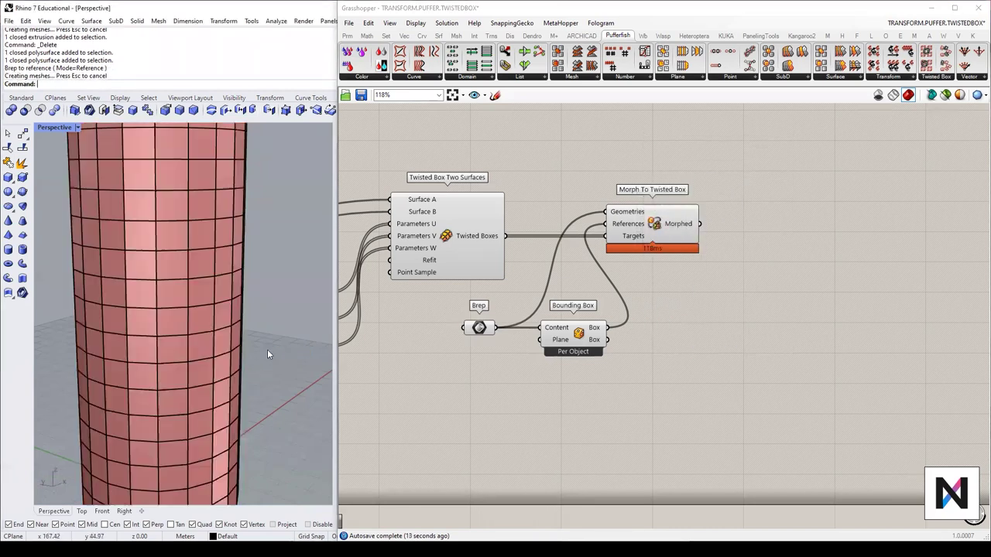
{"action": "scroll", "coordinate": [228, 359], "scroll_direction": "down", "scroll_amount": 8}
{"action": "left_click", "coordinate": [223, 357]}
{"action": "right_click_drag", "start_coordinate": [223, 342], "coordinate": [206, 359]}
{"action": "left_click_drag", "start_coordinate": [222, 337], "coordinate": [300, 299]}
{"action": "left_click", "coordinate": [252, 235]}
Step: Examine the baked tower from above to check how the hollow modules' openings are oriented
{"action": "scroll", "coordinate": [273, 298], "scroll_direction": "up", "scroll_amount": 10}
{"action": "right_click_drag", "start_coordinate": [267, 318], "coordinate": [261, 361]}
{"action": "scroll", "coordinate": [261, 362], "scroll_direction": "up", "scroll_amount": 8}
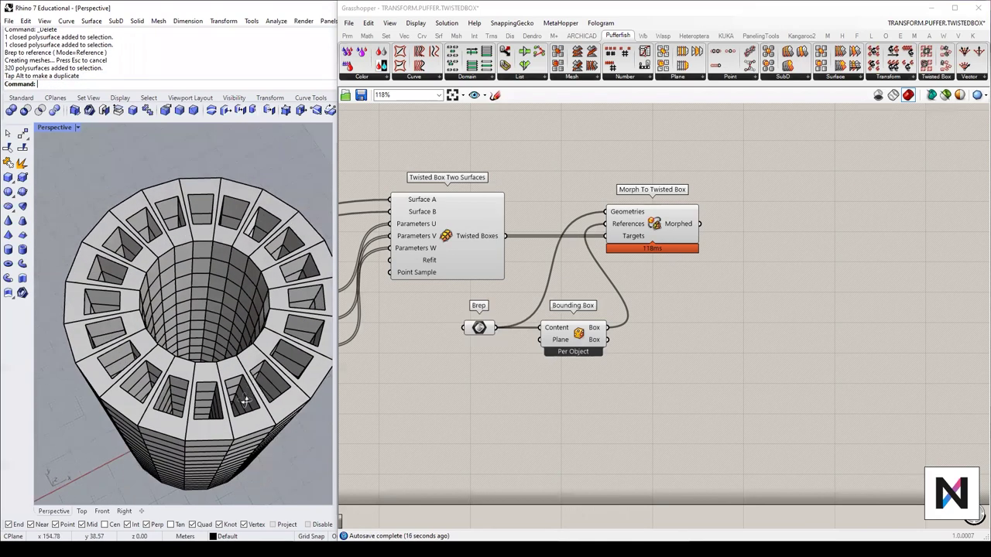
{"action": "right_click_drag", "start_coordinate": [220, 308], "coordinate": [145, 310]}
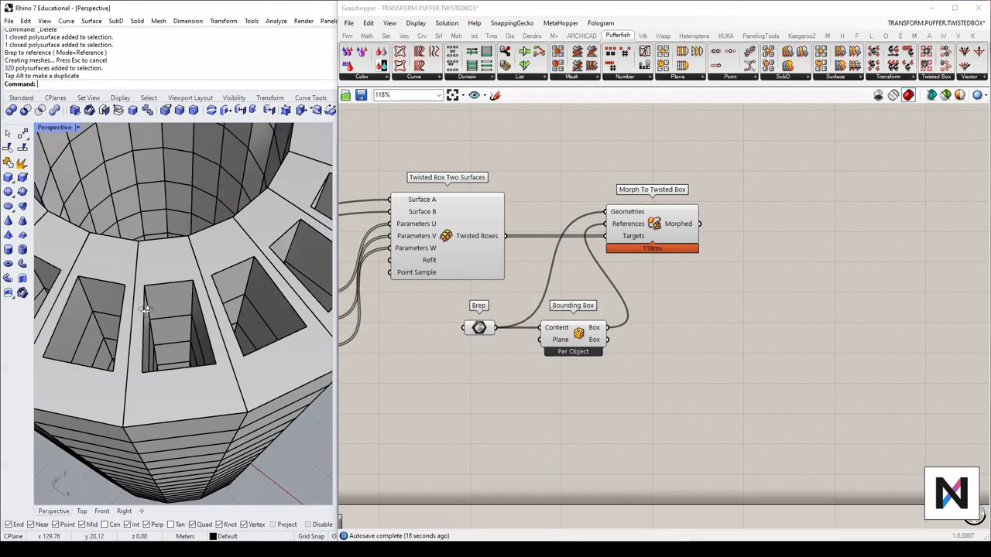
{"action": "scroll", "coordinate": [247, 292], "scroll_direction": "down", "scroll_amount": 10}
{"action": "right_click_drag", "start_coordinate": [248, 292], "coordinate": [217, 317]}
{"action": "scroll", "coordinate": [216, 317], "scroll_direction": "down", "scroll_amount": 4}
{"action": "scroll", "coordinate": [121, 475], "scroll_direction": "up", "scroll_amount": 6}
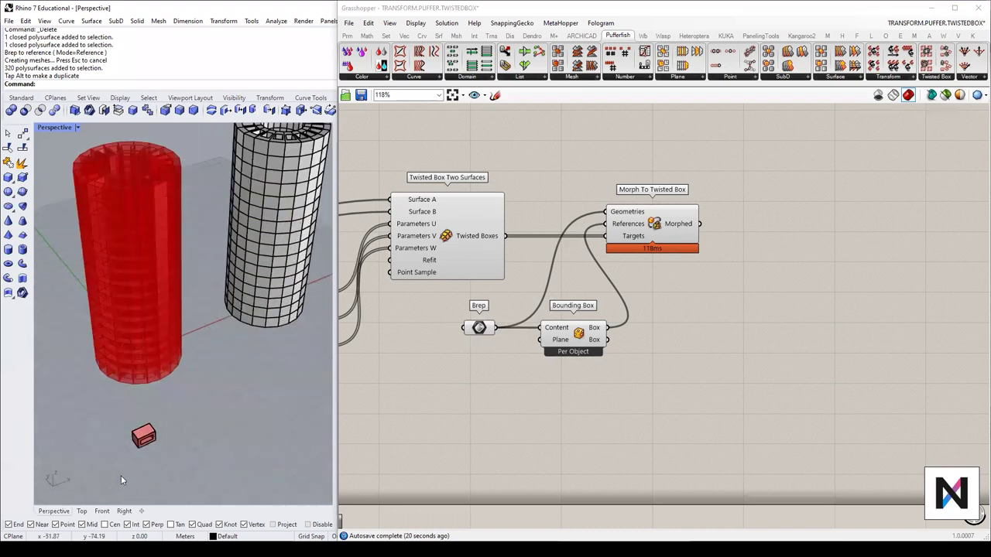
Step: Rotate the hollowed box module in Rhino so the morphed openings pass through the cylinder wall
{"action": "left_click", "coordinate": [163, 408]}
{"action": "right_click_drag", "start_coordinate": [162, 408], "coordinate": [230, 422]}
{"action": "left_click_drag", "start_coordinate": [235, 415], "coordinate": [257, 404]}
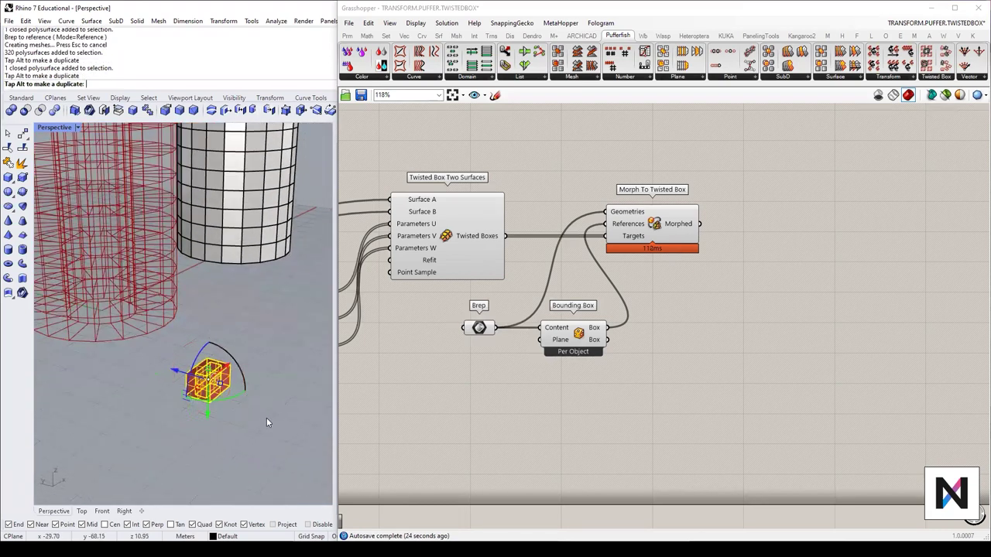
{"action": "left_click", "coordinate": [265, 353]}
{"action": "mouse_move", "coordinate": [146, 265]}
{"action": "right_mouse_down"}
{"action": "mouse_move", "coordinate": [153, 248]}
{"action": "mouse_move", "coordinate": [122, 277]}
{"action": "right_mouse_up"}
{"action": "scroll", "coordinate": [153, 248], "scroll_direction": "up", "scroll_amount": 8}
{"action": "scroll", "coordinate": [121, 275], "scroll_direction": "down", "scroll_amount": 8}
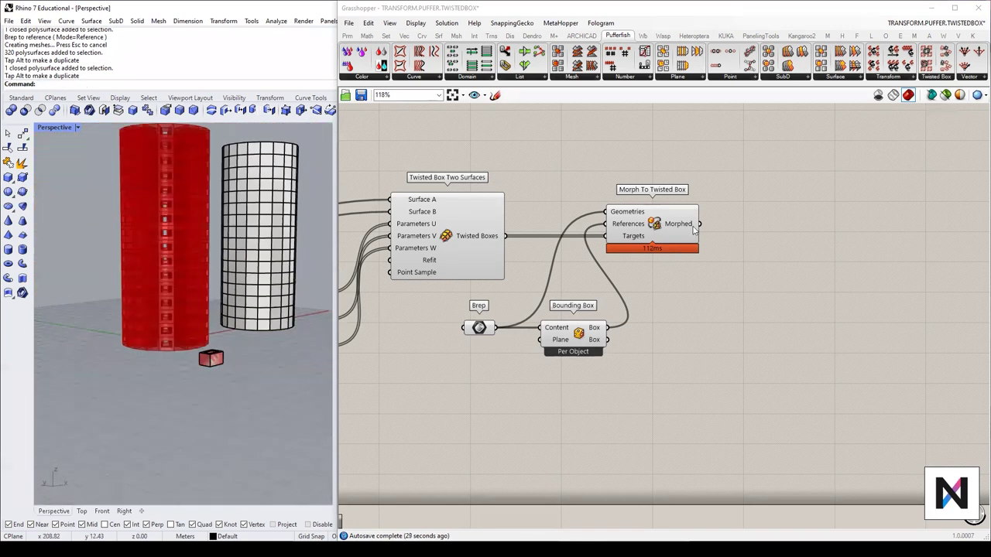
Step: Bake the Morphed output of the reoriented module and place this second tower beyond the first baked one
{"action": "right_click", "coordinate": [683, 228]}
{"action": "right_click", "coordinate": [680, 228]}
{"action": "right_click", "coordinate": [680, 229]}
{"action": "left_click", "coordinate": [705, 244]}
{"action": "left_click", "coordinate": [711, 345]}
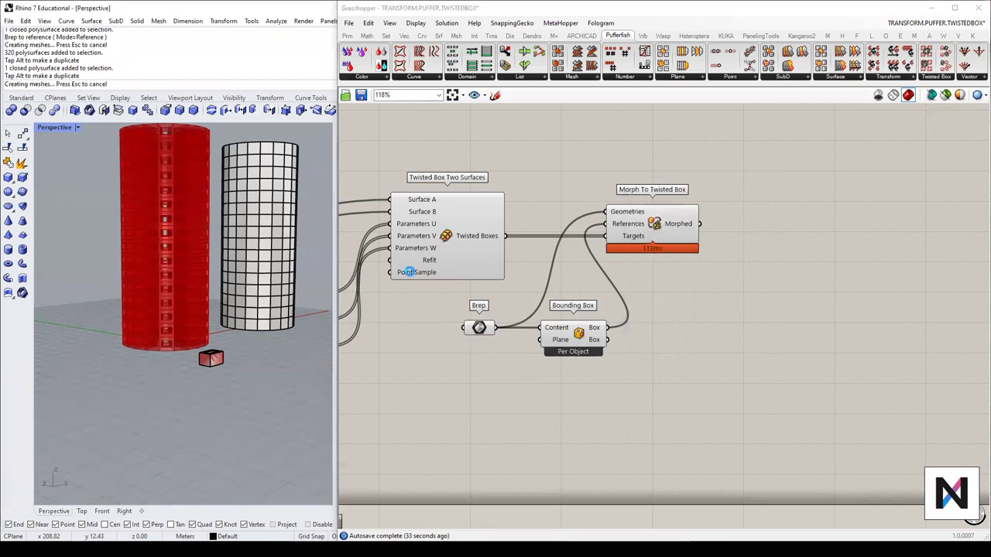
{"action": "scroll", "coordinate": [174, 259], "scroll_direction": "up", "scroll_amount": 4}
{"action": "left_click", "coordinate": [174, 262]}
{"action": "left_click_drag", "start_coordinate": [186, 268], "coordinate": [302, 263]}
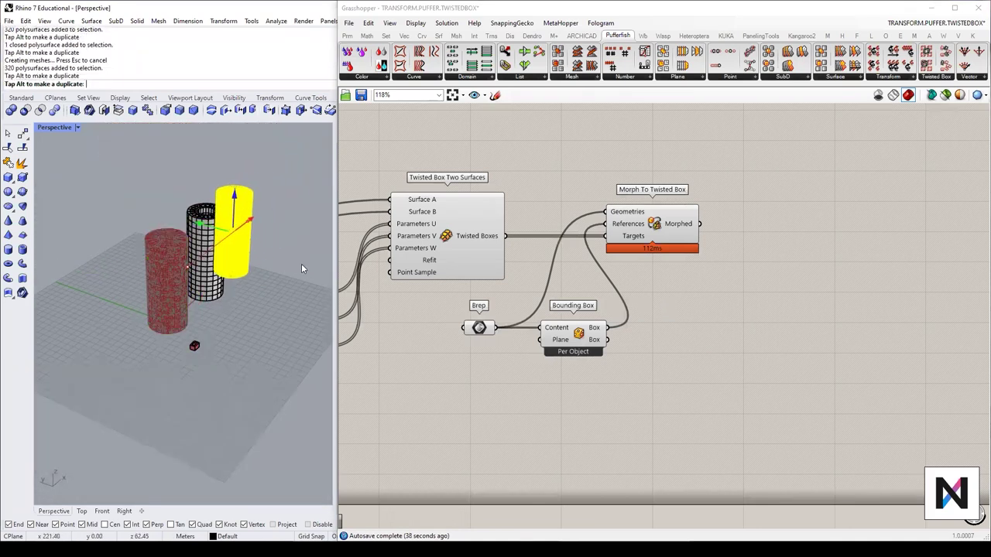
Step: Examine the perforated tower's window-like openings up close and as a whole
{"action": "scroll", "coordinate": [271, 232], "scroll_direction": "up", "scroll_amount": 4}
{"action": "right_click_drag", "start_coordinate": [220, 251], "coordinate": [214, 250]}
{"action": "scroll", "coordinate": [213, 250], "scroll_direction": "up", "scroll_amount": 5}
{"action": "scroll", "coordinate": [208, 267], "scroll_direction": "down", "scroll_amount": 6}
{"action": "right_click_drag", "start_coordinate": [217, 311], "coordinate": [203, 298]}
{"action": "scroll", "coordinate": [271, 382], "scroll_direction": "up", "scroll_amount": 5}
{"action": "scroll", "coordinate": [269, 383], "scroll_direction": "up", "scroll_amount": 3}
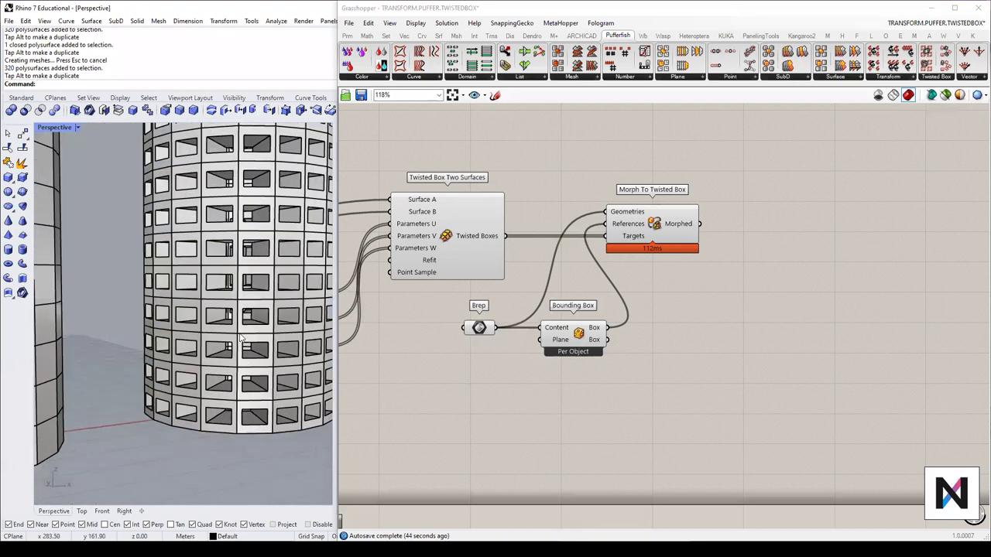
{"action": "scroll", "coordinate": [244, 341], "scroll_direction": "down", "scroll_amount": 3}
{"action": "scroll", "coordinate": [254, 319], "scroll_direction": "down", "scroll_amount": 2}
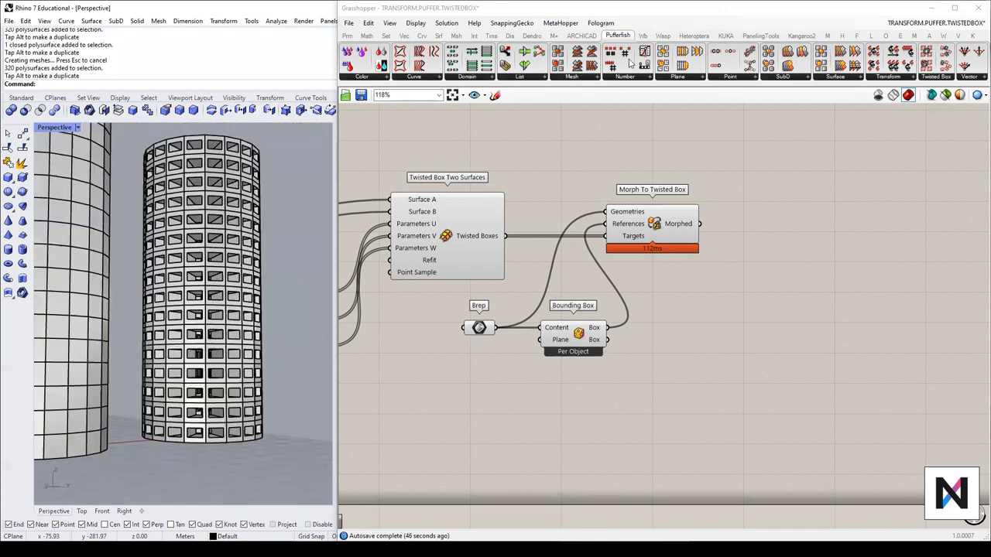
{"action": "mouse_move", "coordinate": [245, 230]}
{"action": "left_mouse_down"}
{"action": "mouse_move", "coordinate": [168, 353]}
{"action": "mouse_move", "coordinate": [150, 440]}
{"action": "left_mouse_up"}
{"action": "left_click_drag", "start_coordinate": [257, 143], "coordinate": [160, 431]}
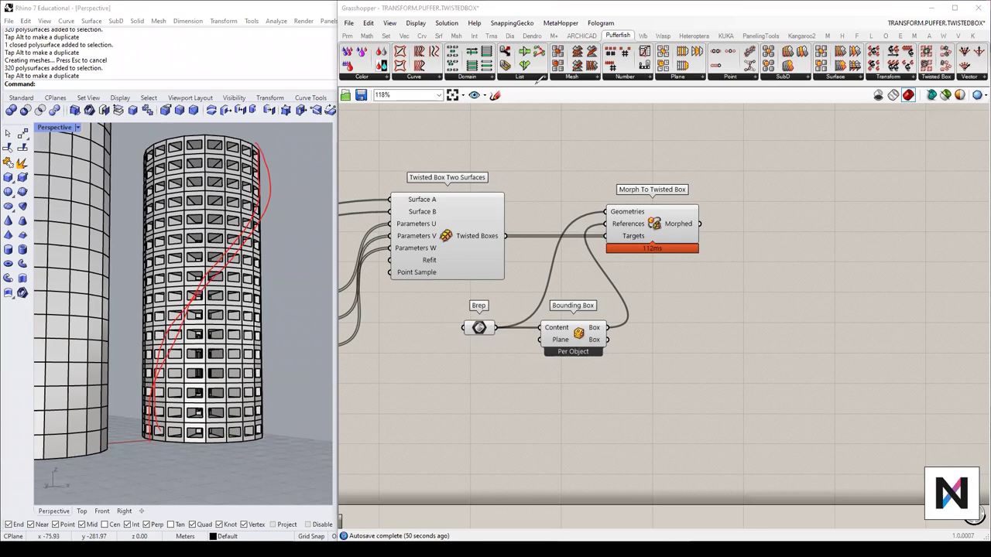
{"action": "key", "text": "Escape"}
Step: Examine how the cylinder surface and its offset feed Twisted Box Two Surfaces in the original definition
{"action": "scroll", "coordinate": [635, 266], "scroll_direction": "down", "scroll_amount": 3}
{"action": "right_click", "coordinate": [703, 248]}
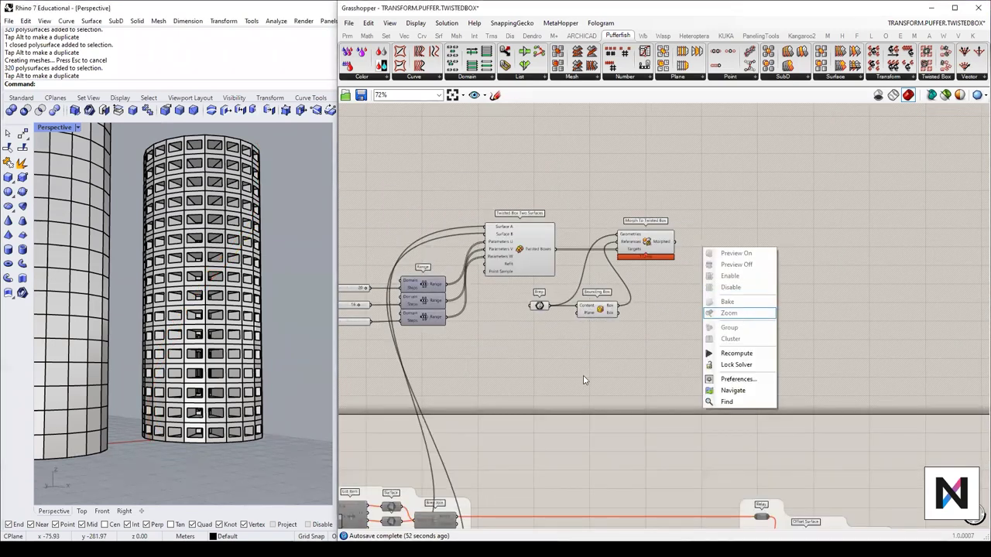
{"action": "right_click_drag", "start_coordinate": [585, 378], "coordinate": [667, 347]}
{"action": "left_click_drag", "start_coordinate": [364, 158], "coordinate": [805, 356]}
{"action": "right_click_drag", "start_coordinate": [761, 317], "coordinate": [721, 218]}
{"action": "left_click", "coordinate": [736, 305]}
{"action": "right_click_drag", "start_coordinate": [713, 426], "coordinate": [701, 239]}
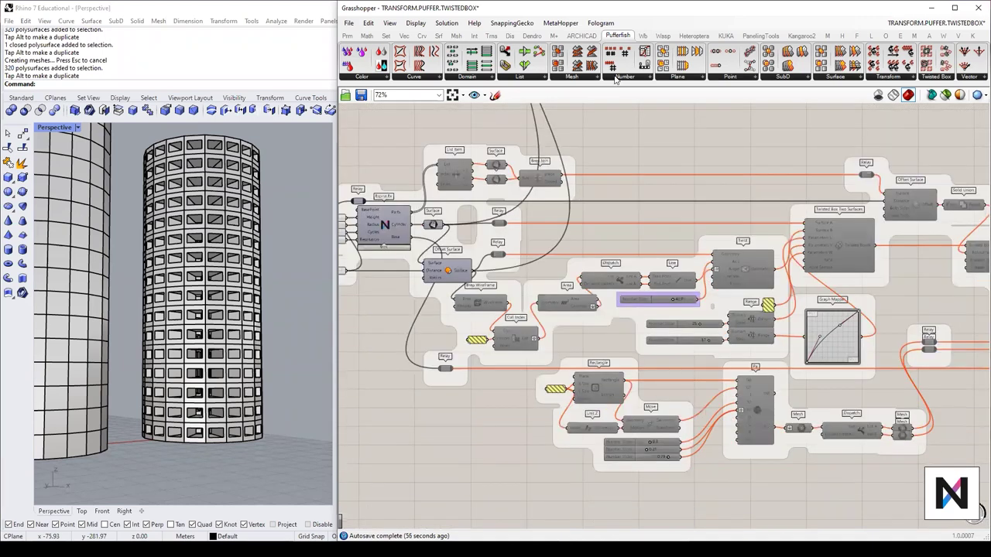
{"action": "mouse_move", "coordinate": [466, 218]}
{"action": "left_mouse_down"}
{"action": "mouse_move", "coordinate": [809, 220]}
{"action": "mouse_move", "coordinate": [810, 259]}
{"action": "mouse_move", "coordinate": [782, 238]}
{"action": "mouse_move", "coordinate": [832, 182]}
{"action": "mouse_move", "coordinate": [801, 193]}
{"action": "left_mouse_up"}
{"action": "left_click_drag", "start_coordinate": [782, 97], "coordinate": [801, 181]}
{"action": "left_click_drag", "start_coordinate": [789, 159], "coordinate": [823, 157]}
{"action": "mouse_move", "coordinate": [439, 193]}
{"action": "left_mouse_down"}
{"action": "mouse_move", "coordinate": [404, 223]}
{"action": "mouse_move", "coordinate": [489, 227]}
{"action": "left_mouse_up"}
{"action": "left_click_drag", "start_coordinate": [560, 181], "coordinate": [473, 248]}
{"action": "mouse_move", "coordinate": [505, 210]}
{"action": "left_mouse_down"}
{"action": "mouse_move", "coordinate": [562, 225]}
{"action": "mouse_move", "coordinate": [424, 344]}
{"action": "mouse_move", "coordinate": [431, 186]}
{"action": "left_mouse_up"}
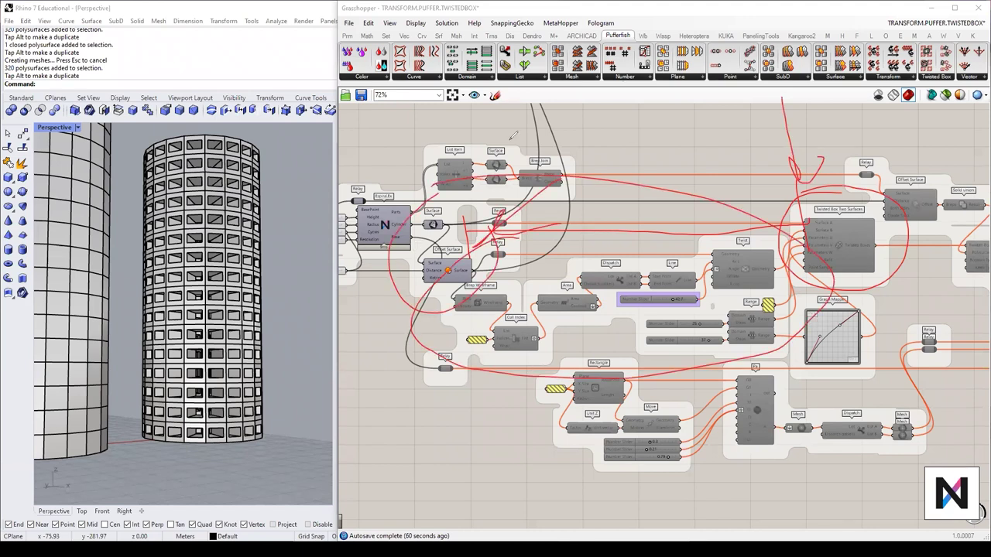
{"action": "key", "text": "Escape"}
Step: Delete the rebuilt test components above the original definition, from the Range sliders to Morph To Twisted Box
{"action": "scroll", "coordinate": [634, 457], "scroll_direction": "down", "scroll_amount": 5}
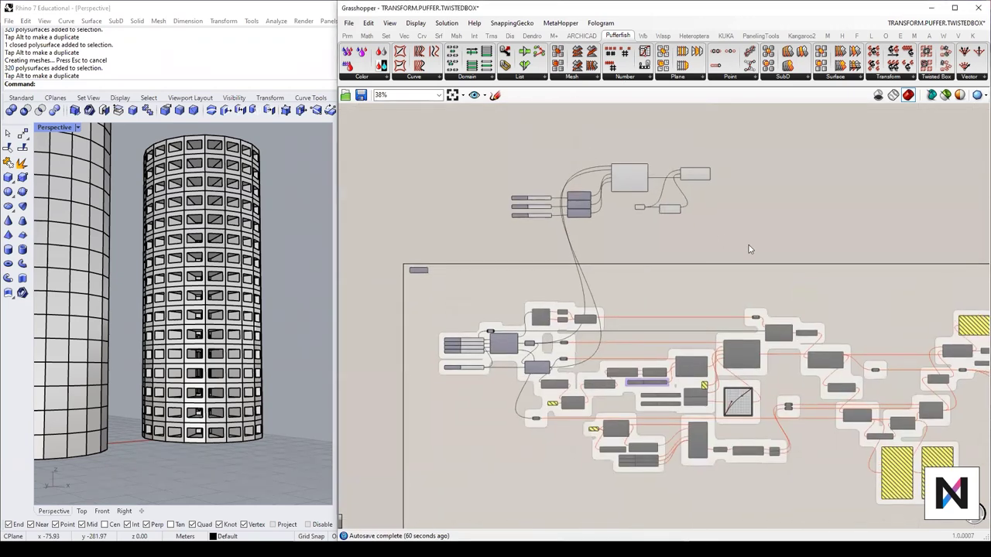
{"action": "left_click_drag", "start_coordinate": [748, 246], "coordinate": [372, 126]}
{"action": "key", "text": "Delete"}
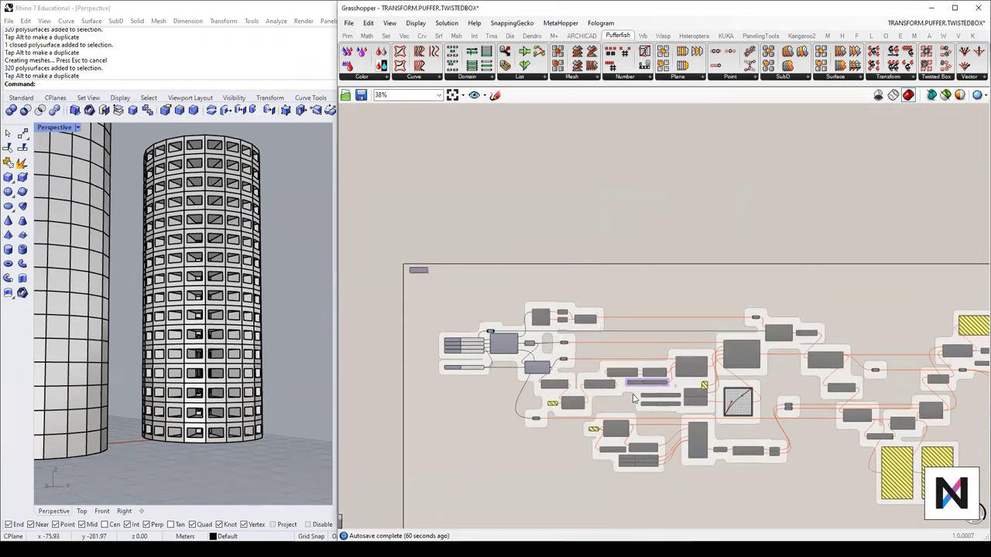
Step: Turn on the preview of the Offset Surface component and of the Surface parameter holding the inner cylinder
{"action": "scroll", "coordinate": [747, 278], "scroll_direction": "up", "scroll_amount": 3}
{"action": "right_click_drag", "start_coordinate": [747, 279], "coordinate": [736, 266]}
{"action": "scroll", "coordinate": [476, 275], "scroll_direction": "up", "scroll_amount": 3}
{"action": "right_click_drag", "start_coordinate": [568, 331], "coordinate": [587, 261]}
{"action": "left_click", "coordinate": [561, 311]}
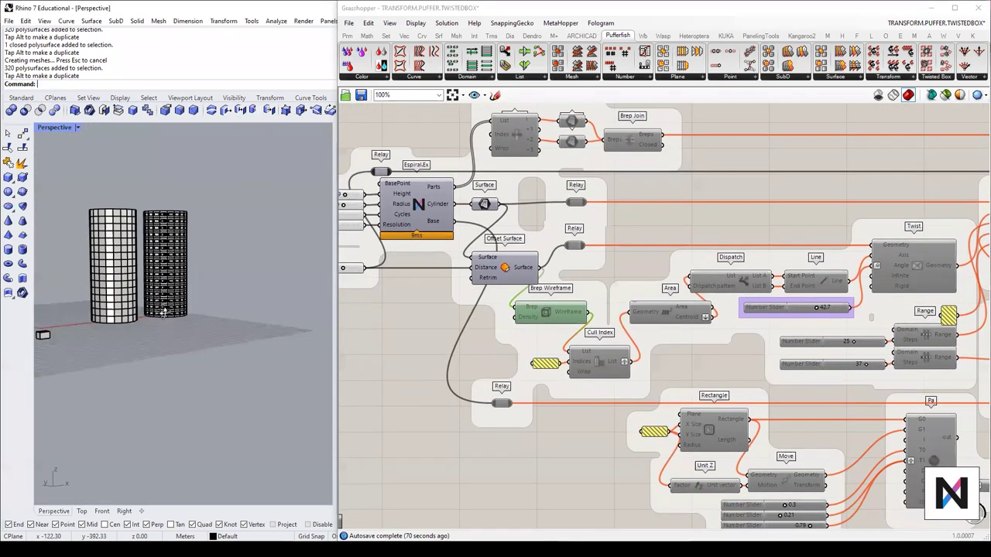
{"action": "scroll", "coordinate": [676, 299], "scroll_direction": "down", "scroll_amount": 2}
{"action": "right_click_drag", "start_coordinate": [677, 299], "coordinate": [610, 295]}
{"action": "scroll", "coordinate": [610, 295], "scroll_direction": "up", "scroll_amount": 2}
{"action": "left_click", "coordinate": [456, 269]}
{"action": "middle_click", "coordinate": [446, 261]}
{"action": "left_click", "coordinate": [466, 242]}
{"action": "left_click", "coordinate": [422, 200]}
{"action": "scroll", "coordinate": [422, 199], "scroll_direction": "up", "scroll_amount": 1}
{"action": "middle_click", "coordinate": [421, 201]}
{"action": "left_click", "coordinate": [443, 182]}
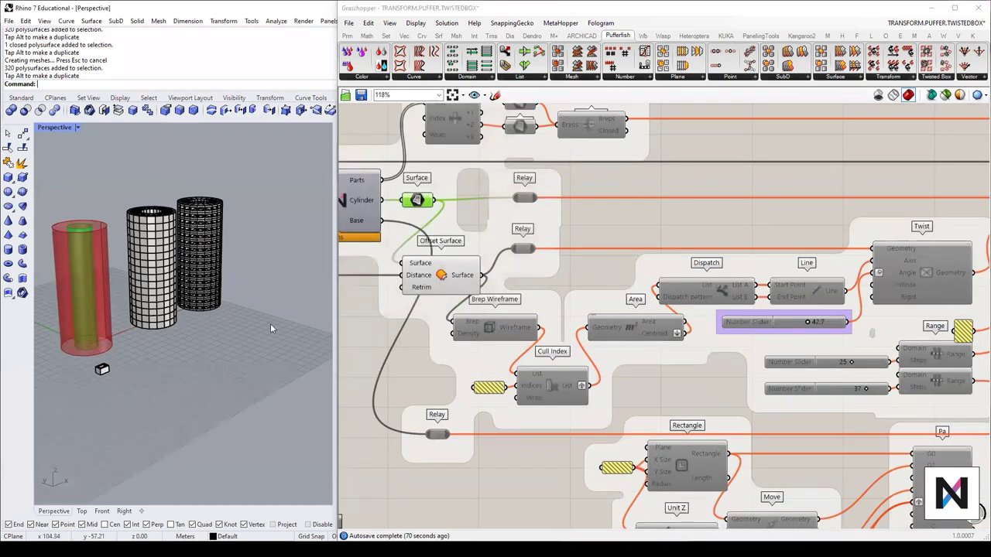
{"action": "scroll", "coordinate": [159, 291], "scroll_direction": "up", "scroll_amount": 4}
{"action": "right_click_drag", "start_coordinate": [226, 355], "coordinate": [213, 347]}
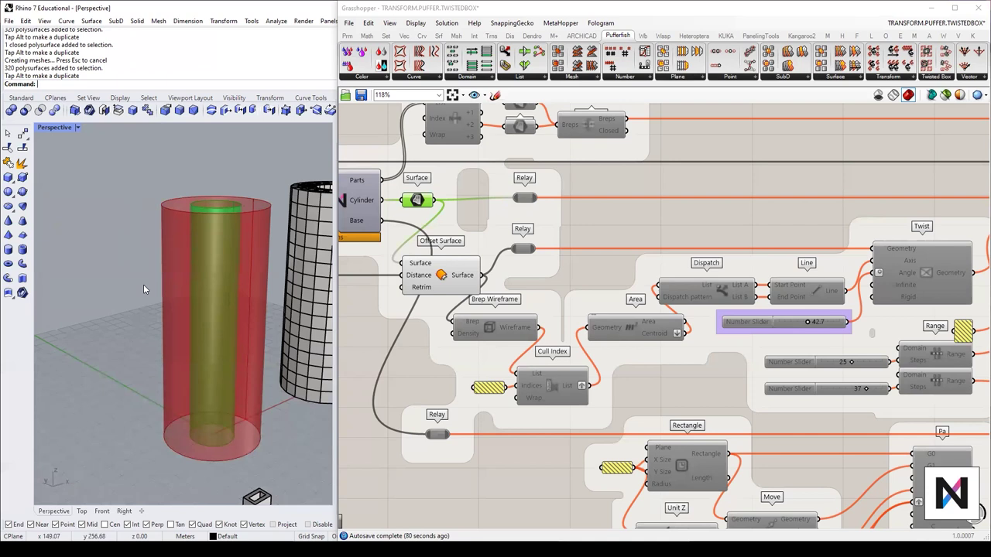
{"action": "mouse_move", "coordinate": [745, 148]}
{"action": "left_mouse_down"}
{"action": "mouse_move", "coordinate": [915, 140]}
{"action": "mouse_move", "coordinate": [907, 223]}
{"action": "mouse_move", "coordinate": [913, 214]}
{"action": "left_mouse_up"}
{"action": "mouse_move", "coordinate": [924, 215]}
{"action": "left_mouse_down"}
{"action": "mouse_move", "coordinate": [894, 224]}
{"action": "mouse_move", "coordinate": [914, 210]}
{"action": "left_mouse_up"}
{"action": "left_click_drag", "start_coordinate": [835, 242], "coordinate": [827, 244]}
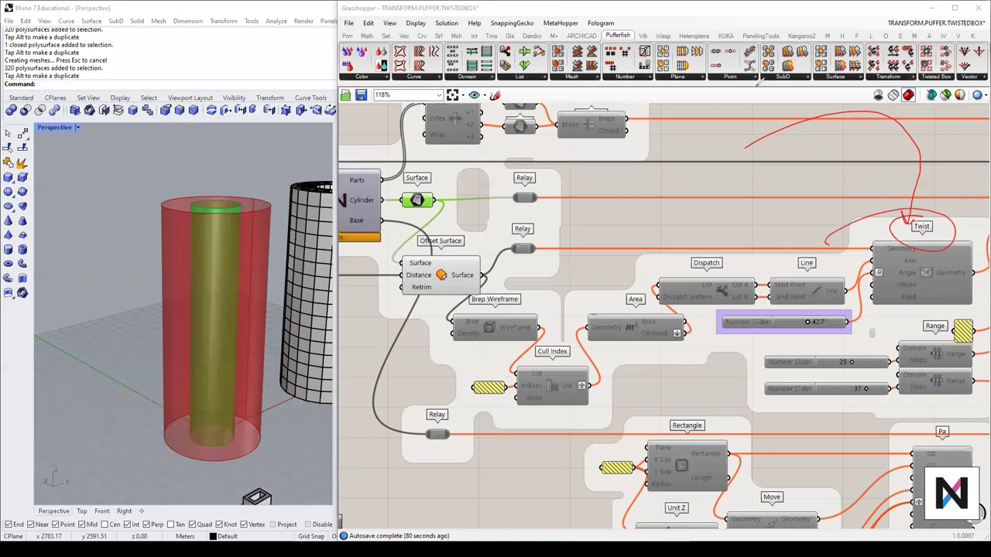
Step: Locate the Twist command among Rhino's Transform tools and the Twist component among Grasshopper's Morph components
{"action": "left_click", "coordinate": [276, 98]}
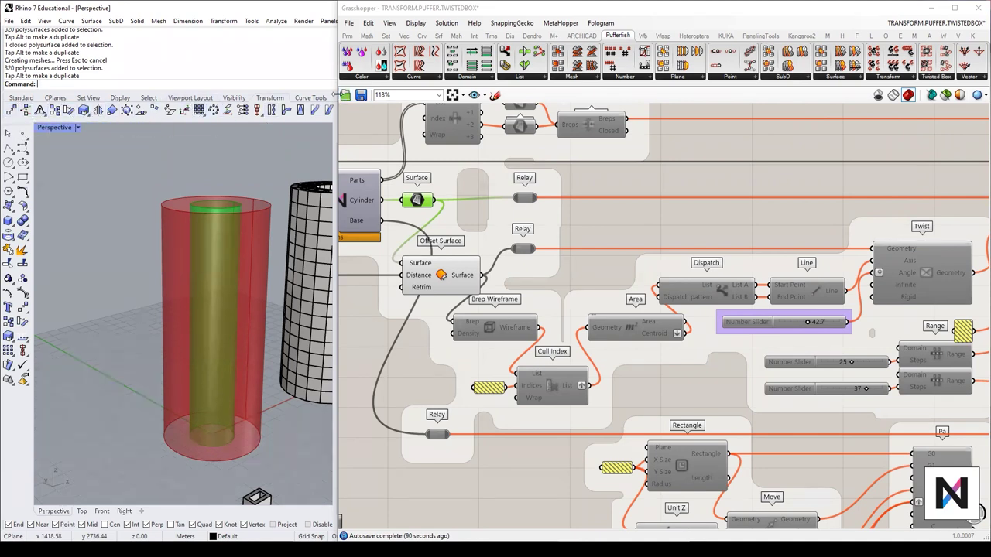
{"action": "left_click_drag", "start_coordinate": [338, 95], "coordinate": [511, 95]}
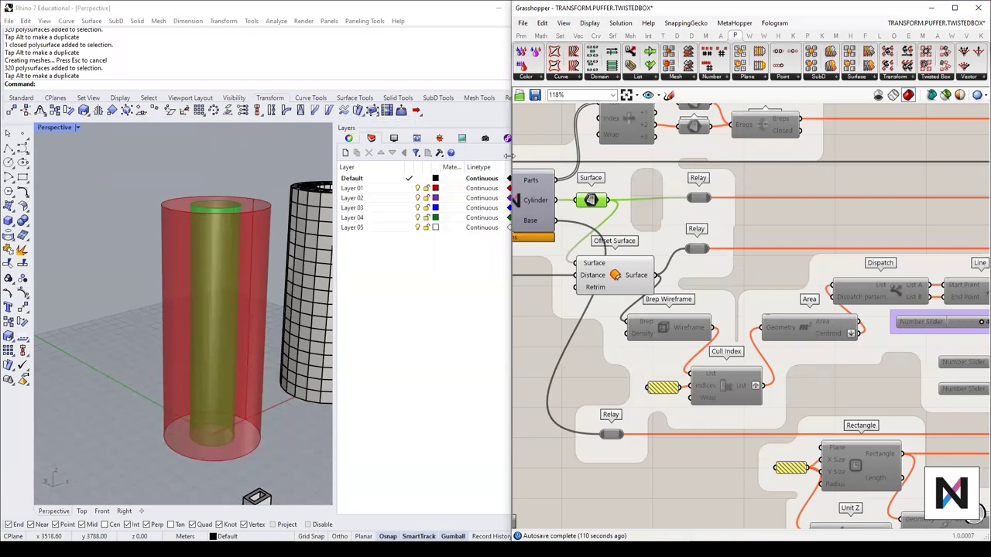
{"action": "left_click_drag", "start_coordinate": [509, 156], "coordinate": [334, 155]}
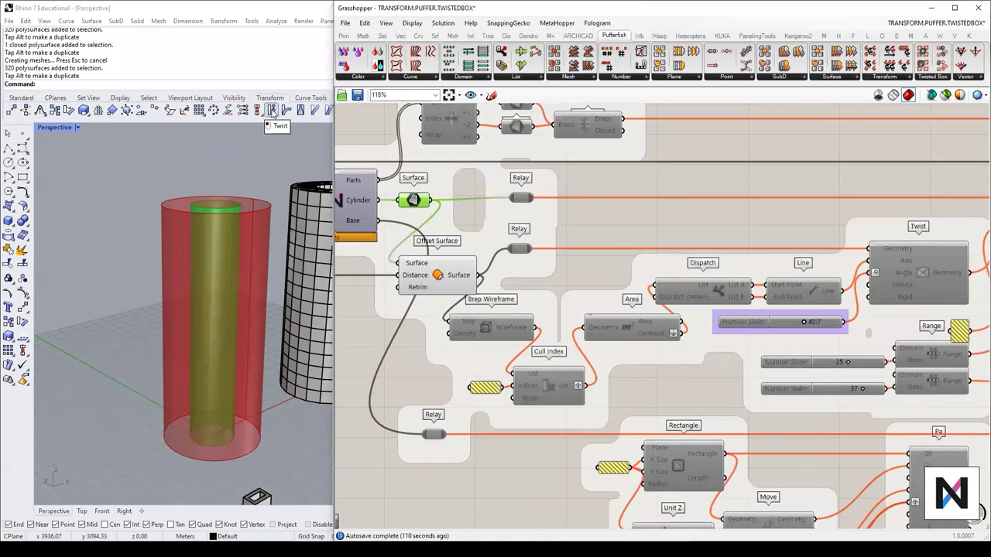
{"action": "scroll", "coordinate": [752, 250], "scroll_direction": "down", "scroll_amount": 3}
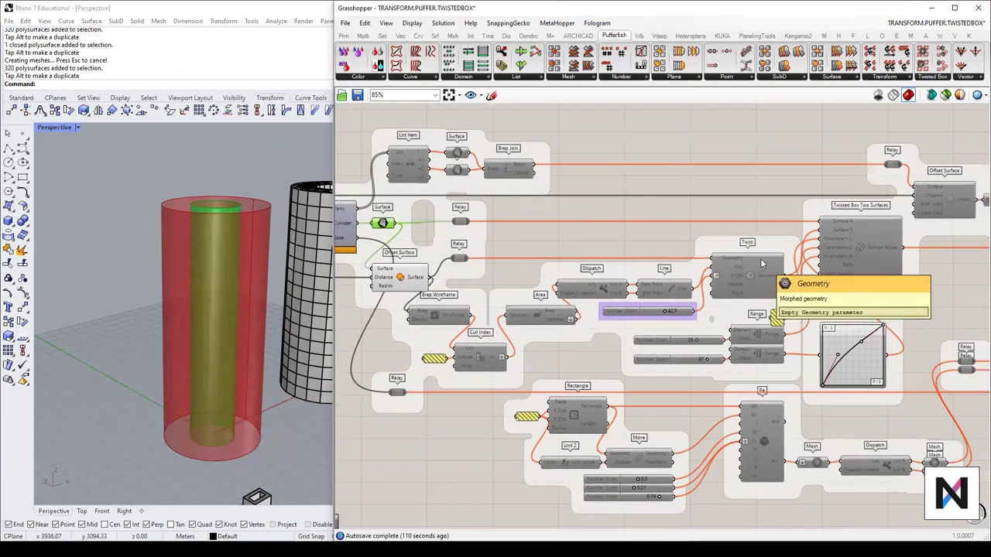
{"action": "left_click_drag", "start_coordinate": [864, 2], "coordinate": [863, 39]}
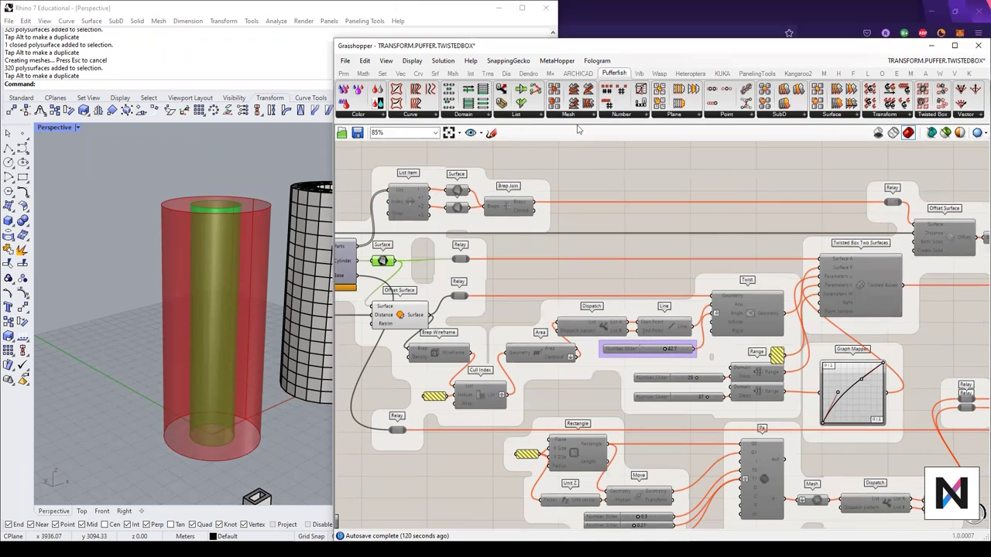
{"action": "left_click", "coordinate": [488, 73]}
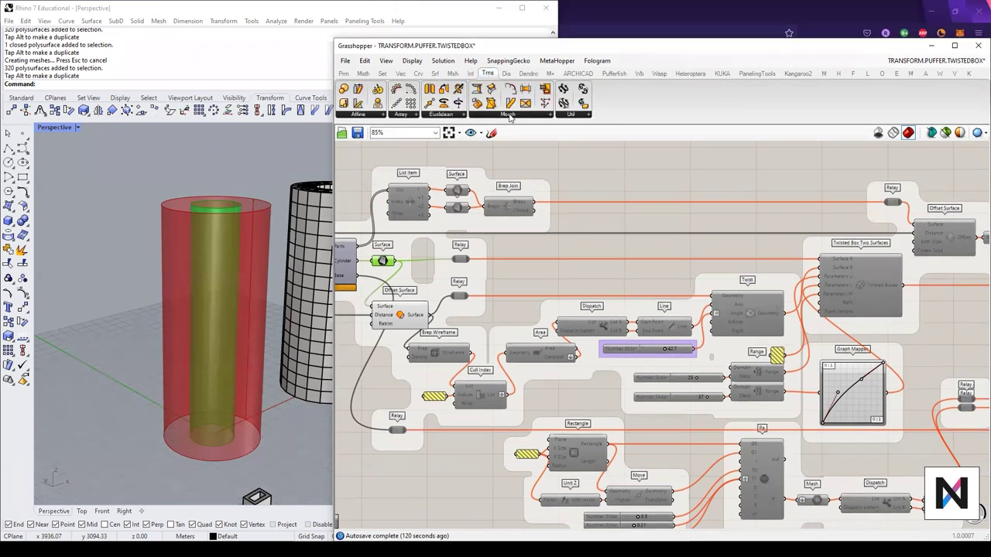
{"action": "left_click", "coordinate": [509, 114]}
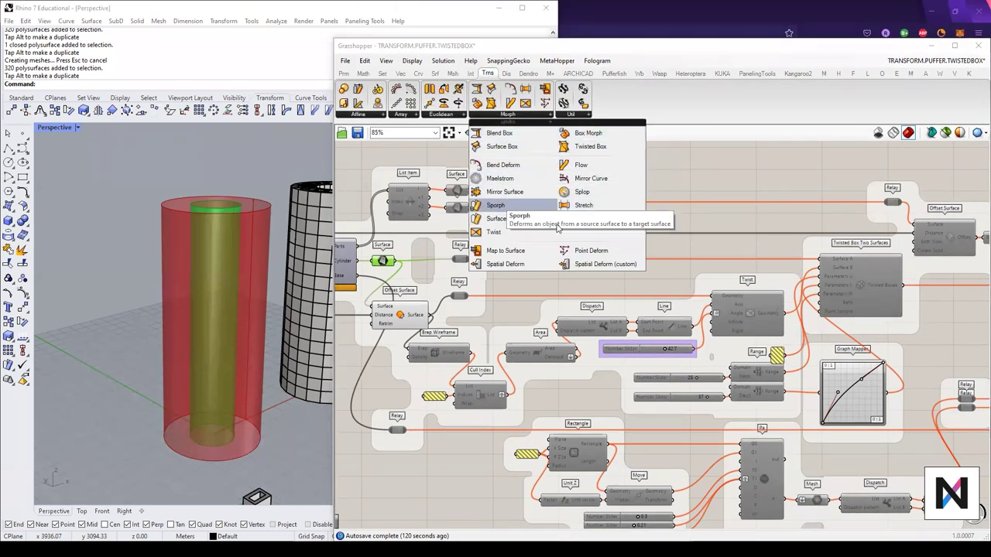
{"action": "left_click", "coordinate": [759, 225]}
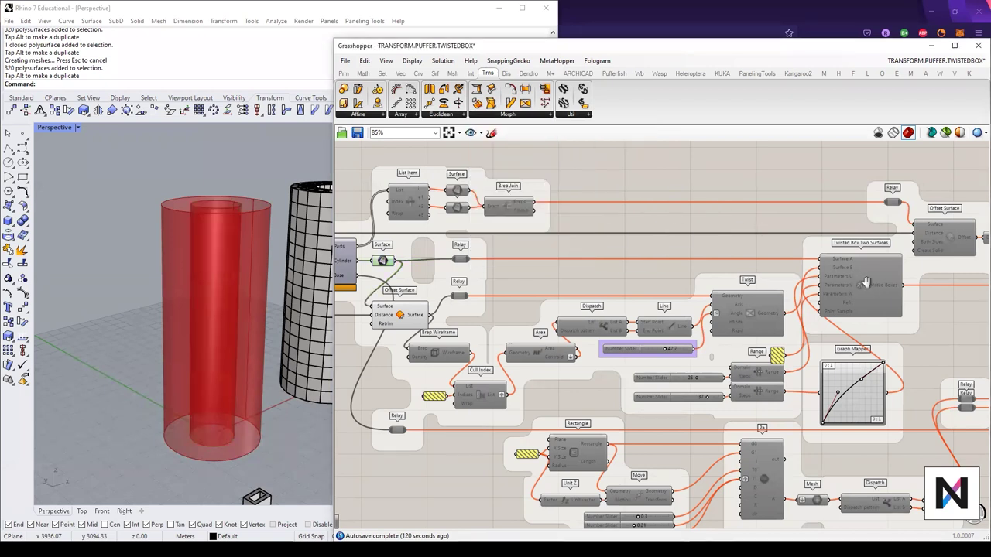
{"action": "right_click_drag", "start_coordinate": [867, 283], "coordinate": [851, 259]}
{"action": "right_click_drag", "start_coordinate": [348, 288], "coordinate": [440, 274]}
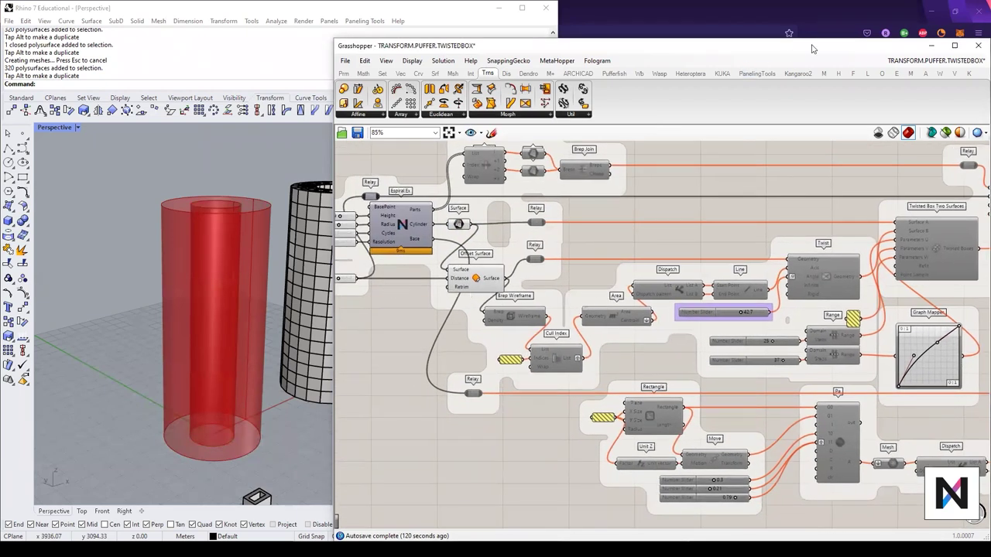
{"action": "left_click_drag", "start_coordinate": [813, 42], "coordinate": [812, 5]}
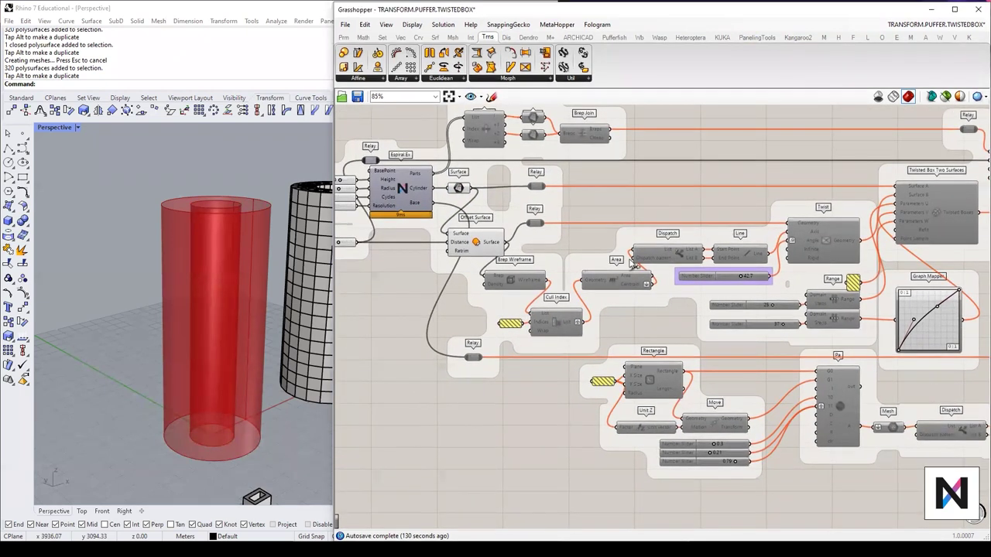
Step: Enable the disabled Twist component between the Line component and Twisted Box Two Surfaces
{"action": "left_click", "coordinate": [819, 242]}
{"action": "middle_click", "coordinate": [825, 240]}
{"action": "left_click", "coordinate": [854, 243]}
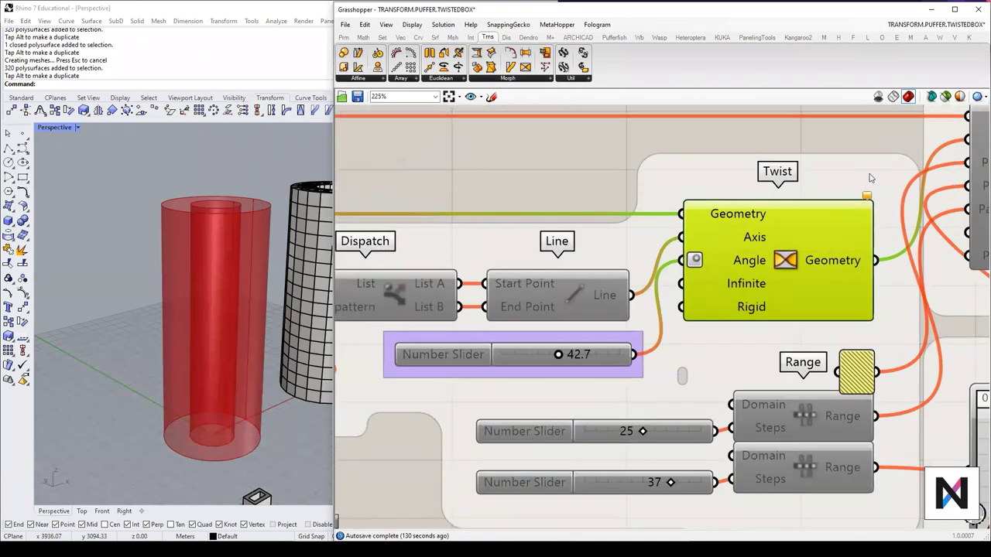
{"action": "scroll", "coordinate": [835, 265], "scroll_direction": "down", "scroll_amount": 2}
{"action": "left_click", "coordinate": [620, 213]}
{"action": "right_click_drag", "start_coordinate": [622, 211], "coordinate": [688, 213]}
{"action": "scroll", "coordinate": [893, 266], "scroll_direction": "down", "scroll_amount": 1}
{"action": "scroll", "coordinate": [893, 266], "scroll_direction": "up", "scroll_amount": 2}
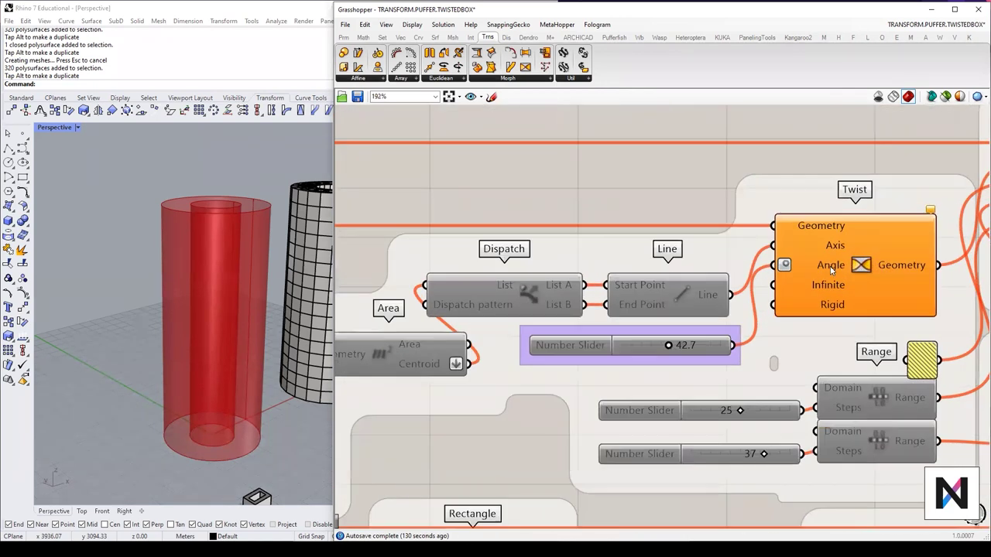
Step: Examine the Twist component's inputs, then highlight the inner cylinder's Surface parameter and the outer cylinder's Offset Surface in the model
{"action": "scroll", "coordinate": [861, 265], "scroll_direction": "up", "scroll_amount": 2}
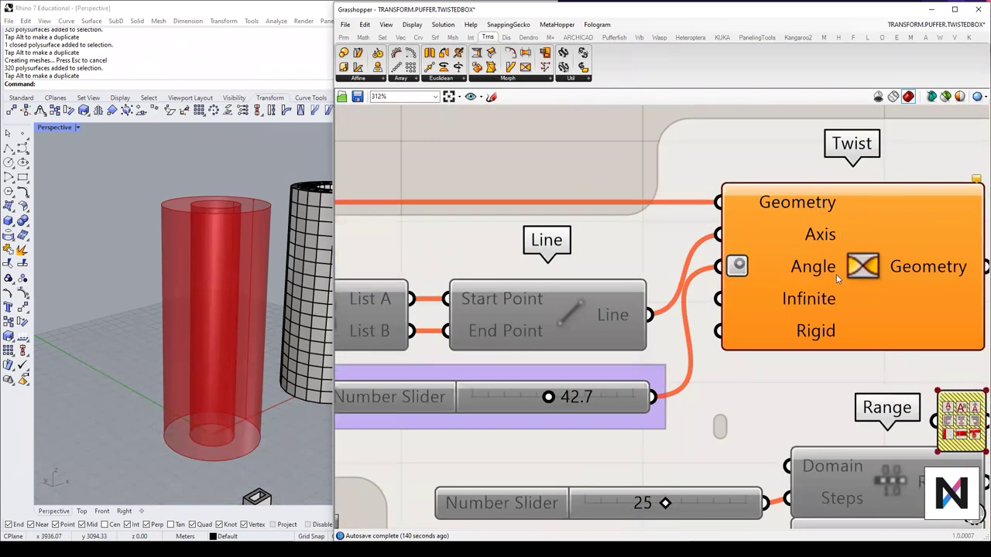
{"action": "scroll", "coordinate": [822, 306], "scroll_direction": "down", "scroll_amount": 5}
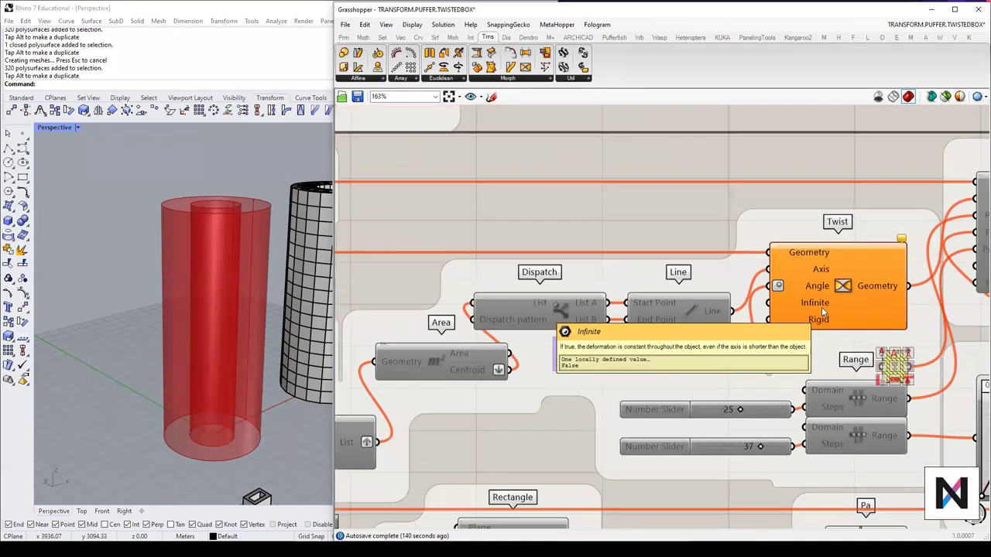
{"action": "right_click_drag", "start_coordinate": [777, 292], "coordinate": [862, 283]}
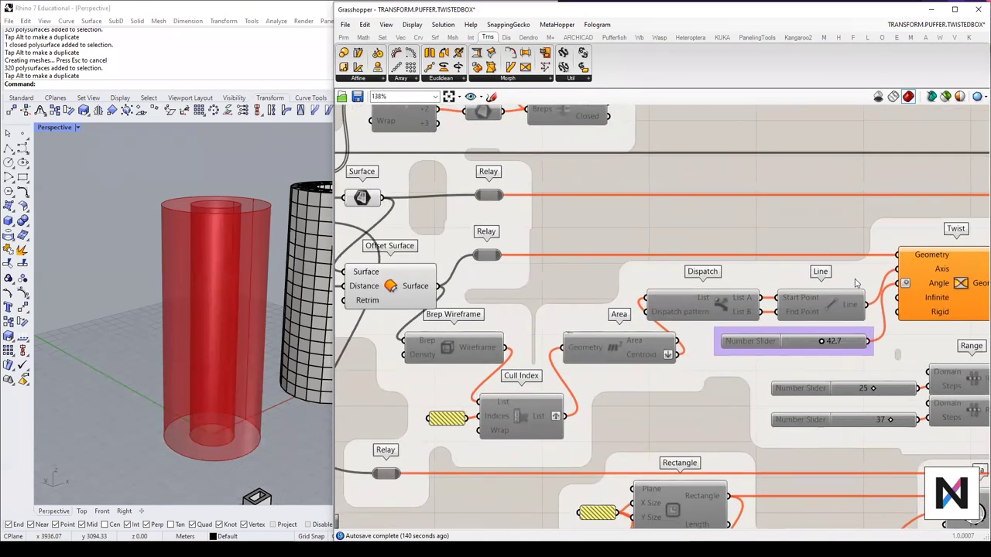
{"action": "left_click", "coordinate": [398, 294]}
{"action": "middle_click", "coordinate": [398, 293]}
{"action": "left_click", "coordinate": [416, 270]}
{"action": "left_click", "coordinate": [372, 199]}
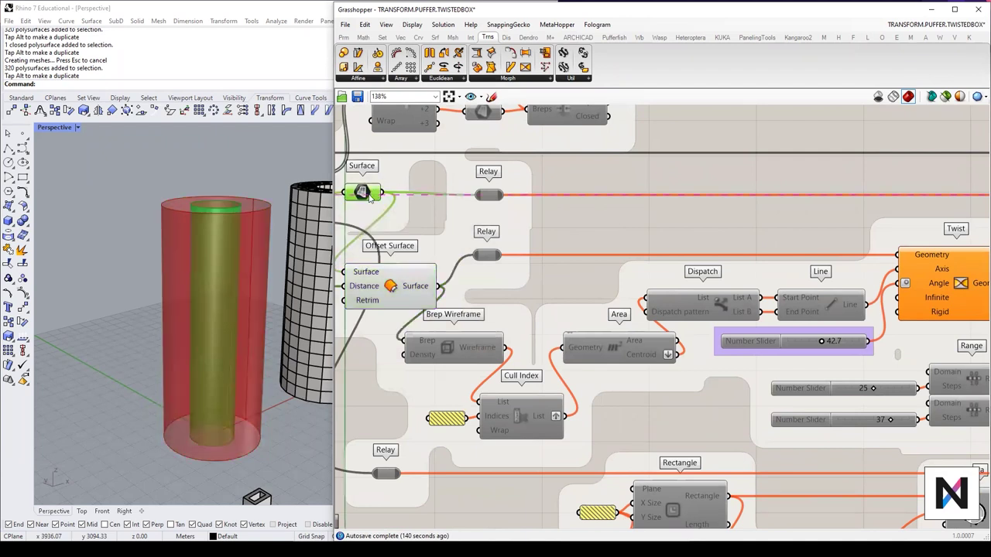
{"action": "right_click_drag", "start_coordinate": [373, 202], "coordinate": [419, 196]}
{"action": "right_click_drag", "start_coordinate": [227, 232], "coordinate": [224, 241]}
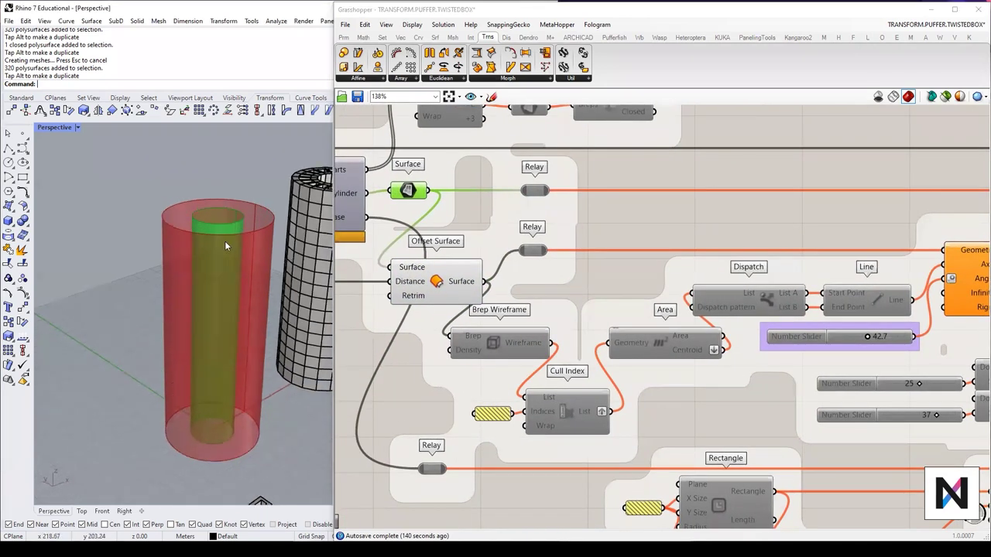
{"action": "left_click", "coordinate": [434, 282]}
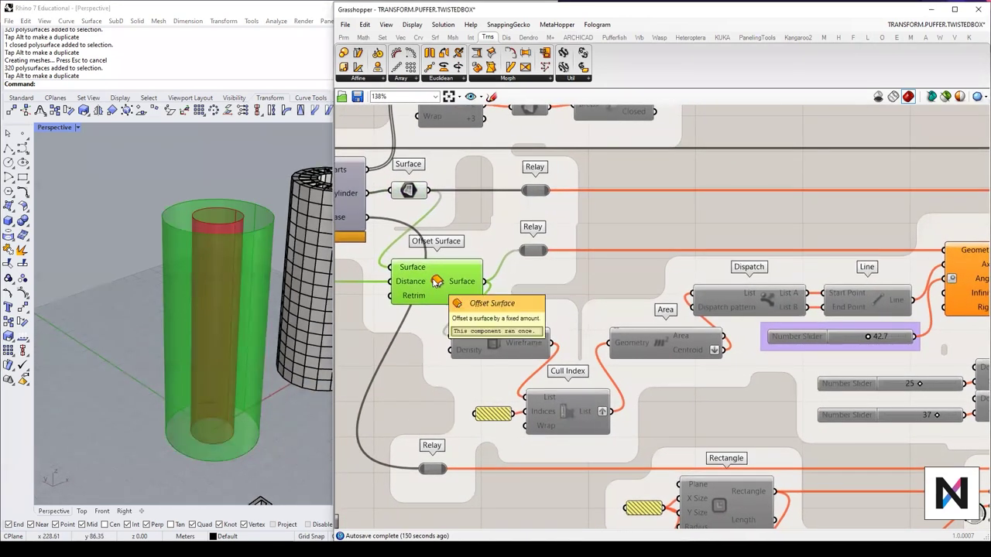
Step: Enable the Relay that carries the Offset Surface result into Twist's Geometry input, and select the Twist component
{"action": "left_click", "coordinate": [533, 250]}
{"action": "middle_click", "coordinate": [534, 252]}
{"action": "left_click", "coordinate": [632, 224]}
{"action": "right_click_drag", "start_coordinate": [860, 248], "coordinate": [644, 234]}
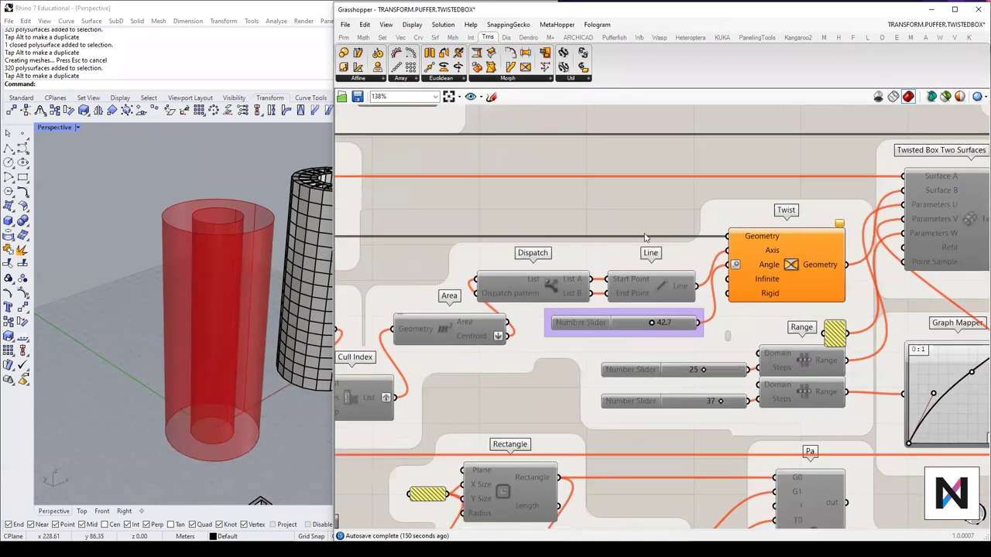
{"action": "left_click", "coordinate": [790, 259]}
{"action": "scroll", "coordinate": [791, 258], "scroll_direction": "up", "scroll_amount": 2}
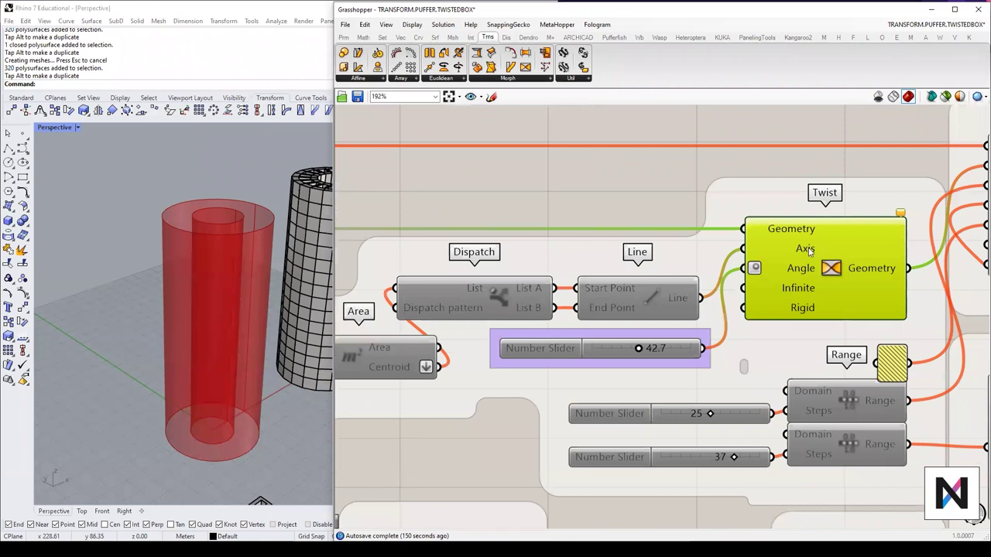
{"action": "scroll", "coordinate": [821, 267], "scroll_direction": "down", "scroll_amount": 3}
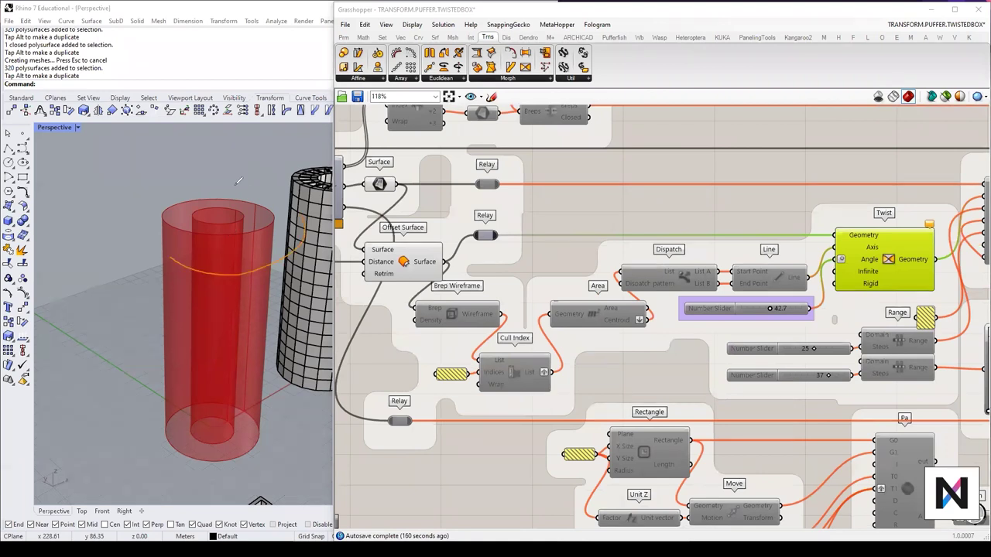
{"action": "left_click_drag", "start_coordinate": [257, 404], "coordinate": [134, 372]}
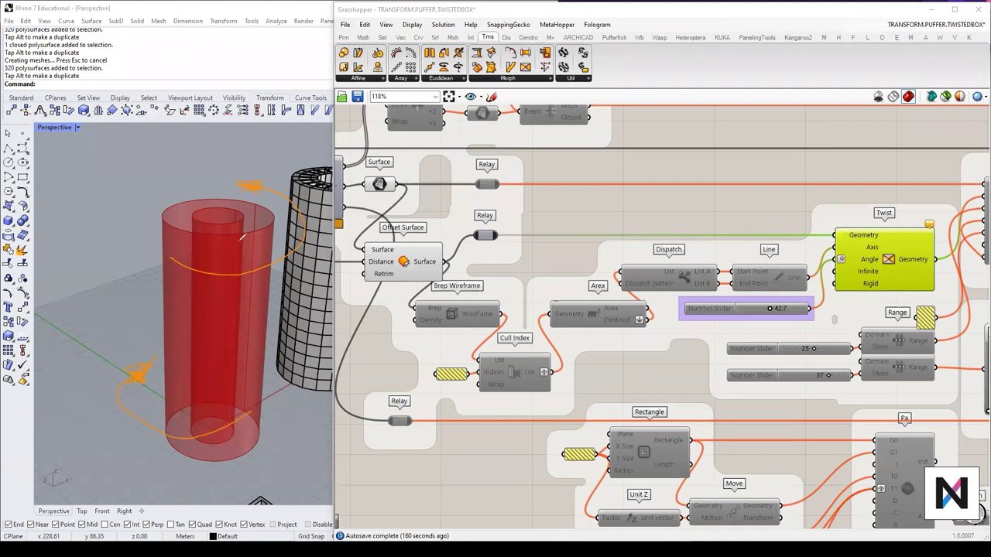
{"action": "left_click_drag", "start_coordinate": [225, 184], "coordinate": [209, 483]}
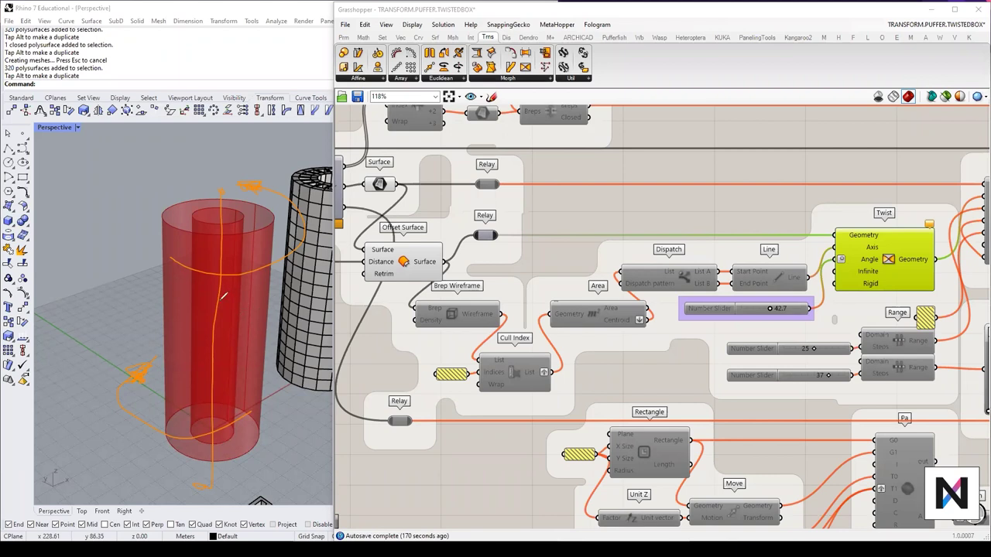
{"action": "left_click_drag", "start_coordinate": [226, 185], "coordinate": [218, 478]}
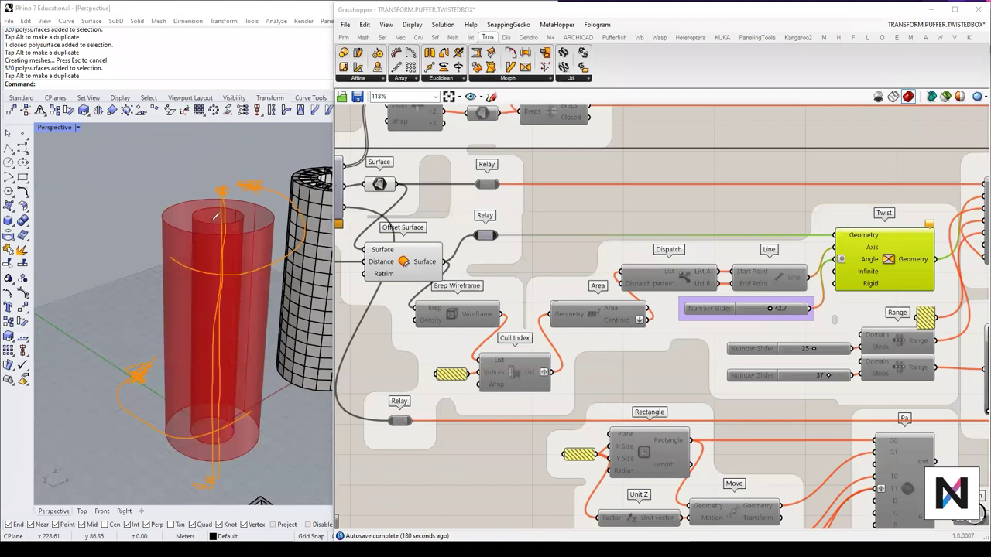
{"action": "mouse_move", "coordinate": [203, 193]}
{"action": "left_mouse_down"}
{"action": "mouse_move", "coordinate": [167, 215]}
{"action": "mouse_move", "coordinate": [225, 235]}
{"action": "mouse_move", "coordinate": [271, 209]}
{"action": "mouse_move", "coordinate": [211, 192]}
{"action": "left_mouse_up"}
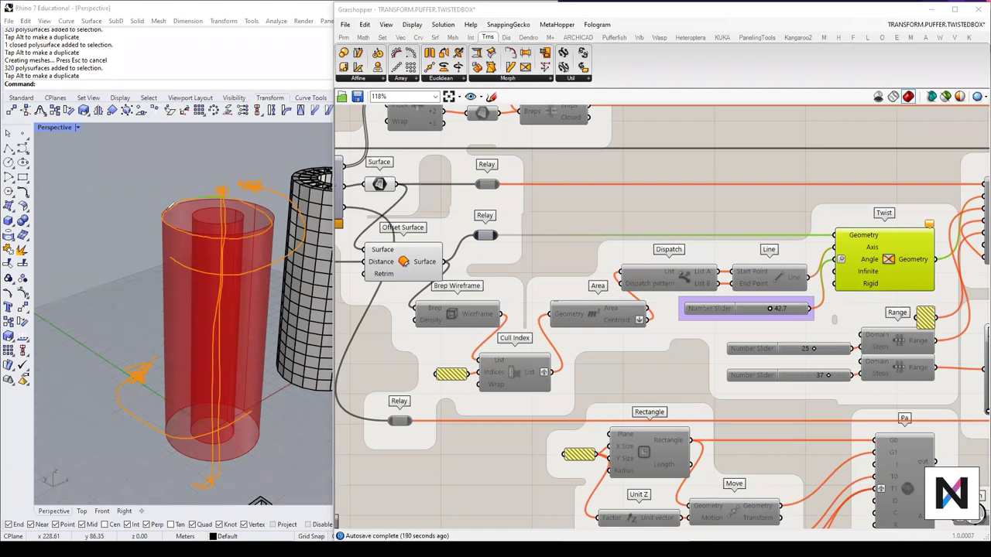
{"action": "mouse_move", "coordinate": [192, 404]}
{"action": "left_mouse_down"}
{"action": "mouse_move", "coordinate": [171, 415]}
{"action": "mouse_move", "coordinate": [261, 448]}
{"action": "mouse_move", "coordinate": [199, 395]}
{"action": "mouse_move", "coordinate": [167, 422]}
{"action": "left_mouse_up"}
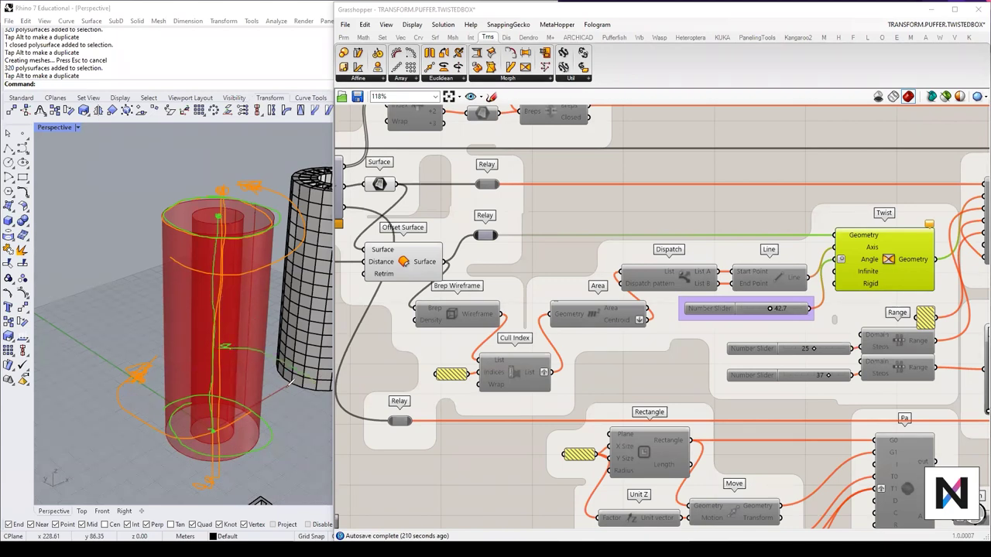
{"action": "left_click_drag", "start_coordinate": [863, 228], "coordinate": [926, 144]}
{"action": "key", "text": "Escape"}
Step: Select the Offset Surface component to highlight the outer cylinder in the Perspective view
{"action": "right_click_drag", "start_coordinate": [599, 345], "coordinate": [722, 320]}
{"action": "left_click", "coordinate": [523, 236]}
{"action": "right_click_drag", "start_coordinate": [302, 267], "coordinate": [249, 268]}
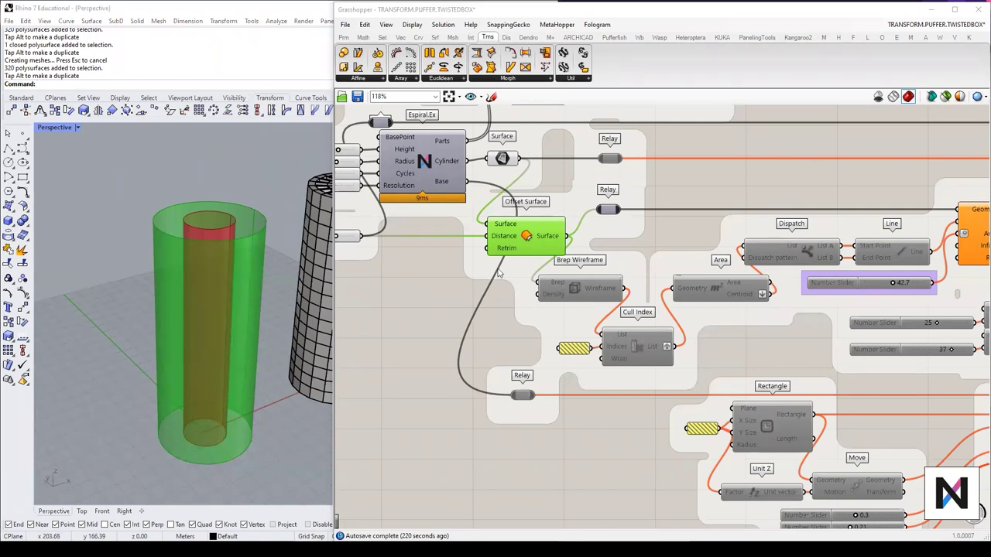
{"action": "left_click", "coordinate": [414, 338]}
{"action": "left_click", "coordinate": [526, 245]}
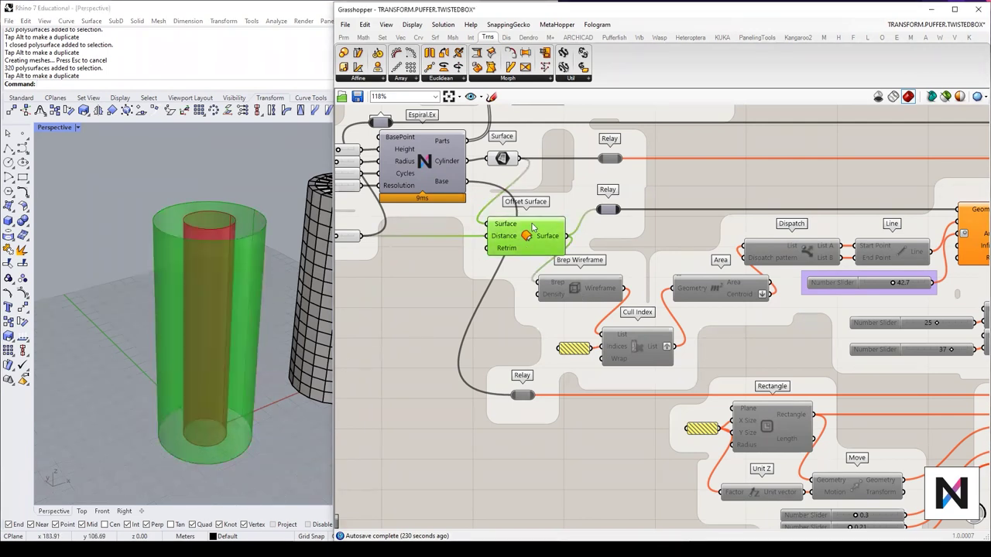
Step: Add a Deconstruct Brep component, connect the Offset Surface output to it, and read its Edges output
{"action": "left_click", "coordinate": [489, 323]}
{"action": "double_click", "coordinate": [489, 323]}
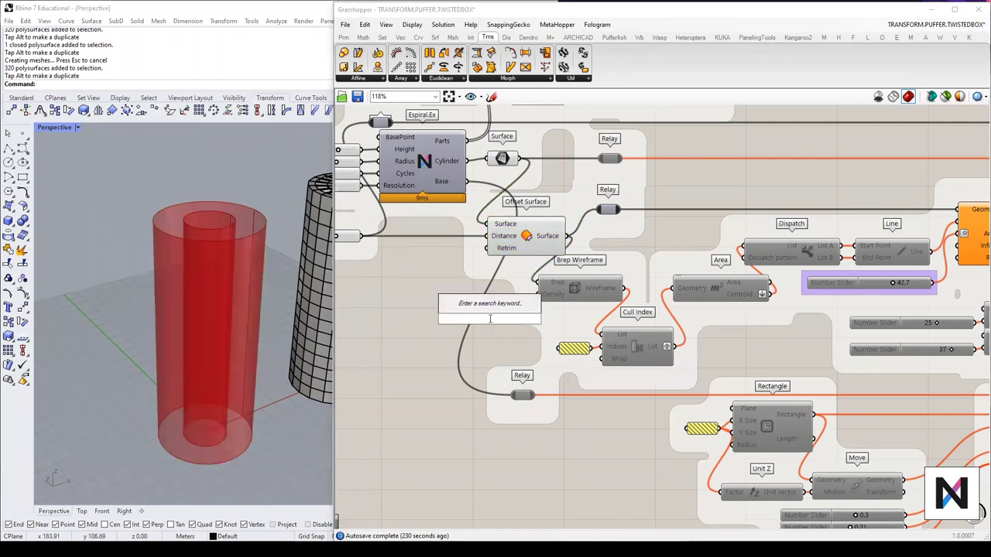
{"action": "type", "text": "deconst"}
{"action": "type", "text": "brep"}
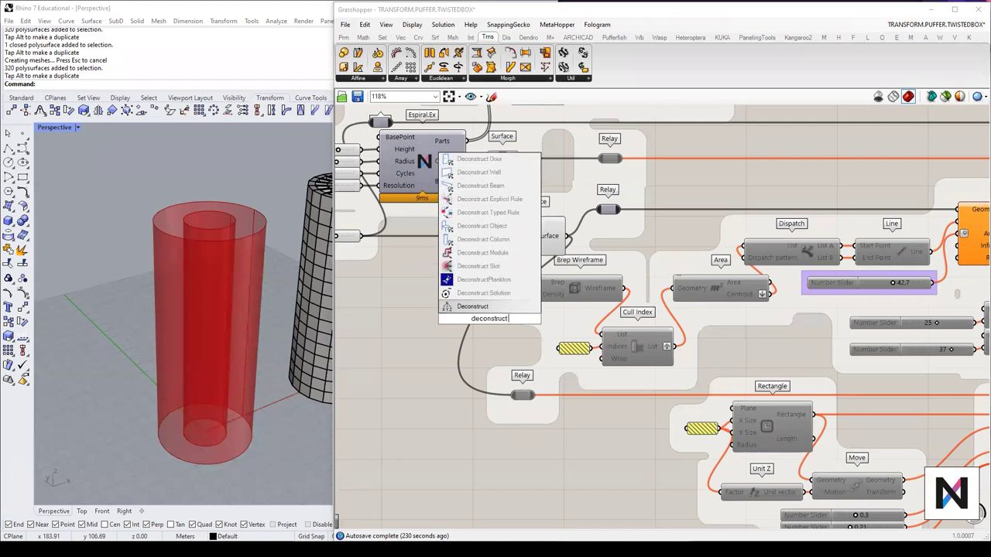
{"action": "left_click", "coordinate": [505, 295]}
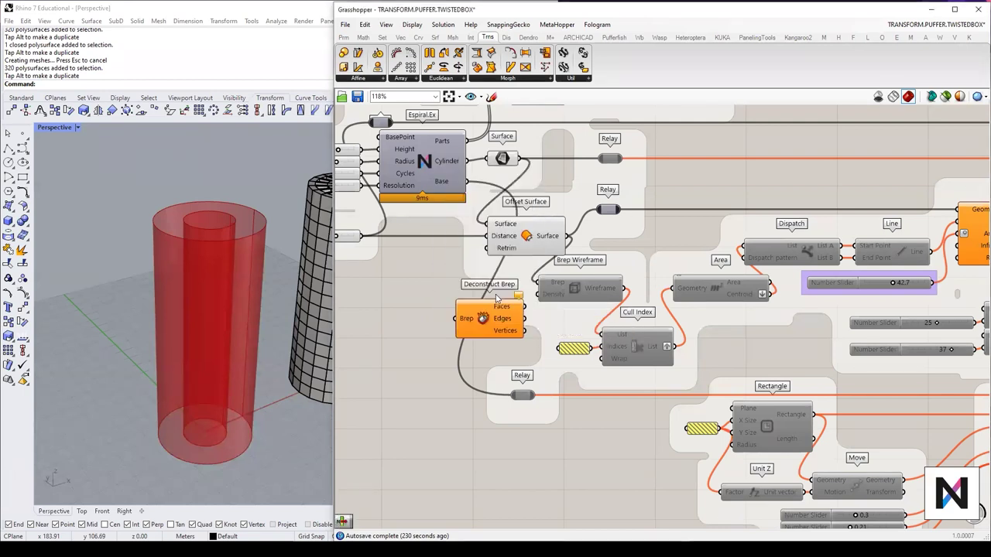
{"action": "left_click_drag", "start_coordinate": [571, 236], "coordinate": [554, 437]}
{"action": "scroll", "coordinate": [556, 436], "scroll_direction": "up", "scroll_amount": 2}
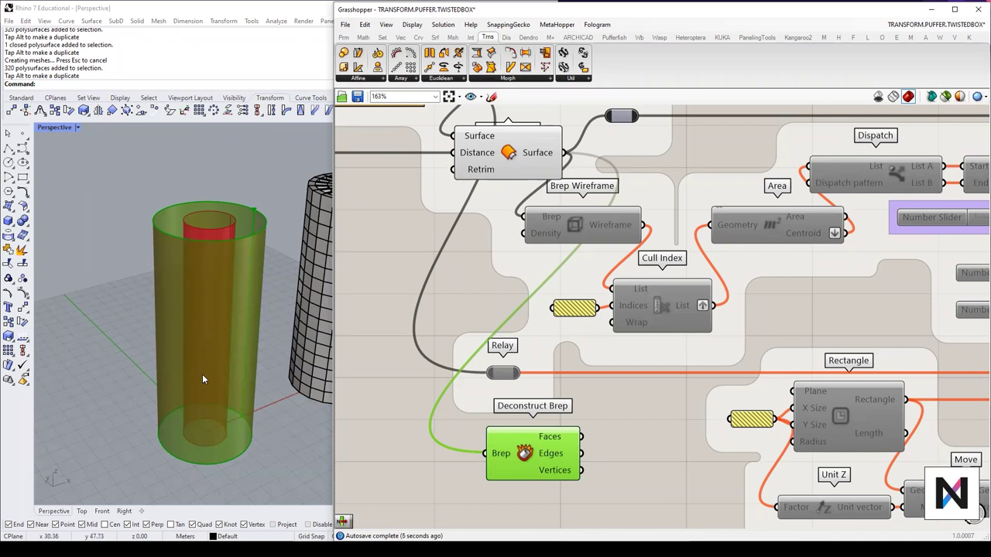
{"action": "mouse_move", "coordinate": [556, 458]}
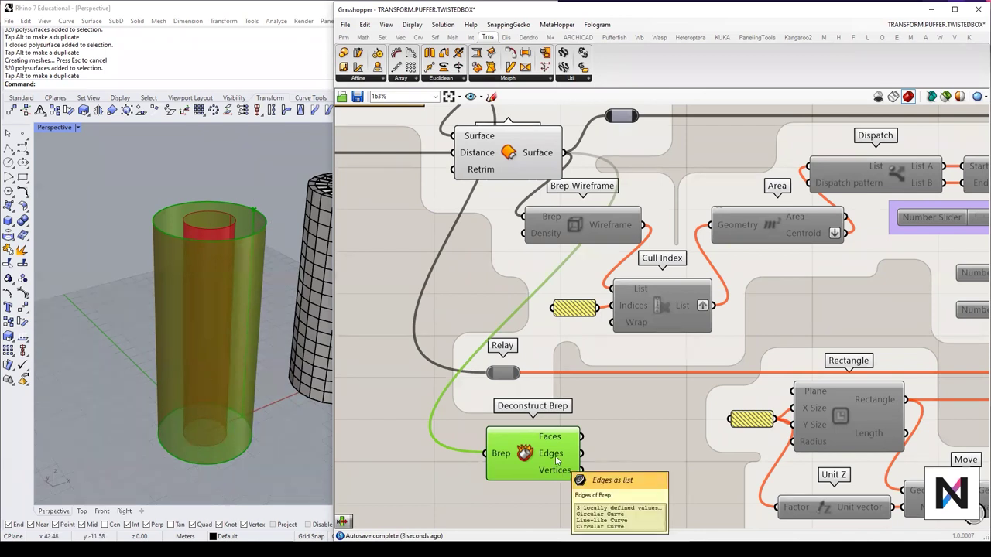
{"action": "scroll", "coordinate": [556, 458], "scroll_direction": "up", "scroll_amount": 3}
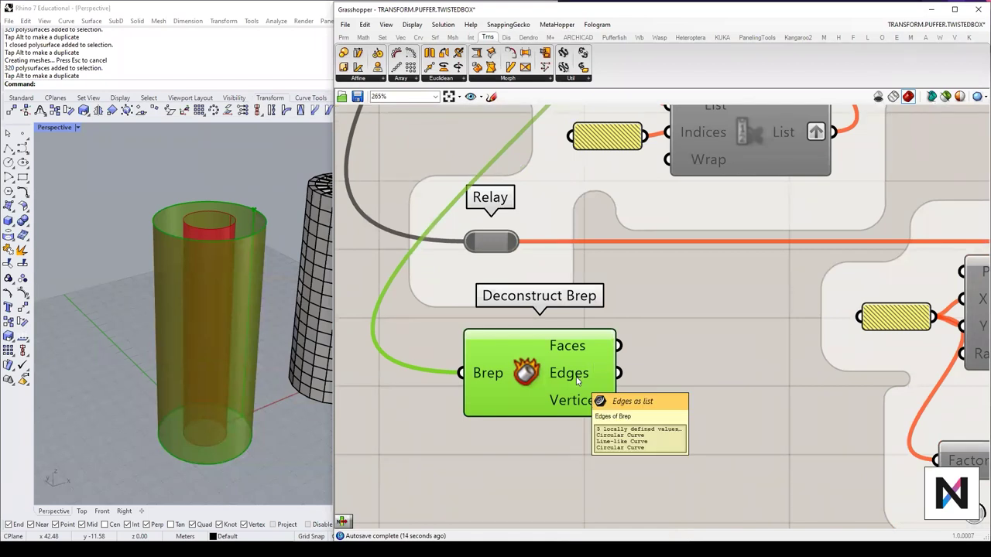
{"action": "scroll", "coordinate": [577, 381], "scroll_direction": "down", "scroll_amount": 4}
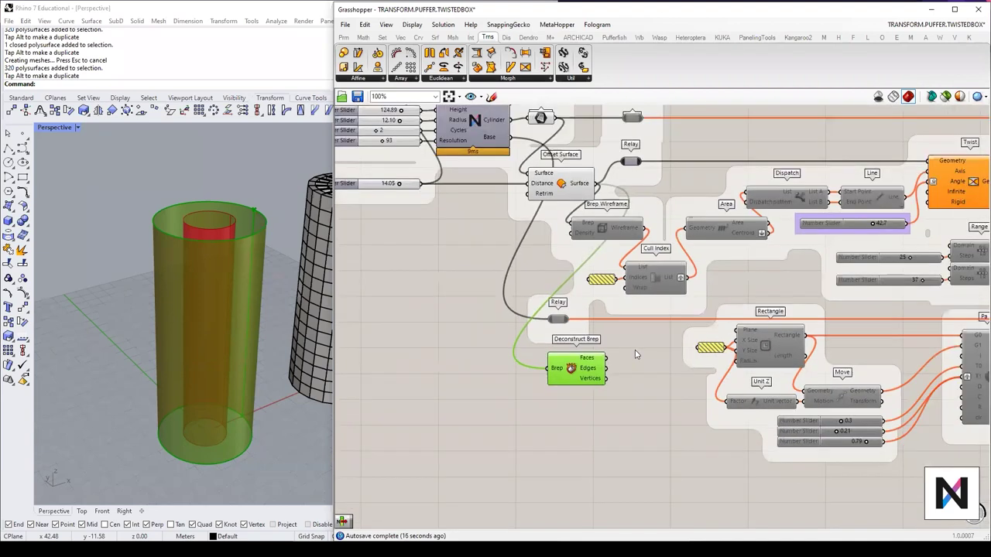
Step: Enable the Brep Wireframe component fed by Offset Surface and turn on its preview
{"action": "scroll", "coordinate": [561, 246], "scroll_direction": "up", "scroll_amount": 3}
{"action": "left_click_drag", "start_coordinate": [559, 247], "coordinate": [538, 219]}
{"action": "scroll", "coordinate": [551, 247], "scroll_direction": "up", "scroll_amount": 1}
{"action": "middle_click", "coordinate": [552, 246]}
{"action": "left_click", "coordinate": [582, 244]}
{"action": "scroll", "coordinate": [582, 243], "scroll_direction": "down", "scroll_amount": 2}
{"action": "left_click_drag", "start_coordinate": [530, 438], "coordinate": [551, 438]}
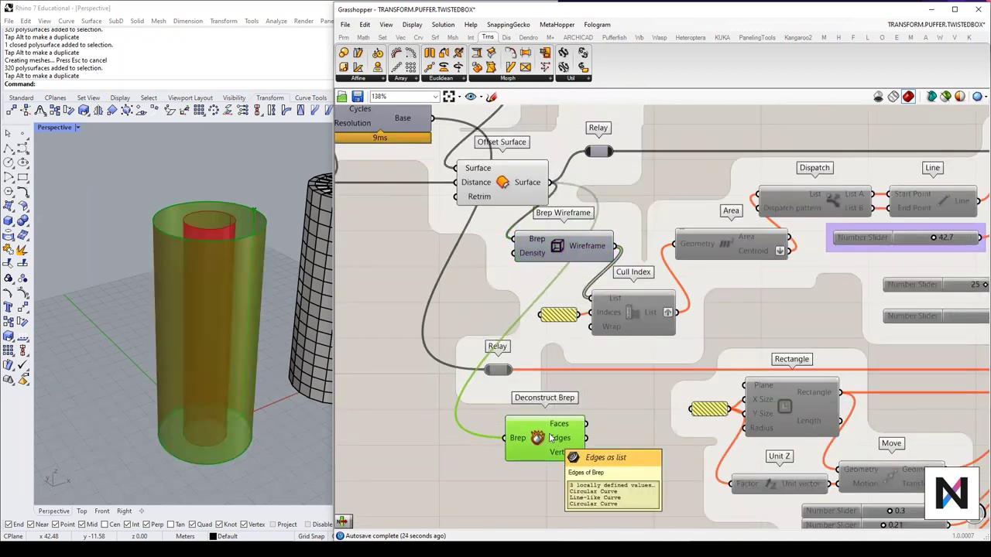
{"action": "scroll", "coordinate": [551, 438], "scroll_direction": "up", "scroll_amount": 1}
{"action": "left_click", "coordinate": [580, 209]}
{"action": "middle_click", "coordinate": [580, 209]}
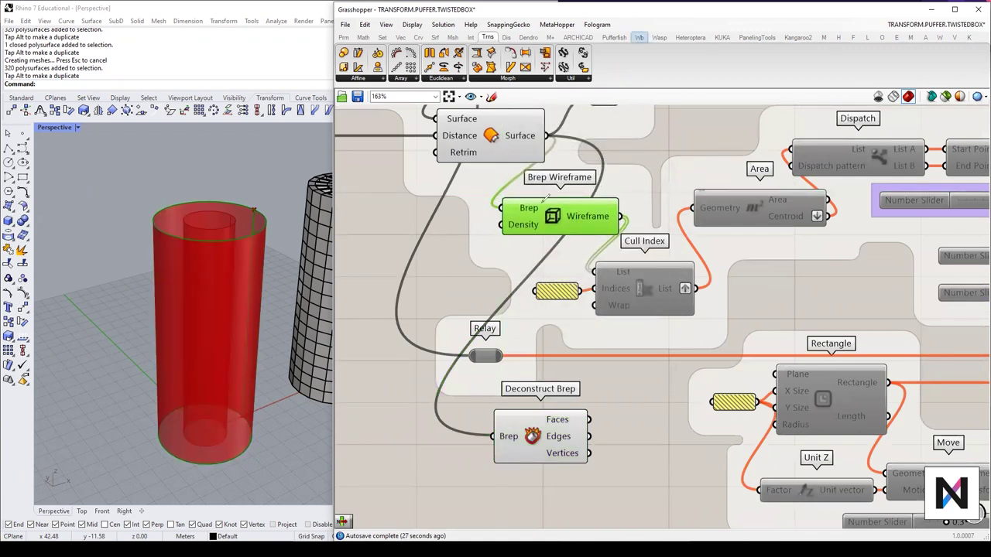
{"action": "left_click_drag", "start_coordinate": [506, 170], "coordinate": [560, 164]}
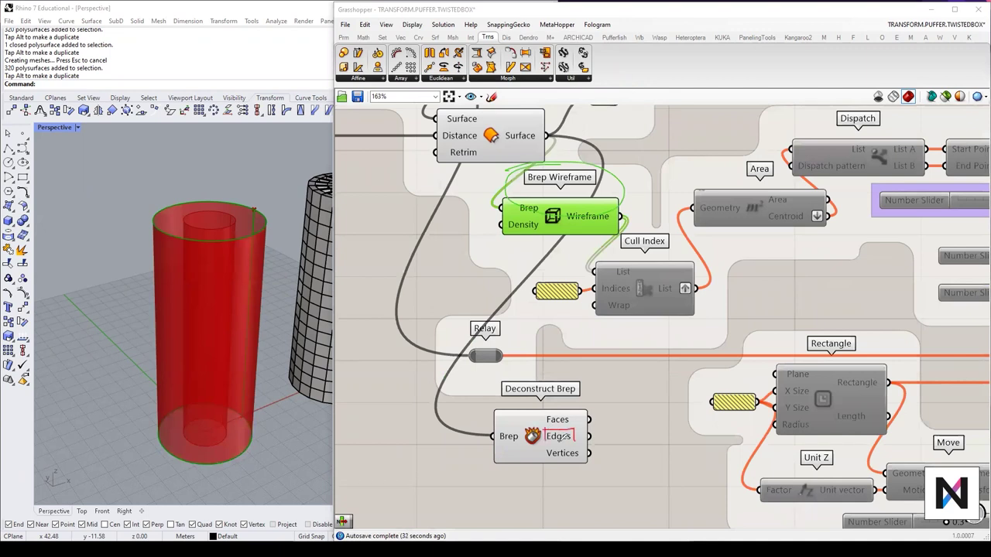
{"action": "left_click_drag", "start_coordinate": [186, 153], "coordinate": [252, 208]}
{"action": "mouse_move", "coordinate": [589, 165]}
{"action": "left_mouse_down"}
{"action": "mouse_move", "coordinate": [635, 195]}
{"action": "mouse_move", "coordinate": [599, 175]}
{"action": "left_mouse_up"}
{"action": "mouse_move", "coordinate": [547, 427]}
{"action": "left_mouse_down"}
{"action": "mouse_move", "coordinate": [581, 430]}
{"action": "mouse_move", "coordinate": [548, 438]}
{"action": "left_mouse_up"}
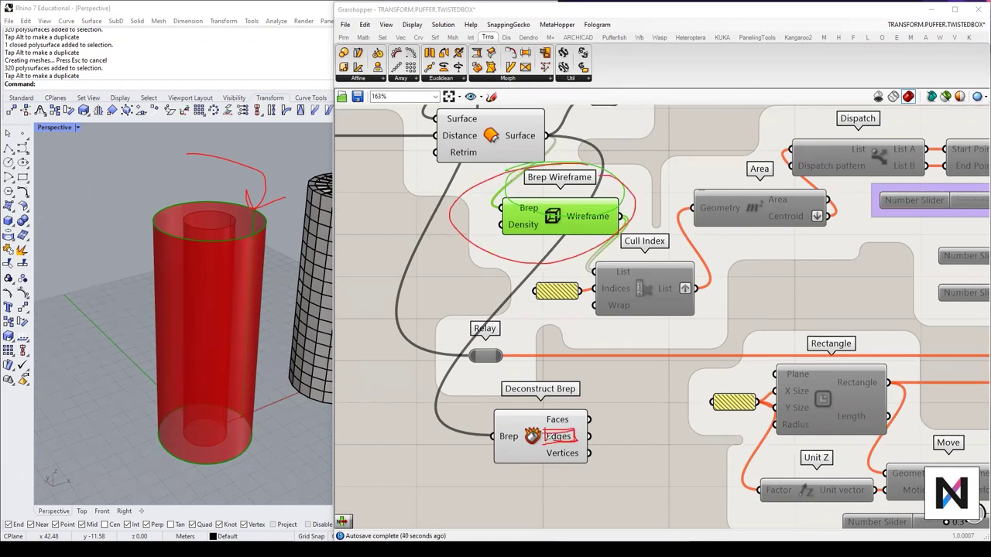
{"action": "left_click_drag", "start_coordinate": [667, 385], "coordinate": [531, 426]}
{"action": "left_click_drag", "start_coordinate": [539, 464], "coordinate": [638, 444]}
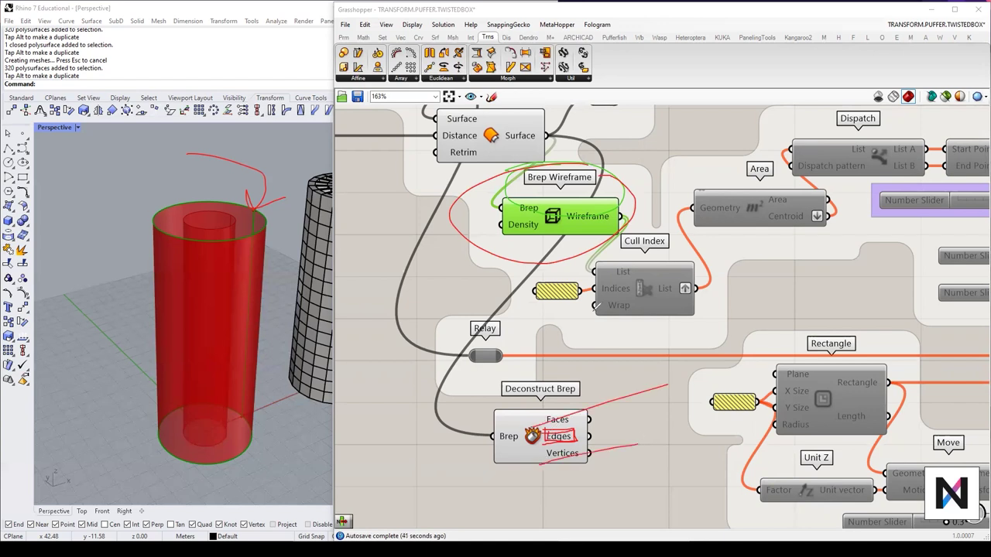
{"action": "key", "text": "Escape"}
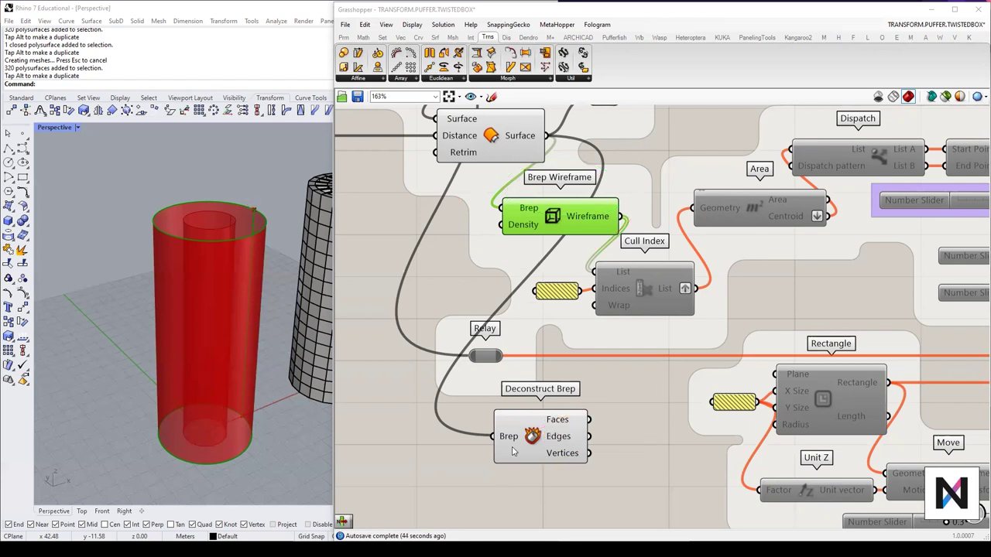
Step: Delete the Deconstruct Brep component below the lower Relay and return to Brep Wireframe
{"action": "left_click", "coordinate": [511, 433]}
{"action": "key", "text": "Delete"}
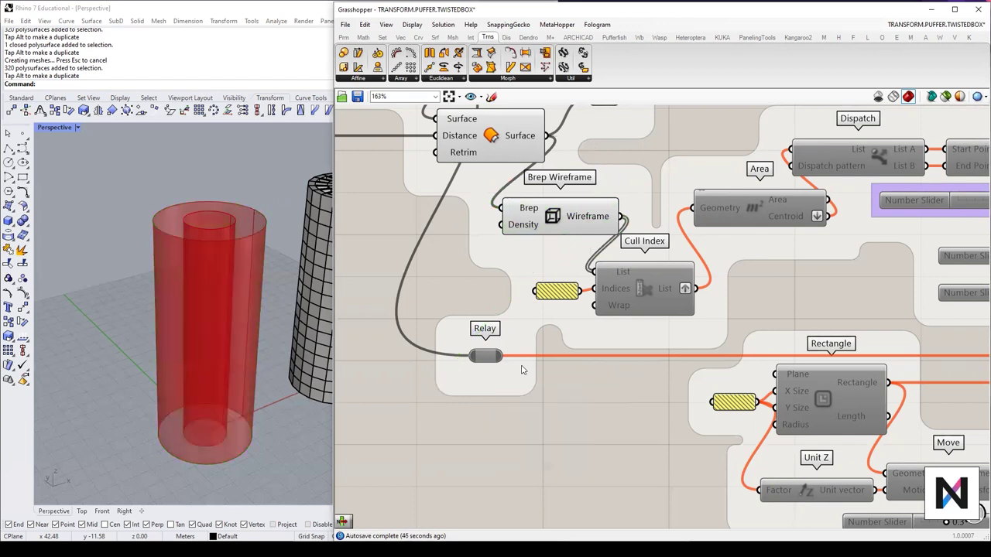
{"action": "left_click", "coordinate": [559, 223]}
Step: Turn off the Offset Surface preview and select Brep Wireframe to inspect the outer cylinder's edge curves
{"action": "left_click", "coordinate": [501, 140]}
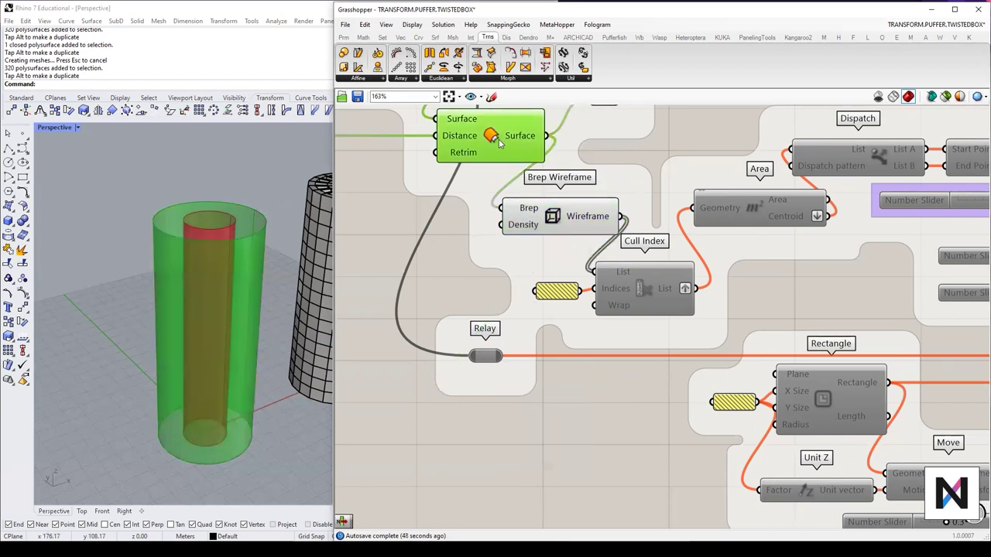
{"action": "middle_click", "coordinate": [499, 140]}
{"action": "scroll", "coordinate": [502, 154], "scroll_direction": "down", "scroll_amount": 2}
{"action": "left_click", "coordinate": [533, 111]}
{"action": "left_click", "coordinate": [551, 197]}
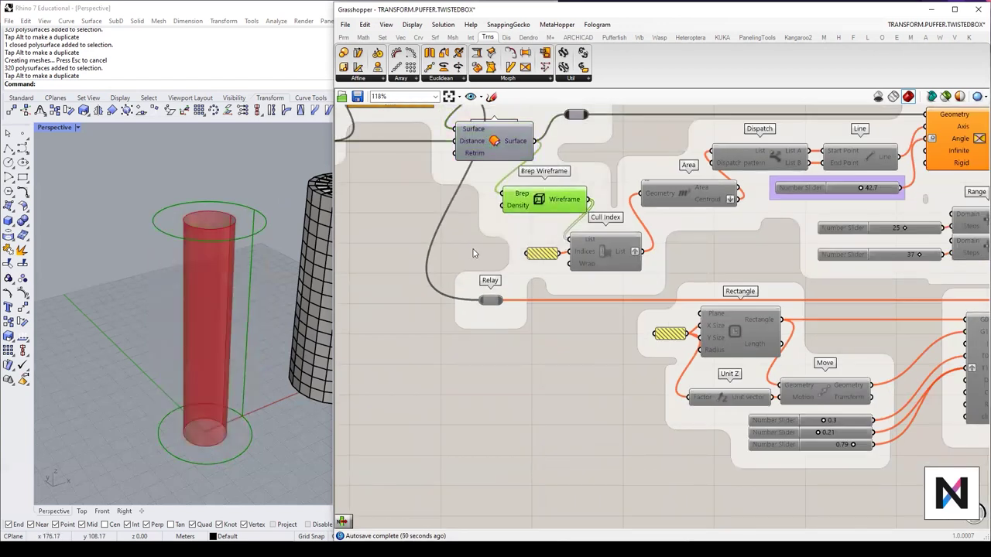
{"action": "right_click_drag", "start_coordinate": [237, 315], "coordinate": [228, 294]}
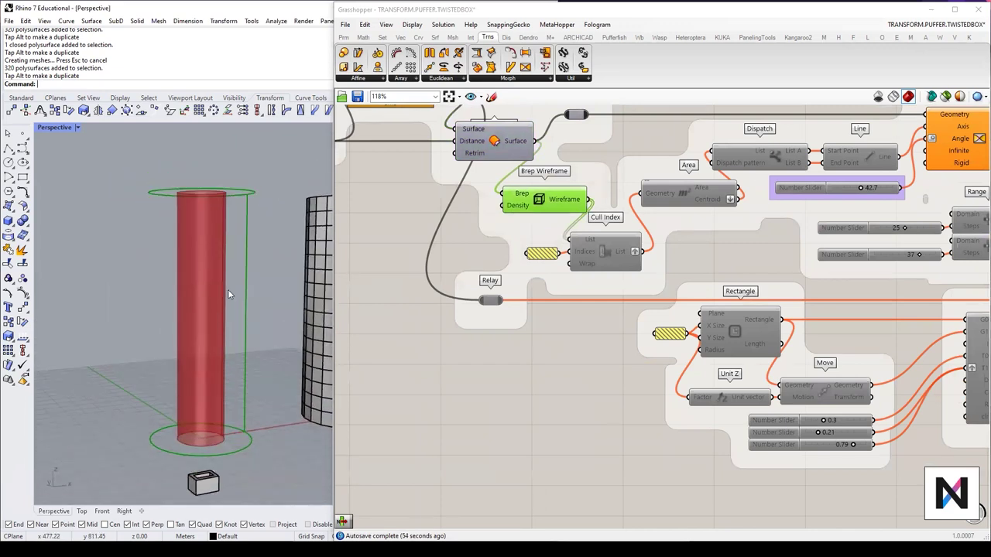
{"action": "right_click_drag", "start_coordinate": [195, 298], "coordinate": [204, 350]}
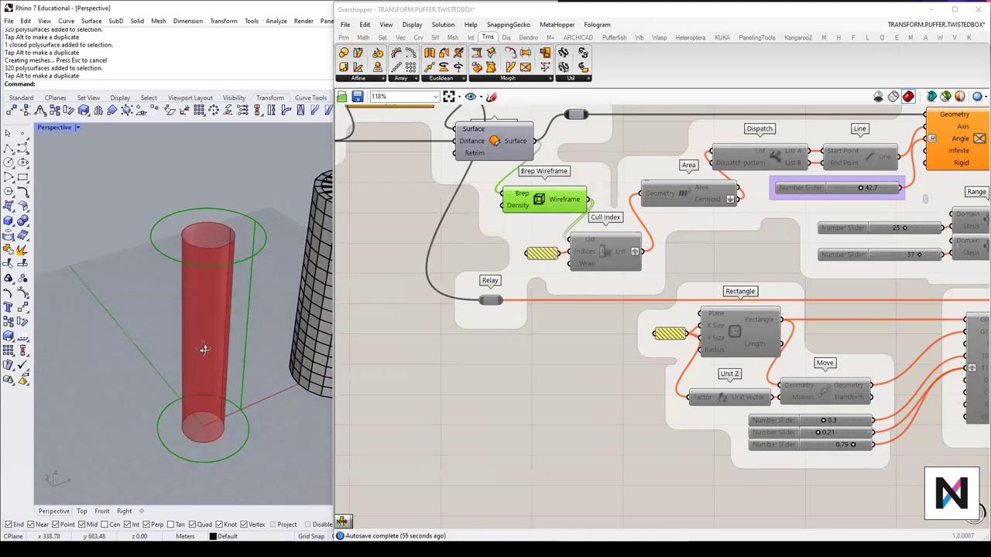
{"action": "right_click_drag", "start_coordinate": [224, 250], "coordinate": [220, 244]}
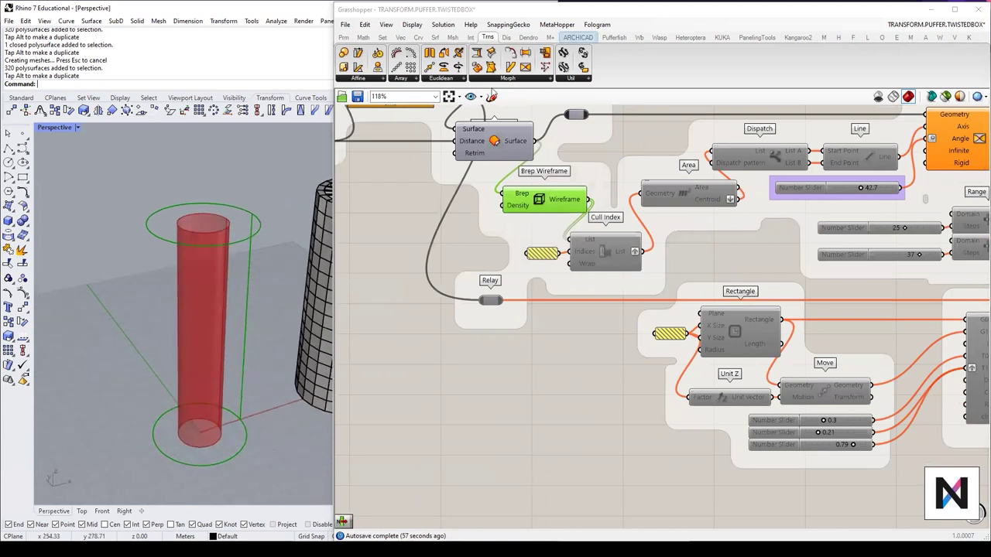
{"action": "mouse_move", "coordinate": [185, 175]}
{"action": "left_mouse_down"}
{"action": "mouse_move", "coordinate": [212, 174]}
{"action": "mouse_move", "coordinate": [209, 186]}
{"action": "left_mouse_up"}
{"action": "mouse_move", "coordinate": [264, 480]}
{"action": "left_mouse_down"}
{"action": "mouse_move", "coordinate": [269, 449]}
{"action": "mouse_move", "coordinate": [254, 451]}
{"action": "left_mouse_up"}
{"action": "mouse_move", "coordinate": [247, 268]}
{"action": "left_mouse_down"}
{"action": "mouse_move", "coordinate": [253, 316]}
{"action": "mouse_move", "coordinate": [238, 303]}
{"action": "left_mouse_up"}
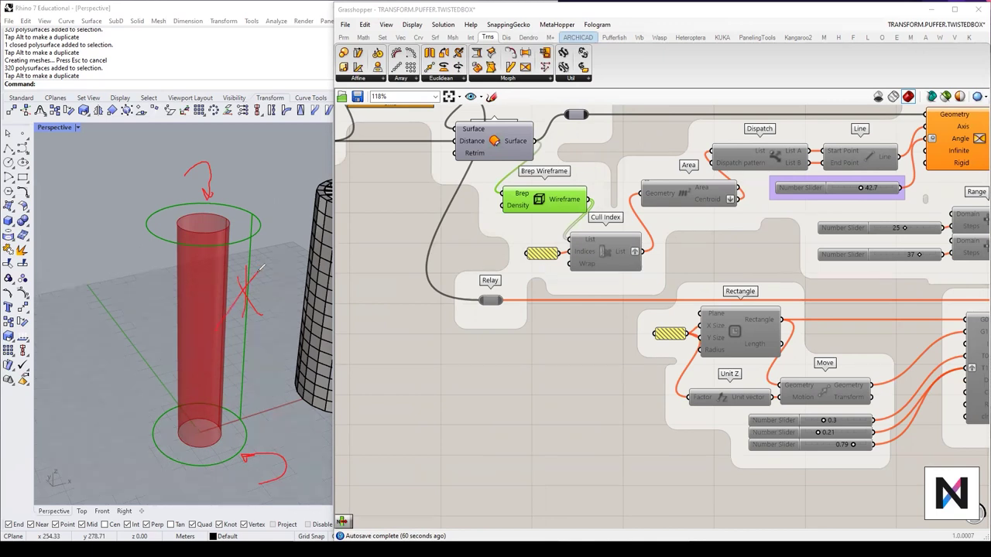
{"action": "mouse_move", "coordinate": [246, 341]}
{"action": "left_mouse_down"}
{"action": "mouse_move", "coordinate": [241, 432]}
{"action": "mouse_move", "coordinate": [273, 200]}
{"action": "mouse_move", "coordinate": [258, 204]}
{"action": "left_mouse_up"}
{"action": "left_click_drag", "start_coordinate": [230, 158], "coordinate": [377, 136]}
{"action": "key", "text": "Escape"}
Step: Enable the Cull Index component fed by the Brep Wireframe output
{"action": "left_click_drag", "start_coordinate": [542, 253], "coordinate": [540, 251]}
{"action": "left_click", "coordinate": [605, 257]}
{"action": "middle_click", "coordinate": [607, 257]}
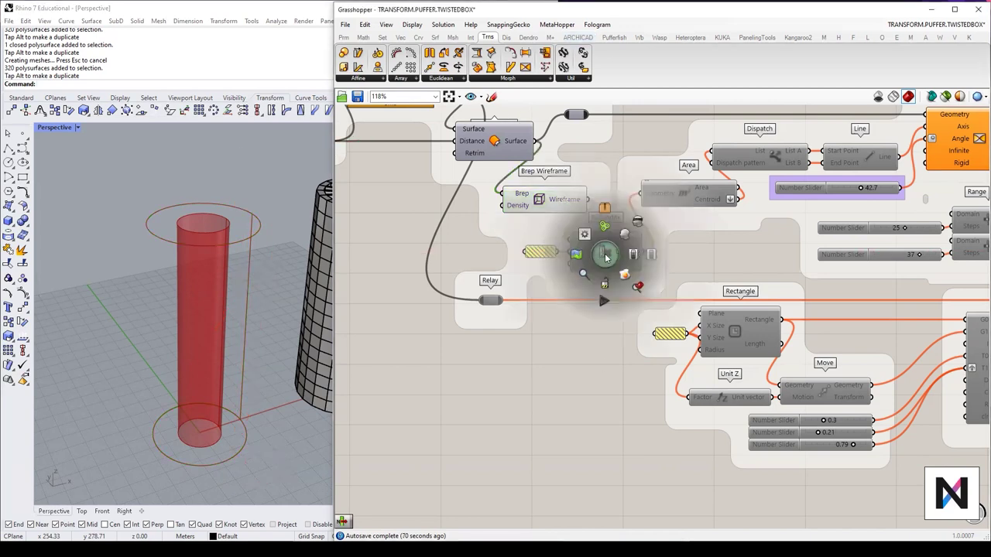
{"action": "left_click", "coordinate": [635, 255]}
{"action": "scroll", "coordinate": [603, 221], "scroll_direction": "up", "scroll_amount": 3}
Step: Enable the panel with value 1 that feeds the Cull Index Indices input, and select Cull Index
{"action": "left_click", "coordinate": [482, 277]}
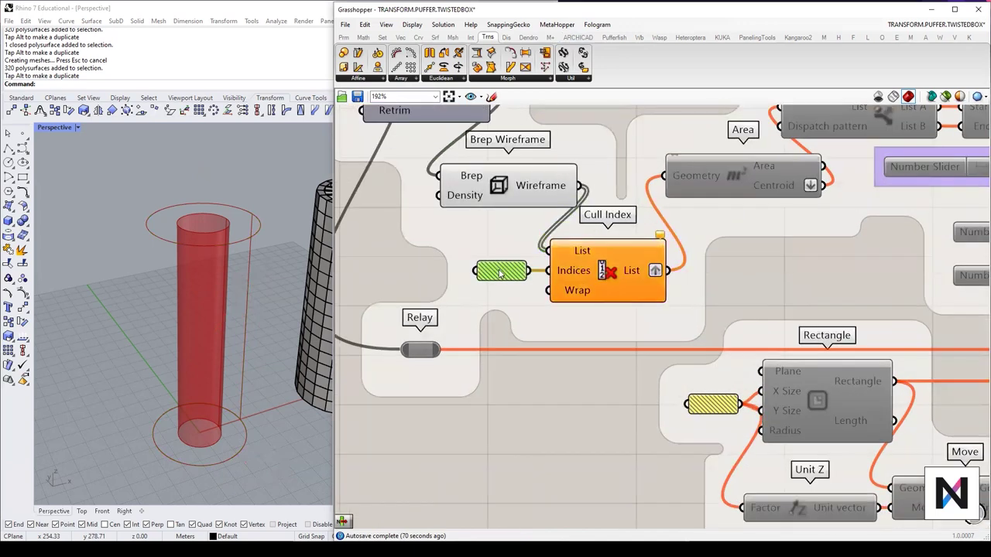
{"action": "middle_click", "coordinate": [500, 271]}
{"action": "middle_click", "coordinate": [484, 275]}
{"action": "left_click", "coordinate": [517, 277]}
{"action": "left_click", "coordinate": [622, 269]}
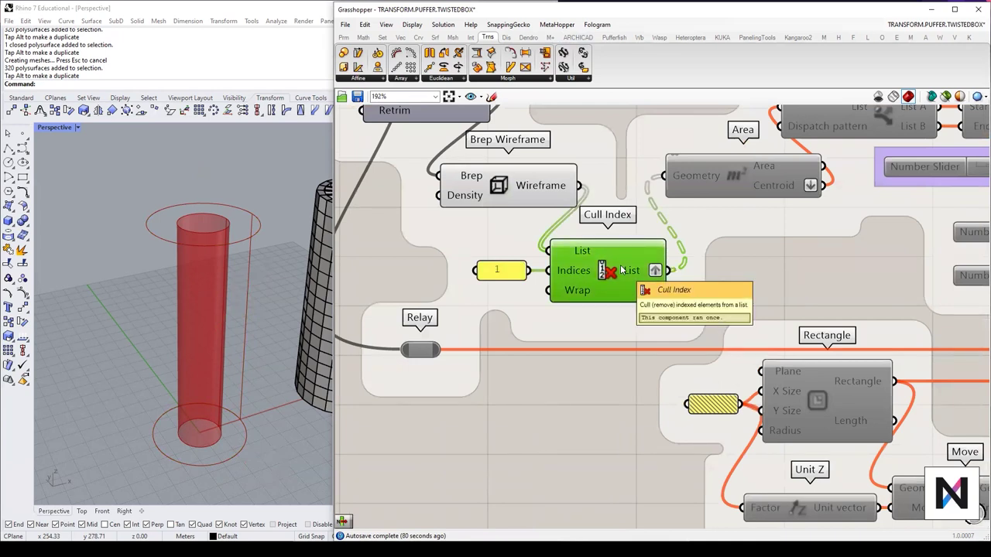
{"action": "left_click_drag", "start_coordinate": [616, 272], "coordinate": [614, 274]}
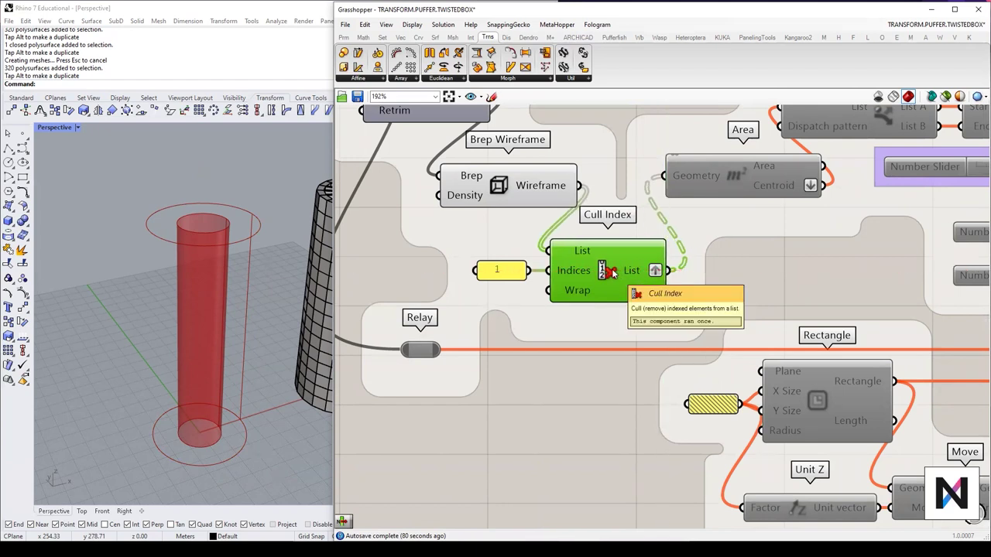
{"action": "right_click_drag", "start_coordinate": [604, 290], "coordinate": [610, 283]}
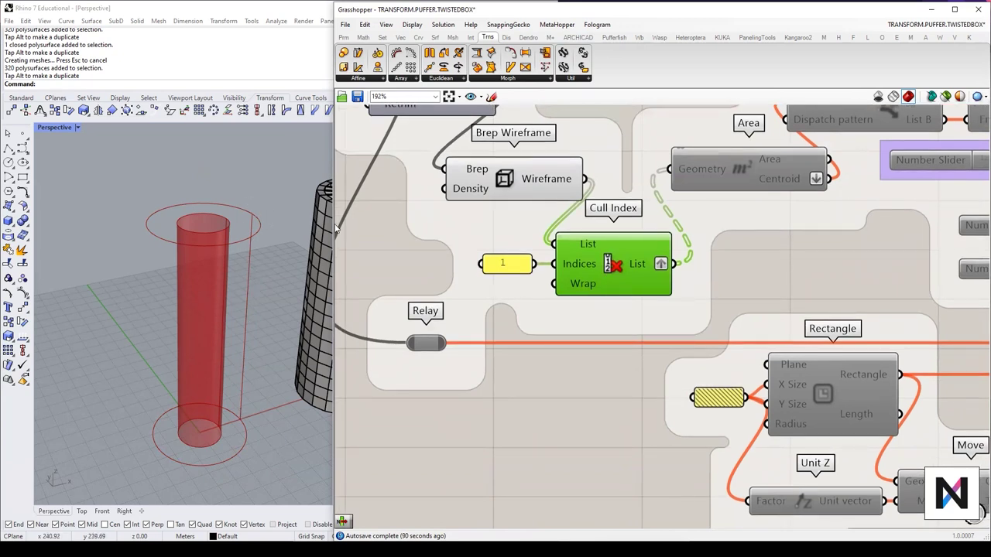
Step: Add a Panel in the empty canvas area below the Cull Index component
{"action": "left_click", "coordinate": [511, 265]}
{"action": "right_click_drag", "start_coordinate": [563, 355], "coordinate": [560, 335]}
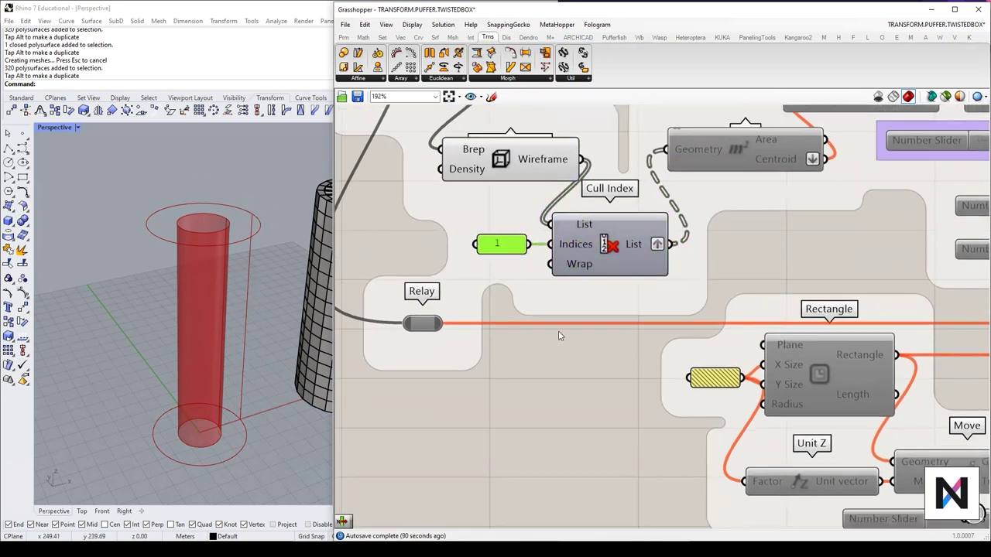
{"action": "double_click", "coordinate": [574, 399]}
{"action": "type", "text": "//"}
{"action": "key", "text": "Return"}
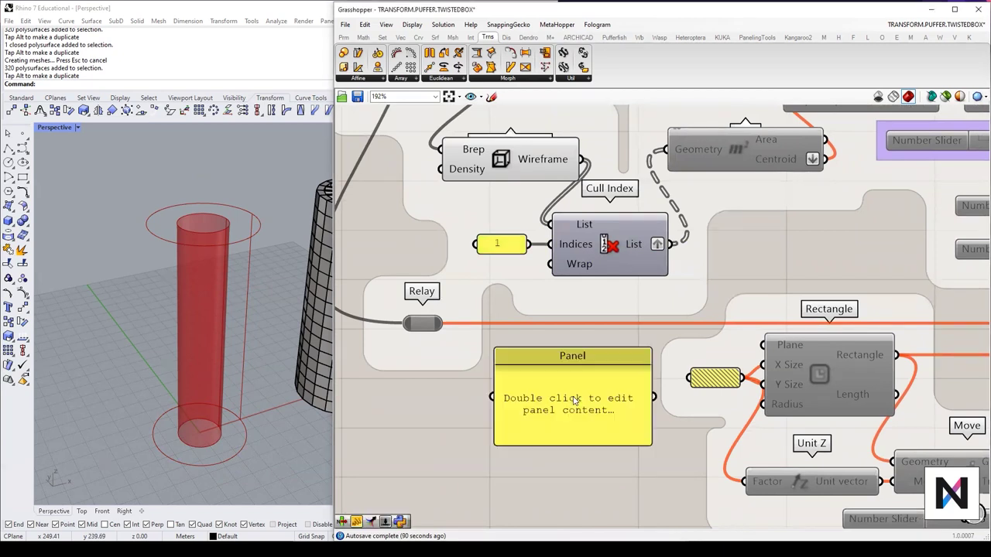
{"action": "left_click_drag", "start_coordinate": [575, 400], "coordinate": [607, 394]}
{"action": "left_click", "coordinate": [588, 302]}
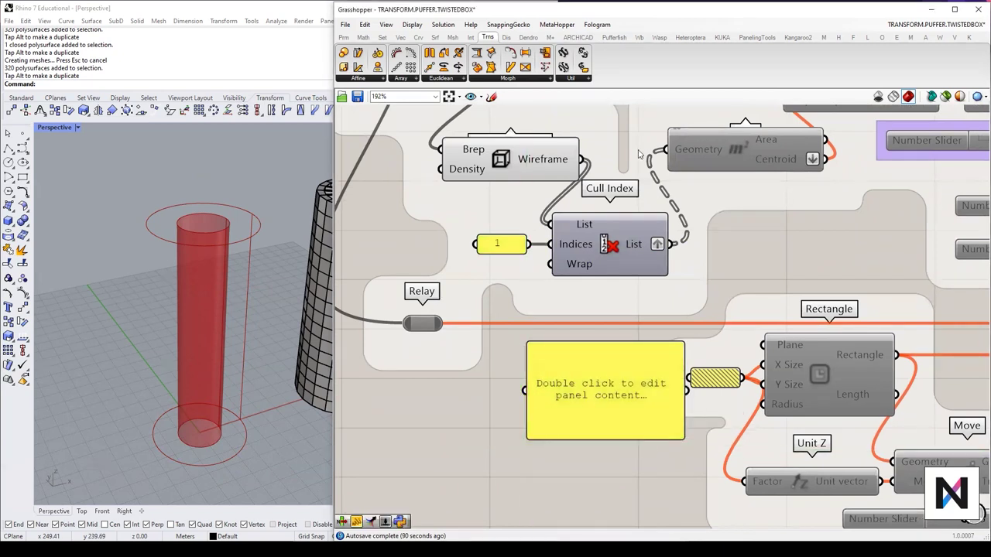
Step: Connect the Brep Wireframe output to the new panel to list its curves
{"action": "left_click", "coordinate": [556, 159]}
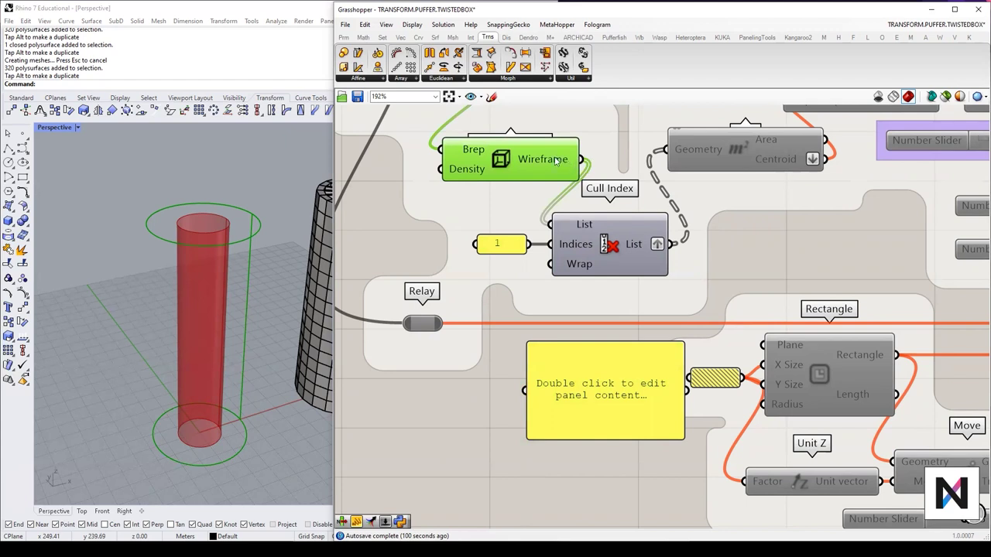
{"action": "scroll", "coordinate": [562, 223], "scroll_direction": "down", "scroll_amount": 3}
{"action": "left_click_drag", "start_coordinate": [581, 179], "coordinate": [539, 338]}
{"action": "scroll", "coordinate": [653, 381], "scroll_direction": "up", "scroll_amount": 3}
{"action": "left_click_drag", "start_coordinate": [664, 382], "coordinate": [639, 374]}
{"action": "left_click", "coordinate": [566, 333]}
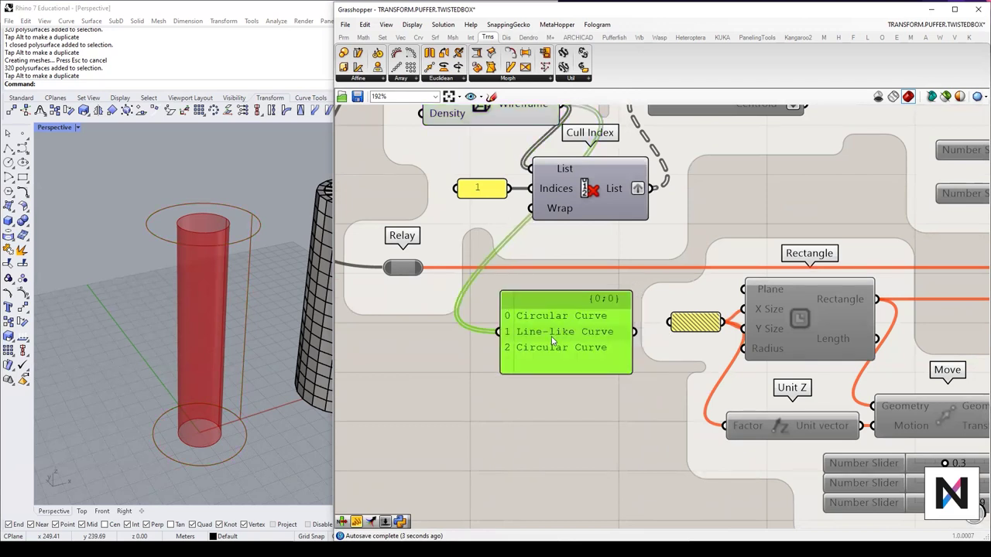
Step: Read the panel's curve types and indices to find which item Cull Index has to remove
{"action": "scroll", "coordinate": [557, 334], "scroll_direction": "up", "scroll_amount": 4}
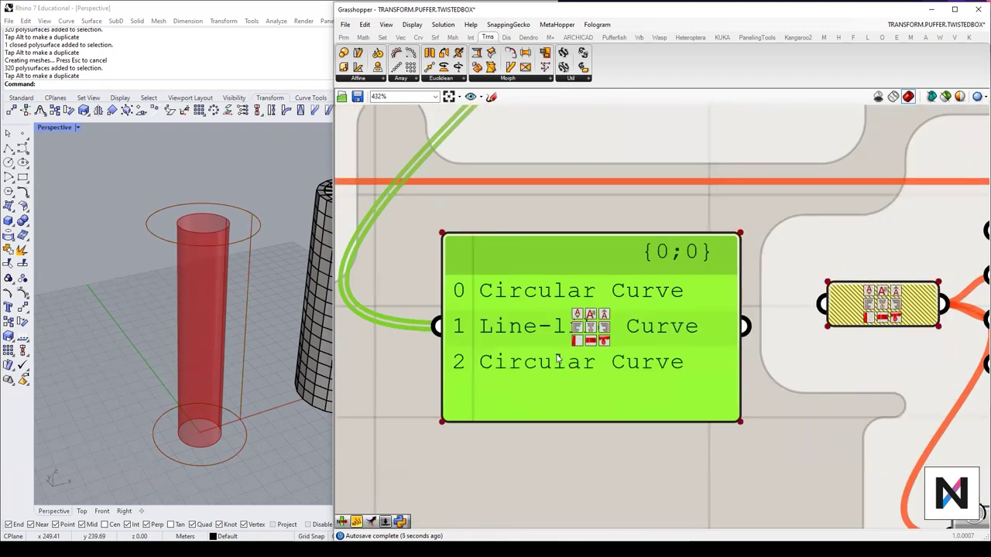
{"action": "scroll", "coordinate": [499, 294], "scroll_direction": "up", "scroll_amount": 2}
{"action": "scroll", "coordinate": [453, 286], "scroll_direction": "down", "scroll_amount": 3}
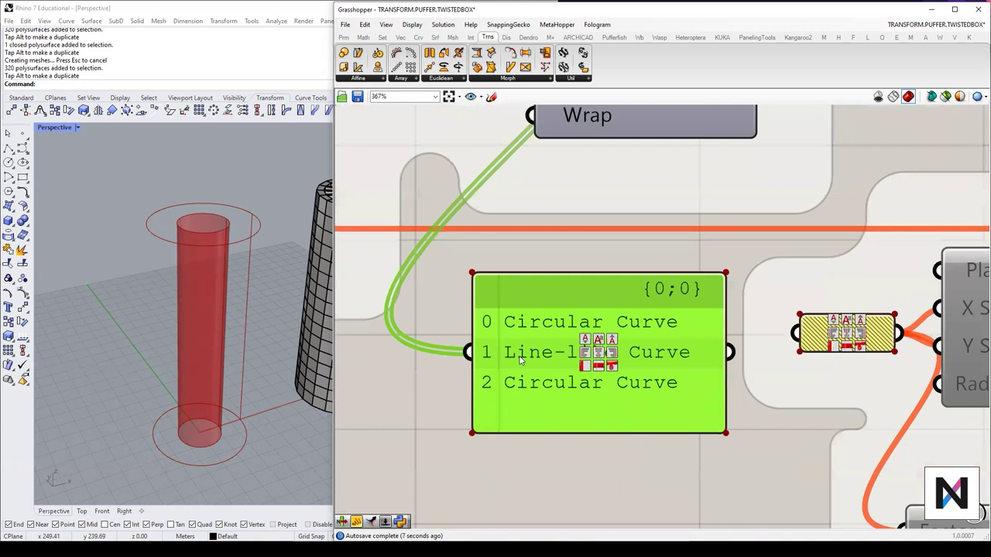
{"action": "scroll", "coordinate": [524, 358], "scroll_direction": "up", "scroll_amount": 1}
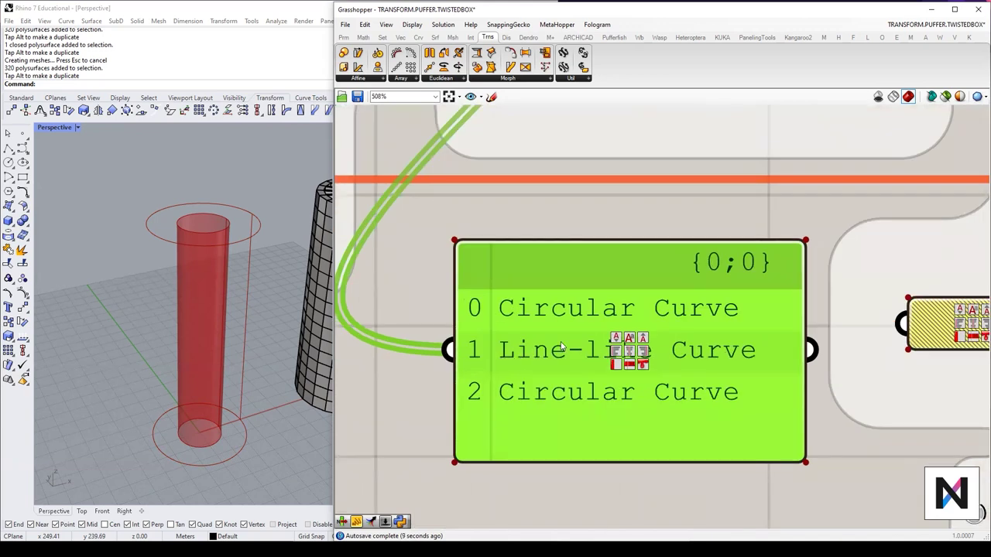
{"action": "scroll", "coordinate": [552, 338], "scroll_direction": "down", "scroll_amount": 1}
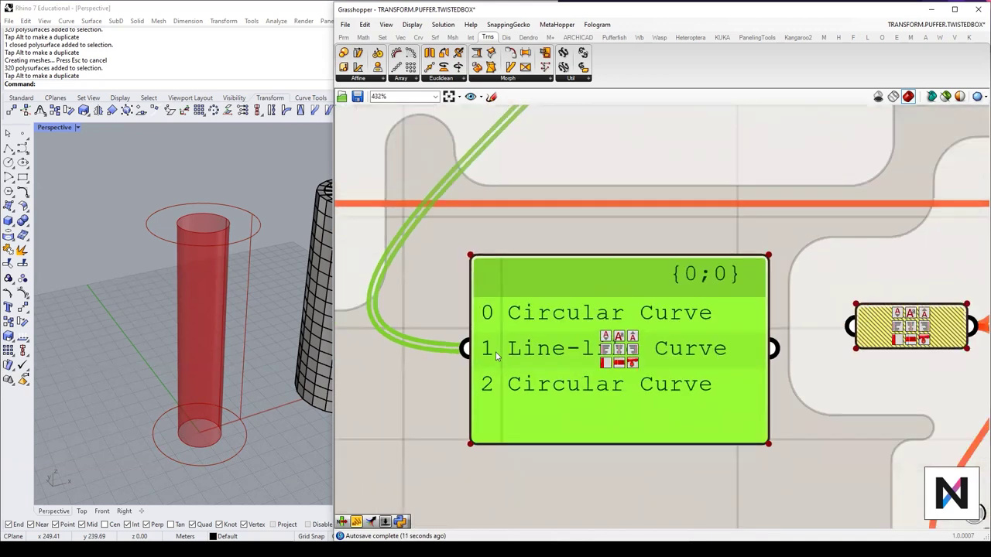
{"action": "scroll", "coordinate": [497, 333], "scroll_direction": "up", "scroll_amount": 2}
{"action": "scroll", "coordinate": [542, 353], "scroll_direction": "down", "scroll_amount": 6}
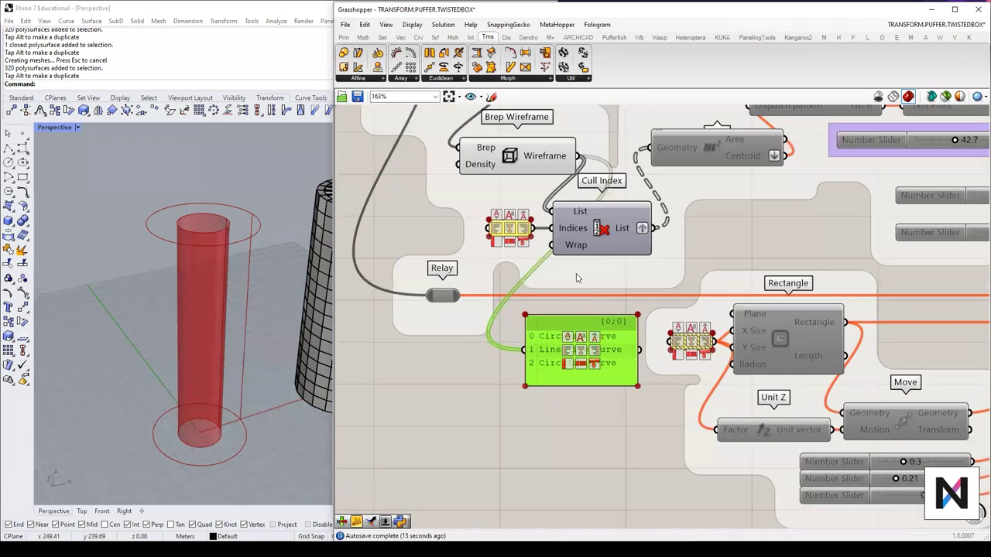
{"action": "left_click", "coordinate": [655, 227]}
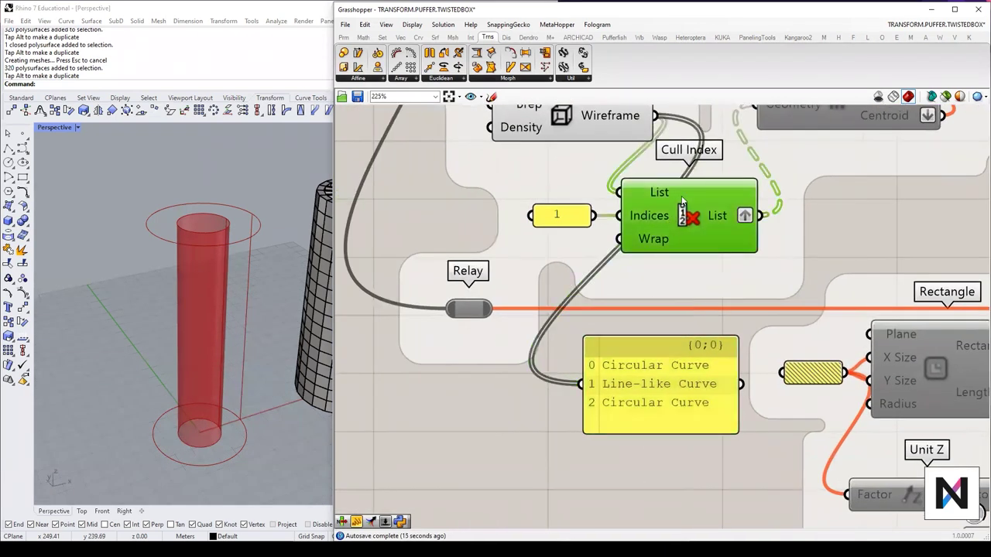
{"action": "scroll", "coordinate": [612, 377], "scroll_direction": "up", "scroll_amount": 4}
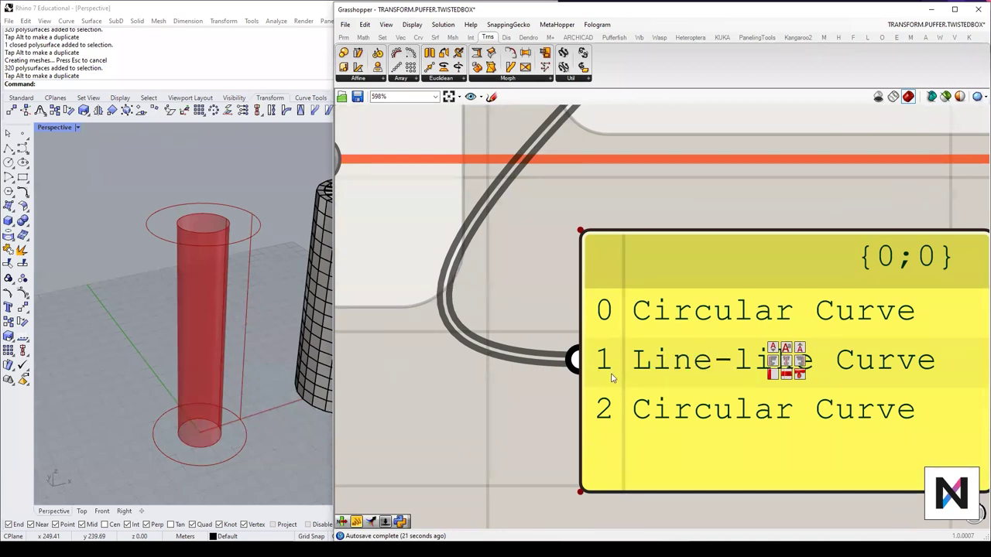
{"action": "scroll", "coordinate": [612, 377], "scroll_direction": "down", "scroll_amount": 1}
{"action": "mouse_move", "coordinate": [585, 364]}
{"action": "left_mouse_down"}
{"action": "mouse_move", "coordinate": [713, 387]}
{"action": "mouse_move", "coordinate": [868, 387]}
{"action": "mouse_move", "coordinate": [805, 341]}
{"action": "mouse_move", "coordinate": [564, 350]}
{"action": "left_mouse_up"}
{"action": "left_click_drag", "start_coordinate": [586, 394], "coordinate": [799, 352]}
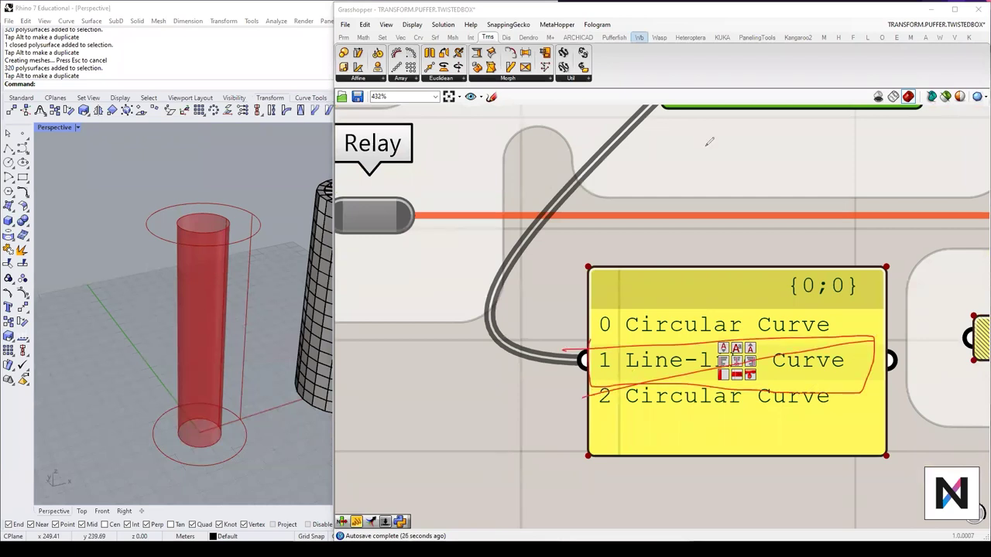
{"action": "key", "text": "Escape"}
Step: Turn on the preview of the Cull Index component
{"action": "scroll", "coordinate": [649, 337], "scroll_direction": "down", "scroll_amount": 2}
{"action": "left_click_drag", "start_coordinate": [596, 186], "coordinate": [592, 189]}
{"action": "scroll", "coordinate": [668, 283], "scroll_direction": "down", "scroll_amount": 1}
{"action": "right_click_drag", "start_coordinate": [673, 281], "coordinate": [592, 341]}
{"action": "left_click", "coordinate": [651, 250]}
{"action": "middle_click", "coordinate": [649, 265]}
{"action": "left_click", "coordinate": [668, 246]}
Step: Turn off the Brep Wireframe preview and select Cull Index to highlight its remaining curves
{"action": "left_click", "coordinate": [573, 194]}
{"action": "middle_click", "coordinate": [573, 193]}
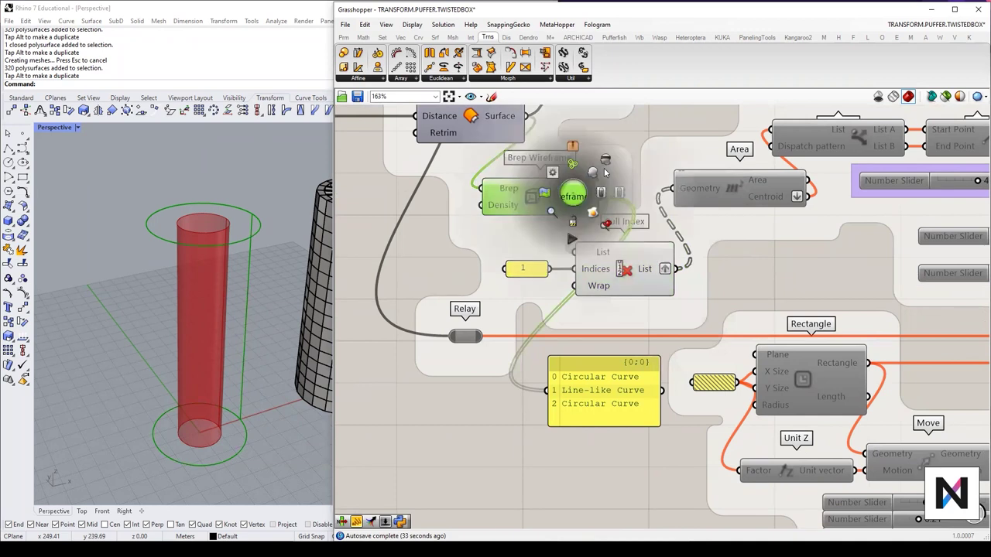
{"action": "left_click", "coordinate": [605, 161]}
{"action": "left_click", "coordinate": [637, 277]}
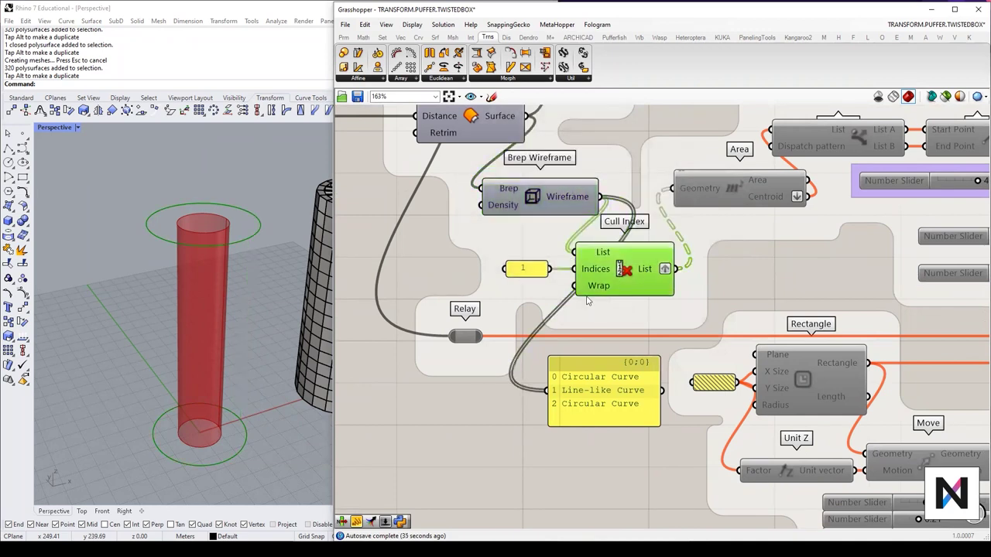
Step: Add a Number Slider starting at 0 and connect it to the Cull Index Indices input to test the removed curve
{"action": "mouse_move", "coordinate": [530, 271]}
{"action": "left_mouse_down"}
{"action": "mouse_move", "coordinate": [522, 272]}
{"action": "mouse_move", "coordinate": [529, 272]}
{"action": "left_mouse_up"}
{"action": "right_click_drag", "start_coordinate": [470, 432], "coordinate": [504, 410]}
{"action": "double_click", "coordinate": [504, 410]}
{"action": "type", "text": "0"}
{"action": "key", "text": "Return"}
{"action": "left_click_drag", "start_coordinate": [591, 408], "coordinate": [607, 247]}
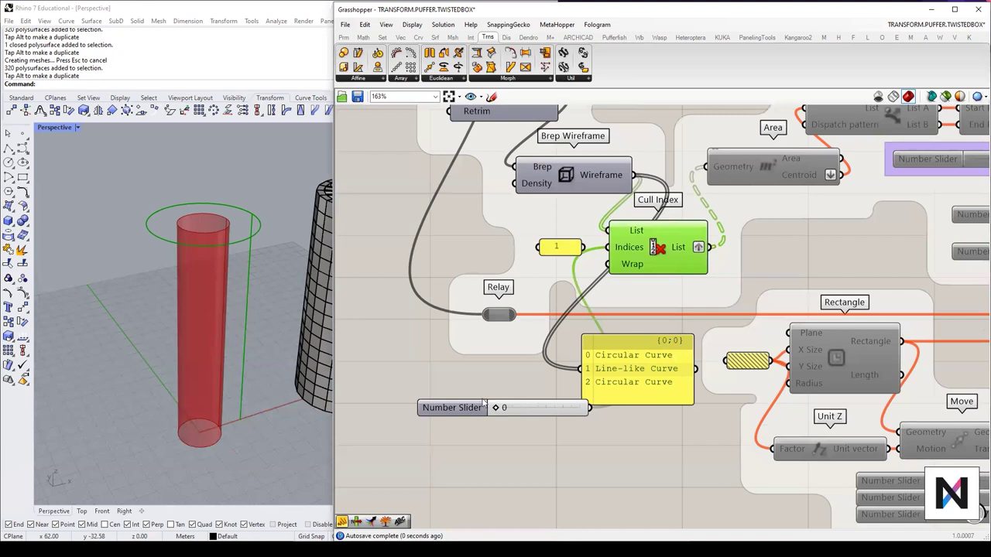
{"action": "mouse_move", "coordinate": [497, 408]}
{"action": "left_mouse_down"}
{"action": "mouse_move", "coordinate": [586, 412]}
{"action": "mouse_move", "coordinate": [494, 417]}
{"action": "mouse_move", "coordinate": [644, 427]}
{"action": "mouse_move", "coordinate": [478, 410]}
{"action": "left_mouse_up"}
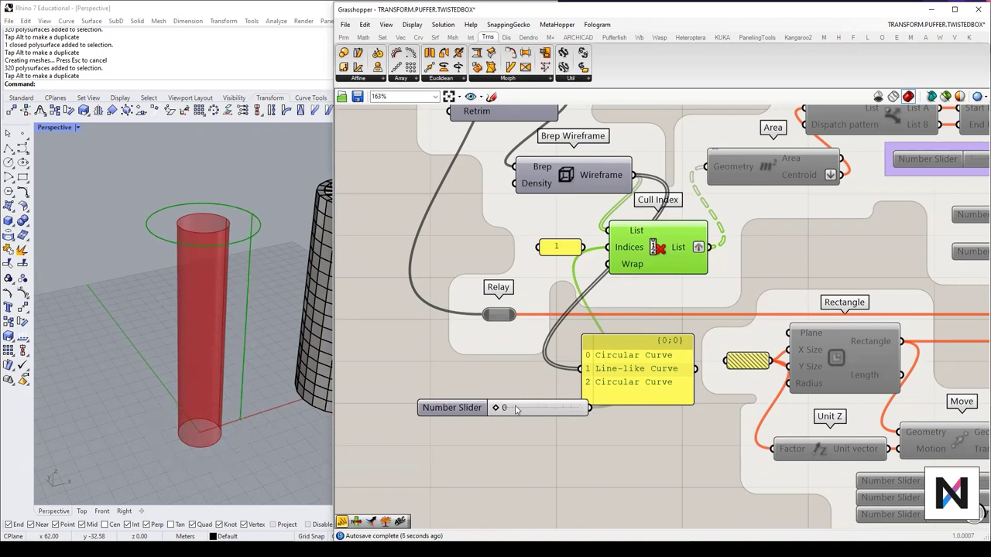
Step: Delete the test Number Slider, recheck the curve indices in the lower panel, and delete that panel
{"action": "left_click", "coordinate": [476, 410]}
{"action": "key", "text": "Delete"}
{"action": "left_click", "coordinate": [636, 359]}
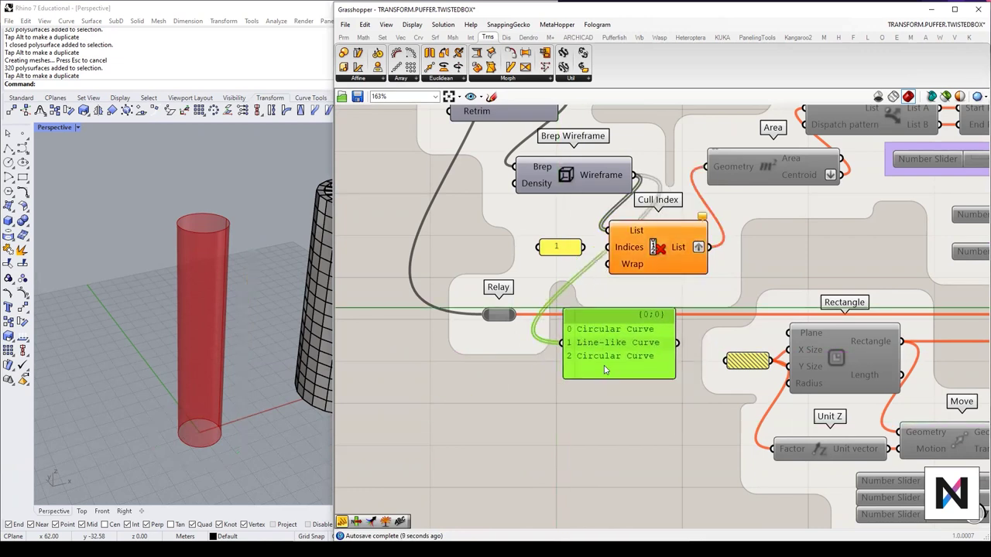
{"action": "scroll", "coordinate": [636, 363], "scroll_direction": "up", "scroll_amount": 8}
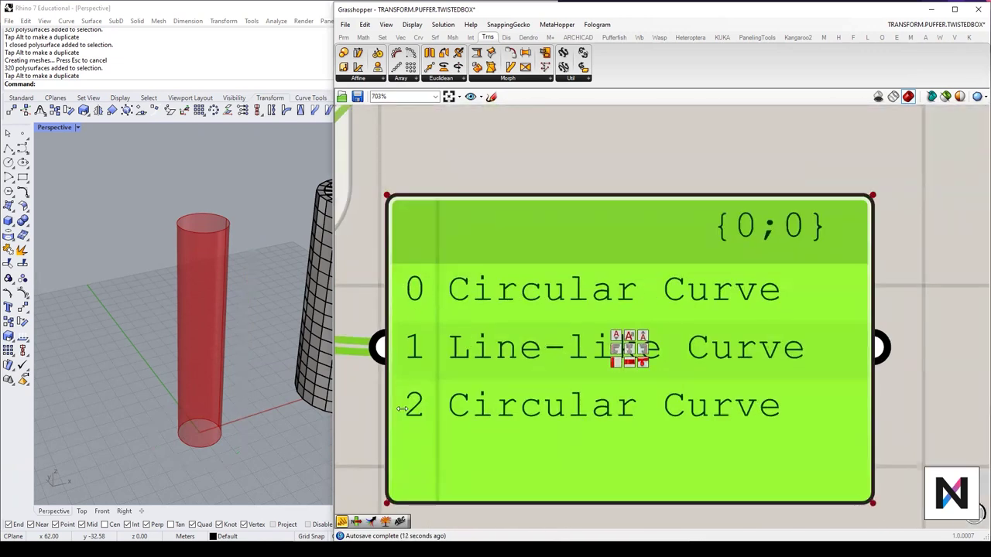
{"action": "scroll", "coordinate": [403, 409], "scroll_direction": "down", "scroll_amount": 9}
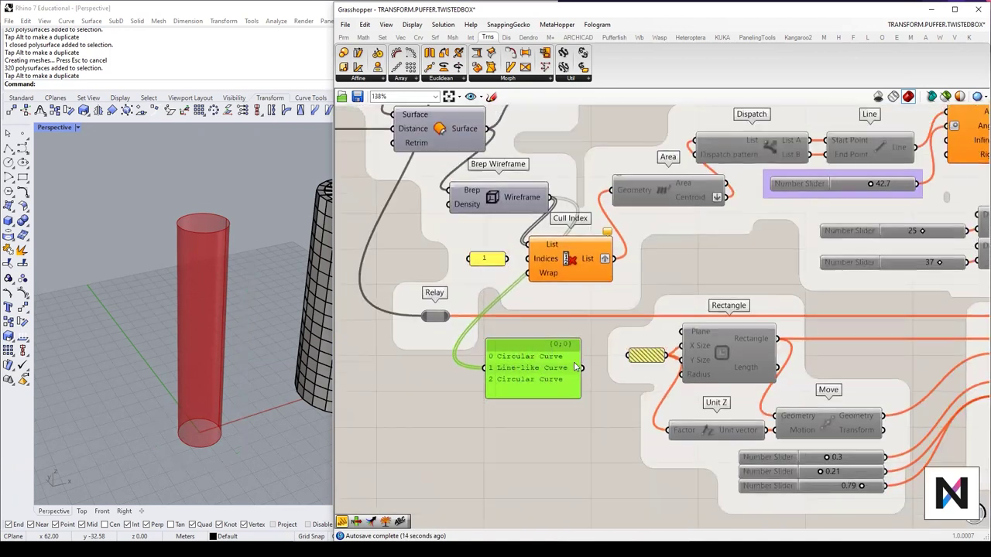
{"action": "key", "text": "Delete"}
Step: Reconnect the panel with value 1 to the Cull Index Indices input and inspect the remaining circles in the viewport
{"action": "left_click_drag", "start_coordinate": [509, 260], "coordinate": [529, 259]}
{"action": "left_click", "coordinate": [578, 260]}
{"action": "right_click_drag", "start_coordinate": [219, 265], "coordinate": [177, 277]}
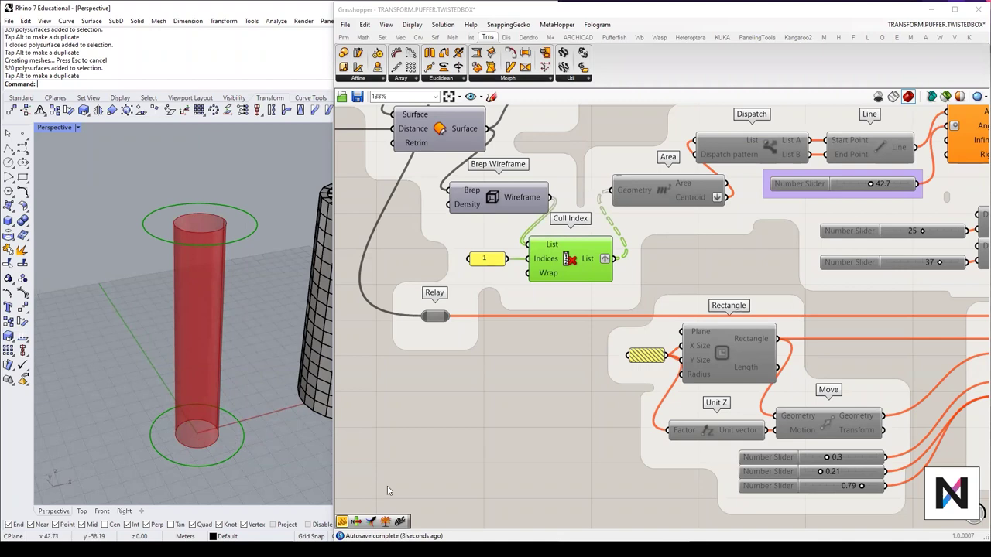
{"action": "right_click_drag", "start_coordinate": [198, 356], "coordinate": [197, 315]}
Step: Enable the Area component fed by Cull Index and turn on its preview to show the circles' centroids
{"action": "right_click_drag", "start_coordinate": [681, 246], "coordinate": [644, 240]}
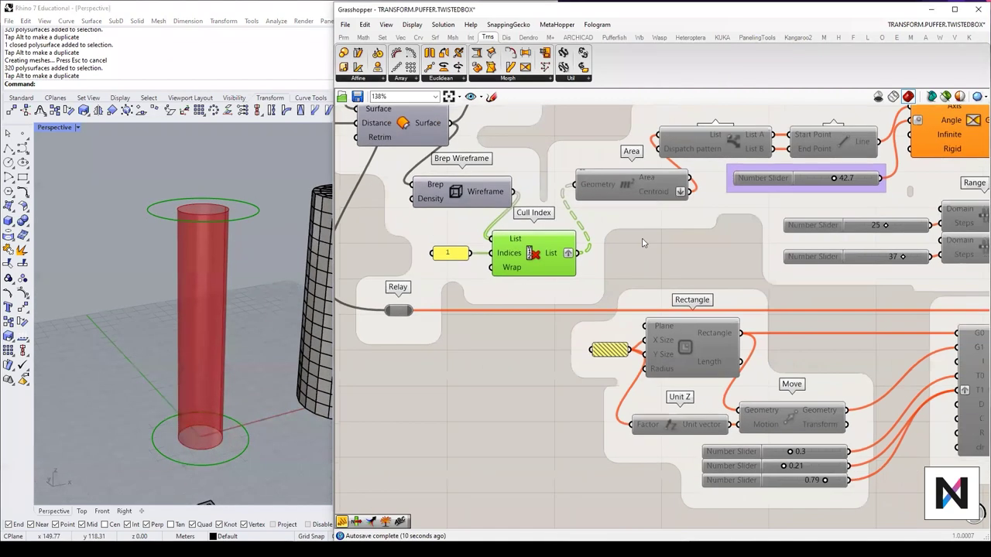
{"action": "left_click", "coordinate": [634, 194]}
{"action": "middle_click", "coordinate": [634, 193]}
{"action": "left_click", "coordinate": [662, 192]}
{"action": "middle_click", "coordinate": [632, 184]}
{"action": "left_click", "coordinate": [652, 167]}
{"action": "mouse_move", "coordinate": [194, 295]}
{"action": "right_mouse_down"}
{"action": "mouse_move", "coordinate": [166, 287]}
{"action": "mouse_move", "coordinate": [216, 274]}
{"action": "mouse_move", "coordinate": [199, 291]}
{"action": "mouse_move", "coordinate": [210, 289]}
{"action": "right_mouse_up"}
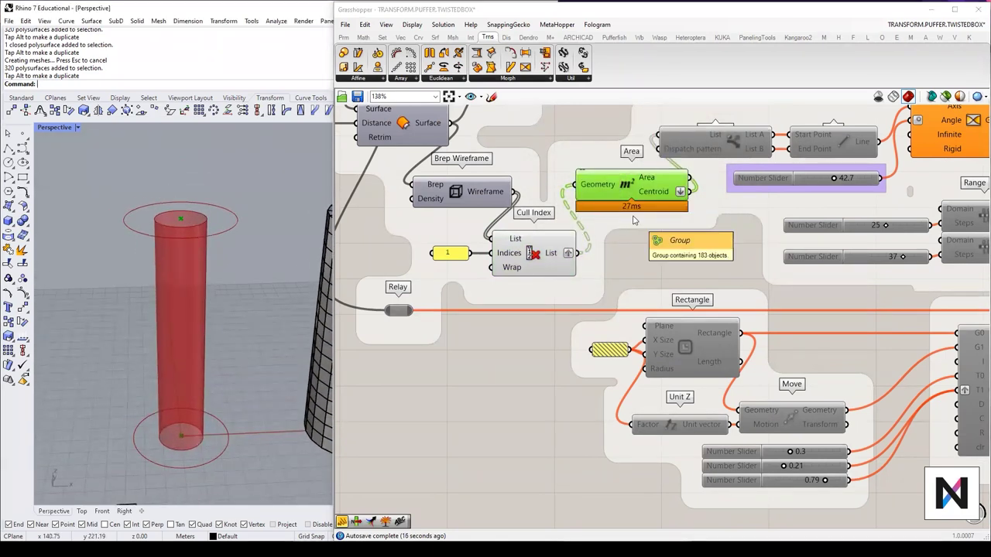
Step: Add a Panel beside Cull Index and connect the grafted List output to it to read the data structure
{"action": "scroll", "coordinate": [648, 170], "scroll_direction": "up", "scroll_amount": 1}
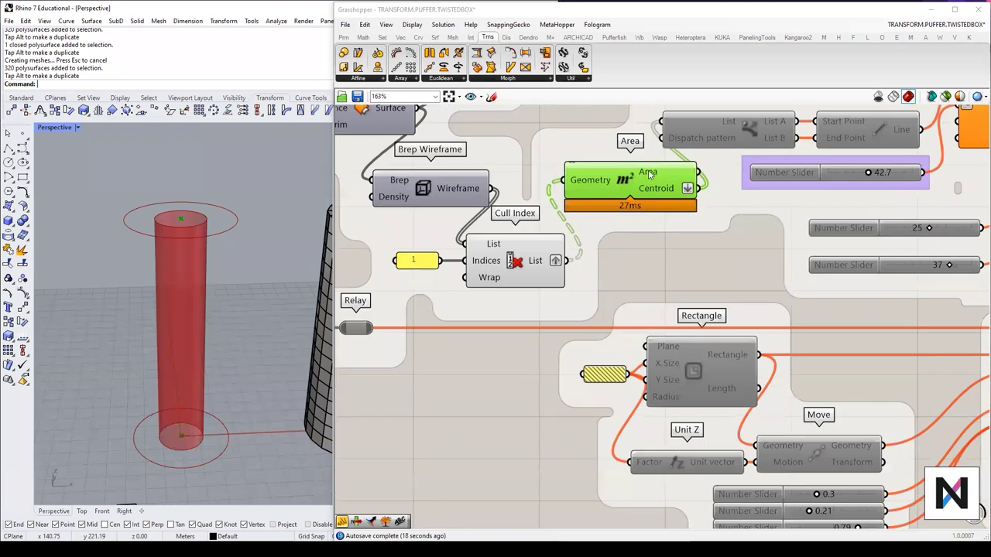
{"action": "scroll", "coordinate": [642, 174], "scroll_direction": "up", "scroll_amount": 1}
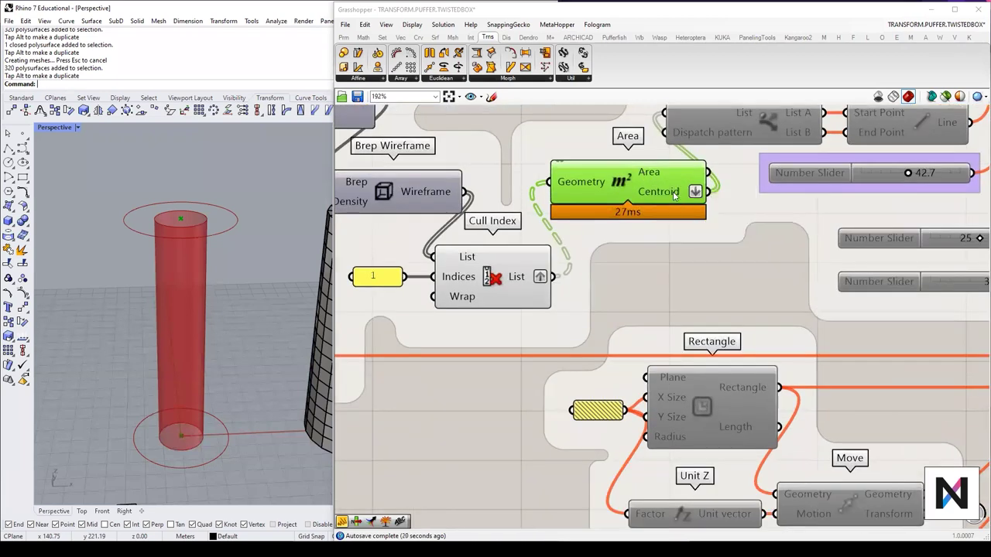
{"action": "scroll", "coordinate": [680, 217], "scroll_direction": "down", "scroll_amount": 2}
{"action": "left_click_drag", "start_coordinate": [708, 165], "coordinate": [712, 165]}
{"action": "left_click_drag", "start_coordinate": [671, 203], "coordinate": [662, 203]}
{"action": "scroll", "coordinate": [614, 278], "scroll_direction": "up", "scroll_amount": 3}
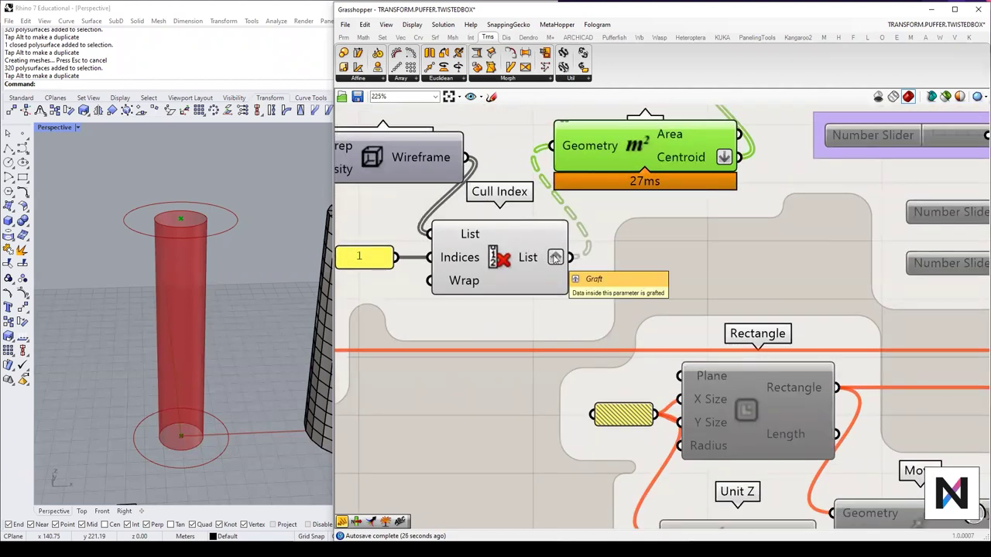
{"action": "double_click", "coordinate": [680, 258]}
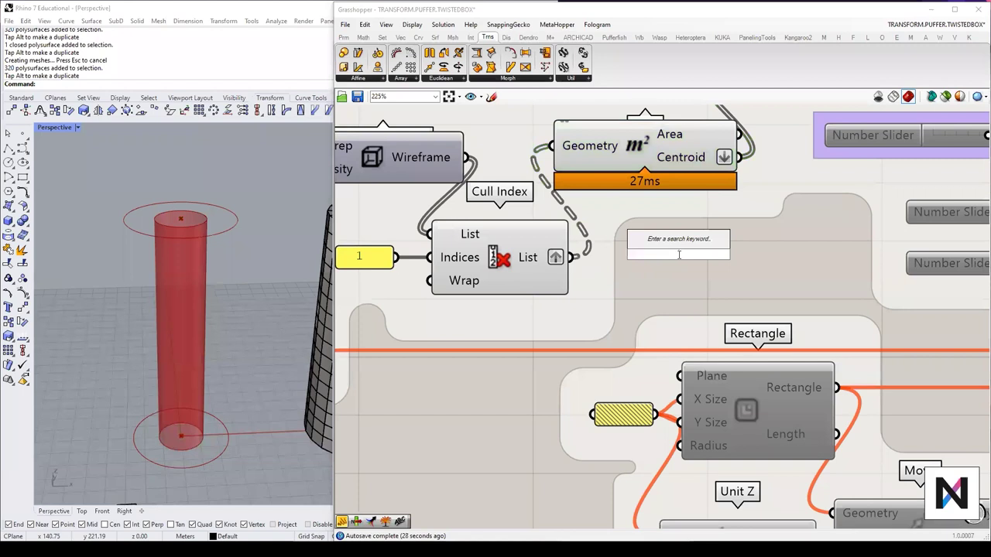
{"action": "type", "text": "panel"}
{"action": "key", "text": "Return"}
{"action": "left_click_drag", "start_coordinate": [579, 264], "coordinate": [688, 262]}
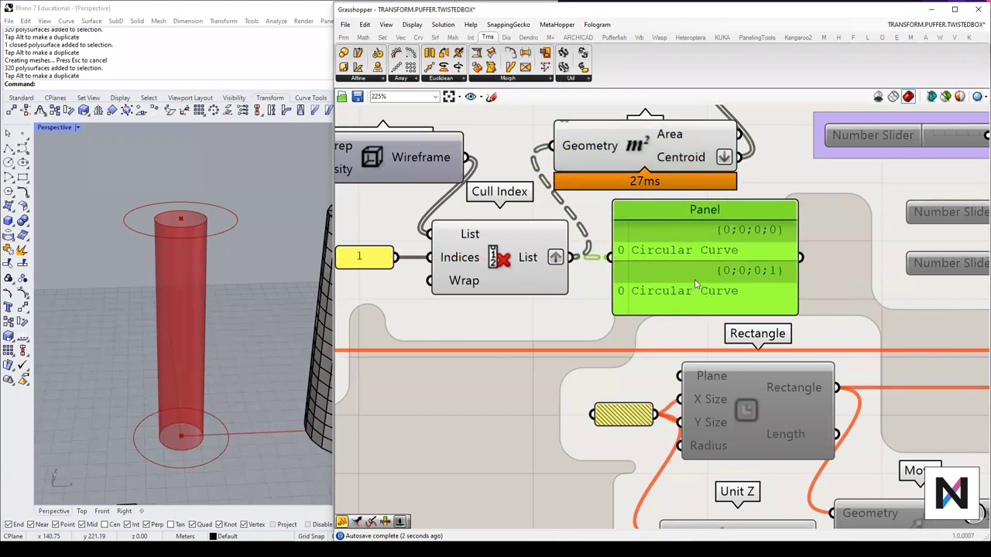
Step: Select the Area component to inspect its Centroid output against the grafted branches in the panel
{"action": "right_click_drag", "start_coordinate": [649, 176], "coordinate": [633, 257]}
{"action": "left_click_drag", "start_coordinate": [637, 230], "coordinate": [638, 226]}
{"action": "left_click_drag", "start_coordinate": [726, 233], "coordinate": [738, 363]}
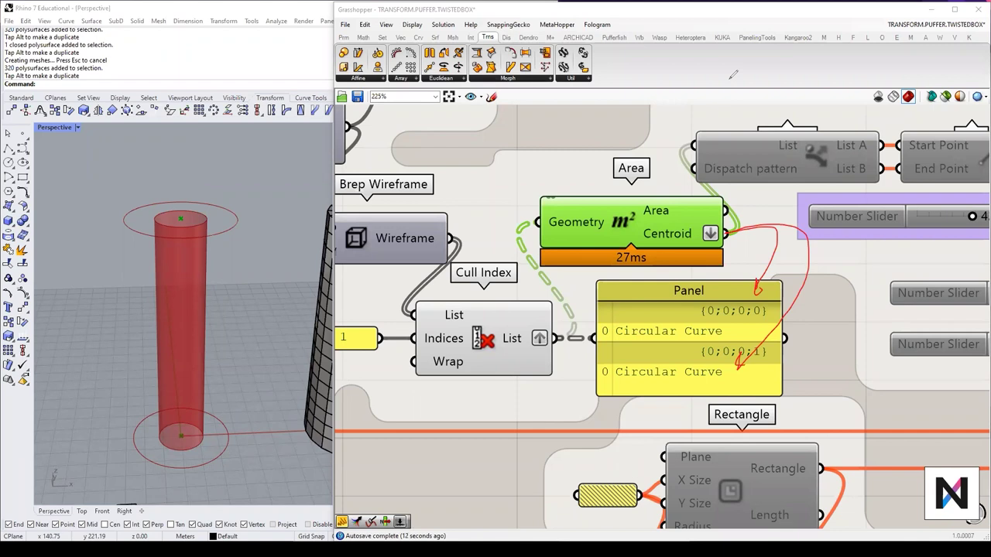
Step: Turn off Graft on the Cull Index List output and shrink the panel beside it to read the ungrafted list structure
{"action": "right_click", "coordinate": [543, 339]}
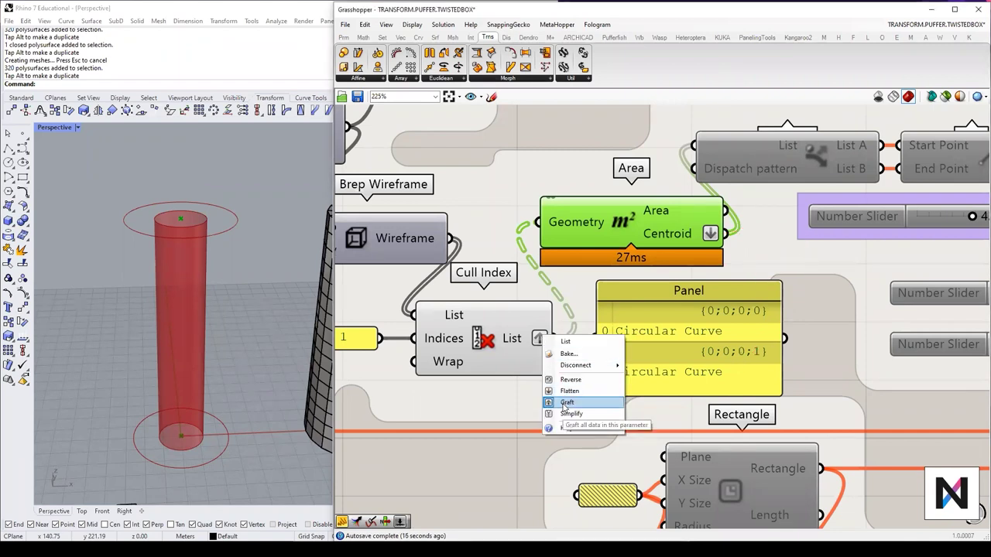
{"action": "left_click", "coordinate": [565, 402]}
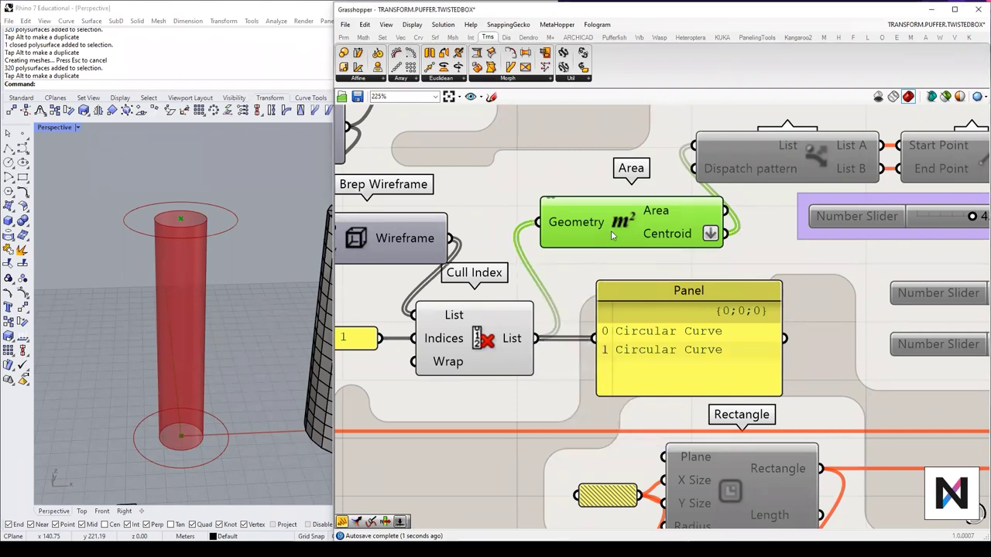
{"action": "left_click_drag", "start_coordinate": [662, 333], "coordinate": [658, 333]}
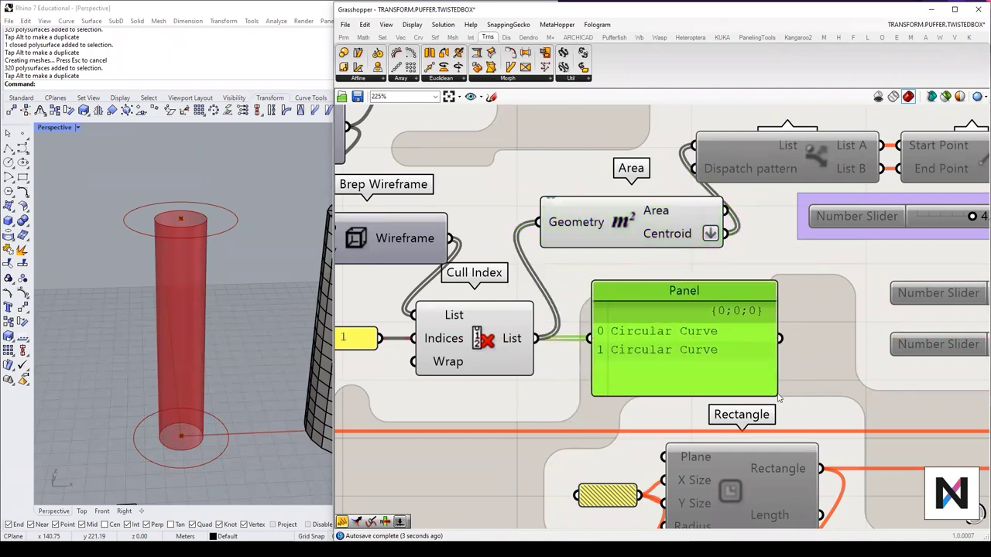
{"action": "left_click_drag", "start_coordinate": [772, 395], "coordinate": [761, 367]}
{"action": "left_click_drag", "start_coordinate": [719, 325], "coordinate": [718, 340]}
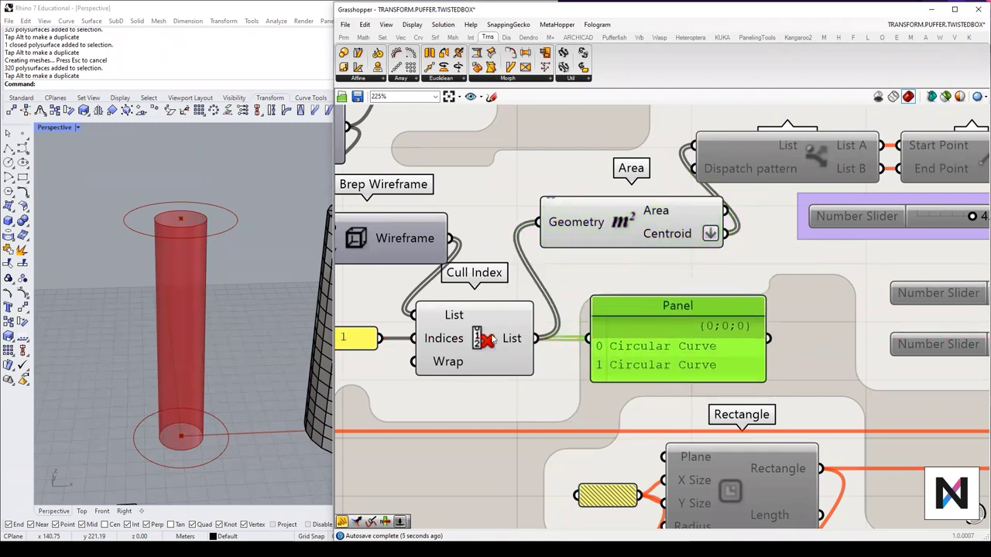
Step: Graft the Cull Index List output again and enlarge the panel until both branches fit
{"action": "right_click", "coordinate": [522, 338]}
{"action": "left_click", "coordinate": [547, 405]}
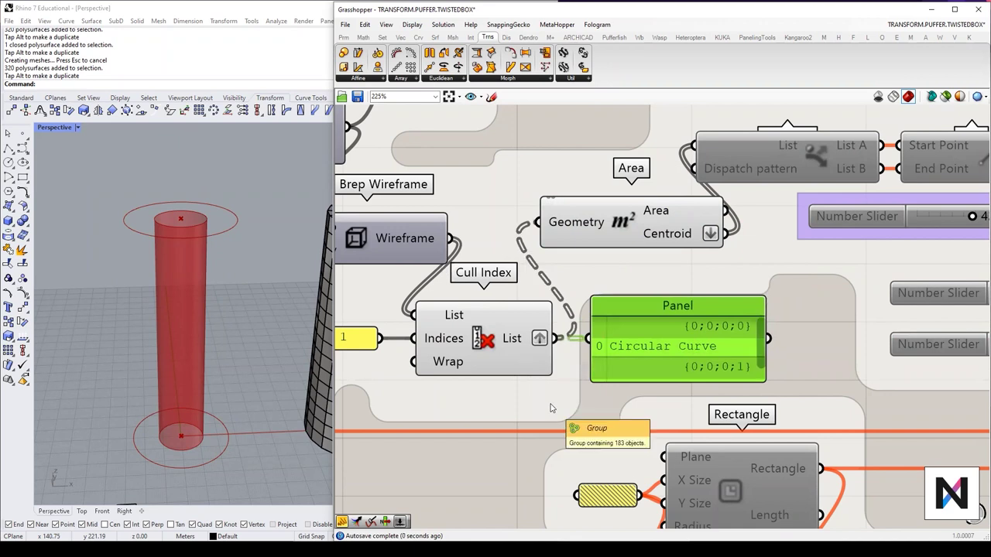
{"action": "left_click_drag", "start_coordinate": [763, 381], "coordinate": [736, 365]}
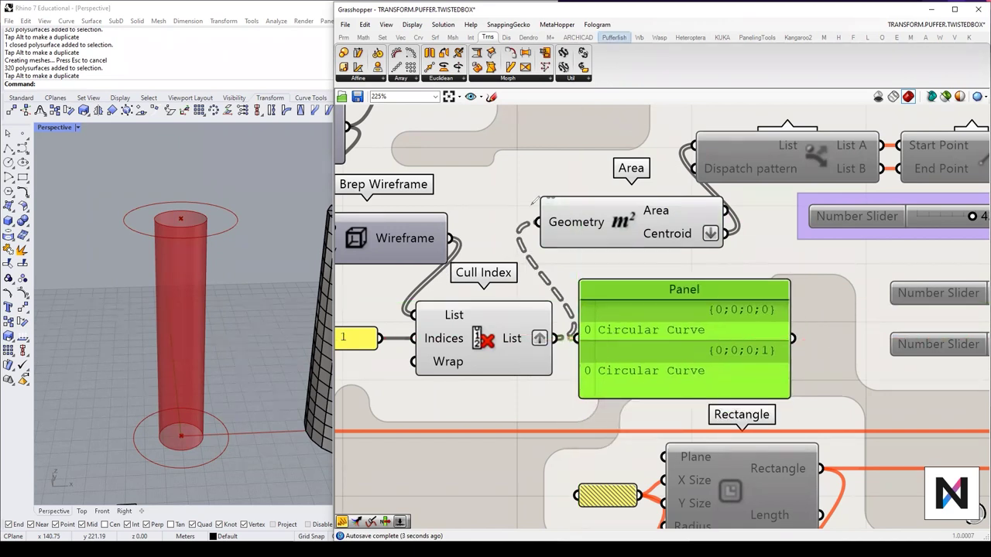
{"action": "left_click_drag", "start_coordinate": [533, 200], "coordinate": [734, 307]}
{"action": "mouse_move", "coordinate": [685, 202]}
{"action": "left_mouse_down"}
{"action": "mouse_move", "coordinate": [748, 373]}
{"action": "mouse_move", "coordinate": [763, 373]}
{"action": "left_mouse_up"}
{"action": "mouse_move", "coordinate": [818, 340]}
{"action": "left_mouse_down"}
{"action": "mouse_move", "coordinate": [864, 327]}
{"action": "mouse_move", "coordinate": [791, 362]}
{"action": "left_mouse_up"}
{"action": "key", "text": "Escape"}
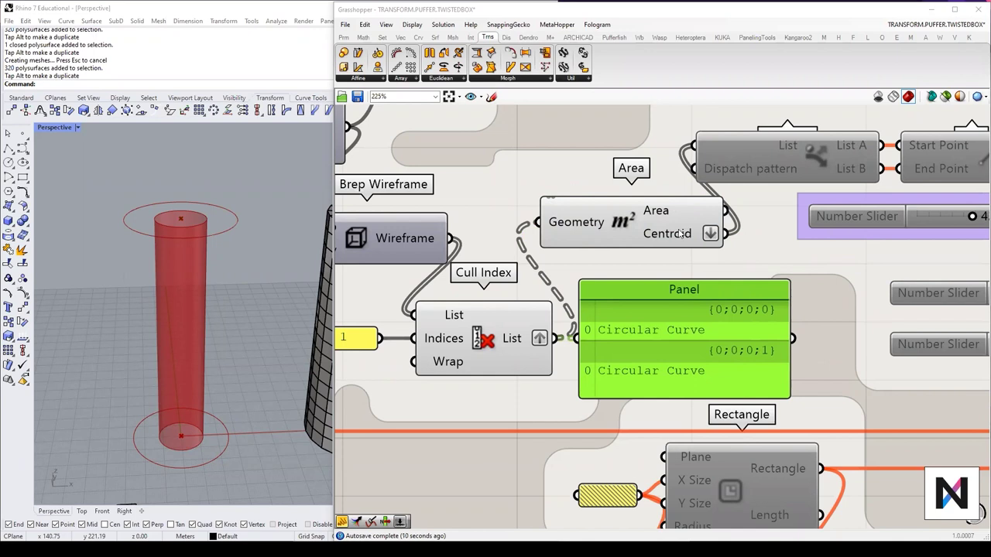
Step: Connect the Area component's Centroid output to the panel and inspect the centroid coordinates and the cylinder's end points in the viewport
{"action": "right_click_drag", "start_coordinate": [735, 249], "coordinate": [653, 238]}
{"action": "left_click_drag", "start_coordinate": [645, 224], "coordinate": [496, 331]}
{"action": "left_click_drag", "start_coordinate": [565, 333], "coordinate": [665, 325]}
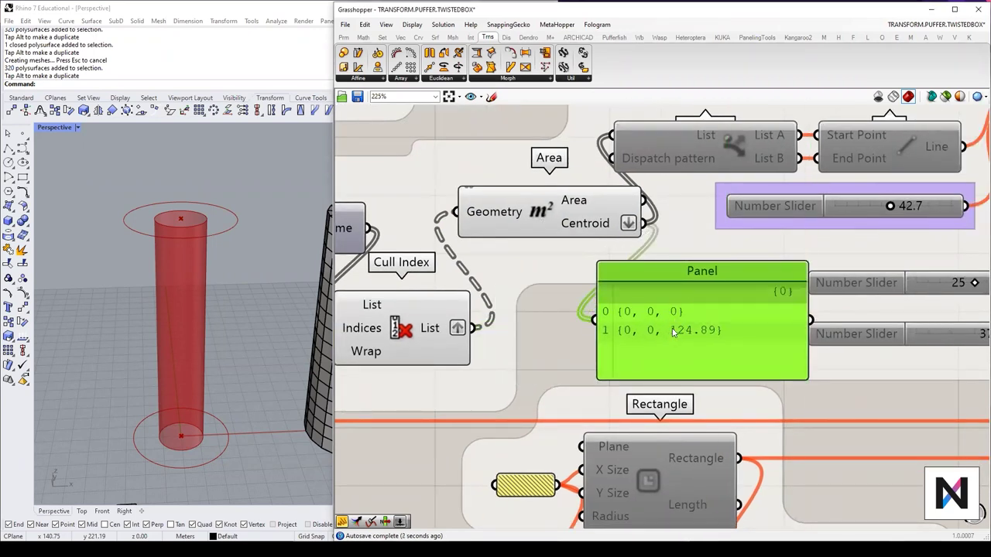
{"action": "scroll", "coordinate": [673, 331], "scroll_direction": "up", "scroll_amount": 5}
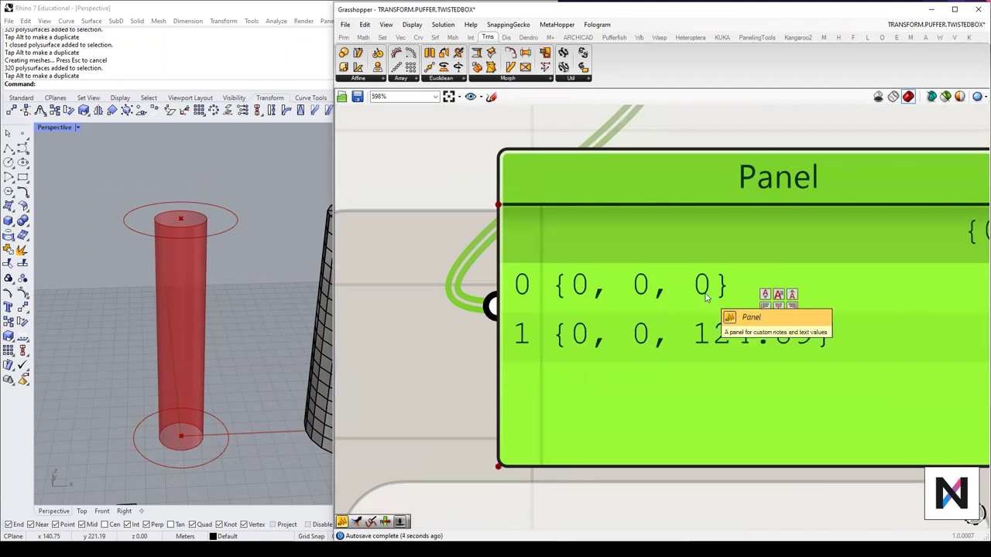
{"action": "scroll", "coordinate": [706, 296], "scroll_direction": "down", "scroll_amount": 5}
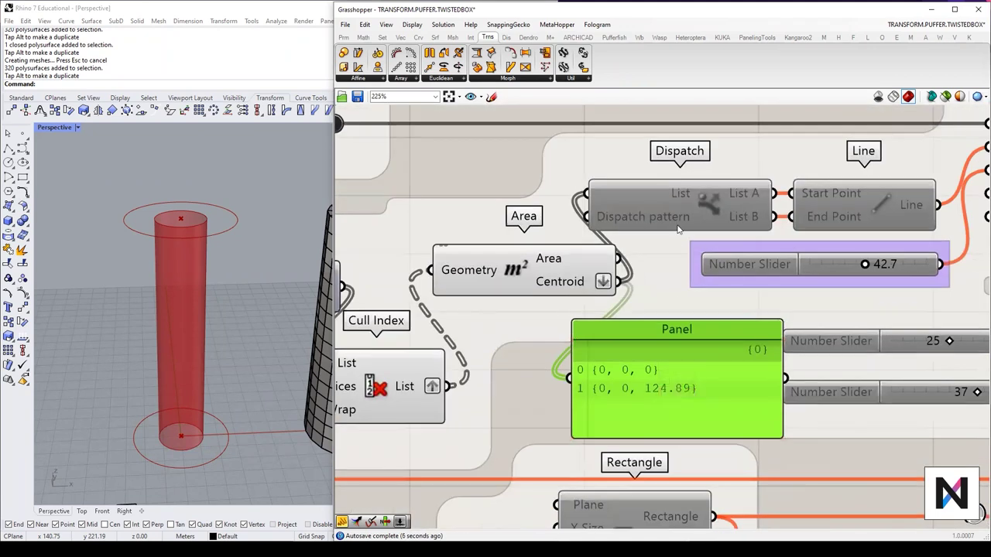
{"action": "right_click_drag", "start_coordinate": [226, 285], "coordinate": [181, 326]}
{"action": "right_click_drag", "start_coordinate": [644, 379], "coordinate": [570, 376]}
Step: Enable the Line component that follows the Dispatch component
{"action": "left_click", "coordinate": [590, 203]}
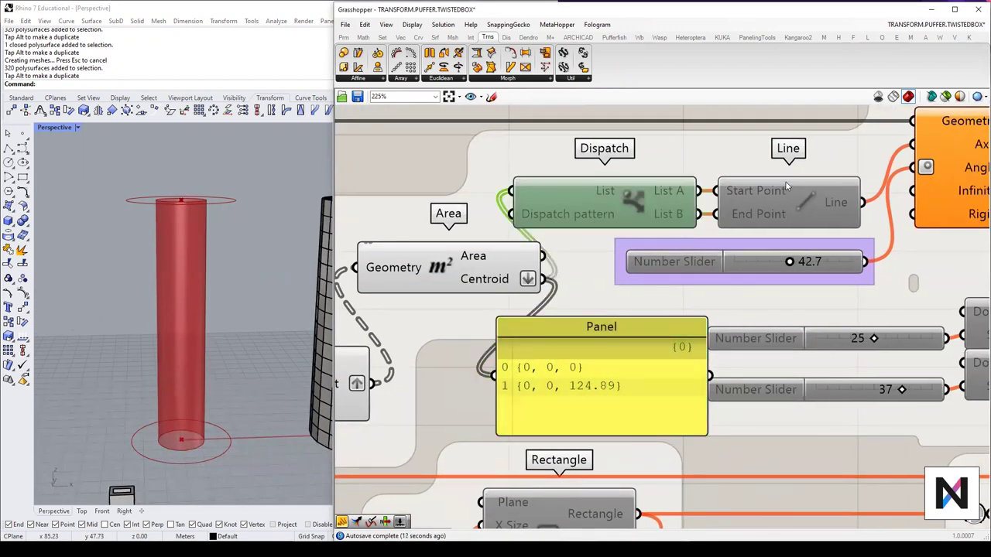
{"action": "left_click_drag", "start_coordinate": [780, 200], "coordinate": [799, 201]}
{"action": "left_click_drag", "start_coordinate": [663, 197], "coordinate": [676, 198]}
{"action": "right_click_drag", "start_coordinate": [801, 203], "coordinate": [744, 231]}
{"action": "left_click", "coordinate": [766, 234]}
{"action": "middle_click", "coordinate": [766, 232]}
{"action": "left_click", "coordinate": [761, 195]}
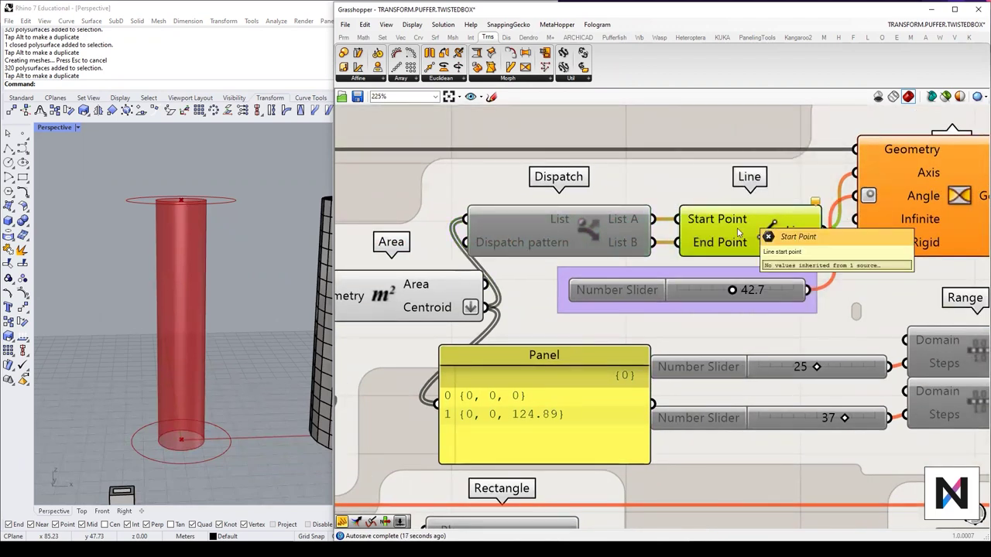
Step: Examine the Line component's Start Point and End Point inputs against the two centroid coordinates in the panel
{"action": "scroll", "coordinate": [737, 232], "scroll_direction": "up", "scroll_amount": 5}
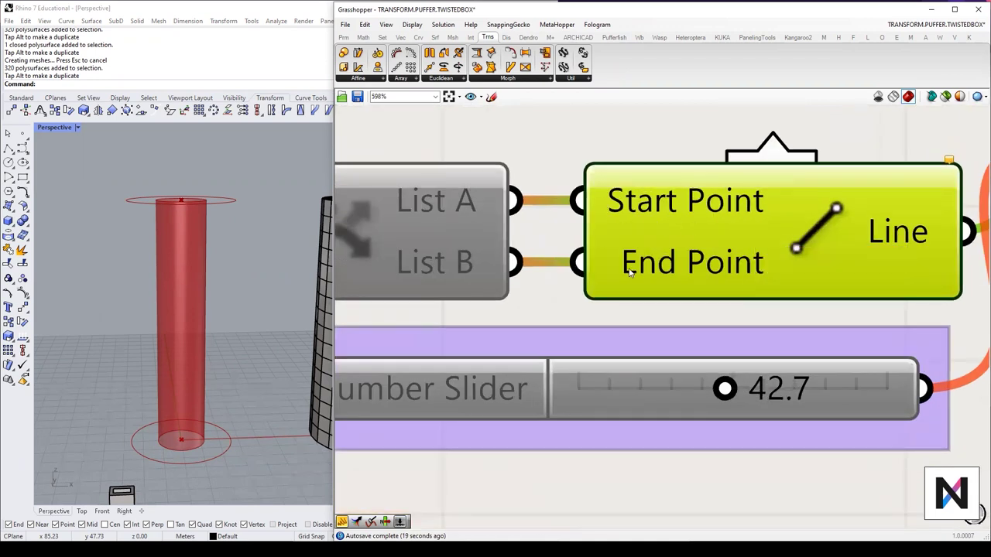
{"action": "scroll", "coordinate": [740, 271], "scroll_direction": "down", "scroll_amount": 5}
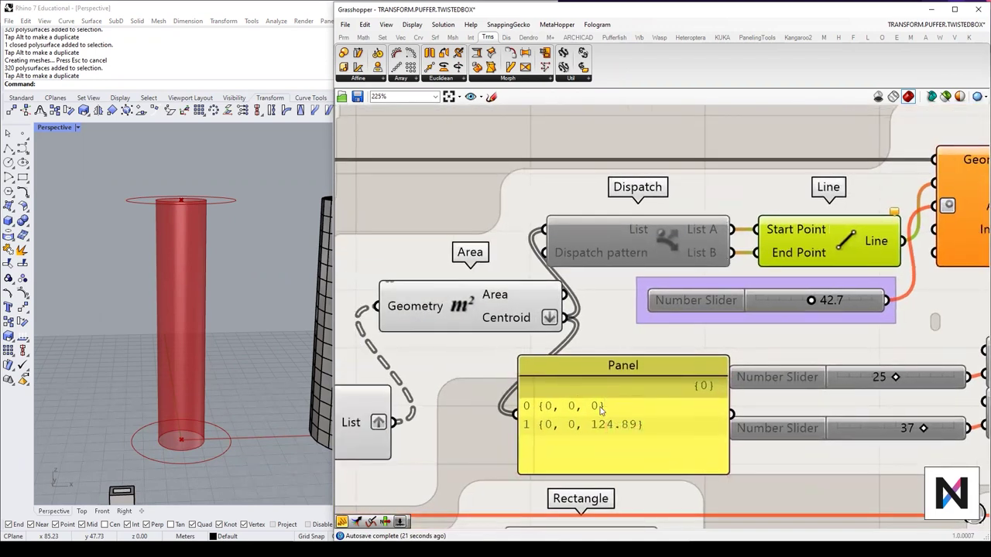
{"action": "left_click", "coordinate": [648, 377]}
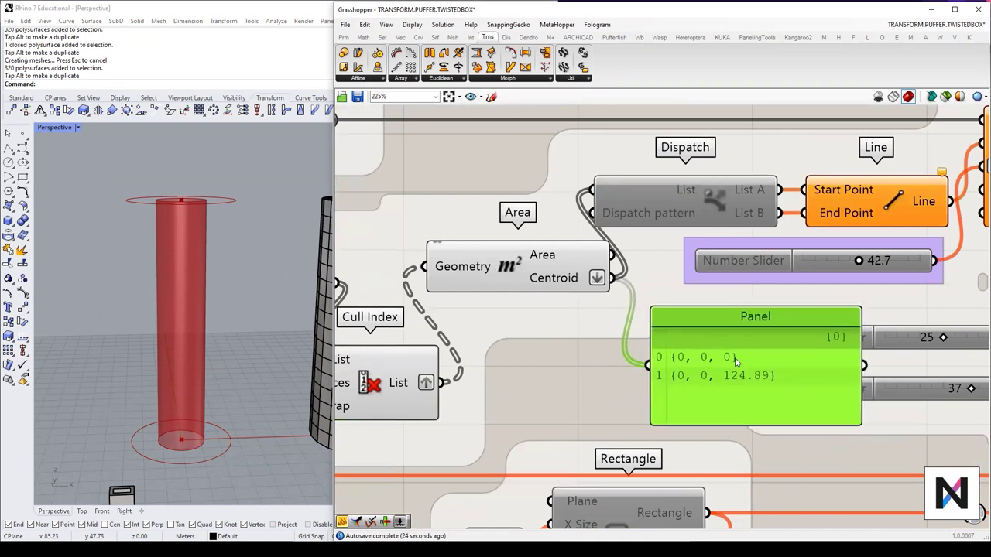
{"action": "scroll", "coordinate": [695, 384], "scroll_direction": "up", "scroll_amount": 2}
{"action": "scroll", "coordinate": [674, 325], "scroll_direction": "up", "scroll_amount": 1}
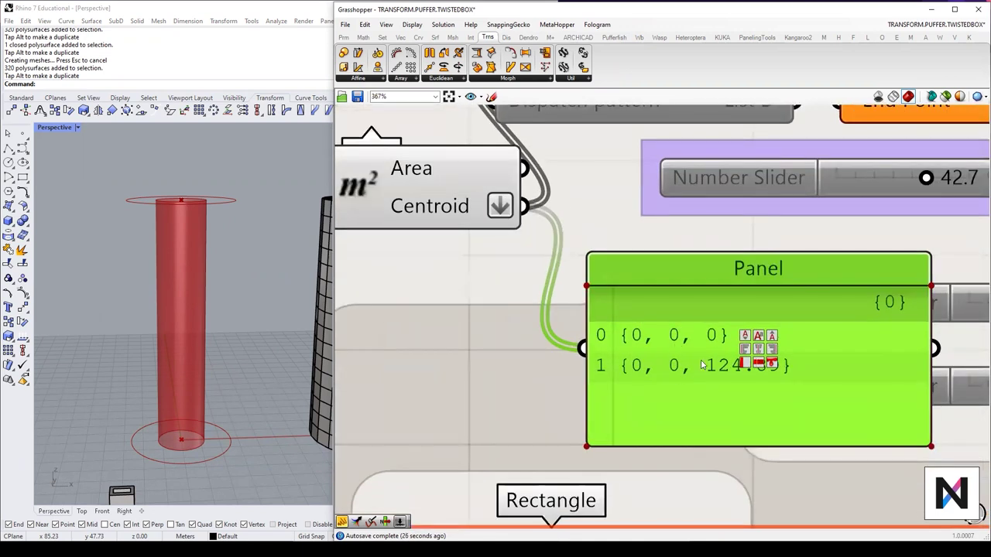
{"action": "scroll", "coordinate": [793, 348], "scroll_direction": "down", "scroll_amount": 2}
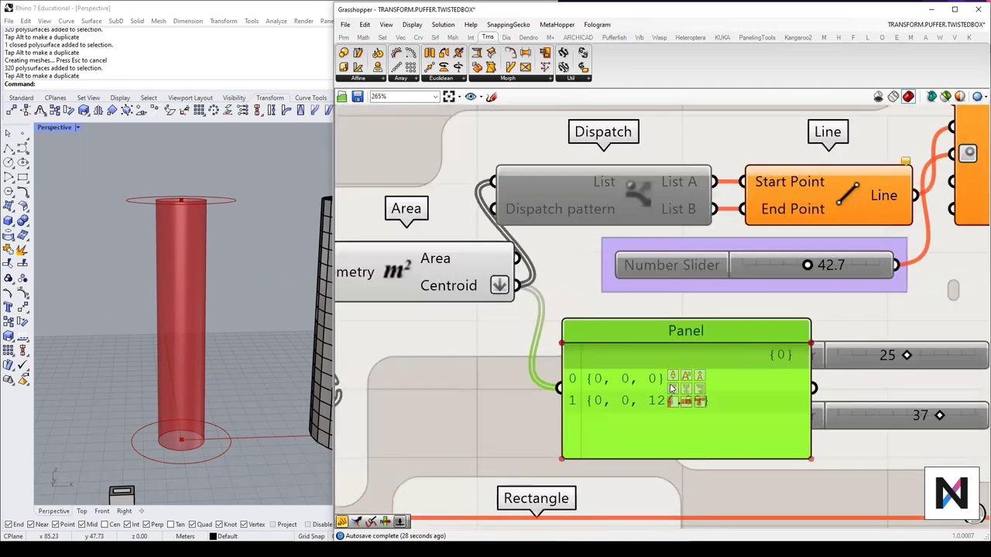
{"action": "scroll", "coordinate": [662, 442], "scroll_direction": "up", "scroll_amount": 1}
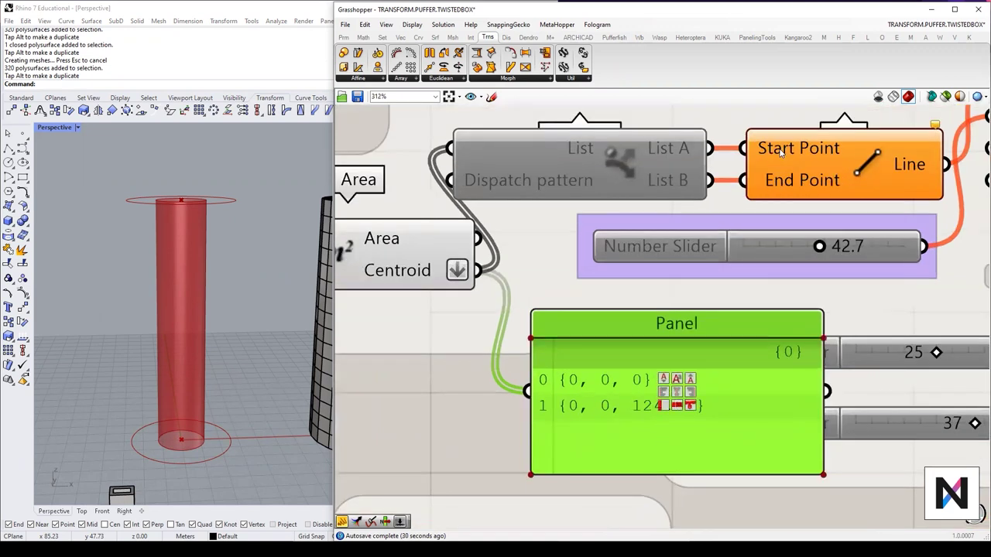
{"action": "left_click", "coordinate": [781, 154]}
Step: Delete the centroid panel and enable the Dispatch component that feeds the Line
{"action": "left_click", "coordinate": [718, 352]}
{"action": "key", "text": "Delete"}
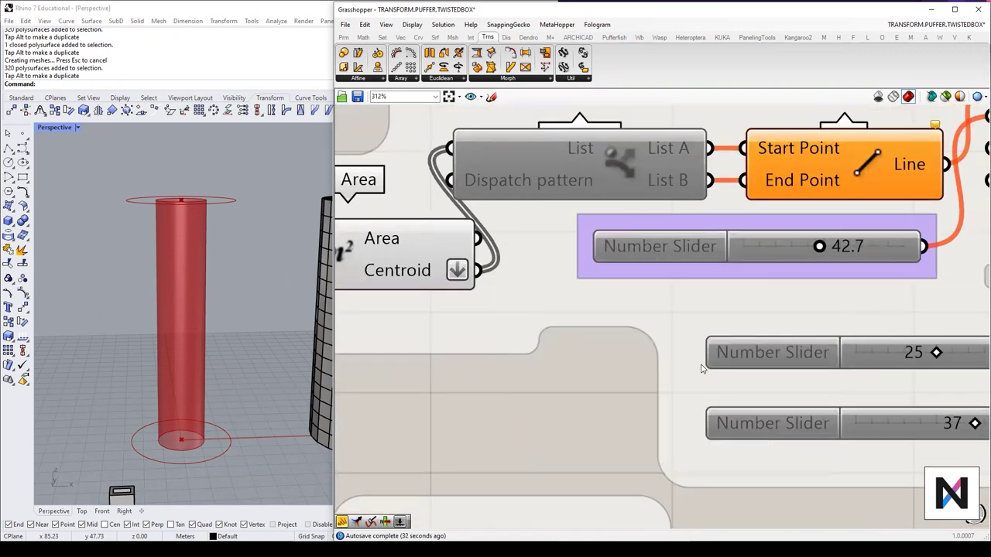
{"action": "scroll", "coordinate": [670, 292], "scroll_direction": "down", "scroll_amount": 2}
{"action": "left_click", "coordinate": [650, 275]}
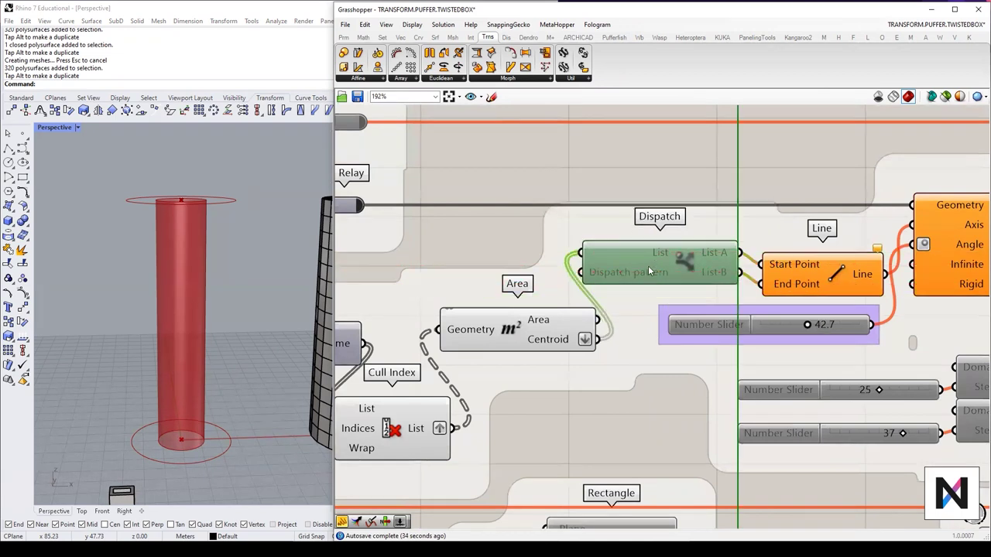
{"action": "middle_click", "coordinate": [654, 271]}
{"action": "left_click", "coordinate": [682, 275]}
{"action": "scroll", "coordinate": [690, 276], "scroll_direction": "up", "scroll_amount": 3}
{"action": "middle_click", "coordinate": [659, 279]}
{"action": "left_click", "coordinate": [664, 281]}
{"action": "scroll", "coordinate": [665, 282], "scroll_direction": "down", "scroll_amount": 1}
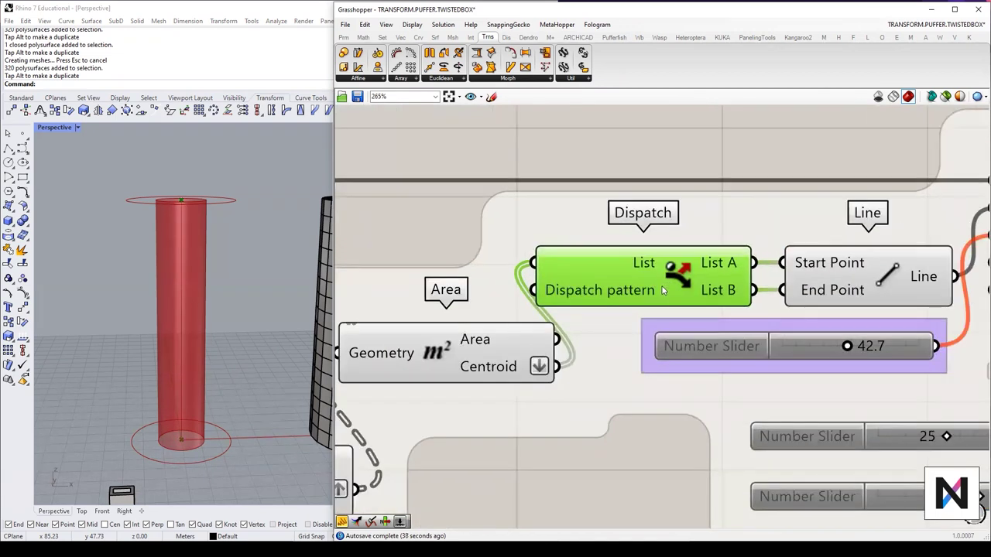
Step: Add a new Panel below Dispatch and connect the Area component's Centroid output to it
{"action": "double_click", "coordinate": [585, 492]}
{"action": "type", "text": "//"}
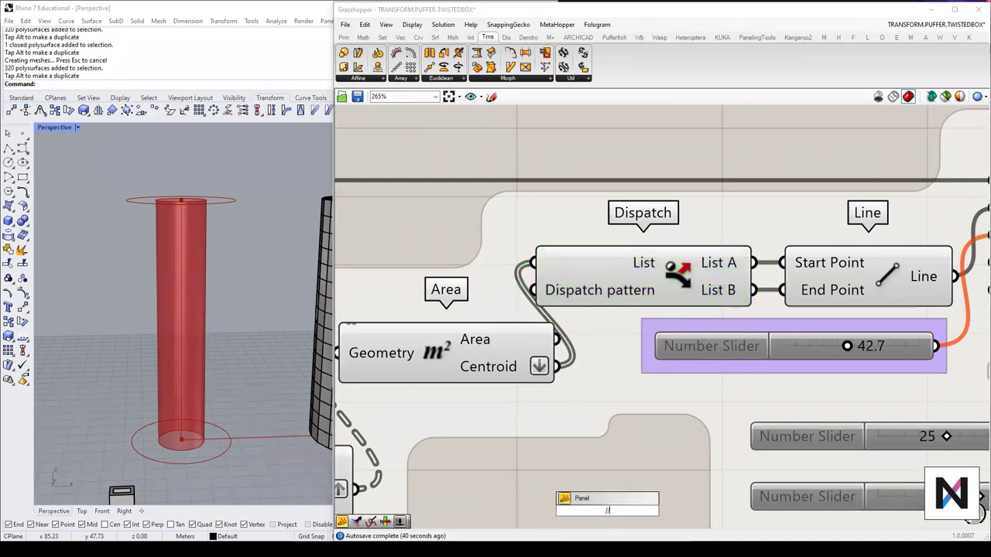
{"action": "key", "text": "Return"}
{"action": "left_click_drag", "start_coordinate": [686, 458], "coordinate": [781, 391]}
{"action": "left_click_drag", "start_coordinate": [557, 366], "coordinate": [594, 441]}
{"action": "right_click_drag", "start_coordinate": [708, 454], "coordinate": [686, 388]}
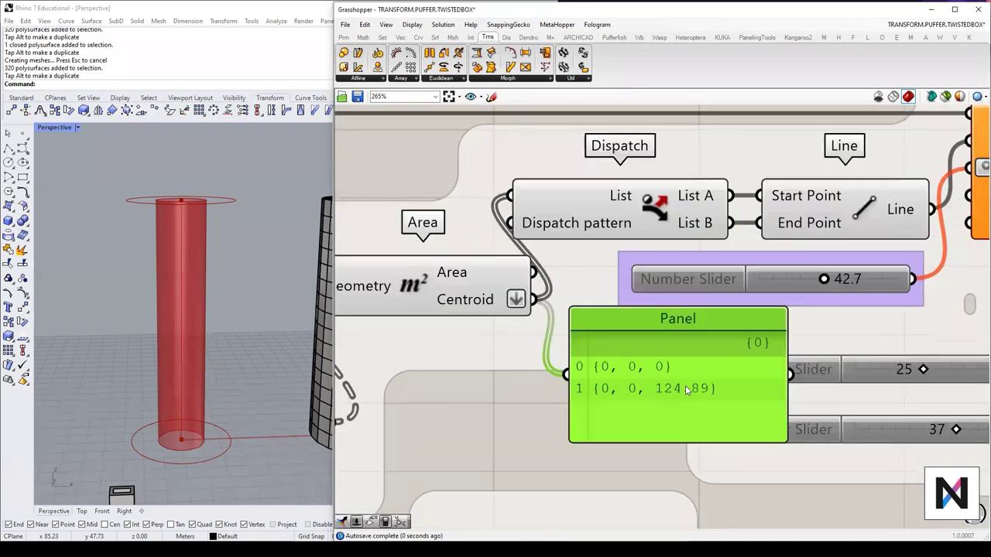
{"action": "left_click_drag", "start_coordinate": [685, 385], "coordinate": [667, 395]}
{"action": "left_click_drag", "start_coordinate": [731, 356], "coordinate": [726, 373]}
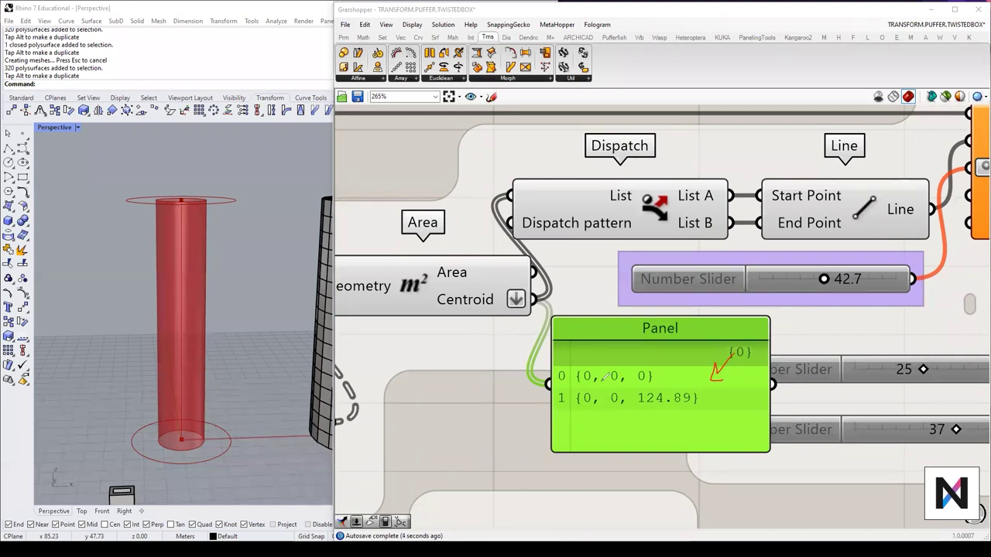
{"action": "mouse_move", "coordinate": [554, 380]}
{"action": "left_mouse_down"}
{"action": "mouse_move", "coordinate": [674, 384]}
{"action": "mouse_move", "coordinate": [596, 356]}
{"action": "mouse_move", "coordinate": [569, 370]}
{"action": "mouse_move", "coordinate": [523, 269]}
{"action": "mouse_move", "coordinate": [517, 301]}
{"action": "left_mouse_up"}
{"action": "mouse_move", "coordinate": [554, 392]}
{"action": "left_mouse_down"}
{"action": "mouse_move", "coordinate": [701, 378]}
{"action": "mouse_move", "coordinate": [573, 391]}
{"action": "left_mouse_up"}
{"action": "mouse_move", "coordinate": [689, 399]}
{"action": "left_mouse_down"}
{"action": "mouse_move", "coordinate": [788, 341]}
{"action": "mouse_move", "coordinate": [803, 361]}
{"action": "left_mouse_up"}
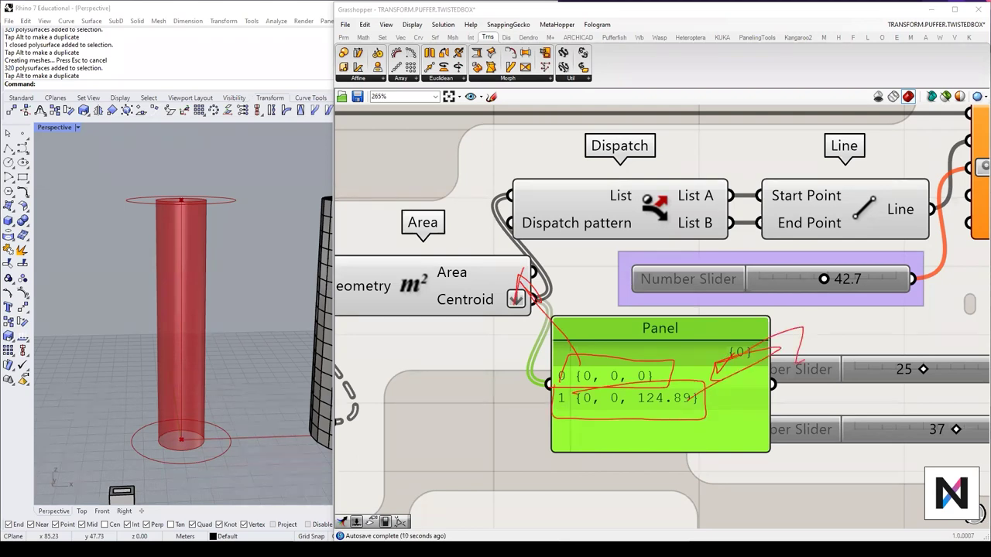
{"action": "mouse_move", "coordinate": [579, 424]}
{"action": "left_mouse_down"}
{"action": "mouse_move", "coordinate": [618, 426]}
{"action": "mouse_move", "coordinate": [484, 341]}
{"action": "mouse_move", "coordinate": [491, 366]}
{"action": "left_mouse_up"}
{"action": "mouse_move", "coordinate": [569, 439]}
{"action": "left_mouse_down"}
{"action": "mouse_move", "coordinate": [577, 461]}
{"action": "mouse_move", "coordinate": [753, 438]}
{"action": "mouse_move", "coordinate": [877, 391]}
{"action": "left_mouse_up"}
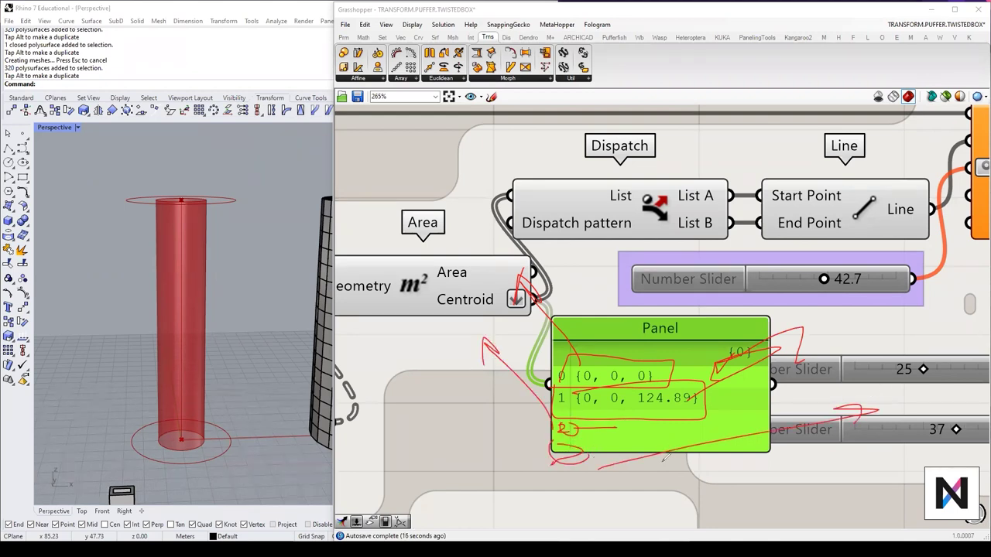
{"action": "left_click_drag", "start_coordinate": [671, 477], "coordinate": [670, 494]}
{"action": "left_click_drag", "start_coordinate": [663, 495], "coordinate": [675, 497]}
{"action": "key", "text": "Escape"}
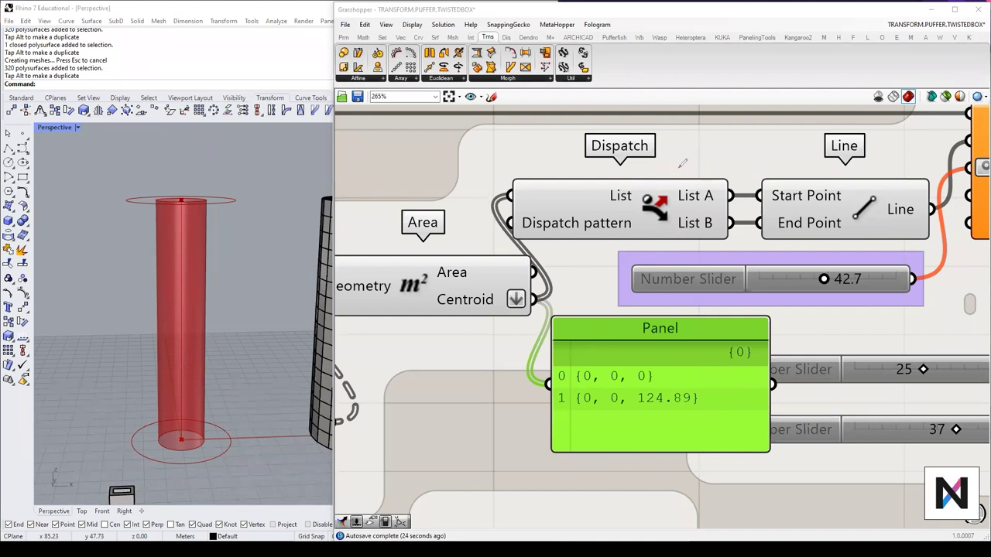
Step: Select Dispatch and examine its Dispatch pattern input and its List A and List B outputs against the centroid indices in the panel
{"action": "left_click", "coordinate": [584, 222]}
{"action": "scroll", "coordinate": [604, 206], "scroll_direction": "up", "scroll_amount": 5}
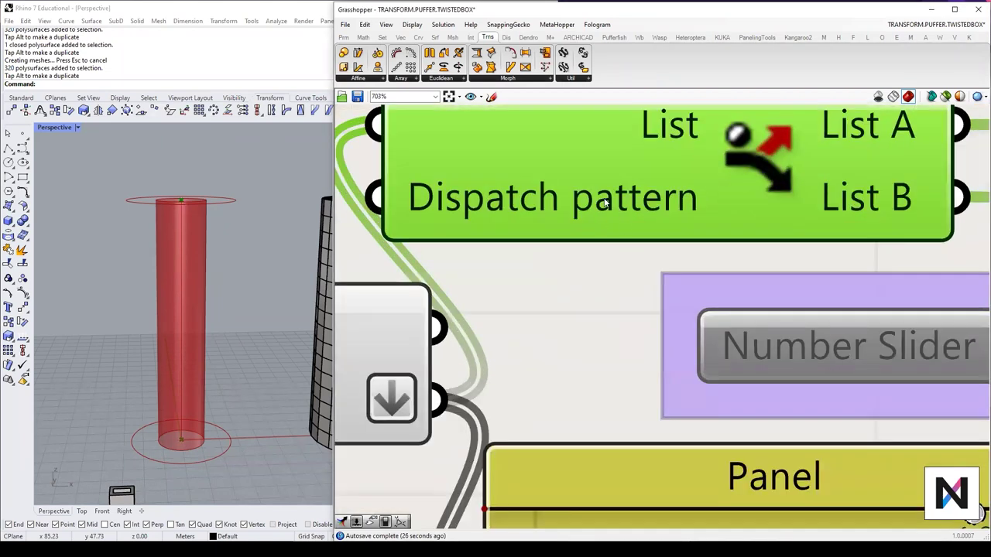
{"action": "scroll", "coordinate": [491, 214], "scroll_direction": "down", "scroll_amount": 3}
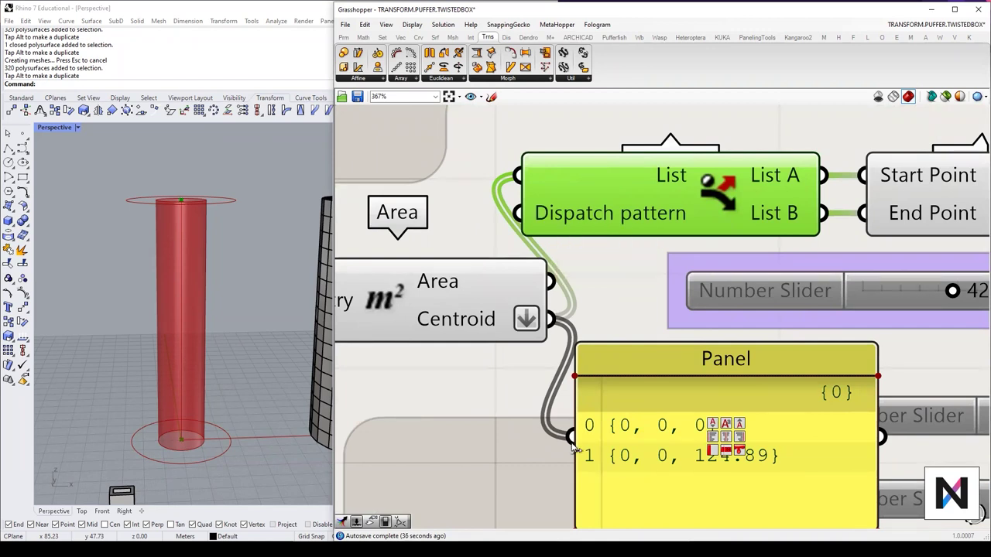
{"action": "right_click_drag", "start_coordinate": [641, 373], "coordinate": [522, 272]}
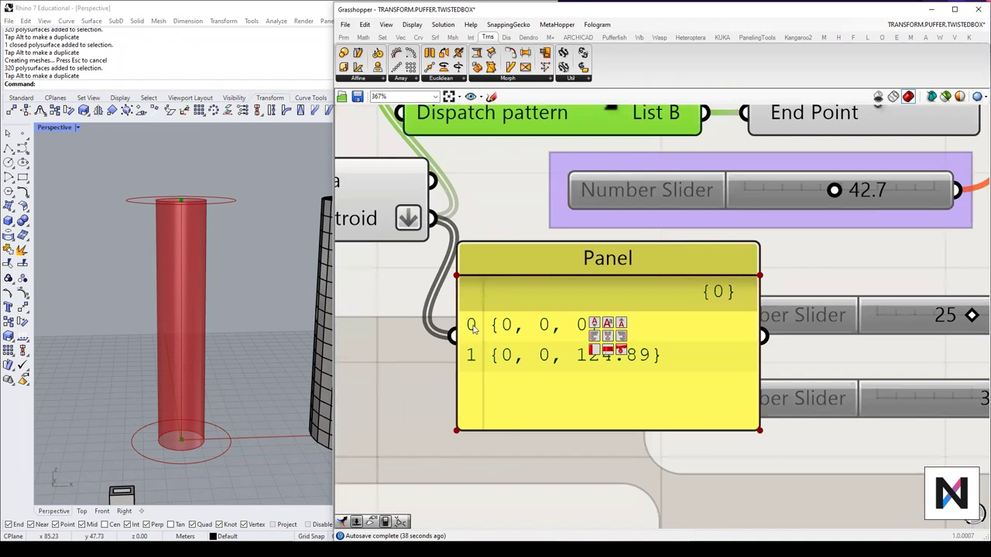
{"action": "right_click_drag", "start_coordinate": [474, 330], "coordinate": [494, 313]}
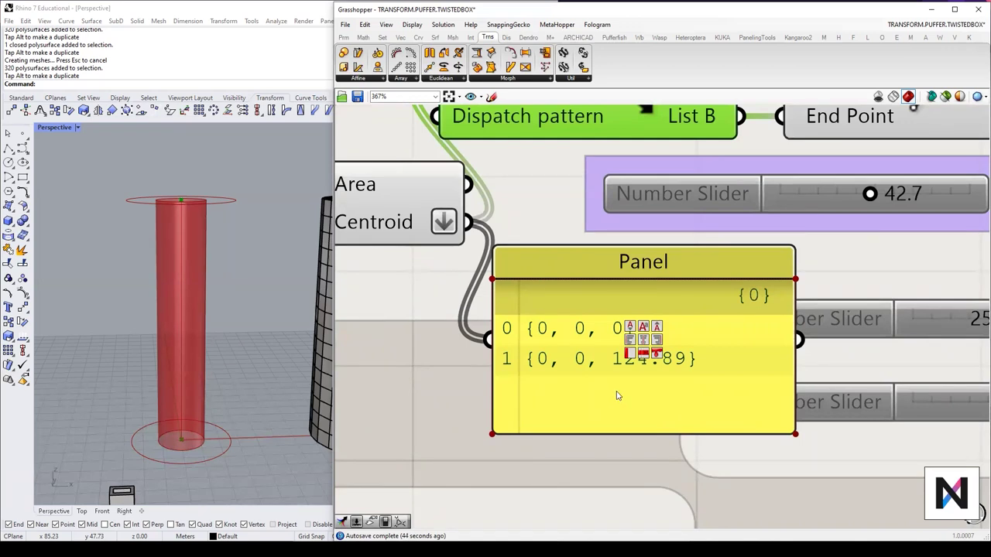
{"action": "scroll", "coordinate": [669, 308], "scroll_direction": "down", "scroll_amount": 2}
{"action": "right_click_drag", "start_coordinate": [668, 312], "coordinate": [634, 409]}
{"action": "left_click_drag", "start_coordinate": [589, 247], "coordinate": [587, 244]}
{"action": "right_click_drag", "start_coordinate": [683, 250], "coordinate": [641, 250]}
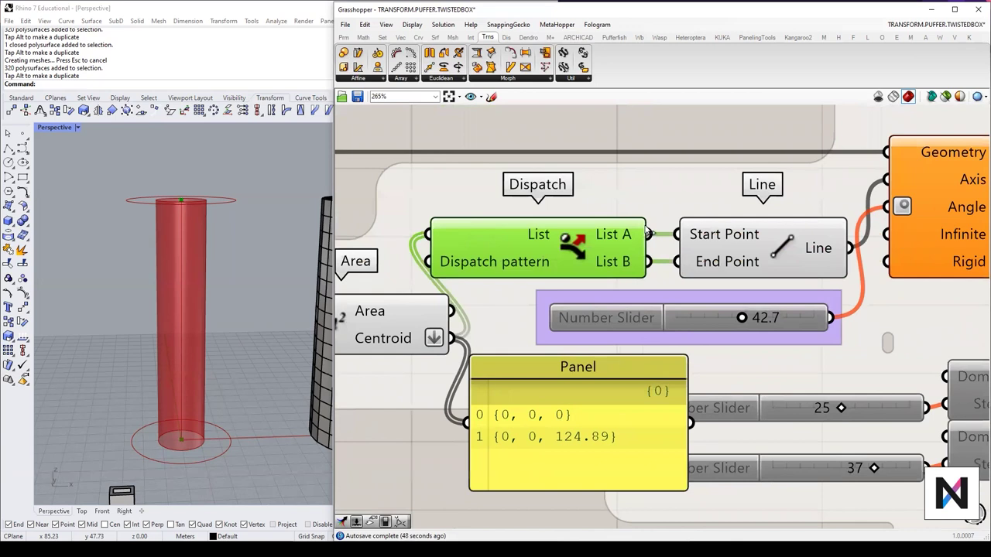
Step: Add a List Item component above Dispatch and connect the Area component's Centroid output to its List input
{"action": "mouse_move", "coordinate": [627, 237]}
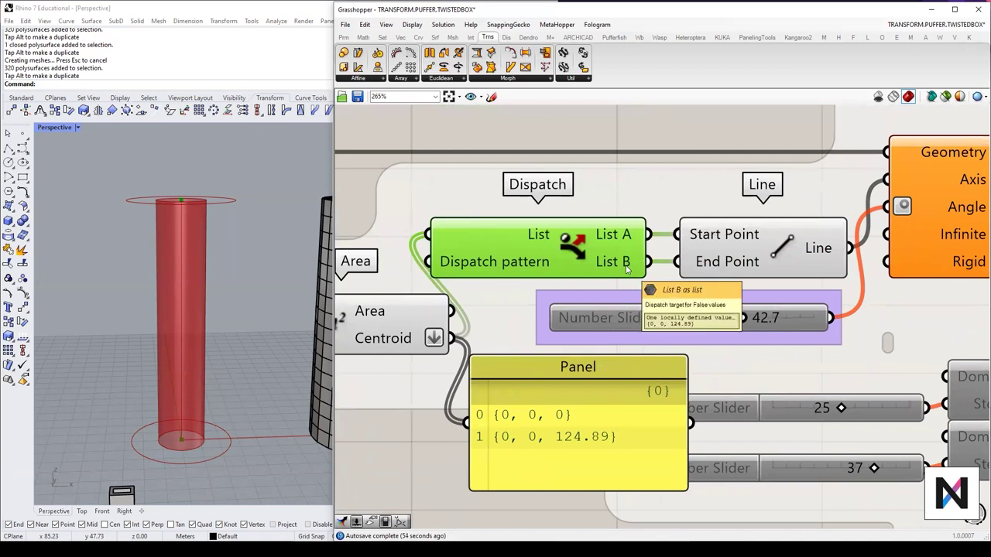
{"action": "left_click_drag", "start_coordinate": [764, 243], "coordinate": [757, 241]}
{"action": "scroll", "coordinate": [757, 241], "scroll_direction": "down", "scroll_amount": 2}
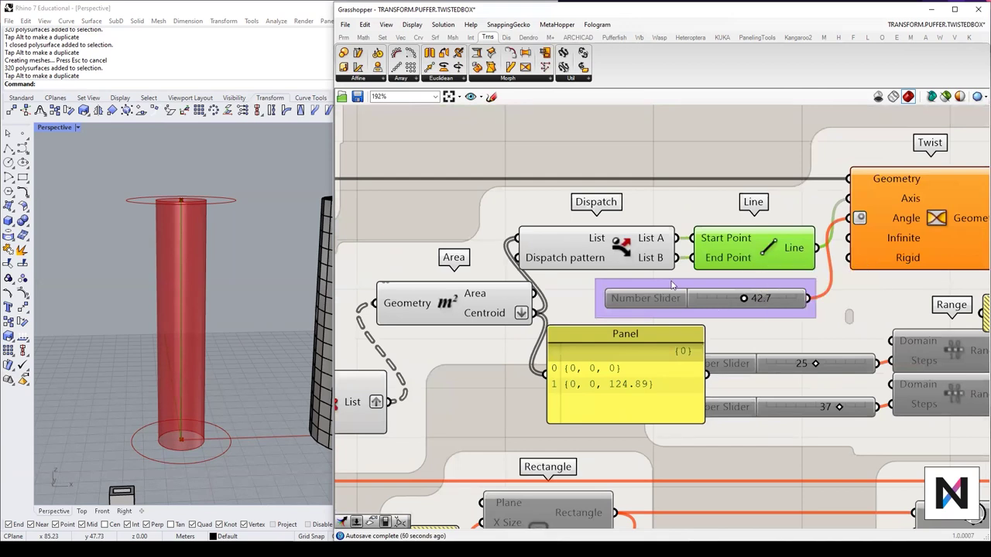
{"action": "right_click_drag", "start_coordinate": [624, 257], "coordinate": [633, 284]}
{"action": "double_click", "coordinate": [588, 172]}
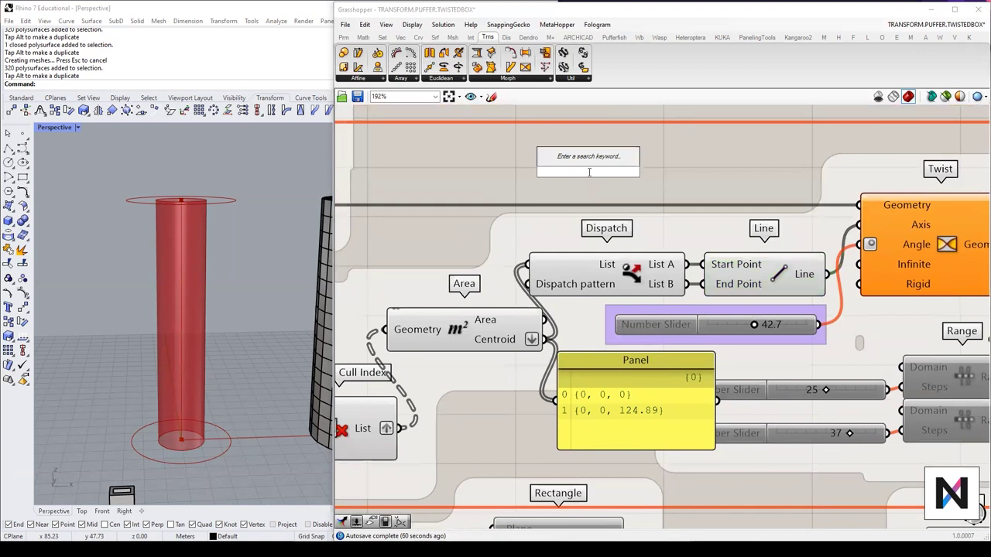
{"action": "type", "text": "list item"}
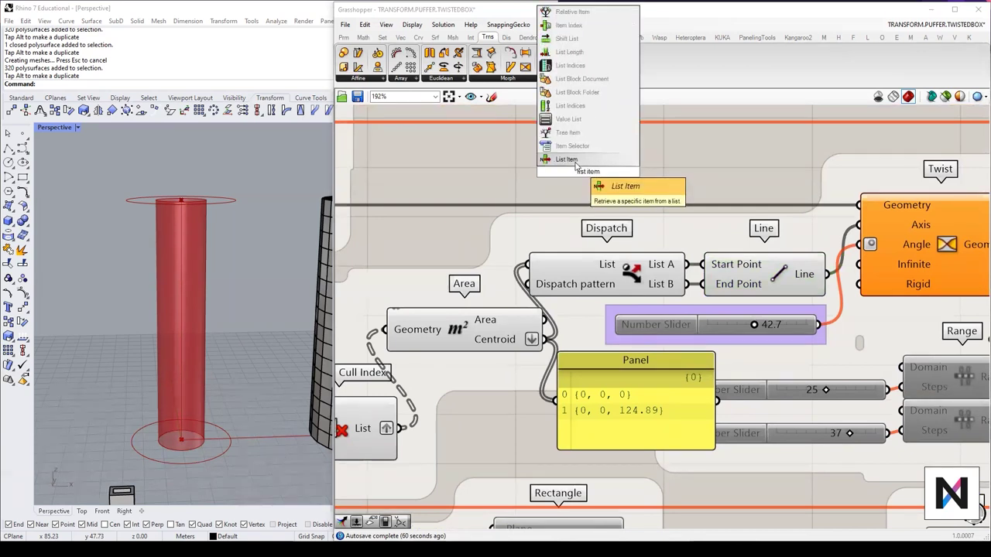
{"action": "key", "text": "Return"}
{"action": "left_click_drag", "start_coordinate": [544, 337], "coordinate": [564, 155]}
{"action": "left_click_drag", "start_coordinate": [626, 171], "coordinate": [617, 163]}
{"action": "right_click_drag", "start_coordinate": [642, 160], "coordinate": [615, 190]}
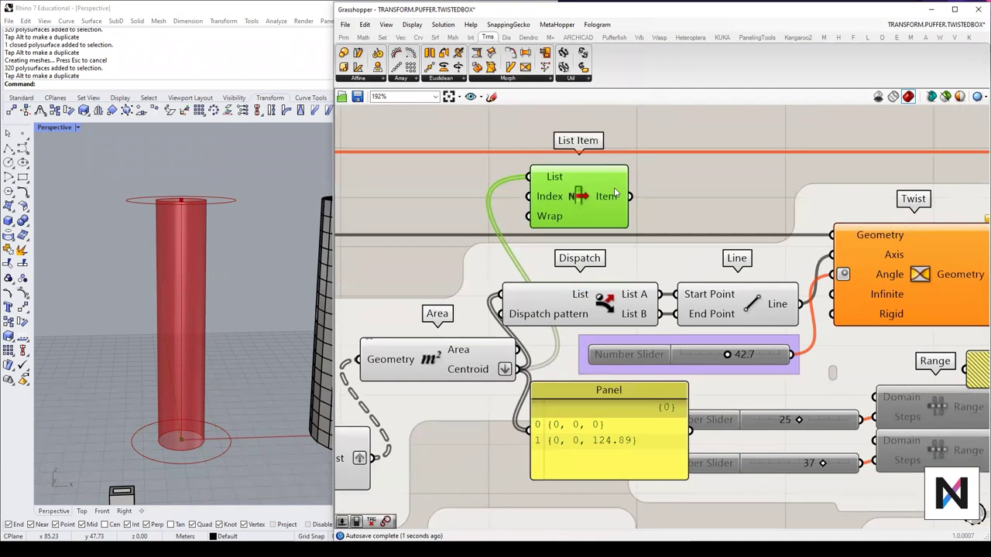
Step: Add a +1 output to the List Item component
{"action": "scroll", "coordinate": [185, 430], "scroll_direction": "up", "scroll_amount": 14}
{"action": "scroll", "coordinate": [243, 380], "scroll_direction": "down", "scroll_amount": 6}
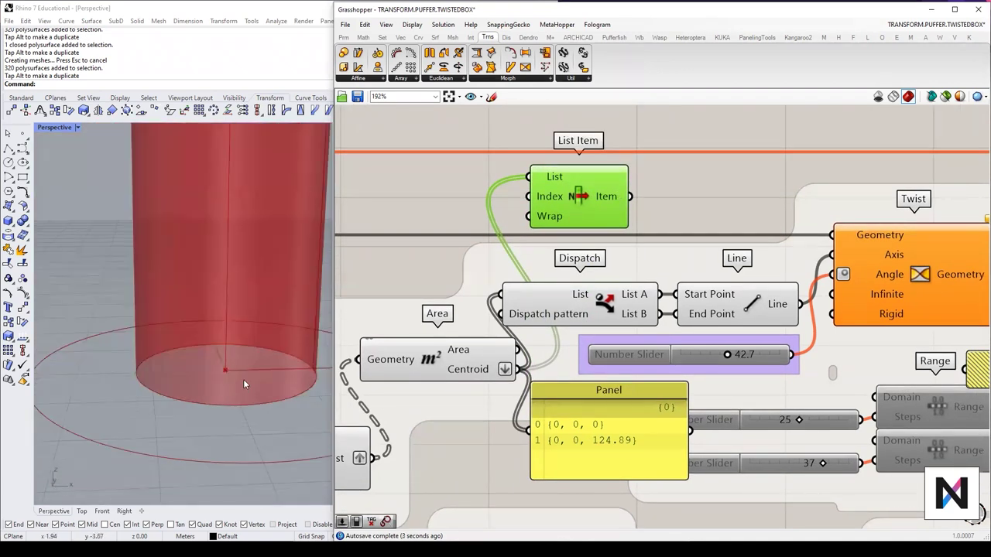
{"action": "scroll", "coordinate": [567, 344], "scroll_direction": "up", "scroll_amount": 8}
{"action": "scroll", "coordinate": [567, 344], "scroll_direction": "down", "scroll_amount": 5}
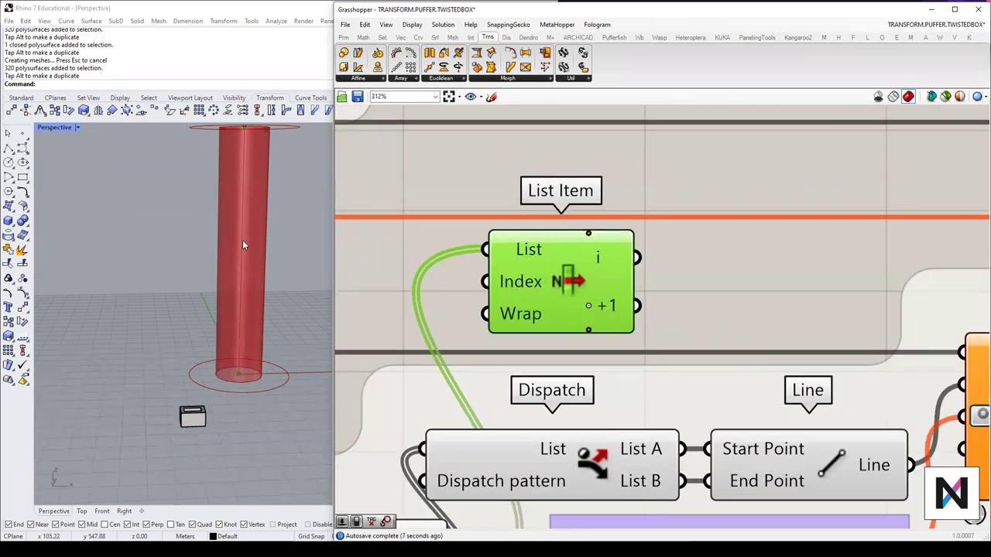
Step: Add two Point parameters and connect them to the List Item's i and +1 outputs respectively
{"action": "scroll", "coordinate": [264, 237], "scroll_direction": "down", "scroll_amount": 3}
{"action": "double_click", "coordinate": [701, 256]}
{"action": "type", "text": "pt"}
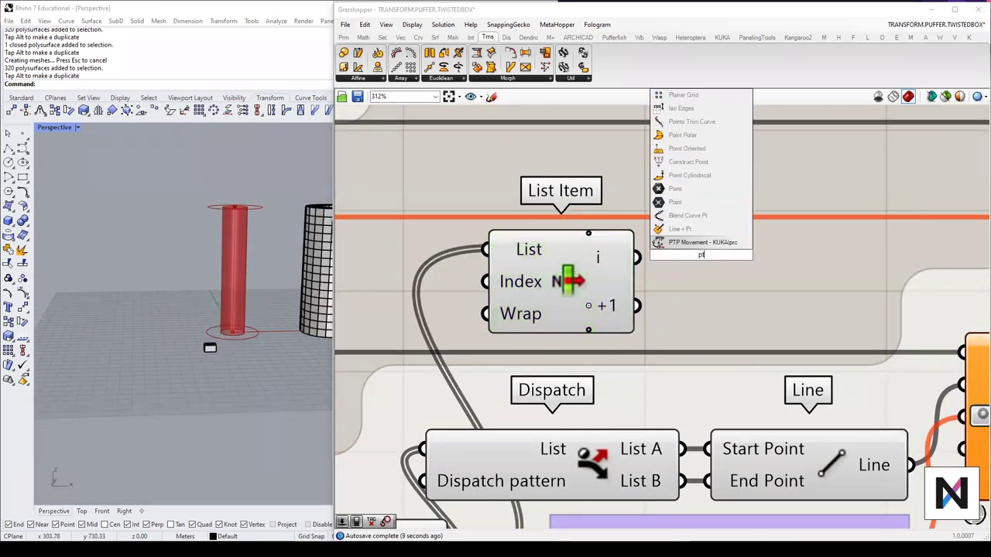
{"action": "left_click", "coordinate": [684, 192]}
{"action": "left_click_drag", "start_coordinate": [637, 257], "coordinate": [727, 306]}
{"action": "left_click", "coordinate": [699, 260]}
{"action": "scroll", "coordinate": [255, 333], "scroll_direction": "up", "scroll_amount": 5}
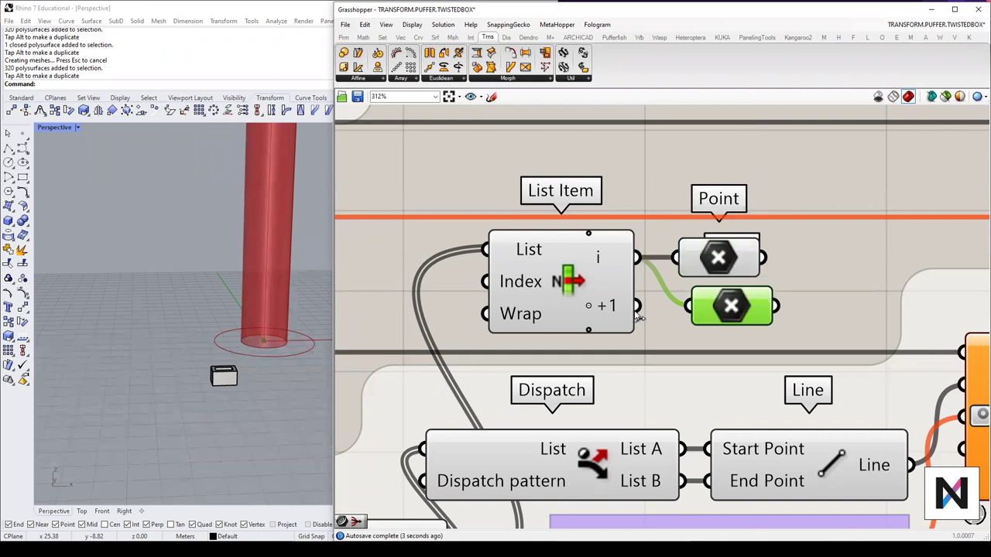
{"action": "scroll", "coordinate": [260, 314], "scroll_direction": "down", "scroll_amount": 6}
{"action": "scroll", "coordinate": [273, 204], "scroll_direction": "up", "scroll_amount": 10}
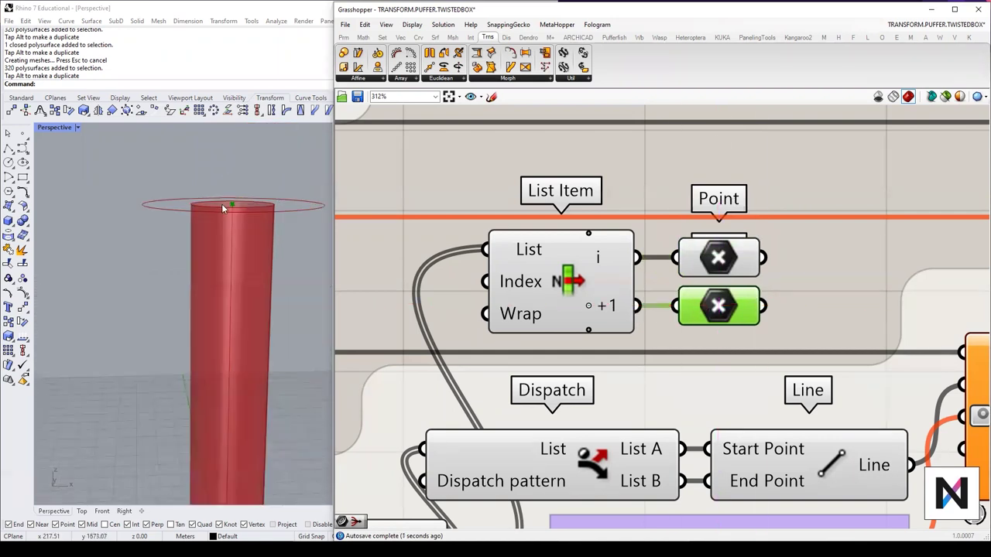
{"action": "scroll", "coordinate": [225, 205], "scroll_direction": "down", "scroll_amount": 5}
{"action": "left_click", "coordinate": [733, 262]}
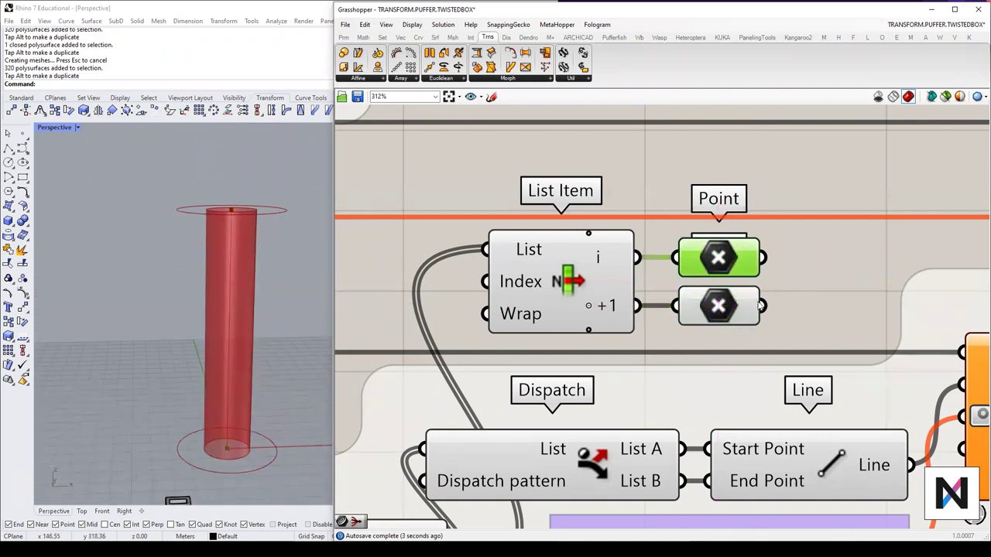
Step: Connect the i Point to the Line's Start Point and the +1 Point to its End Point
{"action": "left_click_drag", "start_coordinate": [763, 306], "coordinate": [709, 481]}
{"action": "left_click_drag", "start_coordinate": [763, 257], "coordinate": [709, 449]}
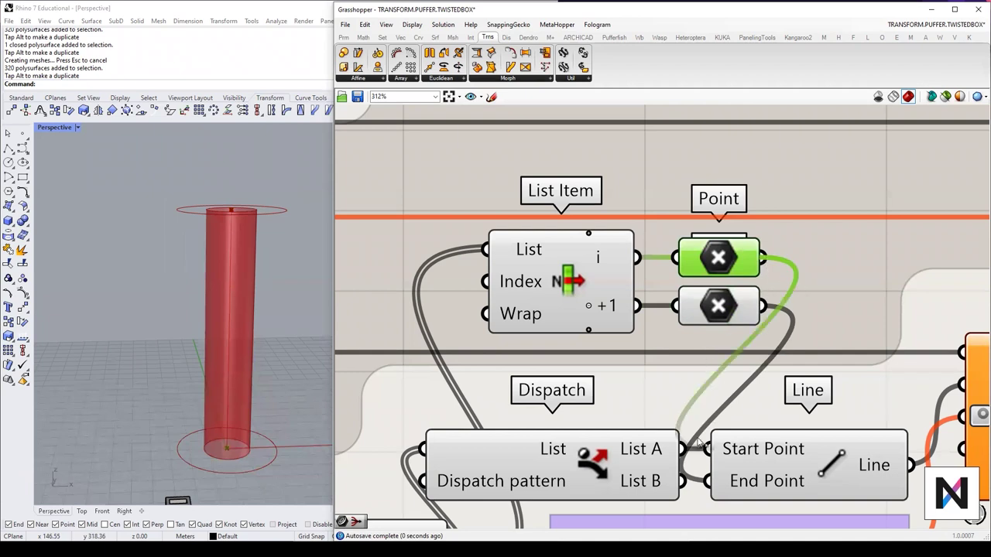
{"action": "left_click", "coordinate": [755, 462]}
{"action": "right_click_drag", "start_coordinate": [222, 294], "coordinate": [156, 330]}
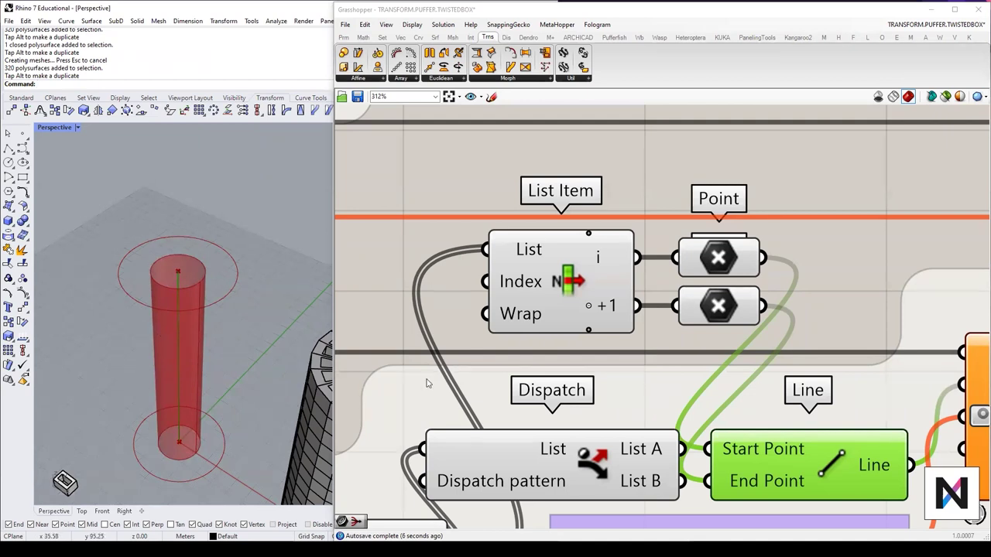
Step: Delete the Dispatch component and move the List Item and both Point parameters into its place beside the Line
{"action": "right_click_drag", "start_coordinate": [426, 382], "coordinate": [449, 314]}
{"action": "left_click", "coordinate": [601, 380]}
{"action": "key", "text": "Delete"}
{"action": "left_click_drag", "start_coordinate": [614, 222], "coordinate": [517, 338]}
{"action": "left_click_drag", "start_coordinate": [725, 254], "coordinate": [632, 370]}
{"action": "left_click_drag", "start_coordinate": [741, 189], "coordinate": [647, 306]}
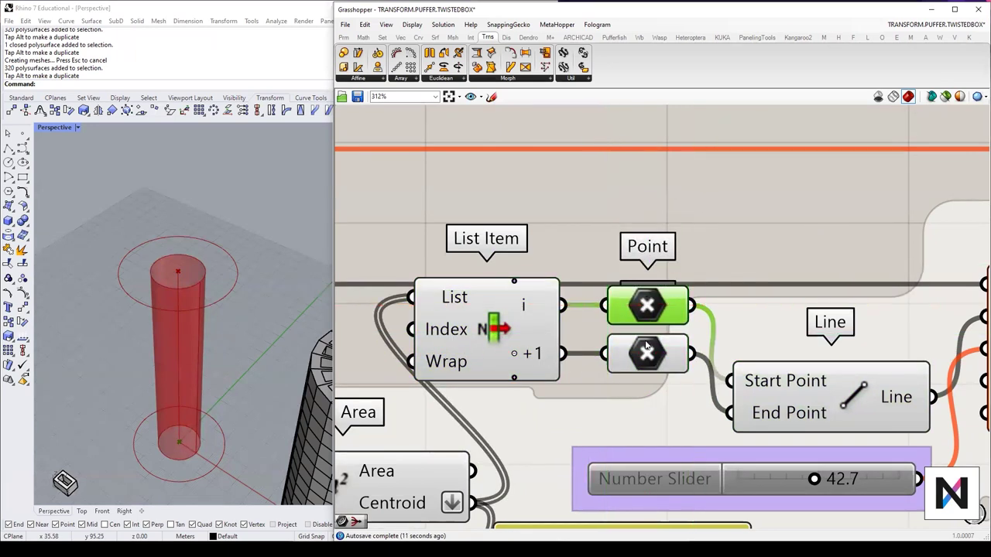
Step: Try extending the List Item component with further outputs beyond +1
{"action": "right_click_drag", "start_coordinate": [534, 422], "coordinate": [580, 371]}
{"action": "left_click", "coordinate": [527, 265]}
{"action": "scroll", "coordinate": [518, 280], "scroll_direction": "up", "scroll_amount": 4}
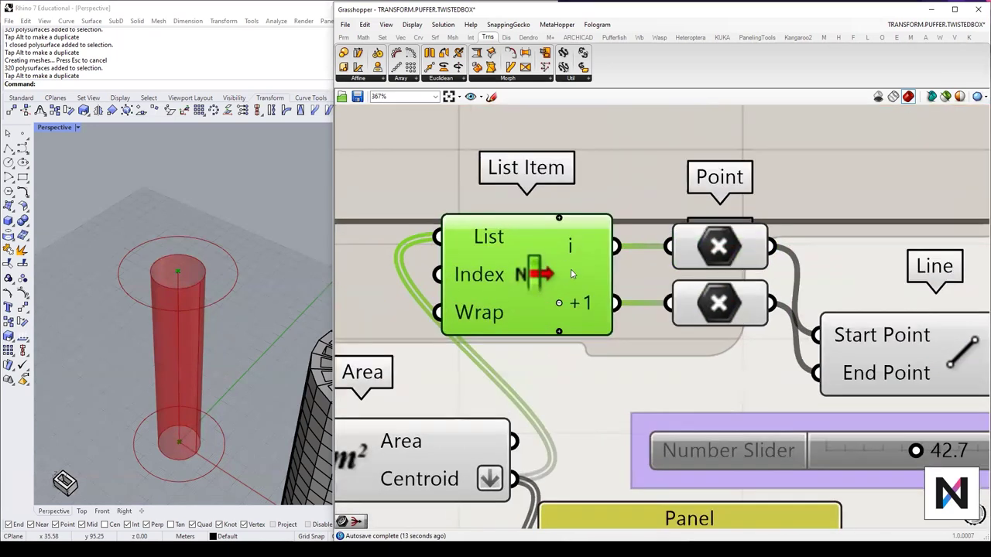
{"action": "scroll", "coordinate": [567, 274], "scroll_direction": "up", "scroll_amount": 4}
{"action": "left_click", "coordinate": [555, 317]}
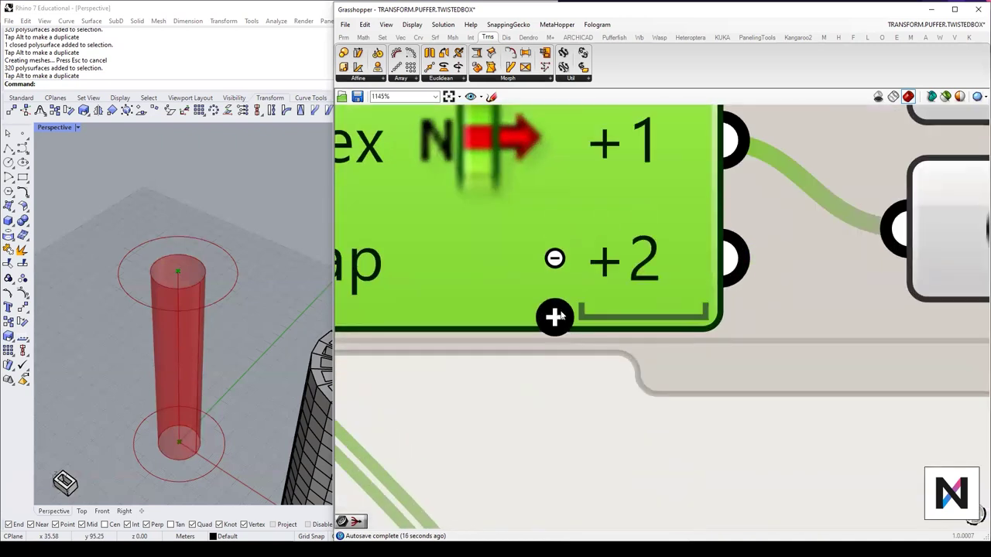
{"action": "left_click", "coordinate": [556, 317]}
{"action": "left_click", "coordinate": [558, 378]}
Step: Check the centroid list in the Panel and remove the List Item's outputs beyond +1
{"action": "scroll", "coordinate": [663, 347], "scroll_direction": "down", "scroll_amount": 9}
{"action": "right_click_drag", "start_coordinate": [644, 372], "coordinate": [587, 157]}
{"action": "left_click_drag", "start_coordinate": [653, 330], "coordinate": [667, 350]}
{"action": "scroll", "coordinate": [665, 350], "scroll_direction": "up", "scroll_amount": 3}
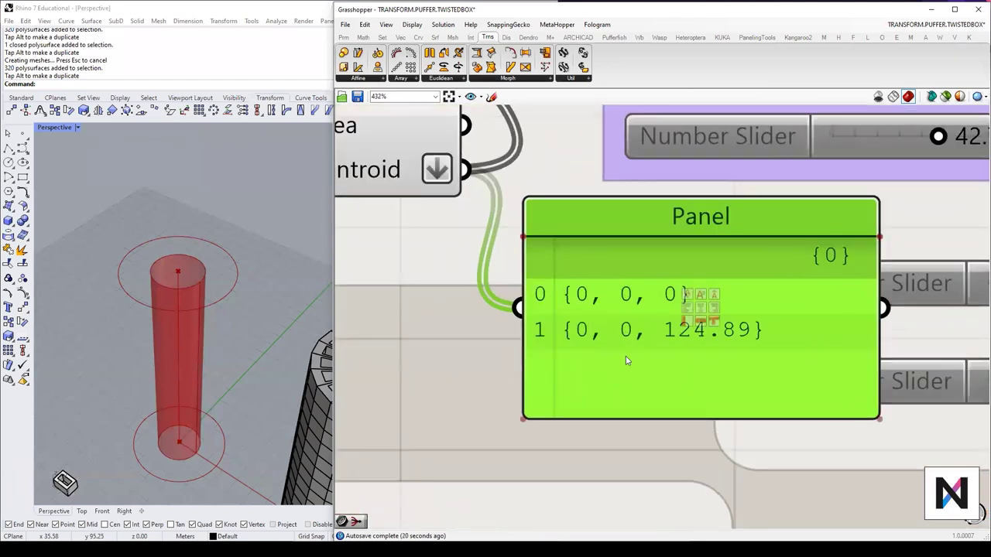
{"action": "scroll", "coordinate": [643, 325], "scroll_direction": "down", "scroll_amount": 4}
{"action": "scroll", "coordinate": [573, 193], "scroll_direction": "up", "scroll_amount": 5}
{"action": "left_click", "coordinate": [565, 297]}
{"action": "left_click", "coordinate": [564, 279]}
{"action": "left_click", "coordinate": [565, 251]}
{"action": "scroll", "coordinate": [566, 248], "scroll_direction": "down", "scroll_amount": 4}
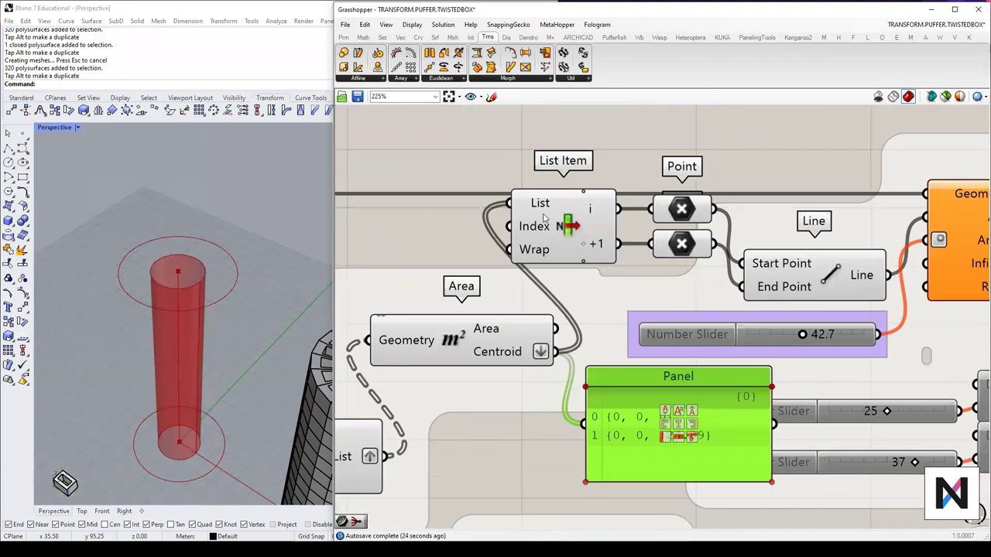
Step: Compare the List Item's Index input with the item numbers in the centroid Panel
{"action": "left_click", "coordinate": [570, 233]}
{"action": "scroll", "coordinate": [570, 234], "scroll_direction": "up", "scroll_amount": 3}
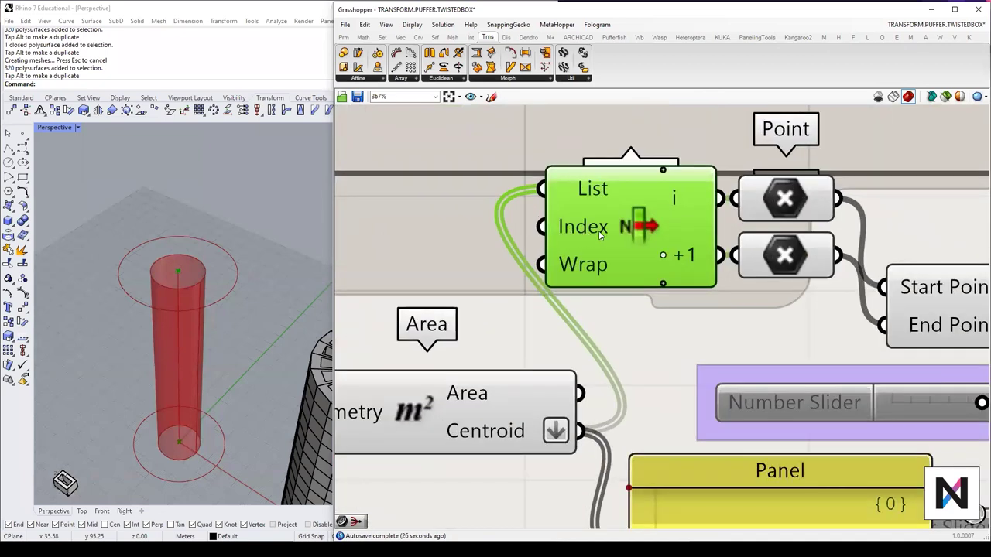
{"action": "left_click_drag", "start_coordinate": [599, 235], "coordinate": [580, 235]}
{"action": "scroll", "coordinate": [658, 252], "scroll_direction": "down", "scroll_amount": 7}
{"action": "scroll", "coordinate": [666, 334], "scroll_direction": "up", "scroll_amount": 7}
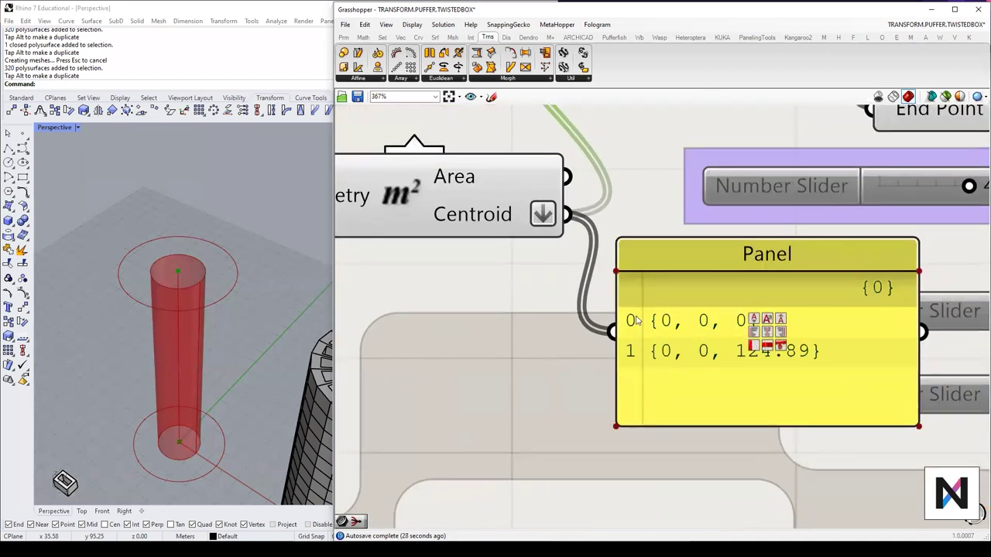
{"action": "scroll", "coordinate": [638, 352], "scroll_direction": "down", "scroll_amount": 2}
Step: Try supplying the List Item's Index input from a new Panel containing 0
{"action": "right_click_drag", "start_coordinate": [441, 130], "coordinate": [527, 271]}
{"action": "double_click", "coordinate": [526, 255]}
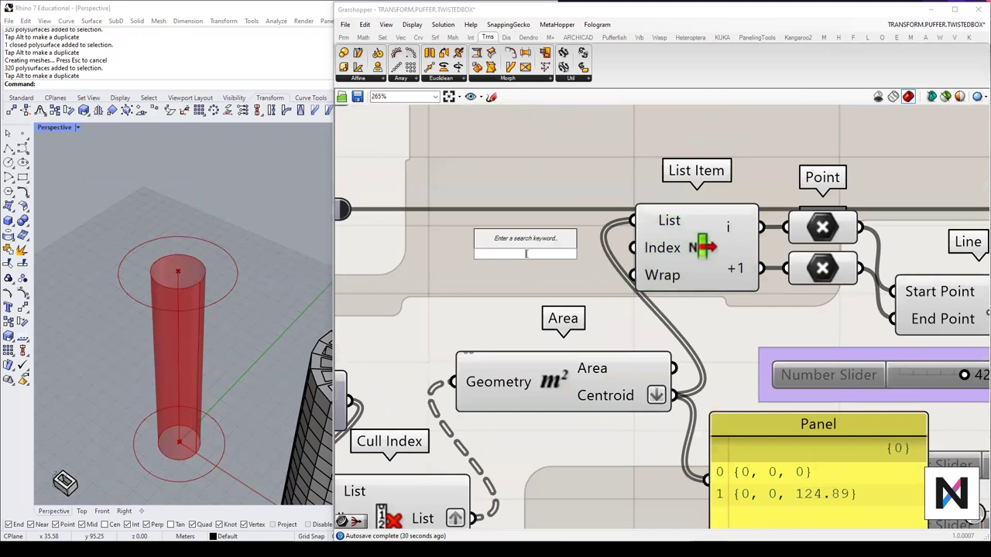
{"action": "type", "text": "0"}
{"action": "type", "text": "//0"}
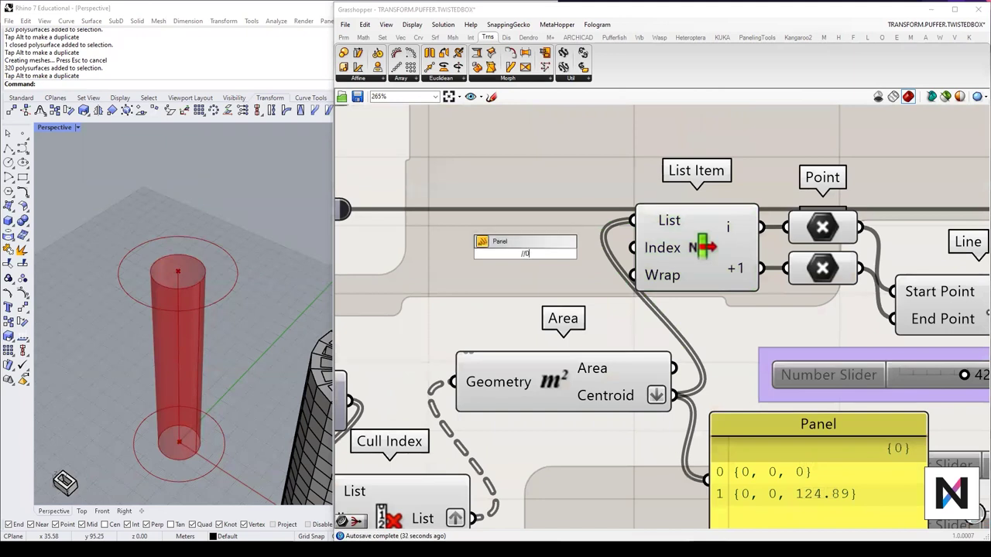
{"action": "key", "text": "Return"}
{"action": "left_click_drag", "start_coordinate": [563, 248], "coordinate": [632, 248]}
{"action": "left_click_drag", "start_coordinate": [534, 260], "coordinate": [549, 260]}
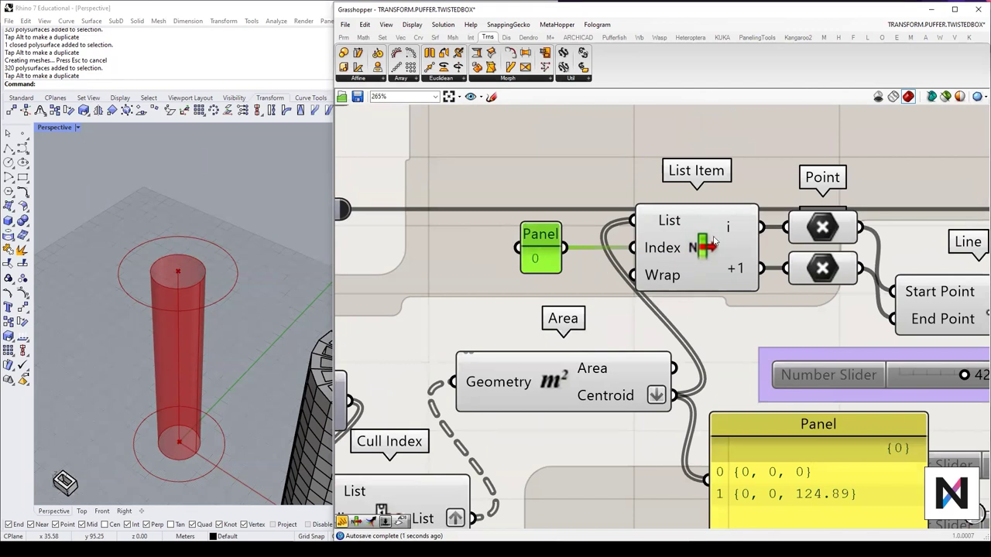
{"action": "scroll", "coordinate": [716, 242], "scroll_direction": "up", "scroll_amount": 2}
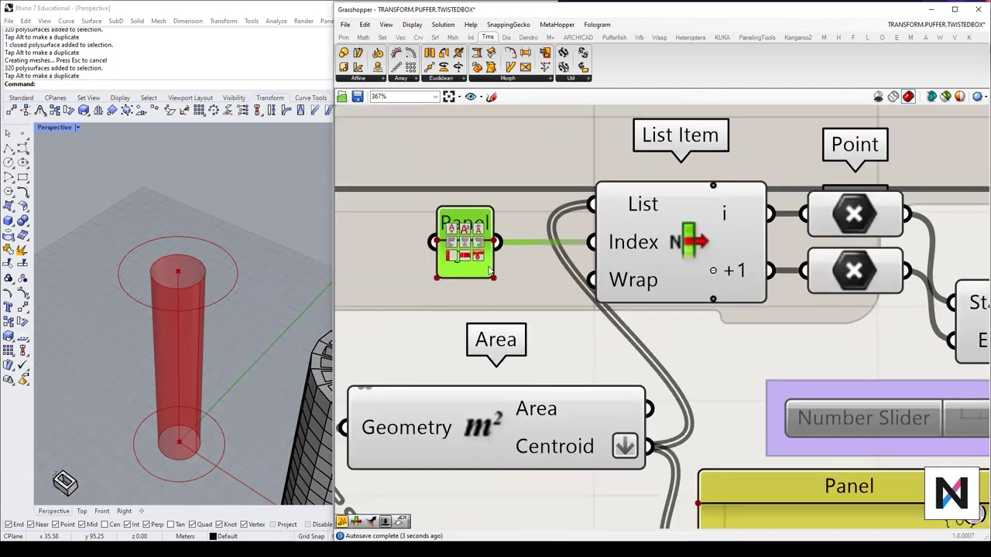
{"action": "key", "text": "Delete"}
Step: Examine the Line's preview in the viewport and the Twist component's Axis and Angle inputs
{"action": "scroll", "coordinate": [784, 195], "scroll_direction": "down", "scroll_amount": 3}
{"action": "scroll", "coordinate": [840, 425], "scroll_direction": "down", "scroll_amount": 2}
{"action": "right_click_drag", "start_coordinate": [875, 410], "coordinate": [414, 287]}
{"action": "scroll", "coordinate": [536, 228], "scroll_direction": "up", "scroll_amount": 2}
{"action": "right_click_drag", "start_coordinate": [735, 288], "coordinate": [965, 366]}
{"action": "left_click", "coordinate": [698, 256]}
{"action": "right_click_drag", "start_coordinate": [217, 385], "coordinate": [242, 352]}
{"action": "right_click_drag", "start_coordinate": [852, 295], "coordinate": [735, 310]}
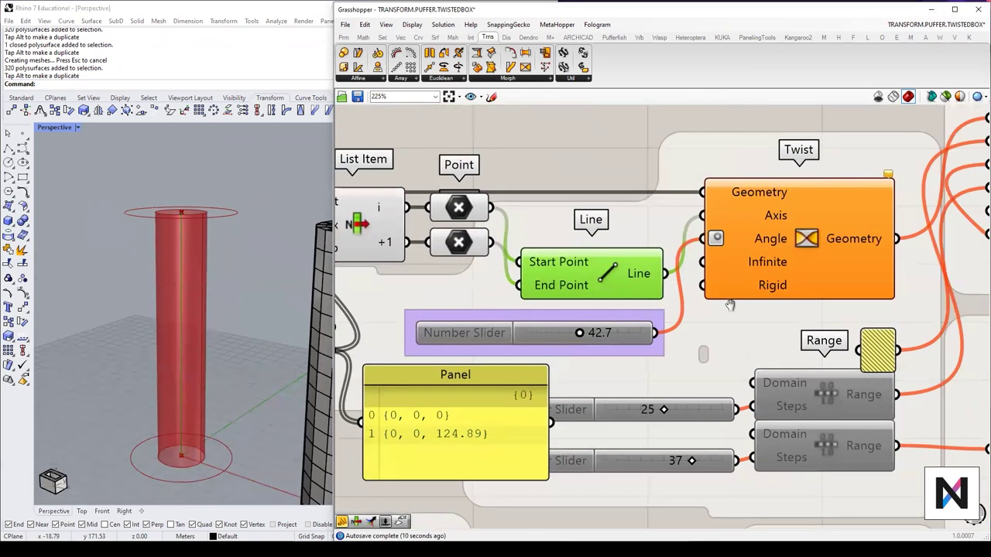
{"action": "left_click", "coordinate": [798, 234]}
{"action": "scroll", "coordinate": [793, 223], "scroll_direction": "up", "scroll_amount": 3}
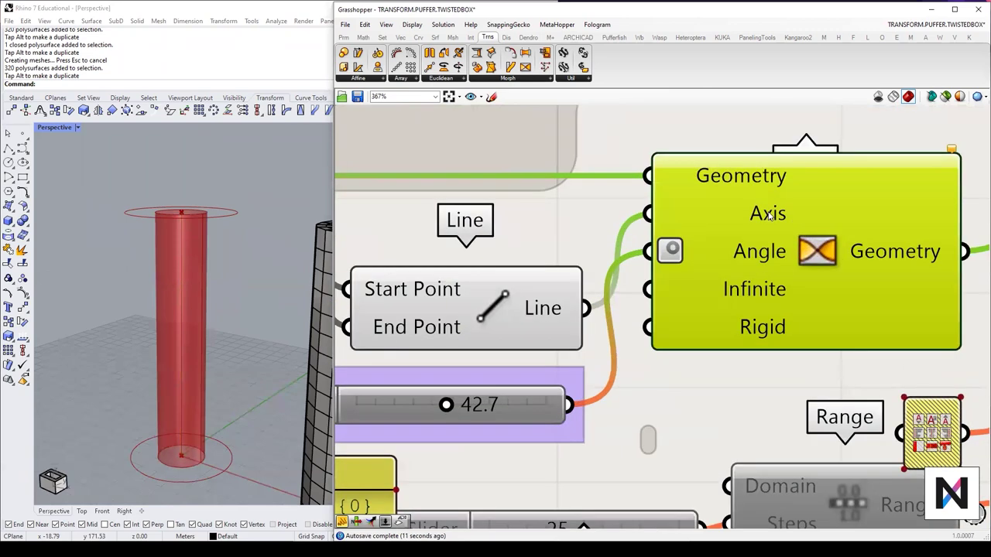
{"action": "scroll", "coordinate": [783, 258], "scroll_direction": "up", "scroll_amount": 3}
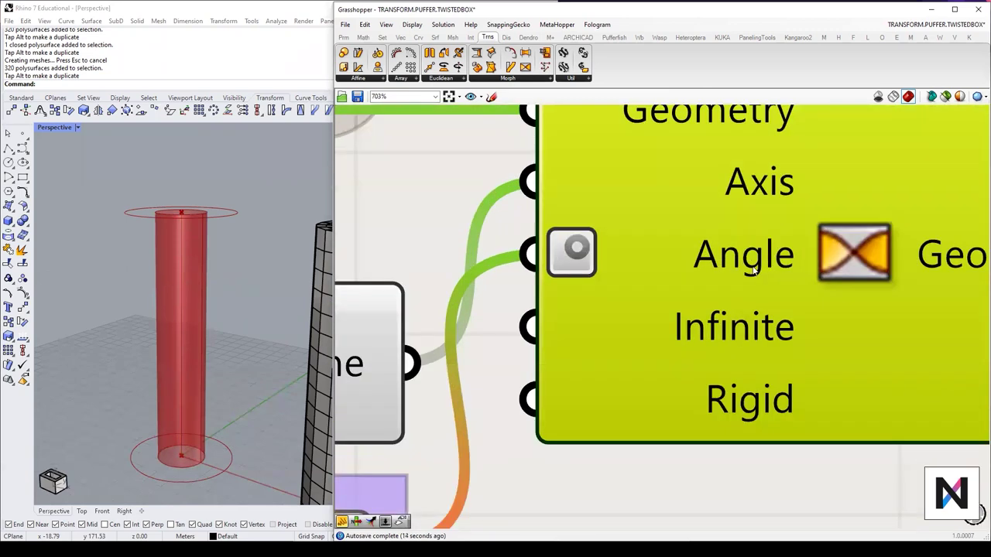
{"action": "scroll", "coordinate": [755, 270], "scroll_direction": "down", "scroll_amount": 5}
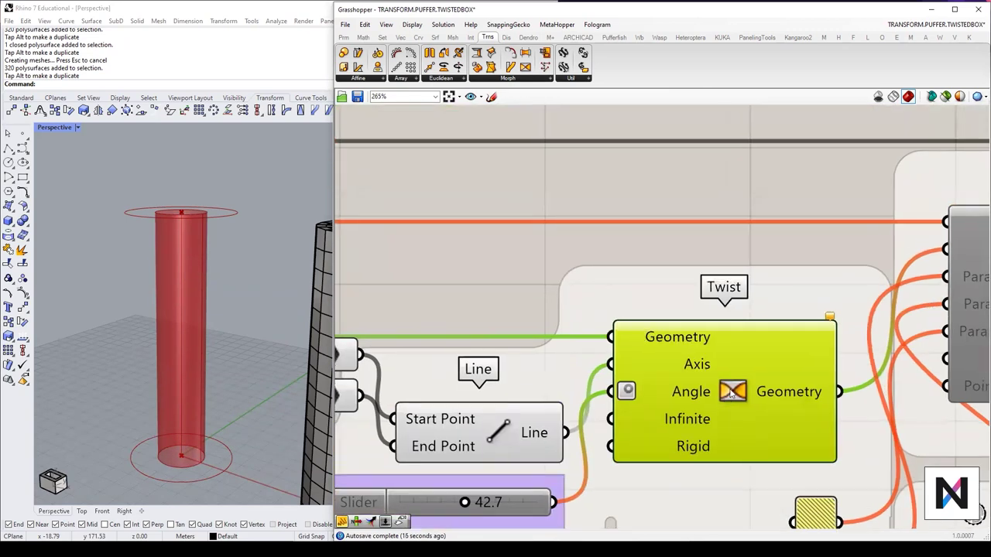
Step: Add a new Twist component directly above the existing one
{"action": "double_click", "coordinate": [669, 171]}
{"action": "type", "text": "twist"}
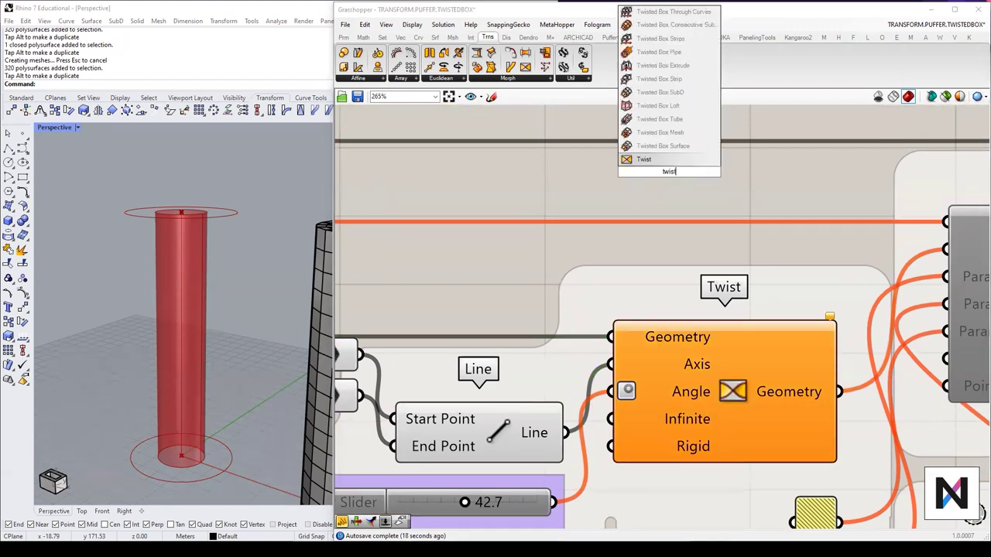
{"action": "left_click", "coordinate": [642, 159]}
{"action": "left_click_drag", "start_coordinate": [725, 234], "coordinate": [725, 268]}
{"action": "right_click_drag", "start_coordinate": [722, 329], "coordinate": [722, 308]}
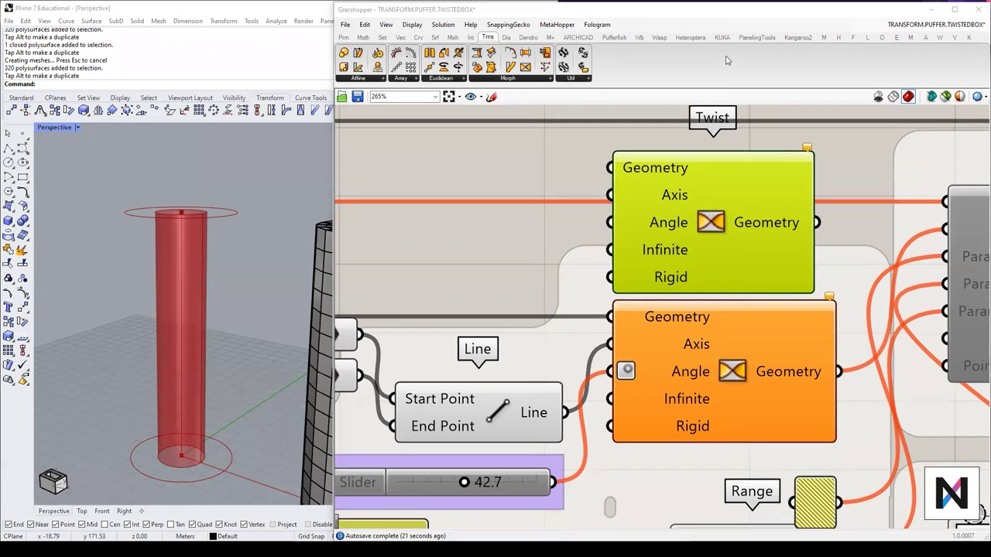
{"action": "mouse_move", "coordinate": [612, 356]}
{"action": "left_mouse_down"}
{"action": "mouse_move", "coordinate": [728, 373]}
{"action": "mouse_move", "coordinate": [610, 358]}
{"action": "left_mouse_up"}
{"action": "left_click_drag", "start_coordinate": [712, 373], "coordinate": [676, 230]}
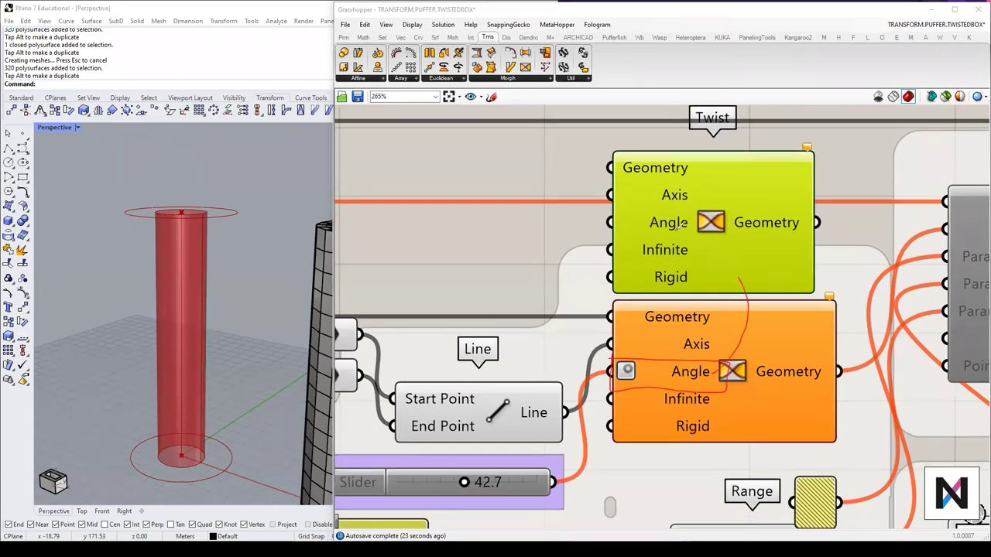
{"action": "mouse_move", "coordinate": [613, 203]}
{"action": "left_mouse_down"}
{"action": "mouse_move", "coordinate": [647, 236]}
{"action": "mouse_move", "coordinate": [614, 206]}
{"action": "left_mouse_up"}
{"action": "left_click_drag", "start_coordinate": [646, 336], "coordinate": [627, 363]}
{"action": "left_click_drag", "start_coordinate": [584, 223], "coordinate": [607, 223]}
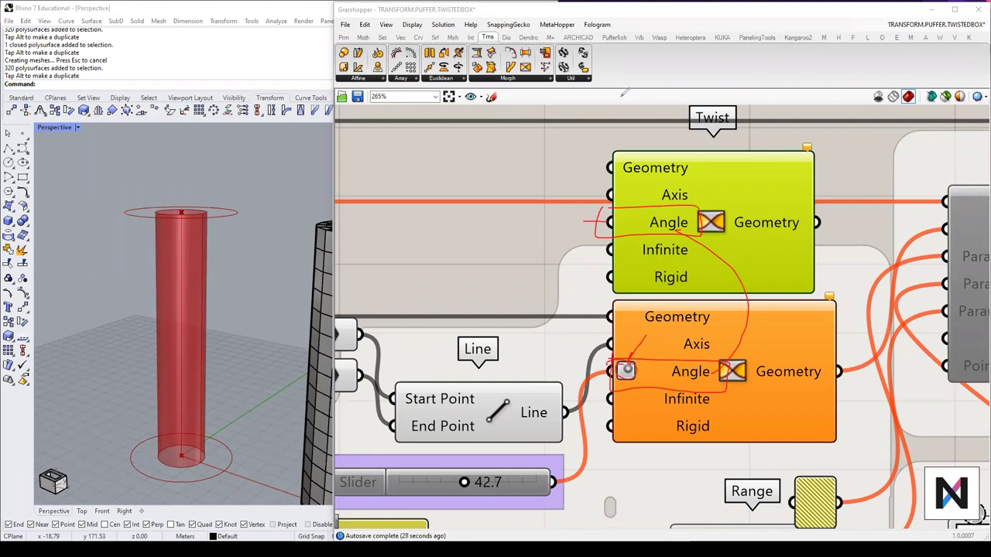
{"action": "key", "text": "Escape"}
{"action": "left_click", "coordinate": [596, 250]}
Step: Switch the upper Twist component's Angle input to degrees
{"action": "mouse_move", "coordinate": [660, 229]}
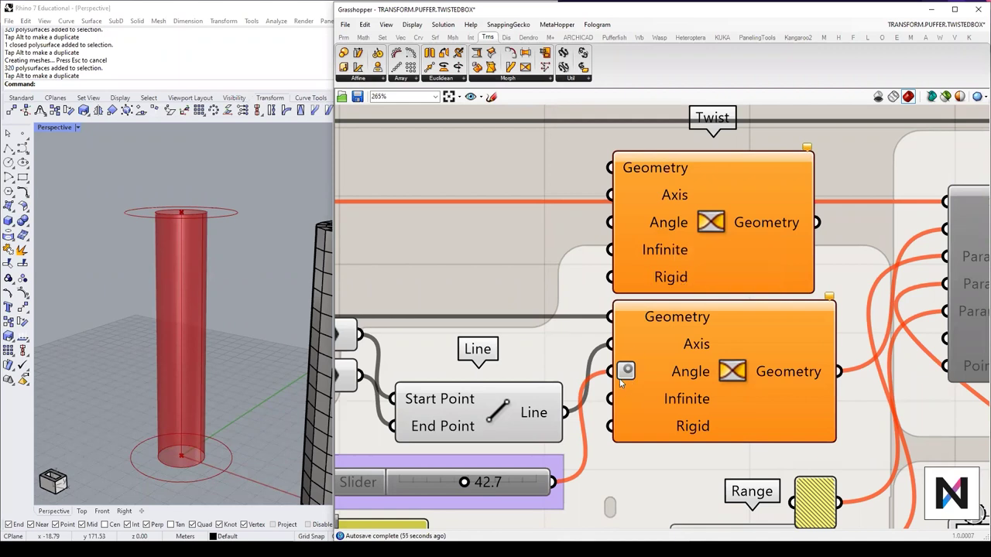
{"action": "mouse_move", "coordinate": [627, 373]}
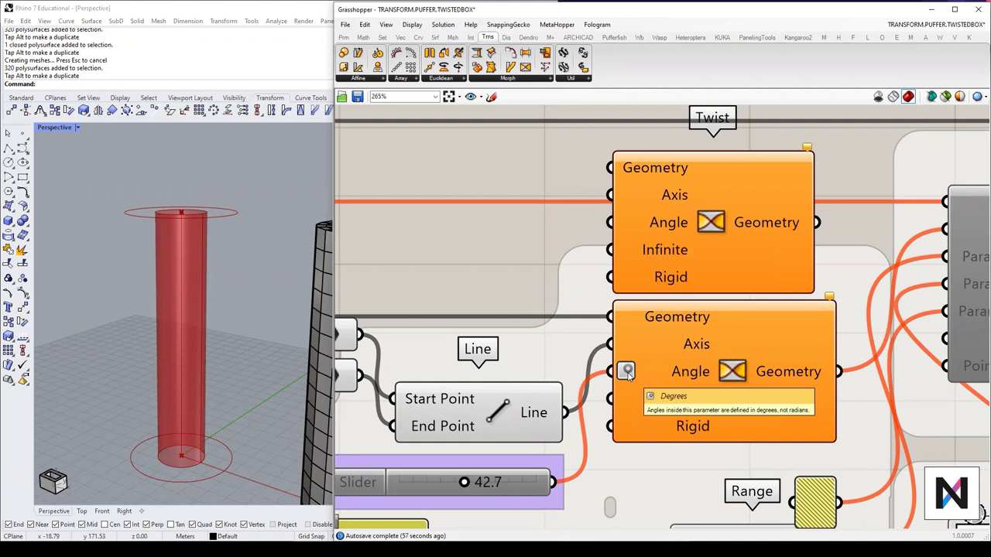
{"action": "right_click_drag", "start_coordinate": [629, 377], "coordinate": [661, 385]}
{"action": "right_click", "coordinate": [658, 232]}
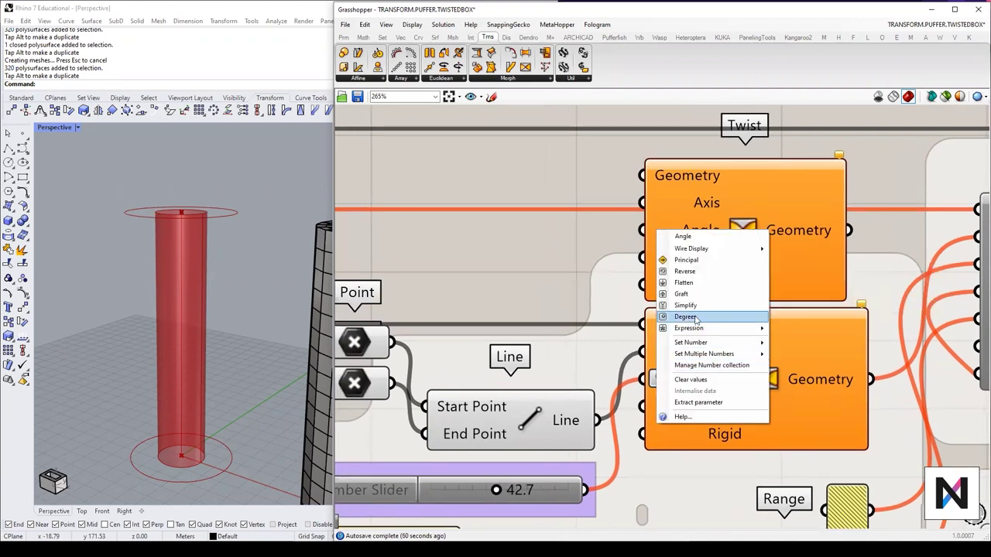
{"action": "left_click", "coordinate": [689, 318]}
{"action": "left_click_drag", "start_coordinate": [707, 257], "coordinate": [728, 254]}
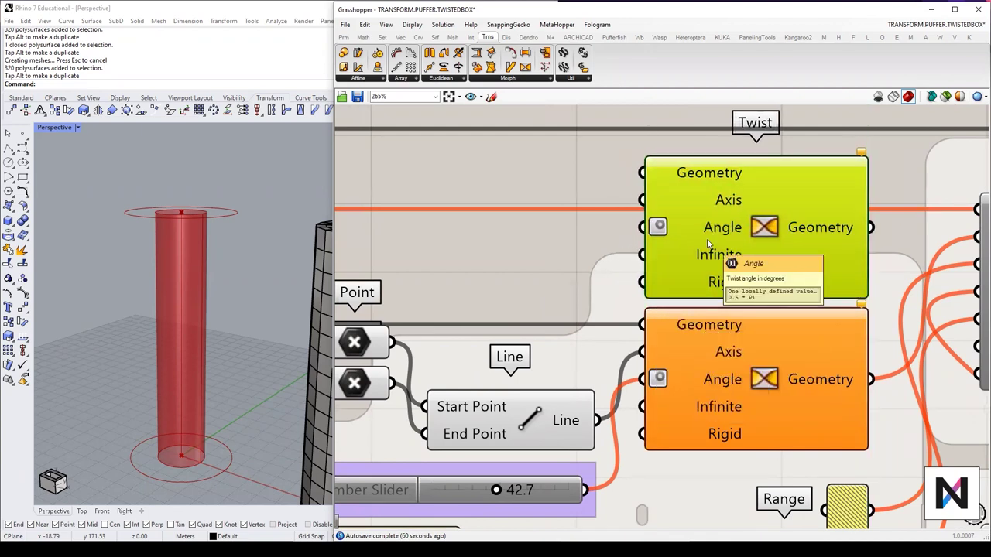
Step: Set the lower Twist's angle Number Slider to 77.3 and enable the slider
{"action": "right_click_drag", "start_coordinate": [707, 316], "coordinate": [801, 274]}
{"action": "left_click_drag", "start_coordinate": [597, 419], "coordinate": [650, 419]}
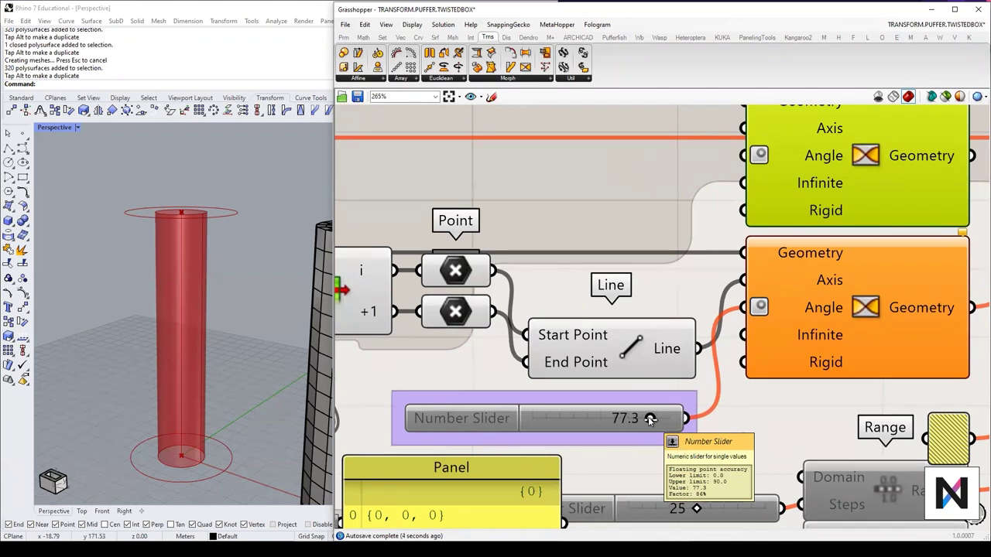
{"action": "right_click_drag", "start_coordinate": [651, 421], "coordinate": [662, 387]}
{"action": "left_click", "coordinate": [512, 389]}
{"action": "middle_click", "coordinate": [513, 387]}
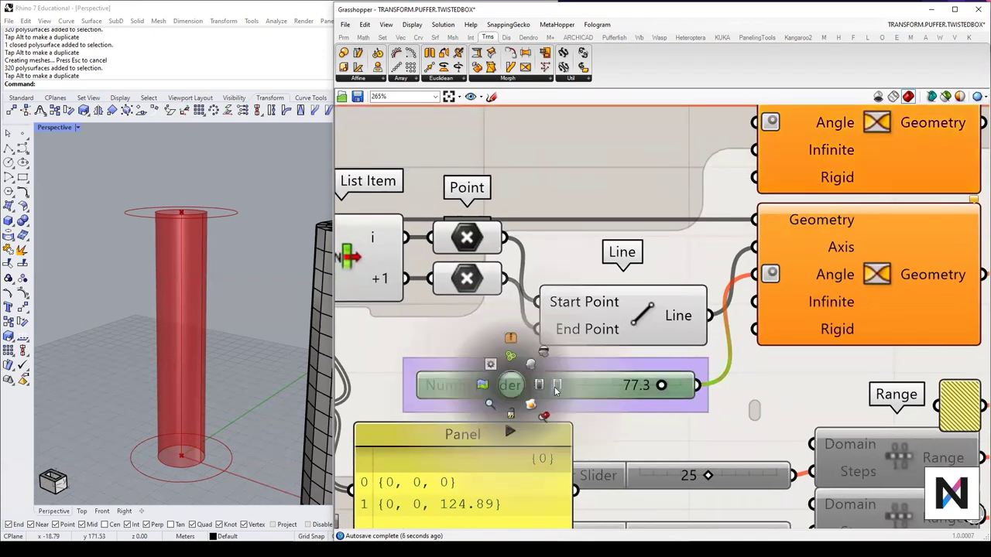
{"action": "left_click", "coordinate": [556, 386]}
Step: Add a Degrees component on the empty canvas above the Twist components
{"action": "right_click_drag", "start_coordinate": [557, 149], "coordinate": [606, 259]}
{"action": "double_click", "coordinate": [592, 199]}
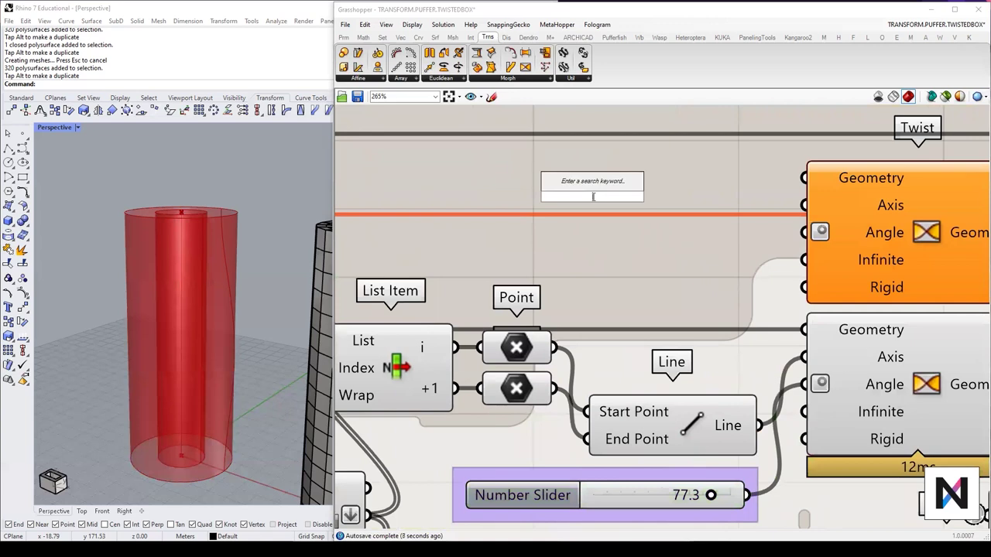
{"action": "type", "text": "degree"}
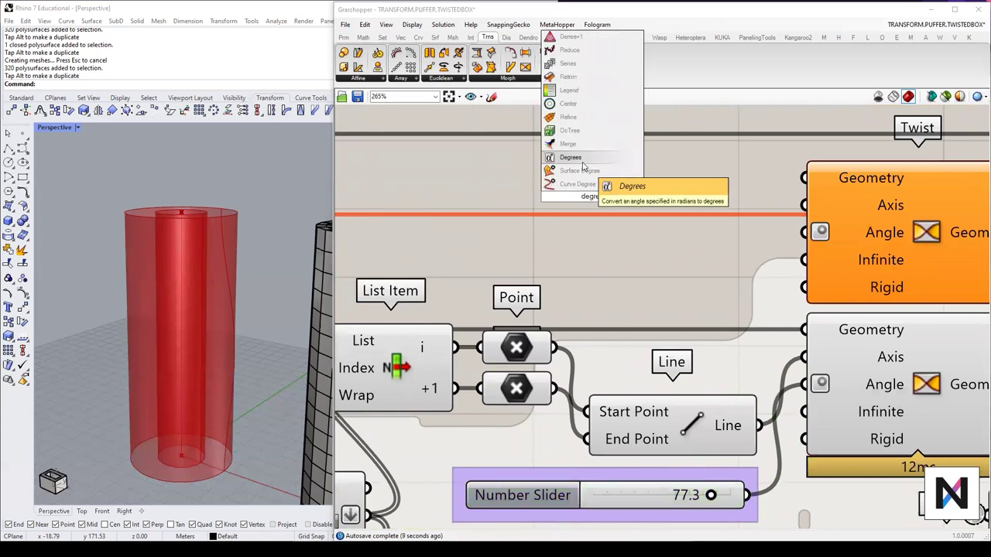
{"action": "left_click", "coordinate": [571, 157]}
{"action": "left_click_drag", "start_coordinate": [605, 200], "coordinate": [636, 178]}
{"action": "right_click_drag", "start_coordinate": [637, 200], "coordinate": [648, 251]}
{"action": "left_click_drag", "start_coordinate": [660, 234], "coordinate": [655, 157]}
{"action": "right_click_drag", "start_coordinate": [632, 171], "coordinate": [656, 275]}
{"action": "left_click_drag", "start_coordinate": [668, 245], "coordinate": [654, 133]}
{"action": "right_click_drag", "start_coordinate": [645, 194], "coordinate": [681, 380]}
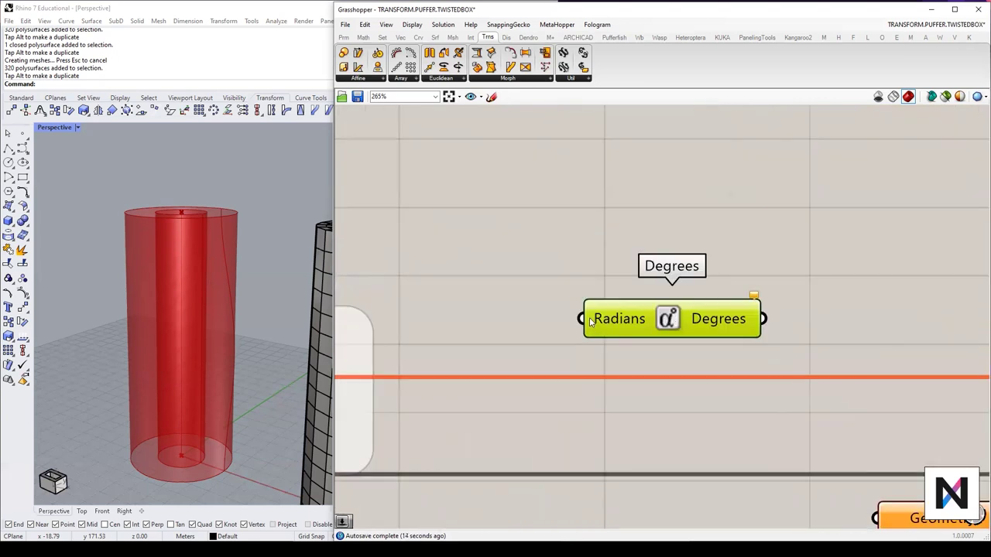
{"action": "left_click_drag", "start_coordinate": [711, 319], "coordinate": [699, 302]}
Step: Add a Radians component directly above the Degrees component
{"action": "double_click", "coordinate": [666, 182]}
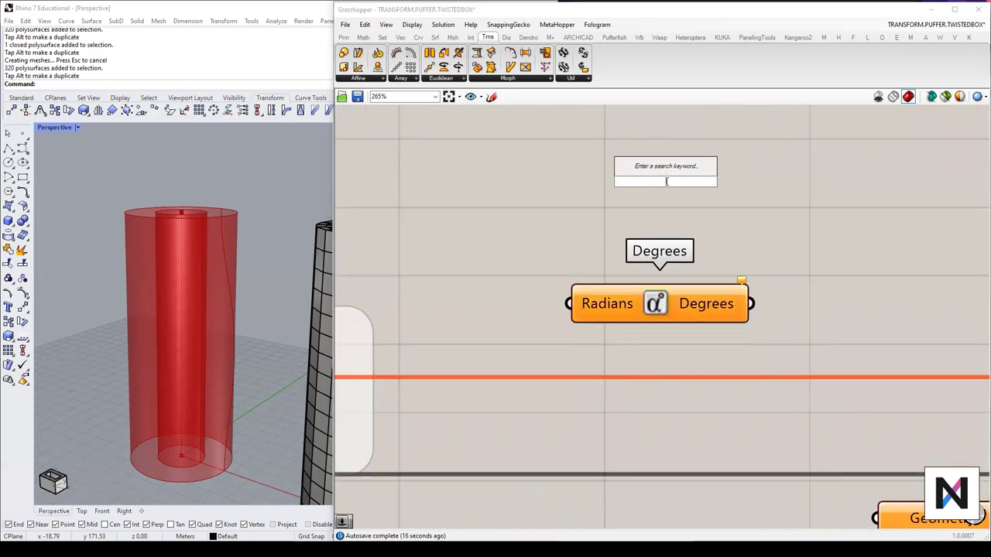
{"action": "type", "text": "radians"}
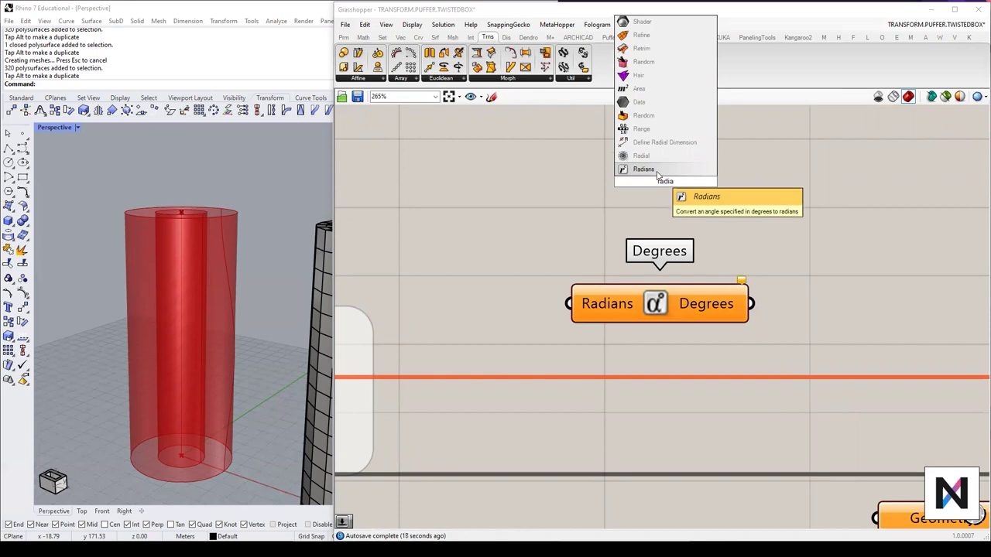
{"action": "key", "text": "Return"}
{"action": "left_click_drag", "start_coordinate": [663, 184], "coordinate": [658, 231]}
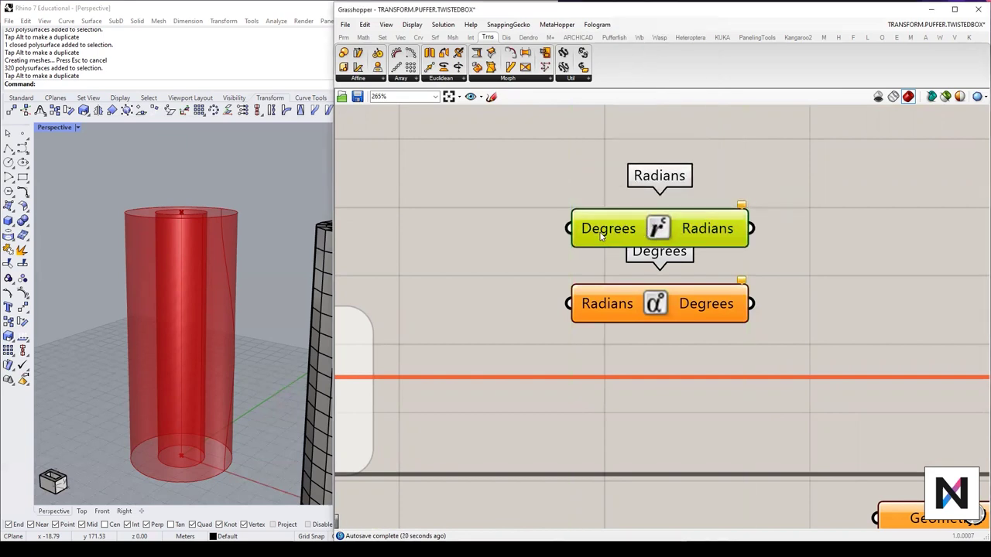
Step: Delete the Degrees component and reposition the Radians component in its place
{"action": "right_click_drag", "start_coordinate": [798, 285], "coordinate": [737, 238]}
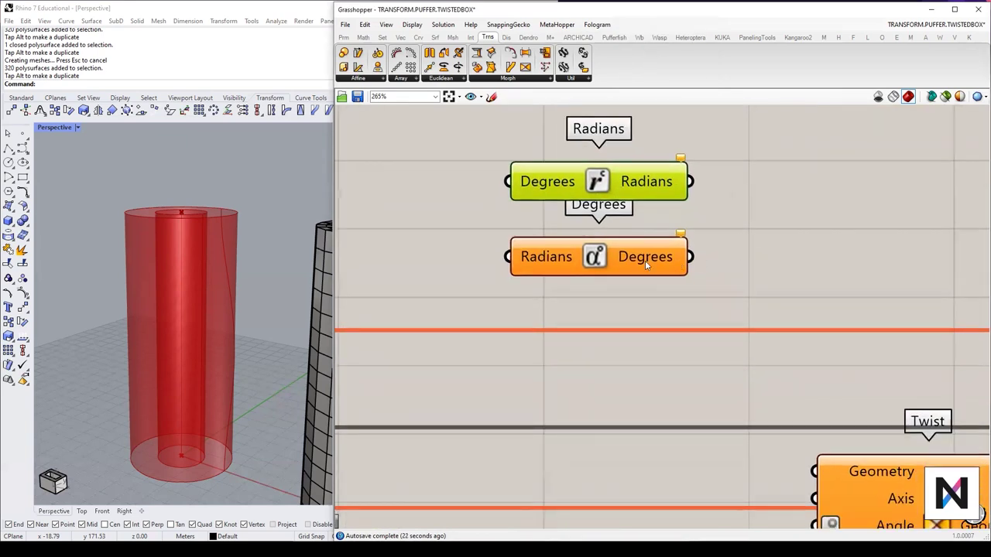
{"action": "left_click_drag", "start_coordinate": [649, 264], "coordinate": [565, 264]}
{"action": "key", "text": "Delete"}
{"action": "right_click_drag", "start_coordinate": [612, 225], "coordinate": [622, 204]}
{"action": "left_click_drag", "start_coordinate": [631, 164], "coordinate": [655, 224]}
Step: Turn off the degrees option on the spare Twist's Angle input and place that component beside Radians
{"action": "right_click_drag", "start_coordinate": [768, 294], "coordinate": [731, 263]}
{"action": "scroll", "coordinate": [736, 271], "scroll_direction": "down", "scroll_amount": 2}
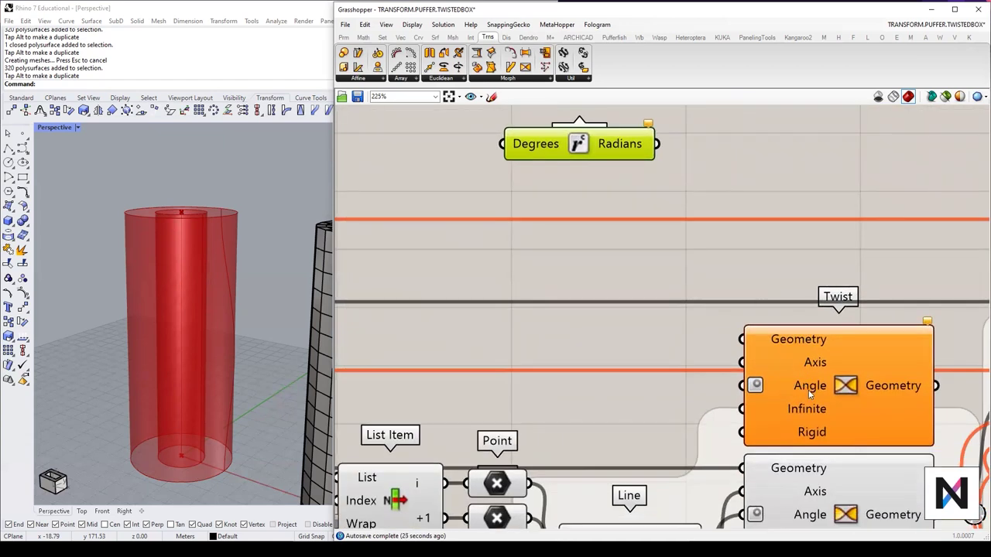
{"action": "right_click", "coordinate": [810, 394]}
{"action": "left_click", "coordinate": [852, 431]}
{"action": "left_click_drag", "start_coordinate": [836, 441], "coordinate": [799, 207]}
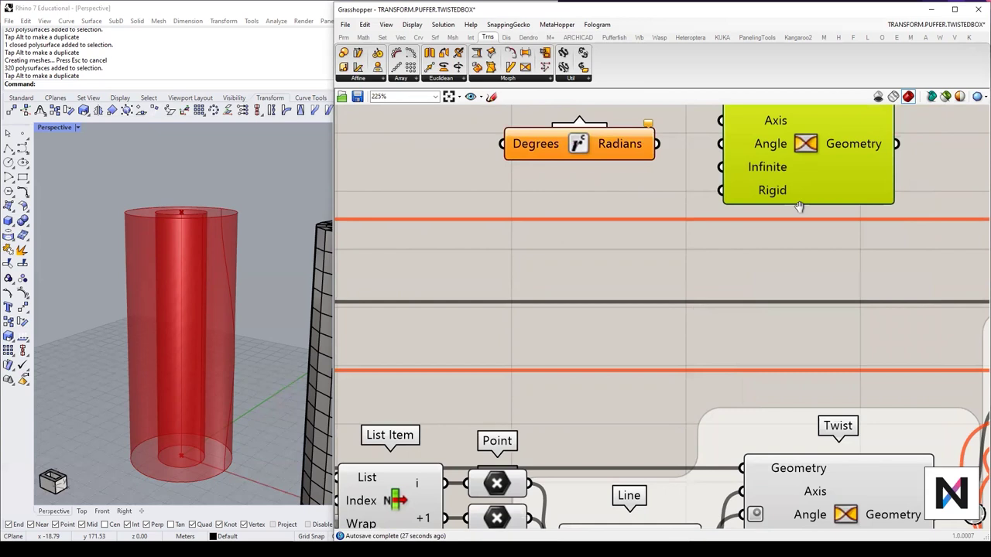
{"action": "right_click_drag", "start_coordinate": [800, 207], "coordinate": [836, 365]}
{"action": "left_click_drag", "start_coordinate": [670, 307], "coordinate": [669, 231]}
{"action": "left_click_drag", "start_coordinate": [857, 298], "coordinate": [821, 214]}
{"action": "scroll", "coordinate": [812, 180], "scroll_direction": "up", "scroll_amount": 2}
{"action": "right_click_drag", "start_coordinate": [811, 180], "coordinate": [836, 225]}
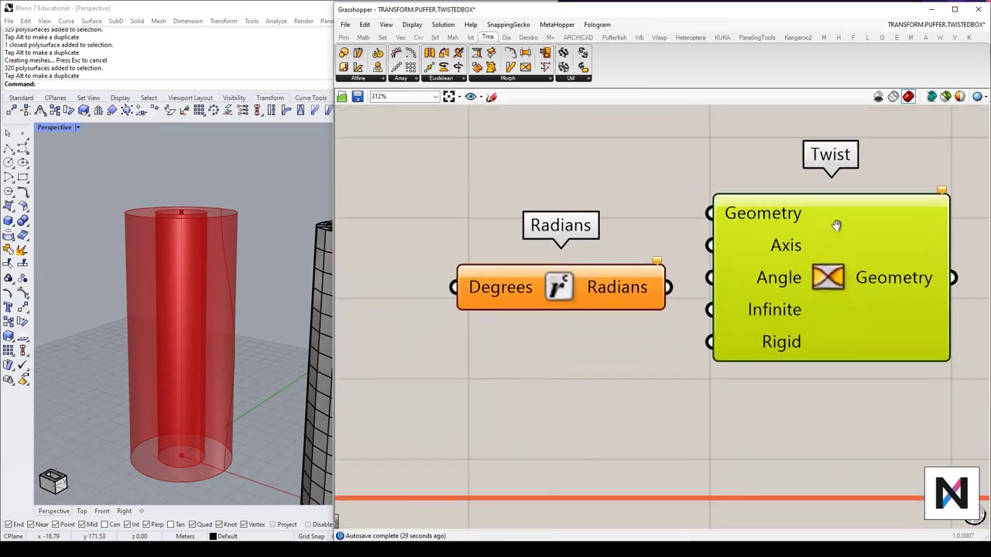
Step: Connect the Radians output to the spare Twist's Angle input and line up the two components
{"action": "scroll", "coordinate": [805, 290], "scroll_direction": "up", "scroll_amount": 6}
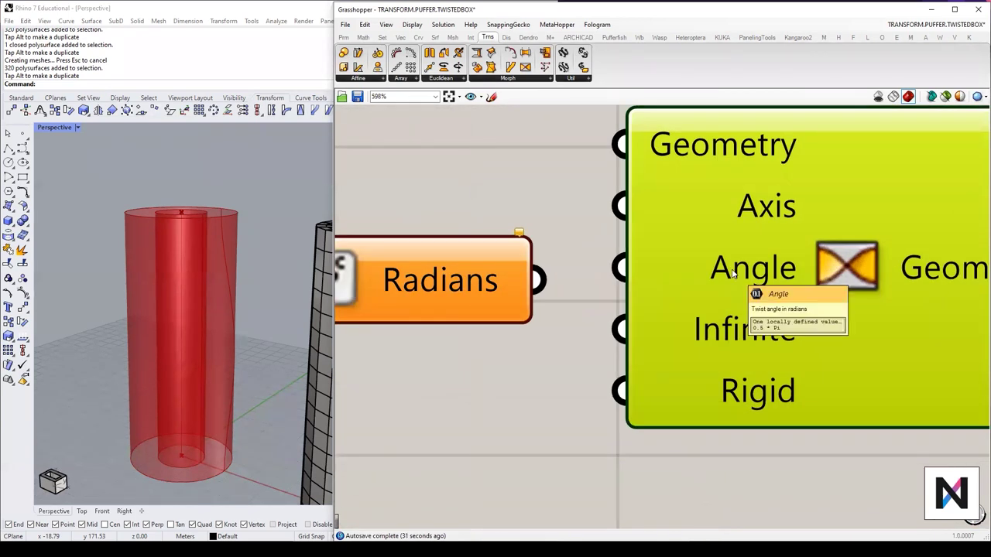
{"action": "left_click_drag", "start_coordinate": [541, 280], "coordinate": [639, 271]}
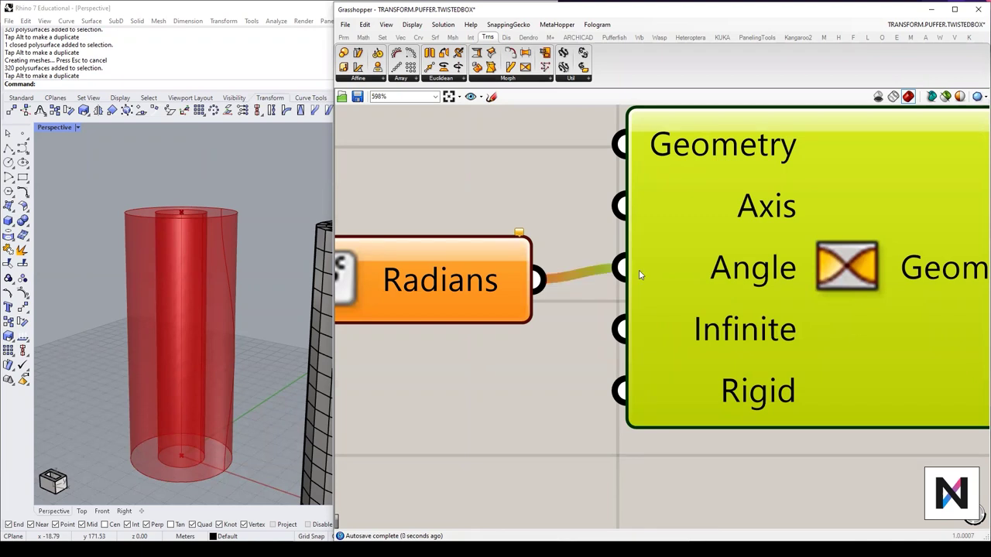
{"action": "right_click_drag", "start_coordinate": [571, 325], "coordinate": [686, 312]}
{"action": "scroll", "coordinate": [686, 312], "scroll_direction": "down", "scroll_amount": 2}
{"action": "left_click", "coordinate": [766, 306]}
{"action": "scroll", "coordinate": [517, 315], "scroll_direction": "down", "scroll_amount": 3}
{"action": "right_click_drag", "start_coordinate": [517, 315], "coordinate": [610, 304]}
{"action": "left_click_drag", "start_coordinate": [616, 278], "coordinate": [611, 277]}
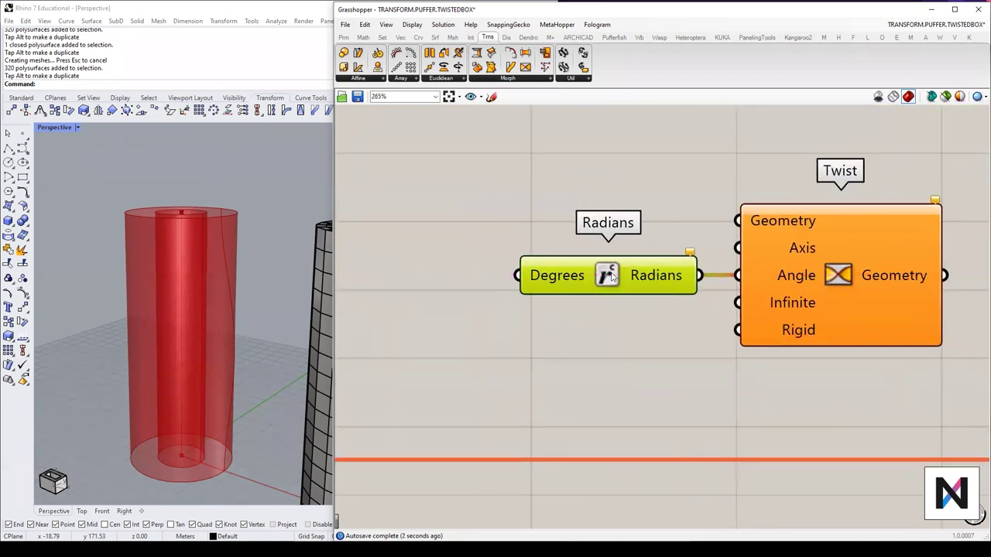
Step: Delete the spare Twist component together with the Radians component
{"action": "double_click", "coordinate": [458, 282]}
{"action": "left_click", "coordinate": [486, 302]}
{"action": "scroll", "coordinate": [610, 347], "scroll_direction": "down", "scroll_amount": 3}
{"action": "left_click_drag", "start_coordinate": [850, 375], "coordinate": [520, 242]}
{"action": "key", "text": "Delete"}
Step: Hide the viewport previews of Cull Index, Area and List Item, and line up the Surface parameter with its Relay
{"action": "scroll", "coordinate": [521, 242], "scroll_direction": "down", "scroll_amount": 4}
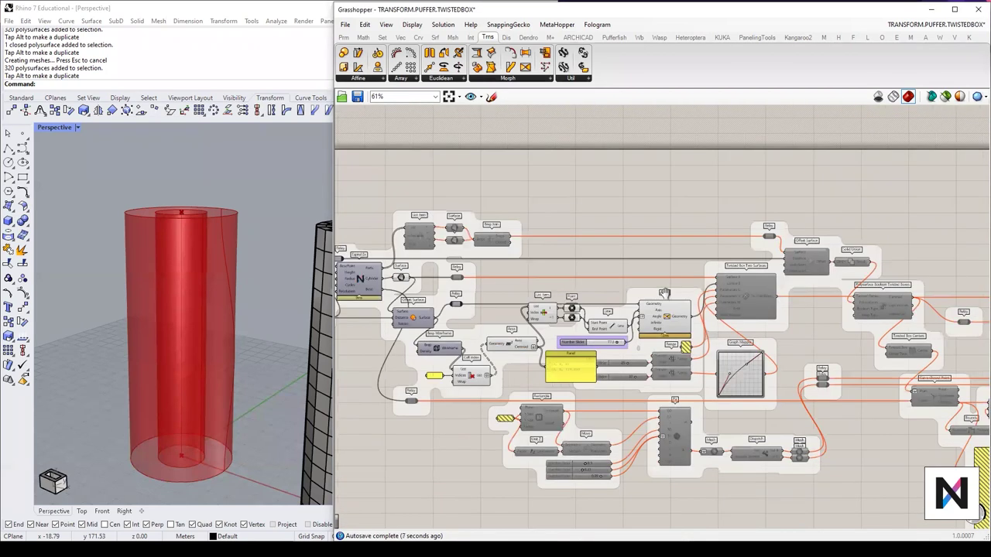
{"action": "right_click_drag", "start_coordinate": [459, 298], "coordinate": [594, 304]}
{"action": "left_click", "coordinate": [601, 359]}
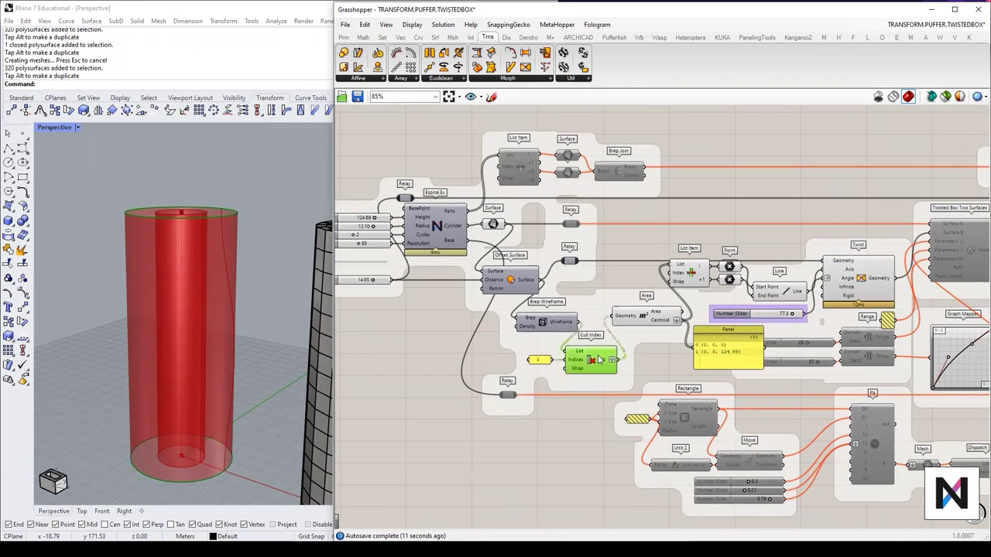
{"action": "middle_click", "coordinate": [597, 356]}
{"action": "left_click", "coordinate": [651, 318]}
{"action": "middle_click", "coordinate": [651, 319]}
{"action": "left_click", "coordinate": [692, 275]}
{"action": "middle_click", "coordinate": [691, 276]}
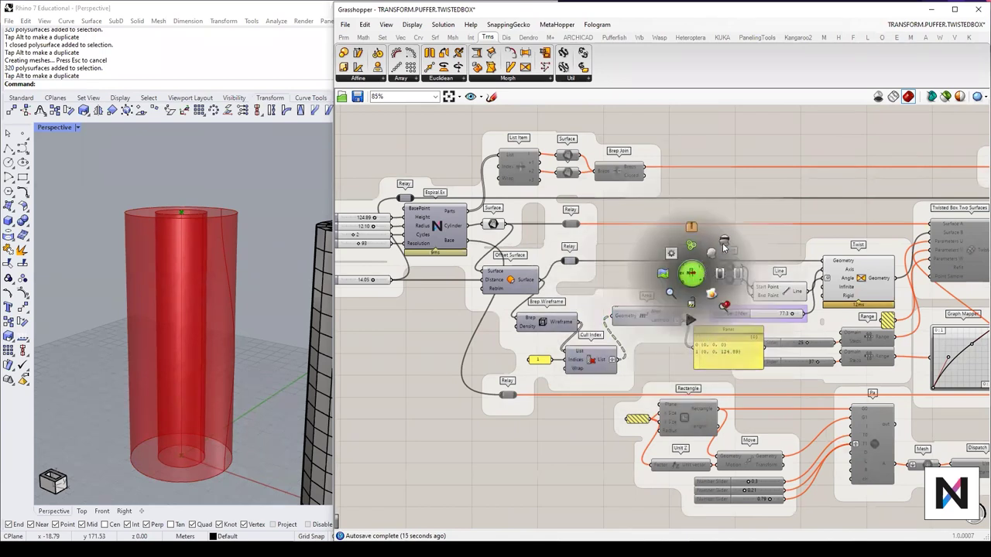
{"action": "left_click", "coordinate": [494, 225]}
{"action": "left_click_drag", "start_coordinate": [498, 229], "coordinate": [498, 231]}
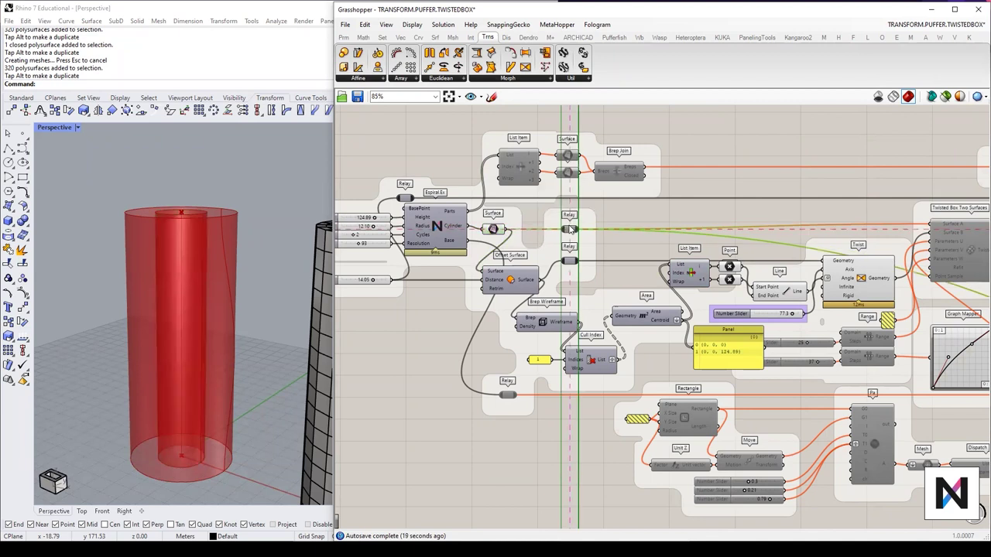
Step: Hide the viewport previews of both Point parameters and the Line component
{"action": "scroll", "coordinate": [828, 290], "scroll_direction": "up", "scroll_amount": 3}
{"action": "left_click", "coordinate": [732, 269]}
{"action": "middle_click", "coordinate": [674, 256]}
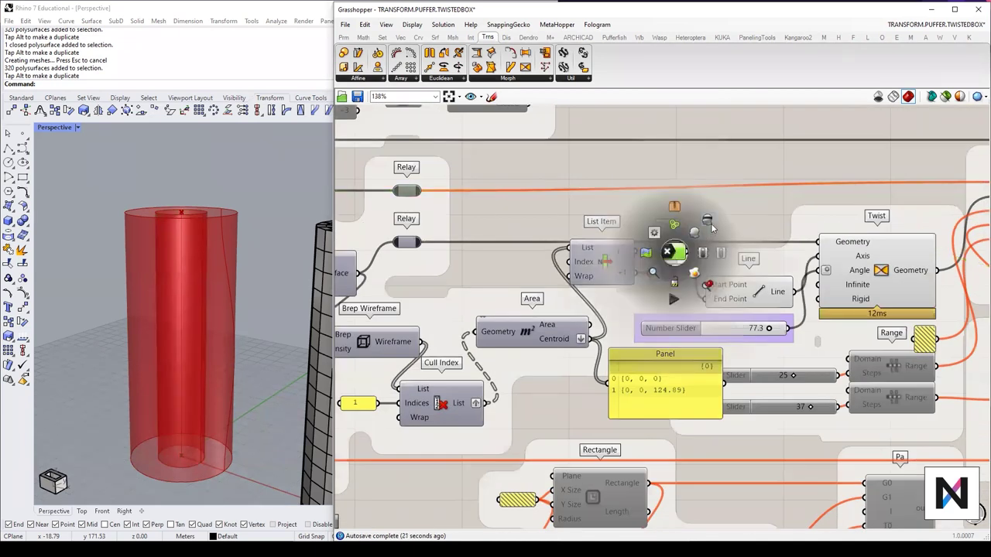
{"action": "left_click", "coordinate": [711, 226]}
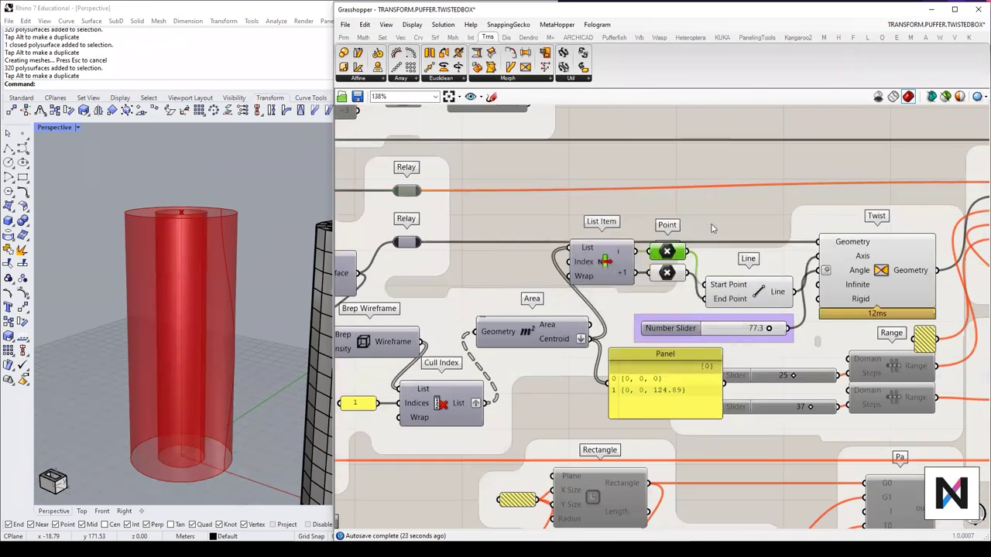
{"action": "left_click", "coordinate": [672, 274]}
{"action": "middle_click", "coordinate": [670, 276]}
{"action": "left_click", "coordinate": [700, 248]}
{"action": "left_click", "coordinate": [748, 294]}
{"action": "middle_click", "coordinate": [749, 297]}
{"action": "left_click", "coordinate": [787, 265]}
Step: Highlight the Twist geometry in the viewport, try its angle slider at 0.0, and set it to 90.0
{"action": "left_click", "coordinate": [867, 270]}
{"action": "right_click_drag", "start_coordinate": [217, 349], "coordinate": [104, 348]}
{"action": "right_click_drag", "start_coordinate": [243, 362], "coordinate": [220, 364]}
{"action": "scroll", "coordinate": [139, 340], "scroll_direction": "up", "scroll_amount": 5}
{"action": "scroll", "coordinate": [196, 350], "scroll_direction": "down", "scroll_amount": 1}
{"action": "scroll", "coordinate": [220, 362], "scroll_direction": "down", "scroll_amount": 5}
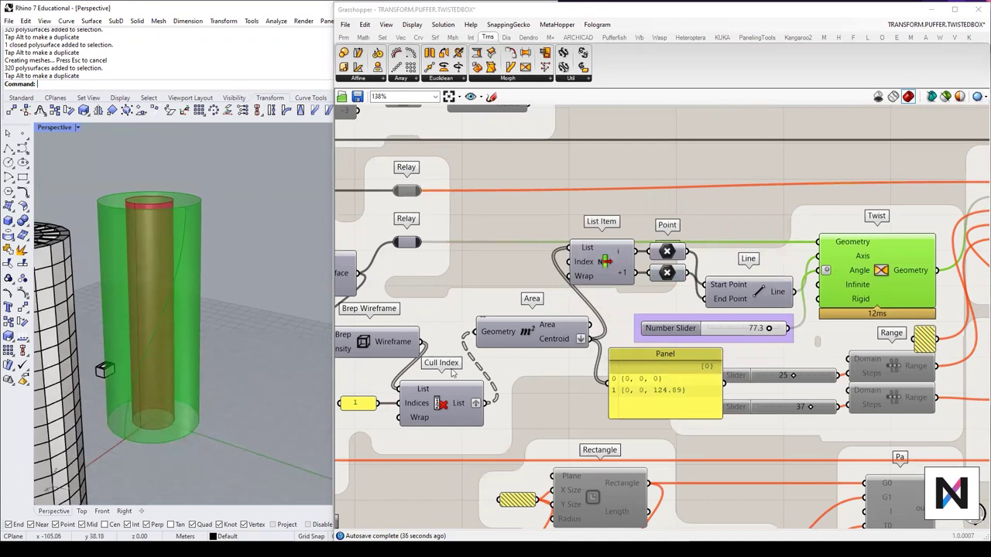
{"action": "left_click_drag", "start_coordinate": [745, 330], "coordinate": [697, 333]}
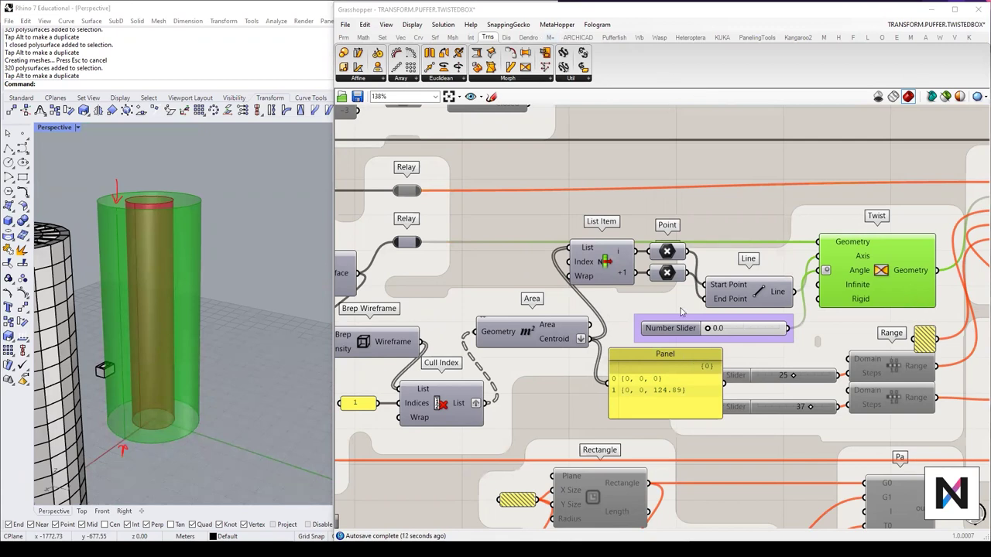
{"action": "left_click_drag", "start_coordinate": [707, 329], "coordinate": [793, 329]}
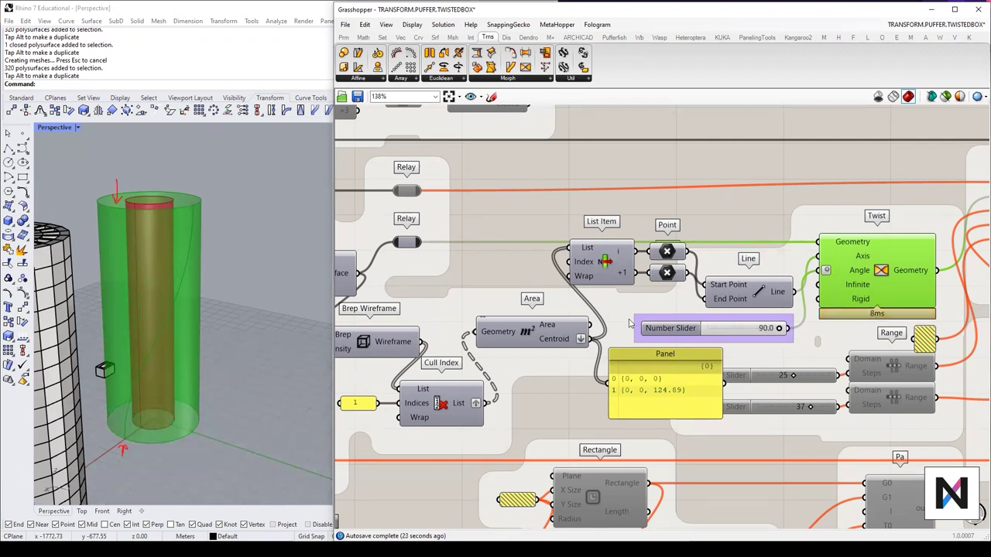
{"action": "right_click_drag", "start_coordinate": [217, 290], "coordinate": [182, 288]}
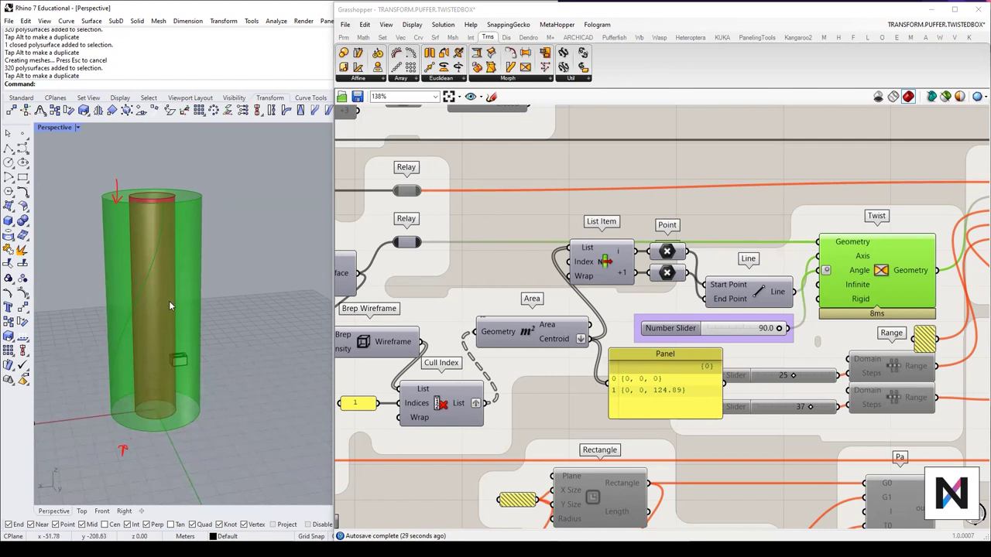
{"action": "right_click_drag", "start_coordinate": [169, 301], "coordinate": [191, 305]}
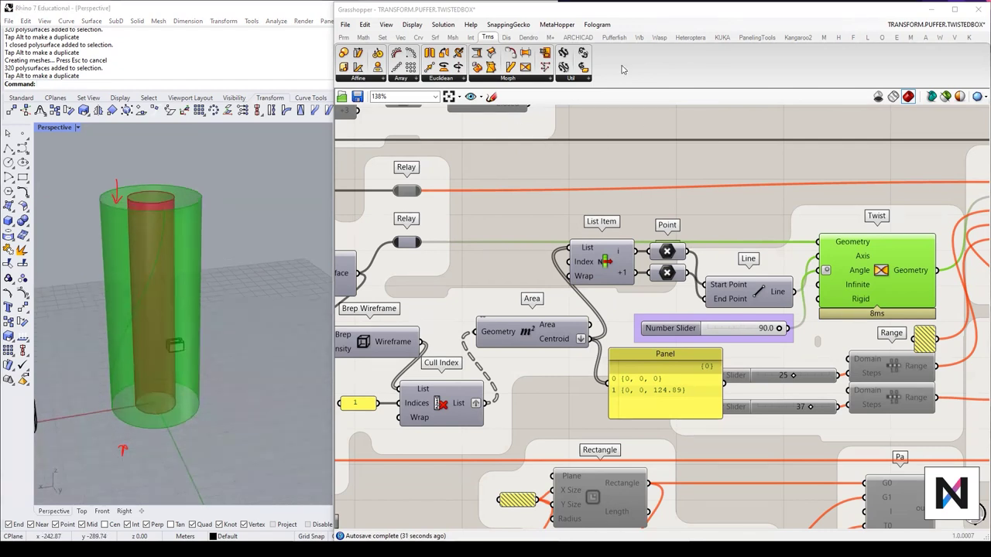
Step: Enable the Relay that carries the cylinder surface to the Twisted Box Two Surfaces component
{"action": "scroll", "coordinate": [634, 234], "scroll_direction": "down", "scroll_amount": 5}
{"action": "right_click", "coordinate": [669, 255]}
{"action": "scroll", "coordinate": [742, 252], "scroll_direction": "up", "scroll_amount": 2}
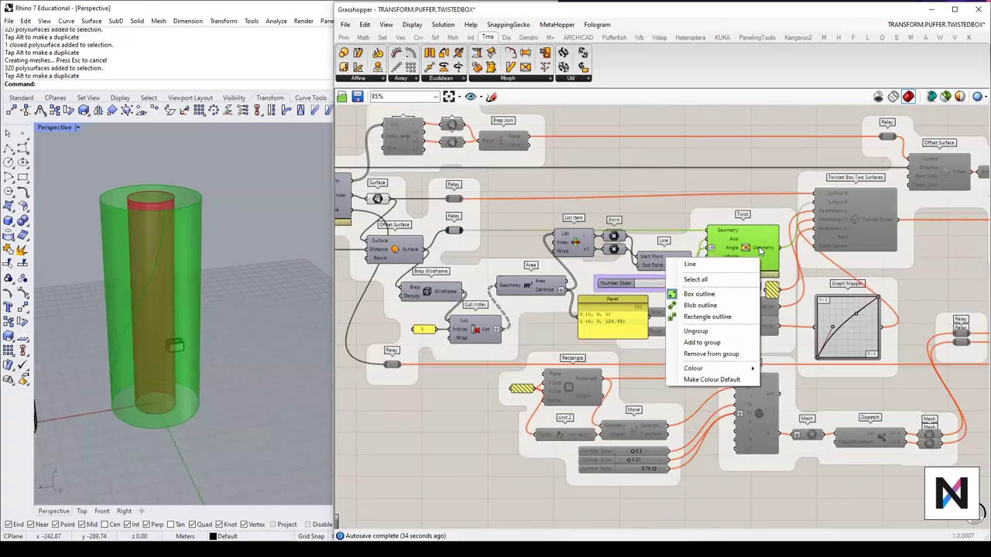
{"action": "left_click", "coordinate": [869, 218]}
{"action": "scroll", "coordinate": [733, 205], "scroll_direction": "up", "scroll_amount": 2}
{"action": "scroll", "coordinate": [686, 234], "scroll_direction": "down", "scroll_amount": 2}
{"action": "right_click_drag", "start_coordinate": [545, 213], "coordinate": [645, 222]}
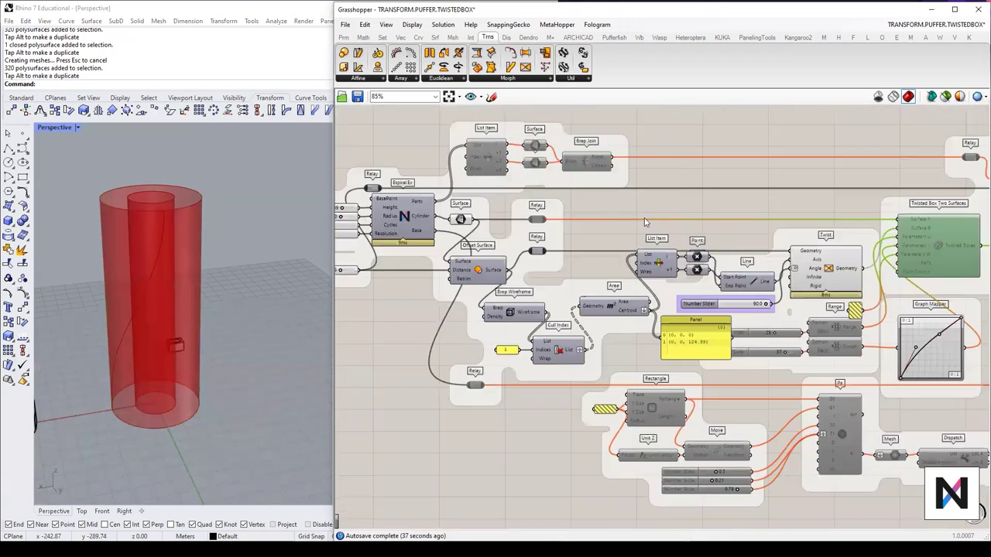
{"action": "scroll", "coordinate": [557, 233], "scroll_direction": "up", "scroll_amount": 3}
{"action": "left_click", "coordinate": [523, 209]}
{"action": "middle_click", "coordinate": [522, 211]}
{"action": "left_click", "coordinate": [677, 186]}
Step: Enable the Twisted Box Two Surfaces component
{"action": "scroll", "coordinate": [677, 187], "scroll_direction": "down", "scroll_amount": 3}
{"action": "right_click_drag", "start_coordinate": [981, 213], "coordinate": [678, 229]}
{"action": "left_click", "coordinate": [678, 240]}
{"action": "middle_click", "coordinate": [680, 239]}
{"action": "left_click", "coordinate": [707, 242]}
{"action": "left_click", "coordinate": [743, 298]}
Step: Delete the Panel that lists the two centroid points
{"action": "right_click_drag", "start_coordinate": [733, 307], "coordinate": [790, 290]}
{"action": "left_click", "coordinate": [515, 306]}
{"action": "key", "text": "Delete"}
Step: Enable the two Range components for Parameters U and V, their number sliders and the Graph Mapper
{"action": "scroll", "coordinate": [542, 333], "scroll_direction": "up", "scroll_amount": 3}
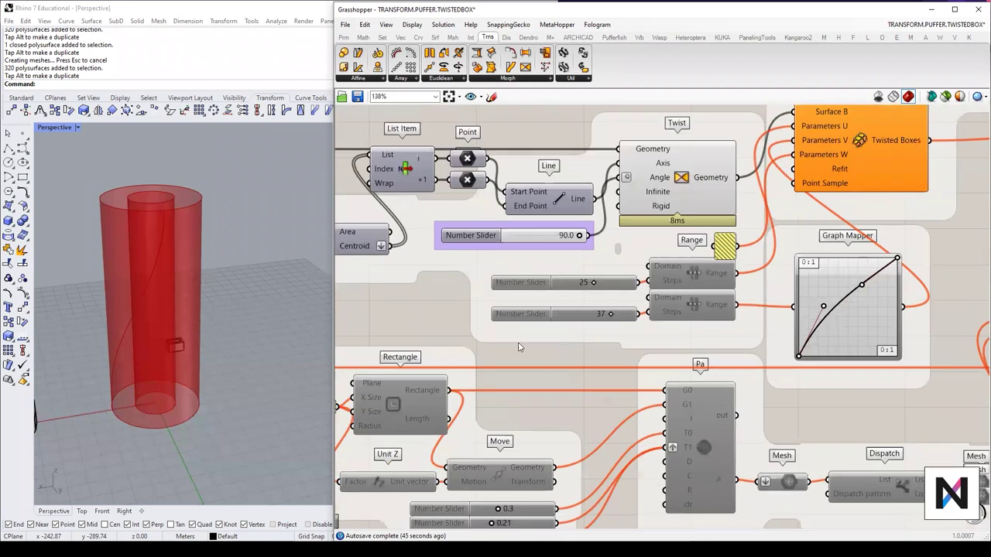
{"action": "left_click_drag", "start_coordinate": [450, 341], "coordinate": [926, 240]}
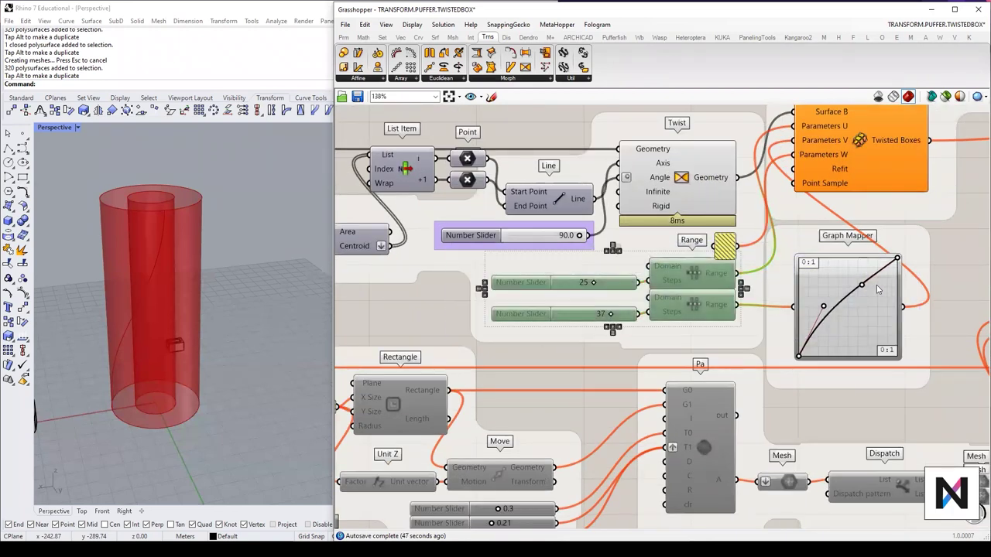
{"action": "middle_click", "coordinate": [867, 287]}
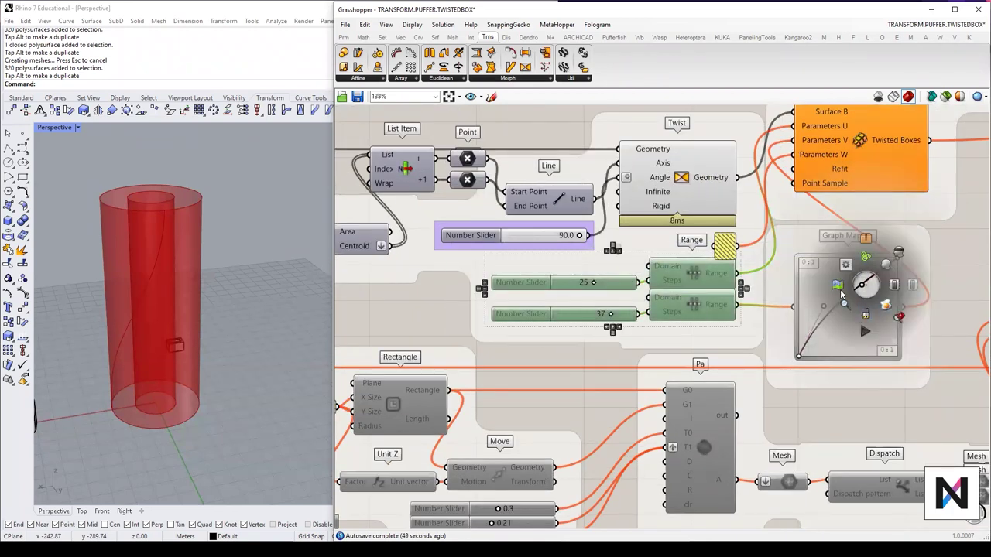
{"action": "middle_click", "coordinate": [845, 314]}
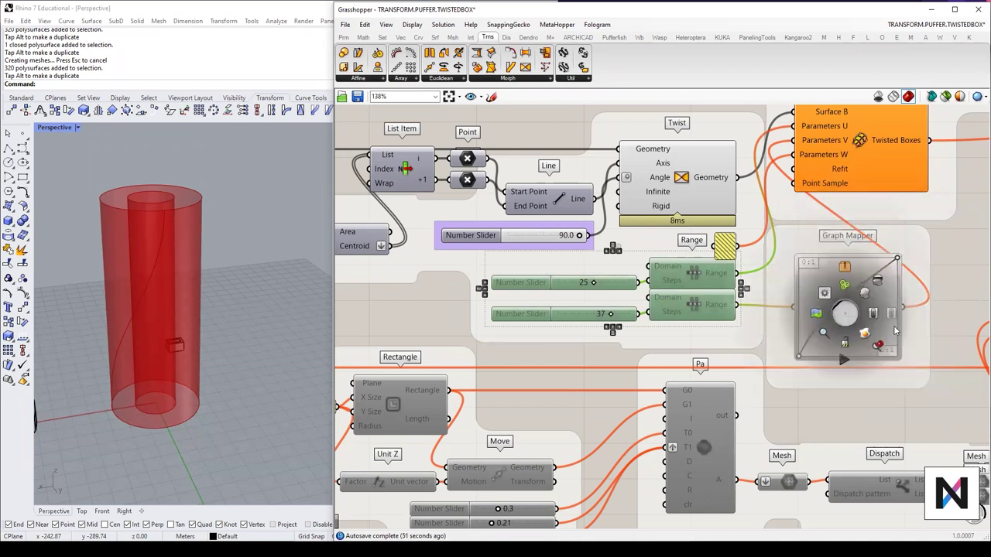
{"action": "left_click", "coordinate": [873, 314]}
{"action": "left_click", "coordinate": [916, 416]}
{"action": "left_click_drag", "start_coordinate": [835, 297], "coordinate": [830, 294]}
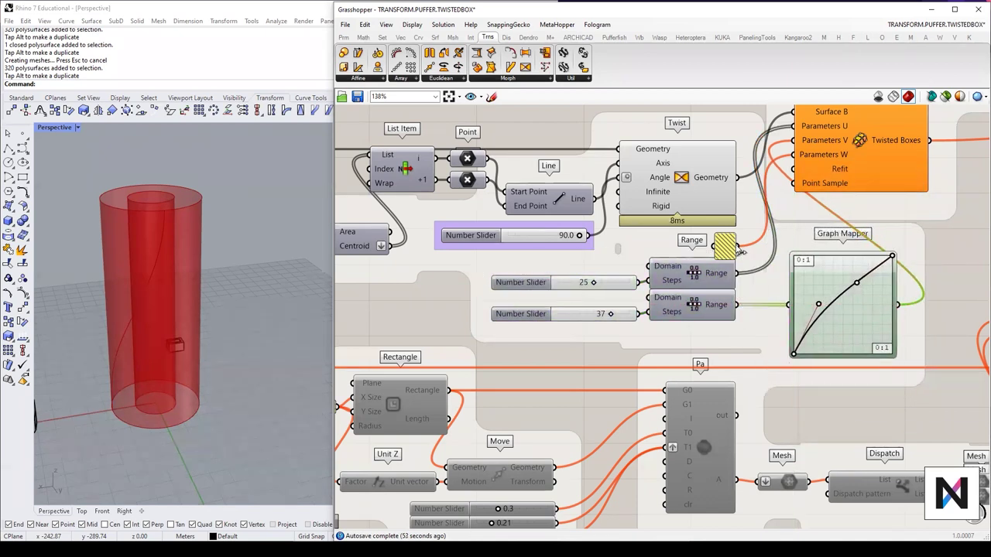
Step: Enable the panel holding the value 1 that feeds Parameters W of Twisted Box Two Surfaces
{"action": "middle_click", "coordinate": [729, 248]}
{"action": "left_click", "coordinate": [757, 253]}
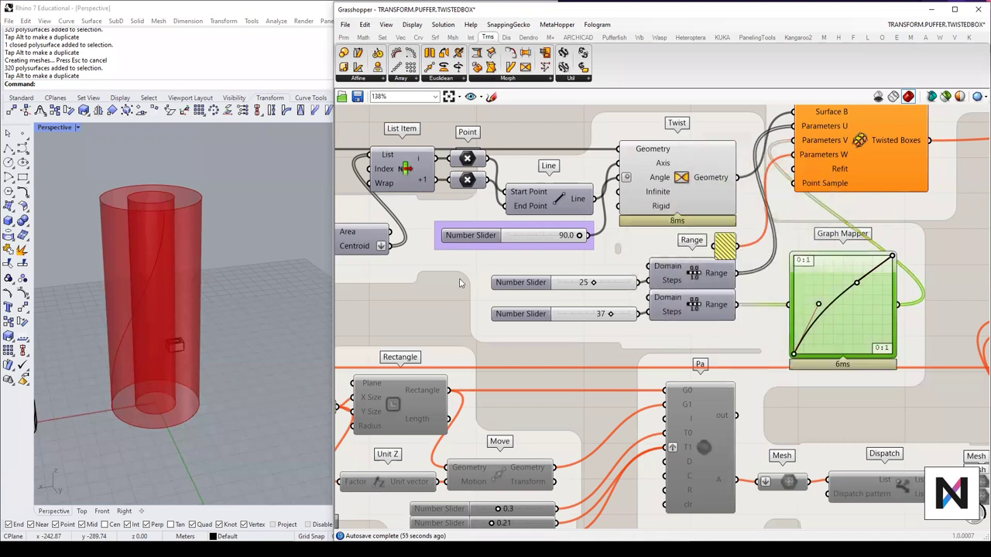
{"action": "middle_click", "coordinate": [726, 247]}
{"action": "left_click", "coordinate": [750, 248]}
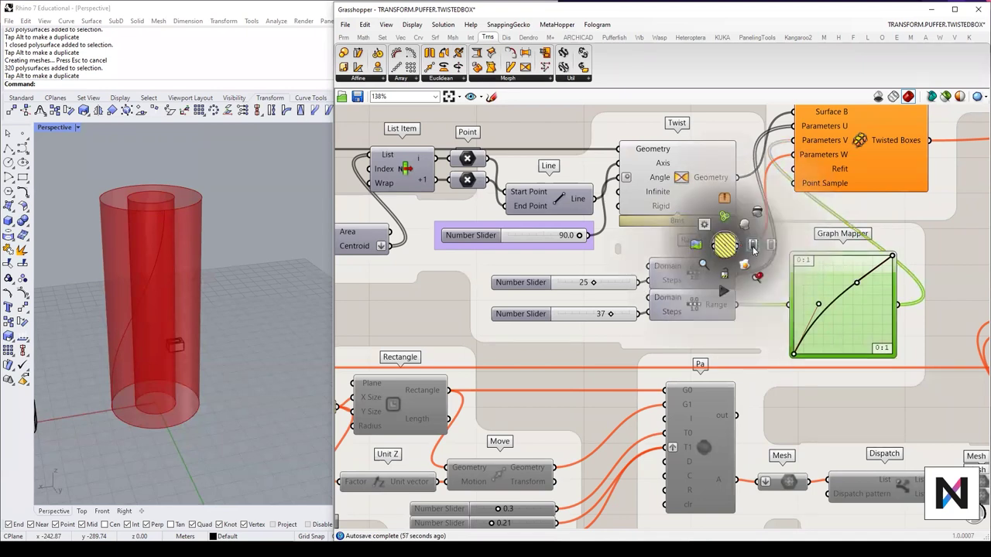
{"action": "left_click", "coordinate": [728, 242]}
{"action": "middle_click", "coordinate": [721, 249]}
{"action": "left_click", "coordinate": [750, 250]}
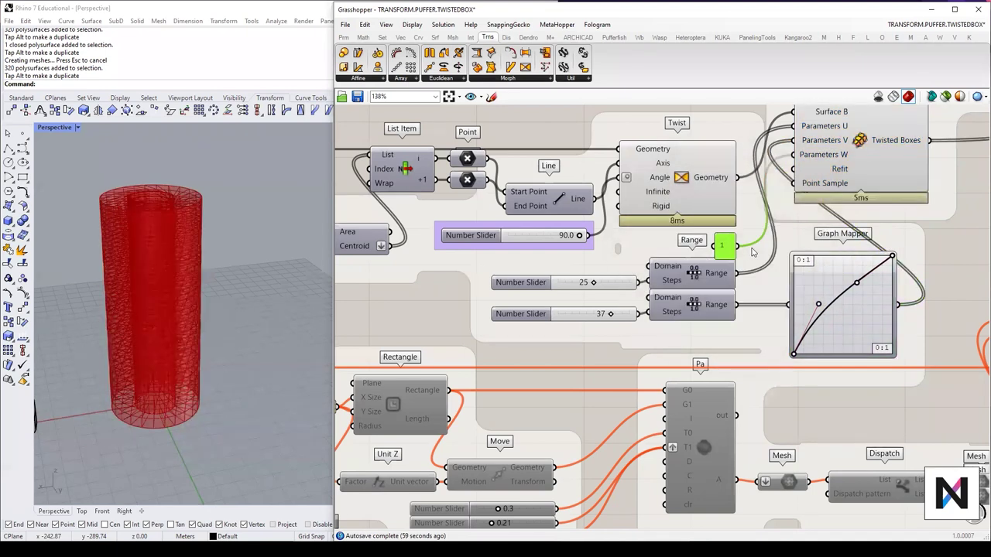
Step: Turn off the preview of the inner cylinder's Surface parameter
{"action": "right_click_drag", "start_coordinate": [191, 248], "coordinate": [249, 285]}
{"action": "scroll", "coordinate": [155, 260], "scroll_direction": "up", "scroll_amount": 6}
{"action": "right_click_drag", "start_coordinate": [658, 252], "coordinate": [723, 286]}
{"action": "right_click_drag", "start_coordinate": [480, 283], "coordinate": [865, 354]}
{"action": "left_click", "coordinate": [532, 204]}
{"action": "middle_click", "coordinate": [532, 203]}
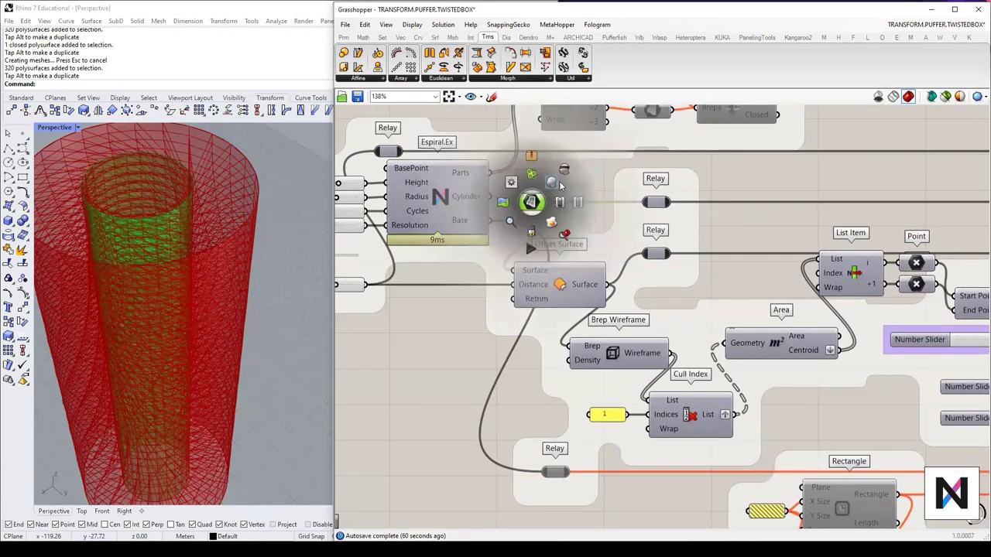
{"action": "left_click", "coordinate": [560, 180]}
Step: Turn off the preview of the Twist component
{"action": "scroll", "coordinate": [813, 286], "scroll_direction": "down", "scroll_amount": 3}
{"action": "right_click_drag", "start_coordinate": [813, 286], "coordinate": [517, 265]}
{"action": "left_click", "coordinate": [707, 264]}
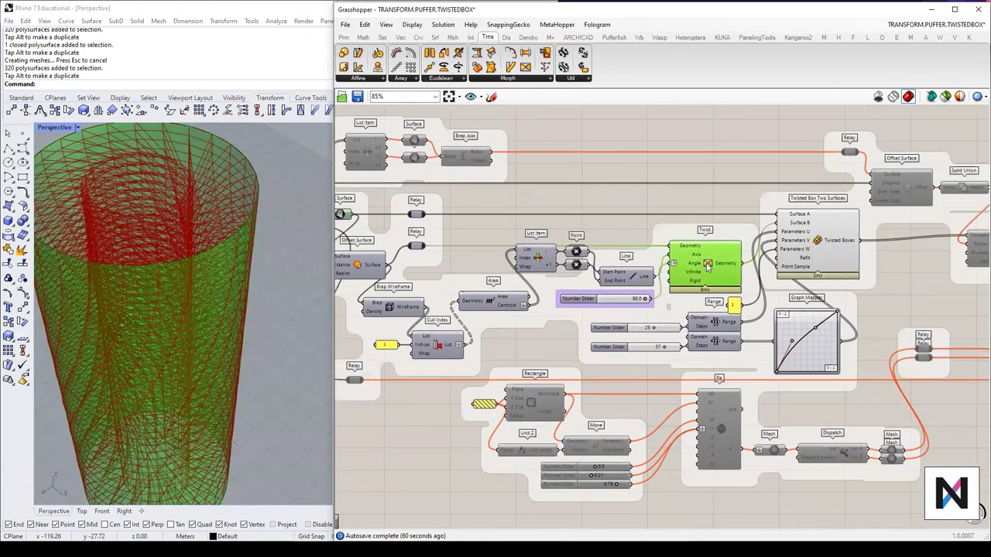
{"action": "middle_click", "coordinate": [706, 264]}
{"action": "left_click", "coordinate": [743, 233]}
Step: Set the Twist angle slider to 0.0 and highlight the boxes of Twisted Box Two Surfaces in the viewport
{"action": "scroll", "coordinate": [282, 267], "scroll_direction": "down", "scroll_amount": 5}
{"action": "right_click_drag", "start_coordinate": [249, 313], "coordinate": [206, 274]}
{"action": "scroll", "coordinate": [190, 273], "scroll_direction": "up", "scroll_amount": 4}
{"action": "left_click_drag", "start_coordinate": [646, 300], "coordinate": [594, 300]}
{"action": "right_click_drag", "start_coordinate": [216, 294], "coordinate": [183, 332]}
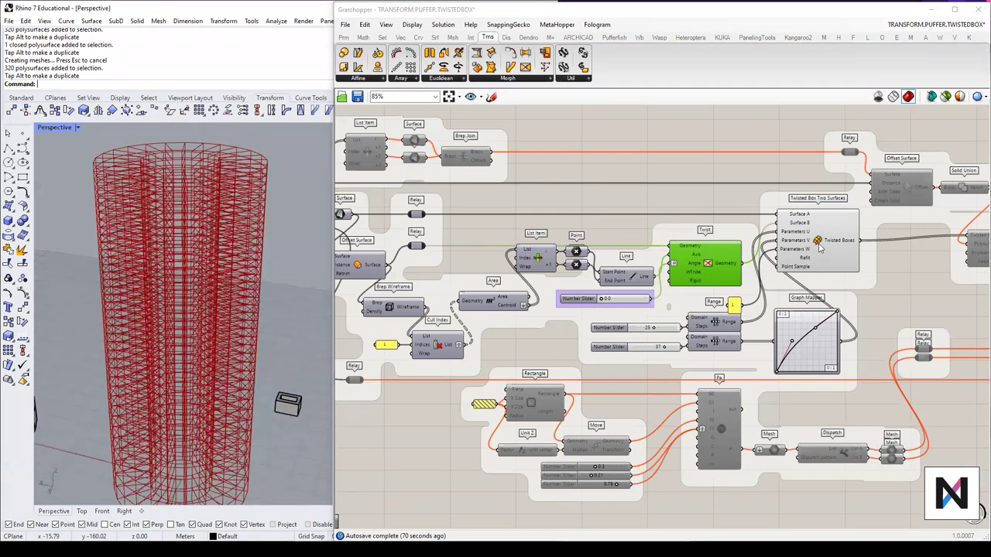
{"action": "left_click", "coordinate": [817, 242]}
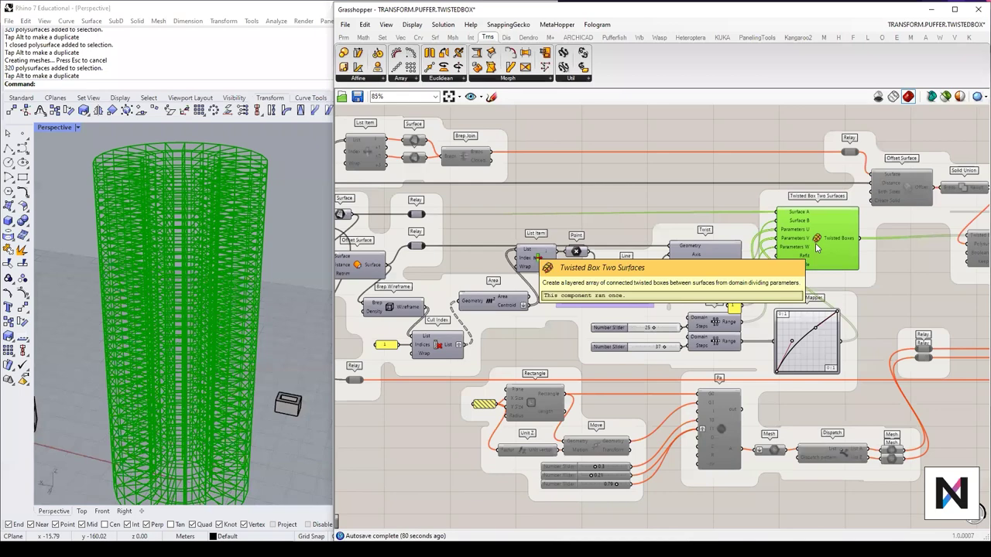
{"action": "right_click_drag", "start_coordinate": [247, 277], "coordinate": [250, 307]}
{"action": "scroll", "coordinate": [766, 264], "scroll_direction": "up", "scroll_amount": 2}
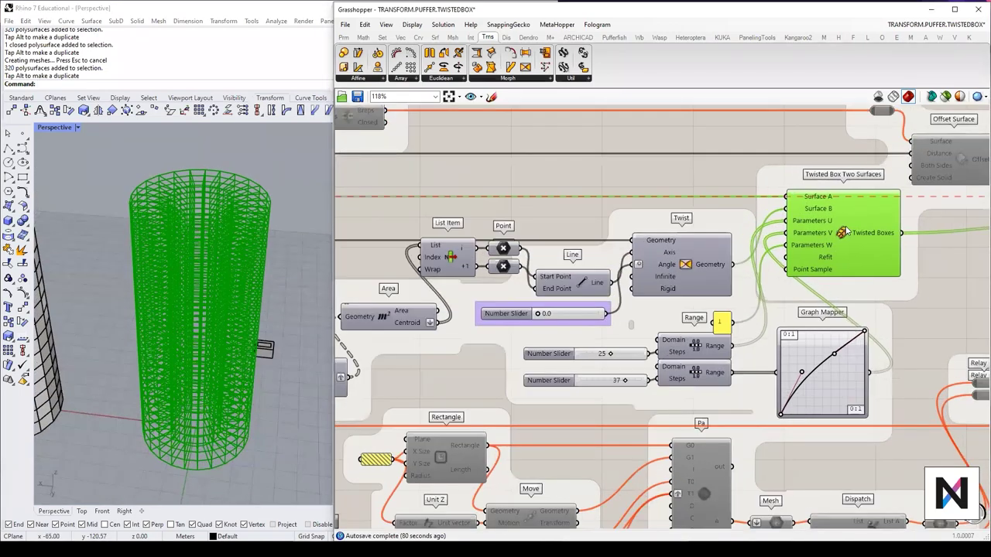
Step: Highlight the Twist component and try its angle slider at 41.3
{"action": "right_click_drag", "start_coordinate": [677, 260], "coordinate": [709, 258]}
{"action": "left_click", "coordinate": [709, 258]}
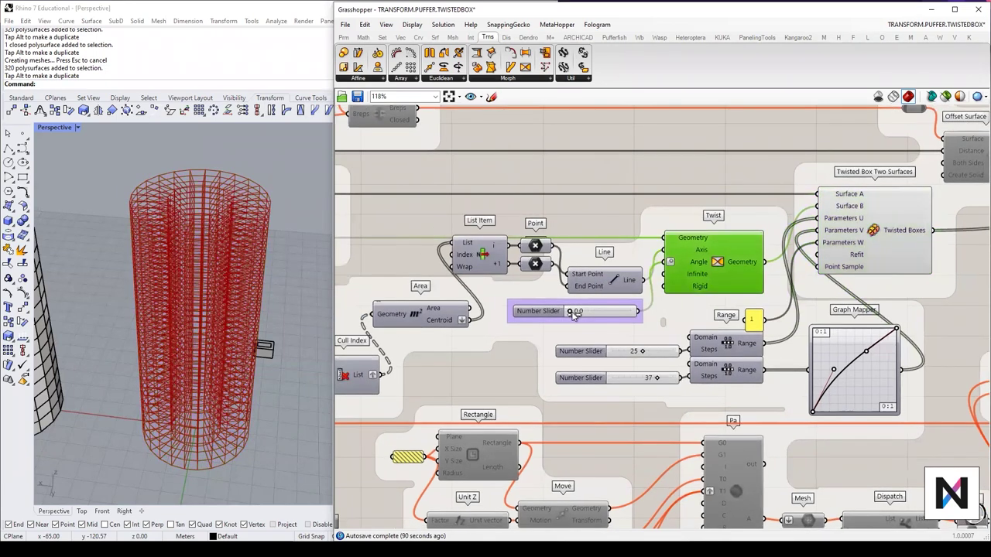
{"action": "left_click_drag", "start_coordinate": [572, 313], "coordinate": [598, 312]}
{"action": "scroll", "coordinate": [661, 338], "scroll_direction": "up", "scroll_amount": 3}
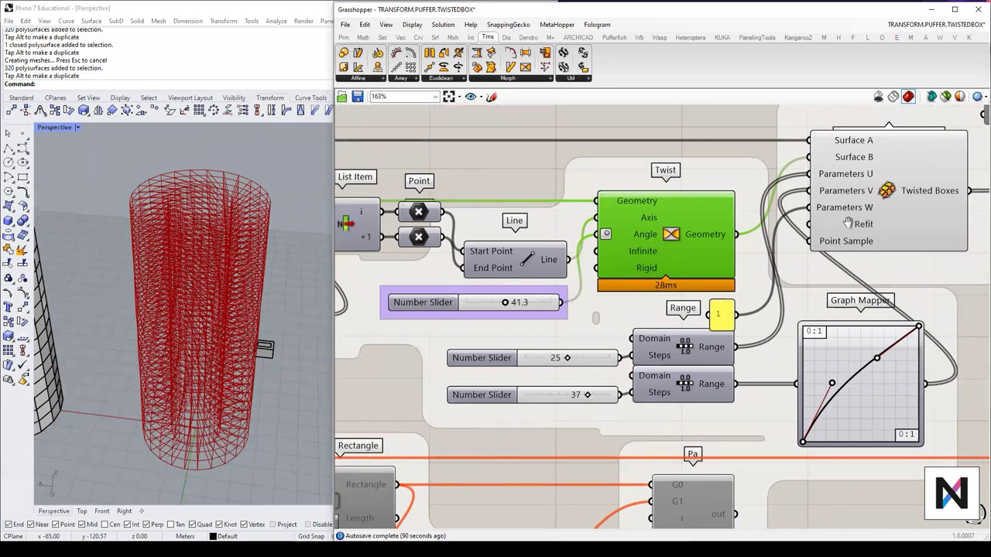
Step: Move the panel holding 1 clear of the Range label and reset the Twist angle slider to 0.0
{"action": "left_click_drag", "start_coordinate": [740, 308], "coordinate": [767, 319]}
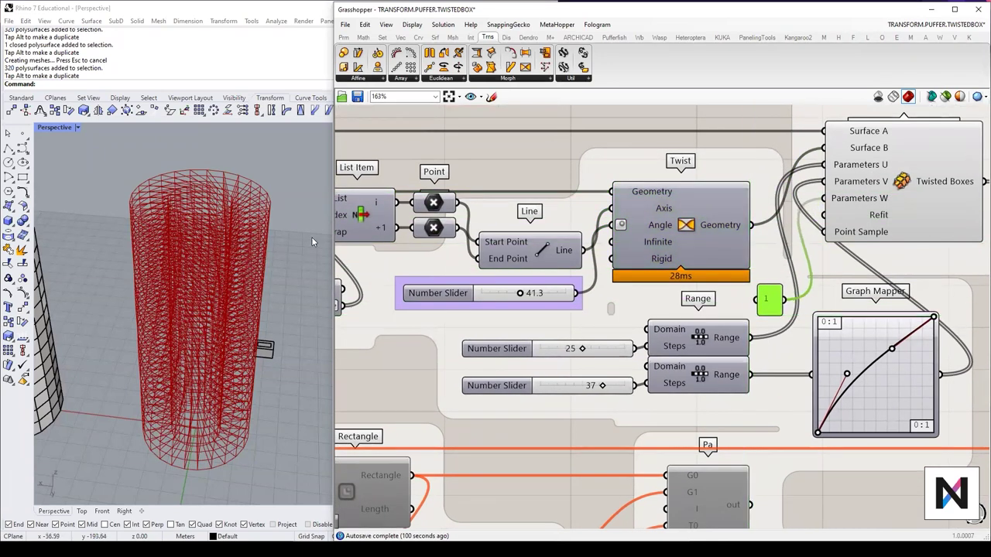
{"action": "right_click_drag", "start_coordinate": [228, 224], "coordinate": [215, 252]}
{"action": "scroll", "coordinate": [214, 252], "scroll_direction": "up", "scroll_amount": 5}
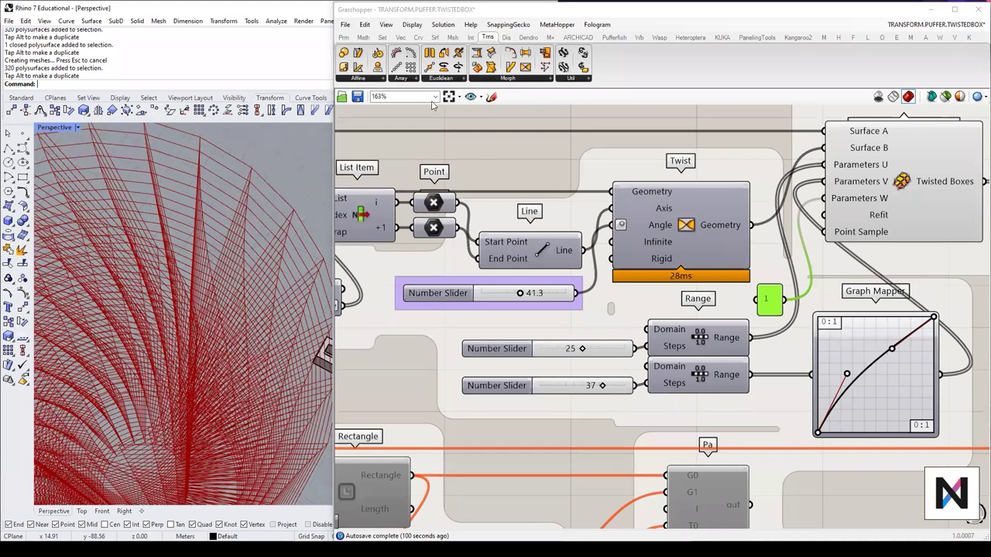
{"action": "left_click_drag", "start_coordinate": [523, 297], "coordinate": [480, 297]}
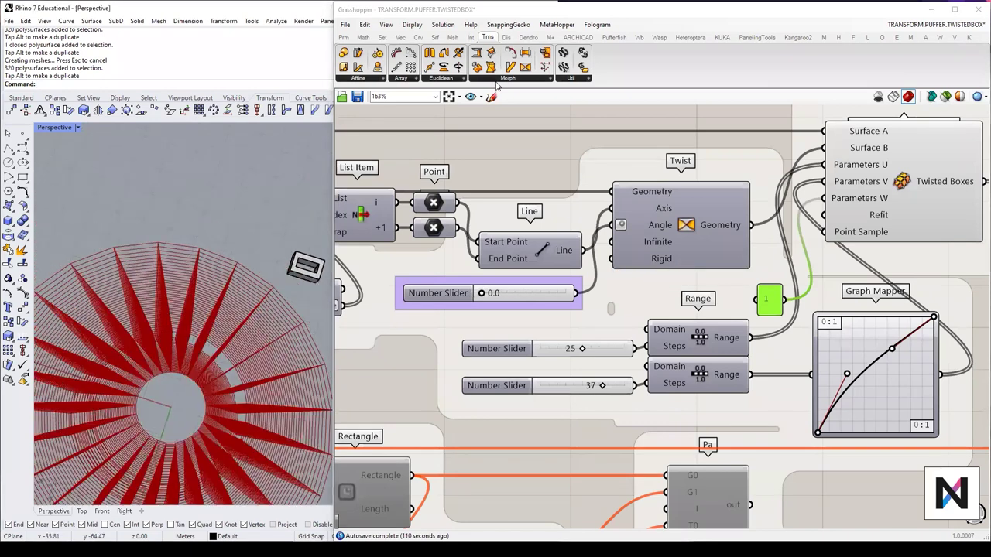
{"action": "mouse_move", "coordinate": [158, 245]}
{"action": "left_mouse_down"}
{"action": "mouse_move", "coordinate": [157, 335]}
{"action": "mouse_move", "coordinate": [171, 240]}
{"action": "mouse_move", "coordinate": [207, 196]}
{"action": "mouse_move", "coordinate": [231, 211]}
{"action": "mouse_move", "coordinate": [281, 210]}
{"action": "left_mouse_up"}
{"action": "left_click_drag", "start_coordinate": [255, 140], "coordinate": [267, 127]}
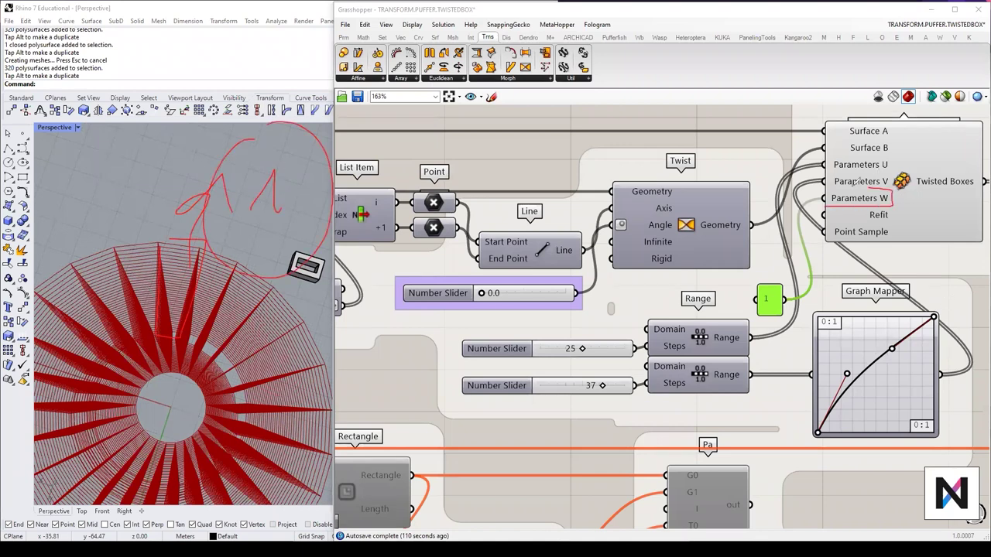
{"action": "left_click_drag", "start_coordinate": [871, 194], "coordinate": [784, 300]}
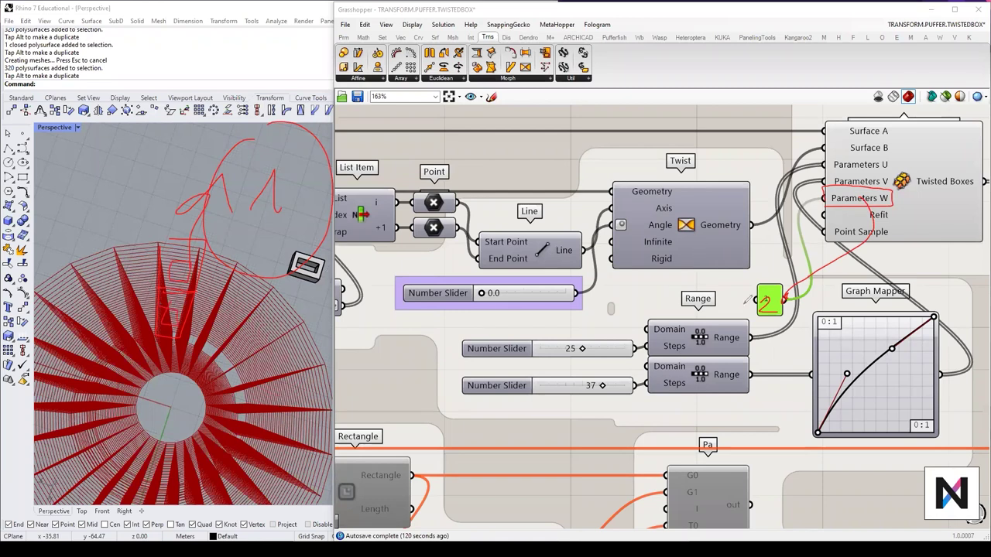
{"action": "left_click_drag", "start_coordinate": [212, 257], "coordinate": [183, 333]}
{"action": "left_click", "coordinate": [709, 94]}
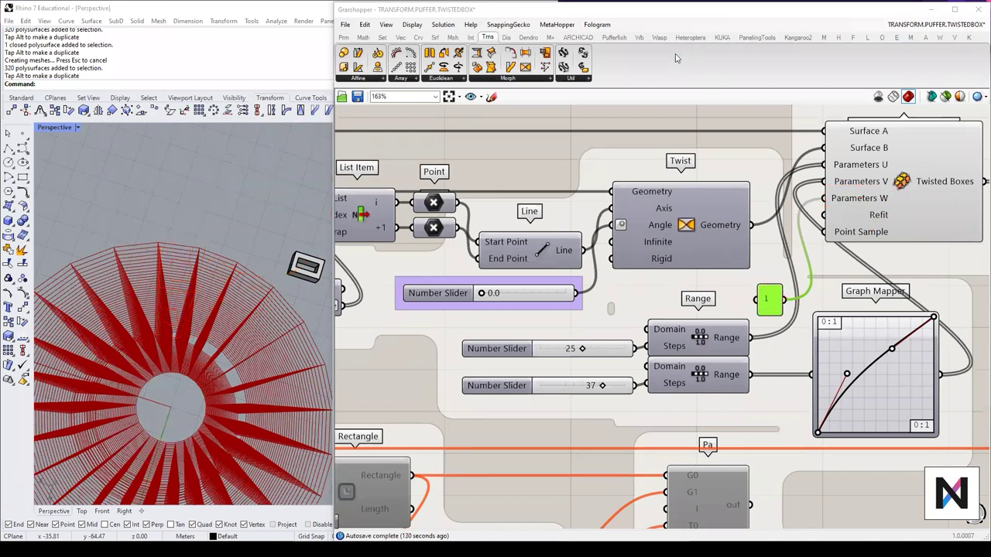
Step: Set the steps slider of the Range that feeds the Graph Mapper to 12
{"action": "scroll", "coordinate": [289, 288], "scroll_direction": "down", "scroll_amount": 6}
{"action": "right_click_drag", "start_coordinate": [289, 287], "coordinate": [252, 346]}
{"action": "scroll", "coordinate": [251, 347], "scroll_direction": "up", "scroll_amount": 5}
{"action": "right_click_drag", "start_coordinate": [223, 269], "coordinate": [238, 335]}
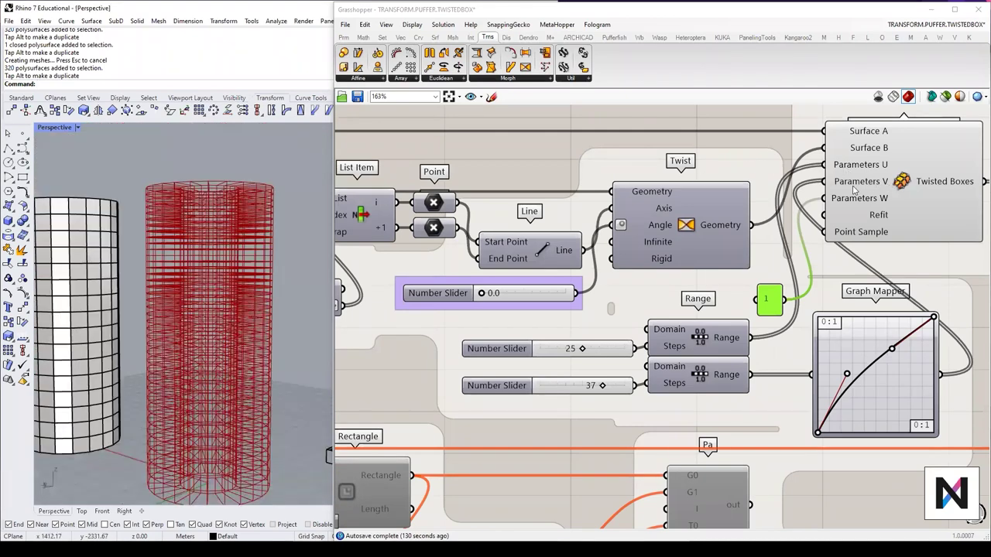
{"action": "mouse_move", "coordinate": [855, 190]}
{"action": "left_click_drag", "start_coordinate": [603, 387], "coordinate": [560, 387]}
{"action": "left_click", "coordinate": [691, 387]}
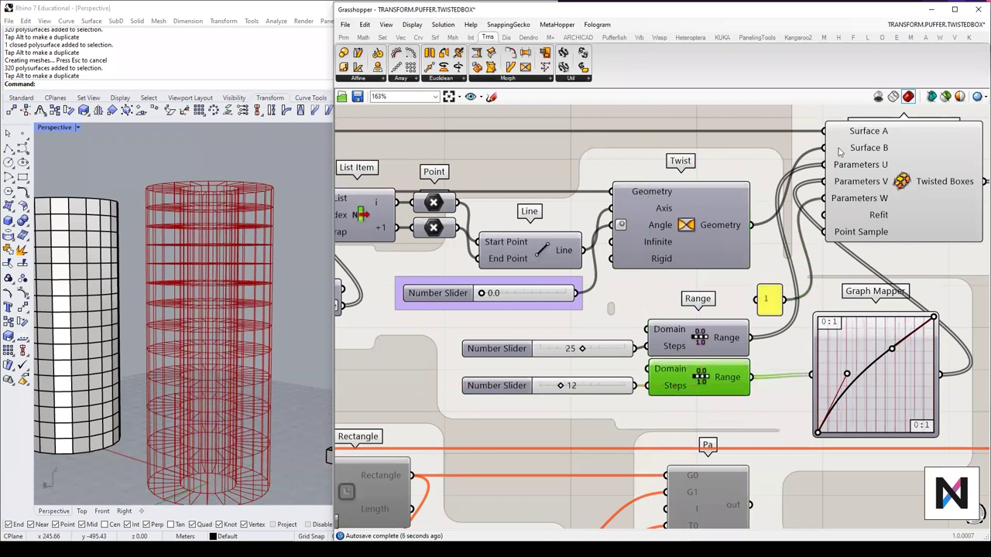
Step: Move the Range feeding the Graph Mapper and its steps slider slightly down, apart from the other Range
{"action": "right_click_drag", "start_coordinate": [862, 275], "coordinate": [865, 258]}
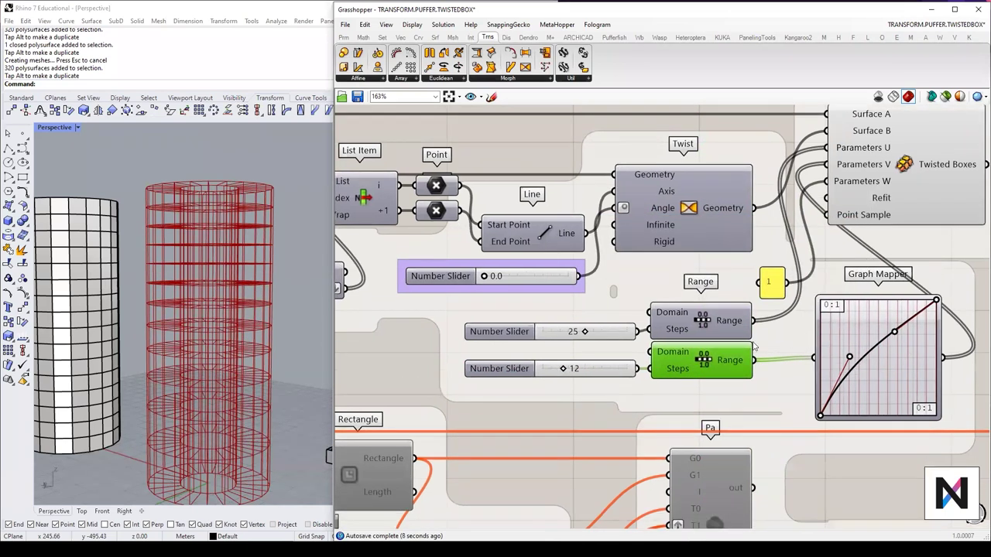
{"action": "mouse_move", "coordinate": [691, 368]}
{"action": "left_mouse_down"}
{"action": "mouse_move", "coordinate": [692, 358]}
{"action": "mouse_move", "coordinate": [691, 382]}
{"action": "left_mouse_up"}
{"action": "left_click", "coordinate": [587, 375]}
{"action": "scroll", "coordinate": [570, 387], "scroll_direction": "up", "scroll_amount": 2}
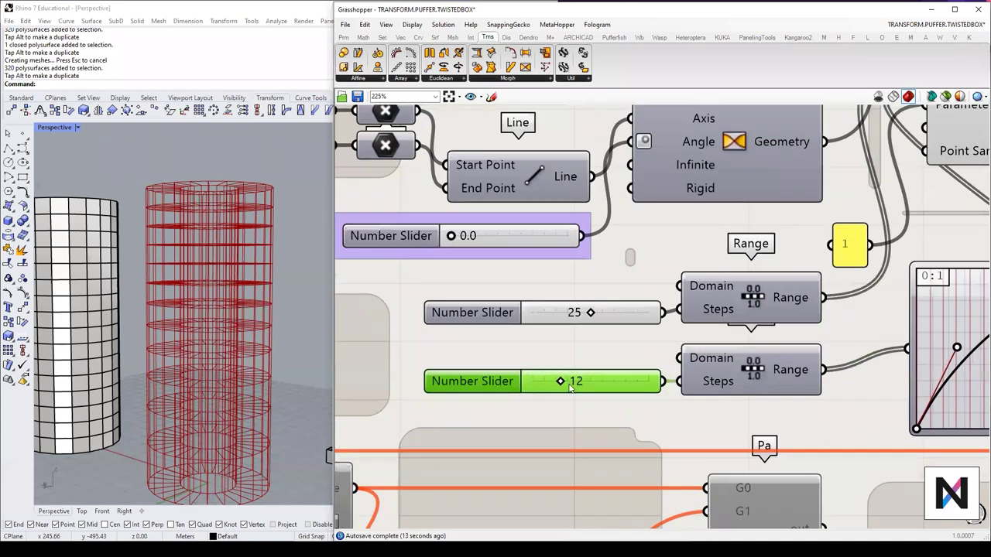
{"action": "scroll", "coordinate": [760, 381], "scroll_direction": "down", "scroll_amount": 1}
Step: Reshape the Graph Mapper's Bezier curve by pulling its upper handle down toward the middle of the graph
{"action": "left_click", "coordinate": [852, 356]}
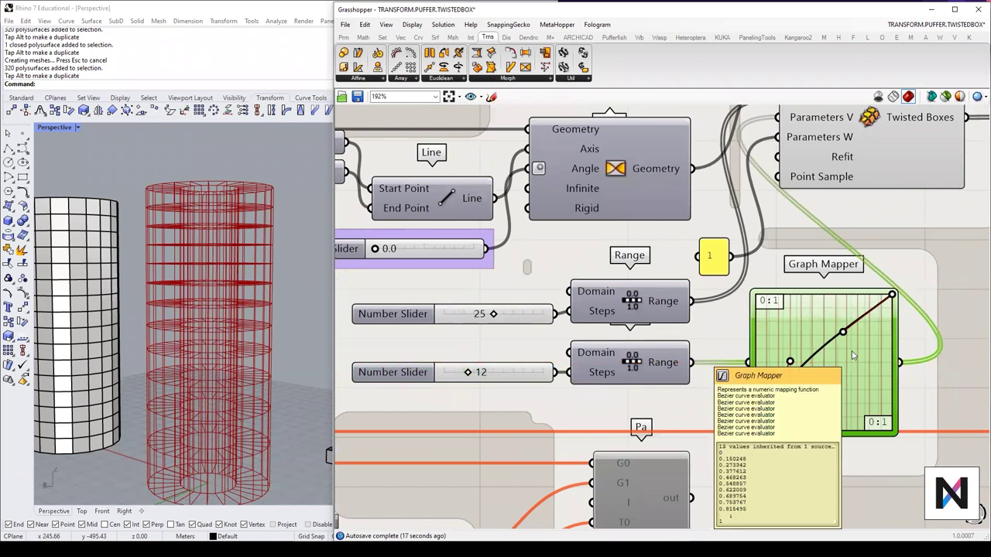
{"action": "mouse_move", "coordinate": [790, 362]}
{"action": "left_mouse_down"}
{"action": "mouse_move", "coordinate": [823, 396]}
{"action": "mouse_move", "coordinate": [791, 362]}
{"action": "left_mouse_up"}
{"action": "left_click_drag", "start_coordinate": [843, 333], "coordinate": [831, 362]}
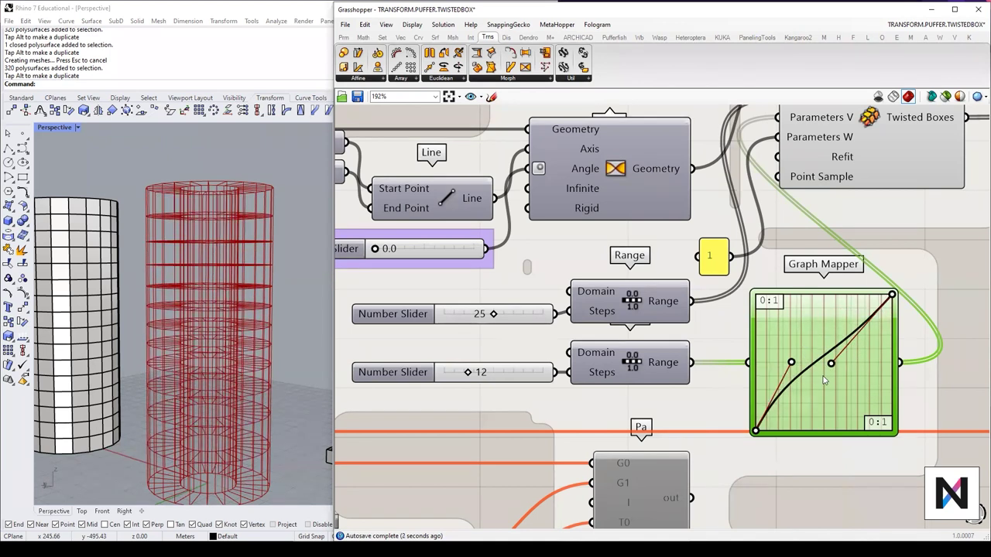
Step: Try the Linear graph type in the Graph Mapper and inspect the box spacing in the viewport
{"action": "right_click", "coordinate": [823, 378]}
{"action": "mouse_move", "coordinate": [851, 506]}
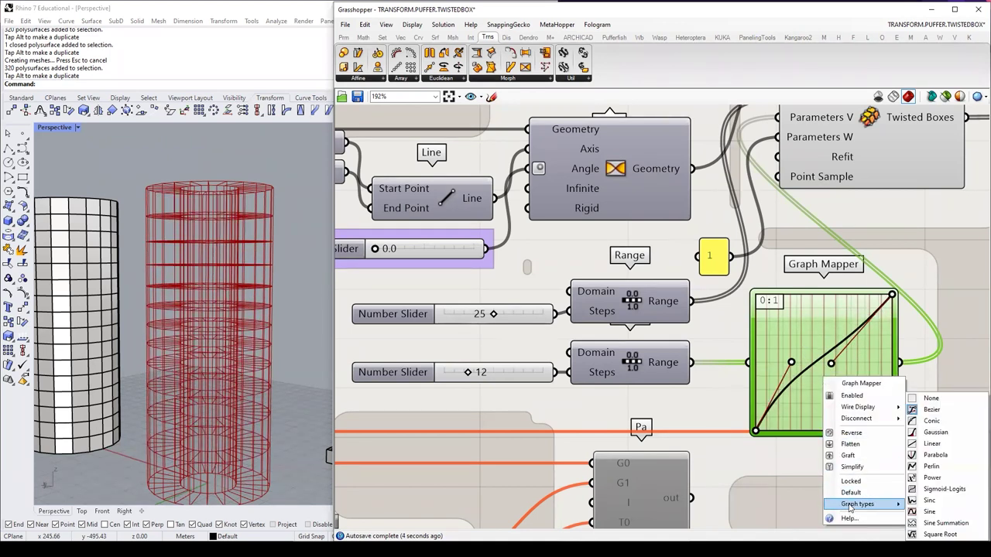
{"action": "right_click", "coordinate": [800, 356]}
{"action": "mouse_move", "coordinate": [832, 484]}
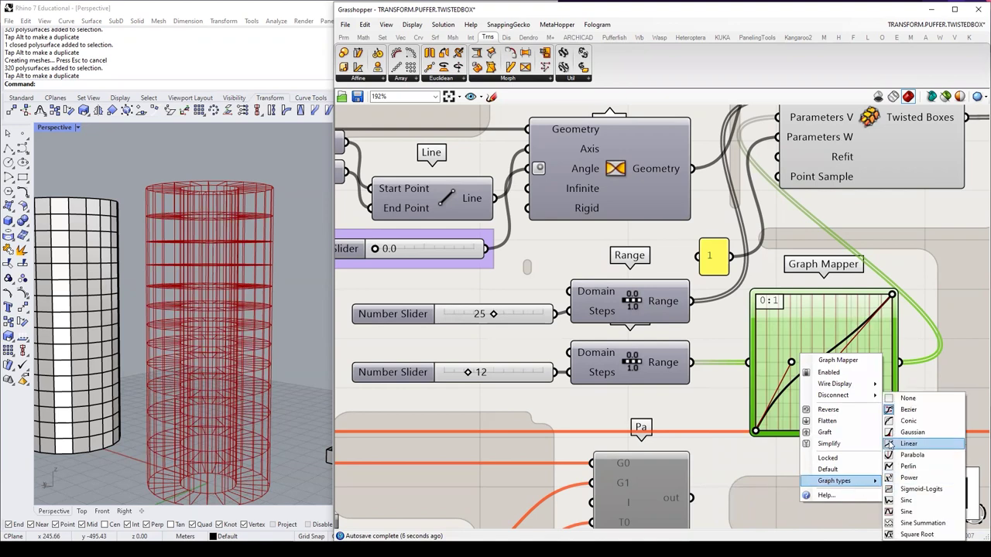
{"action": "left_click", "coordinate": [909, 444]}
{"action": "mouse_move", "coordinate": [215, 308]}
{"action": "right_mouse_down"}
{"action": "mouse_move", "coordinate": [199, 343]}
{"action": "mouse_move", "coordinate": [206, 315]}
{"action": "right_mouse_up"}
{"action": "scroll", "coordinate": [199, 343], "scroll_direction": "down", "scroll_amount": 6}
Step: Set the Graph Mapper's graph type to Bezier and adjust the curve's lower handle up toward the middle
{"action": "right_click", "coordinate": [802, 388]}
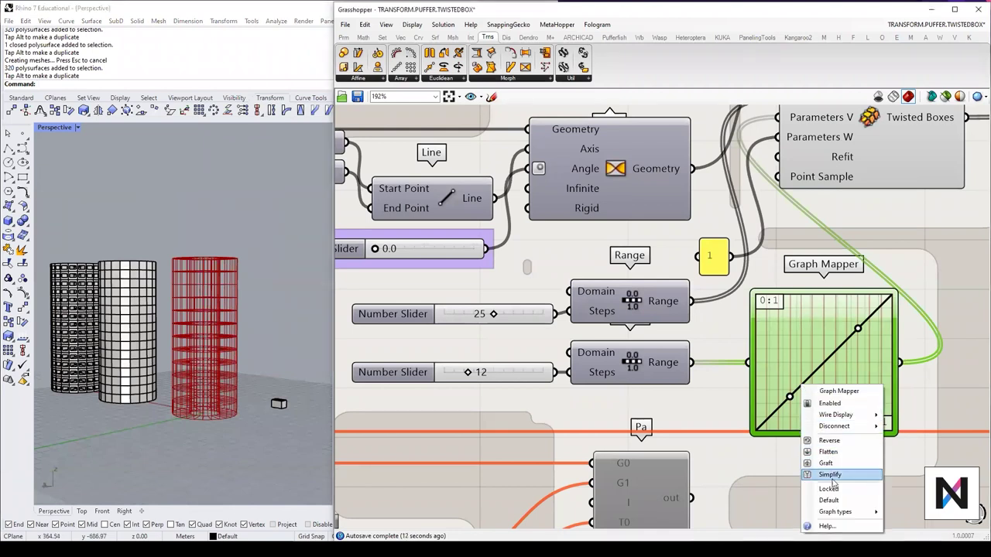
{"action": "mouse_move", "coordinate": [840, 512]}
{"action": "left_click", "coordinate": [910, 410]}
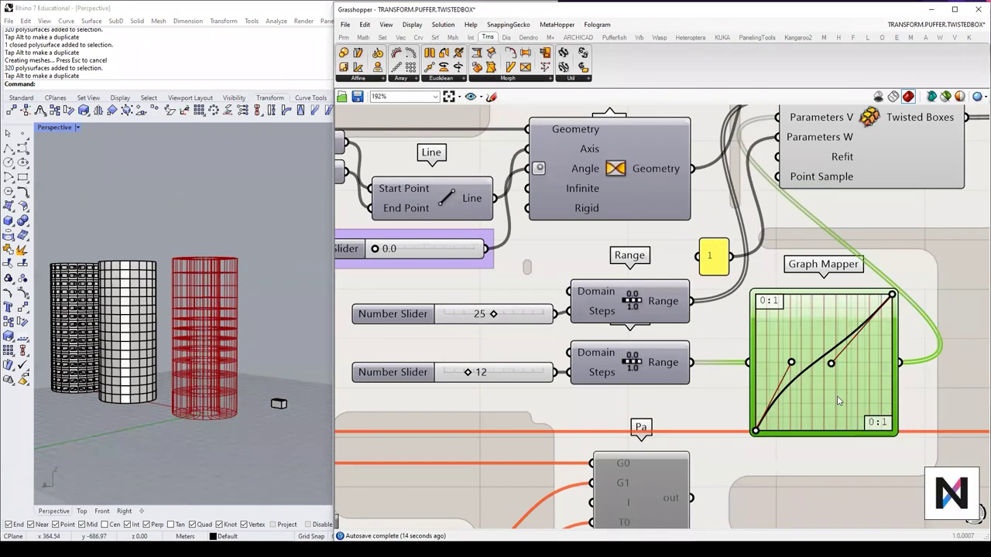
{"action": "scroll", "coordinate": [309, 350], "scroll_direction": "up", "scroll_amount": 3}
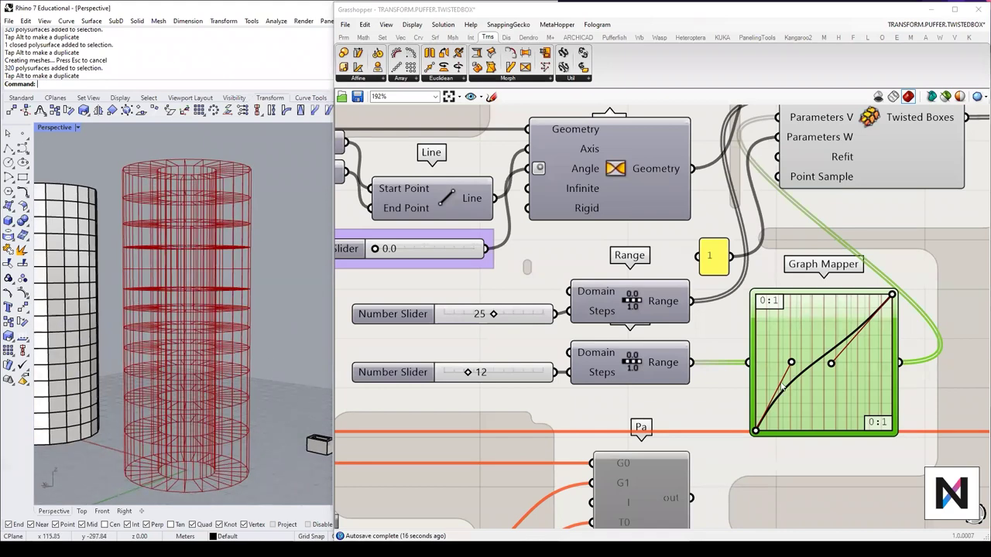
{"action": "left_click_drag", "start_coordinate": [790, 362], "coordinate": [814, 337]}
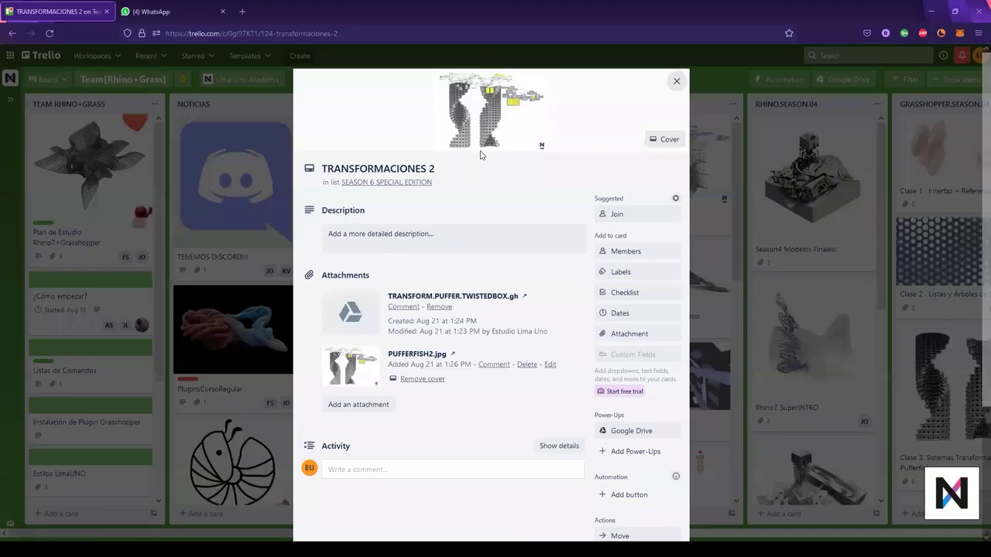
Step: Switch to the Trello card TRANSFORMACIONES 2 and open its cover image PUFFERFISH2.jpg to examine the towers
{"action": "left_click", "coordinate": [485, 140]}
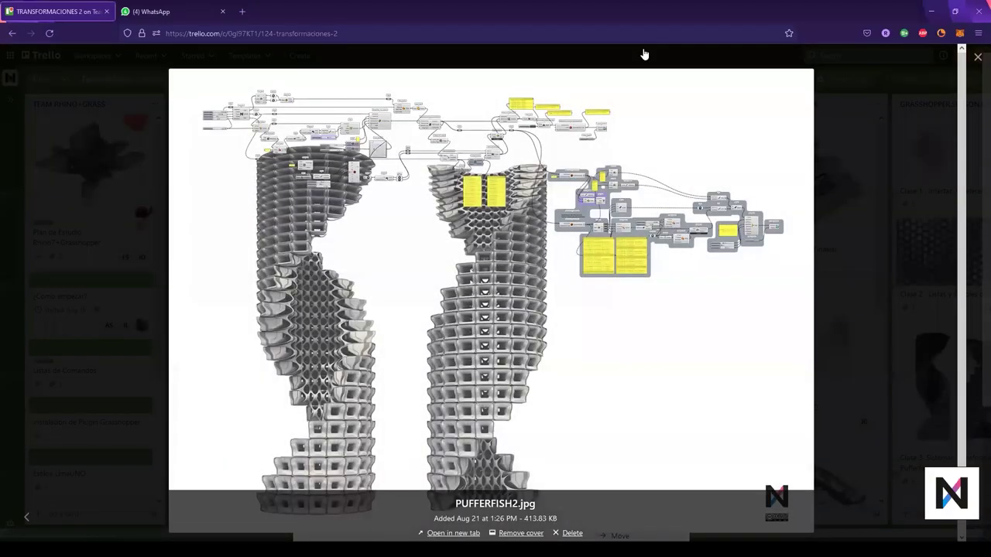
{"action": "mouse_move", "coordinate": [608, 351]}
{"action": "left_mouse_down"}
{"action": "mouse_move", "coordinate": [602, 419]}
{"action": "mouse_move", "coordinate": [611, 406]}
{"action": "left_mouse_up"}
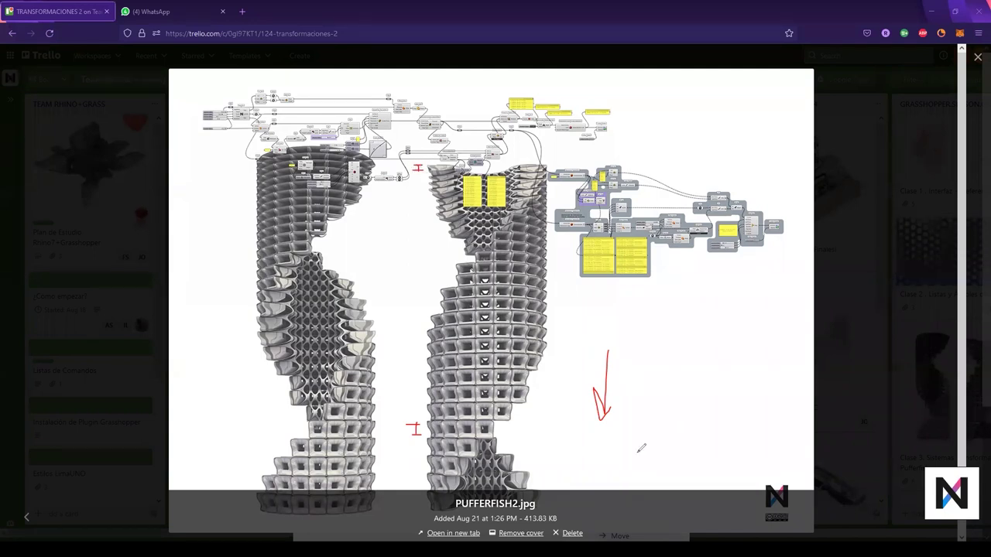
Step: Sketch a tall rectangle over the tower image with horizontal lines closer together toward the top, plus direction arrows, and return to Grasshopper
{"action": "mouse_move", "coordinate": [648, 151]}
{"action": "left_mouse_down"}
{"action": "mouse_move", "coordinate": [634, 491]}
{"action": "mouse_move", "coordinate": [793, 264]}
{"action": "mouse_move", "coordinate": [813, 492]}
{"action": "left_mouse_up"}
{"action": "left_click_drag", "start_coordinate": [635, 477], "coordinate": [811, 492]}
{"action": "mouse_move", "coordinate": [616, 339]}
{"action": "left_mouse_down"}
{"action": "mouse_move", "coordinate": [613, 258]}
{"action": "mouse_move", "coordinate": [586, 293]}
{"action": "left_mouse_up"}
{"action": "left_click_drag", "start_coordinate": [571, 299], "coordinate": [574, 316]}
{"action": "left_click_drag", "start_coordinate": [627, 410], "coordinate": [830, 396]}
{"action": "left_click_drag", "start_coordinate": [614, 337], "coordinate": [773, 327]}
{"action": "left_click_drag", "start_coordinate": [619, 290], "coordinate": [810, 287]}
{"action": "left_click_drag", "start_coordinate": [630, 272], "coordinate": [807, 270]}
{"action": "left_click_drag", "start_coordinate": [635, 242], "coordinate": [785, 241]}
{"action": "left_click_drag", "start_coordinate": [635, 222], "coordinate": [833, 224]}
{"action": "mouse_move", "coordinate": [640, 194]}
{"action": "left_mouse_down"}
{"action": "mouse_move", "coordinate": [799, 196]}
{"action": "mouse_move", "coordinate": [807, 185]}
{"action": "left_mouse_up"}
{"action": "left_click_drag", "start_coordinate": [638, 169], "coordinate": [799, 163]}
{"action": "left_click_drag", "start_coordinate": [613, 152], "coordinate": [793, 149]}
{"action": "mouse_move", "coordinate": [580, 435]}
{"action": "left_mouse_down"}
{"action": "mouse_move", "coordinate": [586, 244]}
{"action": "mouse_move", "coordinate": [573, 186]}
{"action": "left_mouse_up"}
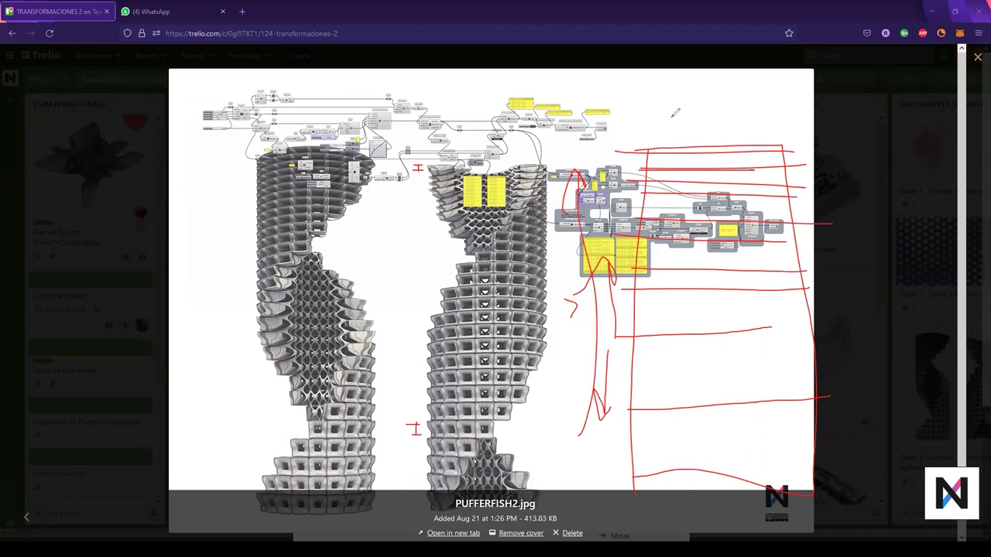
{"action": "key", "text": "Escape"}
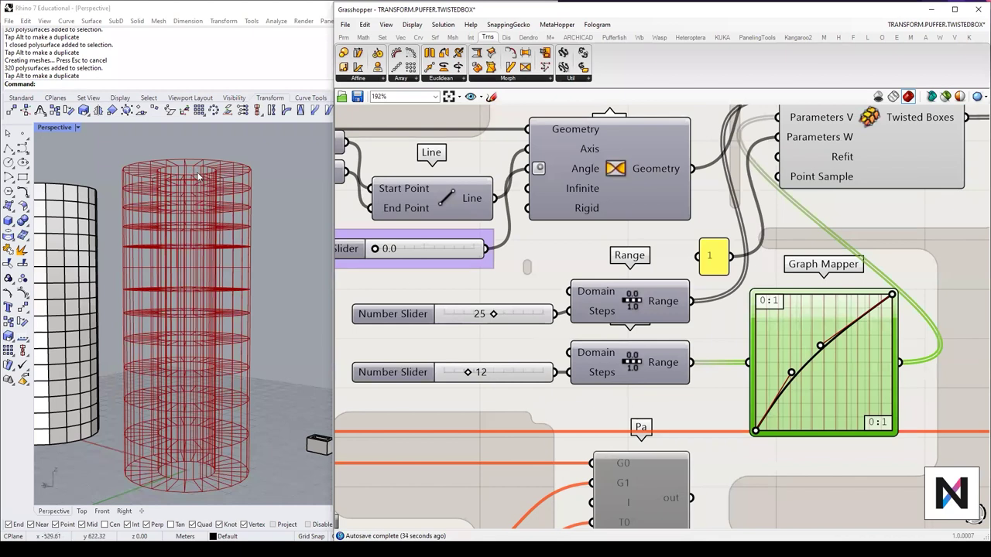
Step: Raise both handles of the Graph Mapper's Bezier curve to bow it upward, packing the boxes closer toward the cylinder's top
{"action": "left_click_drag", "start_coordinate": [789, 371], "coordinate": [815, 324]}
{"action": "left_click_drag", "start_coordinate": [780, 360], "coordinate": [784, 359]}
{"action": "right_click_drag", "start_coordinate": [194, 416], "coordinate": [193, 378]}
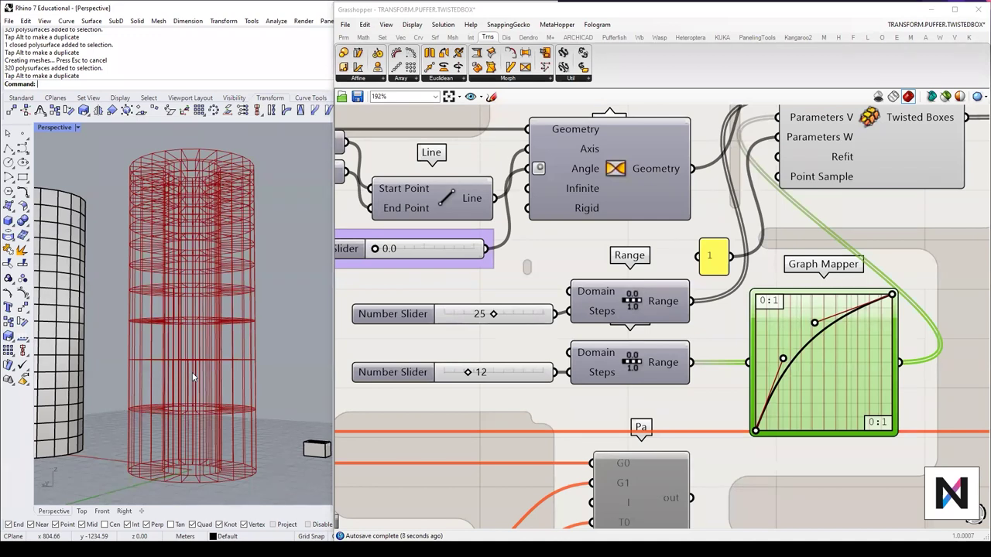
Step: Vary the steps of the Range feeding Parameters U, first higher and finally 6, inspecting the boxes around the cylinder
{"action": "right_click_drag", "start_coordinate": [691, 270], "coordinate": [752, 276]}
{"action": "left_click", "coordinate": [684, 318]}
{"action": "left_click_drag", "start_coordinate": [683, 316], "coordinate": [693, 314]}
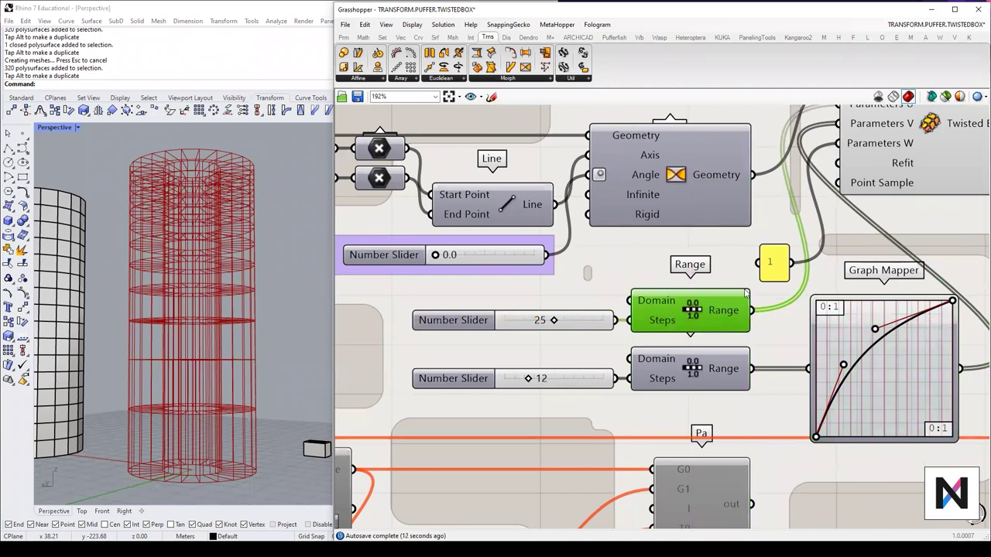
{"action": "right_click_drag", "start_coordinate": [910, 142], "coordinate": [868, 184]}
{"action": "right_click_drag", "start_coordinate": [639, 347], "coordinate": [679, 353]}
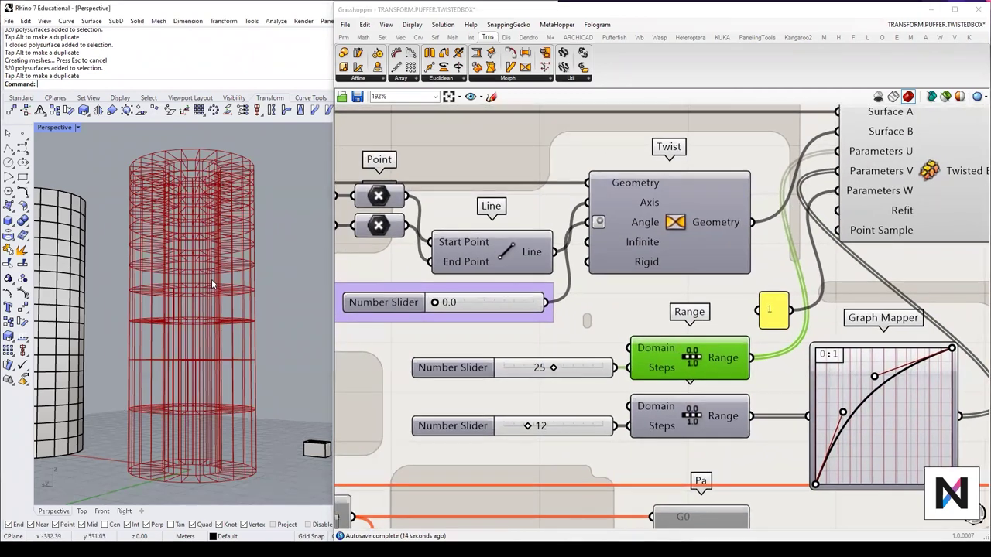
{"action": "right_click_drag", "start_coordinate": [215, 282], "coordinate": [195, 369]}
{"action": "left_click_drag", "start_coordinate": [553, 368], "coordinate": [611, 374]}
{"action": "right_click_drag", "start_coordinate": [189, 289], "coordinate": [193, 311]}
{"action": "scroll", "coordinate": [192, 310], "scroll_direction": "up", "scroll_amount": 5}
{"action": "right_click_drag", "start_coordinate": [231, 284], "coordinate": [220, 335]}
{"action": "left_click_drag", "start_coordinate": [594, 376], "coordinate": [517, 376]}
{"action": "scroll", "coordinate": [238, 351], "scroll_direction": "down", "scroll_amount": 2}
{"action": "right_click_drag", "start_coordinate": [238, 351], "coordinate": [196, 266]}
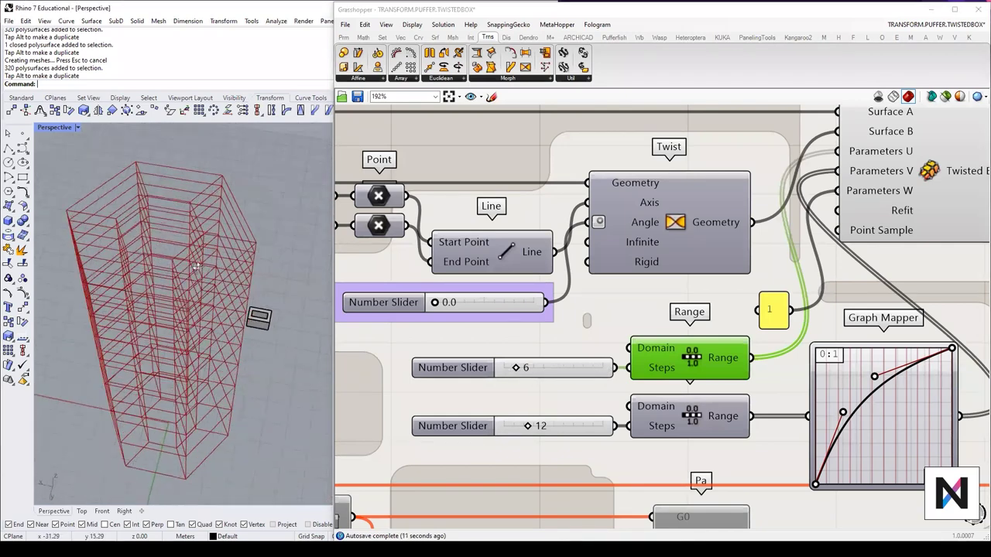
Step: Try 42 steps in the Range feeding Parameters U and inspect the denser boxes in the viewport
{"action": "right_click_drag", "start_coordinate": [236, 216], "coordinate": [220, 309]}
{"action": "left_click_drag", "start_coordinate": [517, 375], "coordinate": [595, 378]}
{"action": "scroll", "coordinate": [226, 270], "scroll_direction": "up", "scroll_amount": 5}
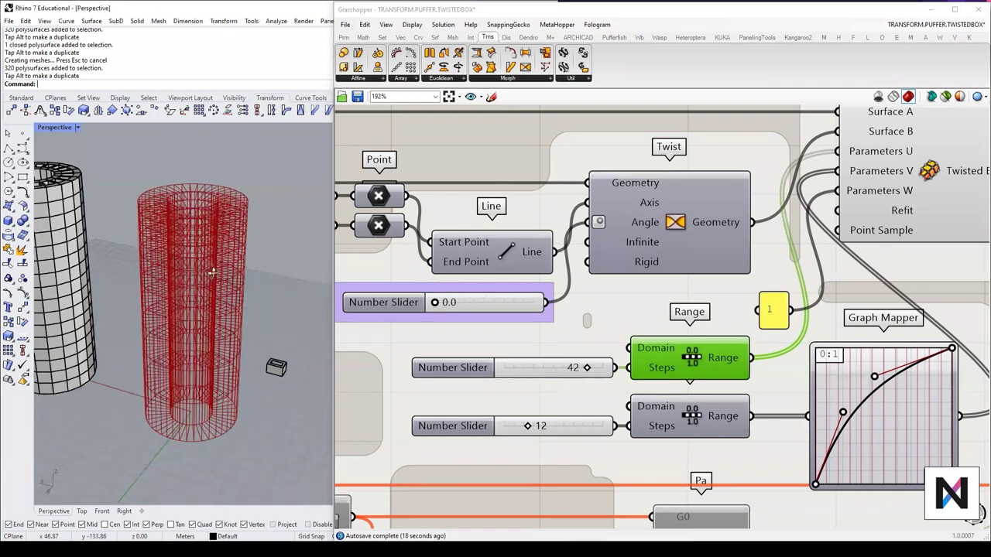
{"action": "right_click_drag", "start_coordinate": [251, 258], "coordinate": [225, 265]}
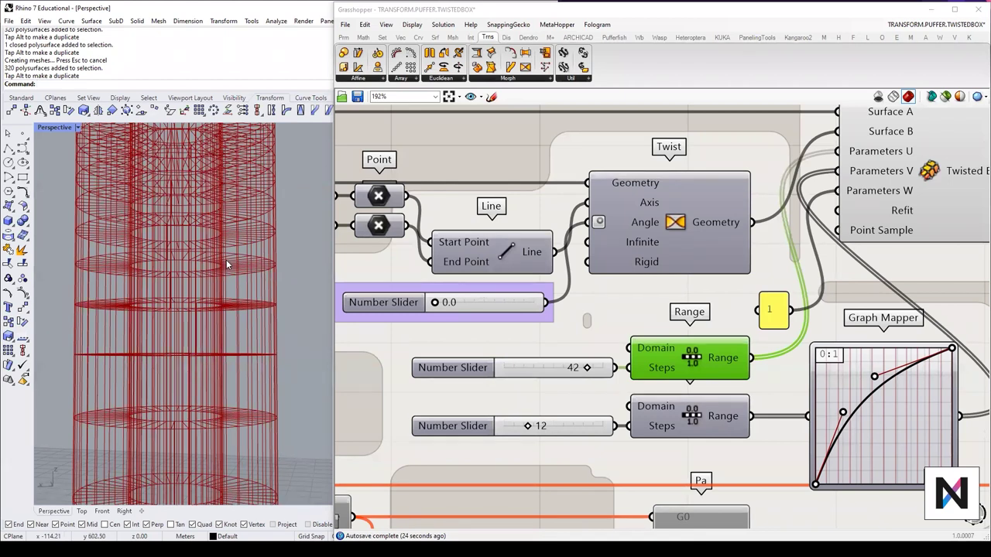
{"action": "scroll", "coordinate": [249, 307], "scroll_direction": "down", "scroll_amount": 6}
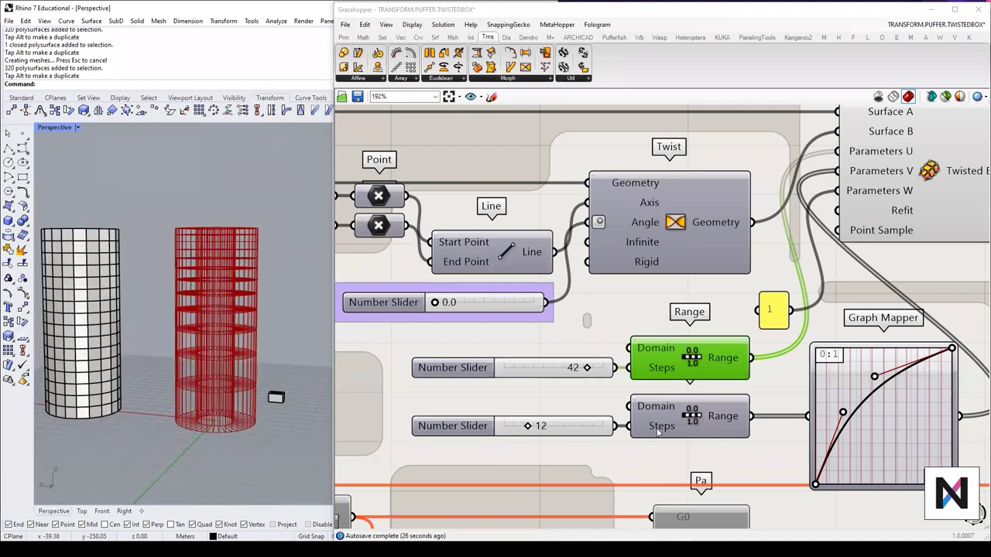
Step: Set the Range steps to 18 for Parameters V and 13 for Parameters U
{"action": "left_click_drag", "start_coordinate": [528, 426], "coordinate": [538, 427]}
{"action": "left_click_drag", "start_coordinate": [587, 368], "coordinate": [543, 369]}
{"action": "mouse_move", "coordinate": [532, 430]}
{"action": "left_mouse_down"}
{"action": "mouse_move", "coordinate": [525, 428]}
{"action": "mouse_move", "coordinate": [540, 429]}
{"action": "left_mouse_up"}
{"action": "right_click_drag", "start_coordinate": [223, 349], "coordinate": [210, 371]}
{"action": "left_click_drag", "start_coordinate": [545, 369], "coordinate": [530, 370]}
Step: Select the two baked polysurface towers beside the twisted box preview and hide them in the Rhino viewport
{"action": "scroll", "coordinate": [178, 341], "scroll_direction": "down", "scroll_amount": 4}
{"action": "right_click_drag", "start_coordinate": [177, 340], "coordinate": [246, 303]}
{"action": "scroll", "coordinate": [207, 311], "scroll_direction": "up", "scroll_amount": 4}
{"action": "scroll", "coordinate": [248, 304], "scroll_direction": "down", "scroll_amount": 3}
{"action": "scroll", "coordinate": [128, 310], "scroll_direction": "up", "scroll_amount": 3}
{"action": "left_click", "coordinate": [130, 309]}
{"action": "right_click_drag", "start_coordinate": [129, 310], "coordinate": [154, 290]}
{"action": "scroll", "coordinate": [152, 303], "scroll_direction": "down", "scroll_amount": 4}
{"action": "left_click", "coordinate": [44, 309]}
{"action": "scroll", "coordinate": [45, 309], "scroll_direction": "up", "scroll_amount": 7}
{"action": "scroll", "coordinate": [100, 298], "scroll_direction": "down", "scroll_amount": 3}
{"action": "left_click", "coordinate": [151, 272]}
{"action": "left_click", "coordinate": [154, 290]}
{"action": "left_click", "coordinate": [97, 294]}
{"action": "left_click", "coordinate": [164, 294], "text": "shift"}
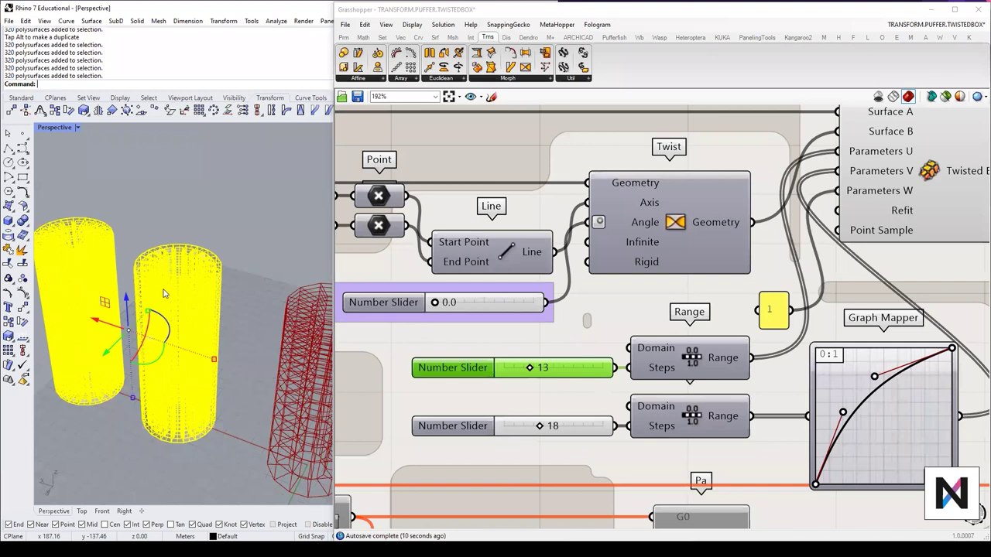
{"action": "key", "text": "Return"}
Step: Try a Twist angle of 48.4 and inspect how the boxes deform up close and from afar
{"action": "right_click_drag", "start_coordinate": [217, 351], "coordinate": [157, 312], "text": "shift"}
{"action": "right_click_drag", "start_coordinate": [602, 269], "coordinate": [689, 286]}
{"action": "left_click", "coordinate": [690, 287]}
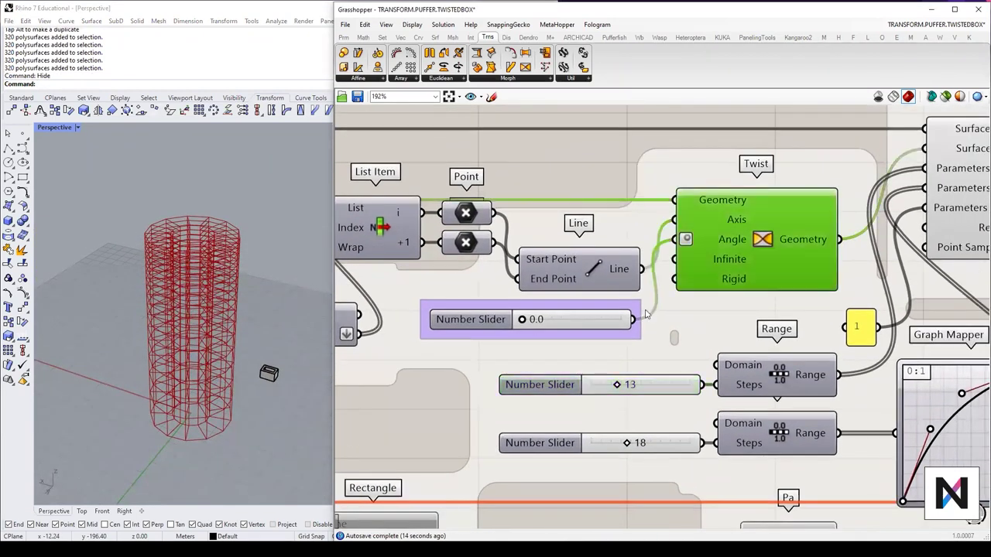
{"action": "left_click_drag", "start_coordinate": [524, 321], "coordinate": [577, 321]}
{"action": "right_click_drag", "start_coordinate": [226, 293], "coordinate": [264, 260]}
{"action": "scroll", "coordinate": [263, 264], "scroll_direction": "up", "scroll_amount": 5}
{"action": "right_click_drag", "start_coordinate": [152, 412], "coordinate": [148, 364]}
{"action": "scroll", "coordinate": [130, 387], "scroll_direction": "up", "scroll_amount": 6}
{"action": "right_click_drag", "start_coordinate": [167, 266], "coordinate": [155, 241]}
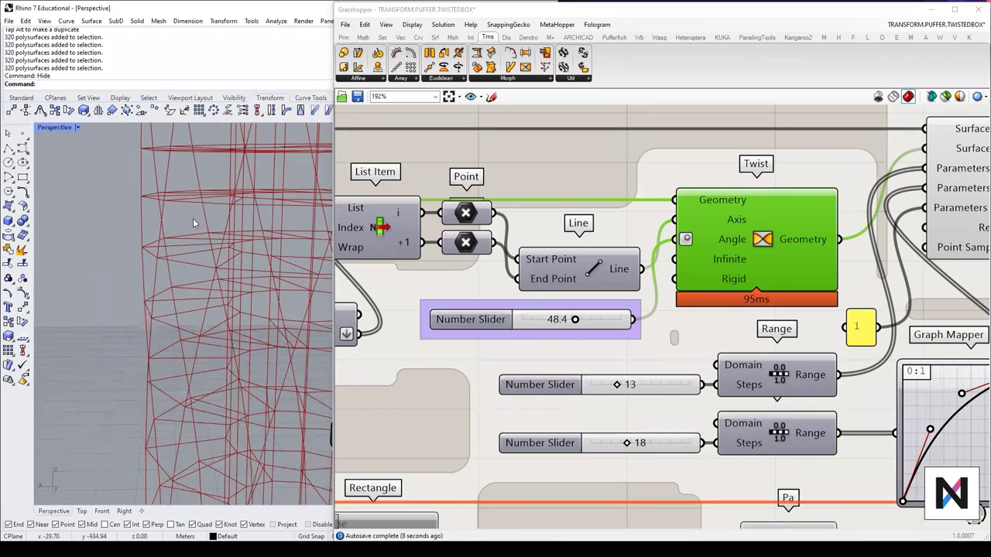
{"action": "scroll", "coordinate": [193, 221], "scroll_direction": "down", "scroll_amount": 10}
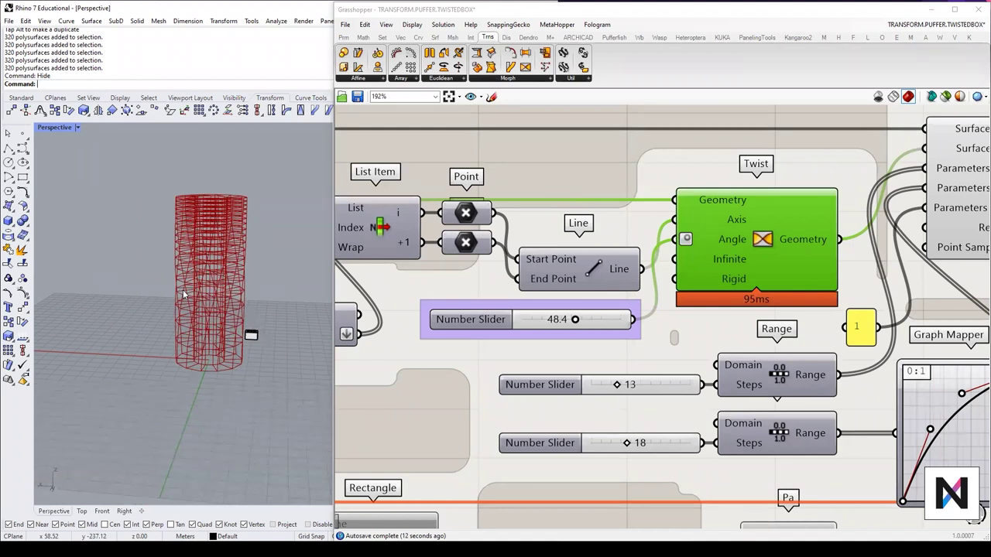
Step: Reduce the Twist angle slider to 23.5 while viewing the whole box cylinder
{"action": "right_click_drag", "start_coordinate": [190, 268], "coordinate": [186, 311]}
{"action": "scroll", "coordinate": [179, 294], "scroll_direction": "up", "scroll_amount": 4}
{"action": "left_click_drag", "start_coordinate": [577, 324], "coordinate": [528, 326]}
{"action": "left_click_drag", "start_coordinate": [742, 243], "coordinate": [740, 243]}
{"action": "left_click_drag", "start_coordinate": [543, 324], "coordinate": [548, 322]}
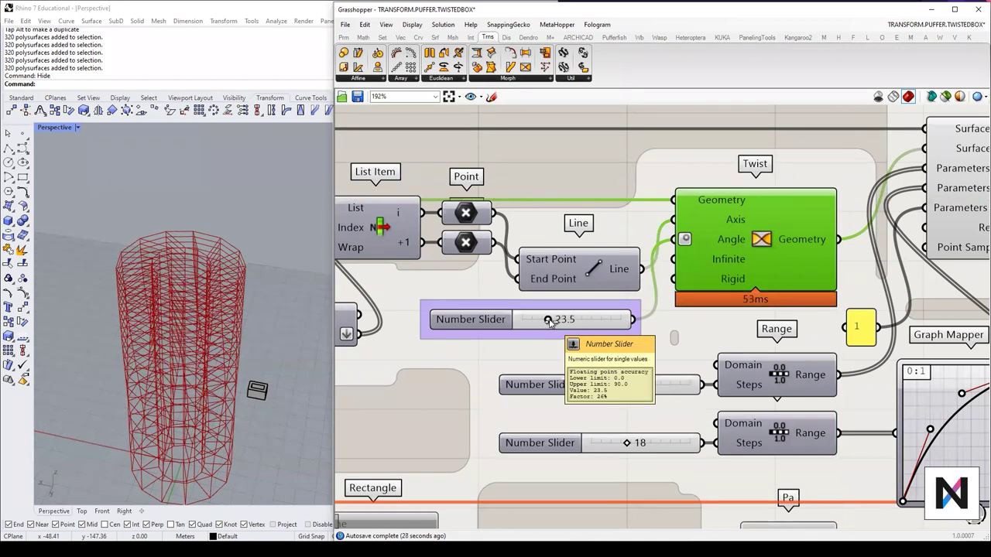
Step: Place a Taper component in the empty canvas area above the definition, examine its inputs, and delete it
{"action": "left_click", "coordinate": [525, 78]}
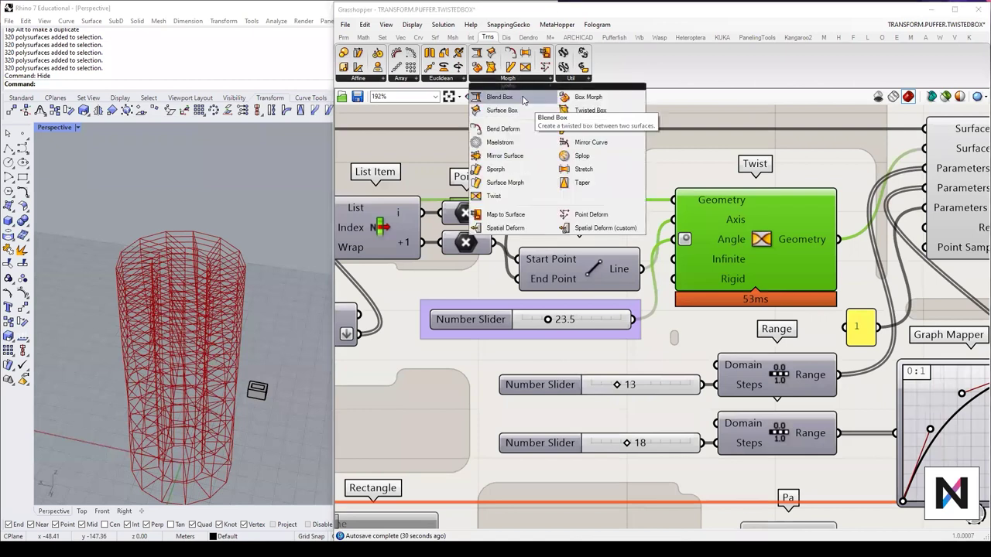
{"action": "left_click", "coordinate": [585, 185]}
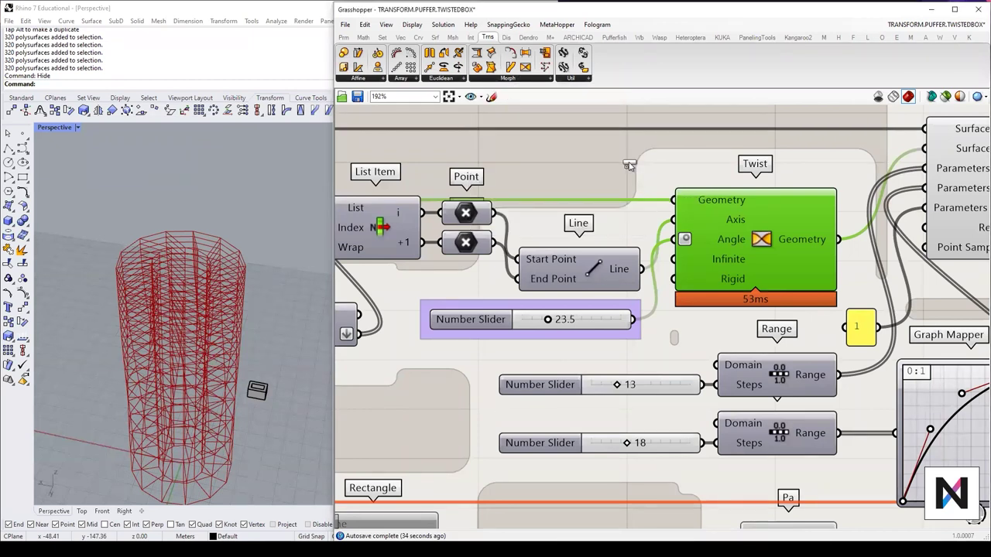
{"action": "left_click", "coordinate": [610, 171]}
{"action": "scroll", "coordinate": [662, 257], "scroll_direction": "down", "scroll_amount": 6}
{"action": "right_click_drag", "start_coordinate": [660, 257], "coordinate": [590, 376]}
{"action": "left_click_drag", "start_coordinate": [577, 331], "coordinate": [628, 223]}
{"action": "scroll", "coordinate": [617, 237], "scroll_direction": "up", "scroll_amount": 5}
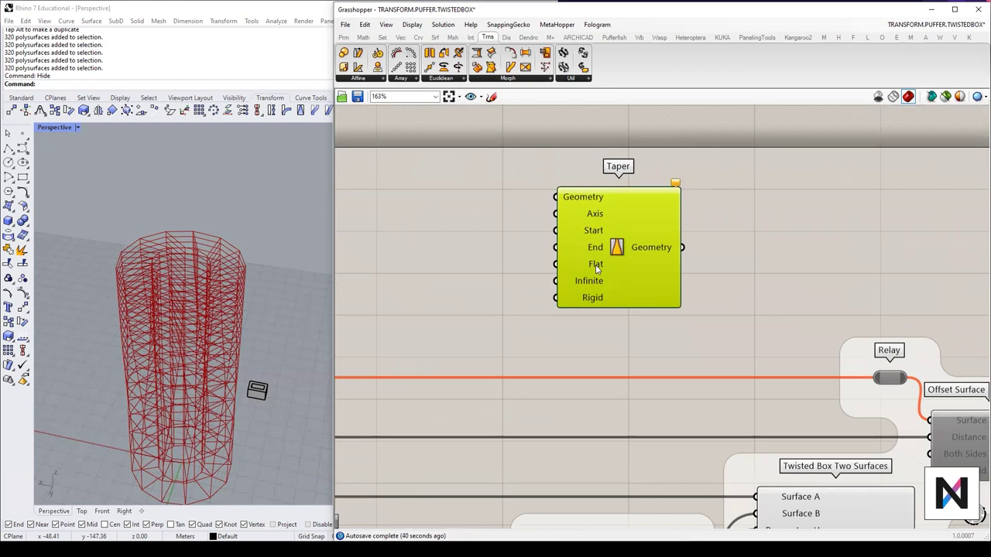
{"action": "mouse_move", "coordinate": [596, 265]}
{"action": "key", "text": "Delete"}
Step: Examine the Twisted Box Two Surfaces component, its box preview, and the components downstream of it
{"action": "scroll", "coordinate": [626, 257], "scroll_direction": "down", "scroll_amount": 1}
{"action": "right_click_drag", "start_coordinate": [762, 378], "coordinate": [715, 257]}
{"action": "right_click_drag", "start_coordinate": [744, 449], "coordinate": [730, 329]}
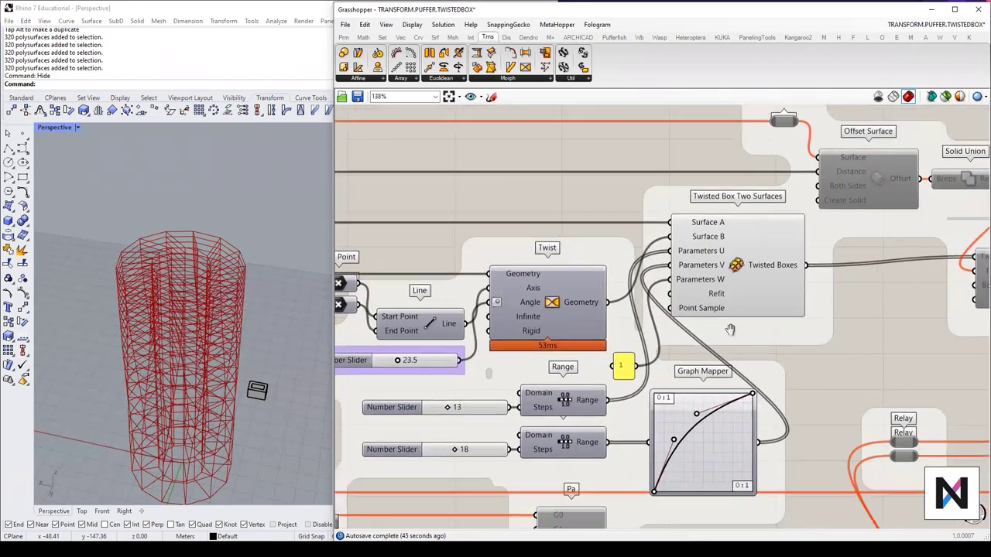
{"action": "left_click", "coordinate": [760, 280]}
{"action": "scroll", "coordinate": [712, 337], "scroll_direction": "down", "scroll_amount": 4}
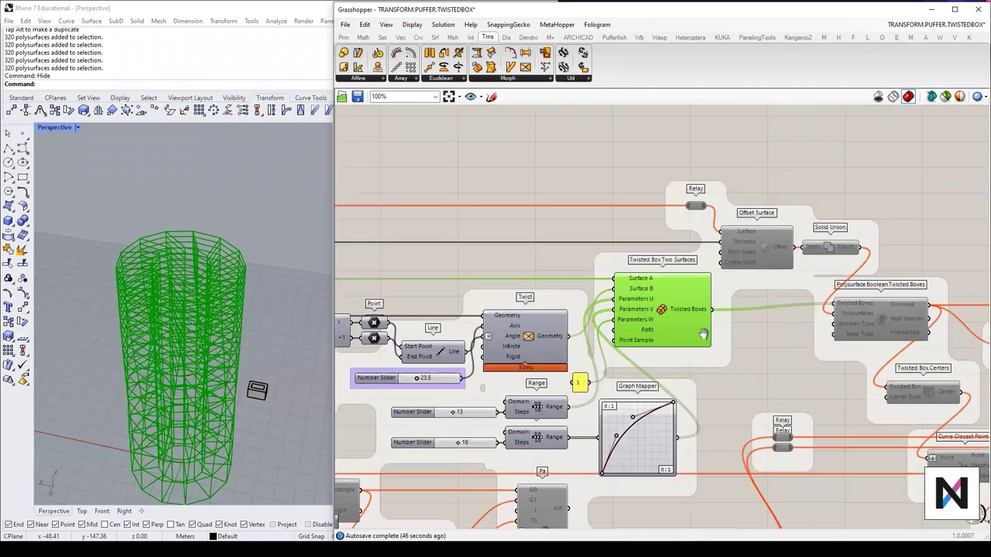
{"action": "right_click_drag", "start_coordinate": [702, 341], "coordinate": [709, 342]}
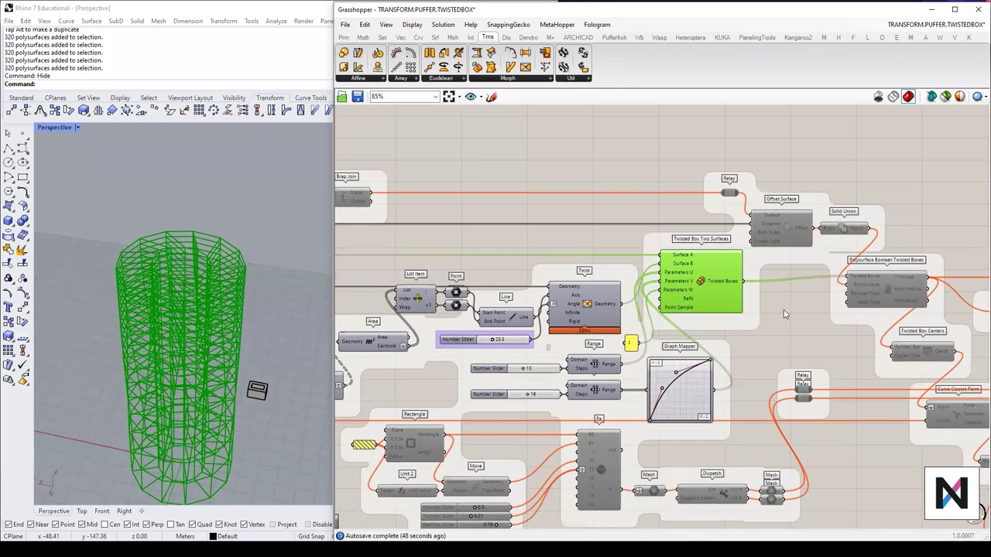
{"action": "right_click_drag", "start_coordinate": [767, 308], "coordinate": [638, 294]}
{"action": "right_click_drag", "start_coordinate": [690, 313], "coordinate": [728, 295]}
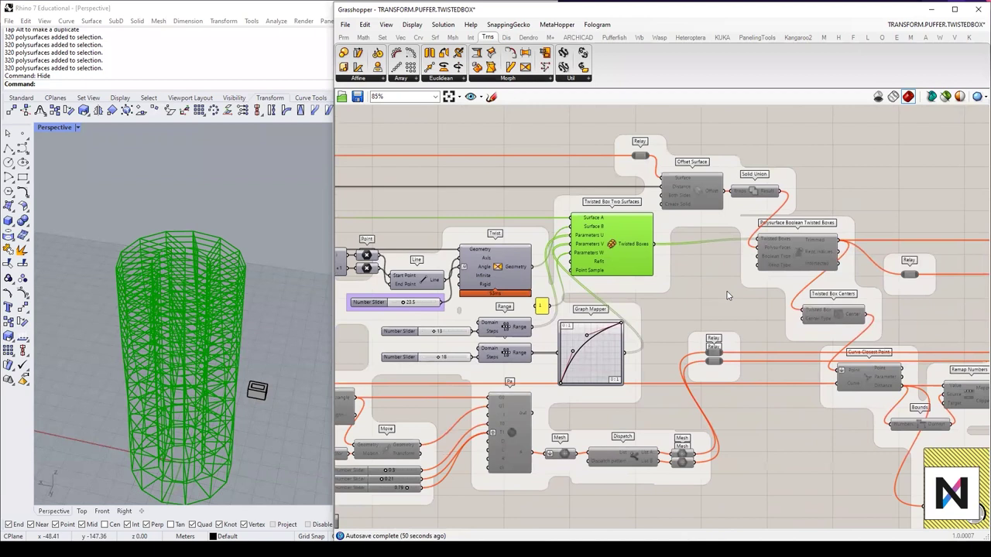
{"action": "scroll", "coordinate": [772, 359], "scroll_direction": "down", "scroll_amount": 4}
Step: Add a Brep parameter above the definition and reference the small hollow box from Rhino in it
{"action": "left_click", "coordinate": [257, 391]}
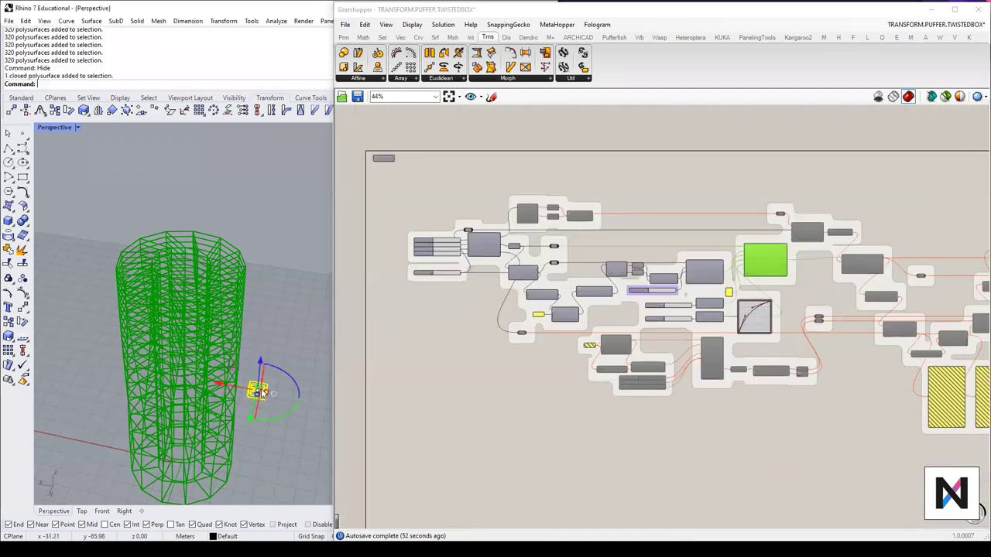
{"action": "scroll", "coordinate": [265, 384], "scroll_direction": "up", "scroll_amount": 5}
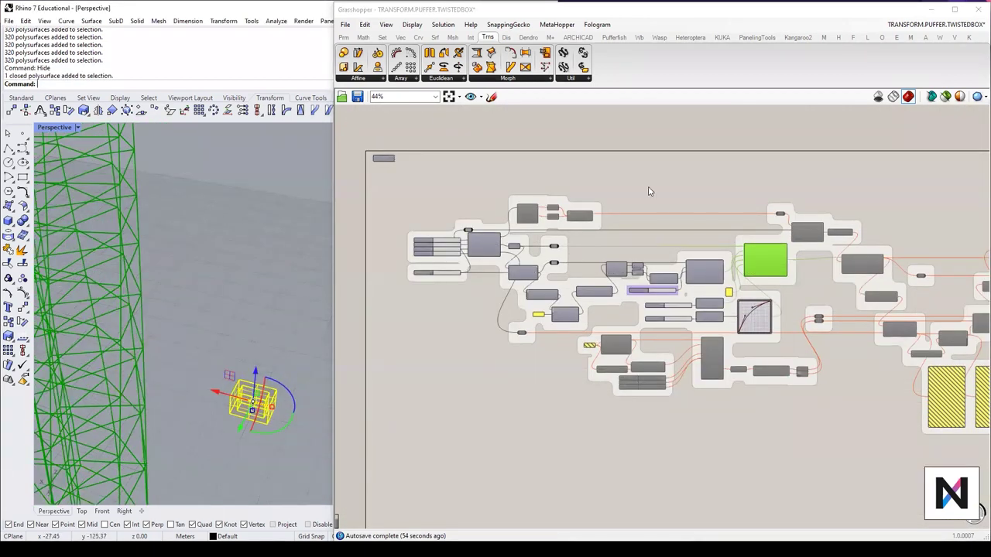
{"action": "right_click_drag", "start_coordinate": [821, 235], "coordinate": [635, 243]}
{"action": "scroll", "coordinate": [635, 241], "scroll_direction": "up", "scroll_amount": 2}
{"action": "right_click_drag", "start_coordinate": [736, 208], "coordinate": [795, 250]}
{"action": "double_click", "coordinate": [725, 223]}
{"action": "type", "text": "brep"}
{"action": "left_click", "coordinate": [704, 212]}
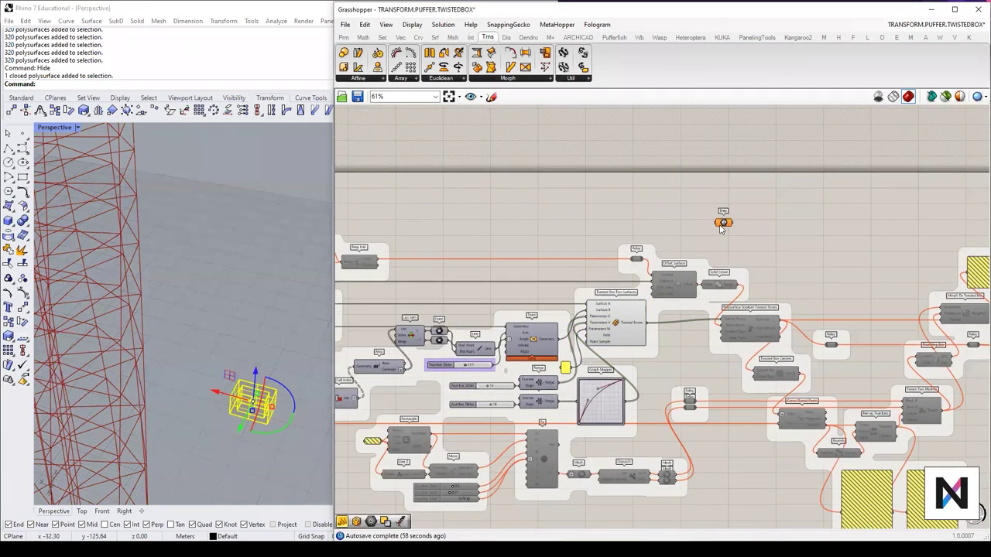
{"action": "right_click", "coordinate": [721, 221]}
{"action": "left_click", "coordinate": [782, 356]}
Step: Add a Bounding Box component beside the Brep parameter, connect the Brep to its Content, and inspect the box in the viewport
{"action": "scroll", "coordinate": [740, 242], "scroll_direction": "up", "scroll_amount": 3}
{"action": "left_click_drag", "start_coordinate": [712, 212], "coordinate": [653, 177]}
{"action": "left_click", "coordinate": [722, 206]}
{"action": "right_click_drag", "start_coordinate": [651, 173], "coordinate": [722, 207]}
{"action": "left_click_drag", "start_coordinate": [722, 209], "coordinate": [639, 214]}
{"action": "double_click", "coordinate": [749, 210]}
{"action": "type", "text": "boun"}
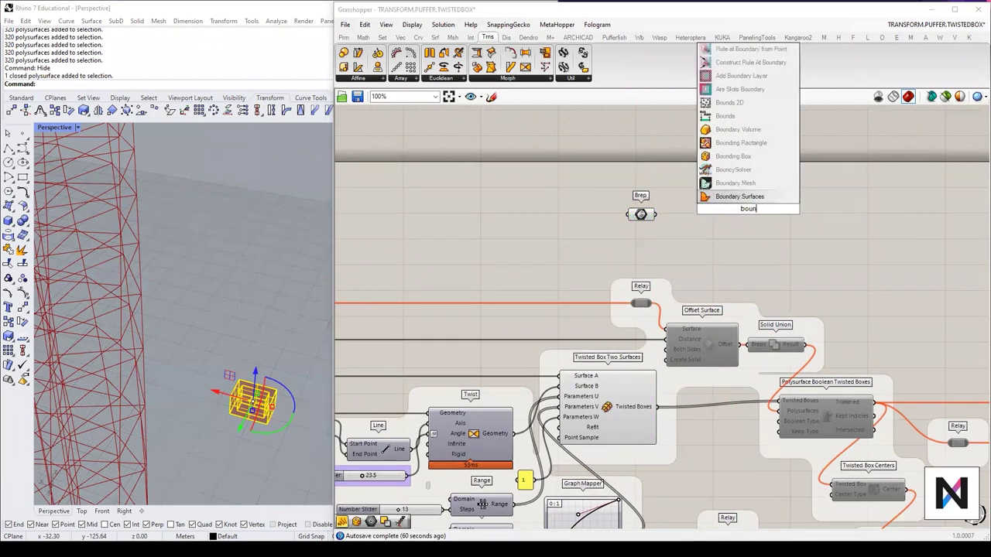
{"action": "type", "text": "ding"}
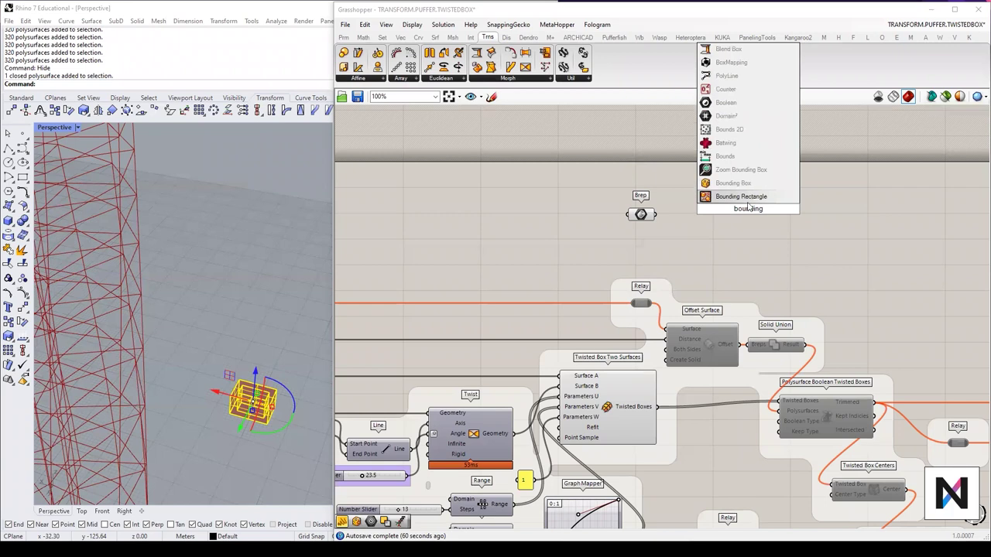
{"action": "left_click", "coordinate": [746, 186]}
{"action": "left_click_drag", "start_coordinate": [657, 216], "coordinate": [696, 220]}
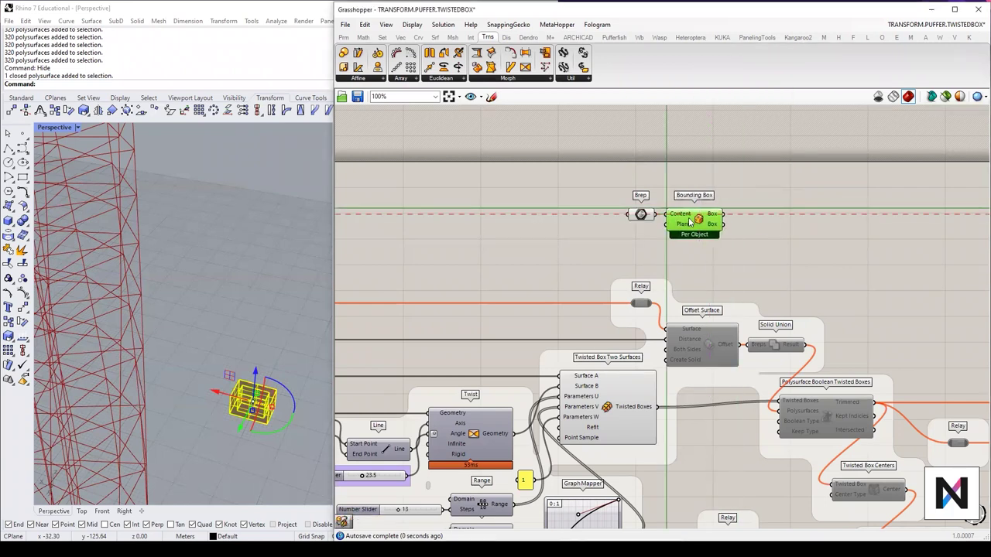
{"action": "scroll", "coordinate": [273, 431], "scroll_direction": "up", "scroll_amount": 6}
{"action": "scroll", "coordinate": [275, 430], "scroll_direction": "up", "scroll_amount": 2}
{"action": "left_click", "coordinate": [325, 376]}
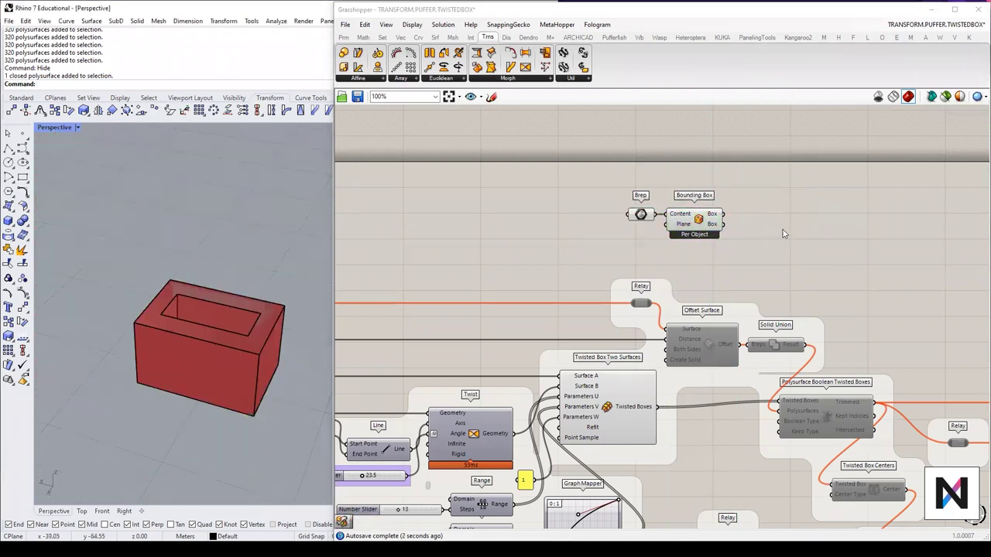
Step: Add a Morph To Twisted Box component near the Bounding Box component
{"action": "right_click_drag", "start_coordinate": [783, 234], "coordinate": [748, 295]}
{"action": "double_click", "coordinate": [748, 293]}
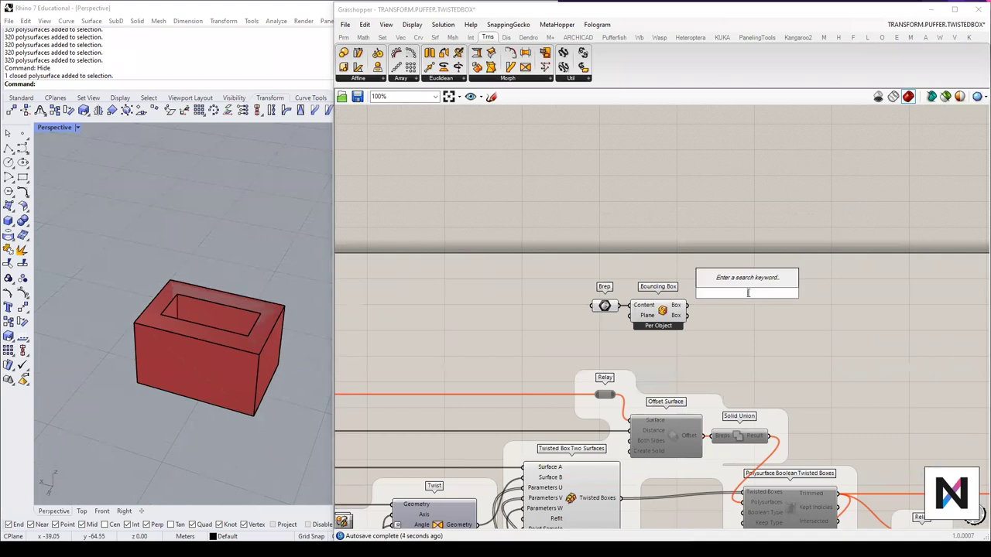
{"action": "type", "text": "morph"}
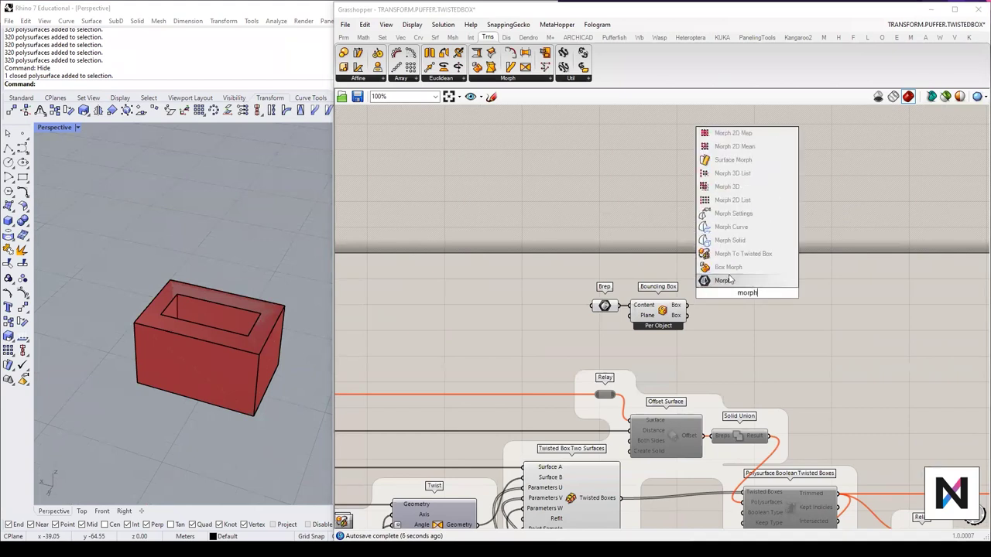
{"action": "left_click", "coordinate": [742, 255]}
{"action": "left_click_drag", "start_coordinate": [752, 284], "coordinate": [659, 250]}
Step: Wire the Brep to Morph To Twisted Box's Geometries, the bounding Box to References, and the Twisted Boxes to Targets
{"action": "scroll", "coordinate": [763, 342], "scroll_direction": "down", "scroll_amount": 2}
{"action": "right_click_drag", "start_coordinate": [774, 340], "coordinate": [830, 318]}
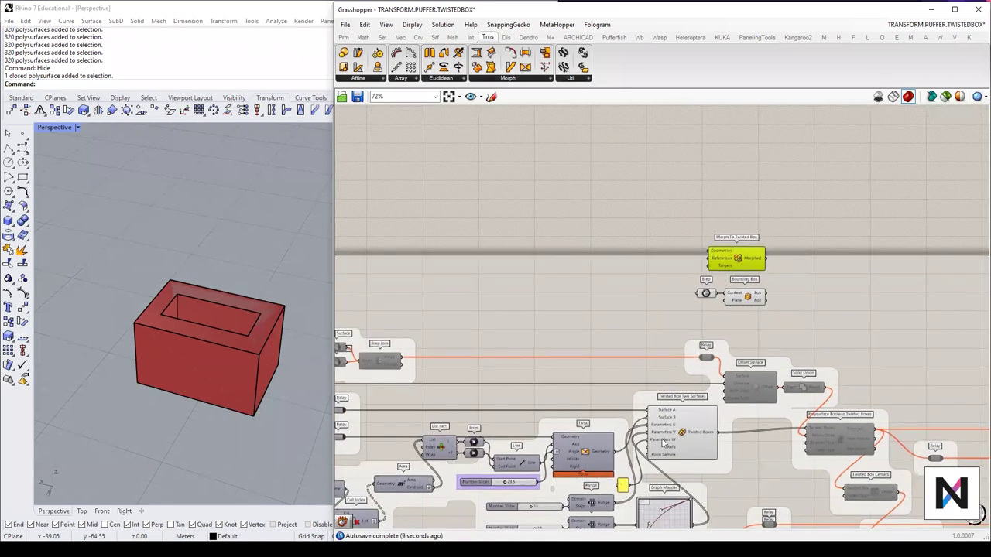
{"action": "left_click_drag", "start_coordinate": [717, 432], "coordinate": [845, 297]}
{"action": "scroll", "coordinate": [821, 302], "scroll_direction": "up", "scroll_amount": 3}
{"action": "left_click_drag", "start_coordinate": [639, 285], "coordinate": [804, 271]}
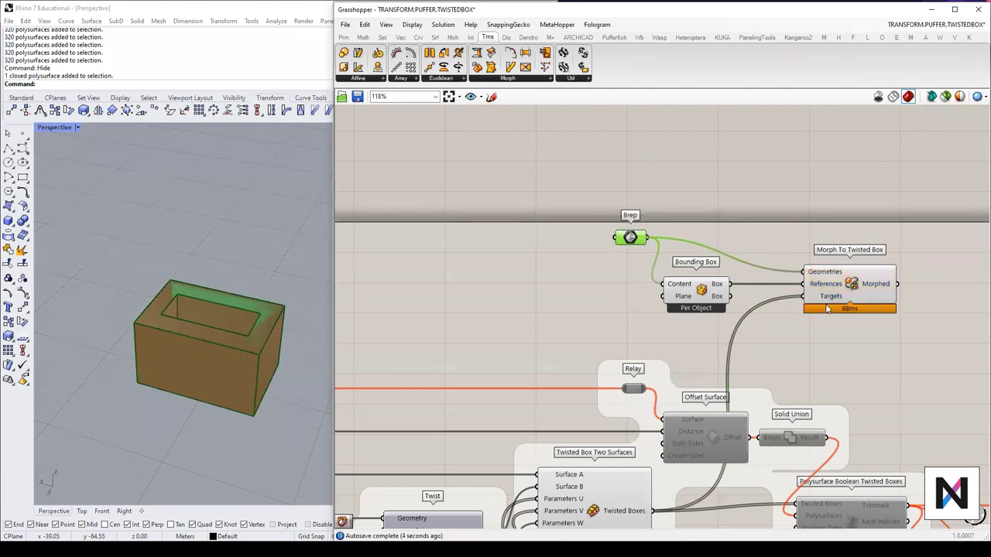
{"action": "scroll", "coordinate": [259, 324], "scroll_direction": "down", "scroll_amount": 15}
{"action": "mouse_move", "coordinate": [229, 291]}
{"action": "right_mouse_down"}
{"action": "mouse_move", "coordinate": [213, 287]}
{"action": "mouse_move", "coordinate": [226, 278]}
{"action": "right_mouse_up"}
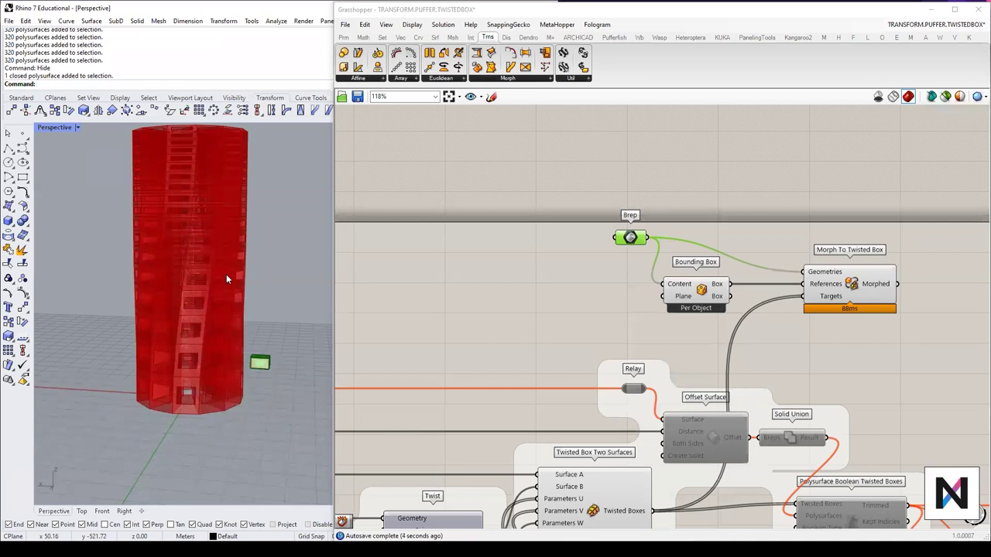
Step: Set the Twist angle slider to 45
{"action": "right_click_drag", "start_coordinate": [755, 404], "coordinate": [783, 269]}
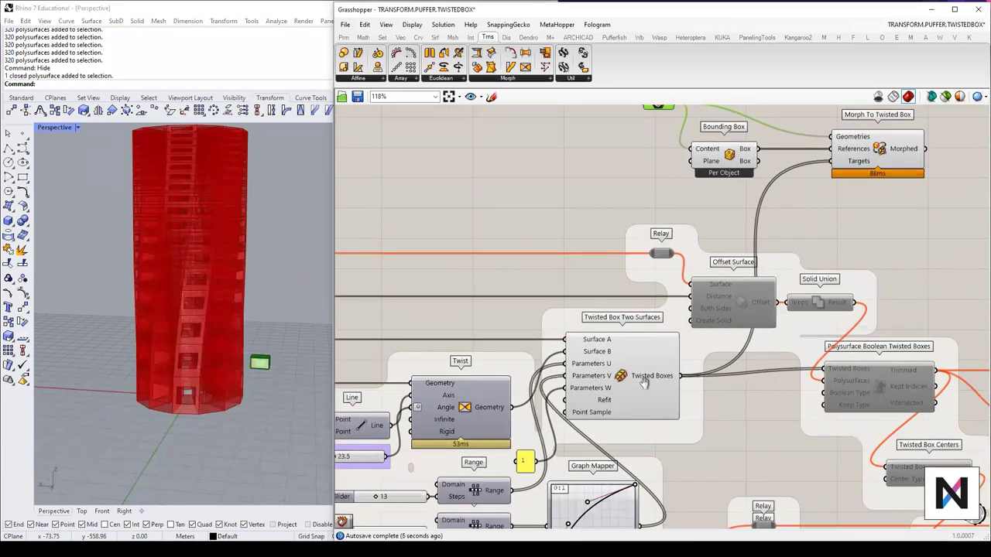
{"action": "scroll", "coordinate": [645, 380], "scroll_direction": "up", "scroll_amount": 4}
{"action": "left_click", "coordinate": [590, 333]}
{"action": "double_click", "coordinate": [590, 333]}
{"action": "type", "text": "45"}
{"action": "key", "text": "Return"}
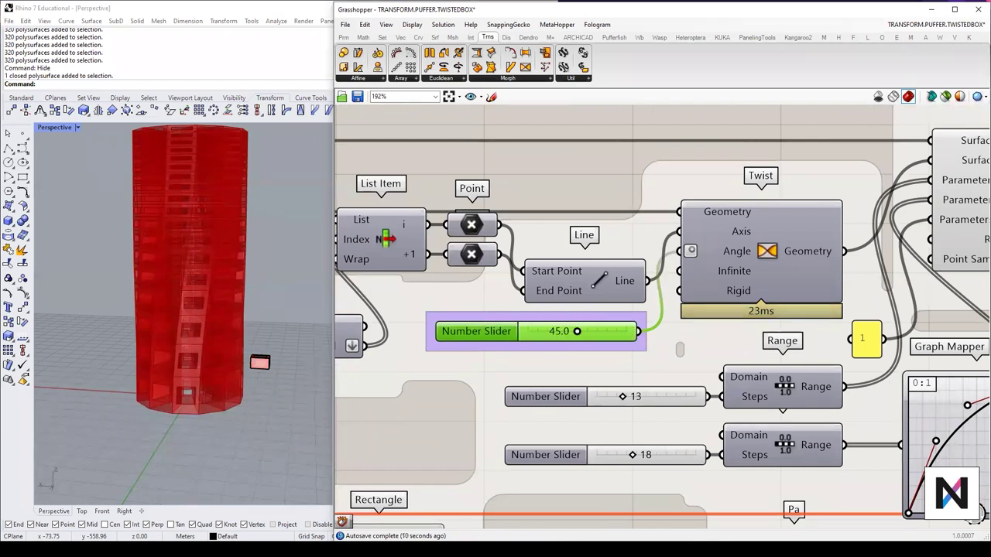
Step: Set the Twist angle slider to 90
{"action": "right_click_drag", "start_coordinate": [128, 322], "coordinate": [174, 248]}
{"action": "scroll", "coordinate": [175, 248], "scroll_direction": "up", "scroll_amount": 6}
{"action": "scroll", "coordinate": [174, 243], "scroll_direction": "down", "scroll_amount": 5}
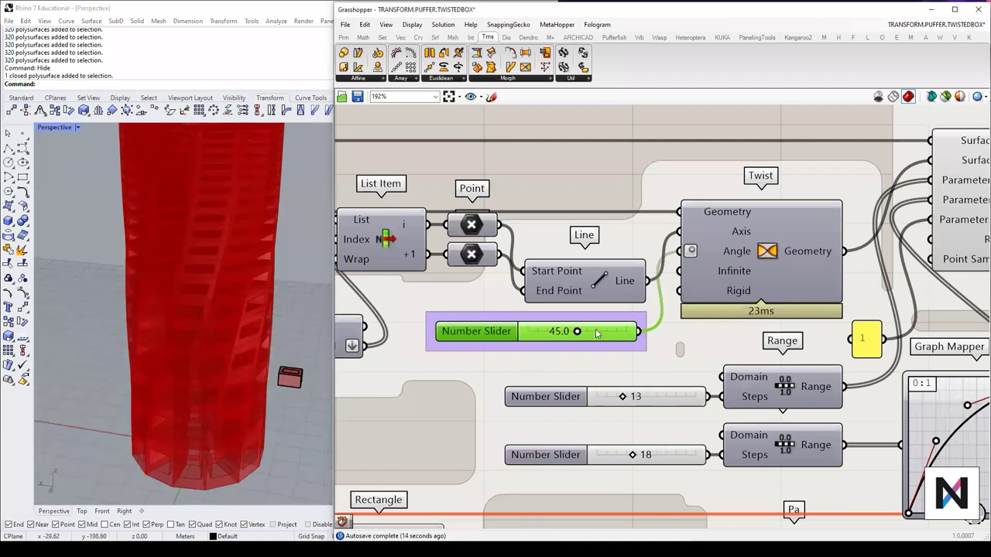
{"action": "double_click", "coordinate": [596, 330]}
{"action": "type", "text": "90"}
{"action": "key", "text": "Return"}
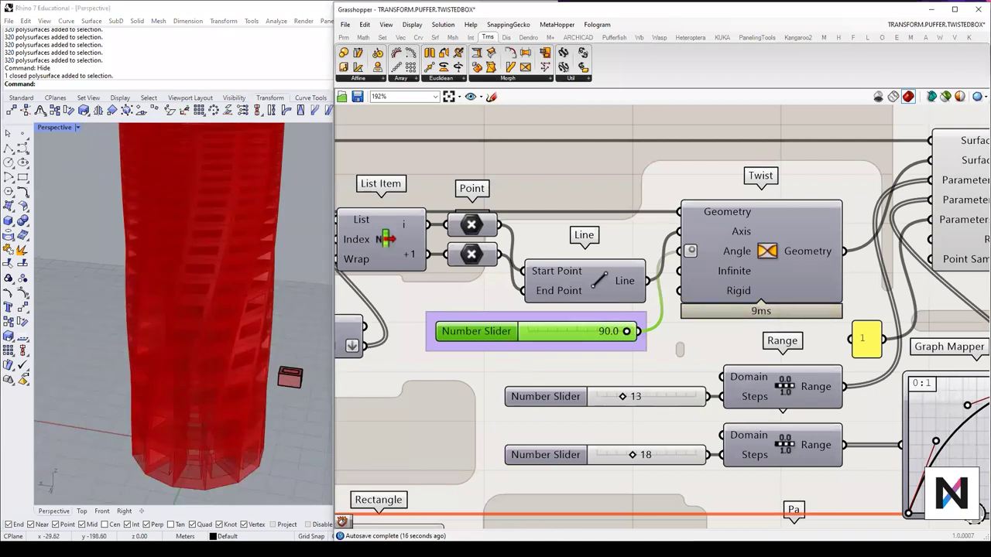
Step: Examine the twisted tower in the viewport, and switch to the browser to study the PUFFERFISH2.jpg reference image
{"action": "scroll", "coordinate": [179, 337], "scroll_direction": "down", "scroll_amount": 4}
{"action": "right_click_drag", "start_coordinate": [178, 338], "coordinate": [121, 287]}
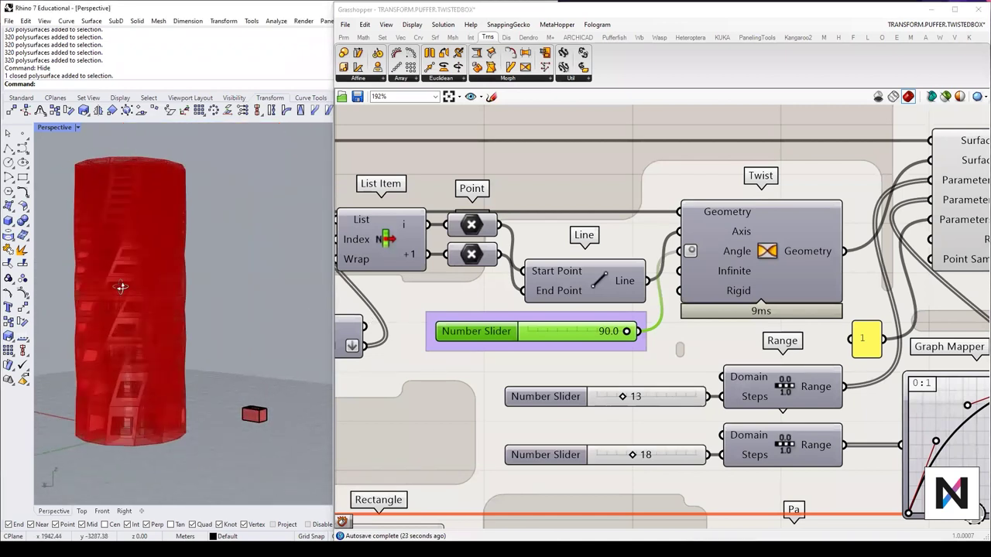
{"action": "left_click", "coordinate": [761, 252]}
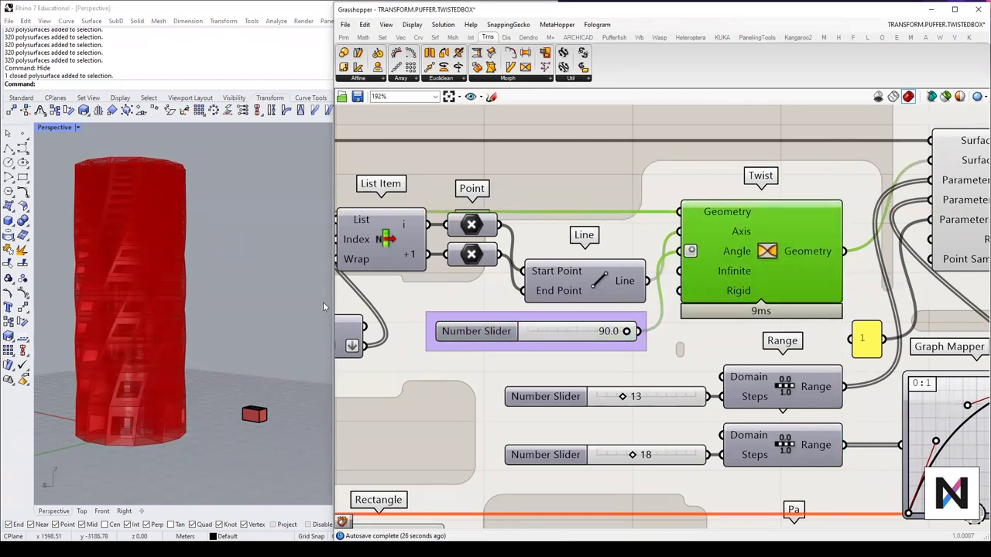
{"action": "right_click_drag", "start_coordinate": [68, 325], "coordinate": [246, 266]}
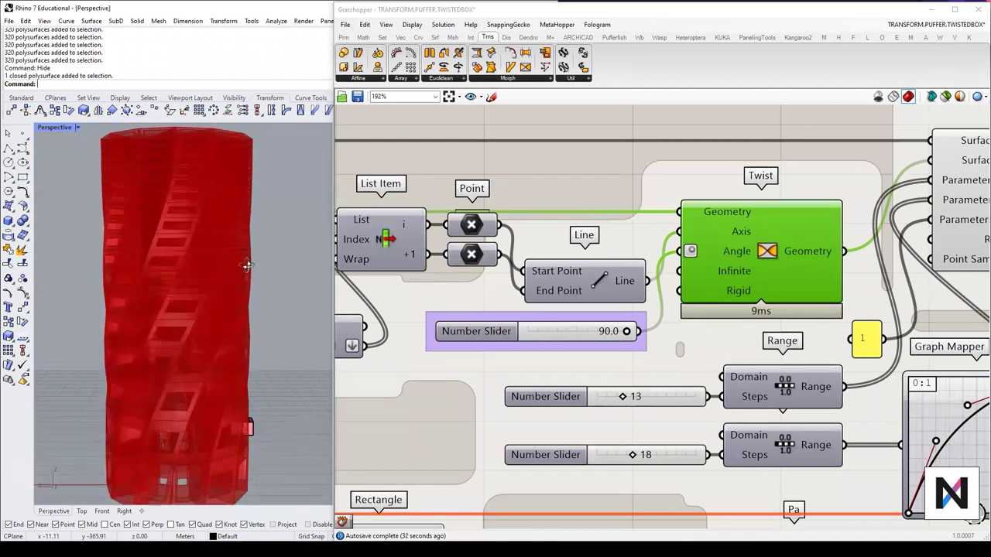
{"action": "scroll", "coordinate": [246, 266], "scroll_direction": "down", "scroll_amount": 5}
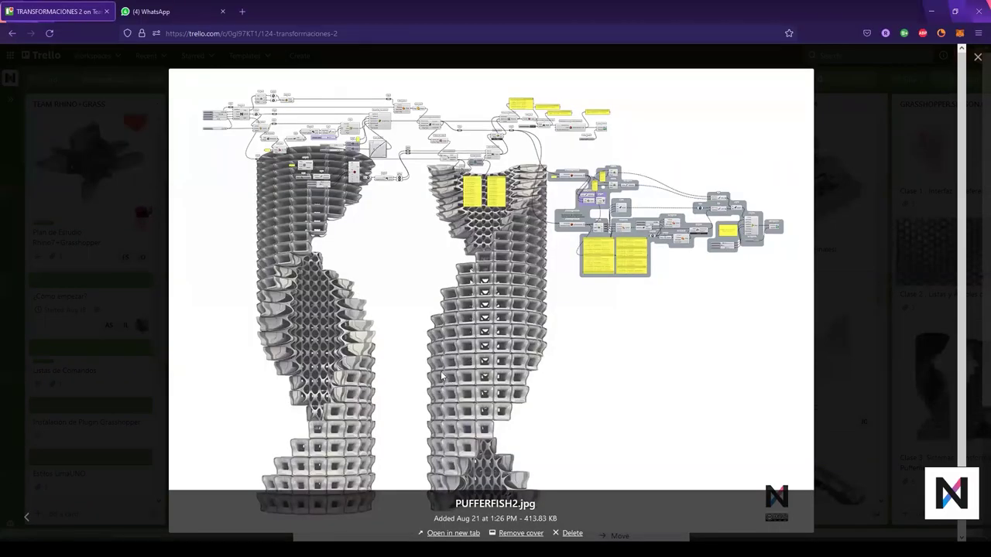
{"action": "left_click_drag", "start_coordinate": [540, 163], "coordinate": [428, 367]}
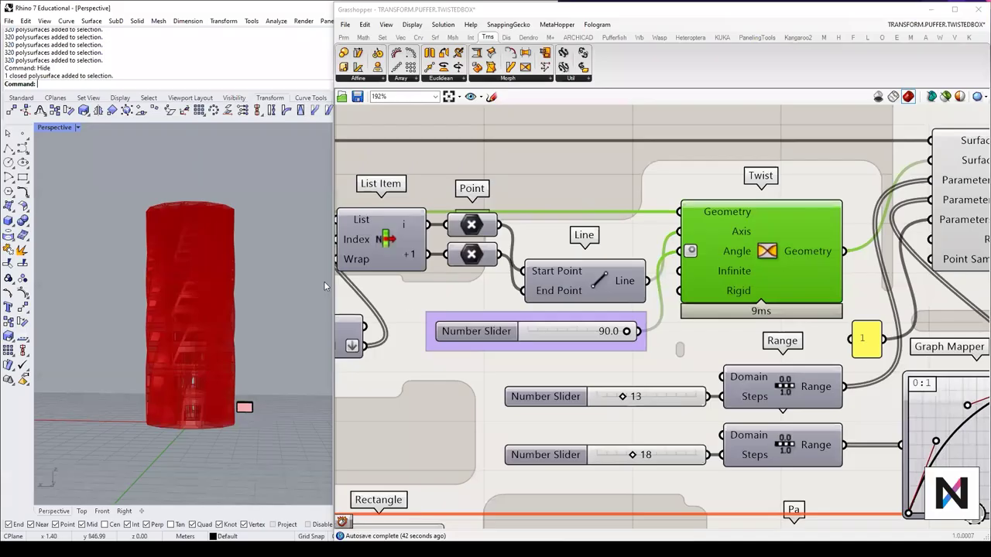
Step: Back in Grasshopper, align the Espiral.Ex cluster and the Surface parameter on its Cylinder output along their connecting wires
{"action": "scroll", "coordinate": [489, 364], "scroll_direction": "down", "scroll_amount": 5}
{"action": "scroll", "coordinate": [544, 308], "scroll_direction": "up", "scroll_amount": 3}
{"action": "left_click", "coordinate": [531, 311]}
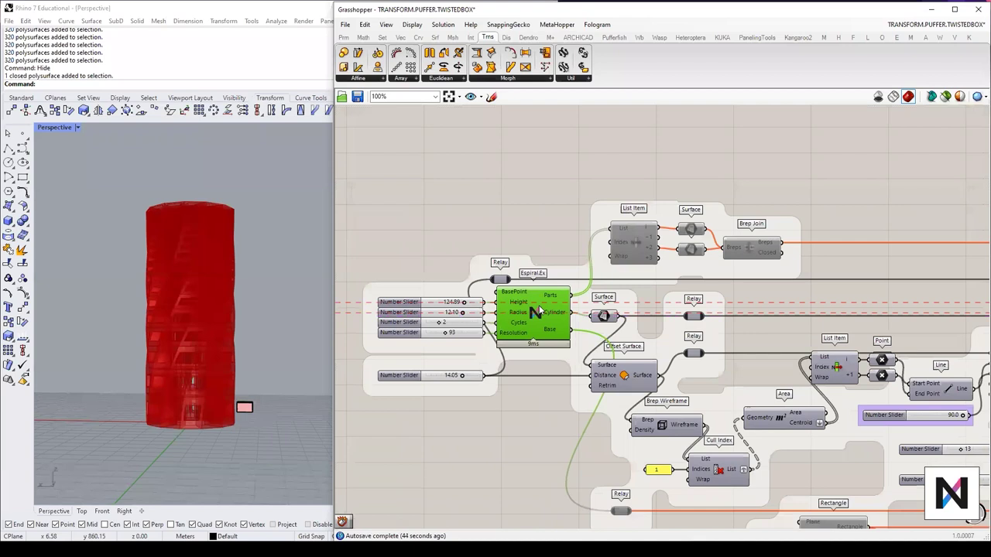
{"action": "scroll", "coordinate": [533, 318], "scroll_direction": "up", "scroll_amount": 2}
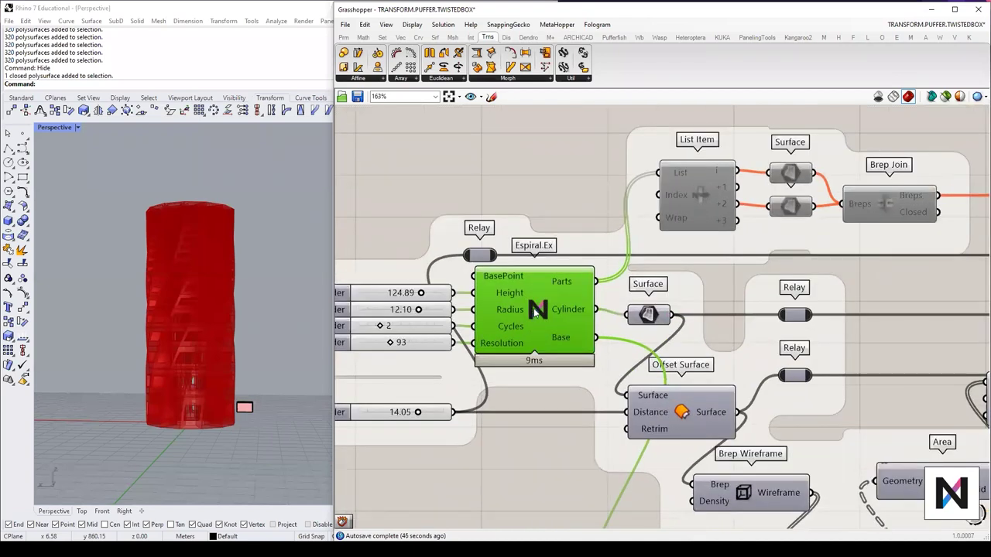
{"action": "left_click_drag", "start_coordinate": [533, 308], "coordinate": [543, 309]}
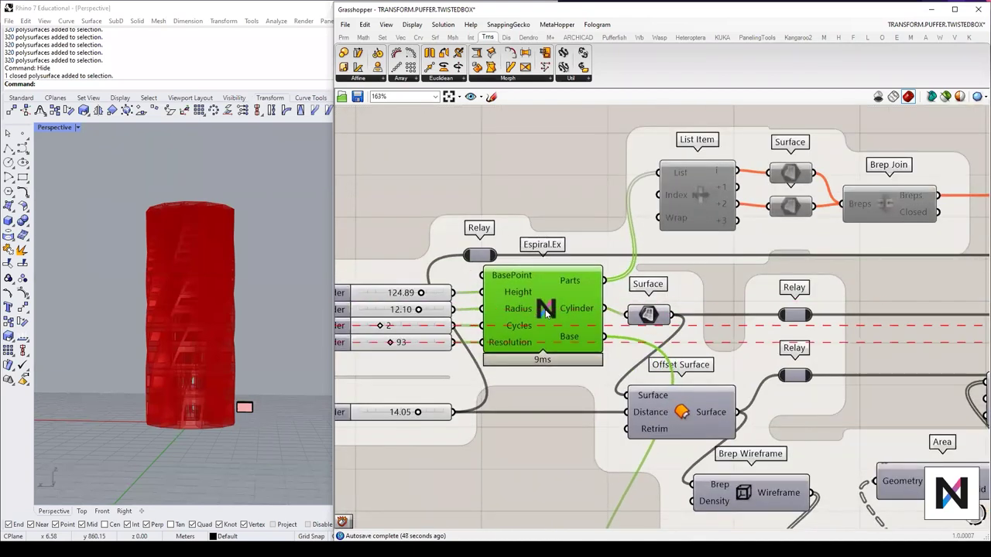
{"action": "scroll", "coordinate": [545, 309], "scroll_direction": "down", "scroll_amount": 3}
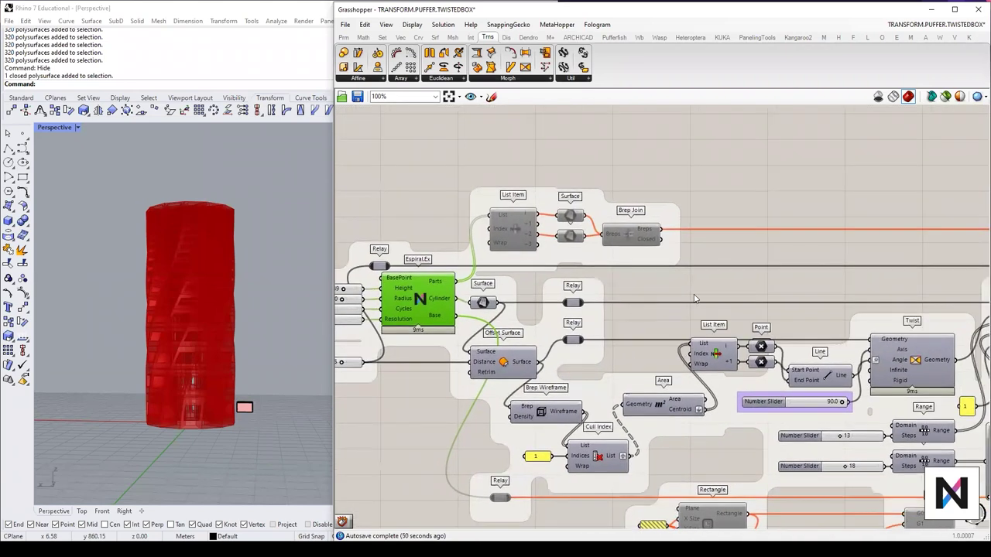
{"action": "scroll", "coordinate": [519, 290], "scroll_direction": "up", "scroll_amount": 2}
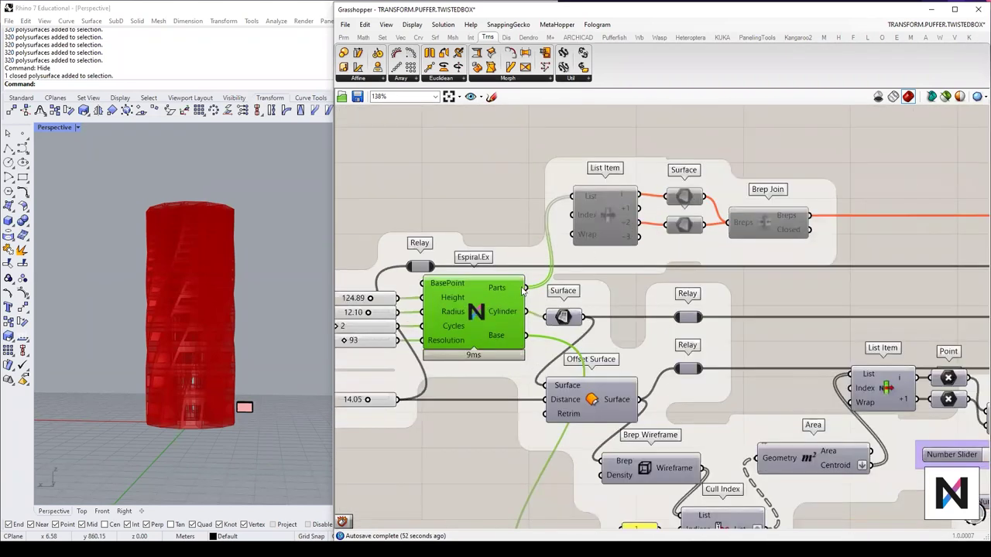
{"action": "left_click_drag", "start_coordinate": [467, 323], "coordinate": [466, 326]}
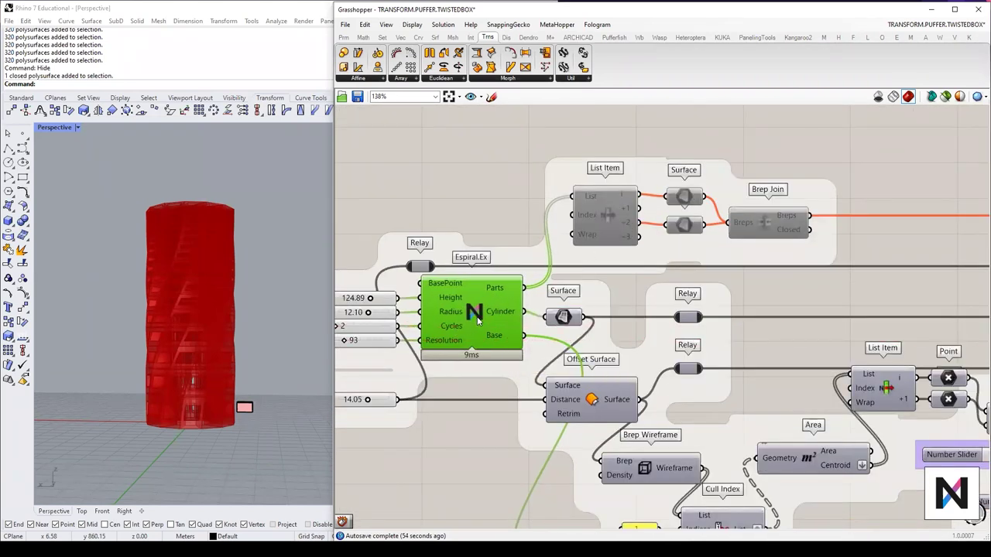
{"action": "left_click_drag", "start_coordinate": [577, 301], "coordinate": [577, 295]}
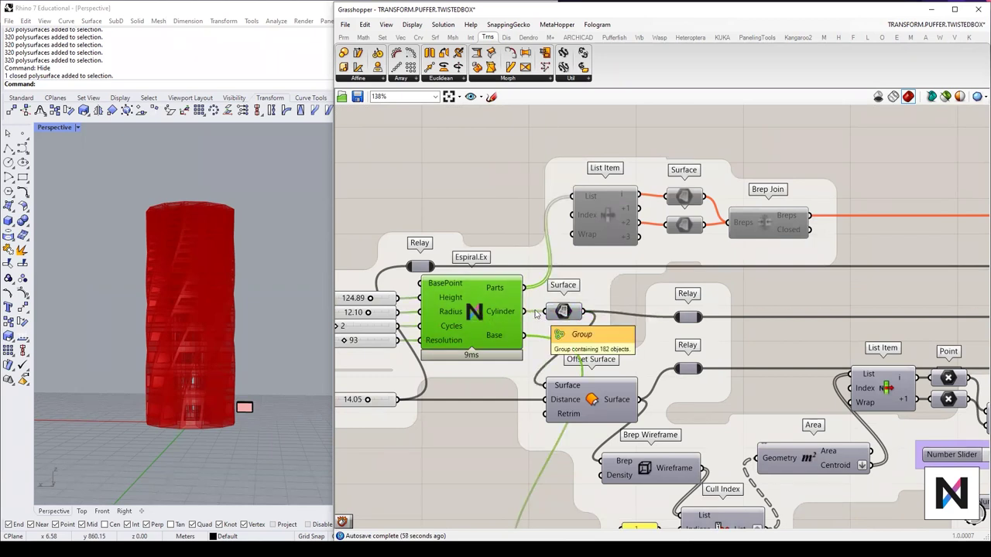
{"action": "left_click_drag", "start_coordinate": [477, 315], "coordinate": [478, 316]}
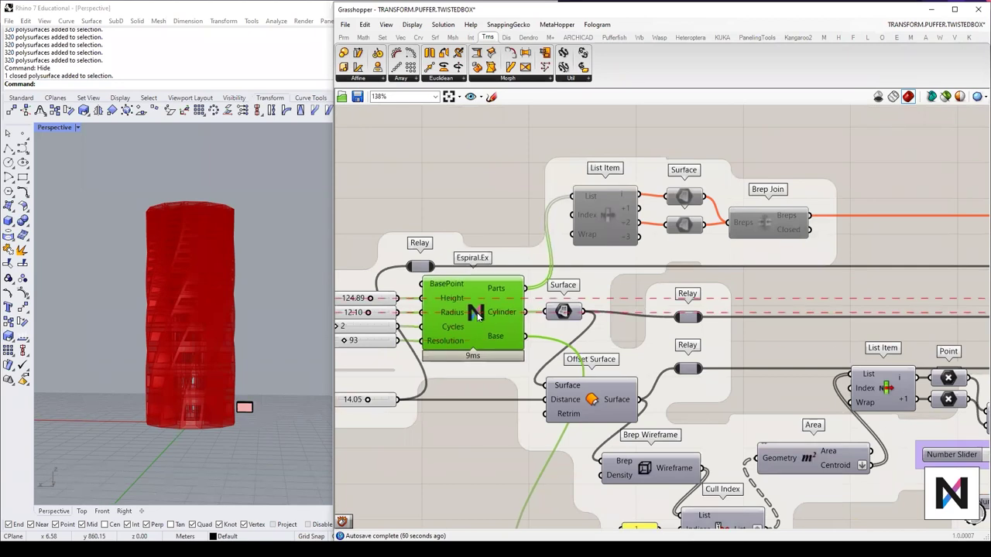
Step: Enable the List Item component fed by the Parts output of Espiral.Ex
{"action": "left_click", "coordinate": [608, 222]}
{"action": "scroll", "coordinate": [518, 293], "scroll_direction": "up", "scroll_amount": 3}
{"action": "mouse_move", "coordinate": [481, 288]}
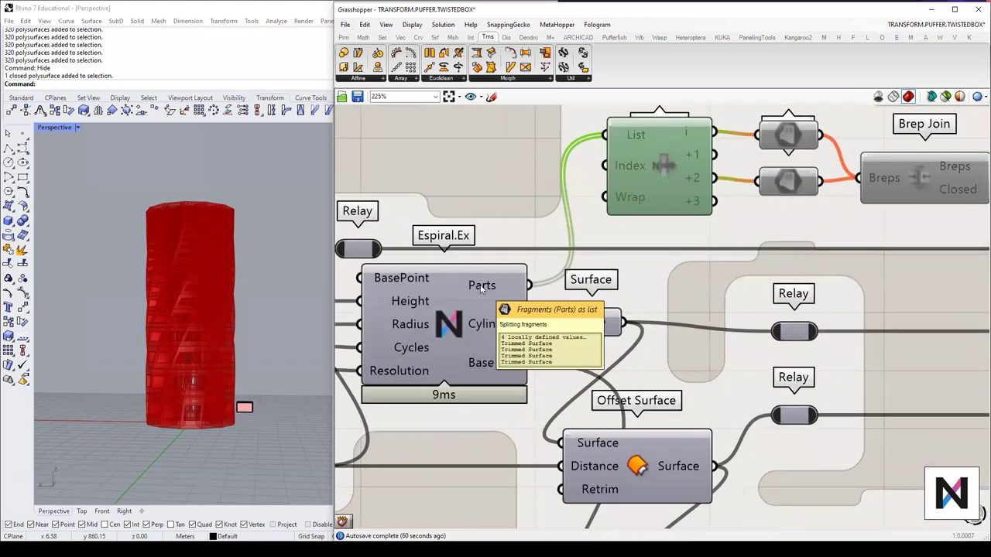
{"action": "middle_click", "coordinate": [658, 163]}
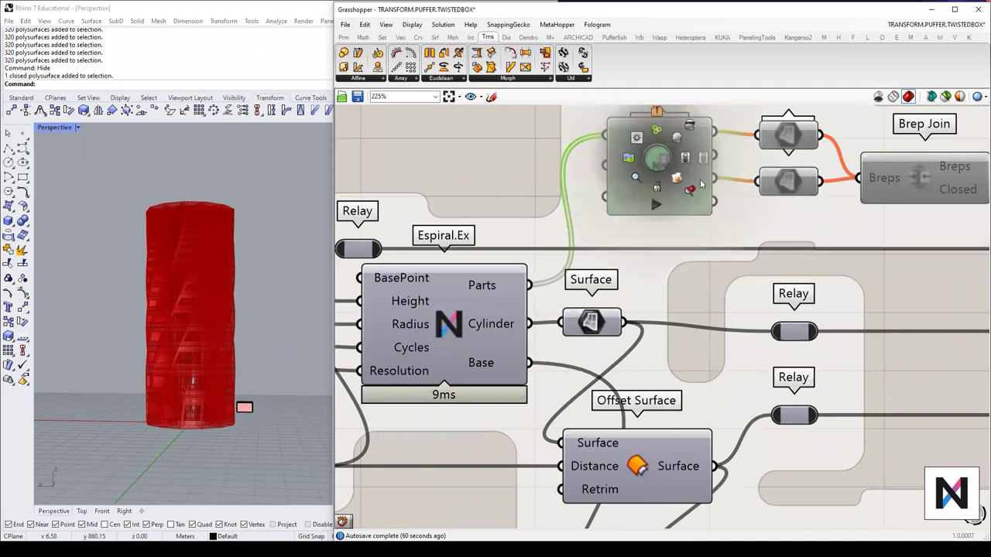
{"action": "left_click", "coordinate": [685, 161]}
{"action": "scroll", "coordinate": [521, 339], "scroll_direction": "down", "scroll_amount": 3}
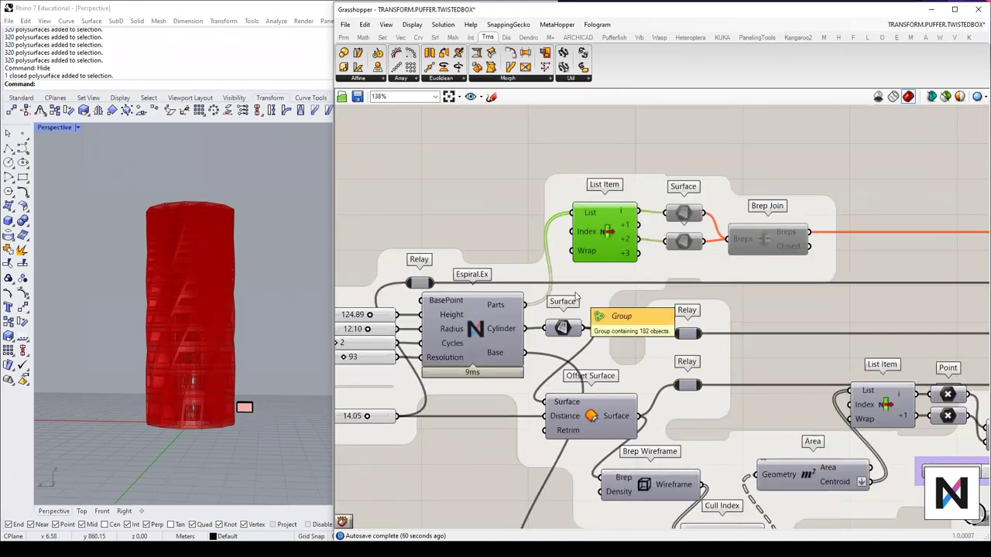
Step: Enable the two Surface parameters after that List Item and the Brep Join component they feed
{"action": "mouse_move", "coordinate": [469, 333]}
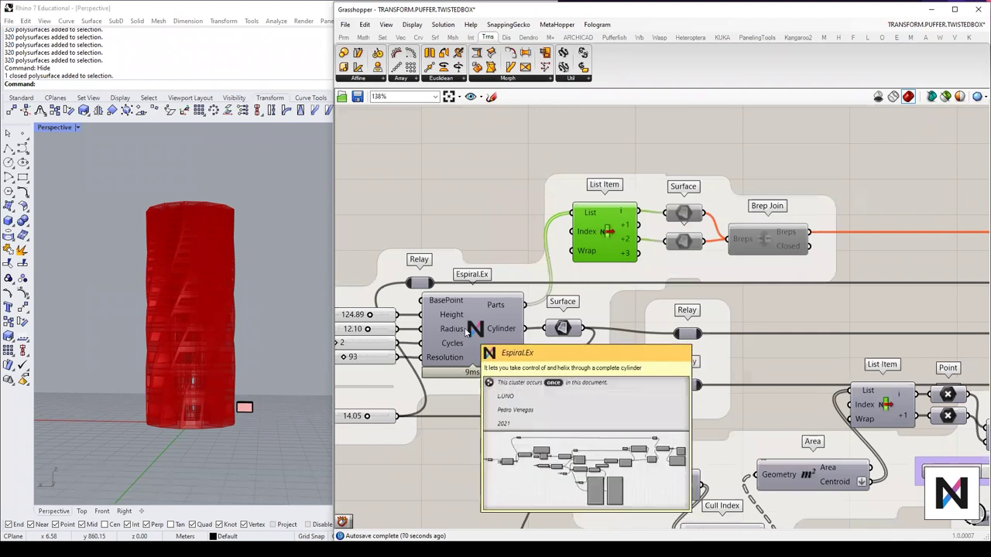
{"action": "right_click_drag", "start_coordinate": [647, 259], "coordinate": [571, 281]}
{"action": "left_click_drag", "start_coordinate": [609, 237], "coordinate": [607, 235]}
{"action": "middle_click", "coordinate": [607, 233]}
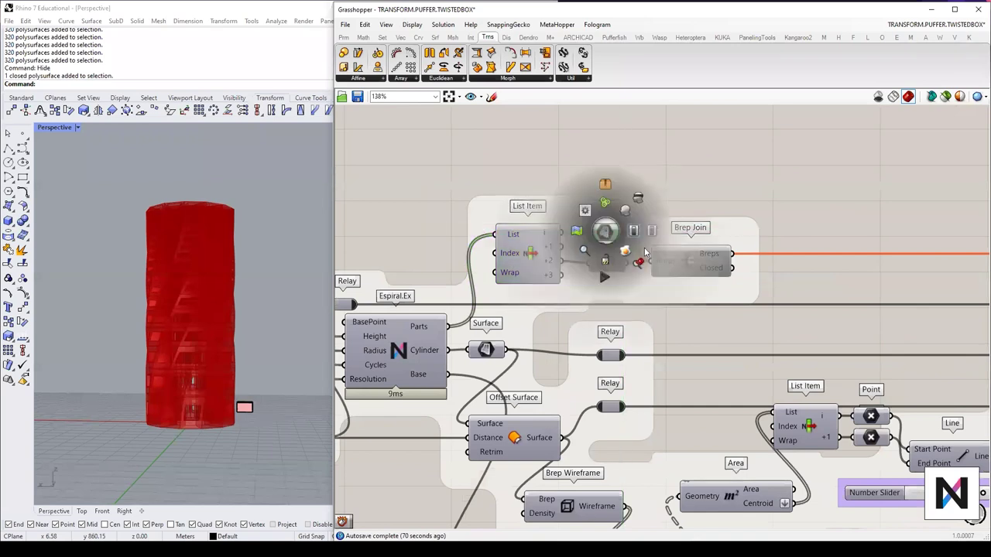
{"action": "left_click_drag", "start_coordinate": [544, 178], "coordinate": [764, 298]}
{"action": "left_click", "coordinate": [671, 269]}
{"action": "left_click", "coordinate": [670, 202]}
{"action": "left_click_drag", "start_coordinate": [614, 261], "coordinate": [611, 263]}
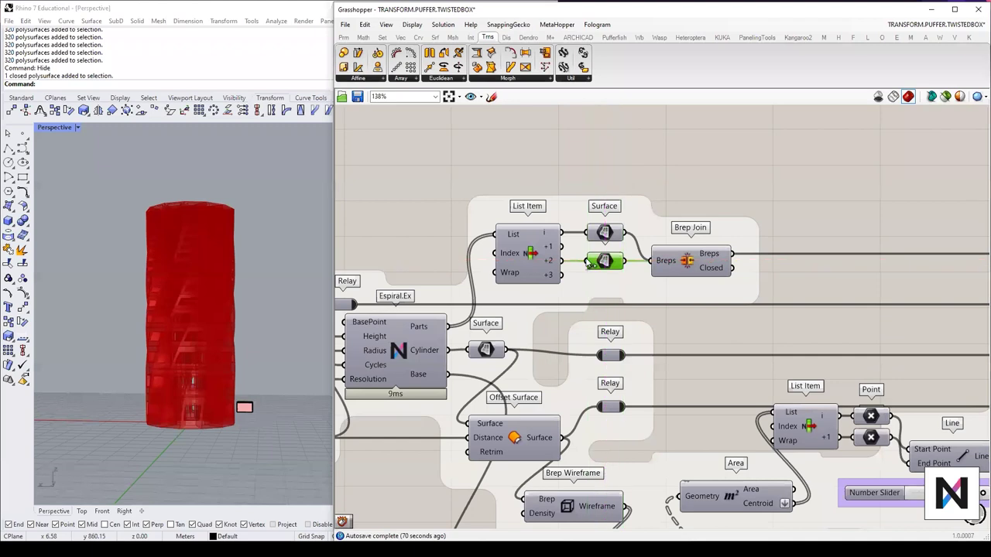
Step: Turn on the preview of the two Surface parameters and the Brep Join component
{"action": "left_click", "coordinate": [603, 233]}
{"action": "middle_click", "coordinate": [606, 235]}
{"action": "left_click", "coordinate": [628, 218]}
{"action": "left_click", "coordinate": [611, 258]}
{"action": "middle_click", "coordinate": [615, 256]}
{"action": "left_click", "coordinate": [639, 238]}
{"action": "left_click", "coordinate": [700, 272]}
{"action": "middle_click", "coordinate": [703, 271]}
{"action": "left_click", "coordinate": [724, 251]}
Step: Hide the preview of the Twisted Box Two Surfaces component
{"action": "right_click_drag", "start_coordinate": [217, 389], "coordinate": [251, 453]}
{"action": "scroll", "coordinate": [584, 392], "scroll_direction": "down", "scroll_amount": 2}
{"action": "right_click_drag", "start_coordinate": [584, 393], "coordinate": [434, 242]}
{"action": "right_click_drag", "start_coordinate": [728, 293], "coordinate": [457, 333]}
{"action": "left_click", "coordinate": [658, 294]}
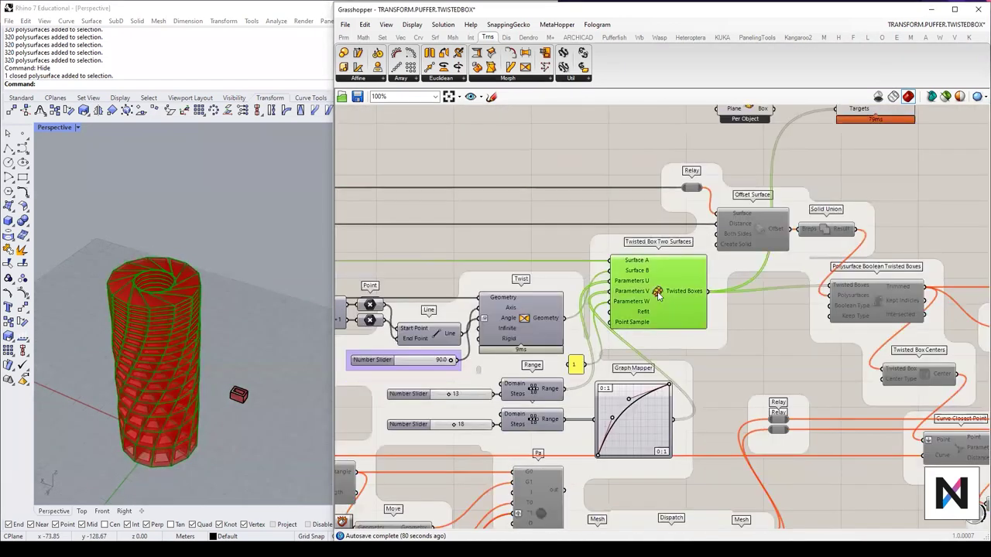
{"action": "scroll", "coordinate": [667, 290], "scroll_direction": "down", "scroll_amount": 1}
{"action": "middle_click", "coordinate": [673, 284]}
{"action": "left_click", "coordinate": [697, 262]}
Step: Hide the preview of the Brep parameter, Bounding Box and Morph To Twisted Box components together
{"action": "right_click_drag", "start_coordinate": [957, 146], "coordinate": [899, 251]}
{"action": "left_click_drag", "start_coordinate": [898, 251], "coordinate": [568, 195]}
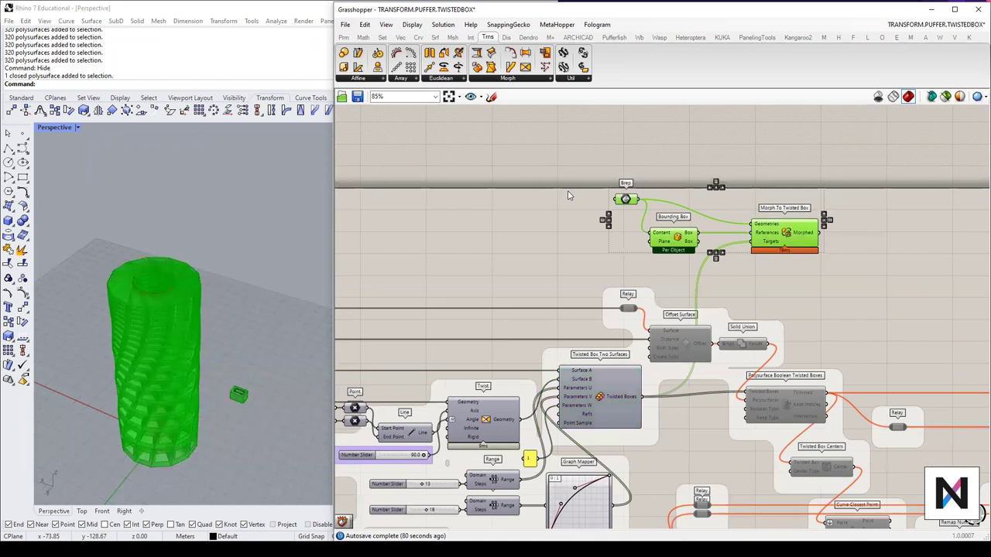
{"action": "middle_click", "coordinate": [704, 241]}
{"action": "left_click", "coordinate": [730, 220]}
{"action": "right_click_drag", "start_coordinate": [261, 324], "coordinate": [271, 299]}
Step: Inspect the two Surface fragments from the List Item and their Brep Join individually in the viewport
{"action": "scroll", "coordinate": [493, 340], "scroll_direction": "down", "scroll_amount": 8}
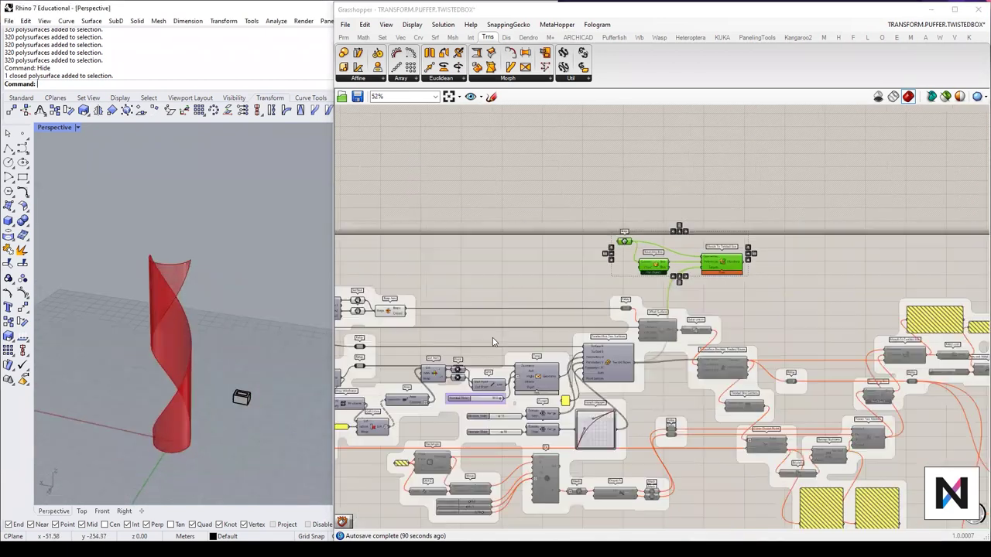
{"action": "scroll", "coordinate": [551, 261], "scroll_direction": "up", "scroll_amount": 5}
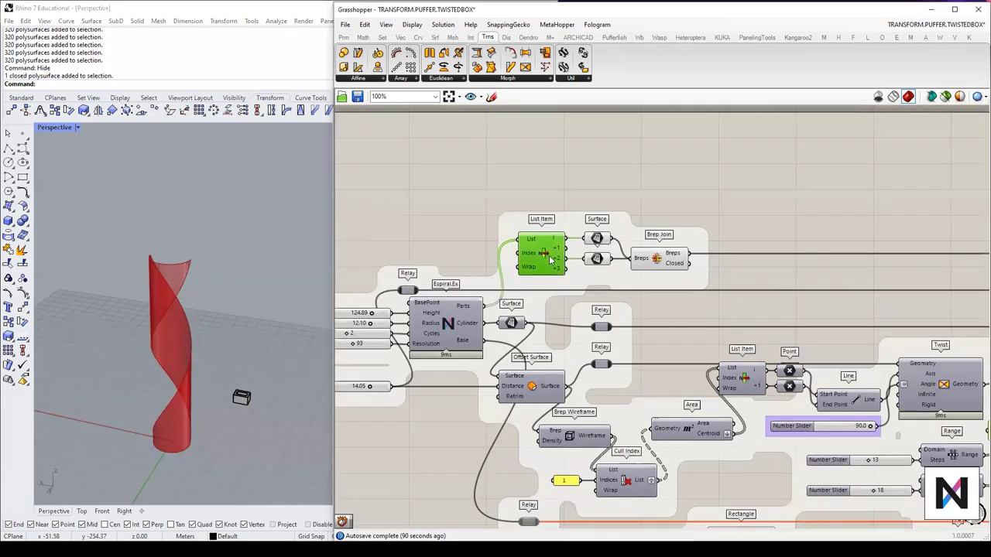
{"action": "left_click", "coordinate": [603, 237]}
{"action": "left_click", "coordinate": [600, 258]}
{"action": "right_click_drag", "start_coordinate": [310, 347], "coordinate": [322, 303]}
{"action": "left_click", "coordinate": [597, 240]}
{"action": "left_click_drag", "start_coordinate": [600, 261], "coordinate": [602, 258]}
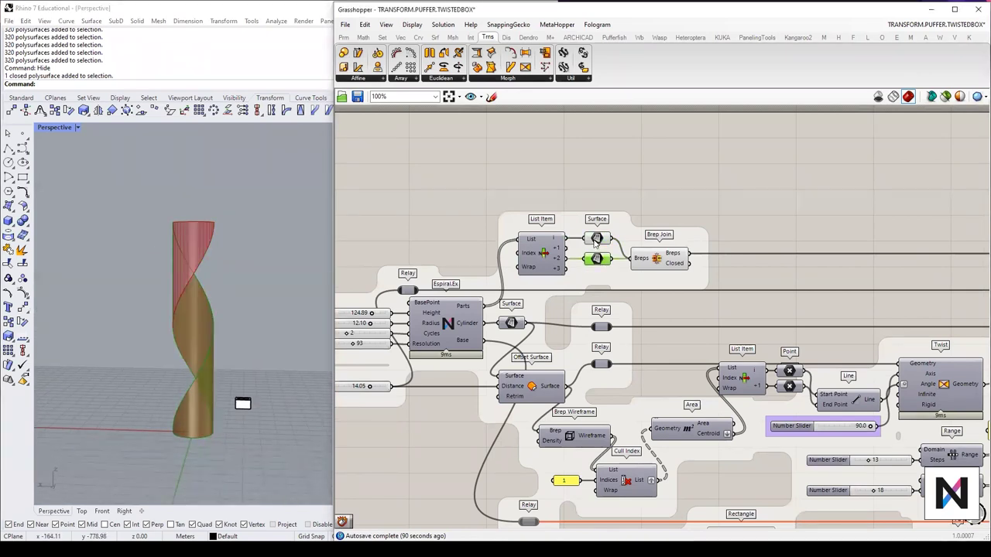
{"action": "left_click", "coordinate": [599, 241]}
{"action": "left_click", "coordinate": [666, 267]}
{"action": "left_click", "coordinate": [596, 257]}
{"action": "left_click", "coordinate": [660, 259]}
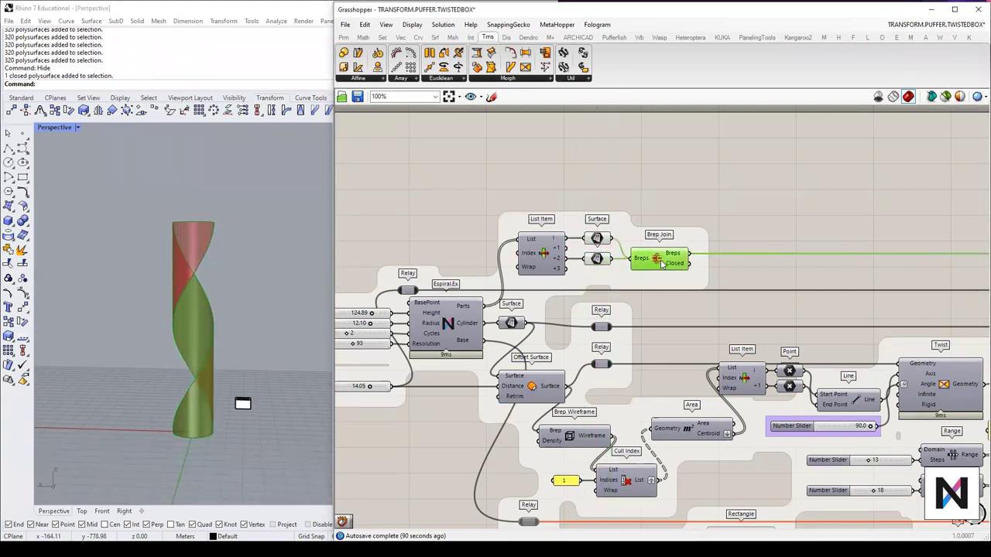
Step: Hide the preview of both Surface parameters and check the Brep Join spiral in the viewport
{"action": "scroll", "coordinate": [673, 259], "scroll_direction": "up", "scroll_amount": 3}
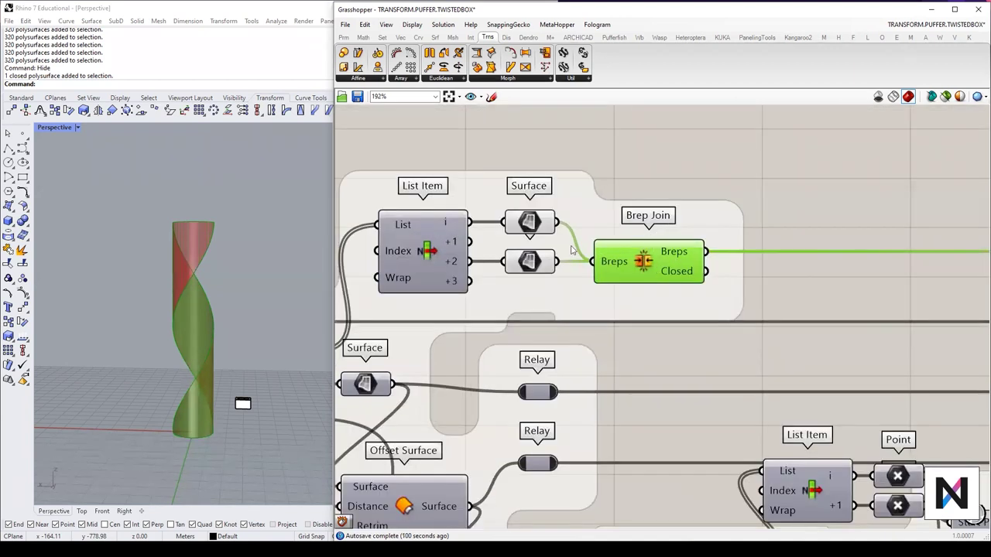
{"action": "left_click", "coordinate": [542, 266]}
{"action": "middle_click", "coordinate": [529, 225]}
{"action": "left_click", "coordinate": [565, 195]}
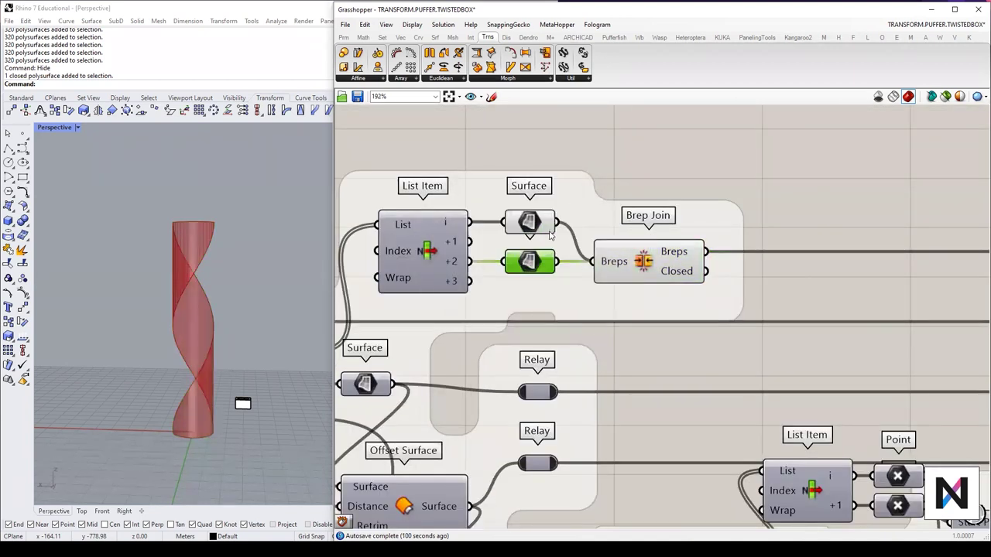
{"action": "left_click", "coordinate": [534, 222]}
{"action": "middle_click", "coordinate": [535, 224]}
{"action": "left_click", "coordinate": [573, 203]}
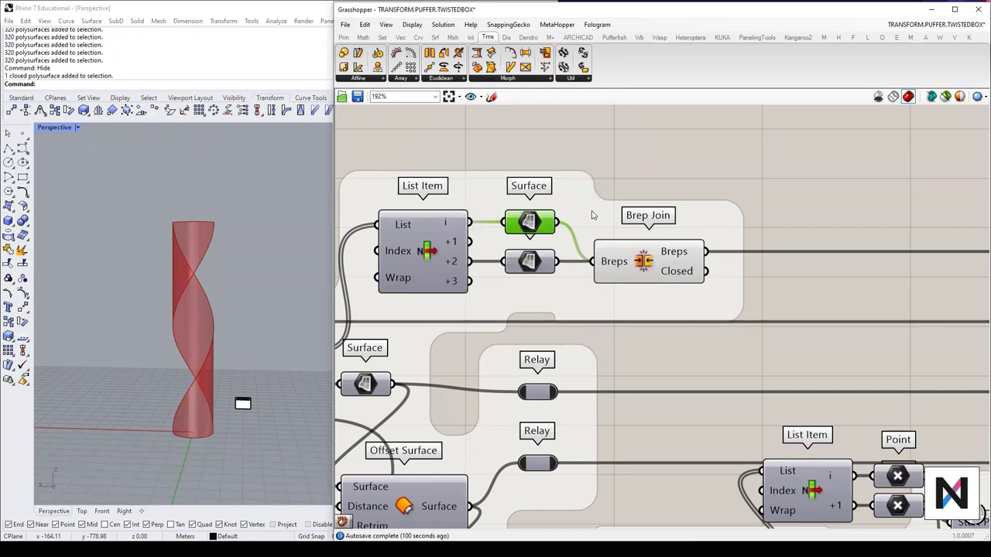
{"action": "left_click", "coordinate": [658, 263]}
{"action": "right_click_drag", "start_coordinate": [183, 347], "coordinate": [144, 367]}
Step: Enable the Relay that carries the joined spiral brep into the Offset Surface before Solid Union
{"action": "scroll", "coordinate": [767, 295], "scroll_direction": "down", "scroll_amount": 2}
{"action": "right_click_drag", "start_coordinate": [772, 294], "coordinate": [349, 285]}
{"action": "right_click_drag", "start_coordinate": [701, 269], "coordinate": [641, 272]}
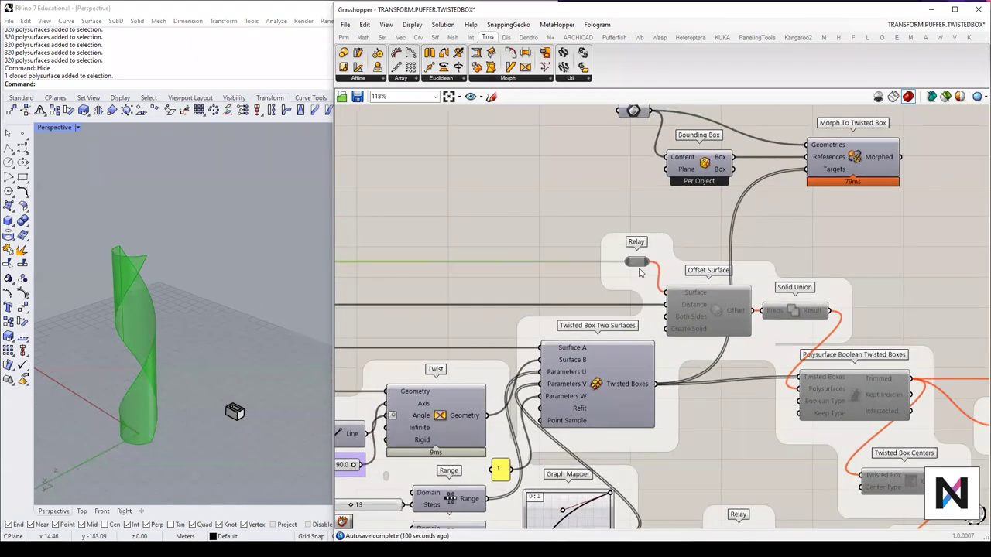
{"action": "left_click", "coordinate": [640, 271]}
{"action": "middle_click", "coordinate": [637, 266]}
{"action": "left_click", "coordinate": [704, 300]}
{"action": "middle_click", "coordinate": [703, 301]}
{"action": "left_click", "coordinate": [729, 311]}
{"action": "middle_click", "coordinate": [723, 313]}
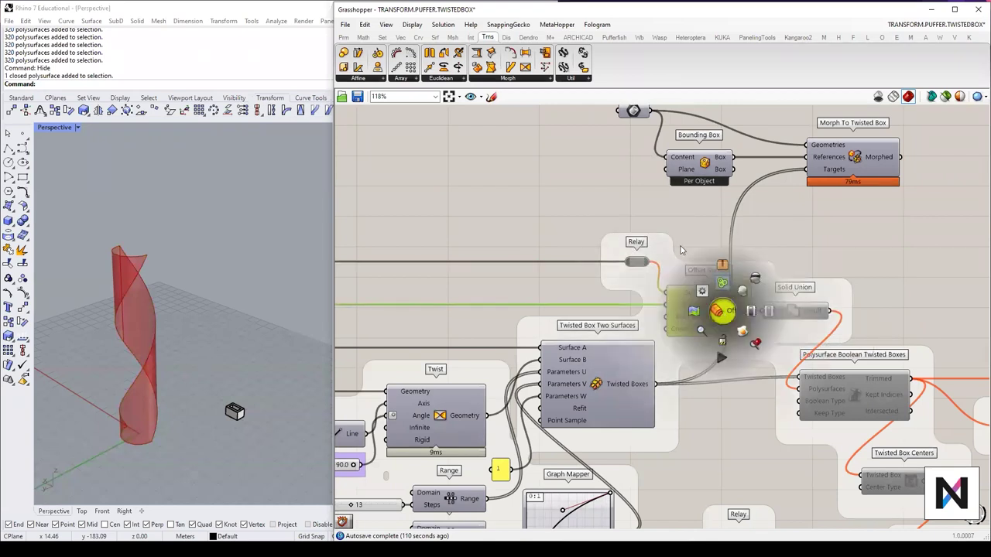
{"action": "left_click", "coordinate": [636, 262]}
{"action": "middle_click", "coordinate": [637, 262]}
{"action": "left_click", "coordinate": [657, 243]}
{"action": "middle_click", "coordinate": [642, 262]}
{"action": "left_click", "coordinate": [668, 260]}
Step: Enable the Offset Surface before Solid Union with its preview on, and view the thickened spiral
{"action": "left_click", "coordinate": [695, 313]}
{"action": "middle_click", "coordinate": [727, 316]}
{"action": "left_click", "coordinate": [744, 298]}
{"action": "right_click_drag", "start_coordinate": [205, 308], "coordinate": [220, 295]}
{"action": "scroll", "coordinate": [680, 310], "scroll_direction": "down", "scroll_amount": 3}
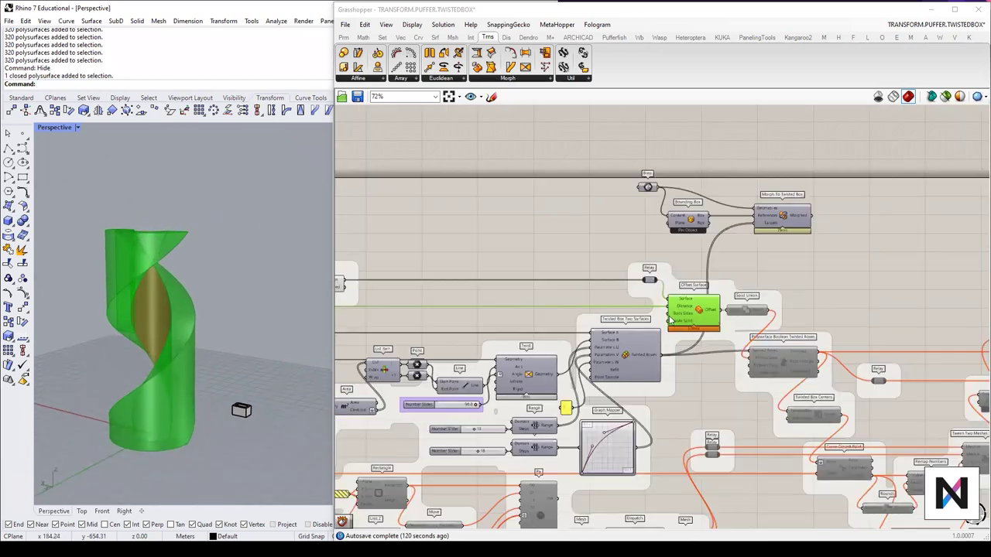
Step: Turn on the preview of the Offset Surface component fed by the Espiral.Ex cylinder's Surface parameter
{"action": "scroll", "coordinate": [679, 309], "scroll_direction": "up", "scroll_amount": 1}
{"action": "right_click_drag", "start_coordinate": [422, 316], "coordinate": [596, 295]}
{"action": "right_click_drag", "start_coordinate": [360, 289], "coordinate": [709, 294]}
{"action": "left_click_drag", "start_coordinate": [561, 288], "coordinate": [562, 290]}
{"action": "scroll", "coordinate": [556, 370], "scroll_direction": "up", "scroll_amount": 2}
{"action": "left_click", "coordinate": [478, 374]}
{"action": "left_click", "coordinate": [711, 370]}
{"action": "middle_click", "coordinate": [714, 367]}
{"action": "left_click", "coordinate": [732, 350]}
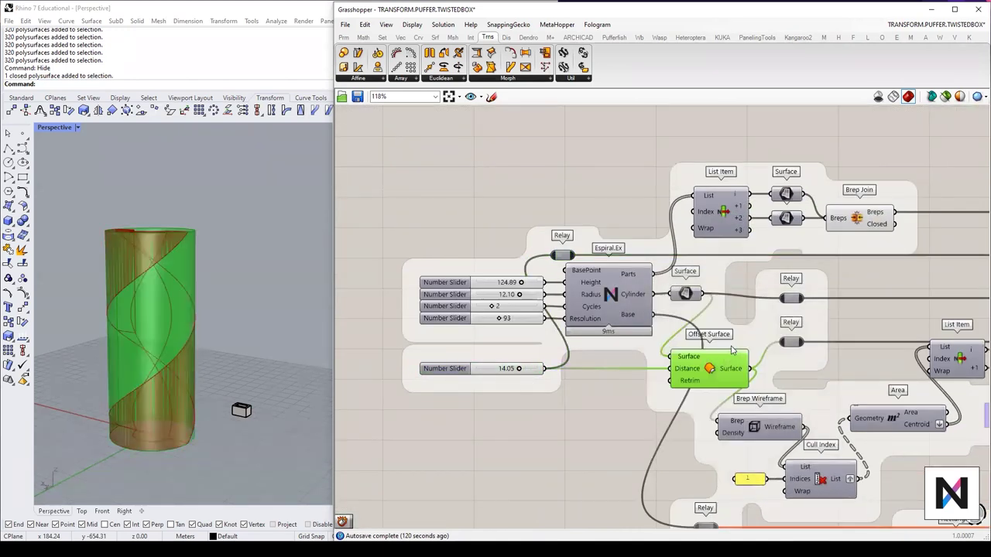
Step: Set the offset distance slider to 12.86 and inspect the top of the offset spiral and cylinder up close
{"action": "left_click_drag", "start_coordinate": [503, 371], "coordinate": [514, 372]}
{"action": "right_click_drag", "start_coordinate": [107, 287], "coordinate": [140, 342]}
{"action": "scroll", "coordinate": [142, 333], "scroll_direction": "up", "scroll_amount": 5}
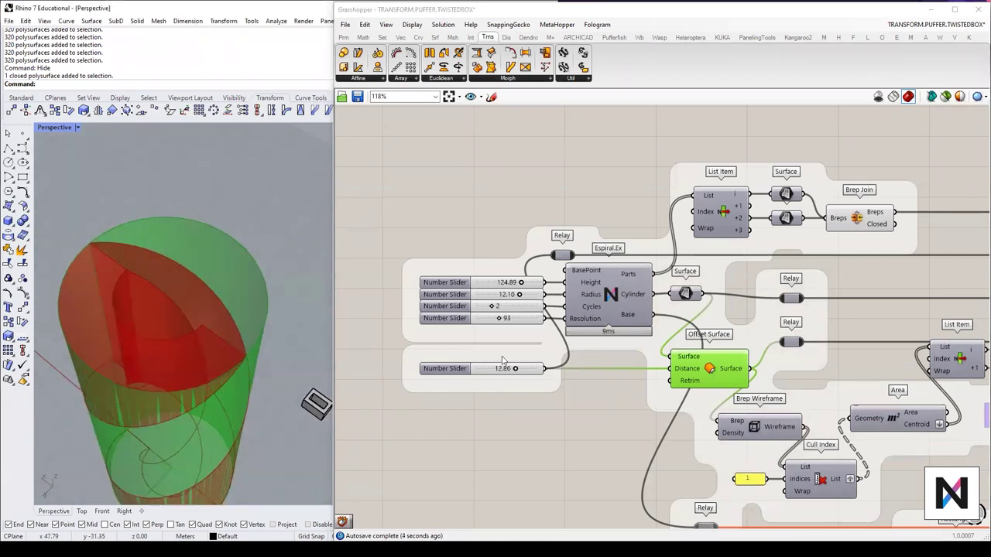
Step: Turn off the preview of the Offset Surface that feeds Solid Union
{"action": "scroll", "coordinate": [552, 344], "scroll_direction": "down", "scroll_amount": 2}
{"action": "scroll", "coordinate": [536, 326], "scroll_direction": "down", "scroll_amount": 1}
{"action": "right_click_drag", "start_coordinate": [883, 312], "coordinate": [645, 309]}
{"action": "right_click_drag", "start_coordinate": [800, 298], "coordinate": [703, 303]}
{"action": "scroll", "coordinate": [703, 304], "scroll_direction": "up", "scroll_amount": 2}
{"action": "left_click", "coordinate": [705, 304]}
{"action": "scroll", "coordinate": [706, 304], "scroll_direction": "up", "scroll_amount": 1}
{"action": "middle_click", "coordinate": [710, 305]}
{"action": "left_click", "coordinate": [743, 276]}
Step: Select the Polysurface Boolean Twisted Boxes component and look through Pufferfish's list of Twisted Box components
{"action": "scroll", "coordinate": [760, 340], "scroll_direction": "up", "scroll_amount": 4}
{"action": "left_click", "coordinate": [763, 359]}
{"action": "scroll", "coordinate": [763, 359], "scroll_direction": "up", "scroll_amount": 2}
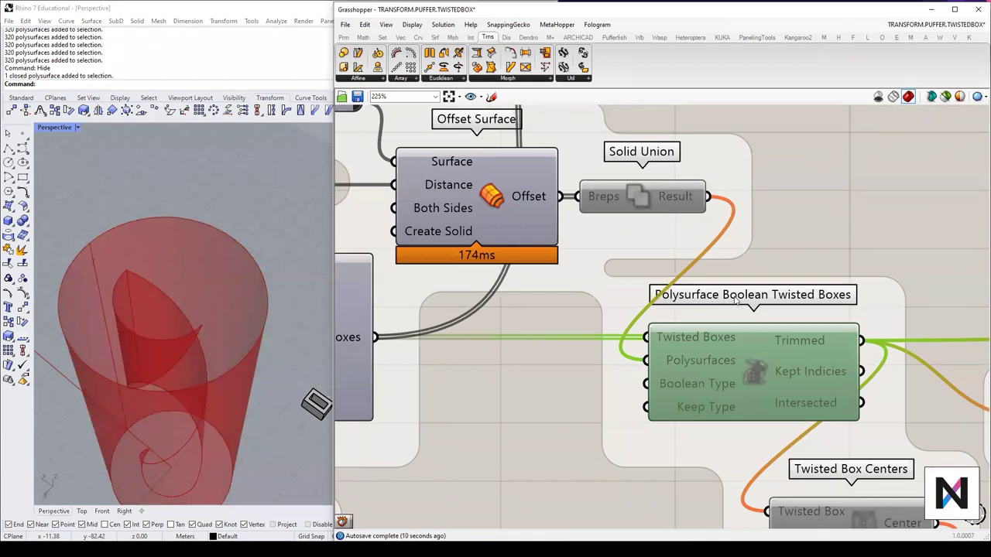
{"action": "left_click_drag", "start_coordinate": [749, 375], "coordinate": [745, 371]}
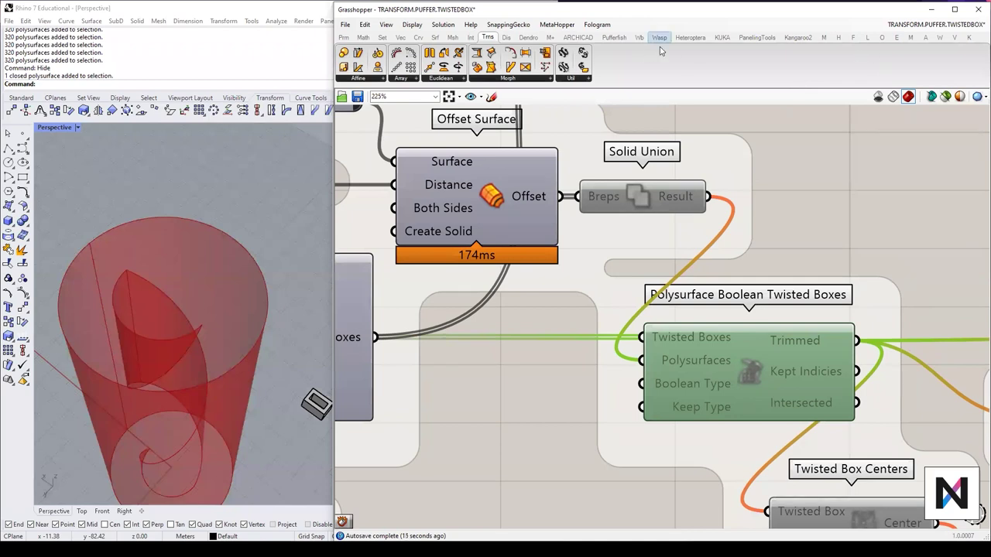
{"action": "scroll", "coordinate": [661, 51], "scroll_direction": "down", "scroll_amount": 5}
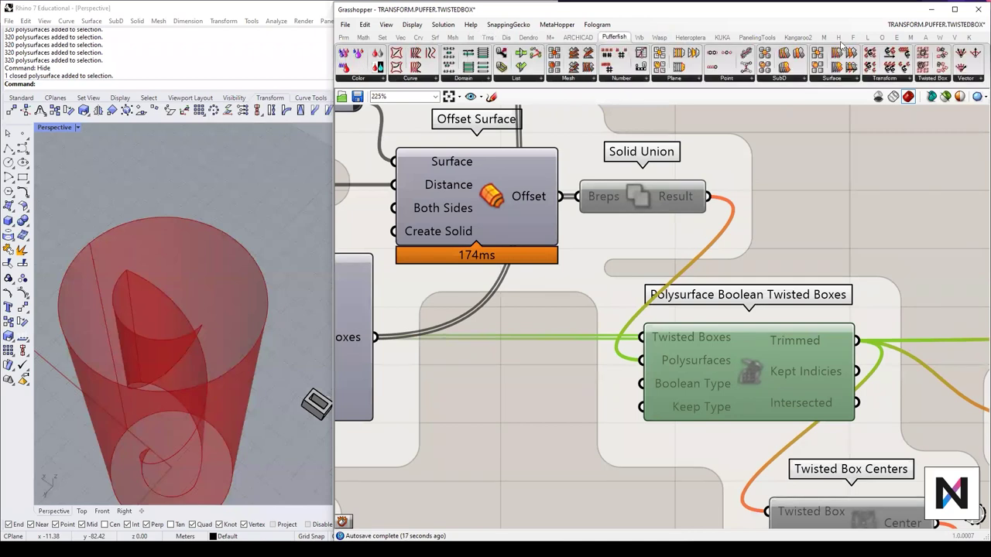
{"action": "left_click", "coordinate": [932, 78]}
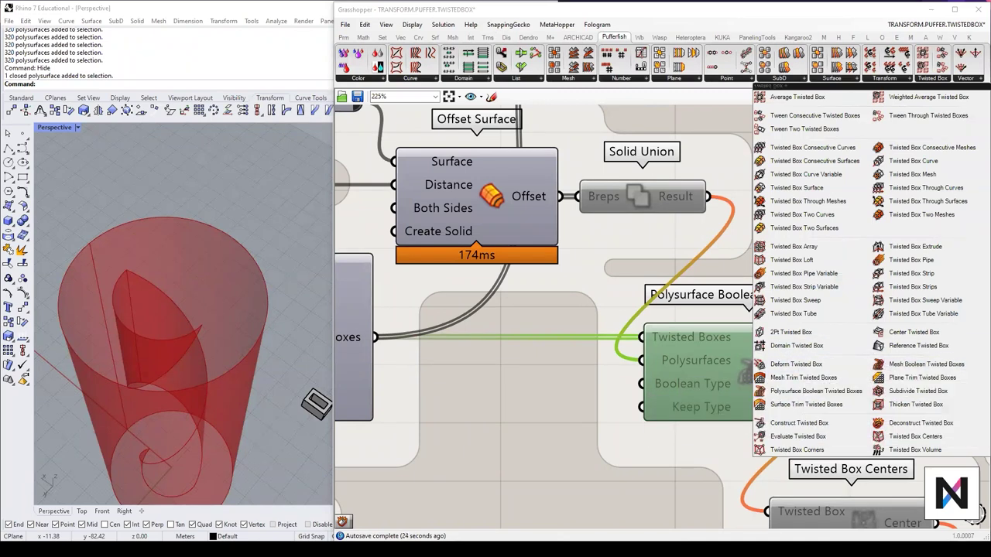
{"action": "scroll", "coordinate": [676, 394], "scroll_direction": "down", "scroll_amount": 2}
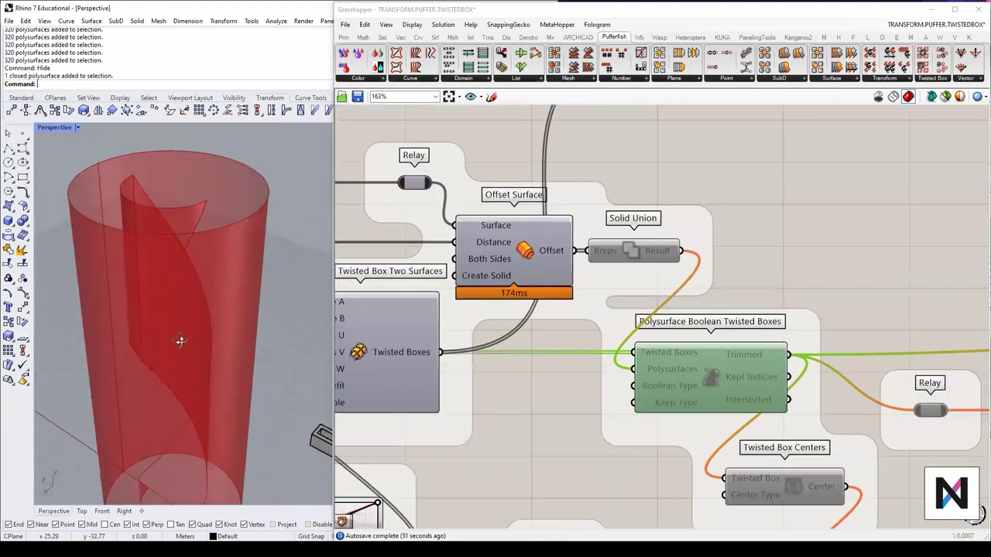
Step: Enable Solid Union with its preview on, and view the merged spiral solid against the cylinder
{"action": "left_click", "coordinate": [636, 250]}
{"action": "middle_click", "coordinate": [638, 251]}
{"action": "left_click", "coordinate": [665, 250]}
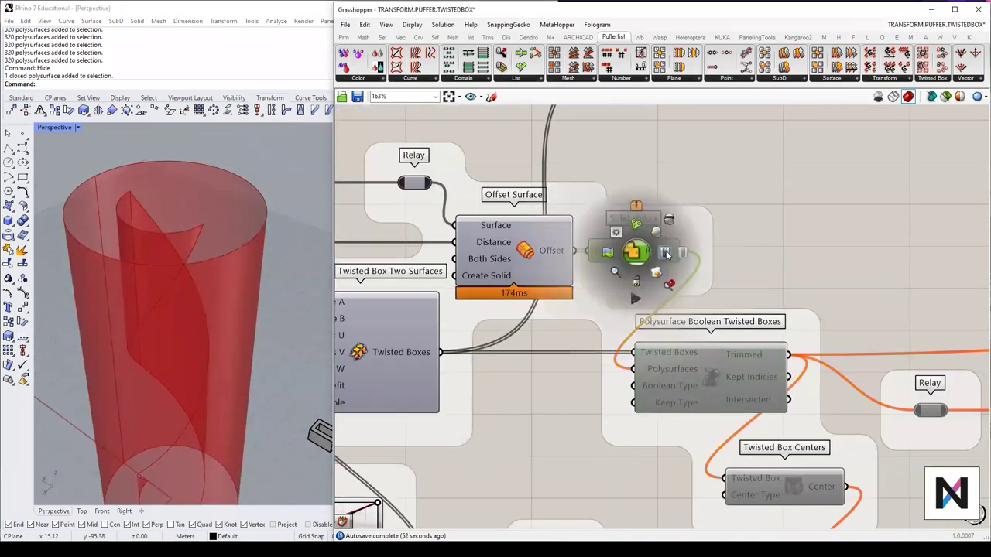
{"action": "middle_click", "coordinate": [653, 249]}
{"action": "left_click", "coordinate": [673, 230]}
{"action": "right_click_drag", "start_coordinate": [271, 261], "coordinate": [152, 247]}
{"action": "right_click_drag", "start_coordinate": [244, 236], "coordinate": [285, 231]}
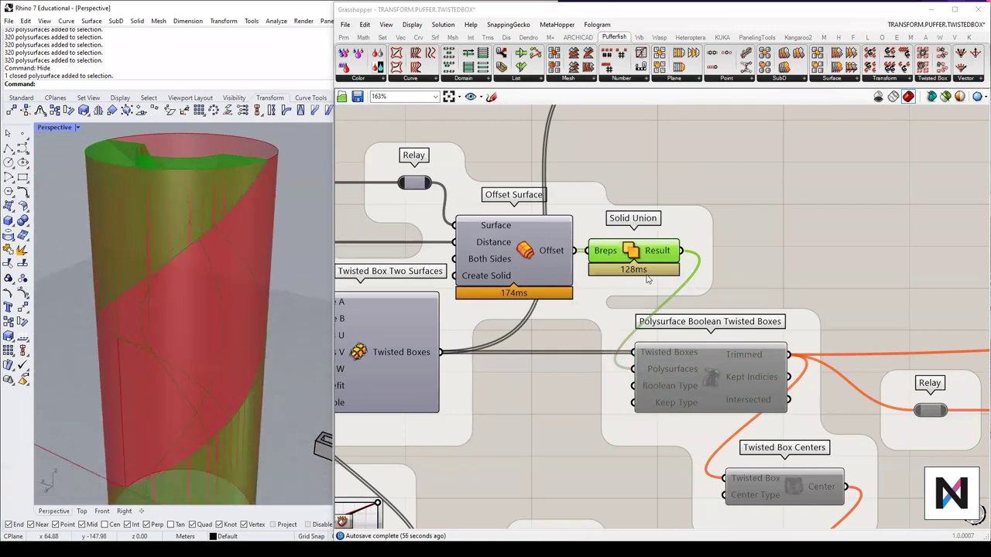
Step: Turn off the previews of the cylinder's Offset Surface and the Brep Join, and view the spiral solid alone
{"action": "scroll", "coordinate": [649, 280], "scroll_direction": "down", "scroll_amount": 3}
{"action": "scroll", "coordinate": [531, 290], "scroll_direction": "down", "scroll_amount": 5}
{"action": "right_click_drag", "start_coordinate": [530, 290], "coordinate": [544, 295]}
{"action": "scroll", "coordinate": [557, 290], "scroll_direction": "up", "scroll_amount": 3}
{"action": "left_click", "coordinate": [557, 288]}
{"action": "middle_click", "coordinate": [558, 284]}
{"action": "left_click", "coordinate": [588, 255]}
{"action": "left_click", "coordinate": [639, 190]}
{"action": "middle_click", "coordinate": [639, 189]}
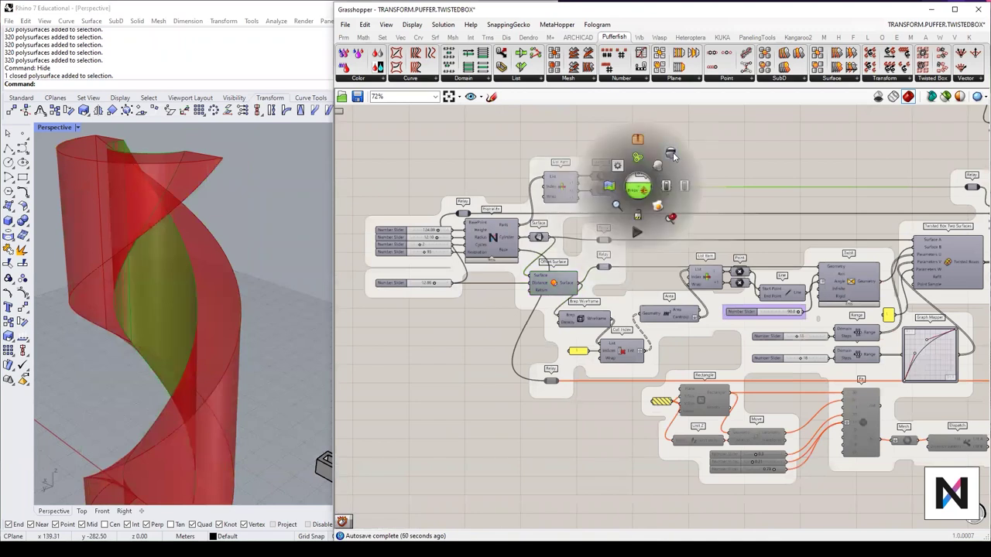
{"action": "left_click", "coordinate": [670, 159]}
{"action": "scroll", "coordinate": [256, 277], "scroll_direction": "down", "scroll_amount": 5}
{"action": "right_click_drag", "start_coordinate": [277, 287], "coordinate": [177, 318]}
Step: Turn on the preview of Twisted Box Two Surfaces and view its boxes together with the spiral solid
{"action": "right_click_drag", "start_coordinate": [707, 334], "coordinate": [563, 344]}
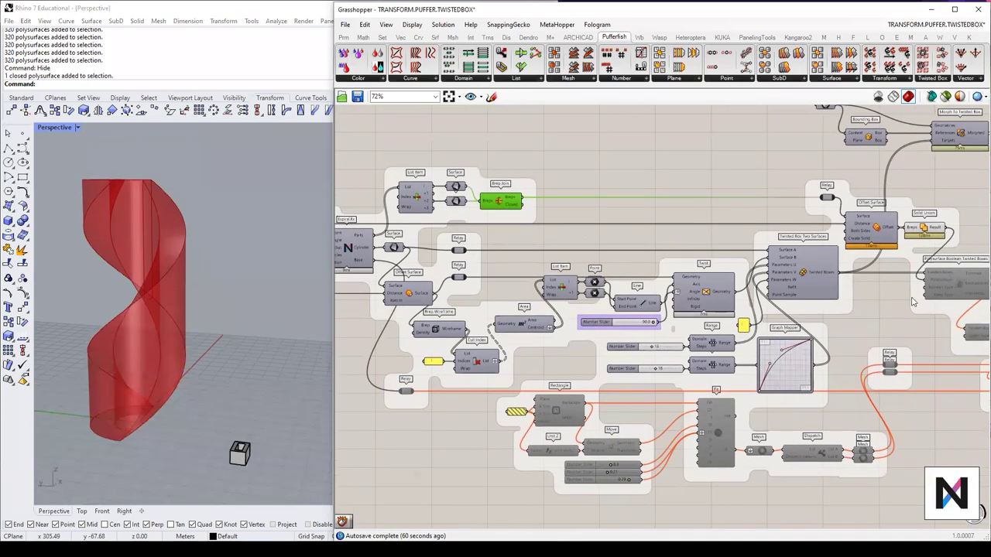
{"action": "right_click_drag", "start_coordinate": [968, 269], "coordinate": [651, 311]}
{"action": "scroll", "coordinate": [681, 319], "scroll_direction": "up", "scroll_amount": 3}
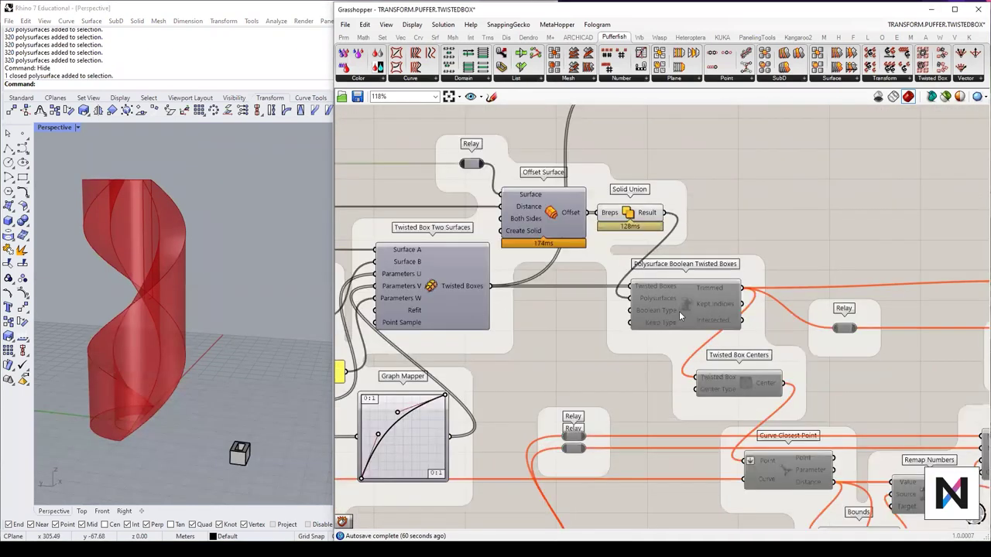
{"action": "left_click", "coordinate": [436, 298]}
{"action": "middle_click", "coordinate": [445, 292]}
{"action": "left_click", "coordinate": [466, 271]}
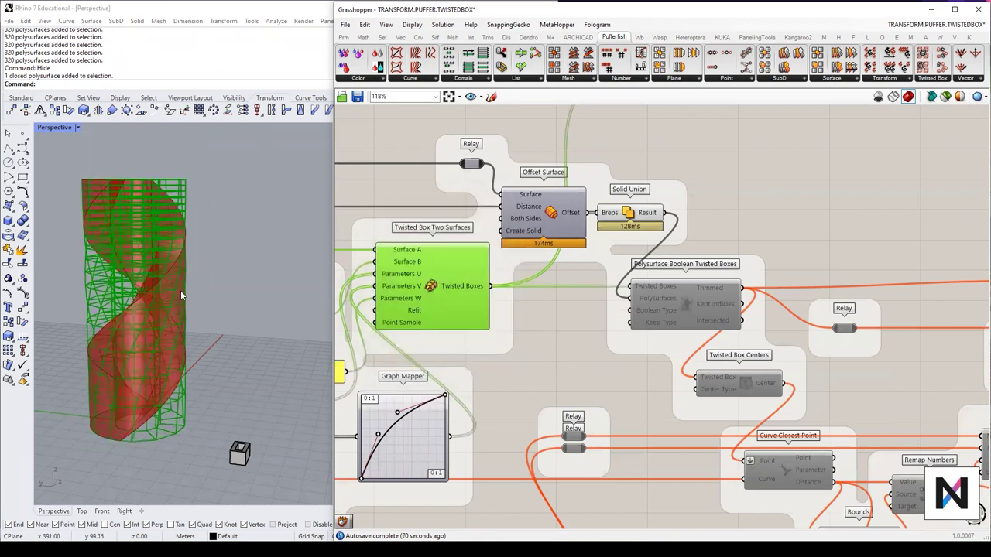
{"action": "right_click_drag", "start_coordinate": [182, 295], "coordinate": [254, 289]}
{"action": "right_click_drag", "start_coordinate": [66, 221], "coordinate": [83, 232]}
{"action": "scroll", "coordinate": [81, 224], "scroll_direction": "up", "scroll_amount": 4}
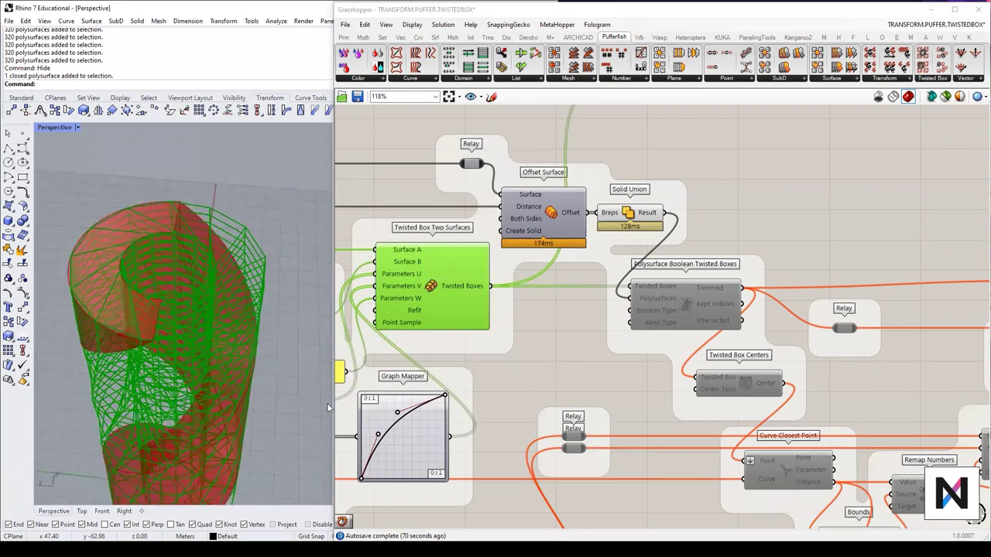
{"action": "right_click_drag", "start_coordinate": [298, 334], "coordinate": [241, 221]}
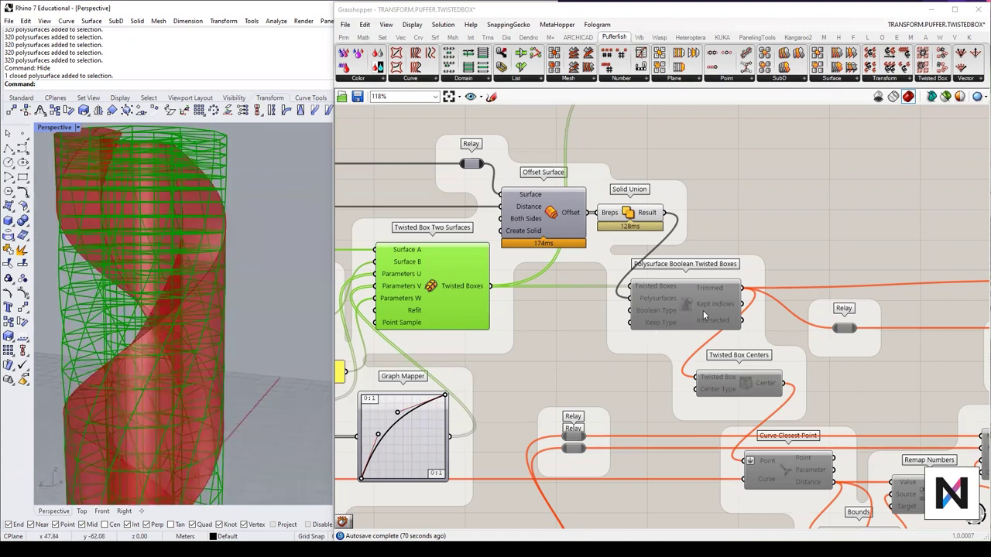
Step: Enable Polysurface Boolean Twisted Boxes with its preview on, and hide the Twisted Box Two Surfaces preview
{"action": "left_click", "coordinate": [684, 312]}
{"action": "middle_click", "coordinate": [684, 312]}
{"action": "left_click", "coordinate": [706, 291]}
{"action": "left_click", "coordinate": [449, 284]}
{"action": "scroll", "coordinate": [449, 284], "scroll_direction": "up", "scroll_amount": 1}
{"action": "middle_click", "coordinate": [451, 286]}
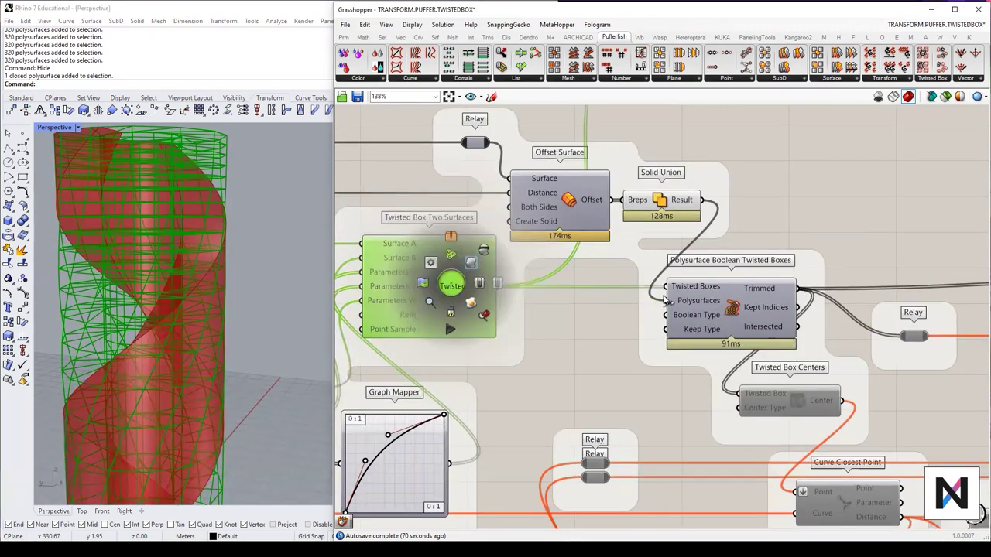
{"action": "left_click", "coordinate": [732, 317]}
{"action": "middle_click", "coordinate": [734, 319]}
{"action": "left_click", "coordinate": [752, 299]}
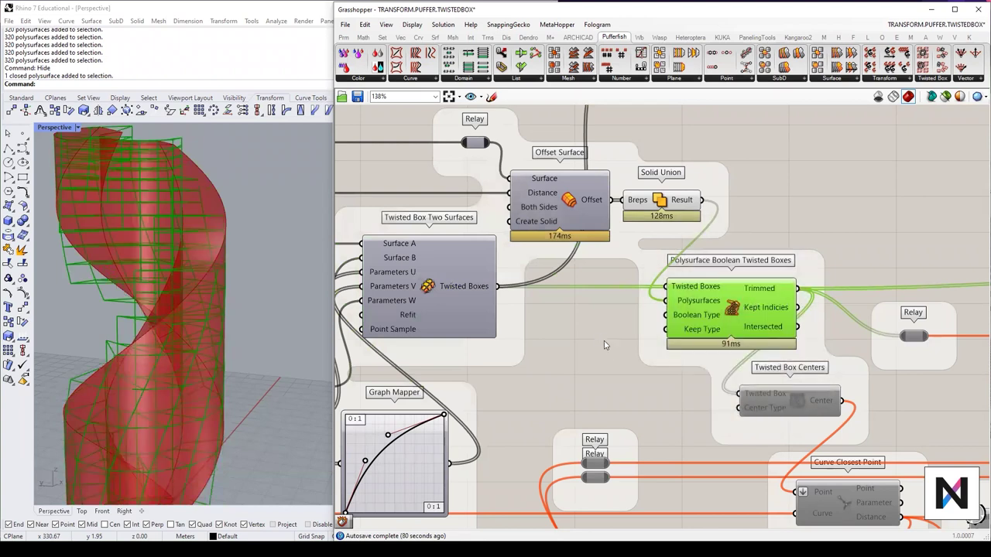
Step: Turn off the Solid Union preview and inspect the trimmed twisted boxes on their own
{"action": "left_click", "coordinate": [604, 350]}
{"action": "left_click", "coordinate": [668, 202]}
{"action": "middle_click", "coordinate": [660, 195]}
{"action": "left_click", "coordinate": [669, 185]}
{"action": "right_click_drag", "start_coordinate": [189, 325], "coordinate": [40, 454]}
{"action": "right_click_drag", "start_coordinate": [59, 319], "coordinate": [171, 277]}
{"action": "scroll", "coordinate": [112, 313], "scroll_direction": "up", "scroll_amount": 4}
{"action": "scroll", "coordinate": [626, 303], "scroll_direction": "down", "scroll_amount": 2}
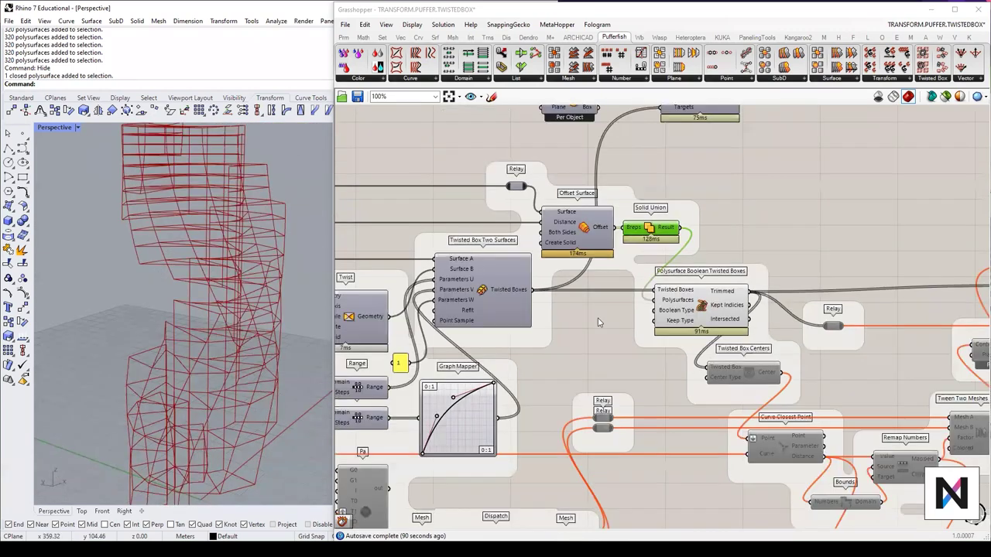
Step: Set the upper Range's Steps slider to 42 and the Steps slider of the Graph Mapper's Range to 30
{"action": "right_click_drag", "start_coordinate": [571, 336], "coordinate": [777, 319]}
{"action": "right_click_drag", "start_coordinate": [629, 333], "coordinate": [762, 313]}
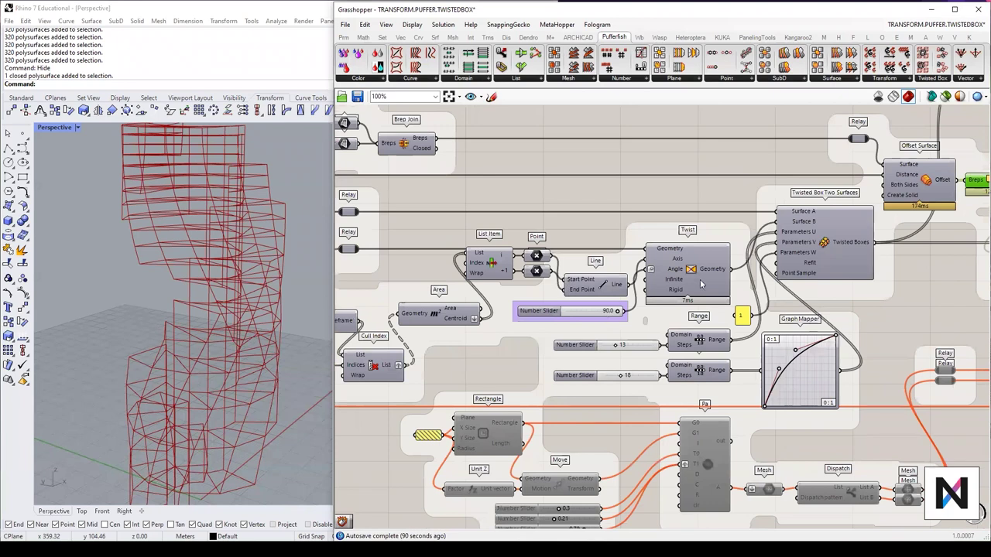
{"action": "scroll", "coordinate": [727, 328], "scroll_direction": "up", "scroll_amount": 1}
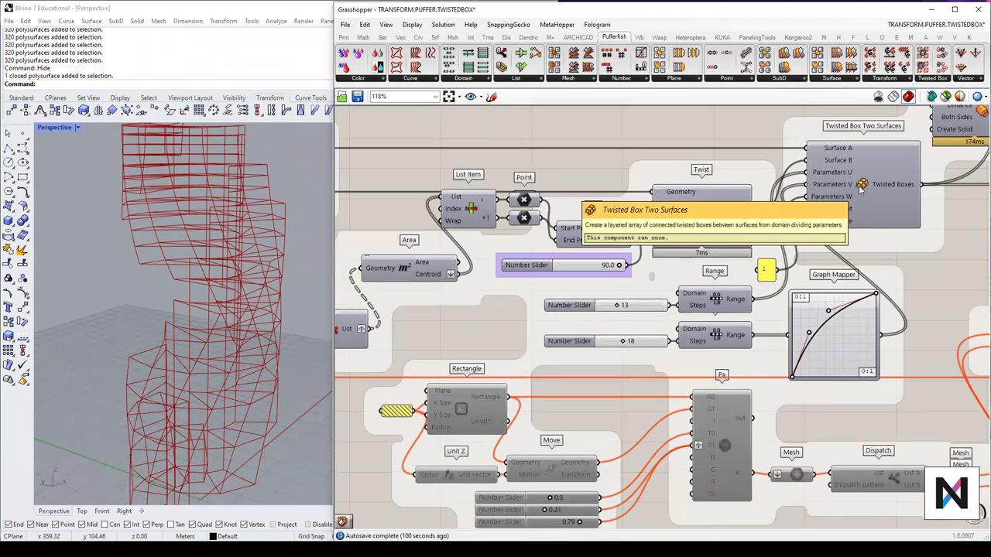
{"action": "scroll", "coordinate": [252, 316], "scroll_direction": "down", "scroll_amount": 2}
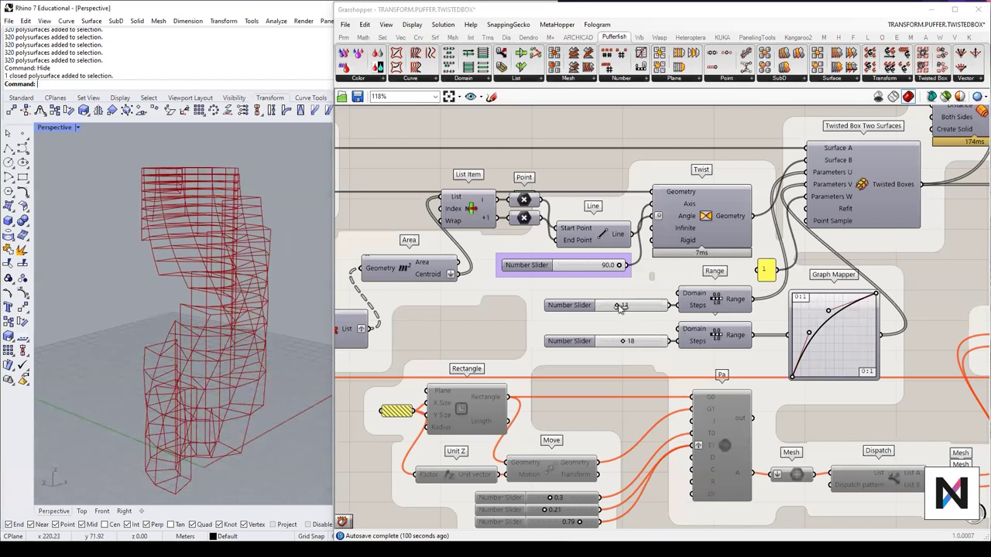
{"action": "left_click_drag", "start_coordinate": [618, 306], "coordinate": [654, 306]}
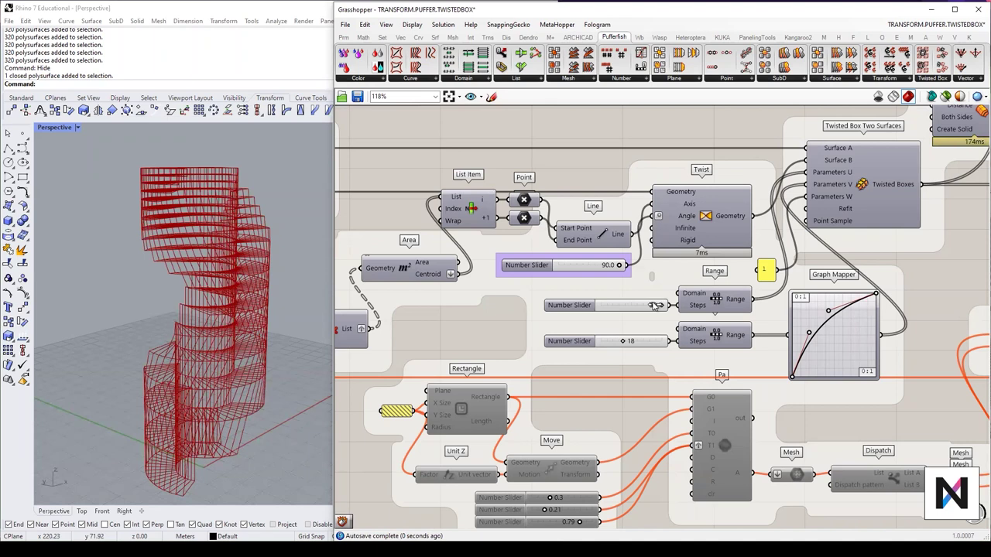
{"action": "left_click_drag", "start_coordinate": [635, 343], "coordinate": [638, 343]}
{"action": "right_click_drag", "start_coordinate": [232, 277], "coordinate": [304, 237]}
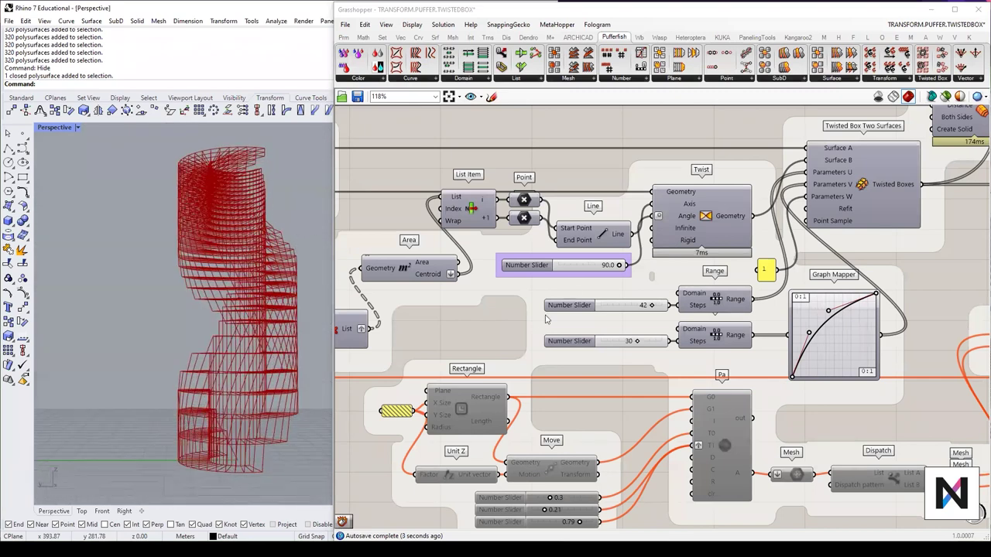
Step: Set the Height slider of Espiral.Ex to 144.40 and view the trimmed boxes from several angles
{"action": "scroll", "coordinate": [725, 279], "scroll_direction": "down", "scroll_amount": 6}
{"action": "scroll", "coordinate": [573, 250], "scroll_direction": "up", "scroll_amount": 4}
{"action": "scroll", "coordinate": [526, 236], "scroll_direction": "up", "scroll_amount": 3}
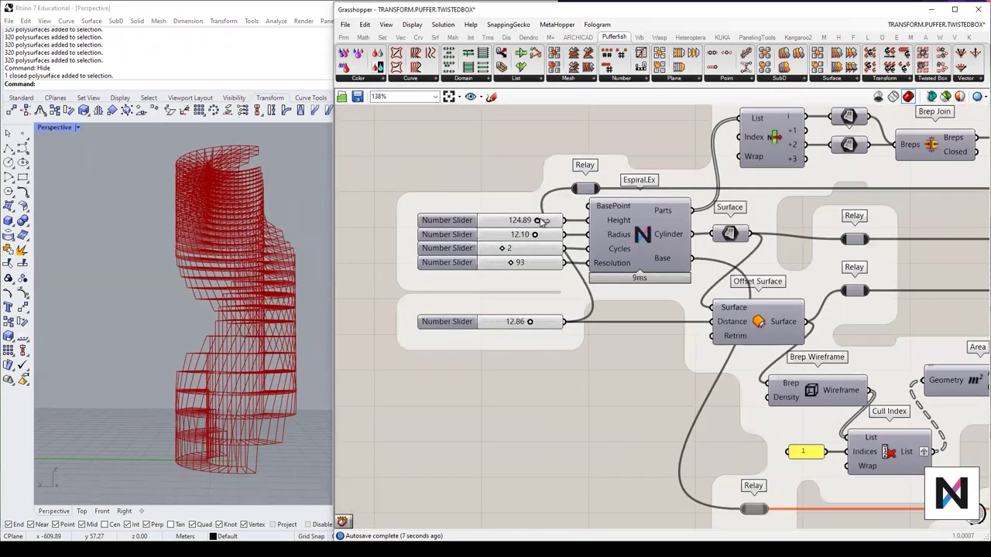
{"action": "left_click_drag", "start_coordinate": [546, 221], "coordinate": [547, 221]}
{"action": "scroll", "coordinate": [221, 325], "scroll_direction": "down", "scroll_amount": 3}
{"action": "right_click_drag", "start_coordinate": [221, 325], "coordinate": [153, 347]}
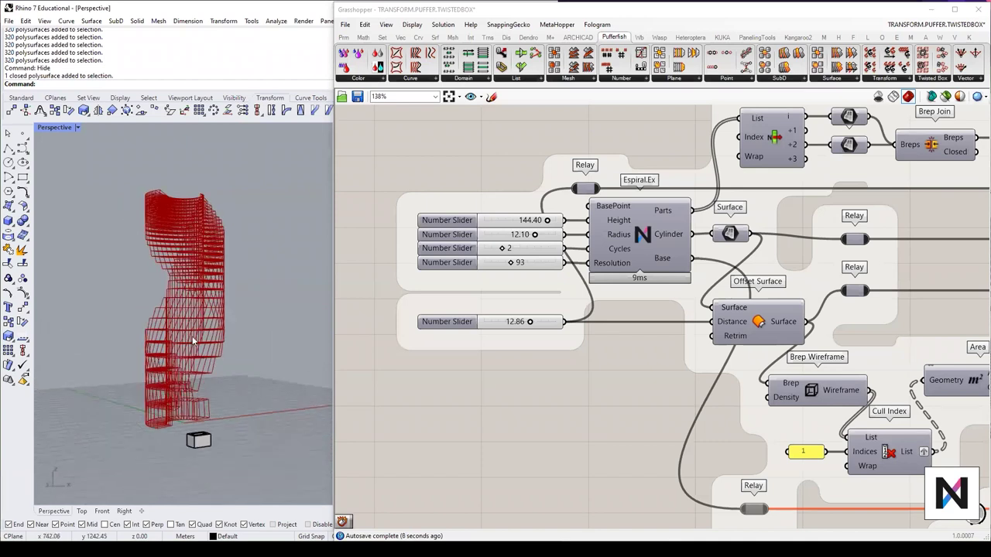
{"action": "scroll", "coordinate": [154, 347], "scroll_direction": "up", "scroll_amount": 5}
{"action": "right_click_drag", "start_coordinate": [232, 338], "coordinate": [268, 364]}
{"action": "scroll", "coordinate": [238, 336], "scroll_direction": "down", "scroll_amount": 4}
Step: Disable the Brep, Bounding Box and Morph To Twisted Box components
{"action": "right_click_drag", "start_coordinate": [466, 336], "coordinate": [93, 327]}
{"action": "scroll", "coordinate": [593, 324], "scroll_direction": "down", "scroll_amount": 3}
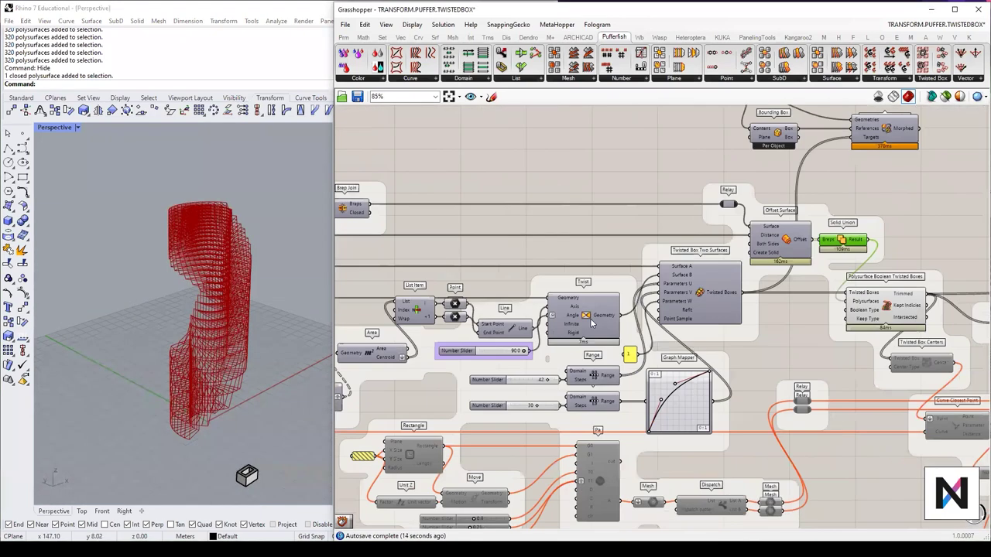
{"action": "right_click_drag", "start_coordinate": [696, 320], "coordinate": [649, 311]}
{"action": "right_click_drag", "start_coordinate": [711, 203], "coordinate": [718, 315]}
{"action": "left_click_drag", "start_coordinate": [801, 277], "coordinate": [495, 161]}
{"action": "middle_click", "coordinate": [712, 227]}
{"action": "left_click", "coordinate": [766, 230]}
{"action": "left_click", "coordinate": [764, 260]}
Step: Reshape the Graph Mapper's curve by slightly shifting its control handles, and view the changed box spacing
{"action": "right_click_drag", "start_coordinate": [765, 345], "coordinate": [818, 265]}
{"action": "scroll", "coordinate": [671, 393], "scroll_direction": "up", "scroll_amount": 2}
{"action": "right_click_drag", "start_coordinate": [671, 392], "coordinate": [807, 304]}
{"action": "scroll", "coordinate": [807, 304], "scroll_direction": "up", "scroll_amount": 1}
{"action": "scroll", "coordinate": [244, 291], "scroll_direction": "up", "scroll_amount": 4}
{"action": "right_click_drag", "start_coordinate": [245, 291], "coordinate": [240, 255]}
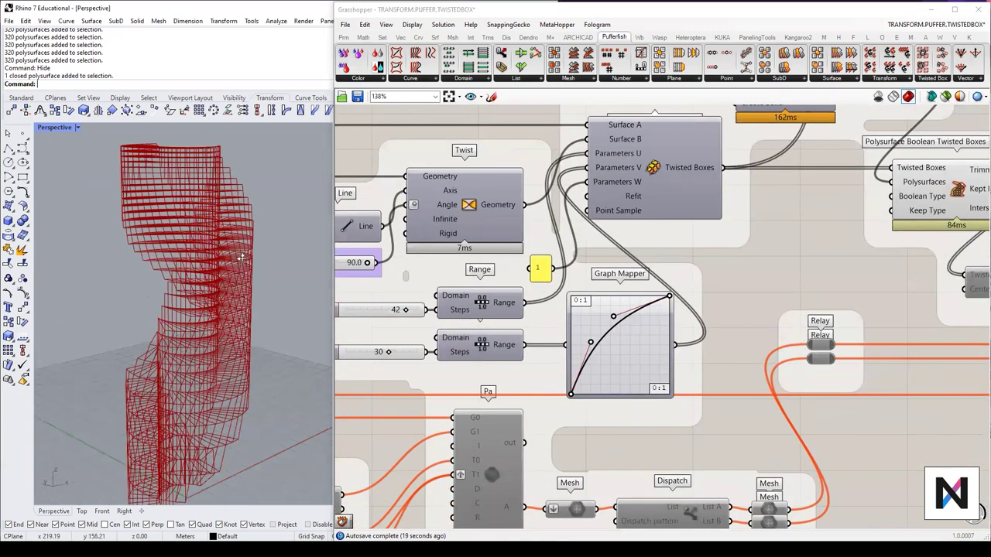
{"action": "left_click_drag", "start_coordinate": [591, 342], "coordinate": [599, 345]}
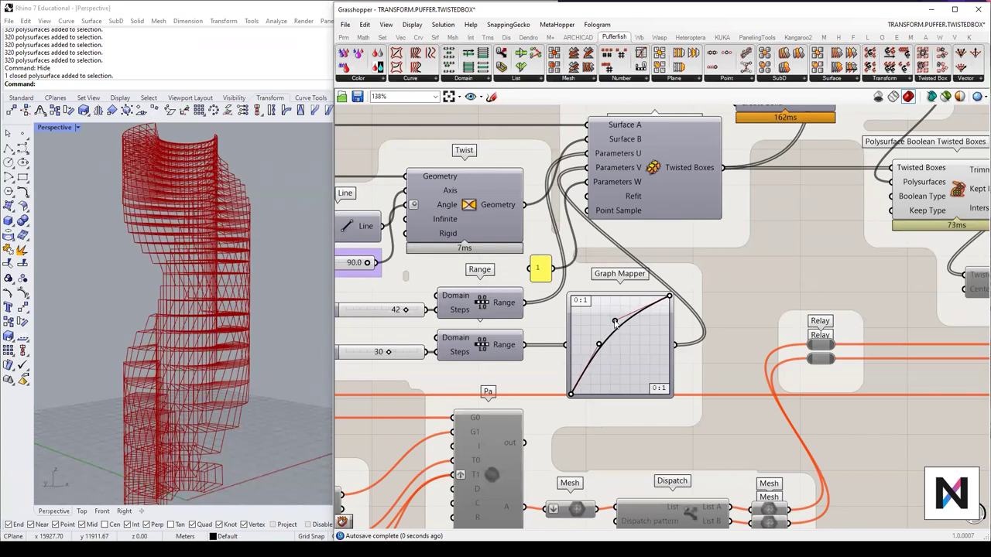
{"action": "right_click_drag", "start_coordinate": [207, 304], "coordinate": [161, 321]}
{"action": "scroll", "coordinate": [161, 321], "scroll_direction": "down", "scroll_amount": 5}
{"action": "scroll", "coordinate": [160, 320], "scroll_direction": "up", "scroll_amount": 5}
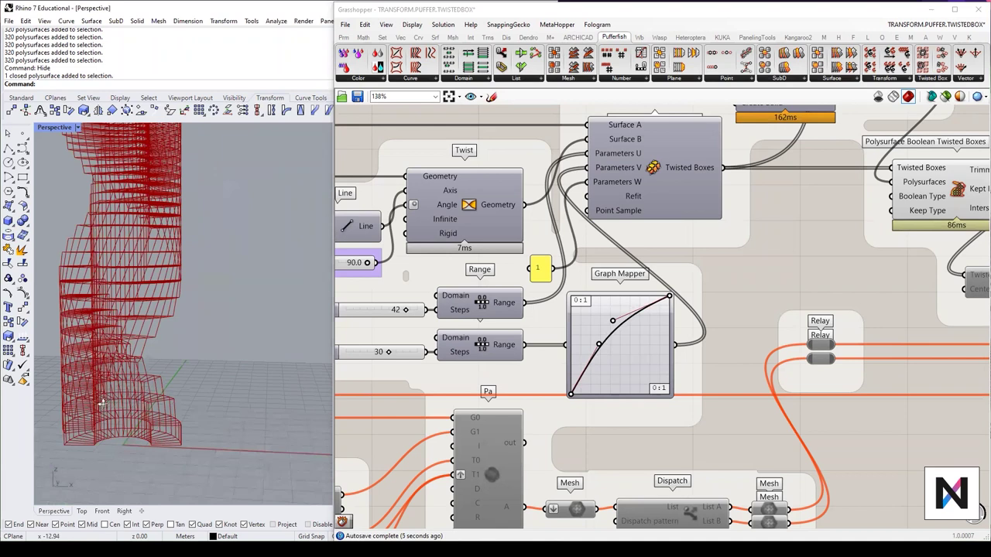
Step: Enable the Brep, Bounding Box and Morph To Twisted Box components again
{"action": "right_click_drag", "start_coordinate": [866, 252], "coordinate": [651, 391]}
{"action": "right_click_drag", "start_coordinate": [578, 148], "coordinate": [632, 330]}
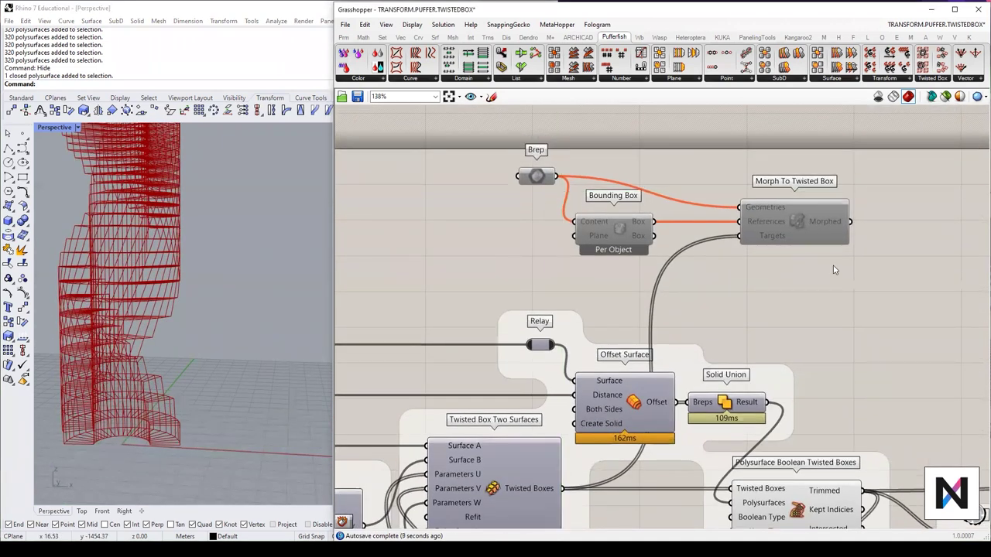
{"action": "left_click", "coordinate": [814, 233]}
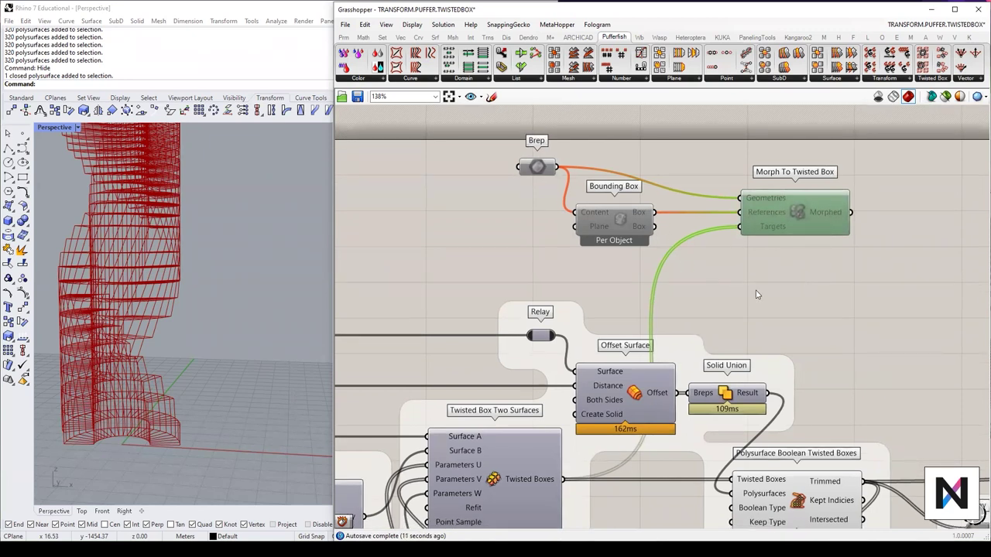
{"action": "right_click_drag", "start_coordinate": [758, 294], "coordinate": [755, 249]}
{"action": "right_click_drag", "start_coordinate": [752, 347], "coordinate": [633, 357]}
{"action": "left_click_drag", "start_coordinate": [778, 258], "coordinate": [389, 112]}
{"action": "key", "text": "space"}
{"action": "scroll", "coordinate": [682, 254], "scroll_direction": "down", "scroll_amount": 3}
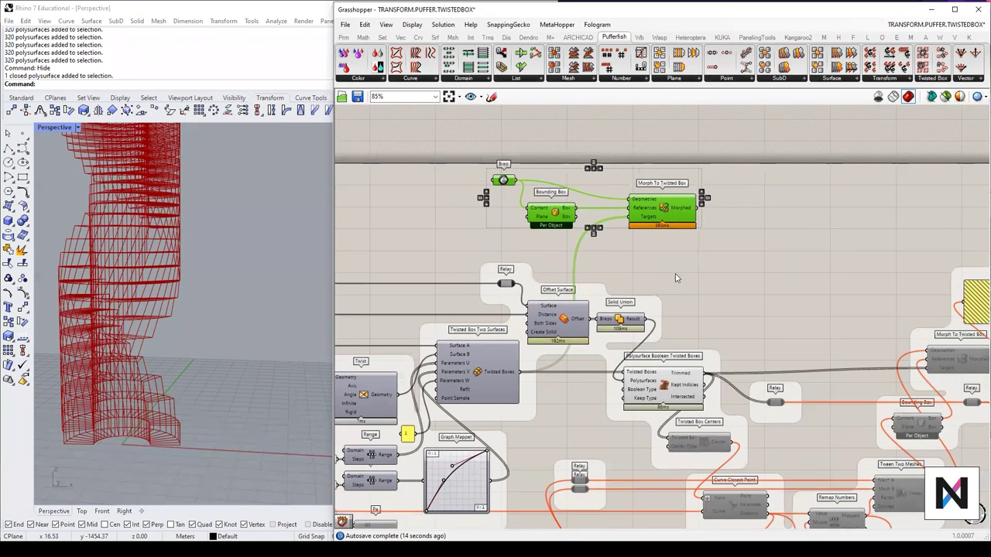
Step: Connect the Trimmed output of Polysurface Boolean Twisted Boxes to the Targets input of Morph To Twisted Box
{"action": "scroll", "coordinate": [718, 239], "scroll_direction": "up", "scroll_amount": 2}
{"action": "right_click_drag", "start_coordinate": [695, 299], "coordinate": [777, 265]}
{"action": "left_click", "coordinate": [415, 408]}
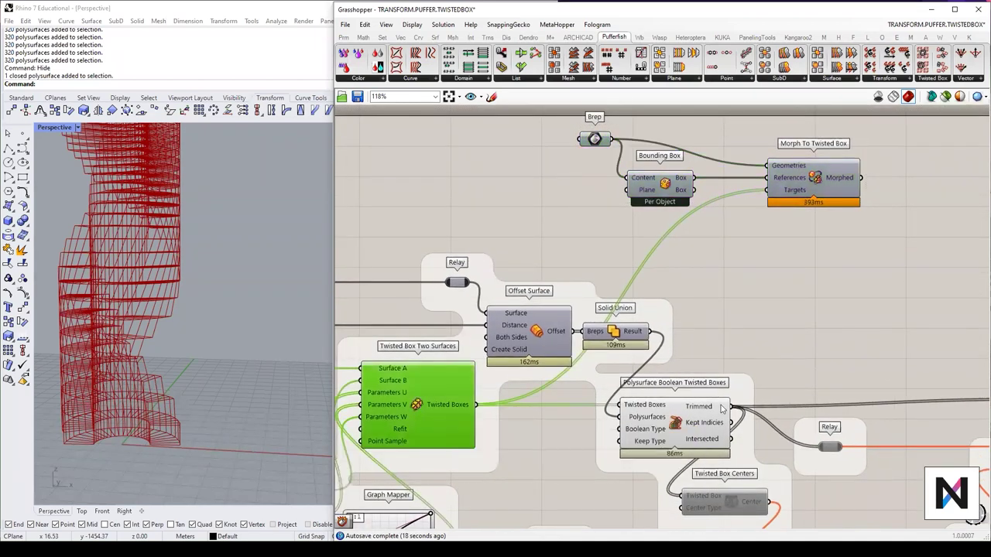
{"action": "left_click_drag", "start_coordinate": [731, 406], "coordinate": [768, 190]}
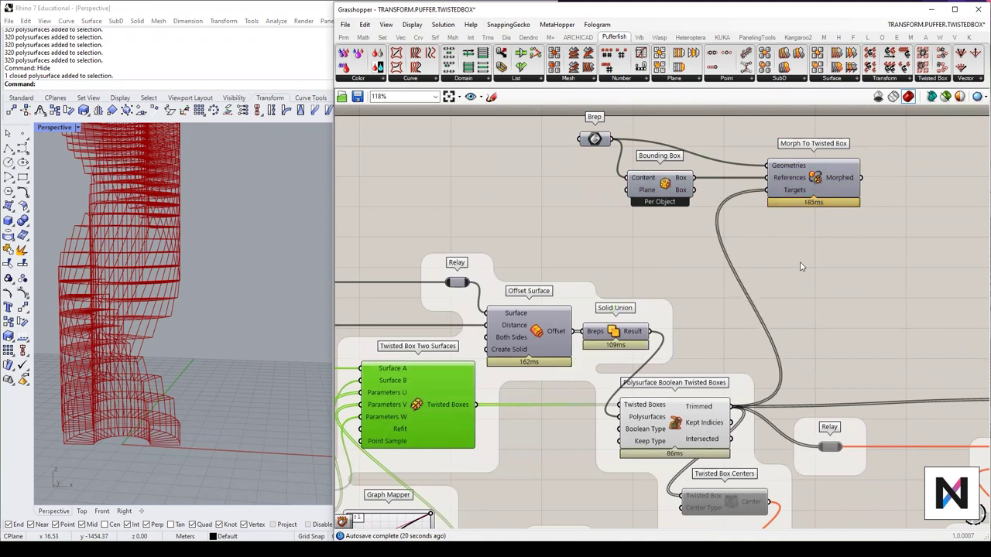
{"action": "left_click", "coordinate": [841, 298]}
Step: Turn on the preview of Morph To Twisted Box and keep the component selected to highlight its geometry
{"action": "left_click", "coordinate": [835, 189]}
{"action": "middle_click", "coordinate": [835, 188]}
{"action": "left_click", "coordinate": [862, 190]}
{"action": "left_click", "coordinate": [863, 250]}
{"action": "left_click", "coordinate": [815, 185]}
{"action": "middle_click", "coordinate": [815, 181]}
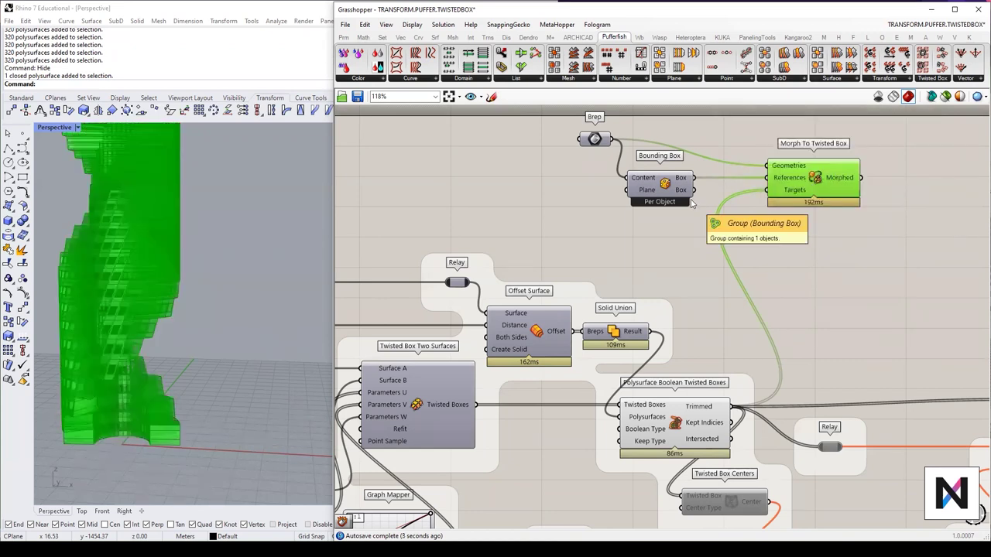
Step: Inspect the hollow modules morphed into the trimmed twisted boxes up close and from several angles
{"action": "right_click_drag", "start_coordinate": [182, 317], "coordinate": [162, 319]}
{"action": "scroll", "coordinate": [149, 303], "scroll_direction": "up", "scroll_amount": 6}
{"action": "right_click_drag", "start_coordinate": [128, 182], "coordinate": [65, 238]}
{"action": "scroll", "coordinate": [204, 210], "scroll_direction": "up", "scroll_amount": 4}
{"action": "right_click_drag", "start_coordinate": [203, 214], "coordinate": [174, 237]}
{"action": "scroll", "coordinate": [174, 238], "scroll_direction": "down", "scroll_amount": 3}
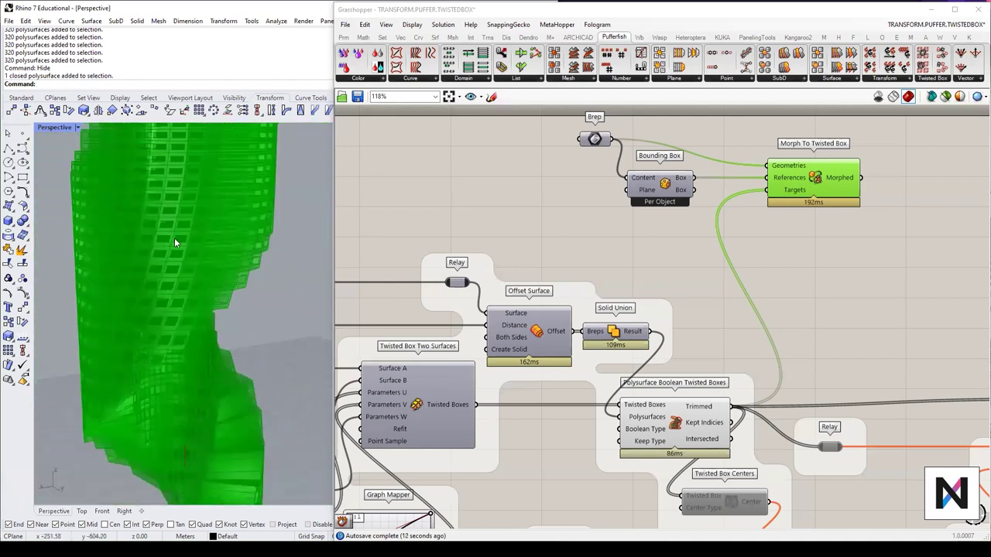
{"action": "scroll", "coordinate": [193, 203], "scroll_direction": "down", "scroll_amount": 5}
{"action": "scroll", "coordinate": [194, 186], "scroll_direction": "up", "scroll_amount": 6}
{"action": "right_click_drag", "start_coordinate": [194, 186], "coordinate": [222, 206]}
{"action": "scroll", "coordinate": [130, 346], "scroll_direction": "down", "scroll_amount": 5}
{"action": "scroll", "coordinate": [130, 346], "scroll_direction": "up", "scroll_amount": 8}
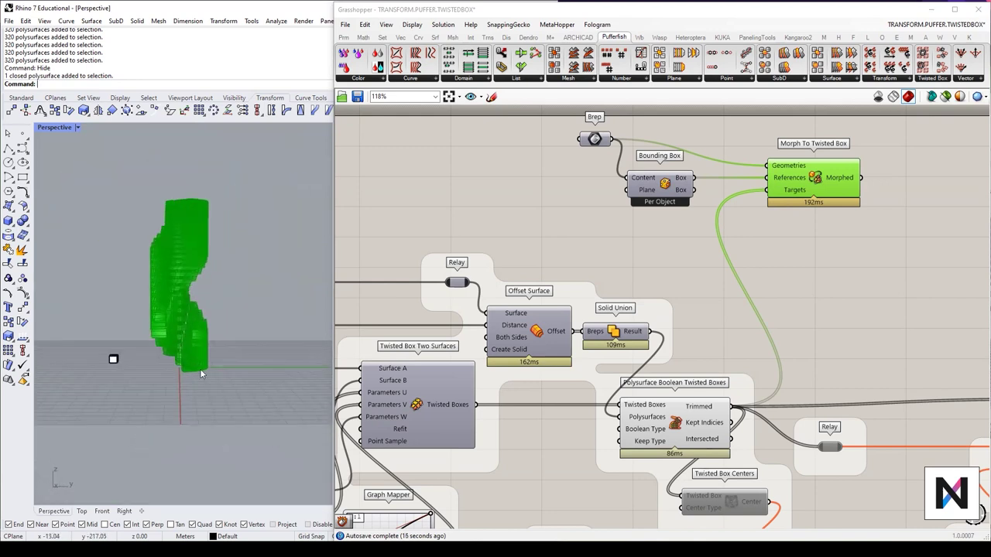
Step: Turn off the preview of the Morph To Twisted Box component
{"action": "scroll", "coordinate": [171, 374], "scroll_direction": "down", "scroll_amount": 5}
{"action": "scroll", "coordinate": [154, 375], "scroll_direction": "up", "scroll_amount": 5}
{"action": "scroll", "coordinate": [153, 375], "scroll_direction": "down", "scroll_amount": 5}
{"action": "scroll", "coordinate": [111, 359], "scroll_direction": "up", "scroll_amount": 3}
{"action": "scroll", "coordinate": [230, 274], "scroll_direction": "up", "scroll_amount": 4}
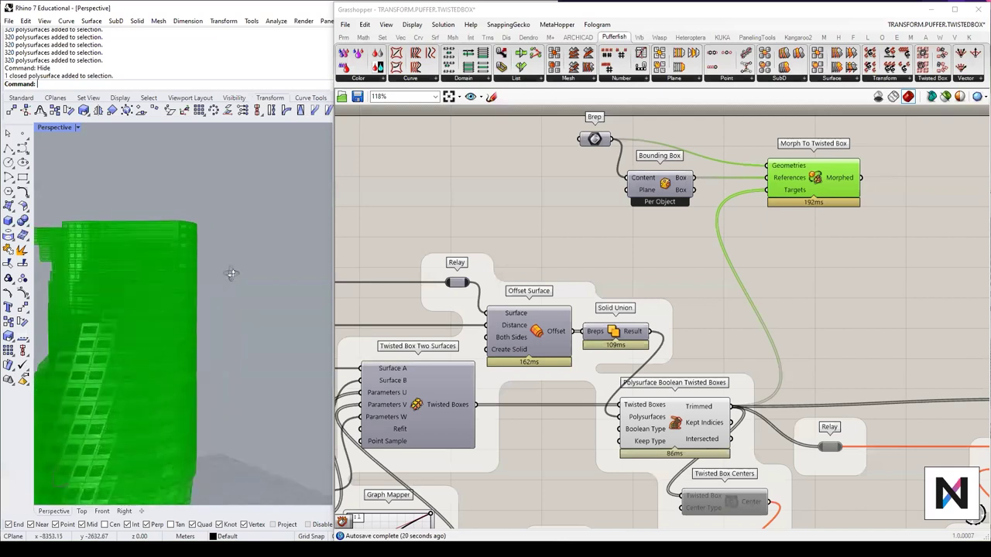
{"action": "right_click_drag", "start_coordinate": [274, 290], "coordinate": [195, 331]}
{"action": "left_click", "coordinate": [839, 239]}
{"action": "left_click", "coordinate": [836, 197]}
{"action": "middle_click", "coordinate": [819, 177]}
{"action": "left_click", "coordinate": [851, 193]}
Step: Delete the hollow module from the model together with the Brep, Bounding Box and Morph To Twisted Box components
{"action": "scroll", "coordinate": [819, 232], "scroll_direction": "down", "scroll_amount": 3}
{"action": "right_click_drag", "start_coordinate": [820, 232], "coordinate": [785, 155]}
{"action": "right_click_drag", "start_coordinate": [112, 500], "coordinate": [181, 387], "text": "shift"}
{"action": "scroll", "coordinate": [167, 319], "scroll_direction": "up", "scroll_amount": 4}
{"action": "left_click", "coordinate": [167, 317]}
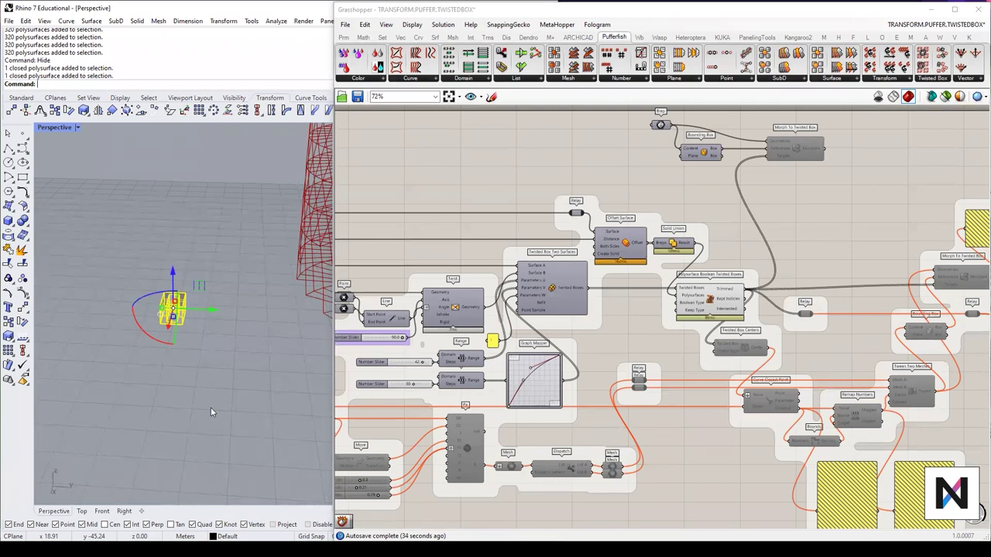
{"action": "right_click_drag", "start_coordinate": [211, 408], "coordinate": [164, 395]}
{"action": "key", "text": "Escape"}
{"action": "scroll", "coordinate": [197, 380], "scroll_direction": "up", "scroll_amount": 6}
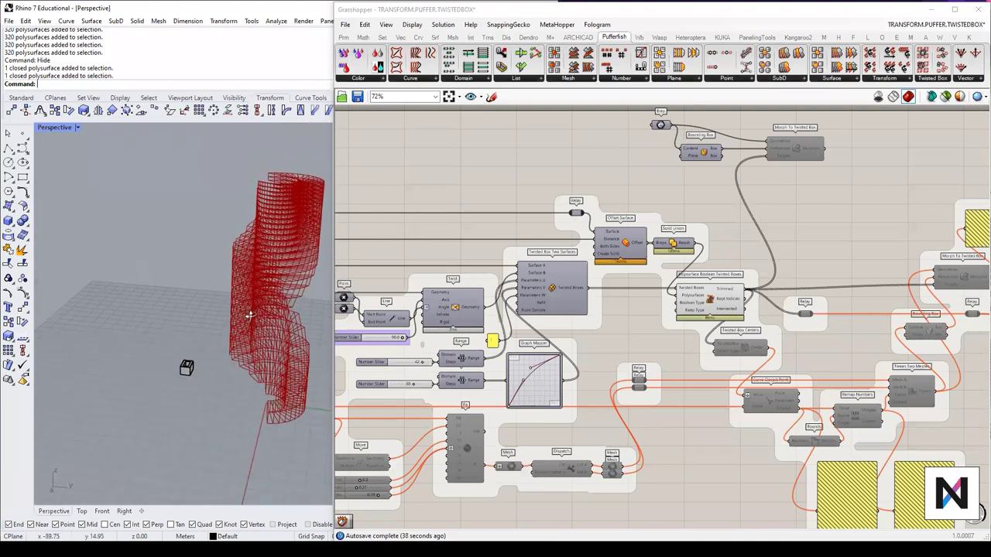
{"action": "mouse_move", "coordinate": [188, 390]}
{"action": "right_mouse_down"}
{"action": "mouse_move", "coordinate": [216, 381]}
{"action": "mouse_move", "coordinate": [186, 403]}
{"action": "right_mouse_up"}
{"action": "scroll", "coordinate": [162, 388], "scroll_direction": "down", "scroll_amount": 7}
{"action": "scroll", "coordinate": [186, 403], "scroll_direction": "up", "scroll_amount": 7}
{"action": "left_click", "coordinate": [113, 396]}
{"action": "key", "text": "Delete"}
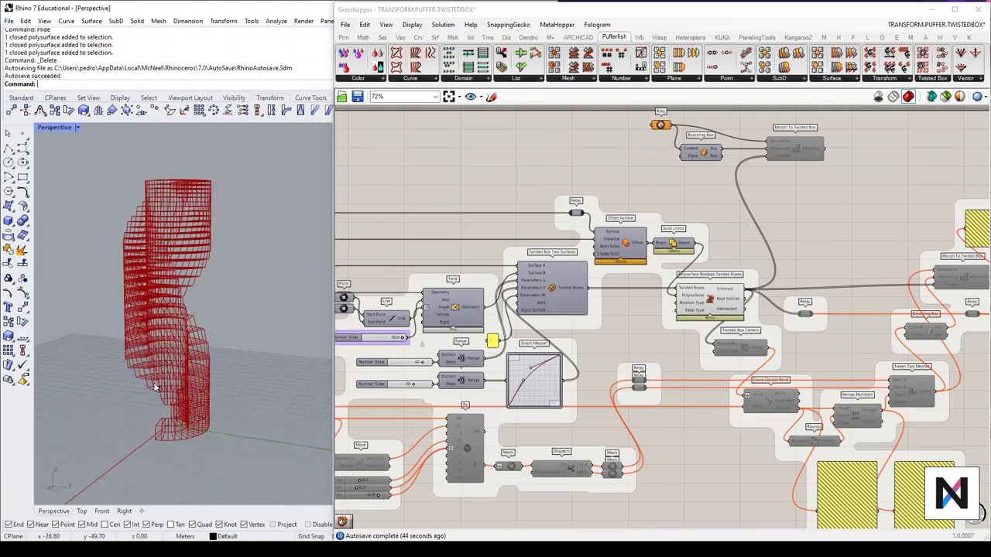
{"action": "left_click_drag", "start_coordinate": [858, 180], "coordinate": [607, 109]}
{"action": "key", "text": "Delete"}
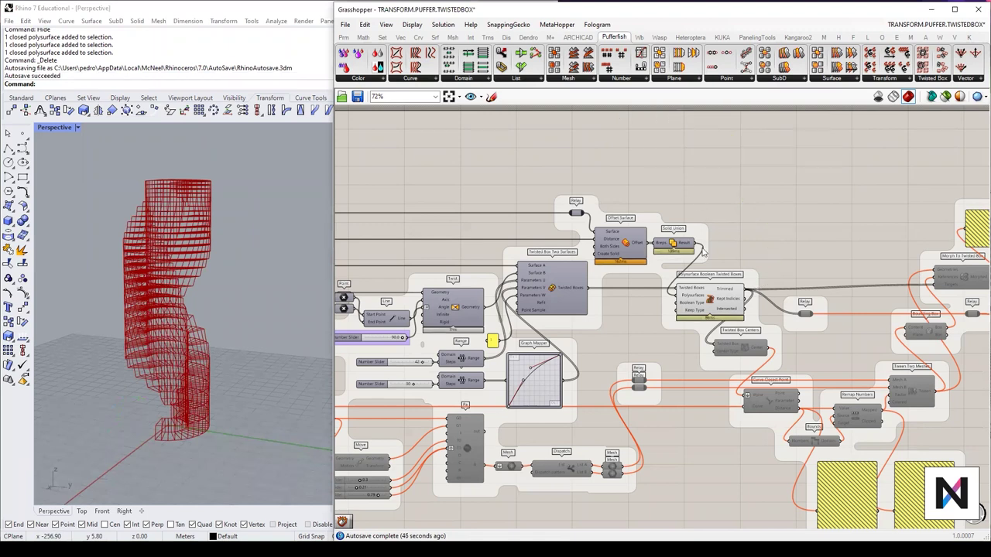
Step: Reduce the twisted box divisions by setting the sliders feeding both Range components to 23 steps
{"action": "scroll", "coordinate": [701, 264], "scroll_direction": "down", "scroll_amount": 3}
{"action": "right_click_drag", "start_coordinate": [701, 328], "coordinate": [633, 299]}
{"action": "right_click_drag", "start_coordinate": [292, 328], "coordinate": [165, 409]}
{"action": "right_click_drag", "start_coordinate": [250, 356], "coordinate": [173, 434]}
{"action": "scroll", "coordinate": [164, 428], "scroll_direction": "up", "scroll_amount": 3}
{"action": "scroll", "coordinate": [186, 422], "scroll_direction": "down", "scroll_amount": 4}
{"action": "scroll", "coordinate": [143, 271], "scroll_direction": "up", "scroll_amount": 4}
{"action": "right_click_drag", "start_coordinate": [154, 237], "coordinate": [134, 234]}
{"action": "scroll", "coordinate": [495, 322], "scroll_direction": "up", "scroll_amount": 3}
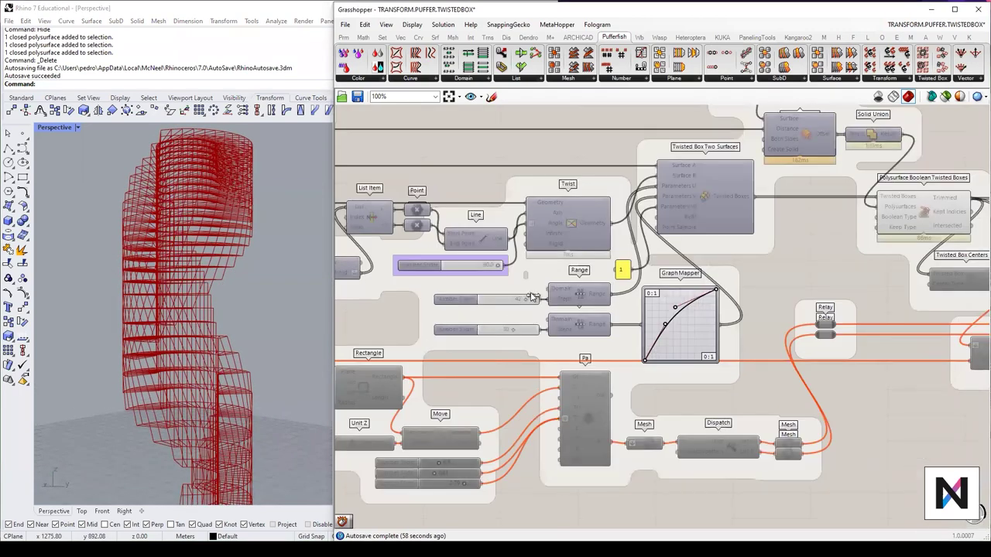
{"action": "scroll", "coordinate": [526, 296], "scroll_direction": "up", "scroll_amount": 3}
{"action": "mouse_move", "coordinate": [525, 294]}
{"action": "left_mouse_down"}
{"action": "mouse_move", "coordinate": [490, 295]}
{"action": "mouse_move", "coordinate": [511, 294]}
{"action": "left_mouse_up"}
{"action": "left_click_drag", "start_coordinate": [514, 341], "coordinate": [503, 341]}
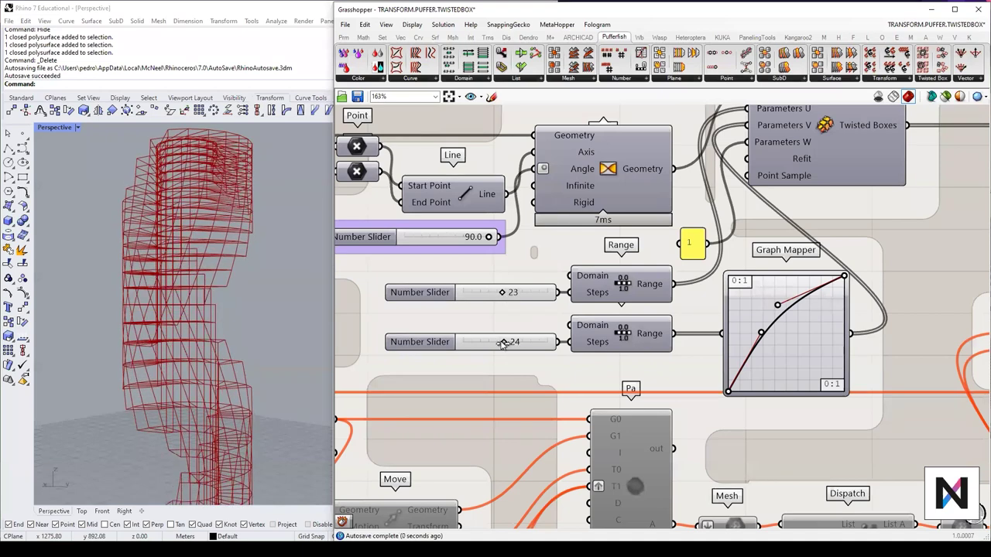
Step: Set the Twist angle slider to 60 and examine the twisted boxes from above
{"action": "right_click_drag", "start_coordinate": [196, 299], "coordinate": [203, 388]}
{"action": "left_click_drag", "start_coordinate": [489, 238], "coordinate": [456, 238]}
{"action": "type", "text": "60"}
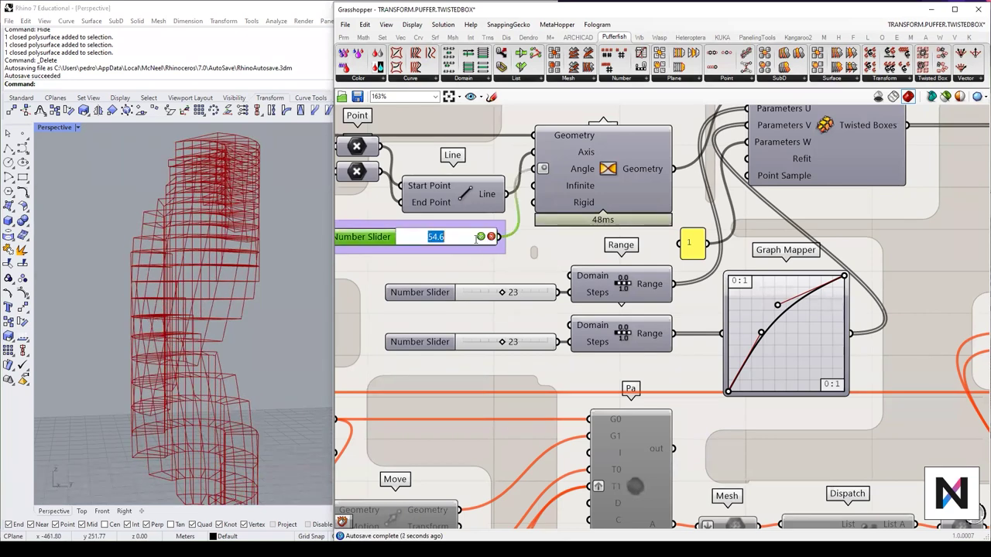
{"action": "key", "text": "Return"}
{"action": "right_click_drag", "start_coordinate": [263, 194], "coordinate": [204, 311]}
{"action": "scroll", "coordinate": [244, 246], "scroll_direction": "up", "scroll_amount": 3}
{"action": "scroll", "coordinate": [247, 290], "scroll_direction": "down", "scroll_amount": 3}
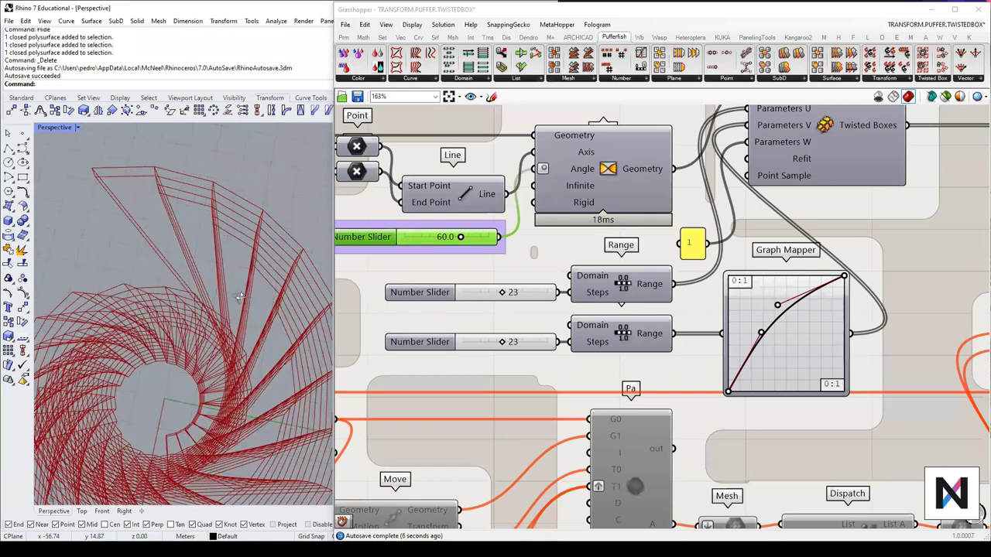
{"action": "scroll", "coordinate": [225, 290], "scroll_direction": "up", "scroll_amount": 3}
{"action": "scroll", "coordinate": [266, 311], "scroll_direction": "down", "scroll_amount": 2}
Step: Set the Twist angle slider to 35 and view the whole tower of trimmed boxes
{"action": "left_click_drag", "start_coordinate": [462, 238], "coordinate": [439, 237]}
{"action": "double_click", "coordinate": [465, 237]}
{"action": "type", "text": "35"}
{"action": "key", "text": "Return"}
{"action": "scroll", "coordinate": [223, 302], "scroll_direction": "down", "scroll_amount": 5}
{"action": "mouse_move", "coordinate": [223, 302]}
{"action": "right_mouse_down"}
{"action": "mouse_move", "coordinate": [215, 262]}
{"action": "mouse_move", "coordinate": [182, 270]}
{"action": "mouse_move", "coordinate": [216, 306]}
{"action": "mouse_move", "coordinate": [157, 320]}
{"action": "mouse_move", "coordinate": [89, 318]}
{"action": "mouse_move", "coordinate": [225, 319]}
{"action": "right_mouse_up"}
{"action": "scroll", "coordinate": [215, 267], "scroll_direction": "up", "scroll_amount": 4}
{"action": "scroll", "coordinate": [215, 306], "scroll_direction": "down", "scroll_amount": 4}
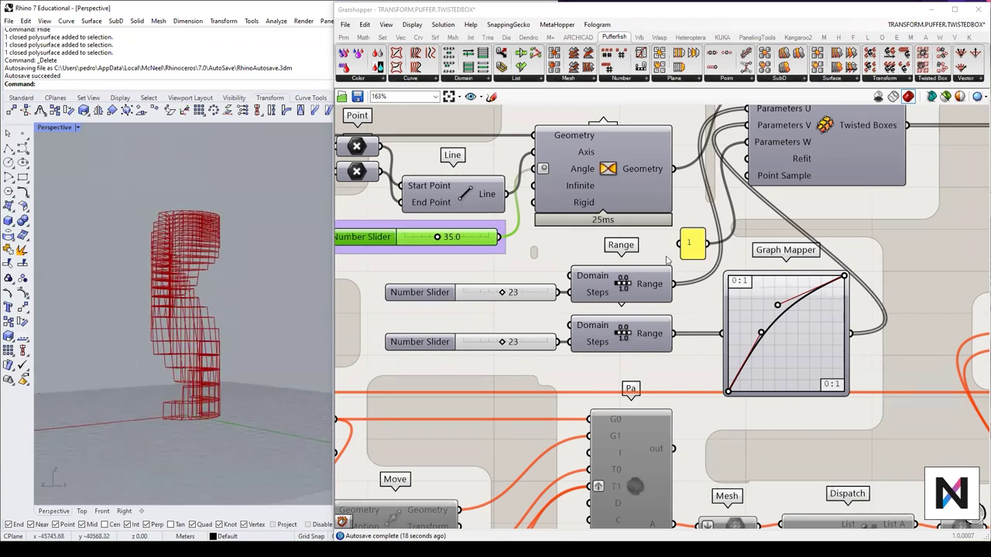
Step: Highlight the result of Polysurface Boolean Twisted Boxes and read the contents of its Trimmed output
{"action": "left_click", "coordinate": [180, 437]}
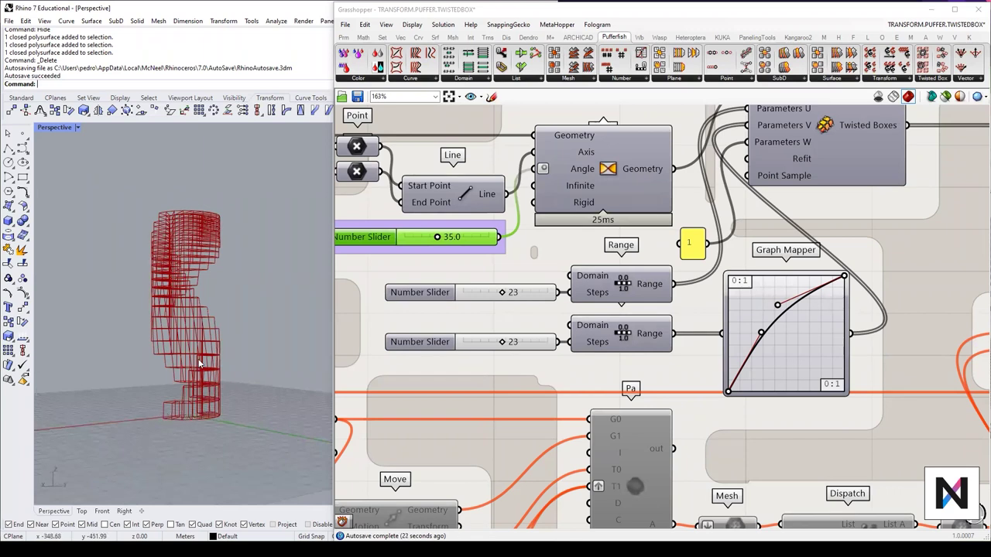
{"action": "scroll", "coordinate": [623, 255], "scroll_direction": "down", "scroll_amount": 4}
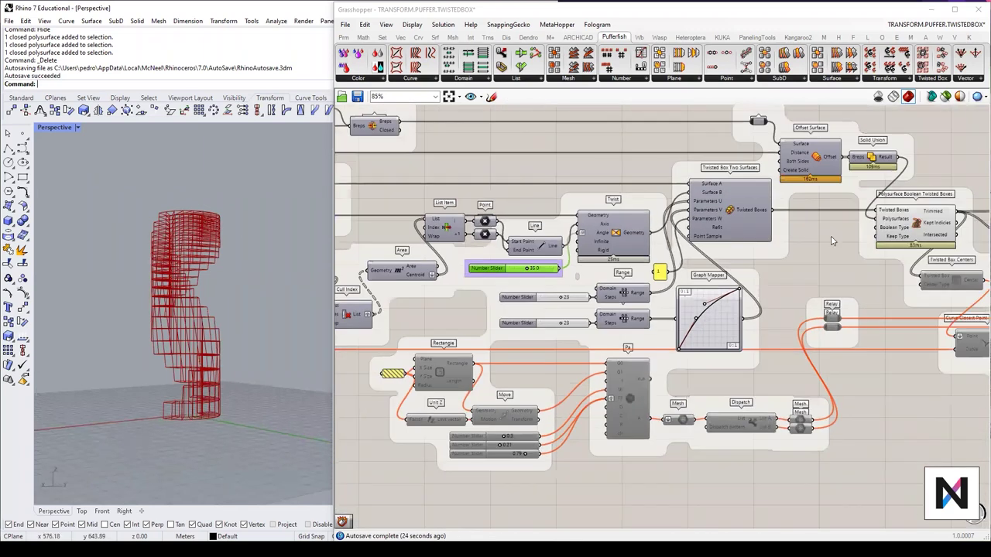
{"action": "scroll", "coordinate": [624, 256], "scroll_direction": "up", "scroll_amount": 2}
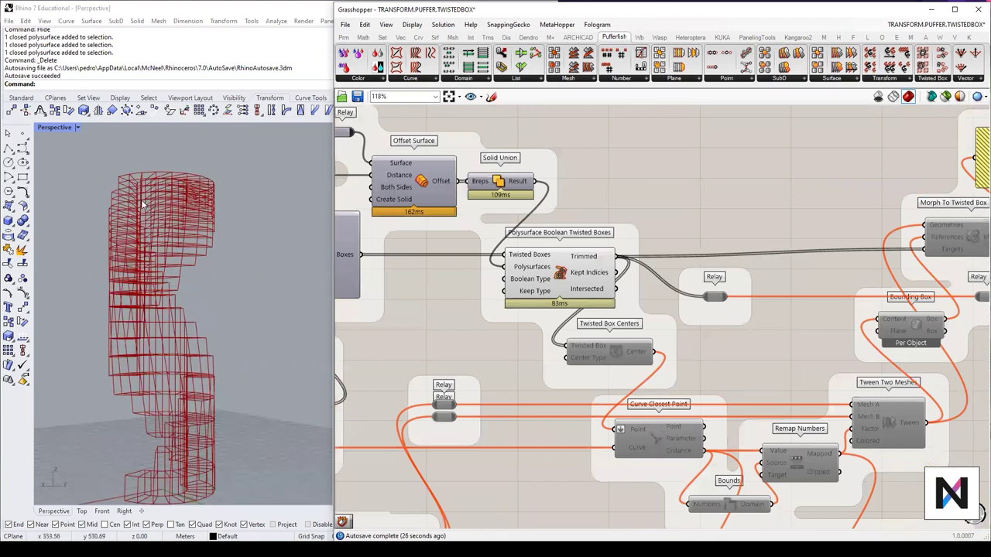
{"action": "right_click_drag", "start_coordinate": [613, 268], "coordinate": [614, 248]}
{"action": "left_click", "coordinate": [565, 247]}
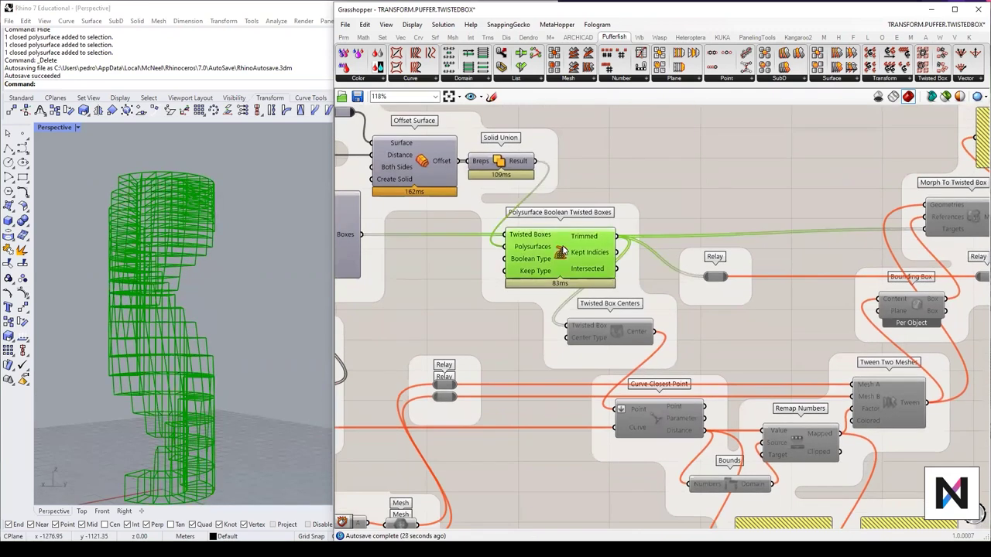
{"action": "left_click", "coordinate": [588, 224]}
{"action": "mouse_move", "coordinate": [591, 238]}
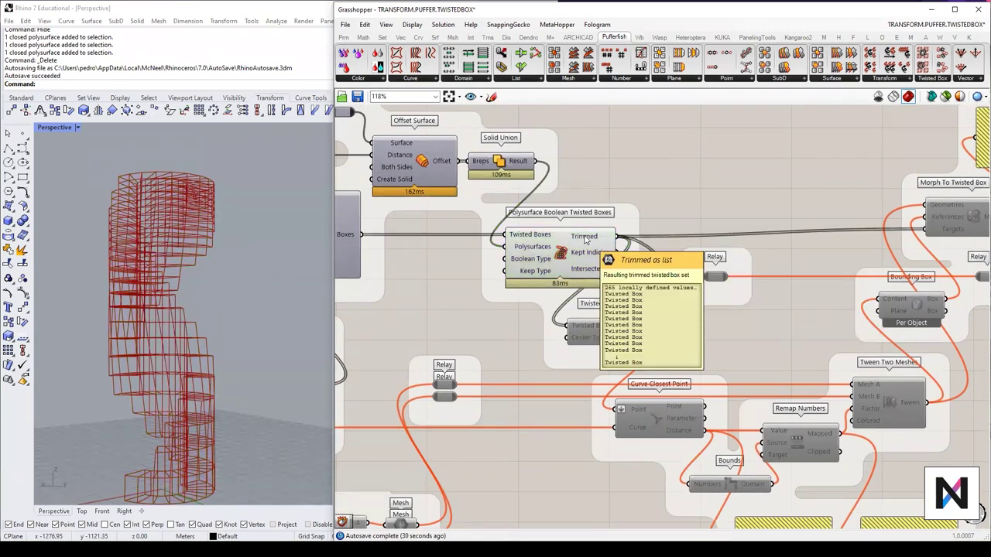
Step: Add a List Length component and feed it with the Trimmed output of Polysurface Boolean Twisted Boxes
{"action": "double_click", "coordinate": [666, 176]}
{"action": "type", "text": "listleng"}
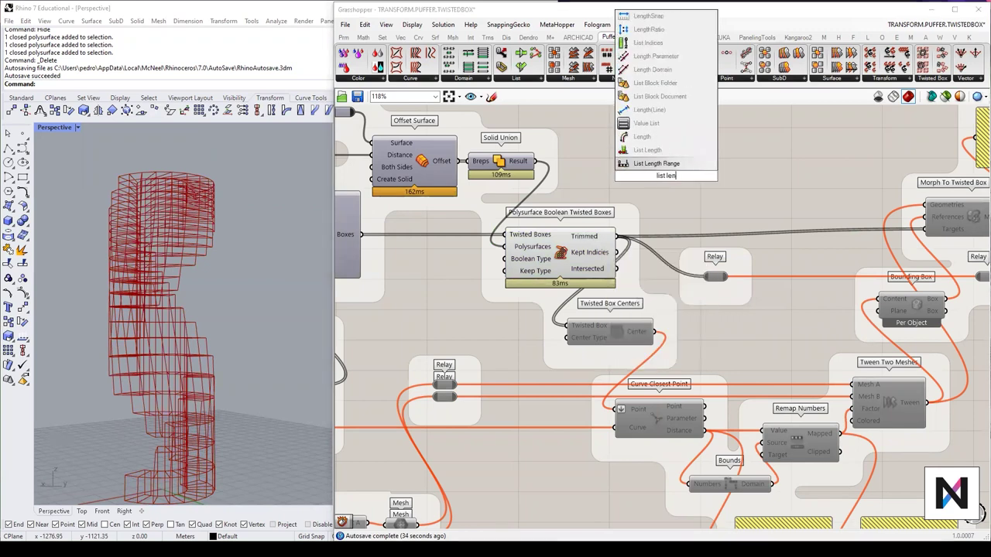
{"action": "left_click", "coordinate": [649, 149]}
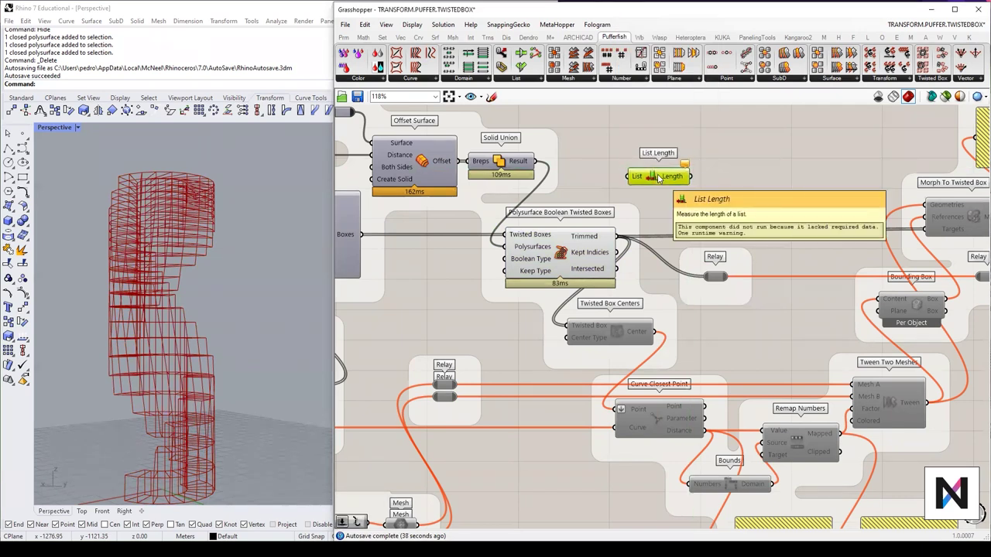
{"action": "left_click_drag", "start_coordinate": [618, 237], "coordinate": [641, 178]}
Step: Add a Panel, shrink it to a compact size and connect the Length output of List Length to it
{"action": "double_click", "coordinate": [729, 162]}
{"action": "type", "text": "panel"}
{"action": "key", "text": "Return"}
{"action": "mouse_move", "coordinate": [731, 164]}
{"action": "left_mouse_down"}
{"action": "mouse_move", "coordinate": [777, 202]}
{"action": "mouse_move", "coordinate": [721, 167]}
{"action": "left_mouse_up"}
{"action": "left_click", "coordinate": [721, 151]}
{"action": "key", "text": "Delete"}
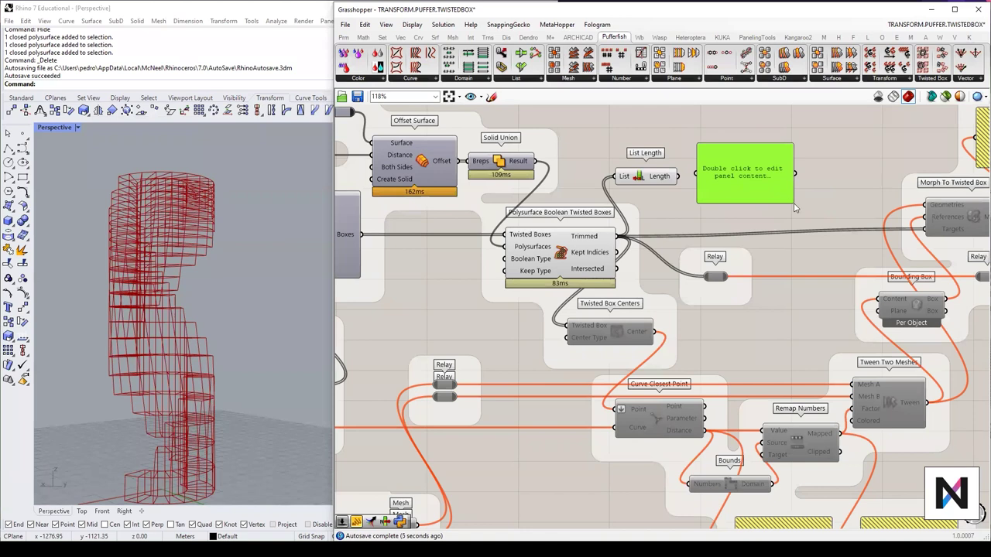
{"action": "left_click_drag", "start_coordinate": [792, 202], "coordinate": [739, 182]}
{"action": "left_click_drag", "start_coordinate": [679, 178], "coordinate": [714, 180]}
Step: Check the highlighted trimmed boxes from several angles and delete the List Length component with its Panel
{"action": "left_click", "coordinate": [562, 249]}
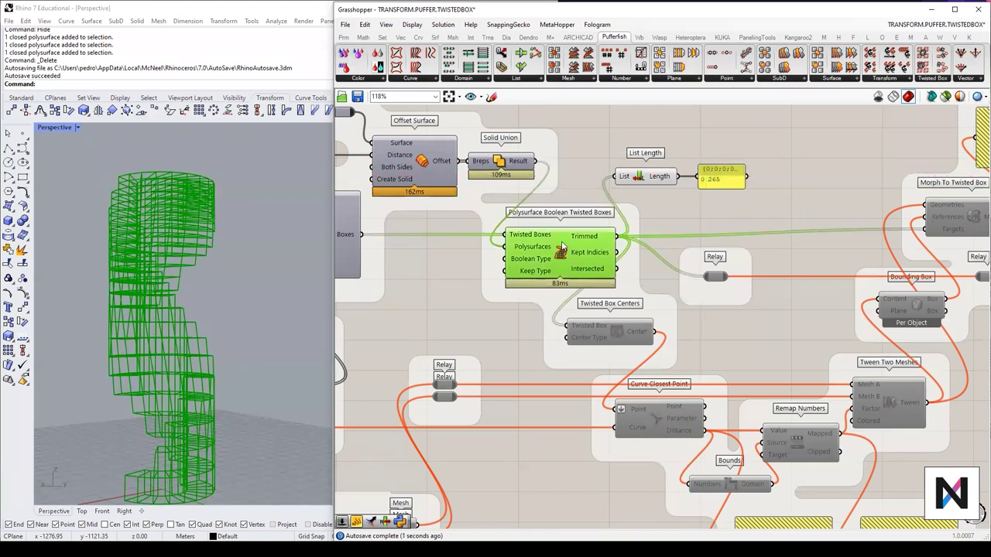
{"action": "mouse_move", "coordinate": [586, 241]}
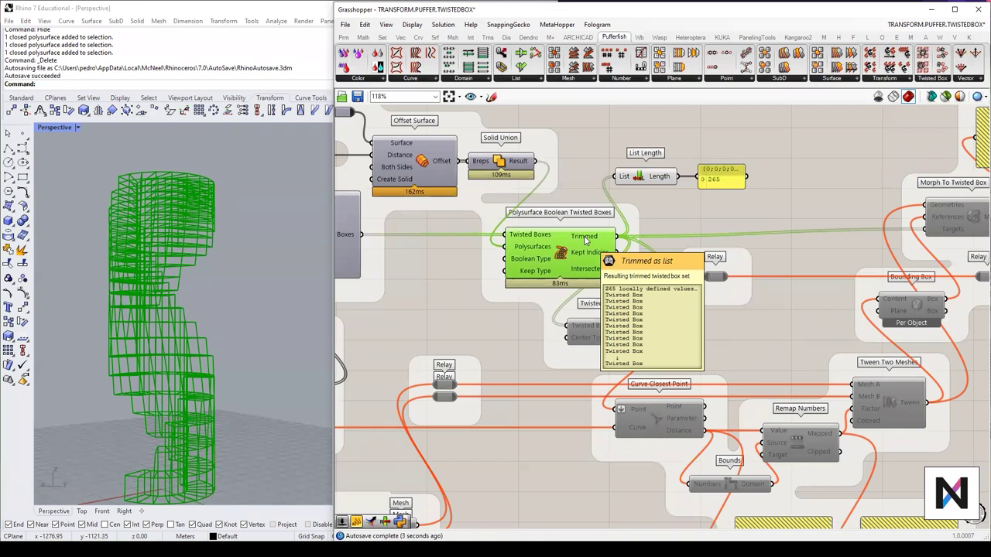
{"action": "right_click_drag", "start_coordinate": [240, 234], "coordinate": [177, 361]}
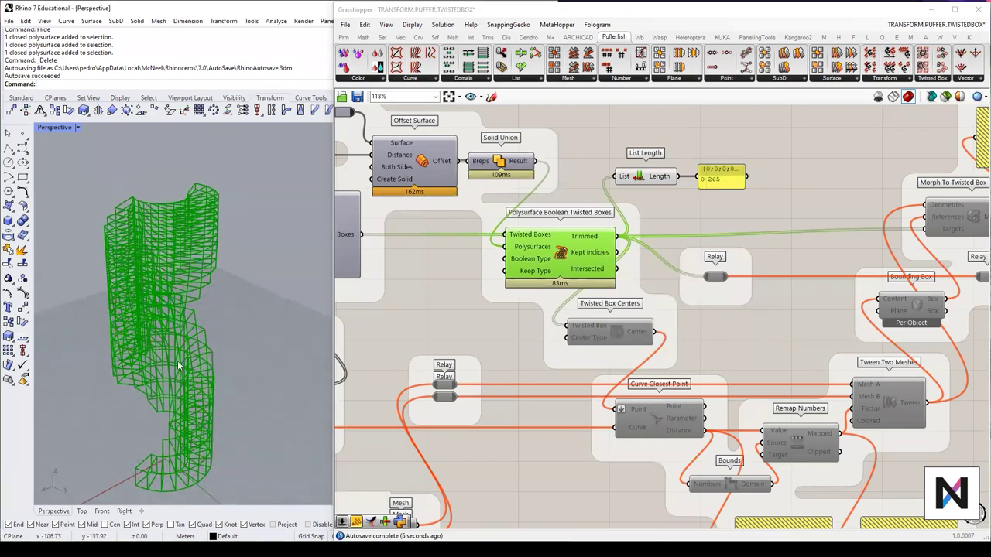
{"action": "right_click_drag", "start_coordinate": [213, 290], "coordinate": [247, 232]}
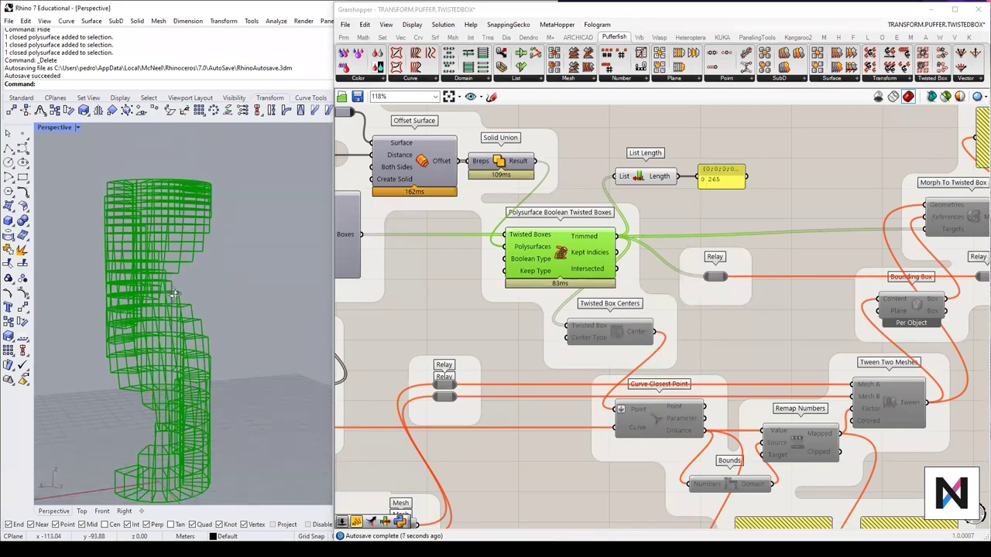
{"action": "left_click_drag", "start_coordinate": [717, 177], "coordinate": [639, 158]}
{"action": "key", "text": "Delete"}
Step: Review the Trimmed output's list of twisted boxes and how the boxes stack from the base to the top
{"action": "scroll", "coordinate": [640, 162], "scroll_direction": "up", "scroll_amount": 1}
{"action": "mouse_move", "coordinate": [587, 251]}
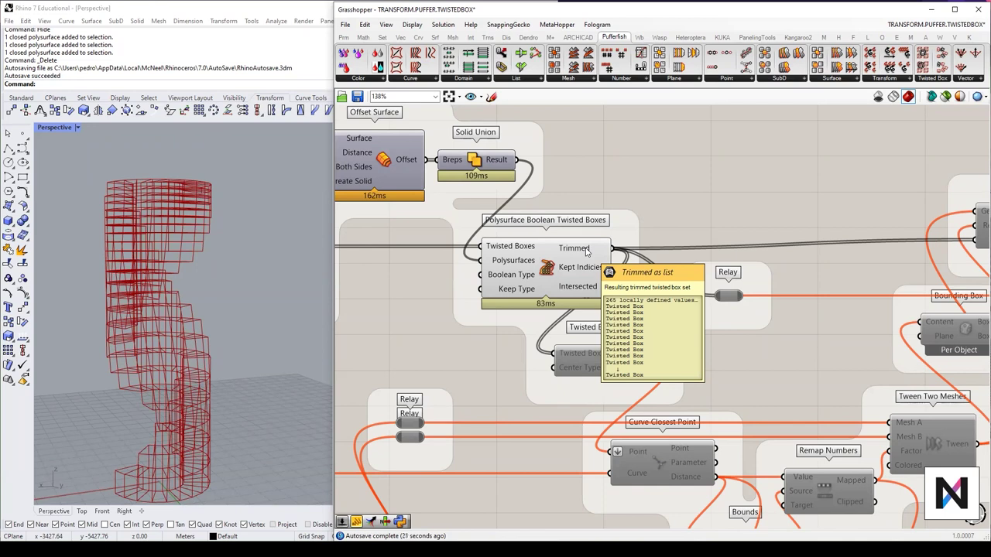
{"action": "scroll", "coordinate": [586, 252], "scroll_direction": "down", "scroll_amount": 2}
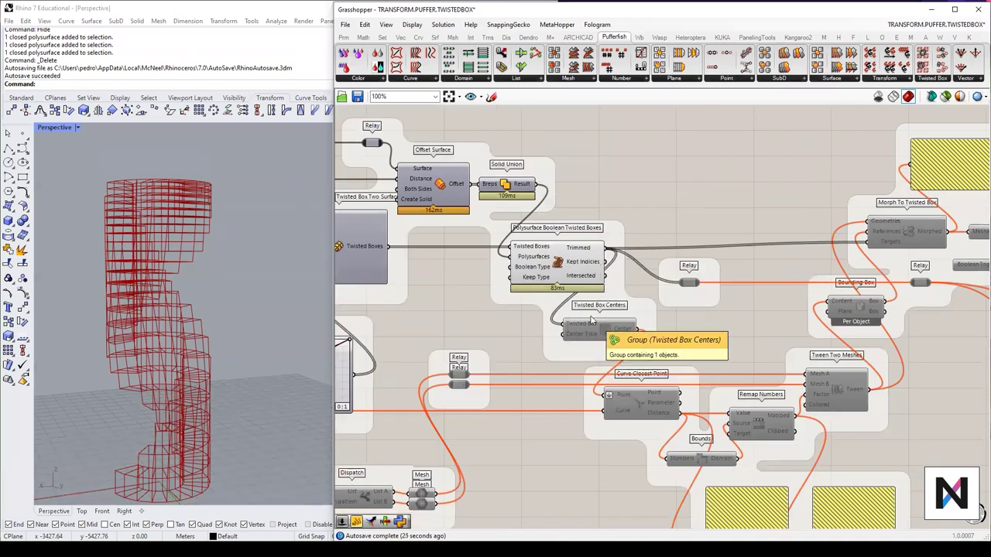
{"action": "right_click_drag", "start_coordinate": [212, 307], "coordinate": [206, 343]}
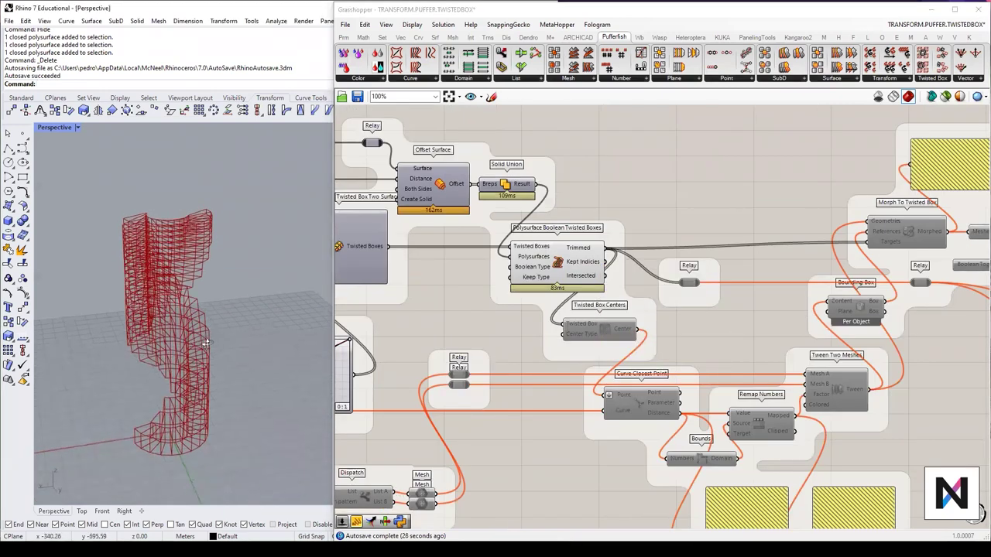
{"action": "right_click_drag", "start_coordinate": [186, 396], "coordinate": [190, 375]}
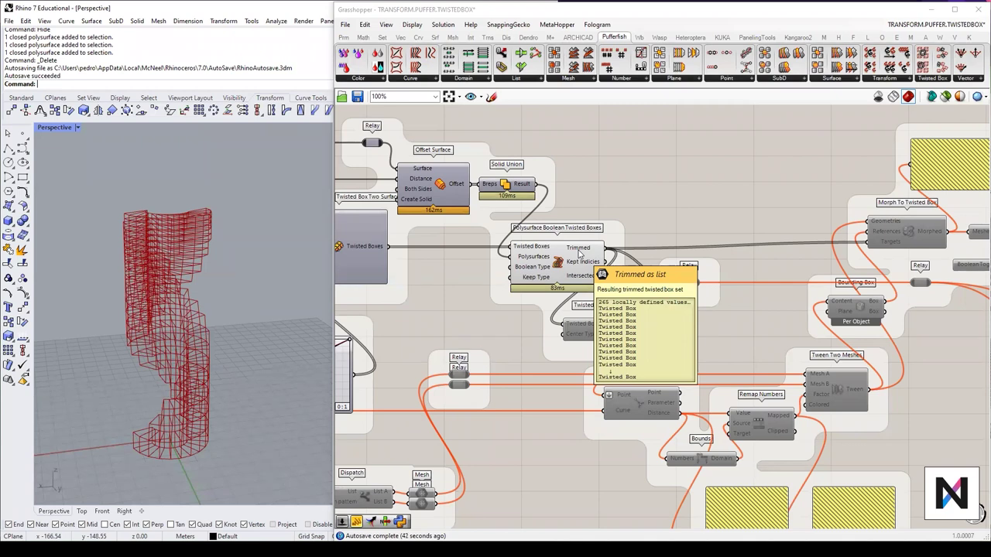
{"action": "right_click_drag", "start_coordinate": [589, 344], "coordinate": [614, 332]}
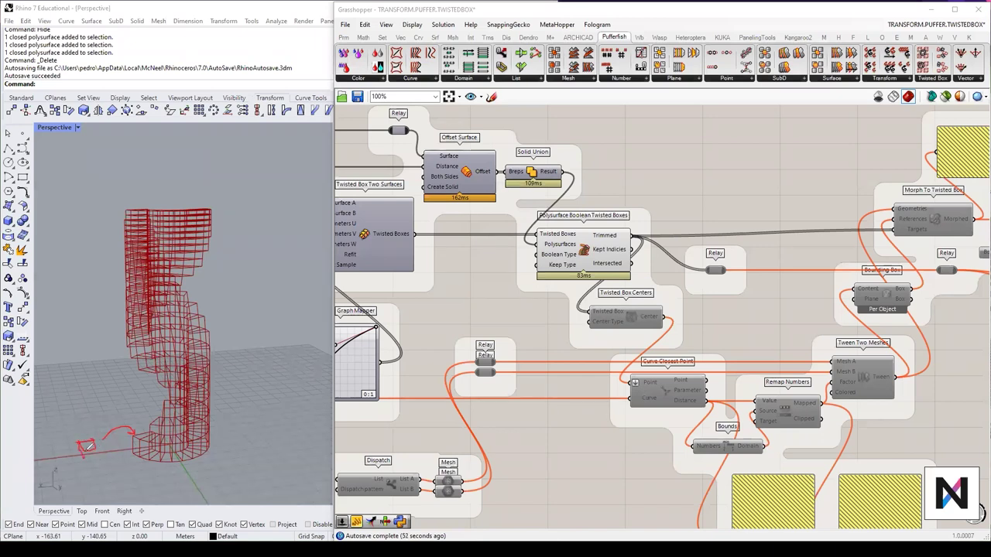
{"action": "left_click_drag", "start_coordinate": [259, 180], "coordinate": [218, 203]}
{"action": "mouse_move", "coordinate": [250, 206]}
{"action": "left_mouse_down"}
{"action": "mouse_move", "coordinate": [289, 209]}
{"action": "mouse_move", "coordinate": [272, 220]}
{"action": "left_mouse_up"}
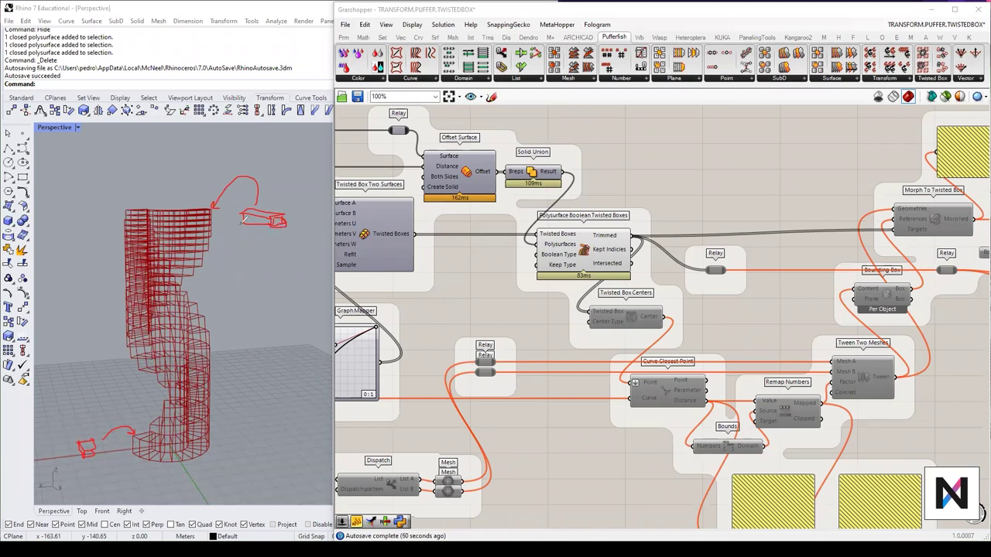
{"action": "left_click_drag", "start_coordinate": [288, 189], "coordinate": [297, 197]}
{"action": "left_click_drag", "start_coordinate": [142, 423], "coordinate": [162, 371]}
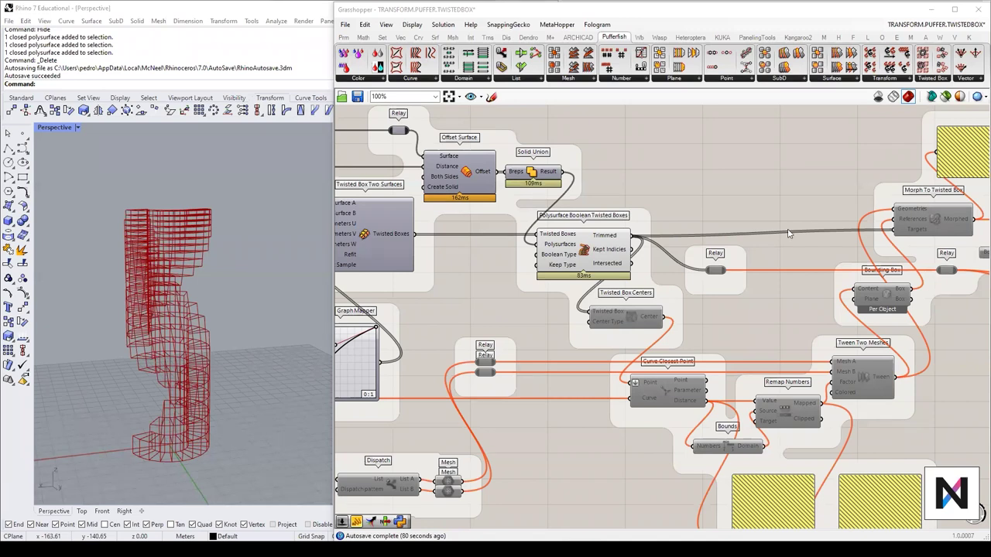
Step: Examine the disabled module-building components from Rectangle to the final Mesh pair and select the Pa component
{"action": "scroll", "coordinate": [670, 399], "scroll_direction": "down", "scroll_amount": 4}
{"action": "scroll", "coordinate": [531, 468], "scroll_direction": "up", "scroll_amount": 3}
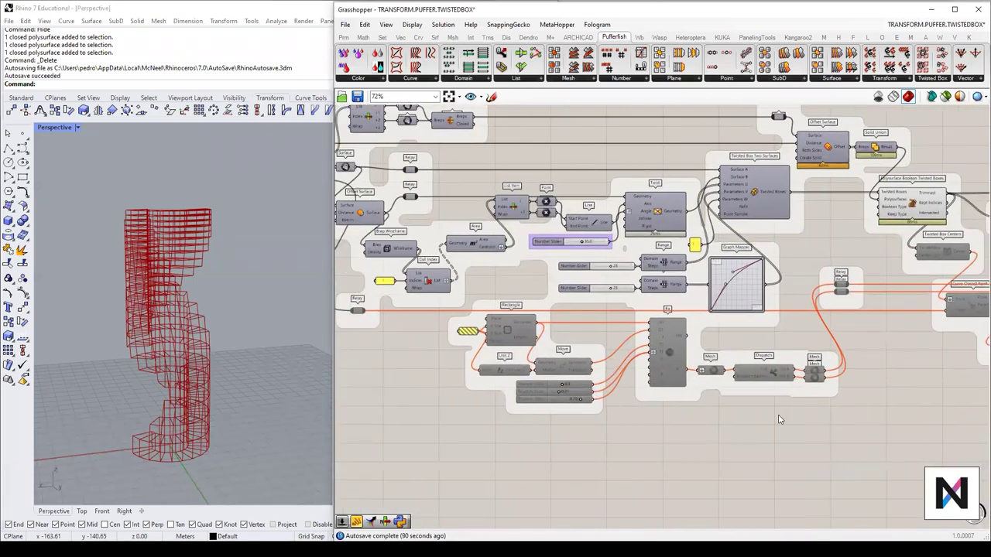
{"action": "left_click_drag", "start_coordinate": [827, 443], "coordinate": [444, 321]}
{"action": "left_click_drag", "start_coordinate": [430, 448], "coordinate": [855, 319]}
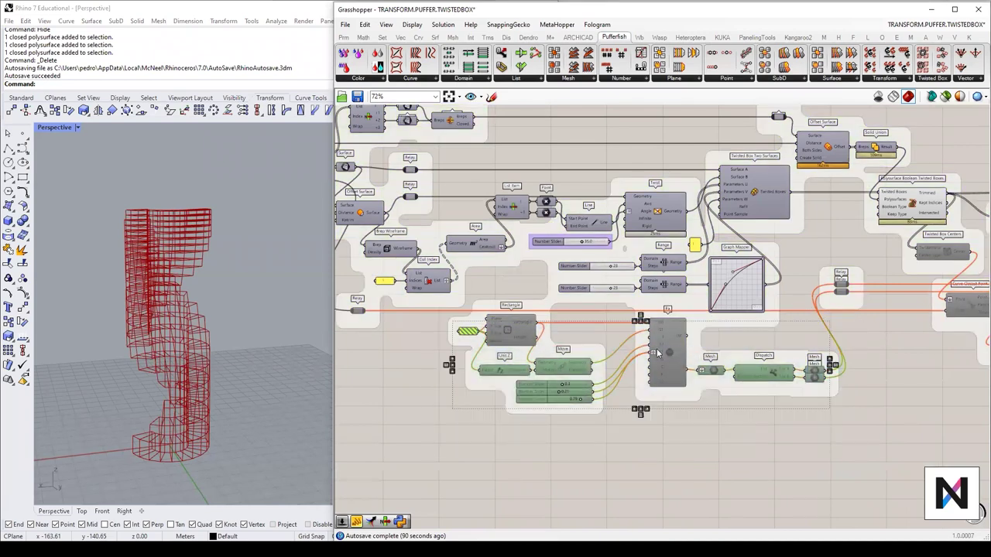
{"action": "left_click", "coordinate": [657, 353]}
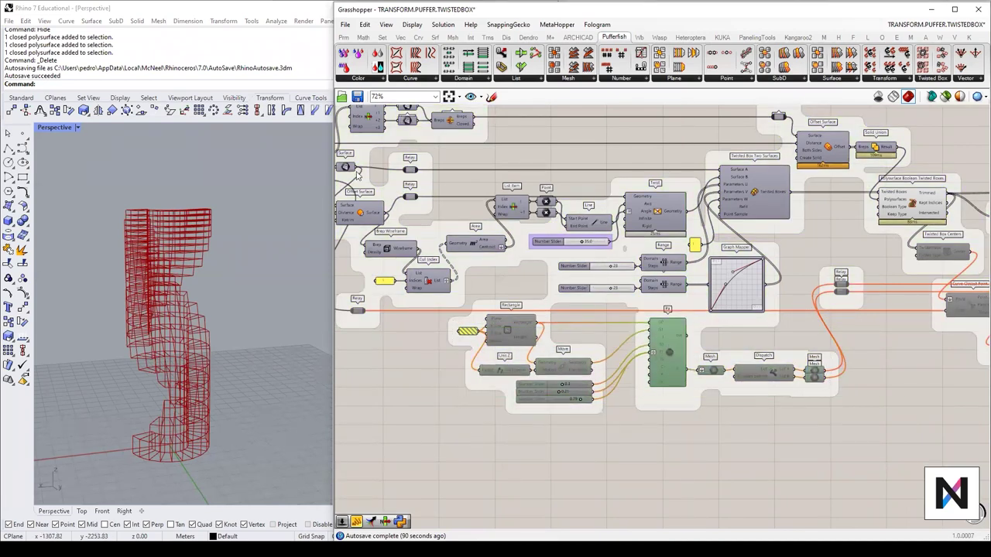
{"action": "left_click_drag", "start_coordinate": [123, 426], "coordinate": [109, 433]}
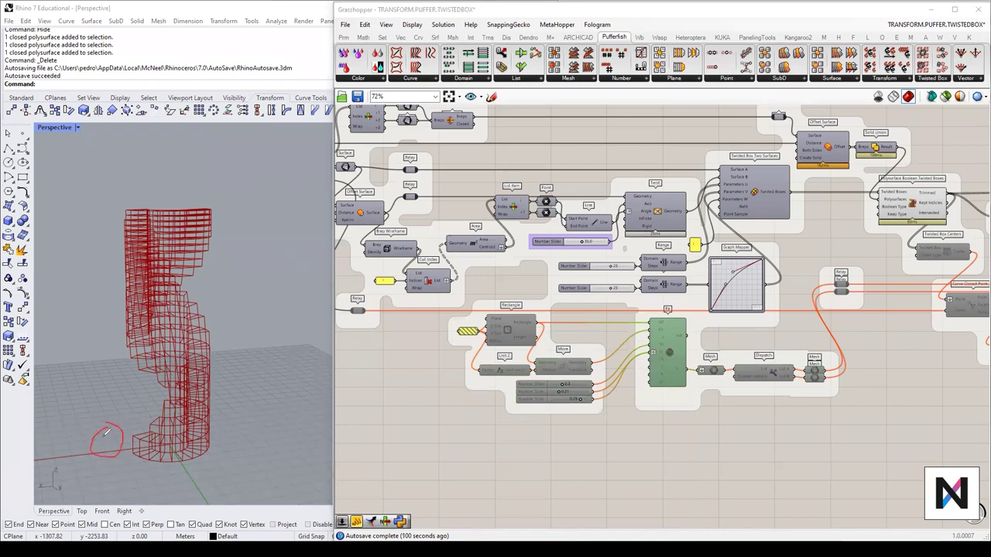
{"action": "mouse_move", "coordinate": [223, 192]}
{"action": "left_mouse_down"}
{"action": "mouse_move", "coordinate": [228, 203]}
{"action": "mouse_move", "coordinate": [200, 177]}
{"action": "left_mouse_up"}
{"action": "left_click_drag", "start_coordinate": [132, 413], "coordinate": [209, 213]}
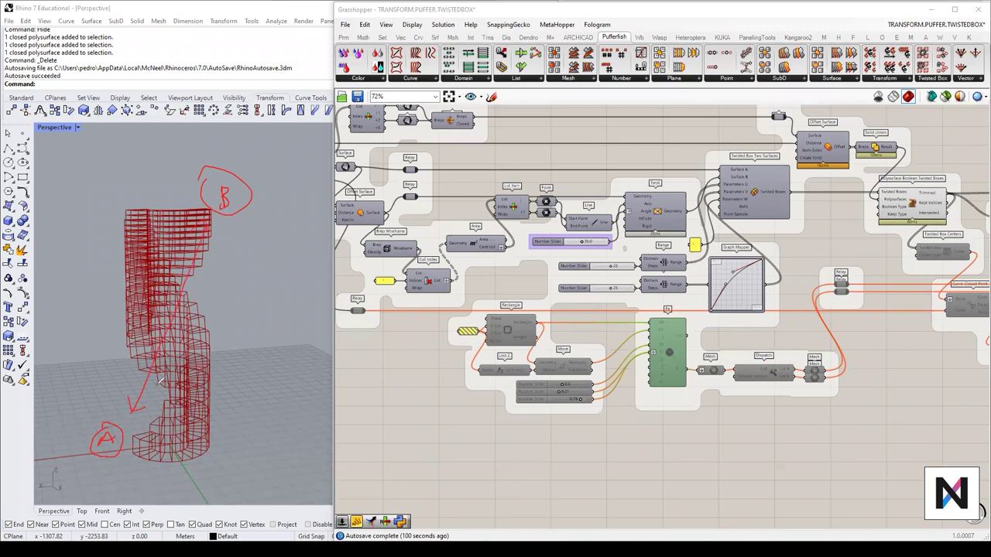
{"action": "left_click_drag", "start_coordinate": [209, 273], "coordinate": [234, 273]}
{"action": "mouse_move", "coordinate": [233, 280]}
{"action": "left_mouse_down"}
{"action": "mouse_move", "coordinate": [295, 281]}
{"action": "mouse_move", "coordinate": [221, 308]}
{"action": "left_mouse_up"}
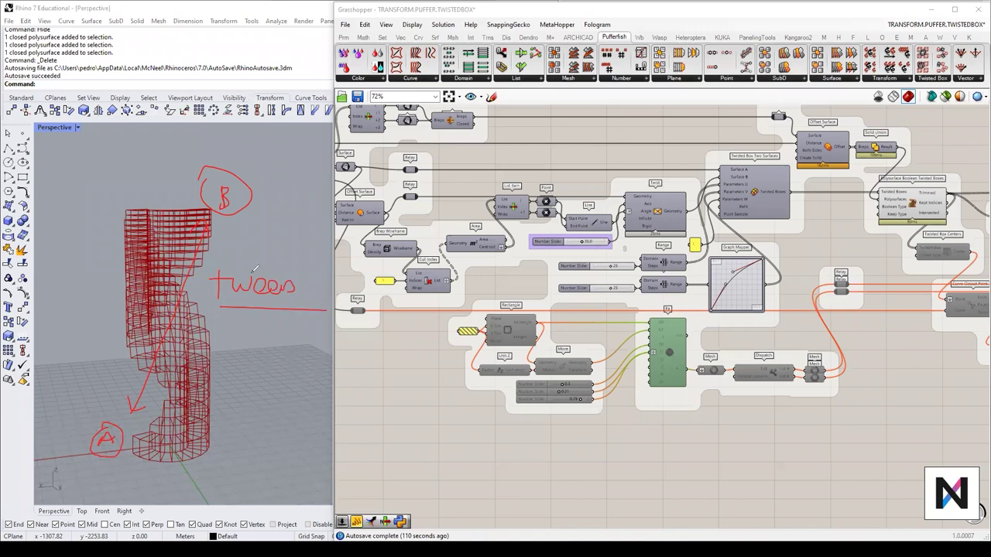
{"action": "left_click_drag", "start_coordinate": [291, 180], "coordinate": [273, 250]}
{"action": "left_click_drag", "start_coordinate": [267, 236], "coordinate": [275, 246]}
{"action": "mouse_move", "coordinate": [115, 418]}
{"action": "left_mouse_down"}
{"action": "mouse_move", "coordinate": [102, 463]}
{"action": "mouse_move", "coordinate": [74, 409]}
{"action": "mouse_move", "coordinate": [45, 426]}
{"action": "left_mouse_up"}
{"action": "left_click_drag", "start_coordinate": [187, 164], "coordinate": [187, 135]}
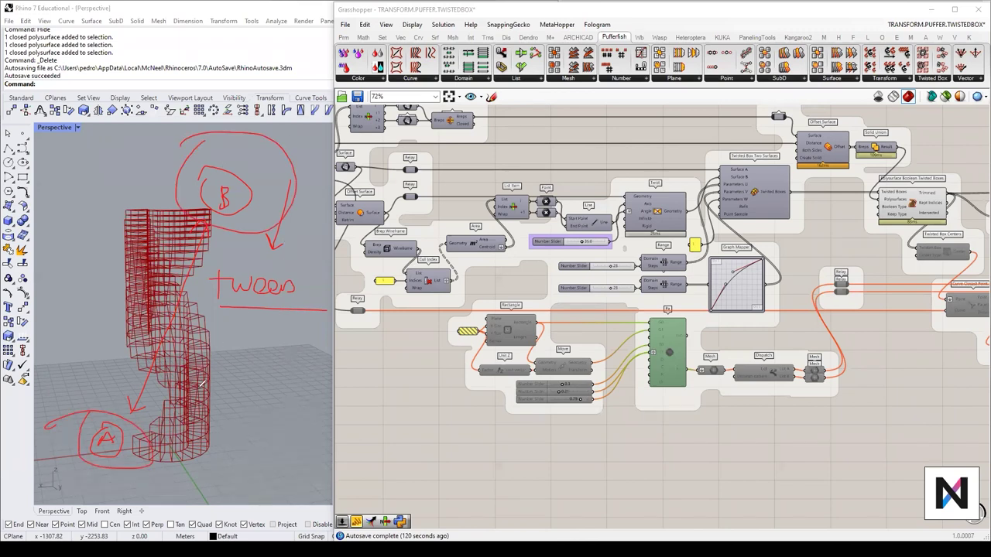
{"action": "left_click_drag", "start_coordinate": [249, 393], "coordinate": [267, 412]}
{"action": "left_click_drag", "start_coordinate": [256, 370], "coordinate": [253, 317]}
{"action": "mouse_move", "coordinate": [245, 329]}
{"action": "left_mouse_down"}
{"action": "mouse_move", "coordinate": [261, 326]}
{"action": "mouse_move", "coordinate": [289, 369]}
{"action": "mouse_move", "coordinate": [328, 234]}
{"action": "left_mouse_up"}
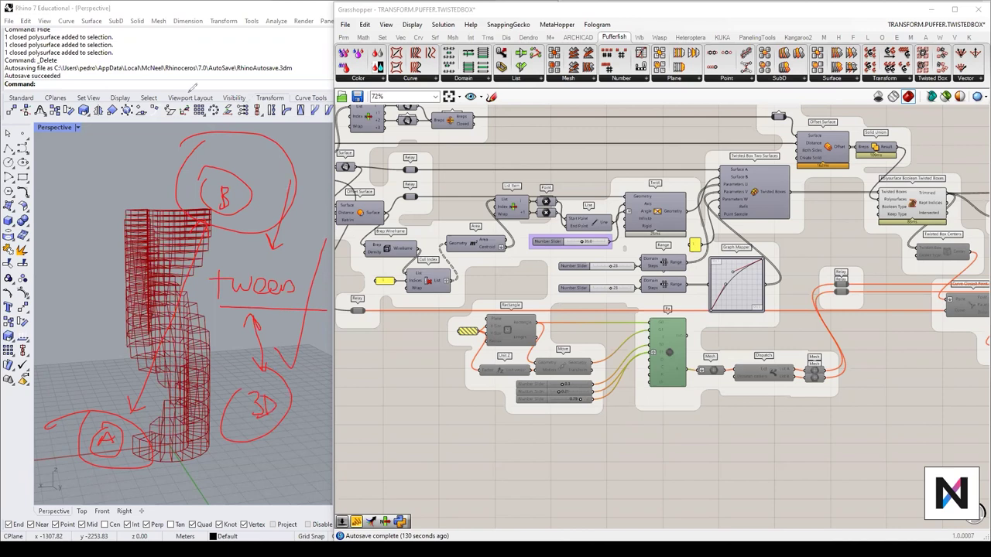
{"action": "left_click_drag", "start_coordinate": [110, 91], "coordinate": [122, 142]}
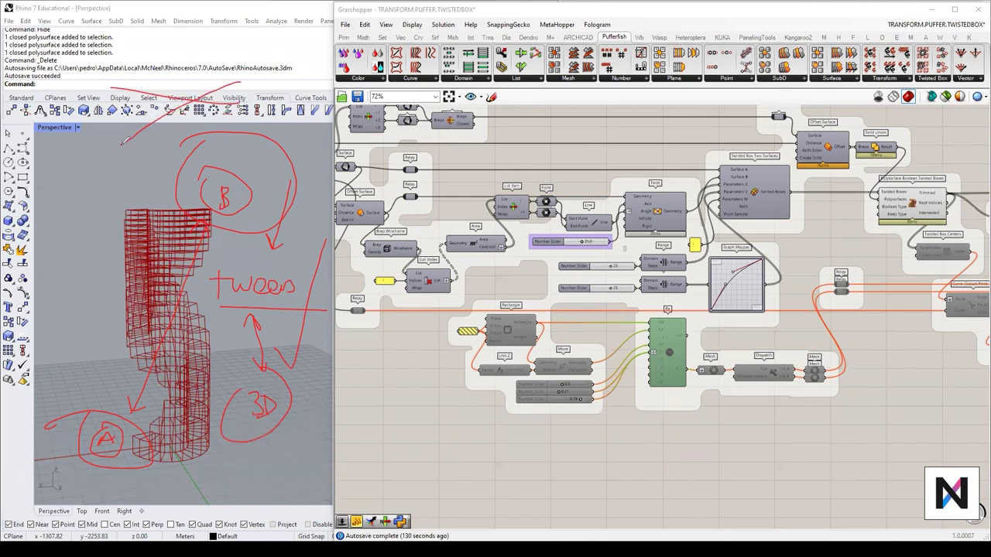
{"action": "left_click_drag", "start_coordinate": [286, 408], "coordinate": [496, 427]}
{"action": "left_click_drag", "start_coordinate": [447, 393], "coordinate": [454, 450]}
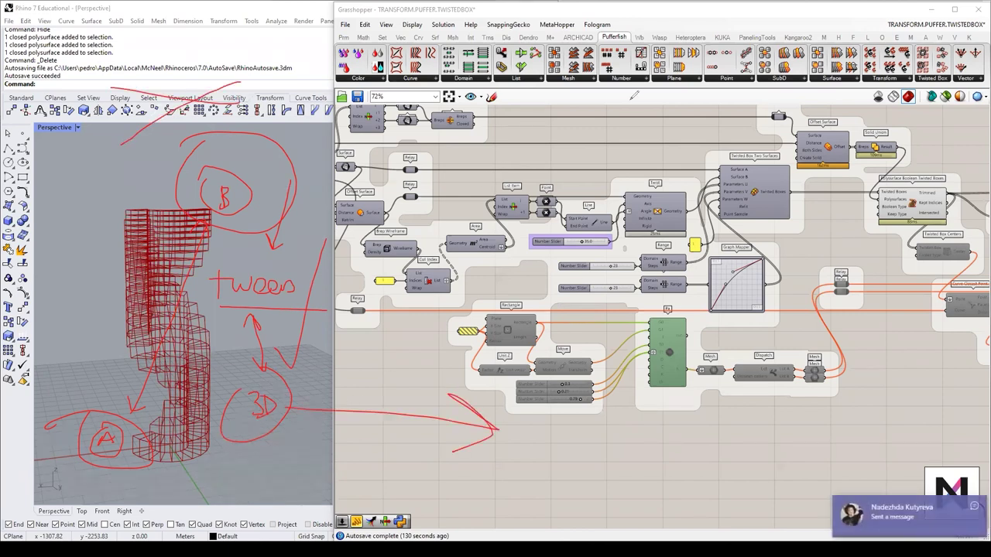
{"action": "left_click", "coordinate": [632, 98]}
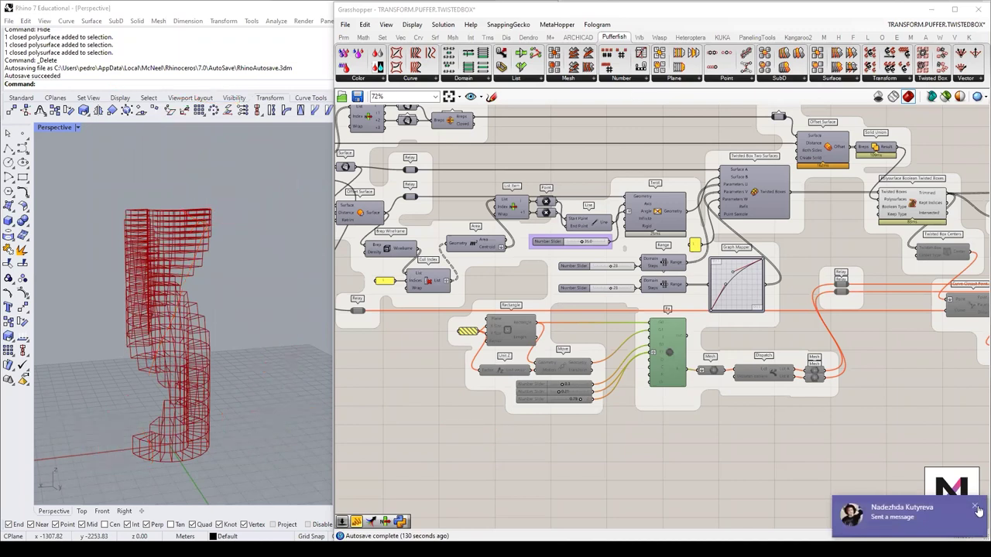
Step: Dismiss the incoming message notification, check the hidden system tray icons and return to Grasshopper
{"action": "left_click", "coordinate": [976, 509]}
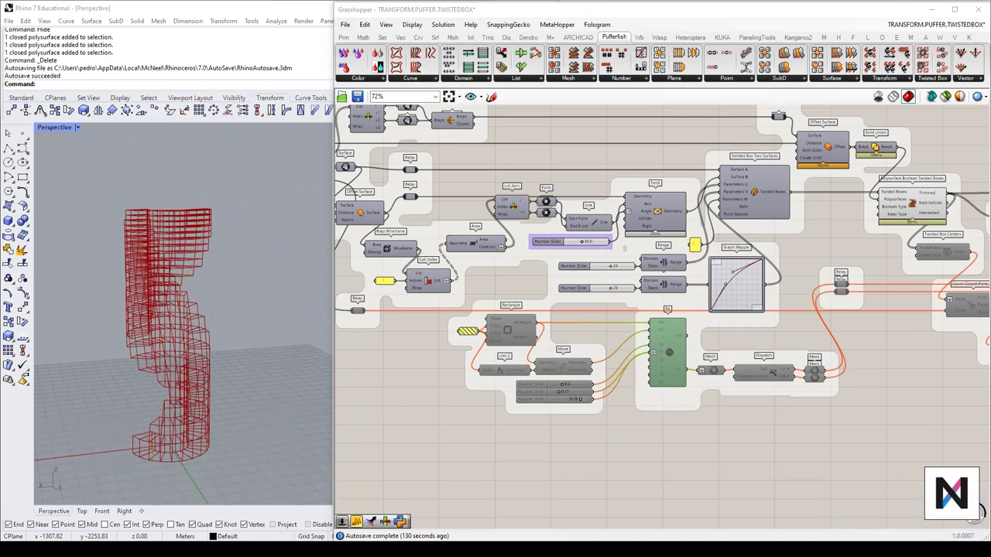
{"action": "left_click", "coordinate": [853, 550]}
{"action": "right_click", "coordinate": [833, 514]}
{"action": "left_click", "coordinate": [860, 503]}
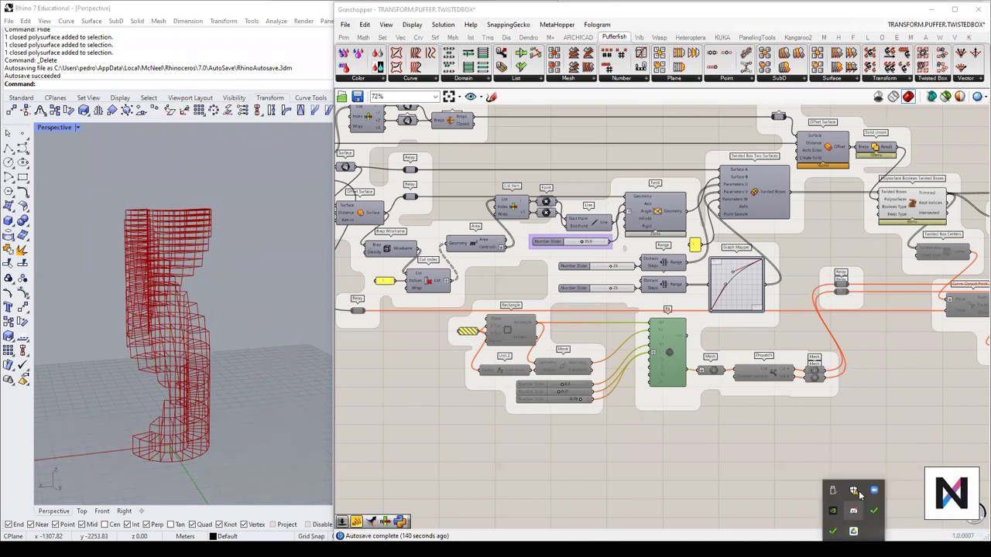
{"action": "left_click", "coordinate": [820, 14]}
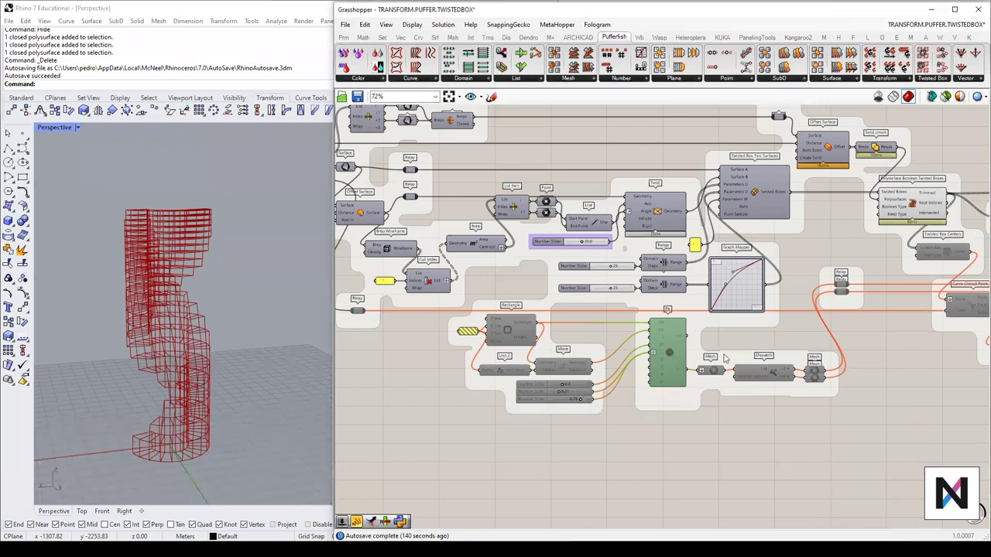
Step: Look through the Pufferfish surface components, including the surface tween tools
{"action": "scroll", "coordinate": [757, 432], "scroll_direction": "down", "scroll_amount": 1}
{"action": "right_click_drag", "start_coordinate": [830, 351], "coordinate": [679, 344]}
{"action": "scroll", "coordinate": [681, 399], "scroll_direction": "up", "scroll_amount": 2}
{"action": "right_click_drag", "start_coordinate": [672, 398], "coordinate": [730, 414]}
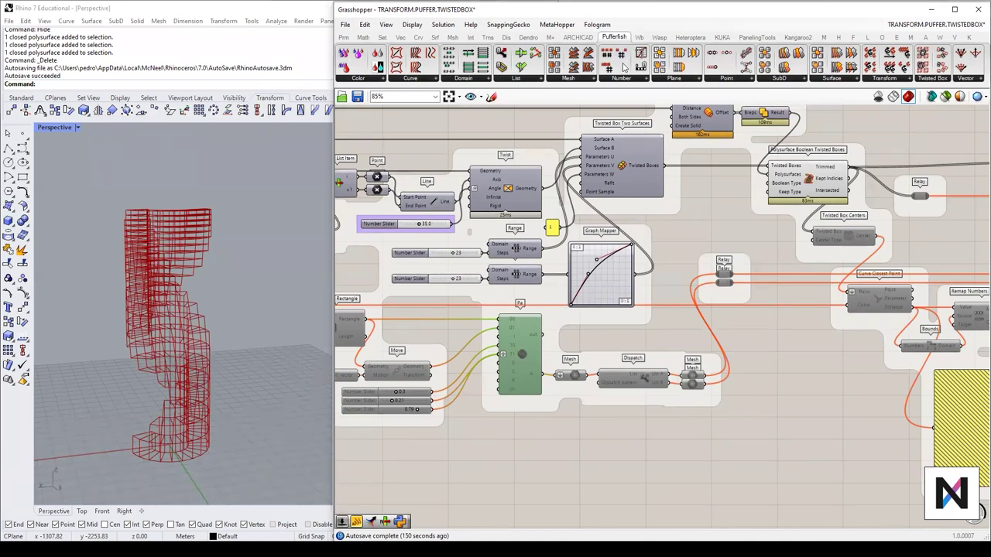
{"action": "left_click", "coordinate": [840, 81]}
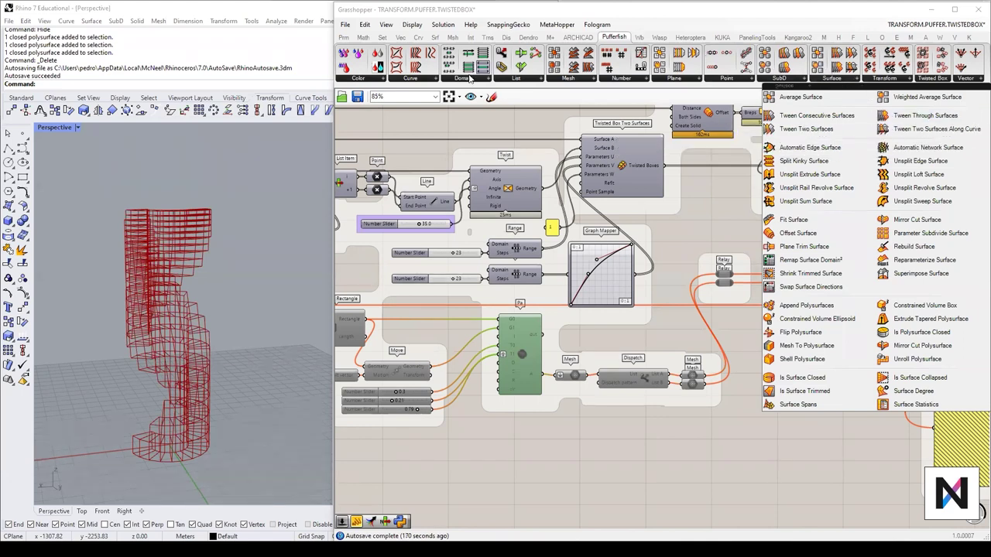
{"action": "left_click", "coordinate": [850, 81]}
{"action": "left_click", "coordinate": [850, 81]}
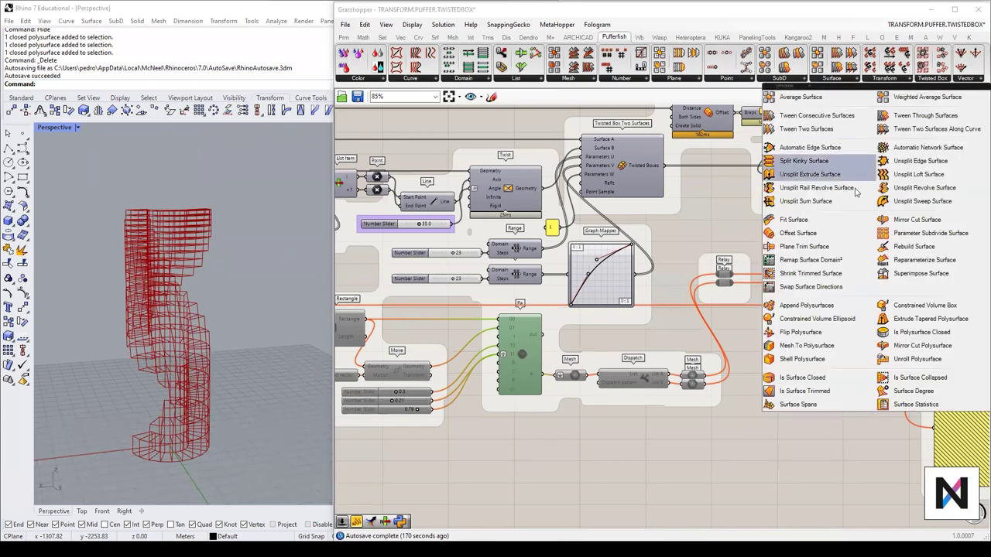
{"action": "left_click", "coordinate": [810, 6]}
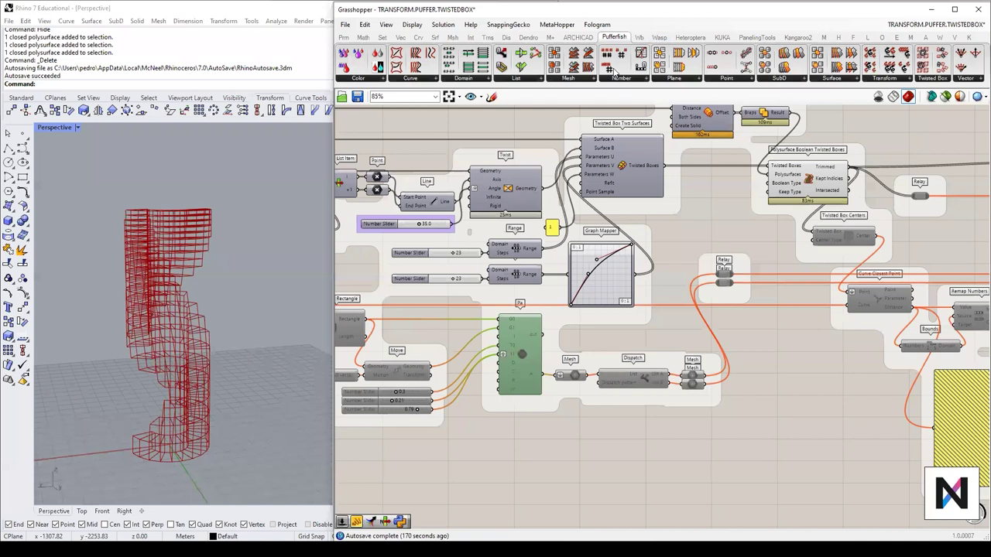
Step: Add a Pufferfish Tween Two Meshes component and place it in the empty canvas area below the hatched panels
{"action": "left_click", "coordinate": [576, 81]}
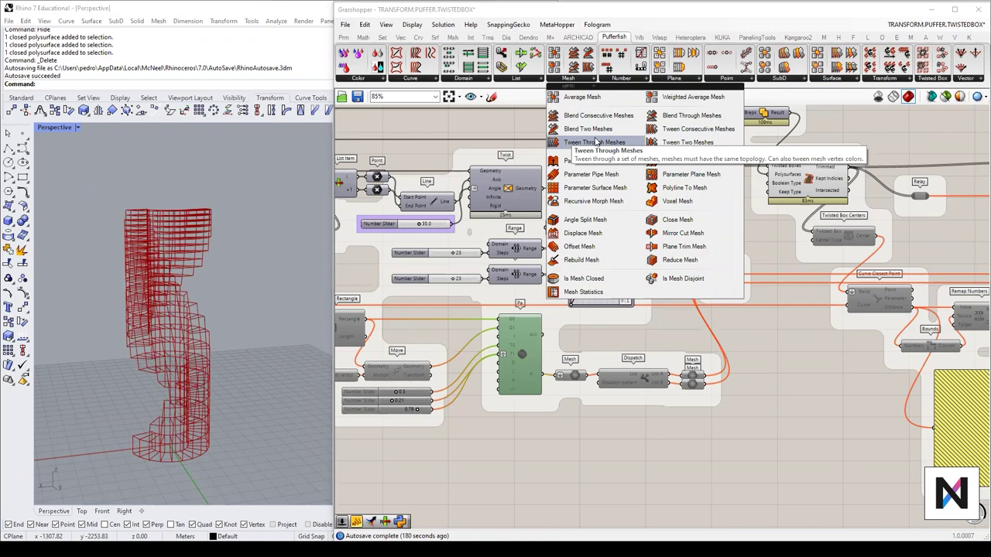
{"action": "left_click", "coordinate": [688, 143]}
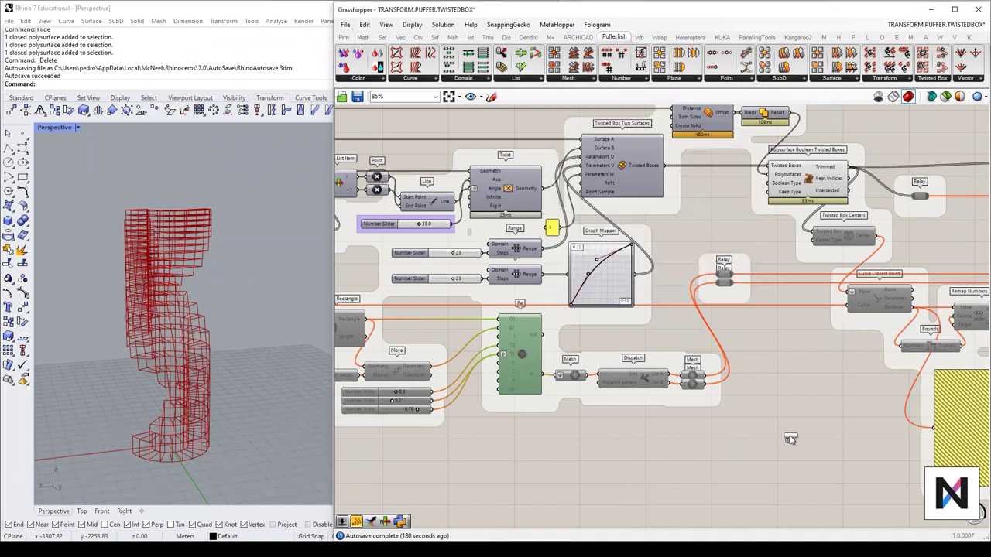
{"action": "left_click", "coordinate": [842, 420]}
{"action": "right_click_drag", "start_coordinate": [862, 443], "coordinate": [631, 326]}
{"action": "left_click_drag", "start_coordinate": [621, 304], "coordinate": [786, 458]}
{"action": "scroll", "coordinate": [786, 457], "scroll_direction": "up", "scroll_amount": 4}
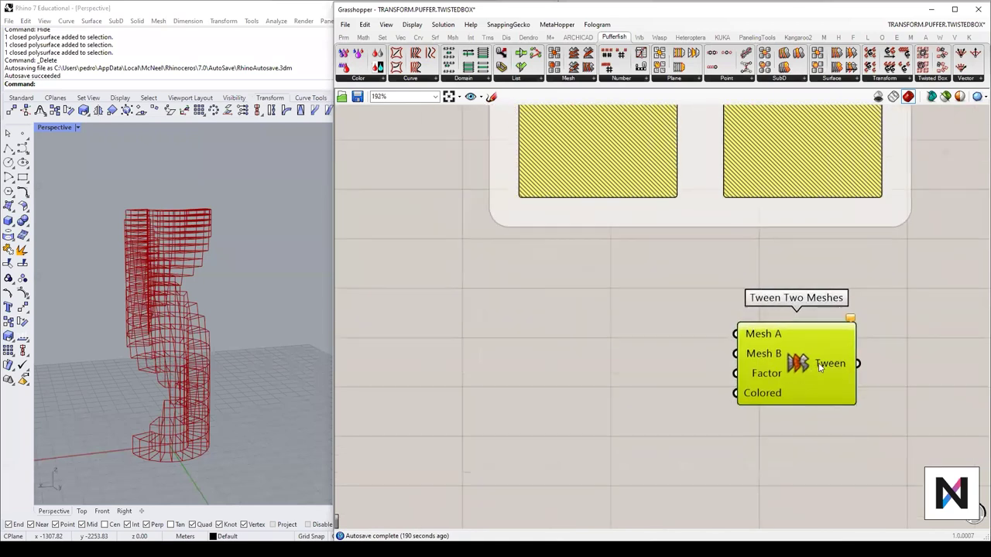
{"action": "left_click_drag", "start_coordinate": [828, 359], "coordinate": [804, 376]}
Step: Switch to Rhino and narrow the Grasshopper window to make room for the modelling tools and layers
{"action": "right_click_drag", "start_coordinate": [254, 368], "coordinate": [137, 408]}
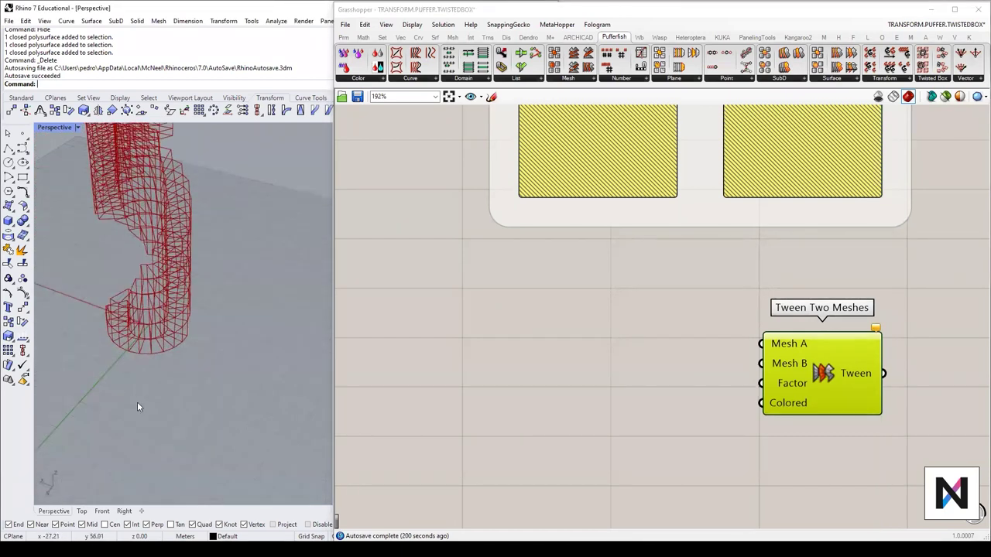
{"action": "left_click", "coordinate": [331, 286]}
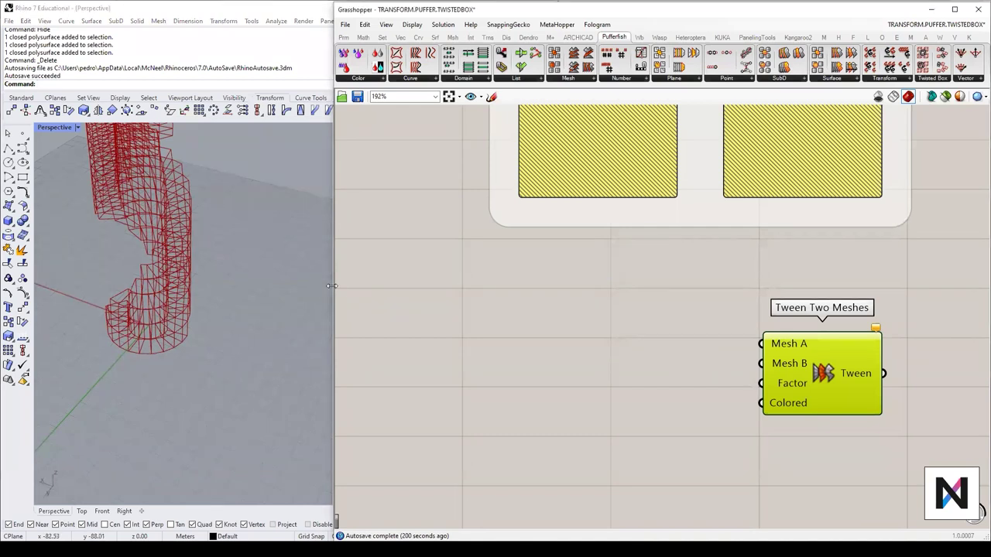
{"action": "left_click_drag", "start_coordinate": [332, 286], "coordinate": [530, 275]}
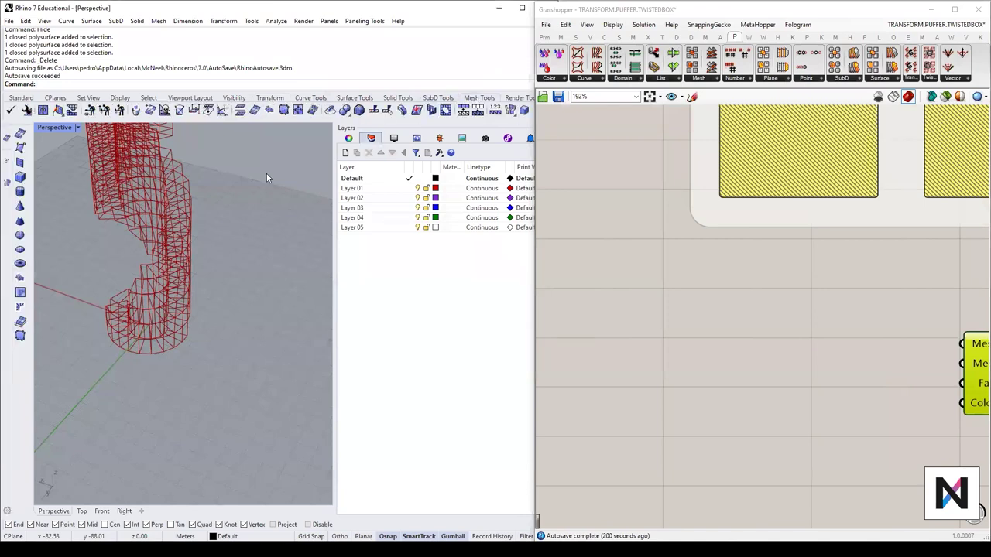
Step: Start a mesh box and set its X, Y and Z face counts to 3
{"action": "left_click", "coordinate": [20, 178]}
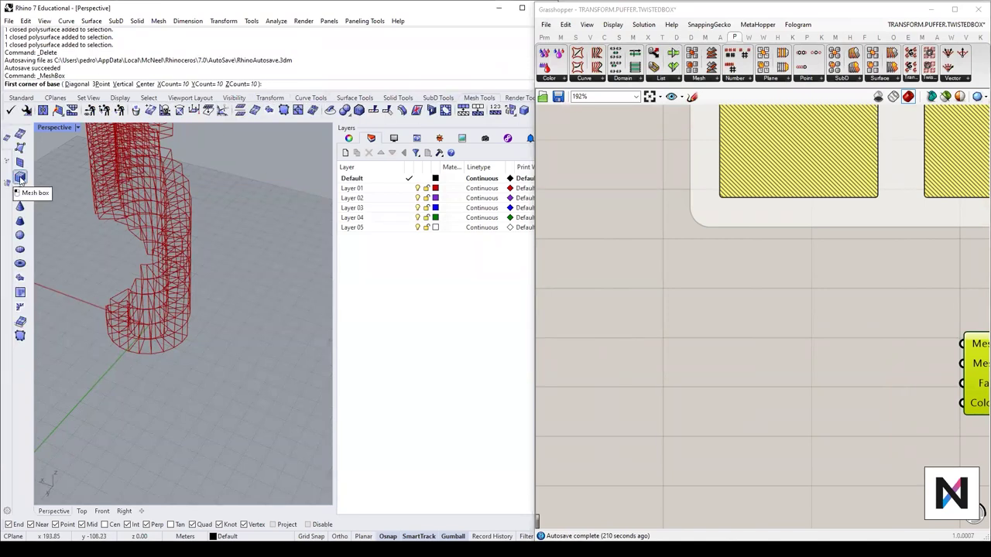
{"action": "left_click", "coordinate": [172, 84]}
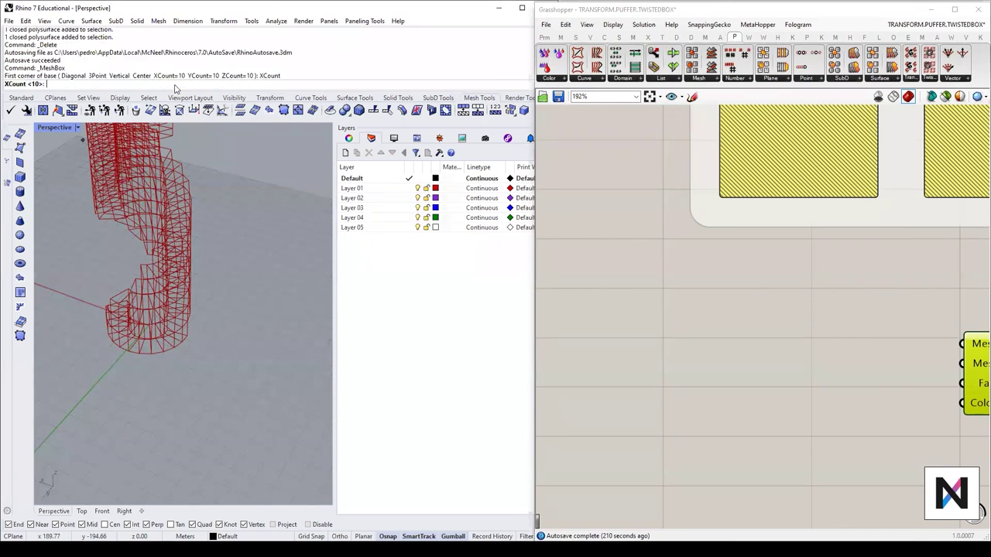
{"action": "type", "text": "3"}
{"action": "key", "text": "Return"}
{"action": "left_click", "coordinate": [209, 83]}
{"action": "type", "text": "3"}
{"action": "key", "text": "Return"}
{"action": "left_click", "coordinate": [240, 84]}
{"action": "type", "text": "3"}
{"action": "key", "text": "Return"}
Step: Draw the mesh box on the ground in front of the twisted tower, with length, width and height of 10
{"action": "scroll", "coordinate": [179, 207], "scroll_direction": "down", "scroll_amount": 6}
{"action": "scroll", "coordinate": [172, 306], "scroll_direction": "up", "scroll_amount": 7}
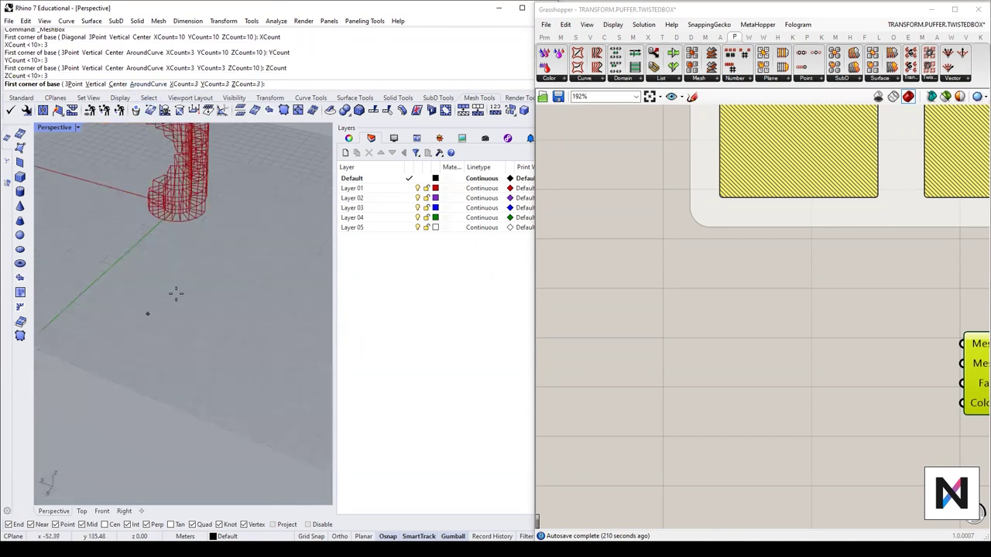
{"action": "left_click", "coordinate": [139, 272]}
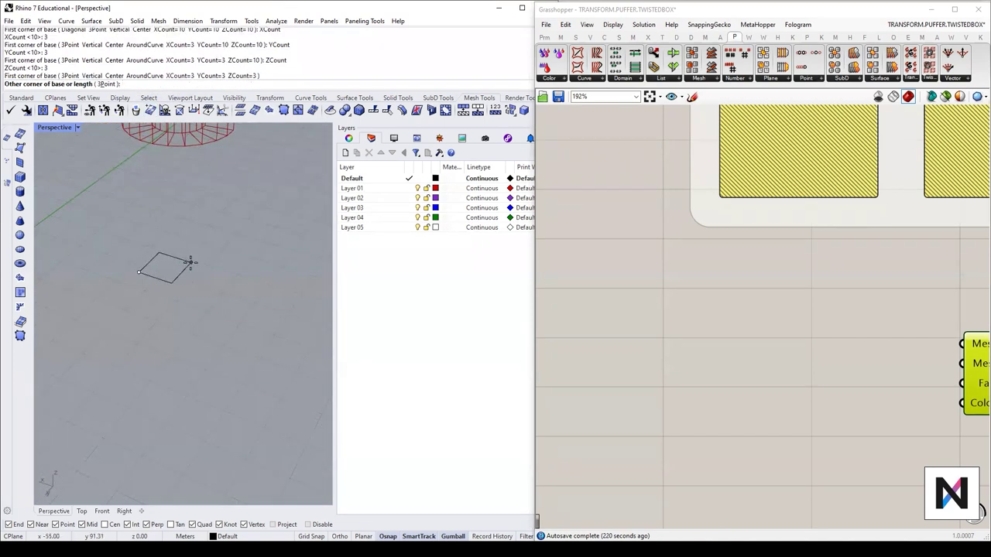
{"action": "type", "text": "10"}
{"action": "key", "text": "Return"}
{"action": "type", "text": "10"}
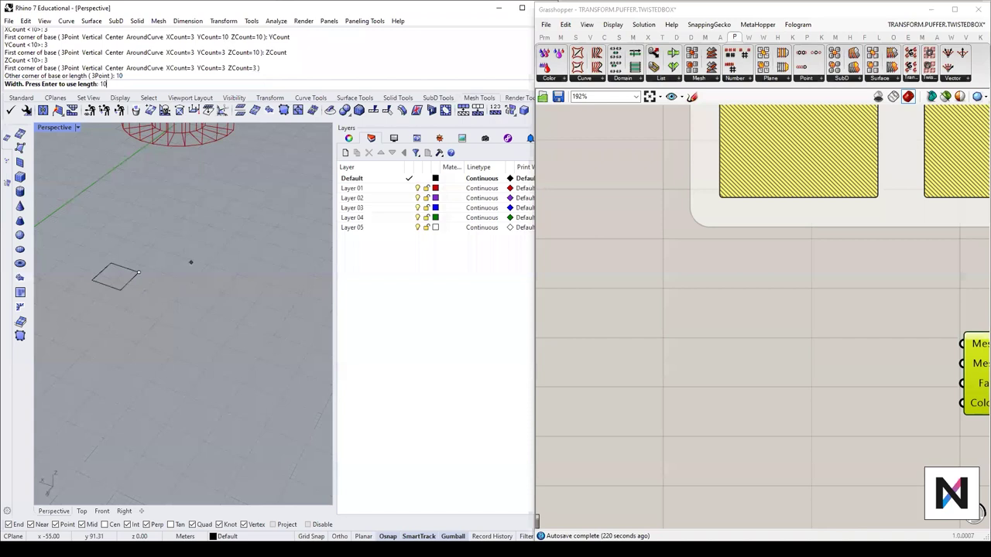
{"action": "key", "text": "Return"}
{"action": "key", "text": "Return"}
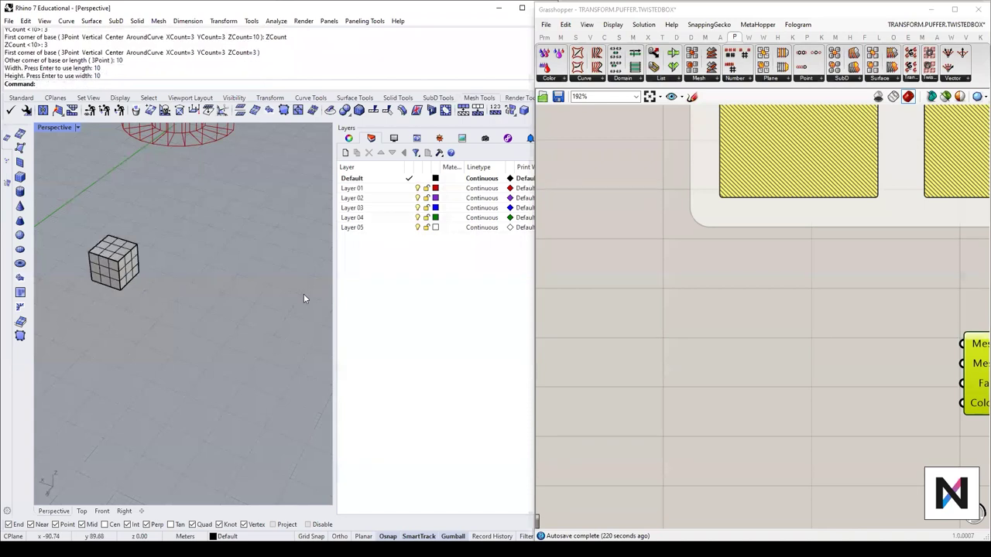
Step: Widen the Grasshopper window again beside the Rhino viewport
{"action": "right_click_drag", "start_coordinate": [304, 293], "coordinate": [148, 287]}
{"action": "left_click", "coordinate": [526, 238]}
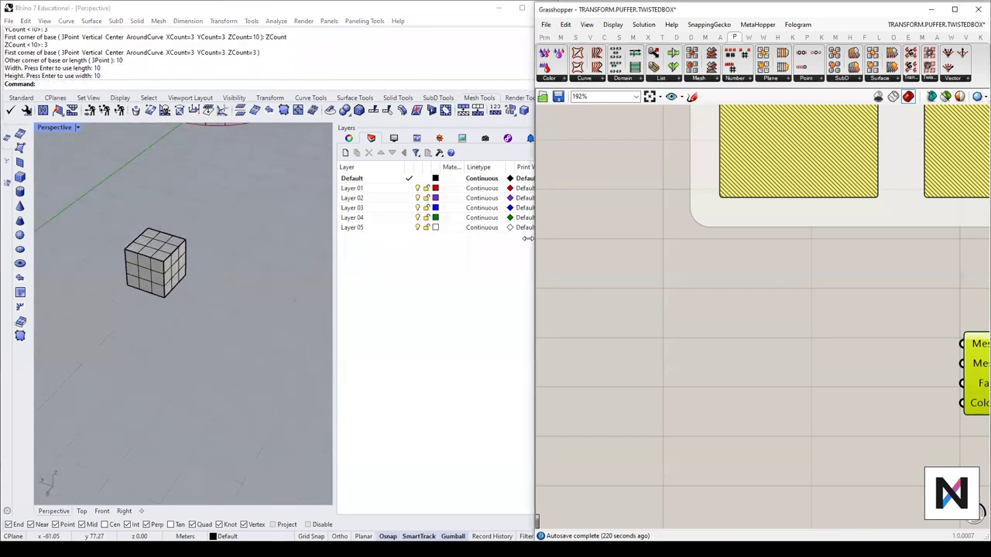
{"action": "left_click_drag", "start_coordinate": [527, 238], "coordinate": [336, 238]}
Step: Duplicate the mesh box and place the copy beside the original
{"action": "right_click_drag", "start_coordinate": [150, 274], "coordinate": [166, 240]}
{"action": "left_click", "coordinate": [144, 270]}
{"action": "left_click", "coordinate": [249, 325]}
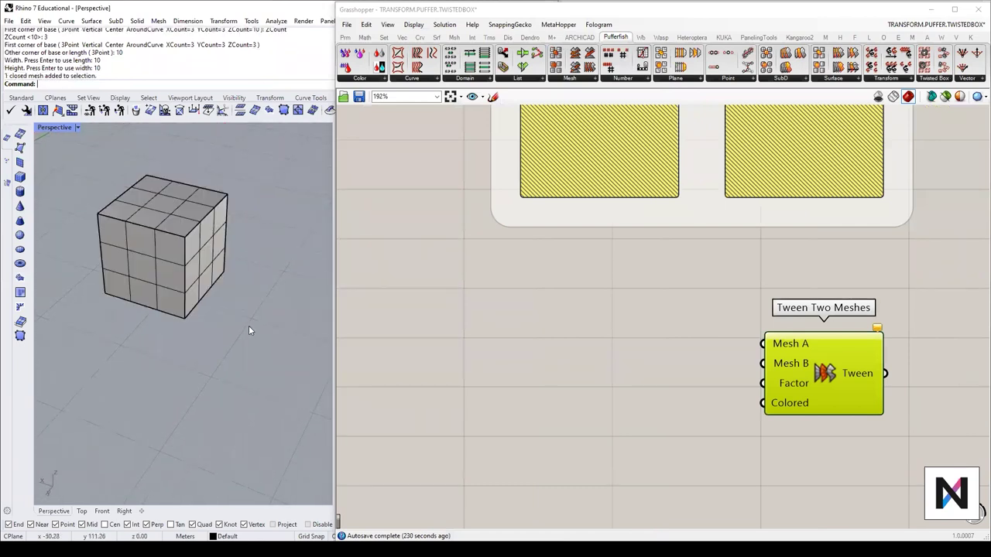
{"action": "scroll", "coordinate": [96, 236], "scroll_direction": "up", "scroll_amount": 3}
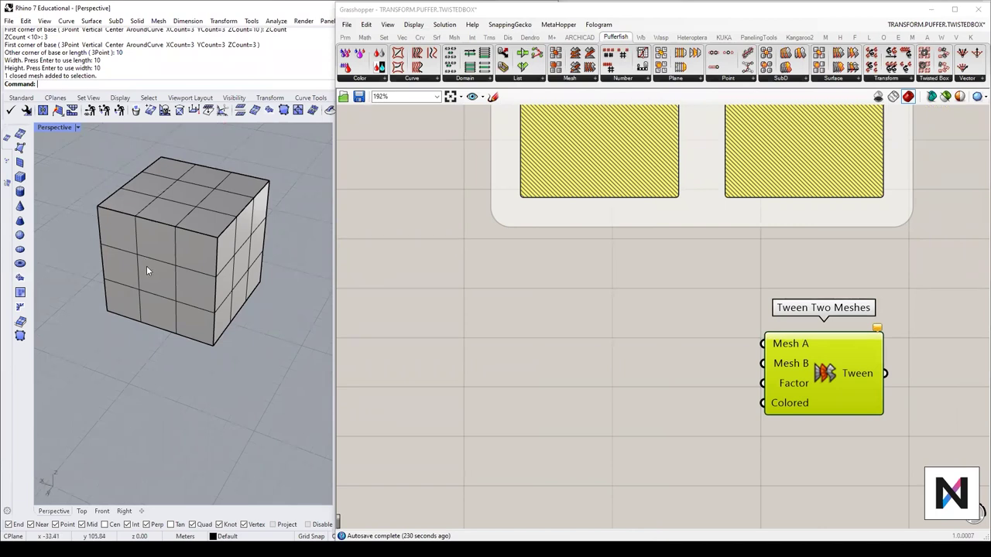
{"action": "scroll", "coordinate": [146, 266], "scroll_direction": "down", "scroll_amount": 3}
{"action": "left_click", "coordinate": [183, 268]}
{"action": "scroll", "coordinate": [167, 275], "scroll_direction": "down", "scroll_amount": 2}
{"action": "left_click_drag", "start_coordinate": [150, 282], "coordinate": [71, 334]}
{"action": "key", "text": "alt"}
{"action": "left_click", "coordinate": [226, 331]}
{"action": "right_click_drag", "start_coordinate": [226, 330], "coordinate": [254, 317]}
{"action": "left_click", "coordinate": [186, 288]}
{"action": "right_click_drag", "start_coordinate": [186, 291], "coordinate": [188, 283]}
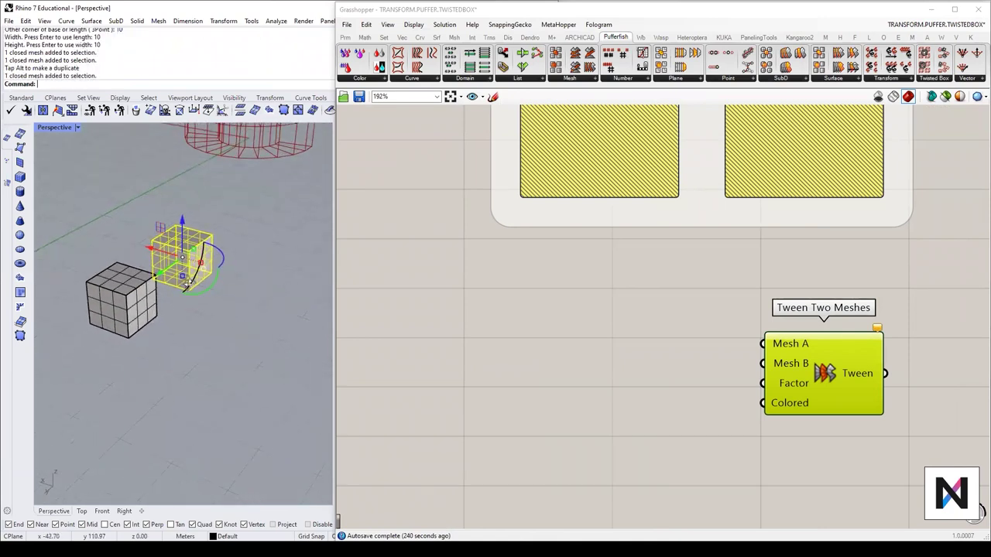
{"action": "left_click", "coordinate": [177, 351]}
Step: Select the centre mesh face on each of the four vertical sides of the duplicated box
{"action": "scroll", "coordinate": [150, 308], "scroll_direction": "up", "scroll_amount": 2}
{"action": "left_click", "coordinate": [146, 316], "text": "ctrl+shift"}
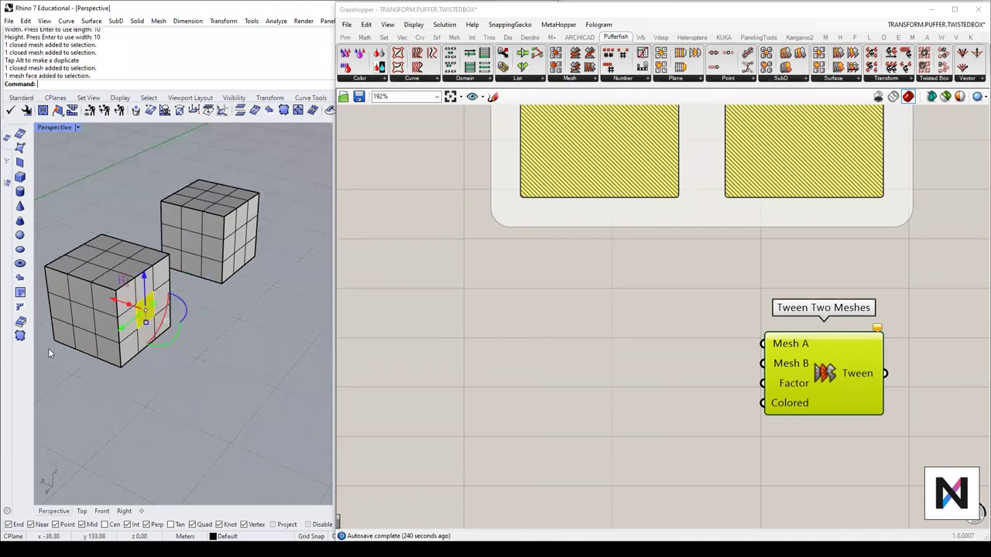
{"action": "left_click", "coordinate": [81, 321], "text": "ctrl+shift"}
{"action": "right_click_drag", "start_coordinate": [82, 321], "coordinate": [113, 235]}
{"action": "left_click", "coordinate": [291, 304], "text": "ctrl+shift"}
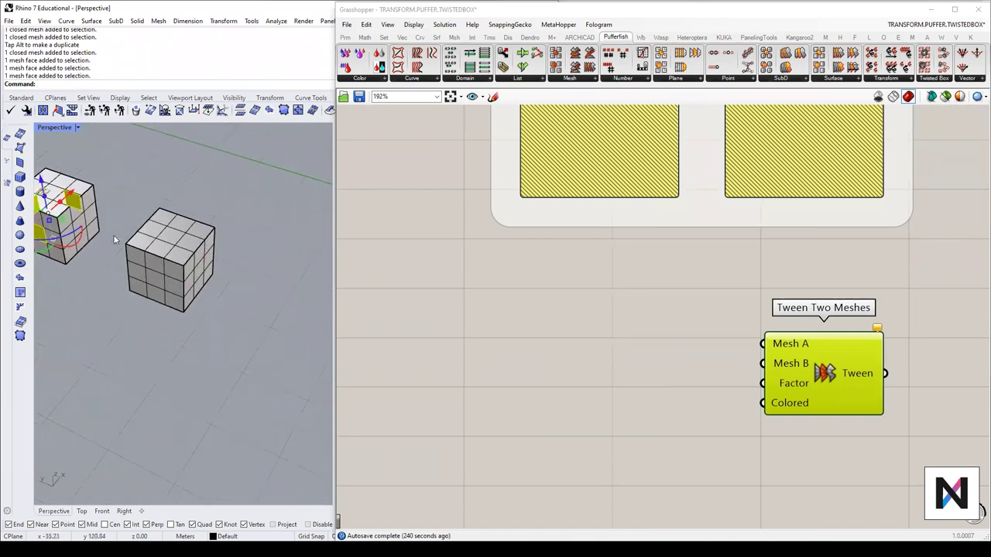
{"action": "left_click", "coordinate": [80, 222], "text": "ctrl+shift"}
{"action": "scroll", "coordinate": [148, 300], "scroll_direction": "down", "scroll_amount": 2}
{"action": "scroll", "coordinate": [88, 249], "scroll_direction": "up", "scroll_amount": 6}
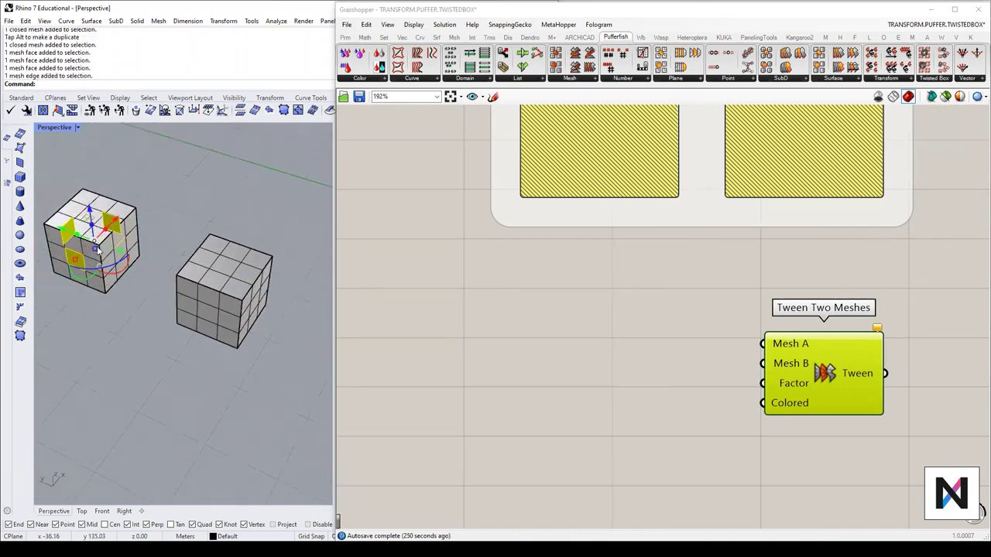
{"action": "left_click", "coordinate": [131, 241], "text": "ctrl+shift"}
{"action": "scroll", "coordinate": [128, 244], "scroll_direction": "up", "scroll_amount": 2}
{"action": "left_click", "coordinate": [118, 254], "text": "ctrl+shift"}
{"action": "scroll", "coordinate": [132, 264], "scroll_direction": "down", "scroll_amount": 2}
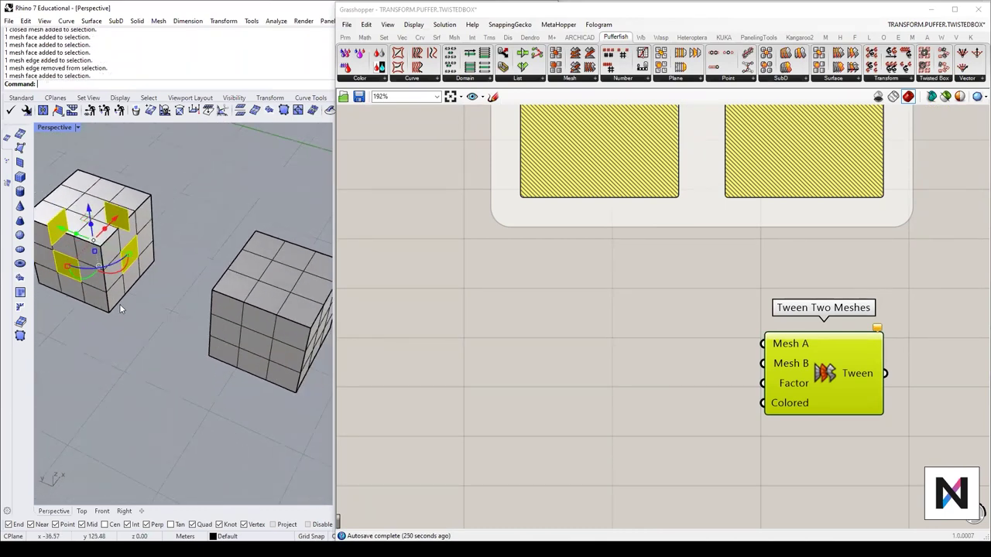
Step: Maximize the Rhino window and minimize Grasshopper
{"action": "right_click_drag", "start_coordinate": [119, 302], "coordinate": [246, 309]}
{"action": "scroll", "coordinate": [245, 313], "scroll_direction": "down", "scroll_amount": 10}
{"action": "scroll", "coordinate": [236, 323], "scroll_direction": "up", "scroll_amount": 5}
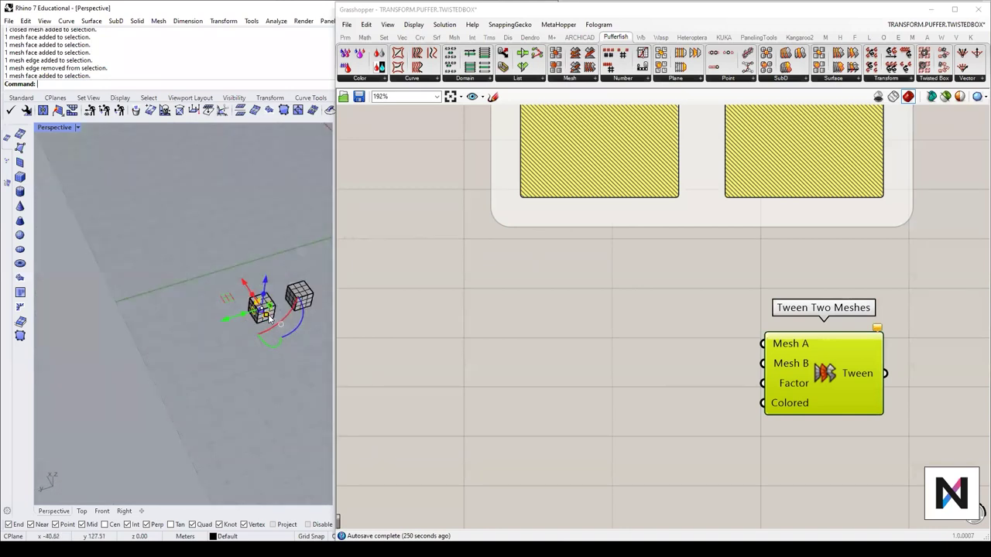
{"action": "double_click", "coordinate": [206, 6]}
{"action": "left_click", "coordinate": [913, 14]}
{"action": "left_click", "coordinate": [932, 10]}
Step: Scale the four selected centre faces outward in 3D to bulge the duplicated box's sides, and clear the selection
{"action": "scroll", "coordinate": [534, 297], "scroll_direction": "up", "scroll_amount": 7}
{"action": "right_click_drag", "start_coordinate": [376, 325], "coordinate": [406, 324]}
{"action": "scroll", "coordinate": [221, 356], "scroll_direction": "up", "scroll_amount": 4}
{"action": "right_click_drag", "start_coordinate": [218, 355], "coordinate": [238, 332]}
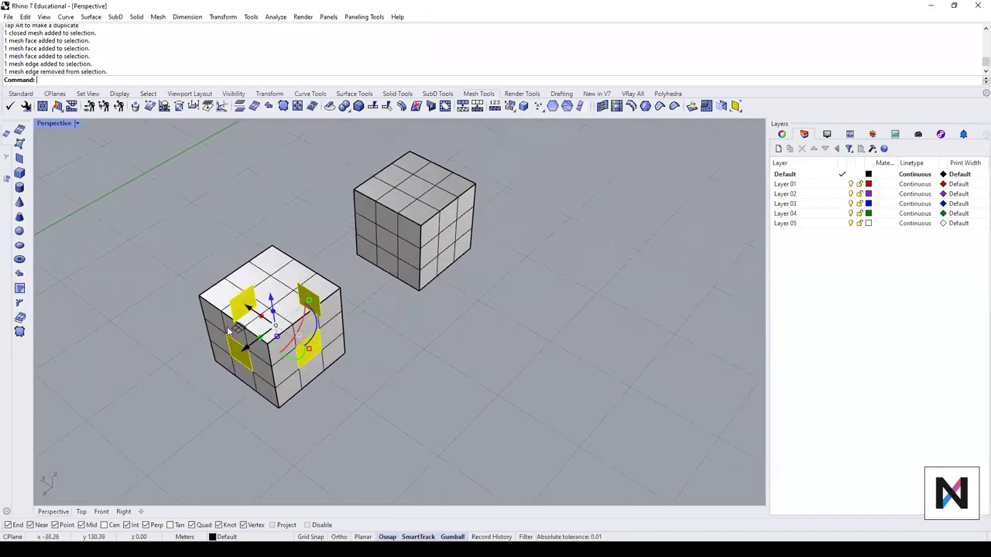
{"action": "left_click_drag", "start_coordinate": [238, 332], "coordinate": [333, 365]}
{"action": "left_click", "coordinate": [449, 389]}
{"action": "right_click_drag", "start_coordinate": [448, 389], "coordinate": [536, 384]}
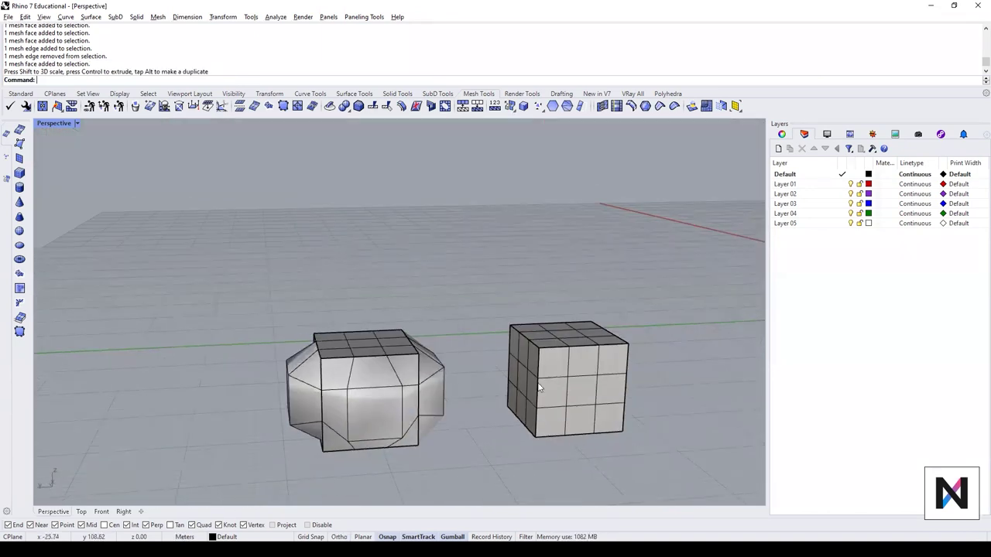
Step: Frame the undeformed mesh box closely with a window zoom
{"action": "scroll", "coordinate": [385, 383], "scroll_direction": "up", "scroll_amount": 4}
{"action": "right_click_drag", "start_coordinate": [385, 383], "coordinate": [389, 425]}
{"action": "scroll", "coordinate": [390, 424], "scroll_direction": "down", "scroll_amount": 3}
{"action": "type", "text": "Z"}
{"action": "key", "text": "Return"}
{"action": "left_click_drag", "start_coordinate": [395, 393], "coordinate": [493, 494]}
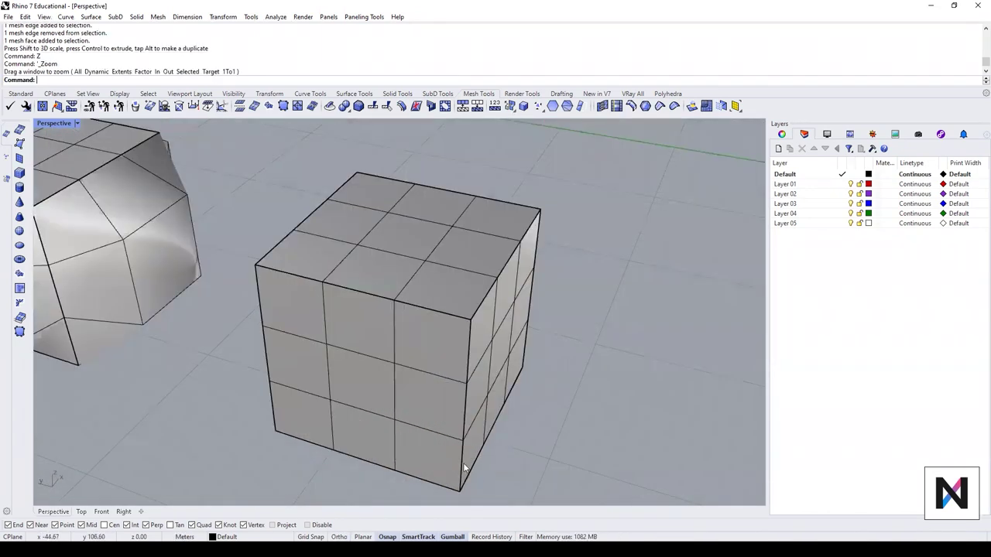
Step: Select the centre faces of the subdivided mesh box's sides and scale them together to push them inward
{"action": "right_click_drag", "start_coordinate": [469, 435], "coordinate": [446, 425]}
{"action": "left_click", "coordinate": [351, 360], "text": "ctrl+shift"}
{"action": "left_click", "coordinate": [389, 253], "text": "ctrl+shift"}
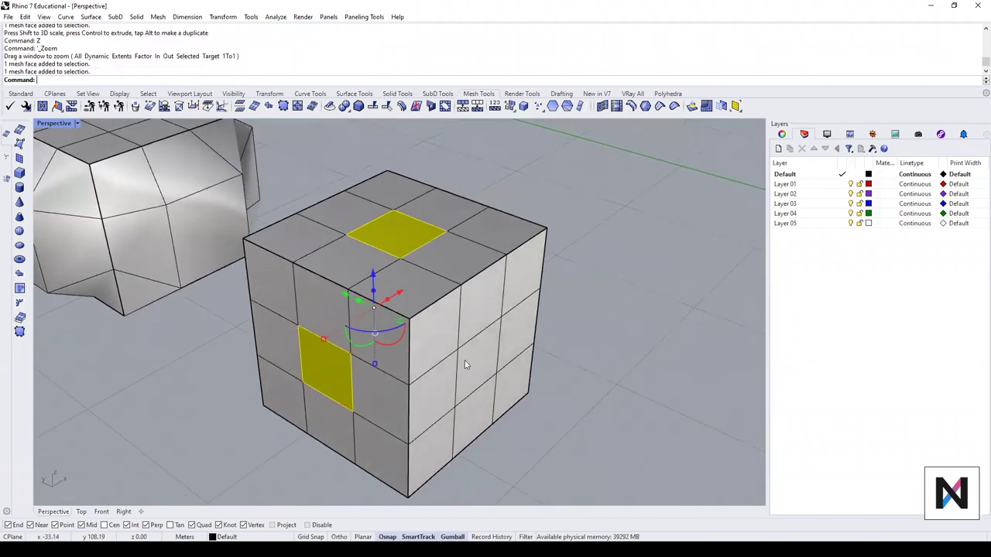
{"action": "left_click", "coordinate": [464, 360], "text": "ctrl+shift"}
{"action": "right_click_drag", "start_coordinate": [378, 379], "coordinate": [443, 361]}
{"action": "left_click", "coordinate": [336, 353], "text": "ctrl+shift"}
{"action": "right_click_drag", "start_coordinate": [336, 353], "coordinate": [234, 243]}
{"action": "left_click", "coordinate": [335, 340], "text": "ctrl+shift"}
{"action": "left_click_drag", "start_coordinate": [246, 246], "coordinate": [297, 245]}
{"action": "left_click", "coordinate": [466, 359]}
Step: Examine the bulged mesh and the dented mesh box side by side from several angles
{"action": "scroll", "coordinate": [466, 359], "scroll_direction": "down", "scroll_amount": 6}
{"action": "right_click_drag", "start_coordinate": [466, 358], "coordinate": [304, 407]}
{"action": "scroll", "coordinate": [397, 319], "scroll_direction": "up", "scroll_amount": 10}
{"action": "scroll", "coordinate": [445, 362], "scroll_direction": "down", "scroll_amount": 12}
{"action": "scroll", "coordinate": [432, 398], "scroll_direction": "up", "scroll_amount": 2}
{"action": "type", "text": "z"}
{"action": "key", "text": "Return"}
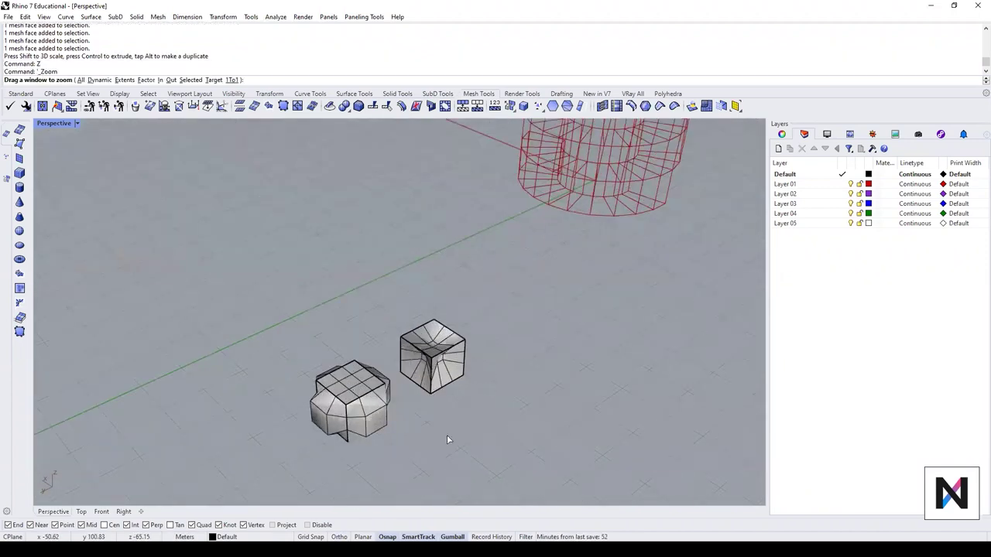
{"action": "left_click_drag", "start_coordinate": [447, 435], "coordinate": [295, 326]}
{"action": "right_click_drag", "start_coordinate": [401, 376], "coordinate": [422, 377]}
{"action": "scroll", "coordinate": [380, 333], "scroll_direction": "down", "scroll_amount": 4}
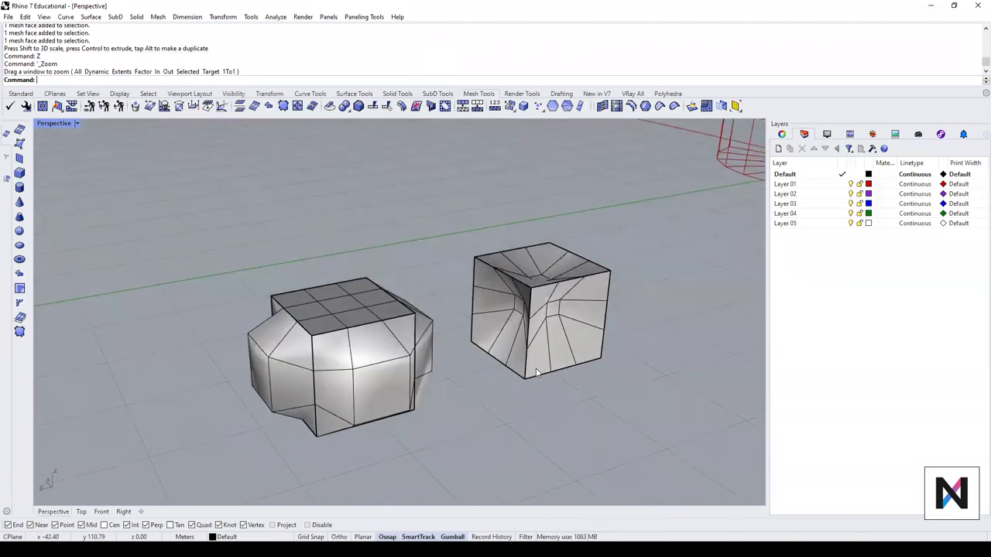
{"action": "right_click_drag", "start_coordinate": [476, 396], "coordinate": [488, 401]}
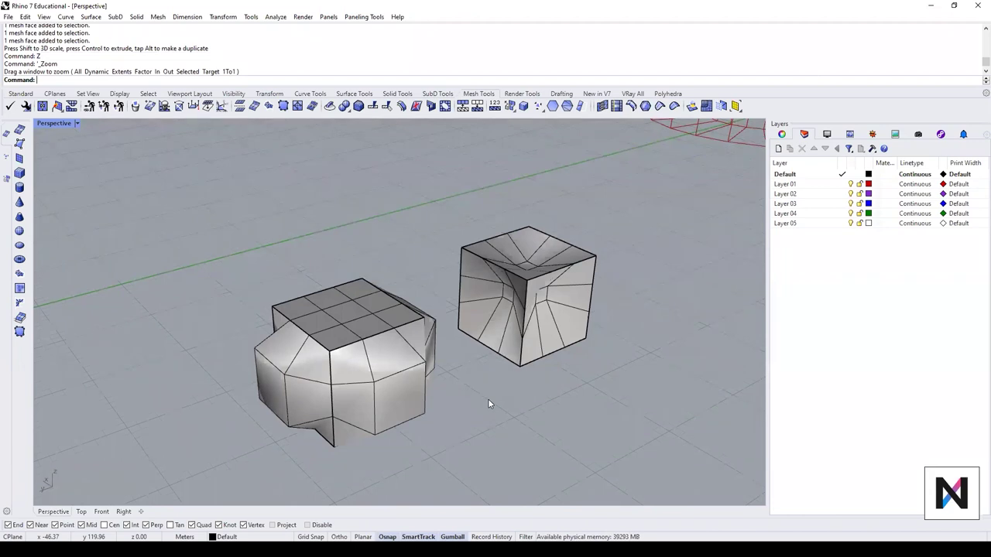
{"action": "right_click_drag", "start_coordinate": [488, 403], "coordinate": [489, 394]}
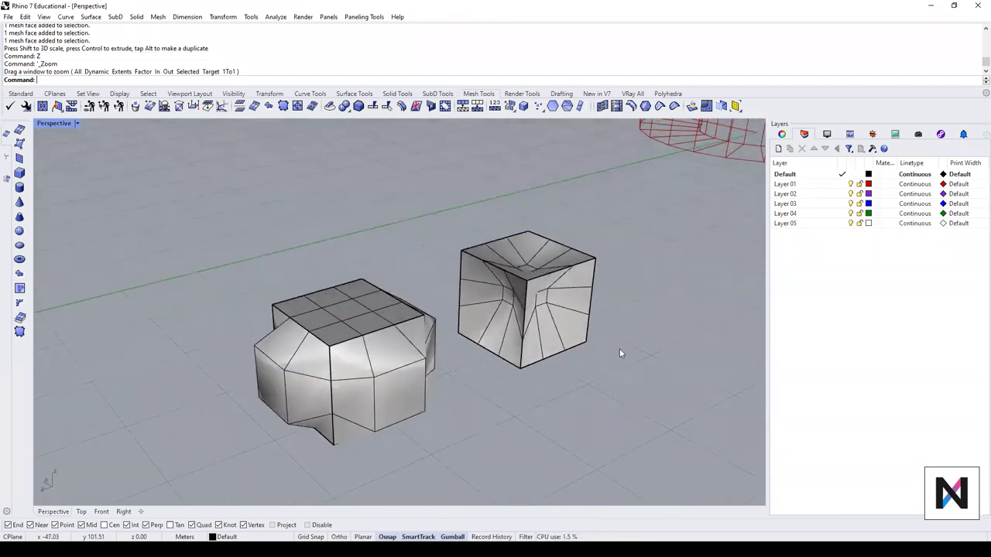
Step: Pick out the two deformed meshes in alternation and compare their face layout, including in a level side view
{"action": "left_click", "coordinate": [555, 335]}
{"action": "left_click", "coordinate": [388, 395]}
{"action": "left_click", "coordinate": [562, 345]}
{"action": "left_click", "coordinate": [384, 396]}
{"action": "left_click", "coordinate": [548, 342]}
{"action": "left_click", "coordinate": [366, 397]}
{"action": "left_click", "coordinate": [546, 337]}
{"action": "left_click", "coordinate": [329, 395]}
{"action": "left_click", "coordinate": [539, 390]}
{"action": "left_click", "coordinate": [535, 314]}
{"action": "right_click_drag", "start_coordinate": [565, 376], "coordinate": [545, 361]}
{"action": "left_click", "coordinate": [576, 403]}
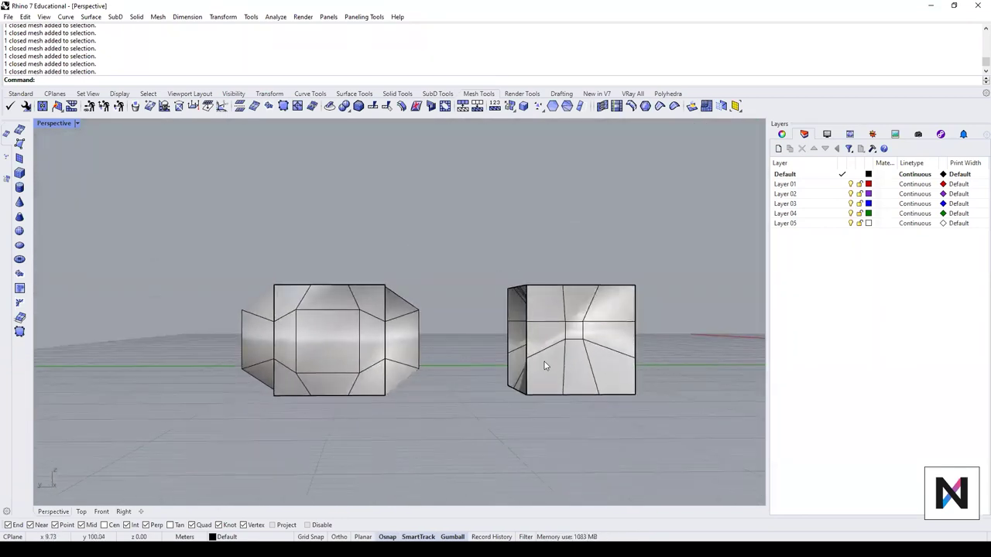
{"action": "right_click_drag", "start_coordinate": [474, 348], "coordinate": [496, 362]}
{"action": "right_click_drag", "start_coordinate": [523, 396], "coordinate": [376, 392]}
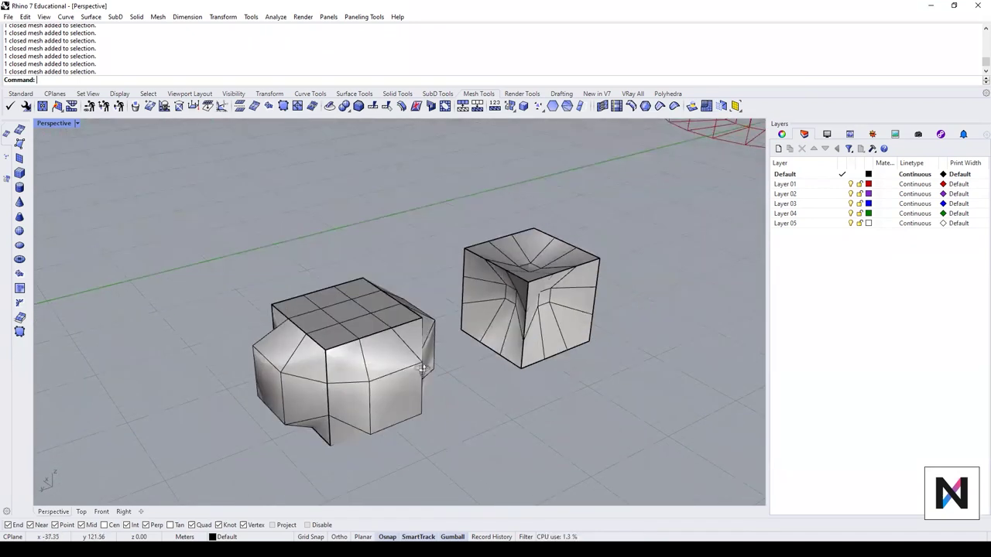
{"action": "right_click_drag", "start_coordinate": [418, 364], "coordinate": [425, 373]}
Step: Arrange Rhino and Grasshopper side by side, giving the Grasshopper canvas the larger share of the display
{"action": "key", "text": "super+Left"}
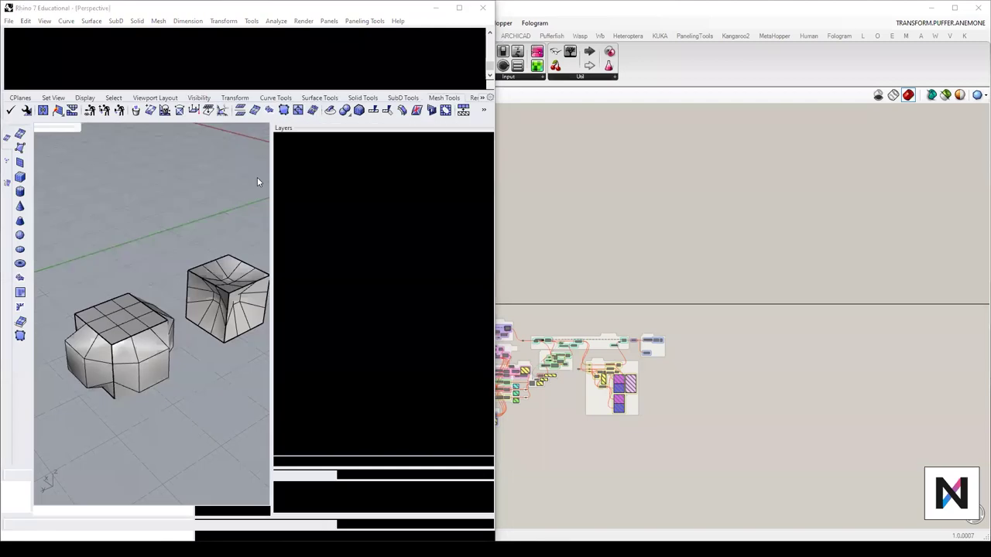
{"action": "left_click", "coordinate": [956, 170]}
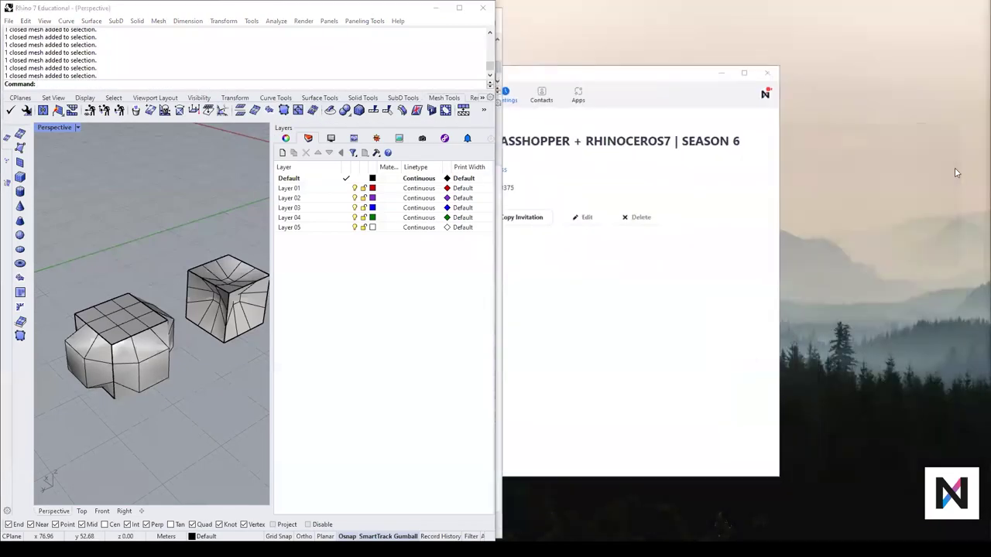
{"action": "key", "text": "super+Left"}
{"action": "left_click", "coordinate": [429, 332]}
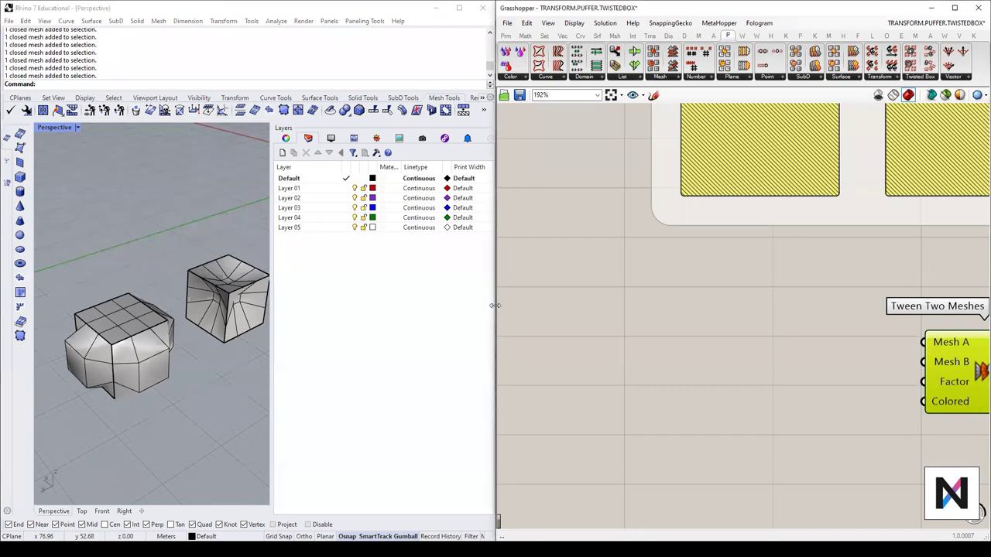
{"action": "left_click_drag", "start_coordinate": [501, 311], "coordinate": [273, 341]}
{"action": "scroll", "coordinate": [114, 367], "scroll_direction": "up", "scroll_amount": 2}
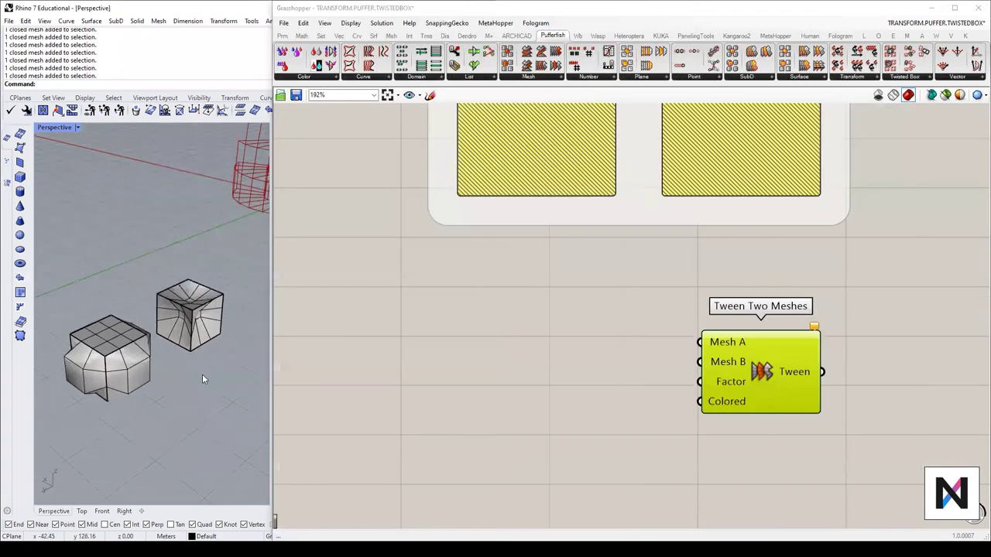
{"action": "left_click", "coordinate": [619, 414]}
Step: Add two Mesh parameters to the canvas, stacked beside the Tween Two Meshes component
{"action": "right_click_drag", "start_coordinate": [473, 334], "coordinate": [531, 285]}
{"action": "double_click", "coordinate": [497, 326]}
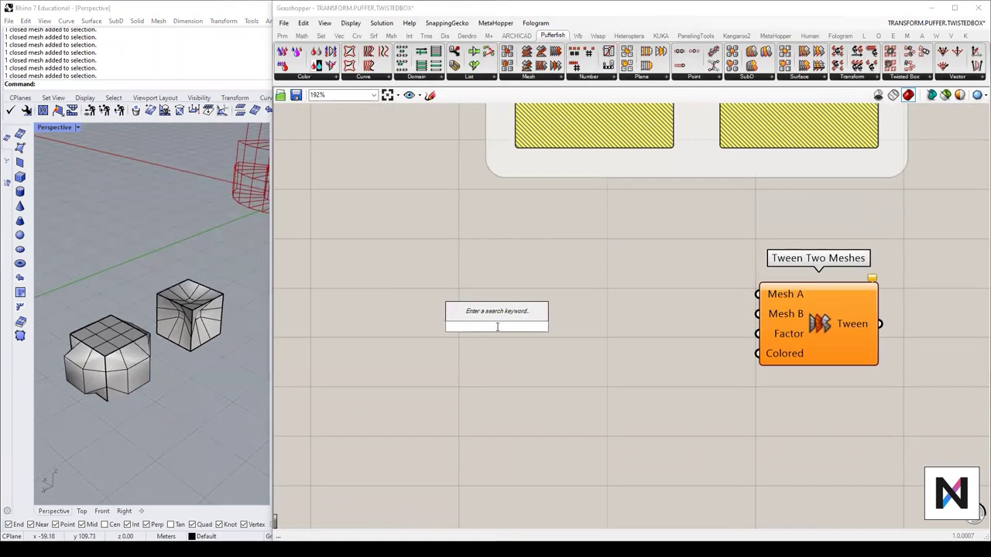
{"action": "type", "text": "mesh"}
{"action": "key", "text": "Return"}
{"action": "mouse_move", "coordinate": [501, 325]}
{"action": "left_mouse_down"}
{"action": "mouse_move", "coordinate": [497, 309]}
{"action": "mouse_move", "coordinate": [491, 340]}
{"action": "left_mouse_up"}
{"action": "key", "text": "ctrl+c"}
{"action": "key", "text": "ctrl+v"}
Step: Reference the dented mesh box in the upper Mesh parameter and the bulged mesh in the lower one
{"action": "left_click", "coordinate": [189, 313]}
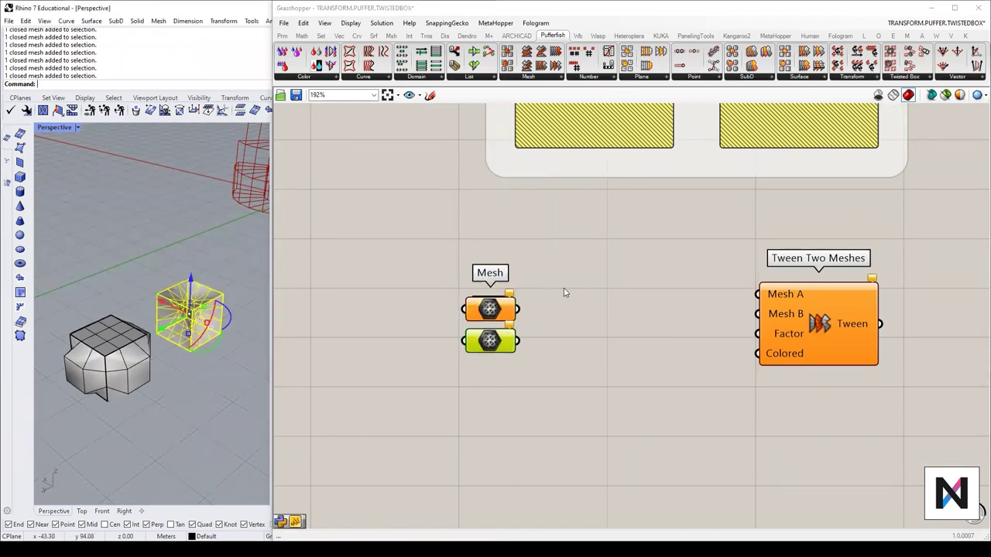
{"action": "left_click", "coordinate": [500, 309]}
{"action": "right_click", "coordinate": [500, 310]}
{"action": "left_click", "coordinate": [539, 435]}
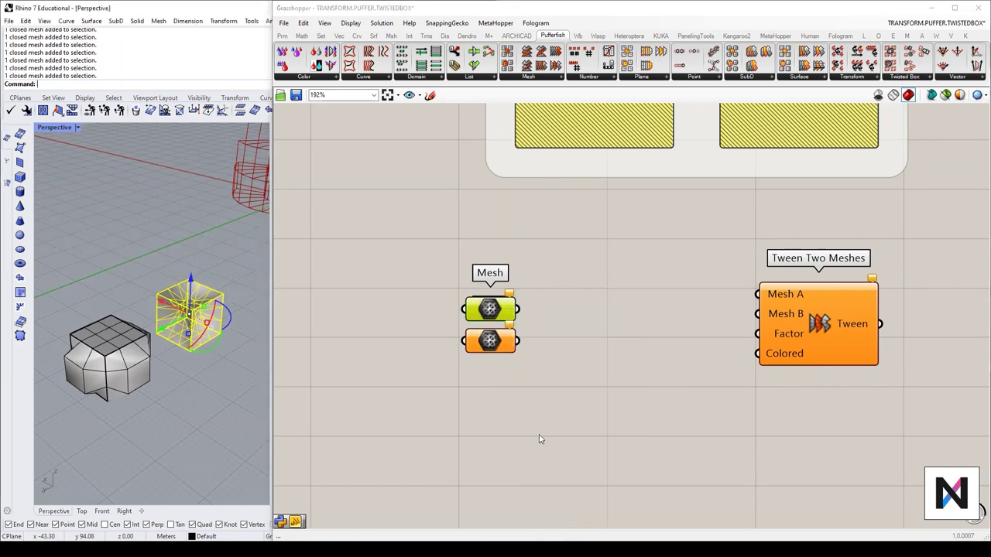
{"action": "right_click", "coordinate": [496, 334]}
{"action": "left_click", "coordinate": [534, 444]}
{"action": "left_click_drag", "start_coordinate": [534, 399], "coordinate": [408, 278]}
Step: Add a panel, resize it to fit one line of data, and connect the upper Mesh parameter to it
{"action": "double_click", "coordinate": [554, 263]}
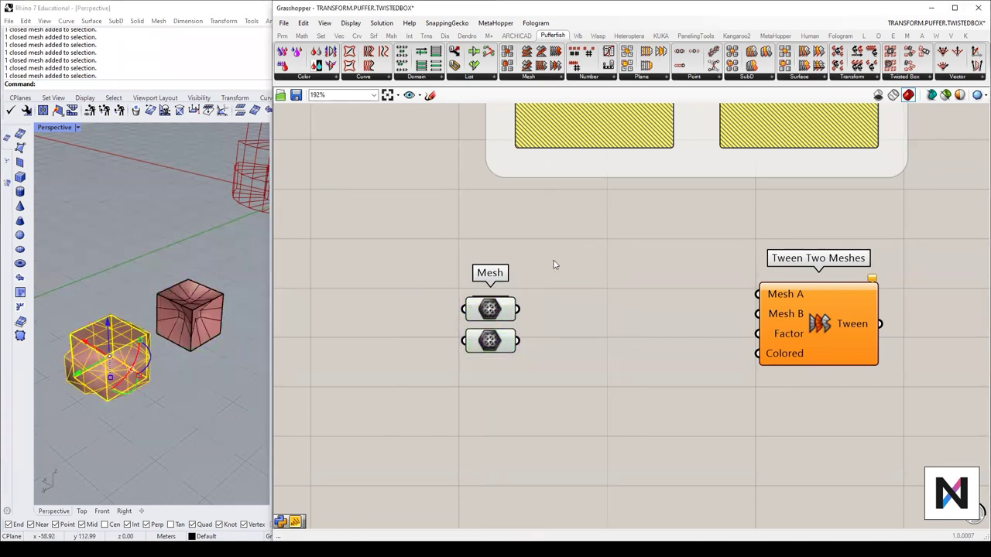
{"action": "type", "text": "//"}
{"action": "key", "text": "Return"}
{"action": "left_click_drag", "start_coordinate": [553, 264], "coordinate": [620, 251]}
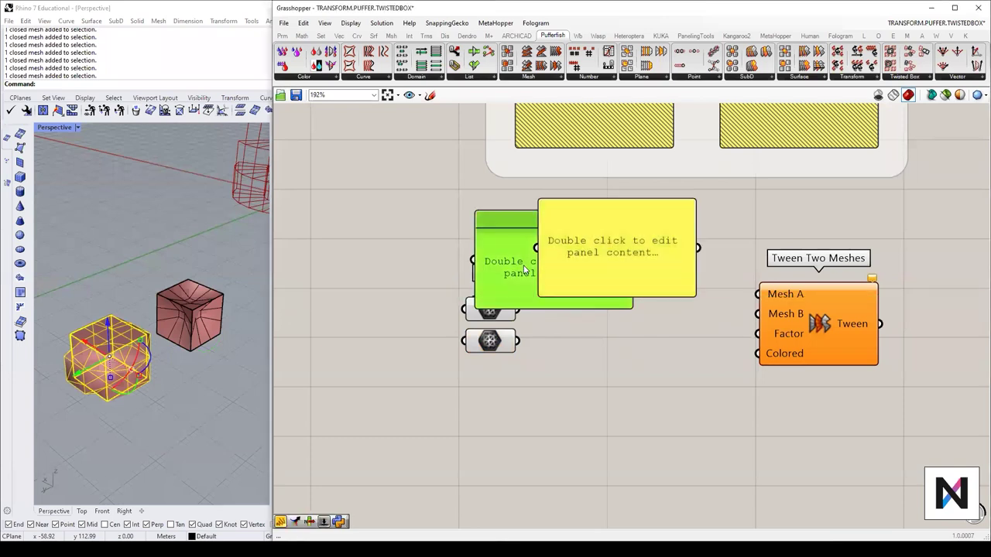
{"action": "left_click_drag", "start_coordinate": [696, 292], "coordinate": [656, 244]}
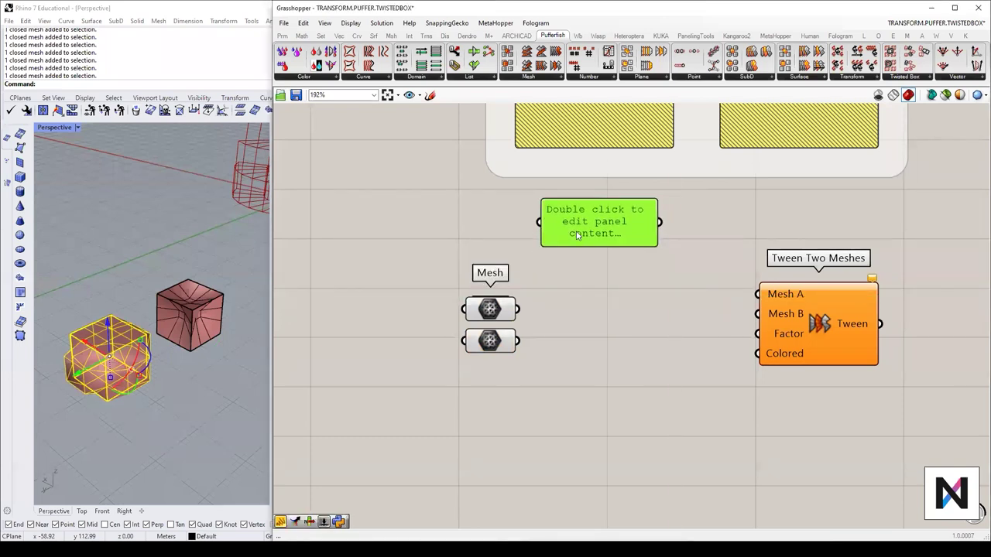
{"action": "left_click_drag", "start_coordinate": [591, 228], "coordinate": [607, 279]}
{"action": "left_click_drag", "start_coordinate": [519, 310], "coordinate": [554, 274]}
{"action": "left_click_drag", "start_coordinate": [673, 283], "coordinate": [668, 246]}
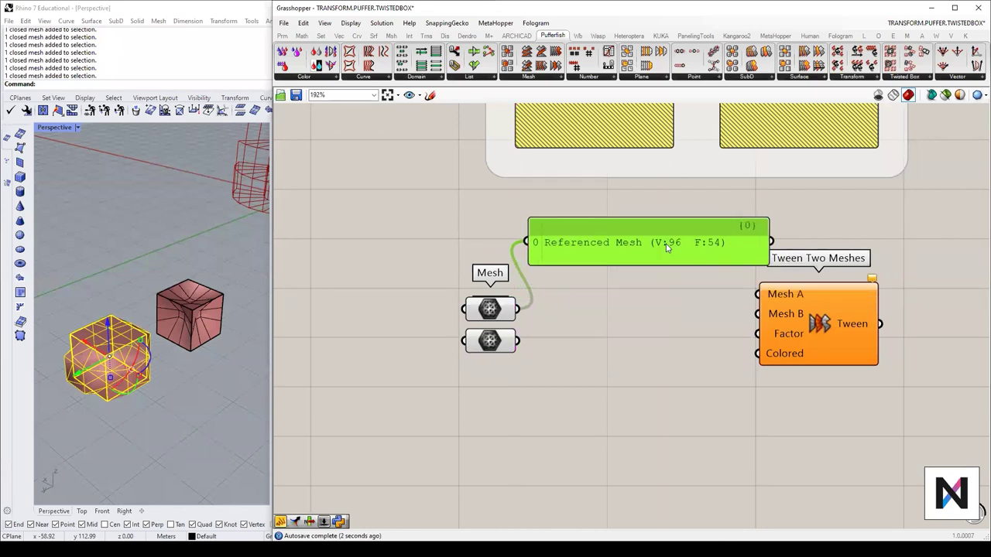
Step: Duplicate the panel for the lower Mesh parameter, place it below, and move Tween Two Meshes clear of both panels
{"action": "key", "text": "ctrl+c"}
{"action": "key", "text": "ctrl+v"}
{"action": "left_click_drag", "start_coordinate": [525, 341], "coordinate": [540, 291]}
{"action": "left_click_drag", "start_coordinate": [658, 291], "coordinate": [647, 379]}
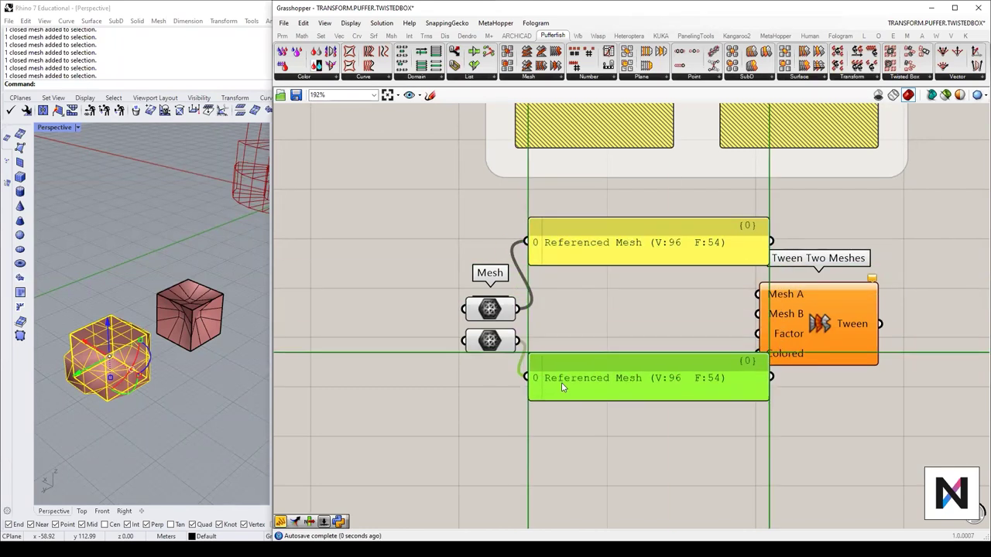
{"action": "left_click_drag", "start_coordinate": [814, 319], "coordinate": [872, 302]}
{"action": "left_click", "coordinate": [866, 396]}
Step: Compare the vertex and face counts of the two referenced meshes in their panels
{"action": "scroll", "coordinate": [700, 373], "scroll_direction": "up", "scroll_amount": 2}
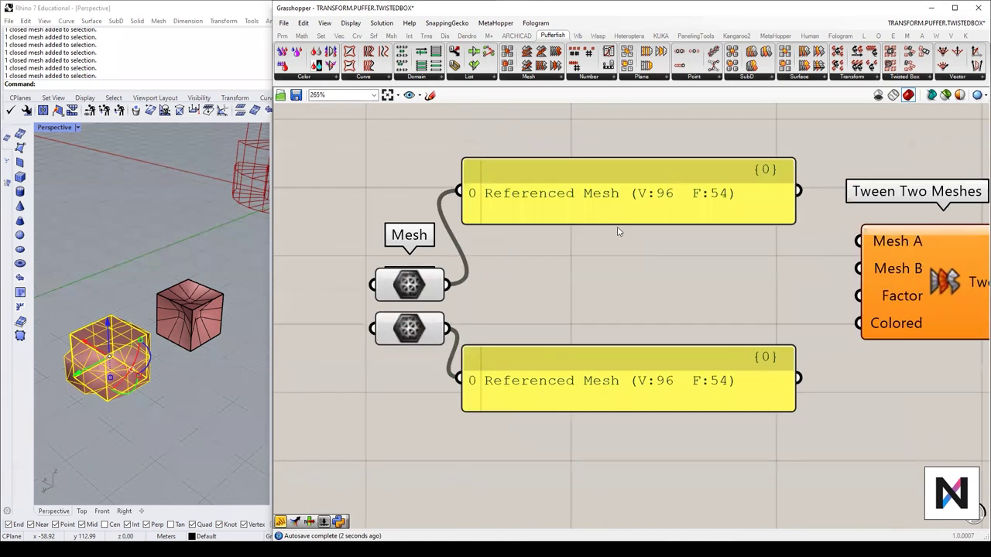
{"action": "scroll", "coordinate": [649, 184], "scroll_direction": "up", "scroll_amount": 5}
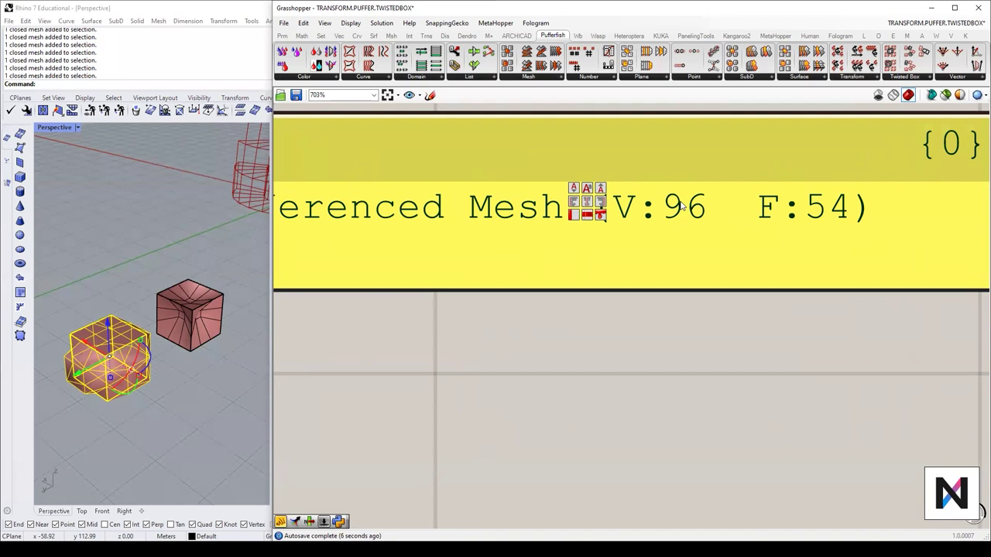
{"action": "scroll", "coordinate": [833, 200], "scroll_direction": "up", "scroll_amount": 1}
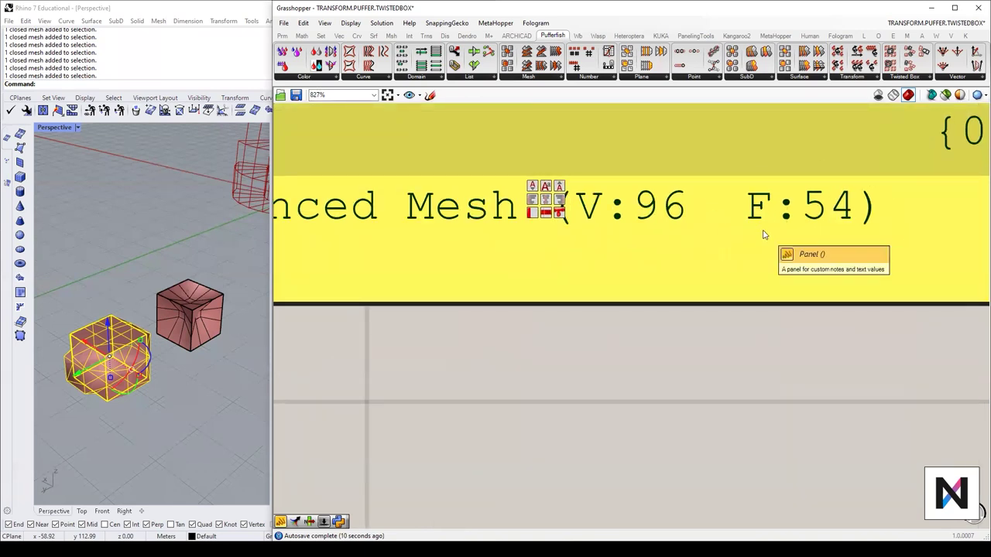
{"action": "scroll", "coordinate": [664, 199], "scroll_direction": "down", "scroll_amount": 3}
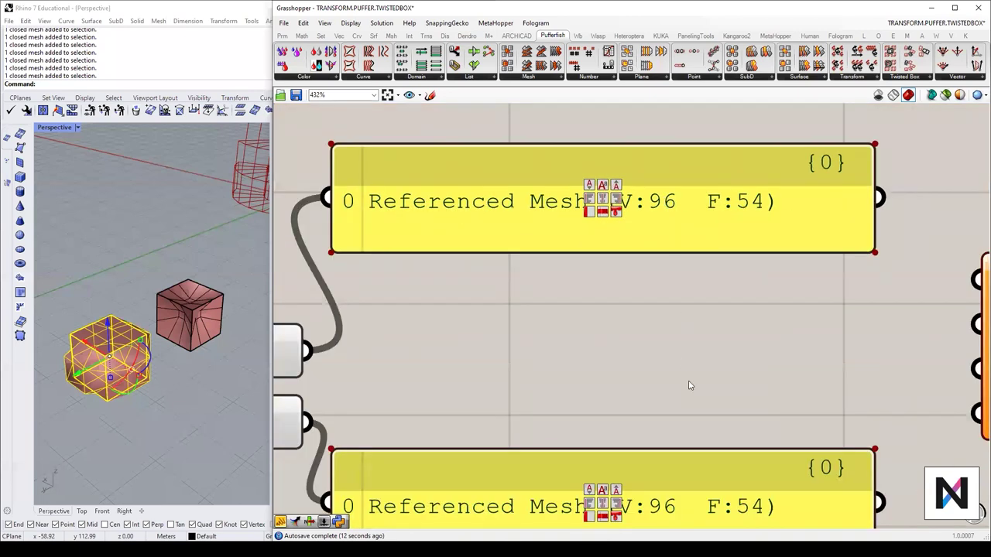
{"action": "right_click_drag", "start_coordinate": [723, 376], "coordinate": [783, 321]}
{"action": "scroll", "coordinate": [767, 406], "scroll_direction": "down", "scroll_amount": 2}
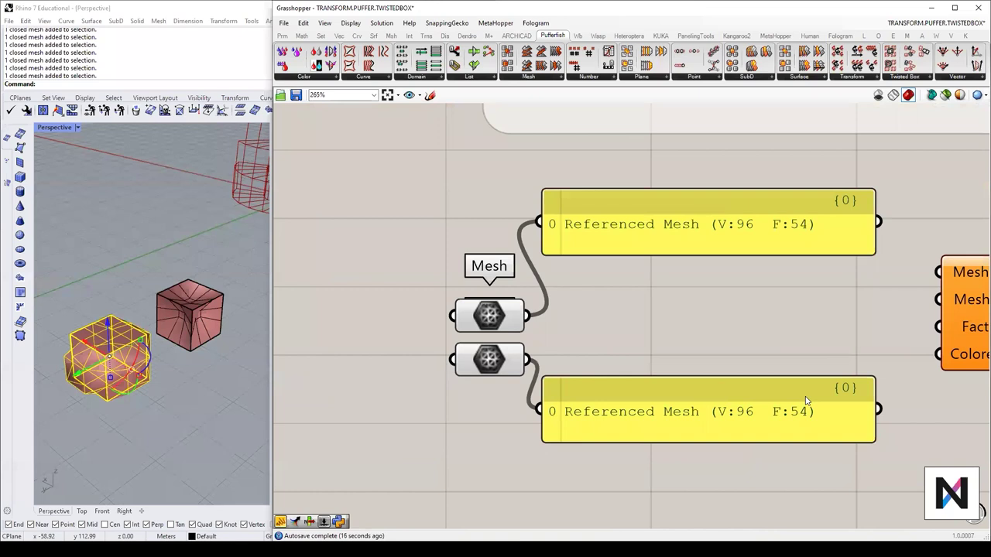
{"action": "right_click_drag", "start_coordinate": [818, 379], "coordinate": [662, 364]}
{"action": "left_click_drag", "start_coordinate": [825, 319], "coordinate": [836, 305]}
{"action": "right_click_drag", "start_coordinate": [580, 342], "coordinate": [720, 315]}
Step: Start a new mesh box in Rhino with its XCount set to 2
{"action": "left_click", "coordinate": [193, 419]}
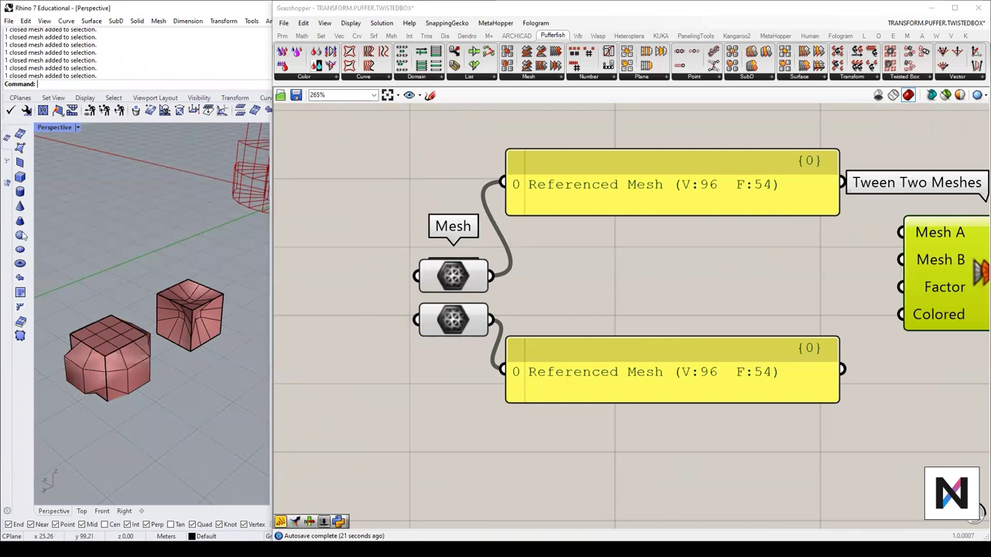
{"action": "left_click", "coordinate": [21, 178]}
{"action": "left_click", "coordinate": [173, 85]}
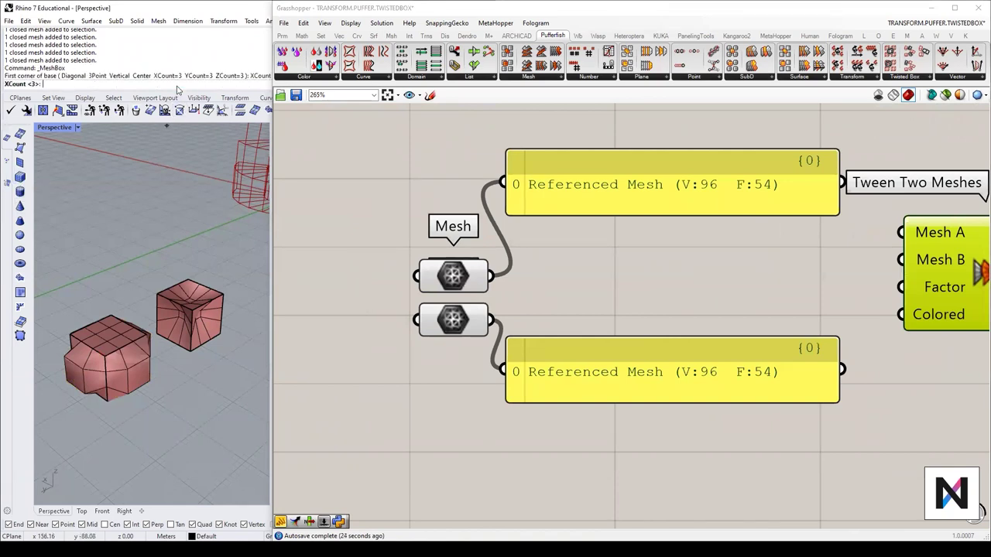
{"action": "type", "text": "2"}
{"action": "key", "text": "Return"}
{"action": "scroll", "coordinate": [187, 226], "scroll_direction": "down", "scroll_amount": 2}
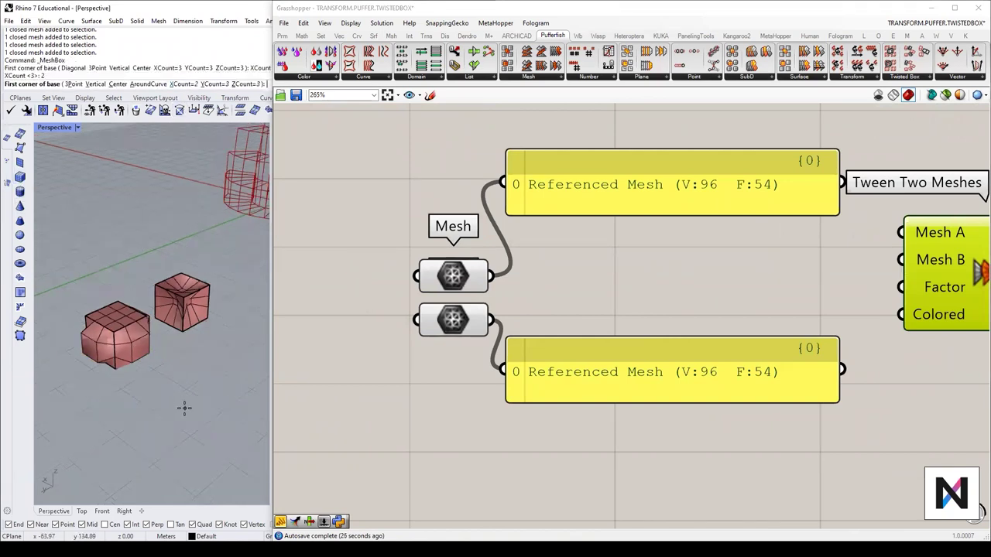
{"action": "left_click", "coordinate": [149, 410]}
{"action": "type", "text": "10"}
{"action": "key", "text": "Return"}
{"action": "type", "text": "10"}
{"action": "key", "text": "Return"}
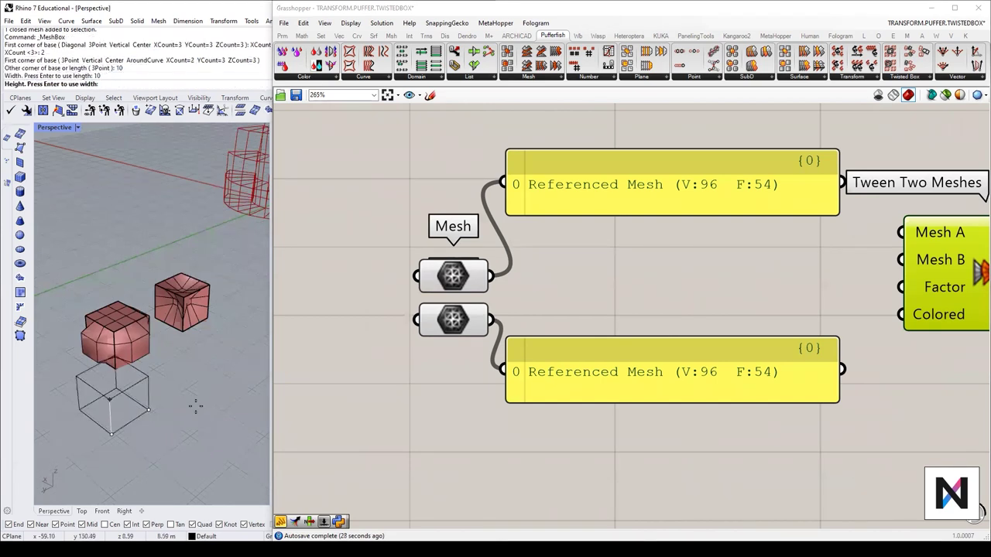
{"action": "type", "text": "1"}
{"action": "key", "text": "Return"}
{"action": "scroll", "coordinate": [126, 411], "scroll_direction": "up", "scroll_amount": 2}
{"action": "key", "text": "ctrl+z"}
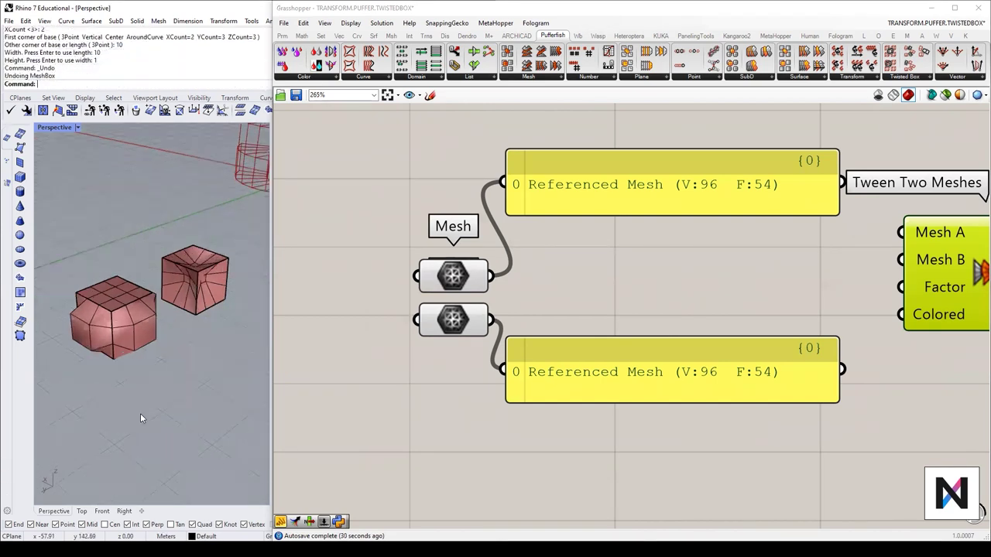
Step: Create a mesh box 10 long, 10 wide and 10 high near the two deformed meshes
{"action": "key", "text": "Return"}
{"action": "left_click", "coordinate": [141, 399]}
{"action": "type", "text": "10"}
{"action": "key", "text": "Return"}
{"action": "type", "text": "10"}
{"action": "key", "text": "Return"}
{"action": "type", "text": "10"}
{"action": "key", "text": "Return"}
Step: Move the new mesh box along one axis so it stands clear beside the two deformed meshes
{"action": "left_click", "coordinate": [77, 361]}
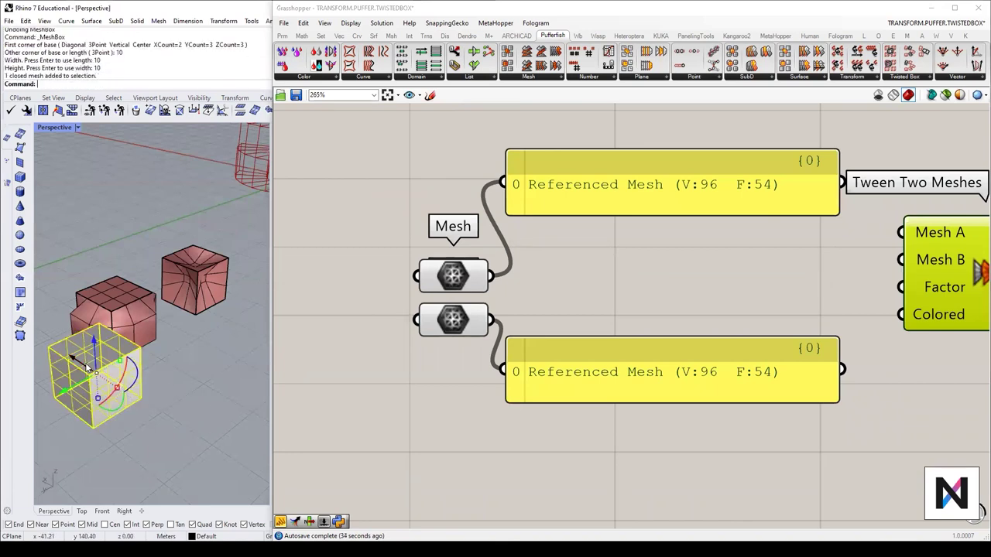
{"action": "right_click_drag", "start_coordinate": [77, 362], "coordinate": [93, 418]}
{"action": "left_click_drag", "start_coordinate": [71, 416], "coordinate": [199, 348]}
{"action": "left_click", "coordinate": [172, 360]}
{"action": "scroll", "coordinate": [124, 352], "scroll_direction": "down", "scroll_amount": 8}
{"action": "scroll", "coordinate": [175, 348], "scroll_direction": "up", "scroll_amount": 4}
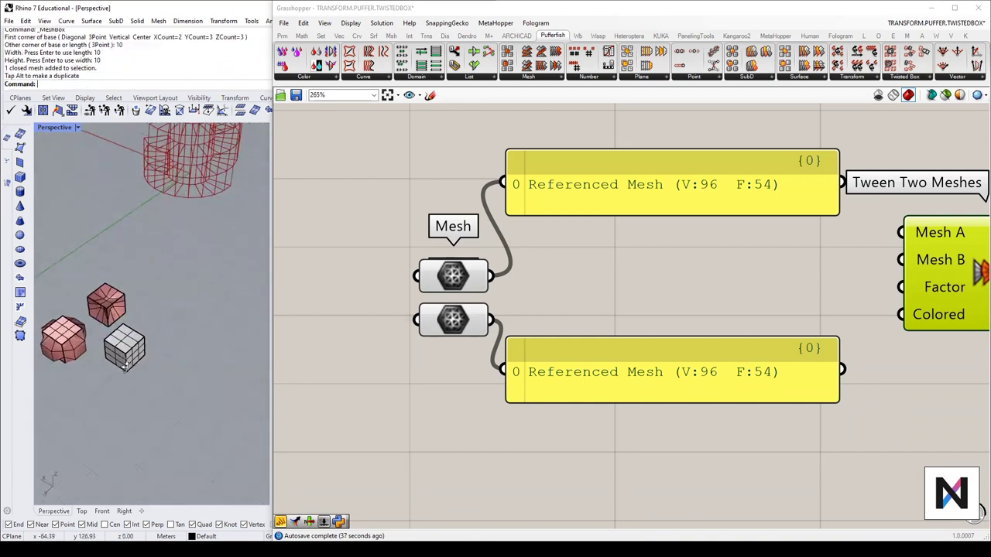
Step: Add a third Mesh parameter below the other two and reference the new mesh box in it
{"action": "left_click", "coordinate": [471, 492]}
{"action": "double_click", "coordinate": [470, 492]}
{"action": "type", "text": "mesh"}
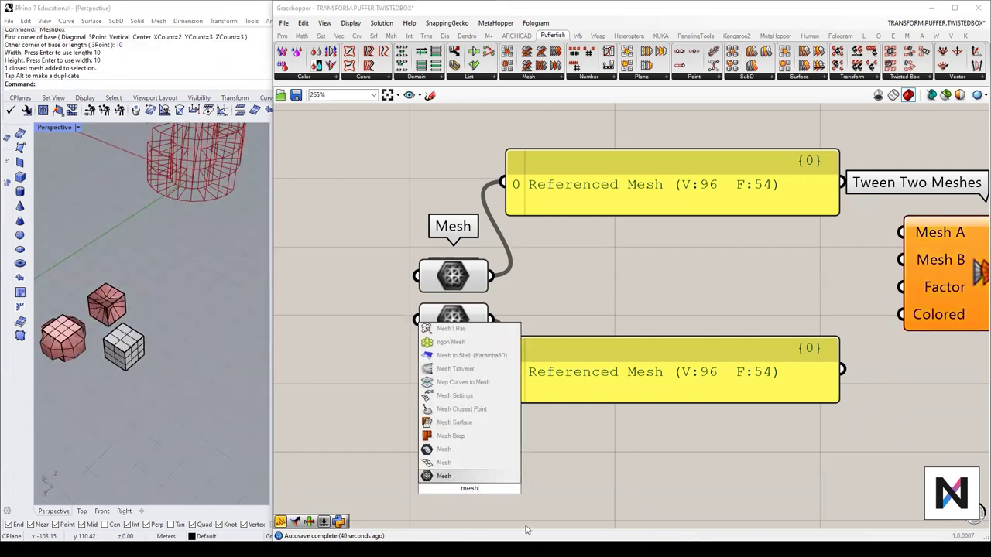
{"action": "left_click", "coordinate": [472, 477]}
{"action": "left_click", "coordinate": [130, 346]}
{"action": "left_click", "coordinate": [457, 489]}
{"action": "right_click", "coordinate": [457, 489]}
{"action": "left_click", "coordinate": [554, 461]}
Step: Copy the lower panel next to the third Mesh parameter and connect that parameter to it
{"action": "right_click_drag", "start_coordinate": [590, 480], "coordinate": [589, 432]}
{"action": "left_click_drag", "start_coordinate": [573, 340], "coordinate": [647, 434]}
{"action": "key", "text": "alt"}
{"action": "left_click_drag", "start_coordinate": [507, 442], "coordinate": [577, 418]}
{"action": "left_click_drag", "start_coordinate": [670, 416], "coordinate": [621, 439]}
{"action": "left_click_drag", "start_coordinate": [468, 439], "coordinate": [445, 440]}
Step: Check the new mesh box's vertex and face counts against the others and align its Mesh parameter with the panel
{"action": "scroll", "coordinate": [745, 464], "scroll_direction": "up", "scroll_amount": 5}
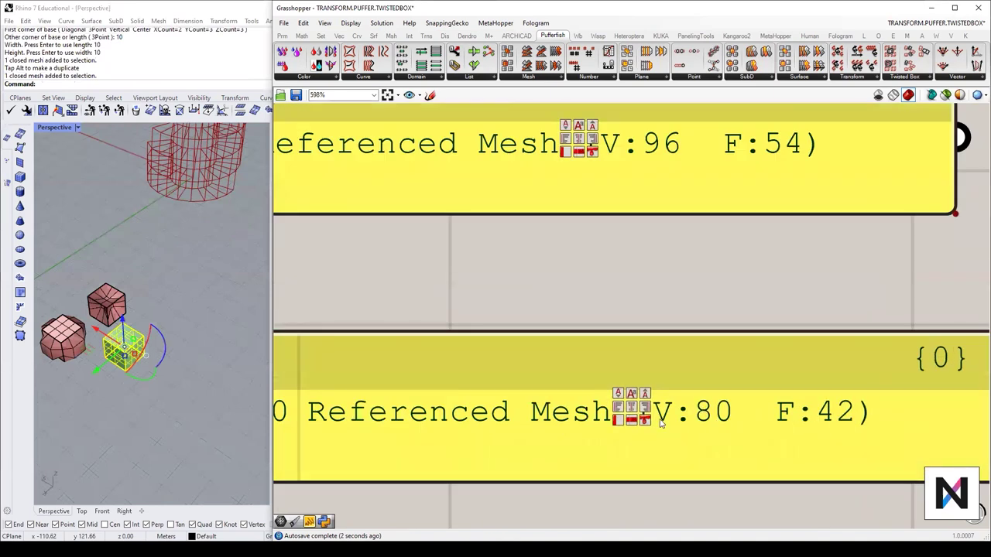
{"action": "left_click_drag", "start_coordinate": [647, 391], "coordinate": [628, 391]}
{"action": "scroll", "coordinate": [763, 403], "scroll_direction": "down", "scroll_amount": 5}
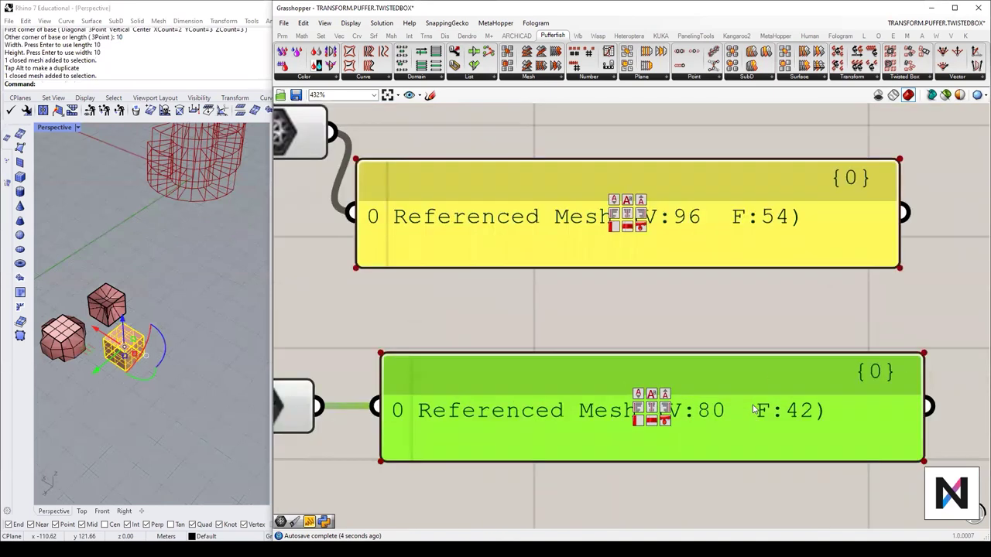
{"action": "left_click", "coordinate": [492, 457]}
{"action": "left_click_drag", "start_coordinate": [492, 410], "coordinate": [494, 410]}
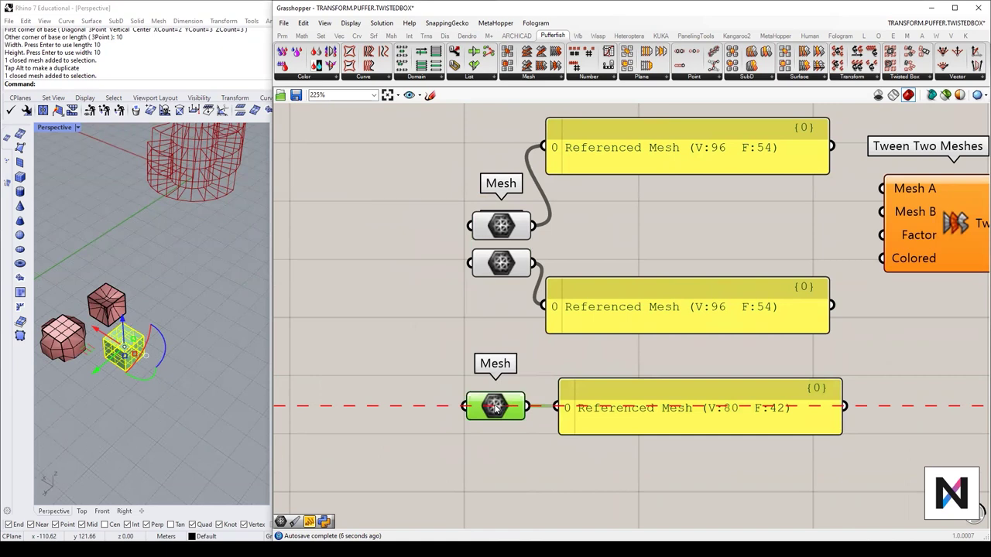
Step: Set the first and third Mesh parameters together, apart from the second one, to compare mismatched meshes
{"action": "left_click", "coordinate": [501, 263]}
{"action": "left_click", "coordinate": [501, 225]}
{"action": "left_click", "coordinate": [483, 324]}
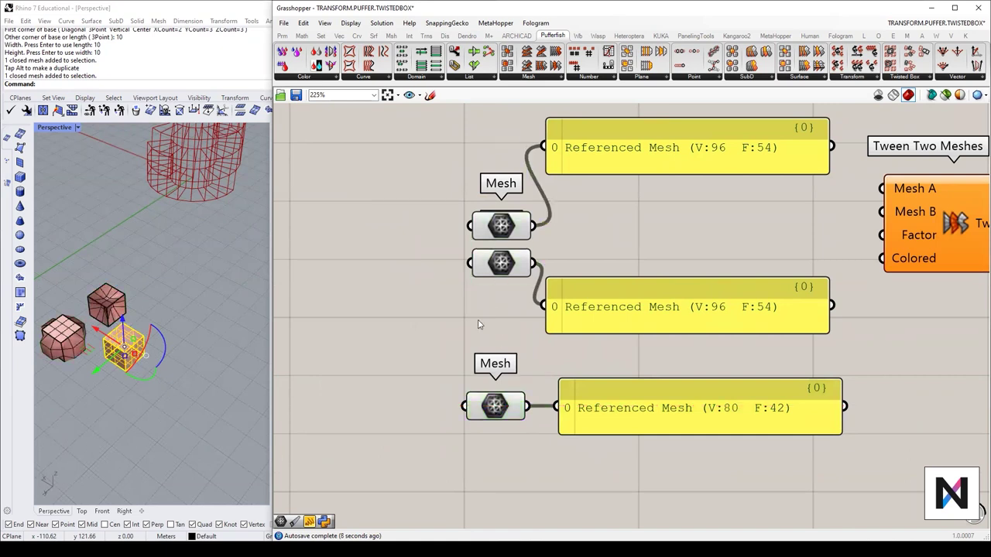
{"action": "left_click_drag", "start_coordinate": [497, 411], "coordinate": [350, 288]}
{"action": "left_click", "coordinate": [501, 226]}
{"action": "left_click_drag", "start_coordinate": [512, 230], "coordinate": [358, 240]}
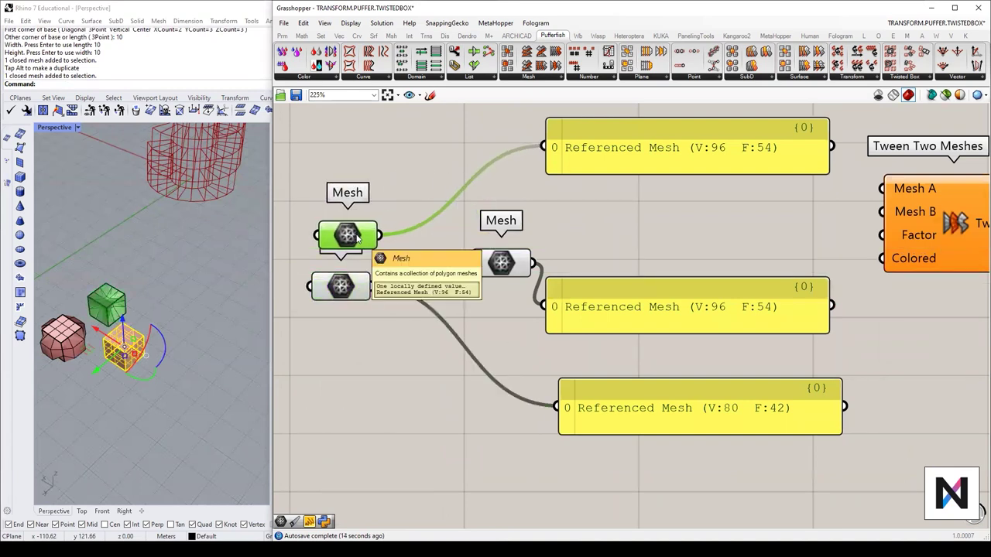
Step: Align the new mesh box's panel below the other two and place Tween Two Meshes closer to the panels
{"action": "left_click_drag", "start_coordinate": [657, 418], "coordinate": [644, 204]}
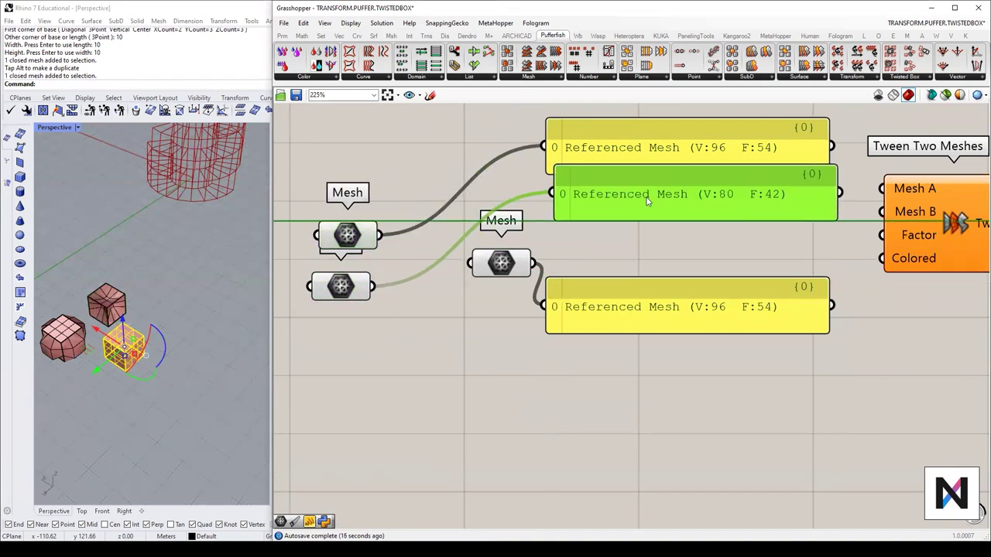
{"action": "key", "text": "ctrl+z"}
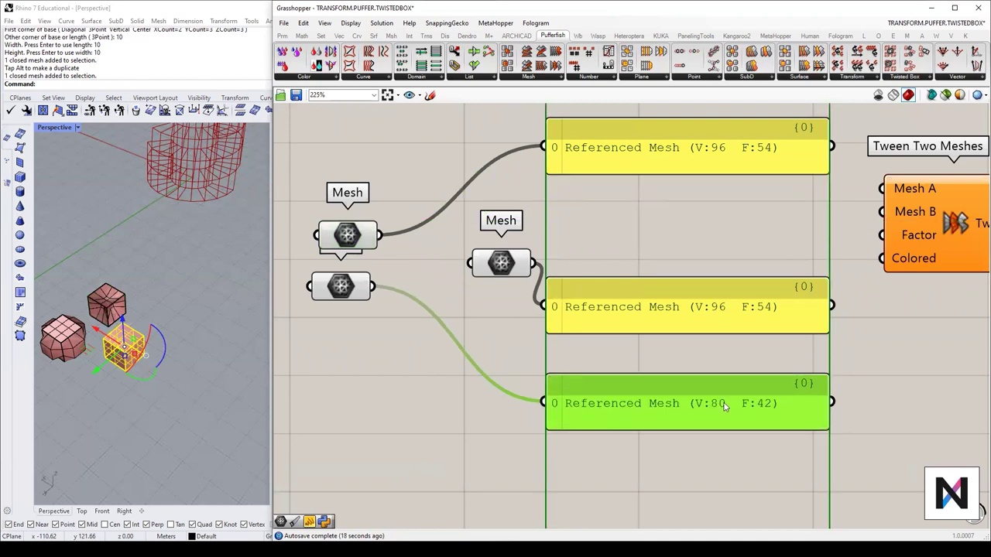
{"action": "scroll", "coordinate": [608, 247], "scroll_direction": "down", "scroll_amount": 2}
{"action": "left_click_drag", "start_coordinate": [769, 236], "coordinate": [772, 256]}
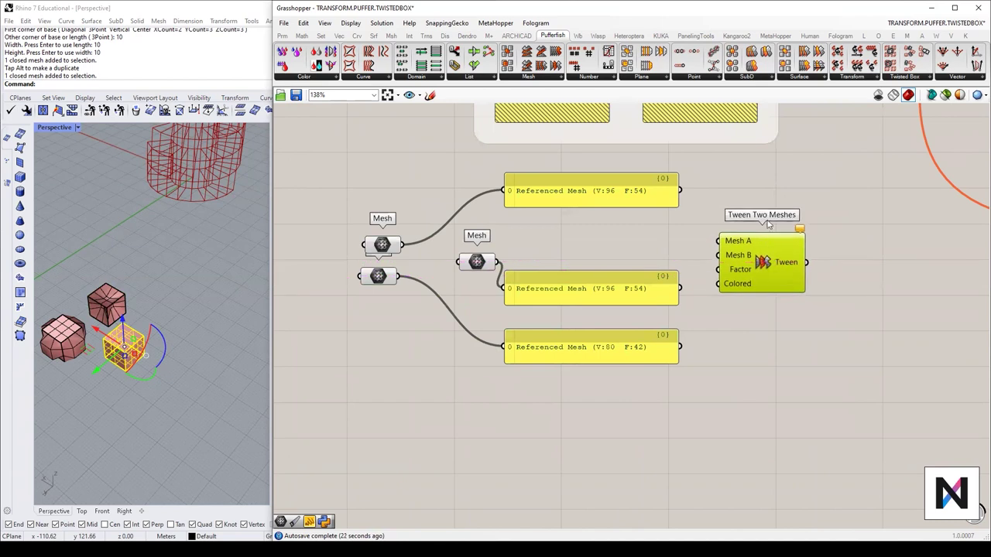
{"action": "left_click", "coordinate": [641, 392]}
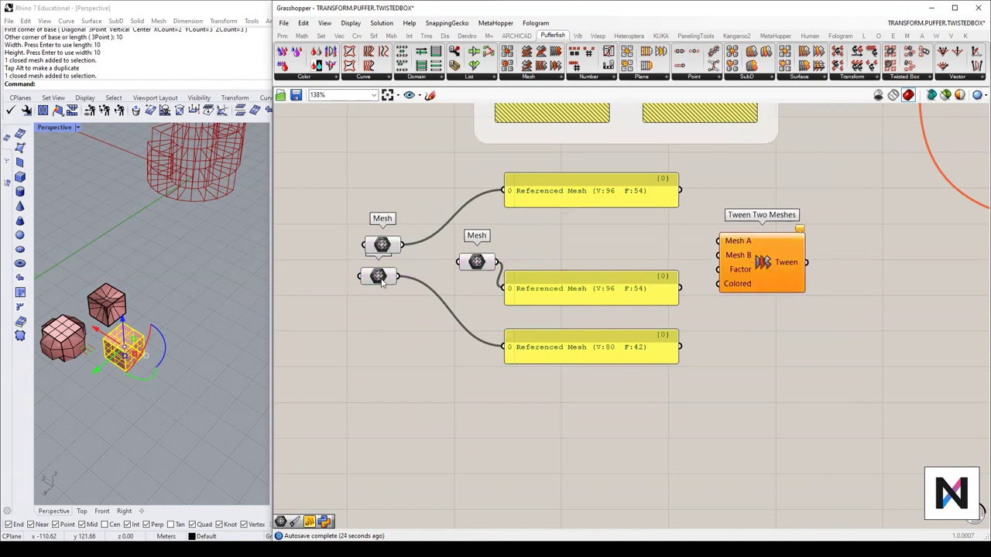
Step: Stack the two matching Mesh parameters beside their panels, place the third one below, and reposition Tween Two Meshes
{"action": "left_click_drag", "start_coordinate": [380, 281], "coordinate": [369, 360]}
{"action": "left_click_drag", "start_coordinate": [478, 267], "coordinate": [420, 318]}
{"action": "left_click_drag", "start_coordinate": [383, 248], "coordinate": [455, 208]}
{"action": "left_click_drag", "start_coordinate": [416, 314], "coordinate": [452, 248]}
{"action": "left_click", "coordinate": [605, 248]}
{"action": "left_click_drag", "start_coordinate": [783, 270], "coordinate": [796, 250]}
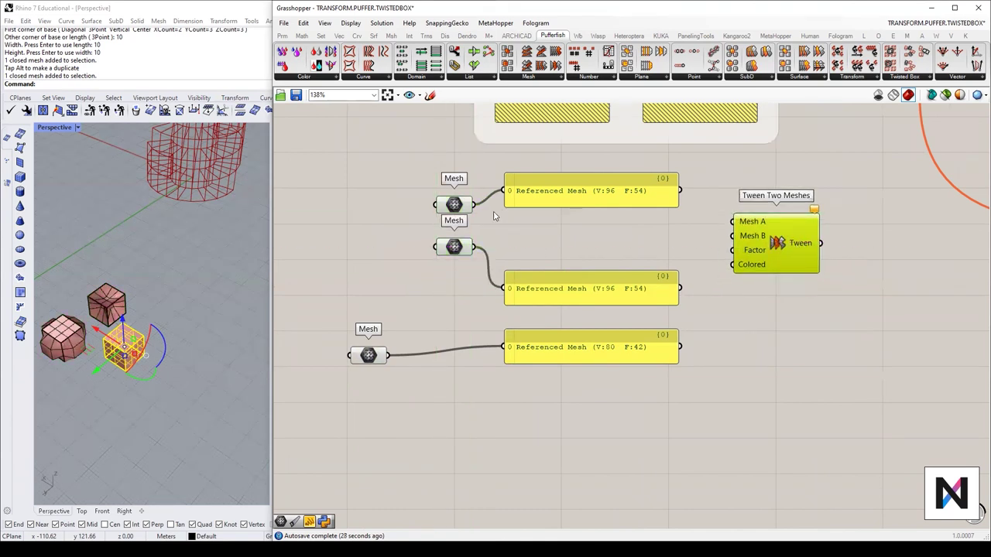
Step: Connect the first Mesh parameter to Mesh A and the second to Mesh B of Tween Two Meshes
{"action": "left_click_drag", "start_coordinate": [475, 204], "coordinate": [733, 222]}
{"action": "left_click_drag", "start_coordinate": [477, 249], "coordinate": [733, 236]}
{"action": "left_click_drag", "start_coordinate": [774, 259], "coordinate": [790, 257]}
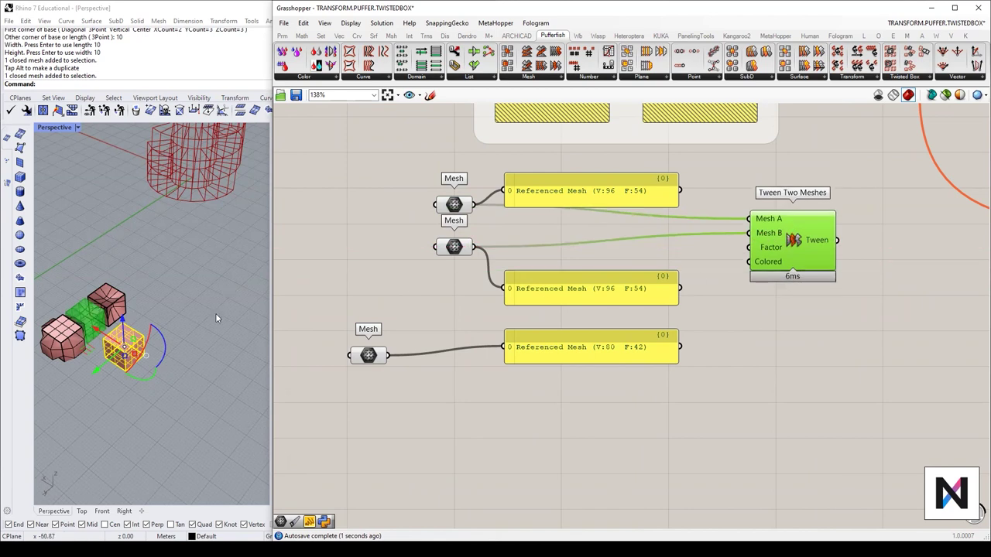
Step: Widen the Rhino viewport beside the Grasshopper canvas to inspect the tweened mesh between its two source meshes
{"action": "scroll", "coordinate": [209, 313], "scroll_direction": "up", "scroll_amount": 10}
{"action": "right_click_drag", "start_coordinate": [176, 287], "coordinate": [141, 236]}
{"action": "scroll", "coordinate": [201, 305], "scroll_direction": "down", "scroll_amount": 4}
{"action": "scroll", "coordinate": [282, 241], "scroll_direction": "down", "scroll_amount": 1}
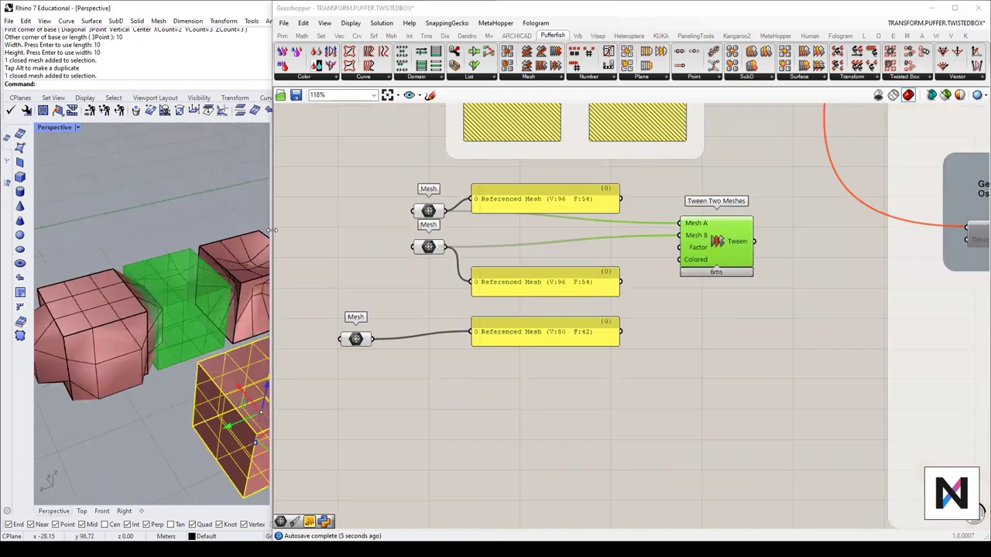
{"action": "left_click_drag", "start_coordinate": [274, 230], "coordinate": [533, 246]}
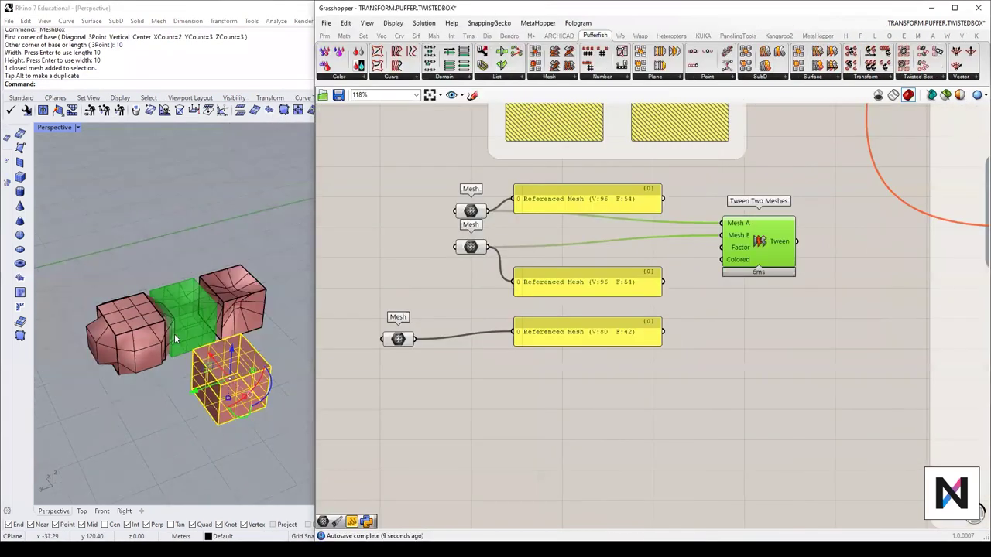
Step: Move the bulging mesh farther from the tweened mesh and shift the new mesh box away from the others
{"action": "left_click", "coordinate": [144, 344]}
{"action": "mouse_move", "coordinate": [91, 349]}
{"action": "left_mouse_down"}
{"action": "mouse_move", "coordinate": [26, 366]}
{"action": "mouse_move", "coordinate": [139, 339]}
{"action": "mouse_move", "coordinate": [83, 359]}
{"action": "left_mouse_up"}
{"action": "scroll", "coordinate": [140, 340], "scroll_direction": "down", "scroll_amount": 10}
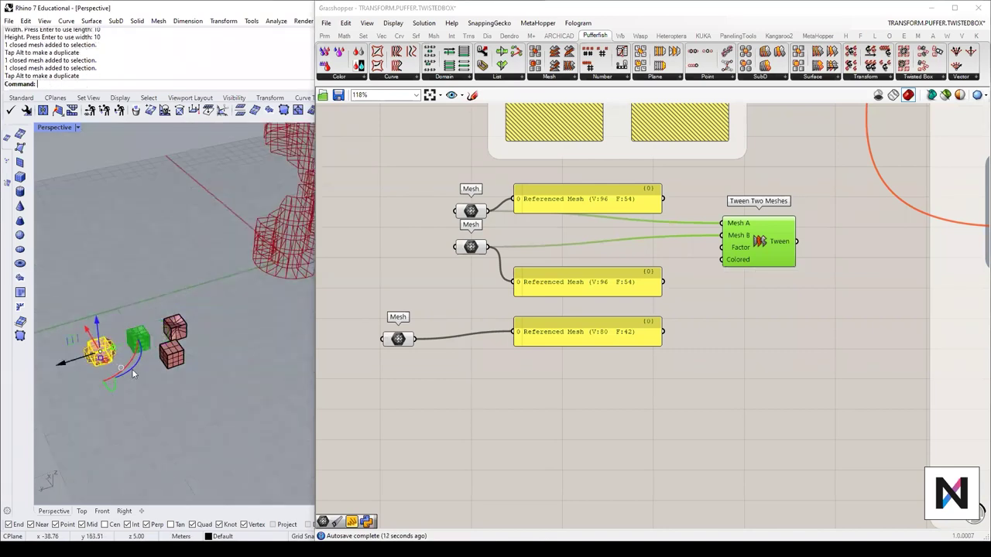
{"action": "left_click", "coordinate": [178, 363]}
{"action": "right_click_drag", "start_coordinate": [214, 391], "coordinate": [230, 412]}
{"action": "left_click_drag", "start_coordinate": [174, 349], "coordinate": [192, 361]}
{"action": "scroll", "coordinate": [192, 361], "scroll_direction": "up", "scroll_amount": 5}
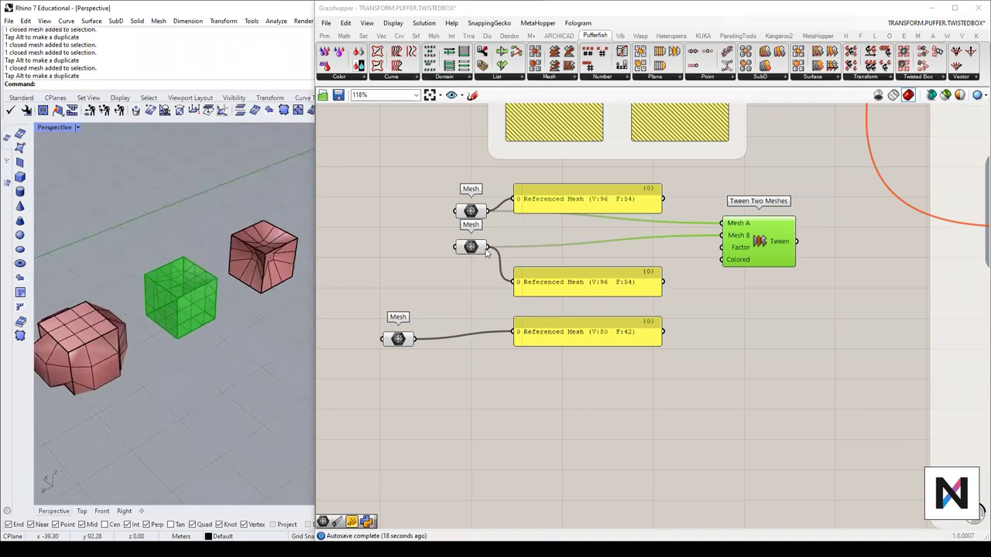
Step: Place the second Mesh parameter directly beneath the first and highlight which source meshes feed Mesh A and Mesh B
{"action": "left_click", "coordinate": [471, 211]}
{"action": "left_click", "coordinate": [471, 246]}
{"action": "scroll", "coordinate": [739, 238], "scroll_direction": "up", "scroll_amount": 5}
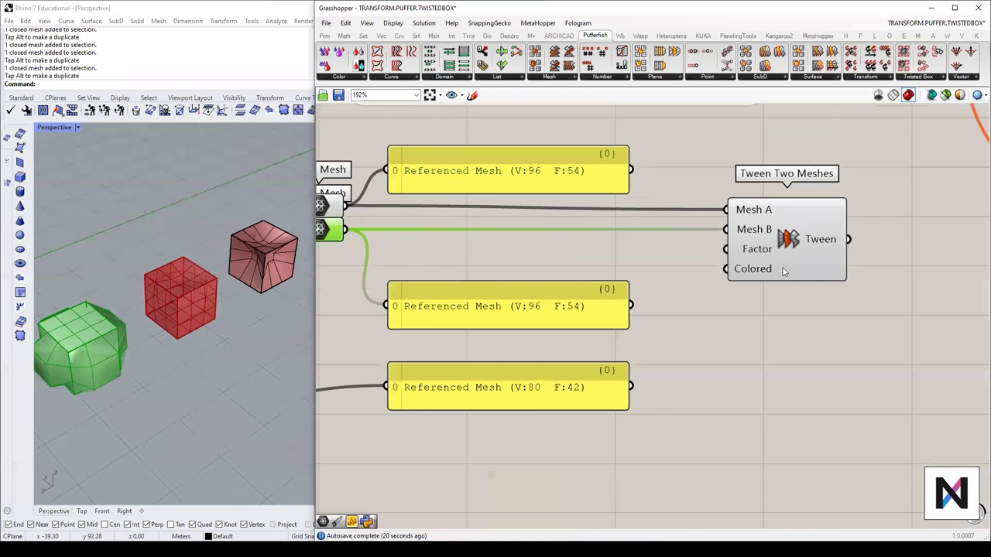
{"action": "mouse_move", "coordinate": [740, 238]}
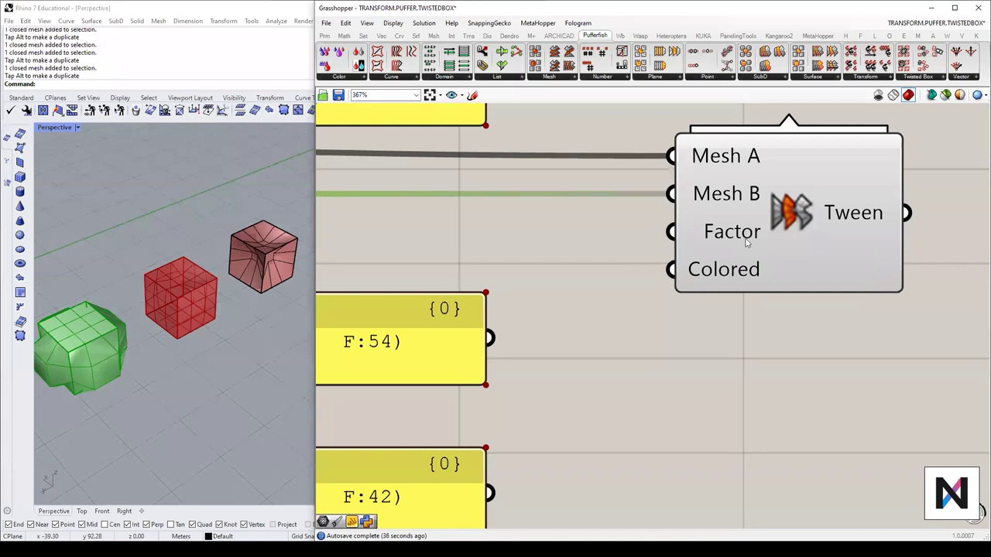
{"action": "scroll", "coordinate": [717, 293], "scroll_direction": "down", "scroll_amount": 2}
{"action": "right_click_drag", "start_coordinate": [717, 293], "coordinate": [961, 296]}
{"action": "left_click", "coordinate": [441, 208]}
{"action": "right_click_drag", "start_coordinate": [262, 242], "coordinate": [265, 250]}
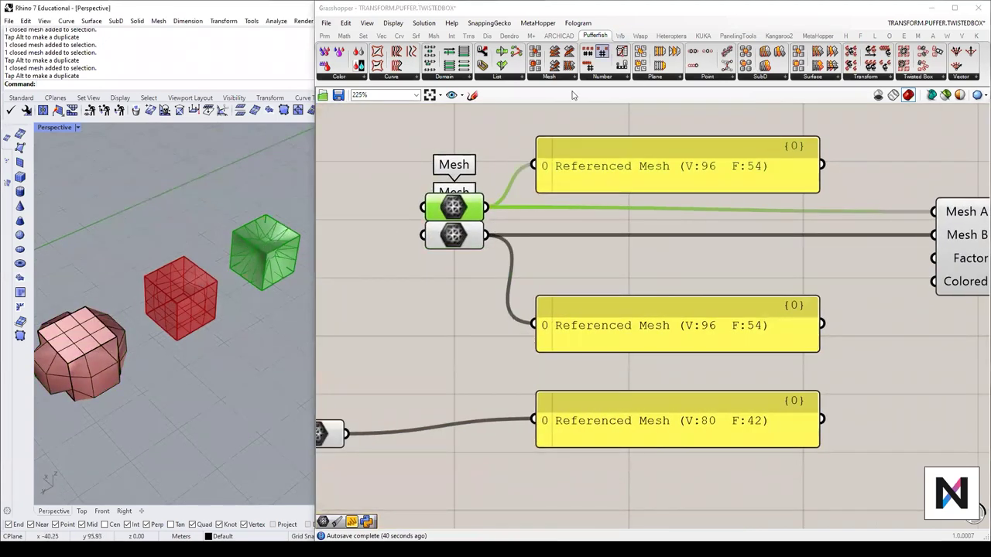
{"action": "left_click_drag", "start_coordinate": [268, 221], "coordinate": [218, 197]}
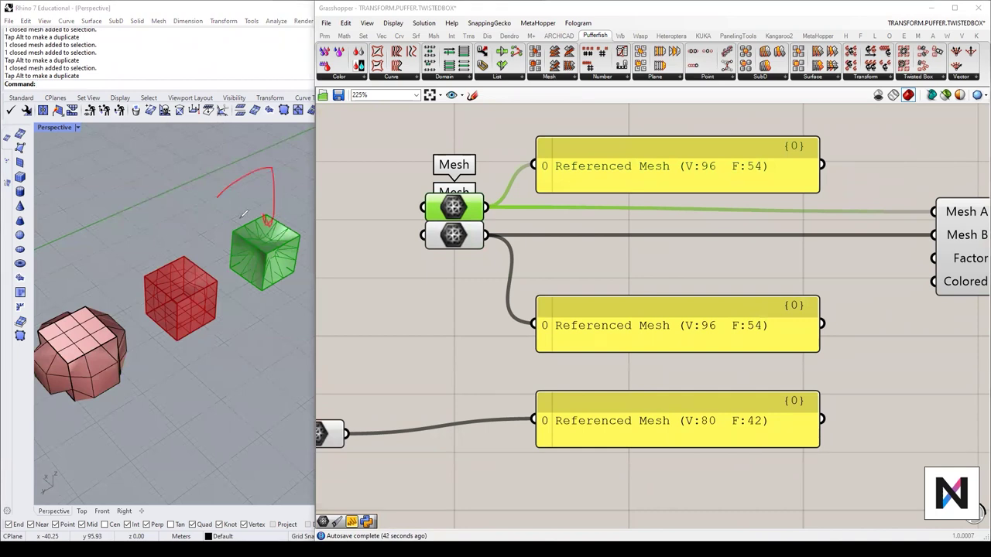
{"action": "mouse_move", "coordinate": [73, 239]}
{"action": "left_mouse_down"}
{"action": "mouse_move", "coordinate": [76, 296]}
{"action": "mouse_move", "coordinate": [186, 207]}
{"action": "left_mouse_up"}
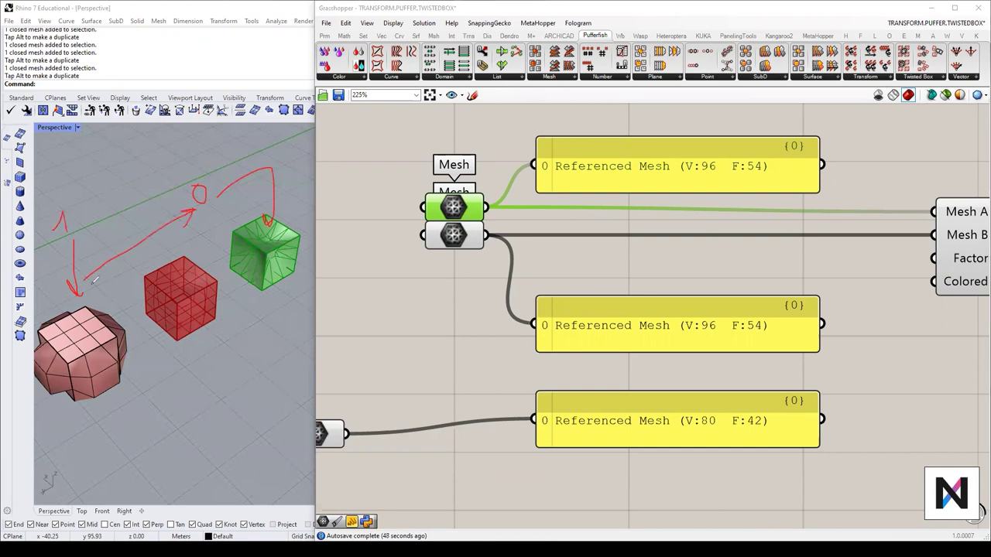
{"action": "mouse_move", "coordinate": [57, 195]}
{"action": "left_mouse_down"}
{"action": "mouse_move", "coordinate": [123, 288]}
{"action": "mouse_move", "coordinate": [135, 151]}
{"action": "mouse_move", "coordinate": [55, 200]}
{"action": "left_mouse_up"}
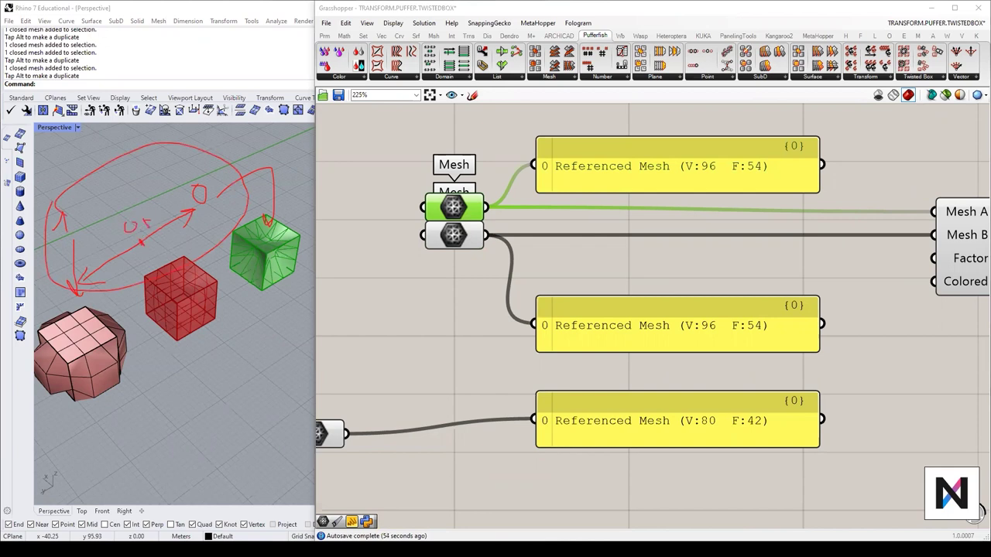
Step: Add a number slider from 0.00 to 1 for the Factor input of Tween Two Meshes and set it to 0.72
{"action": "scroll", "coordinate": [663, 235], "scroll_direction": "down", "scroll_amount": 2}
{"action": "scroll", "coordinate": [918, 258], "scroll_direction": "up", "scroll_amount": 2}
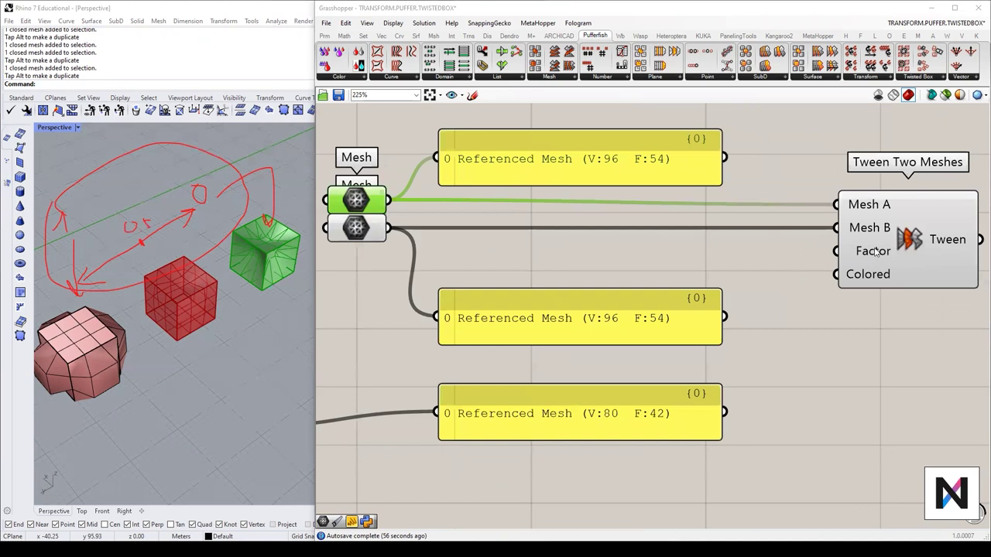
{"action": "mouse_move", "coordinate": [876, 254]}
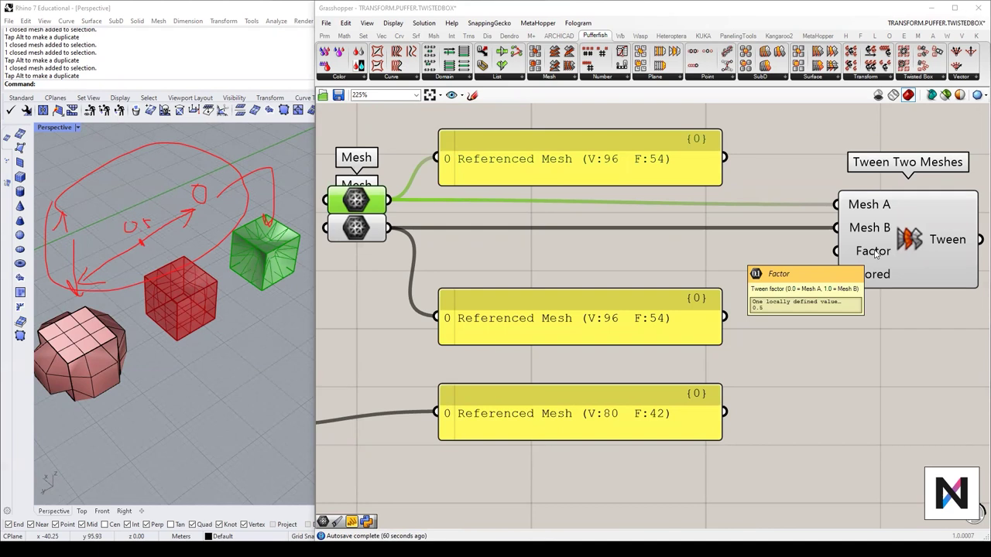
{"action": "double_click", "coordinate": [631, 274]}
{"action": "type", "text": "0"}
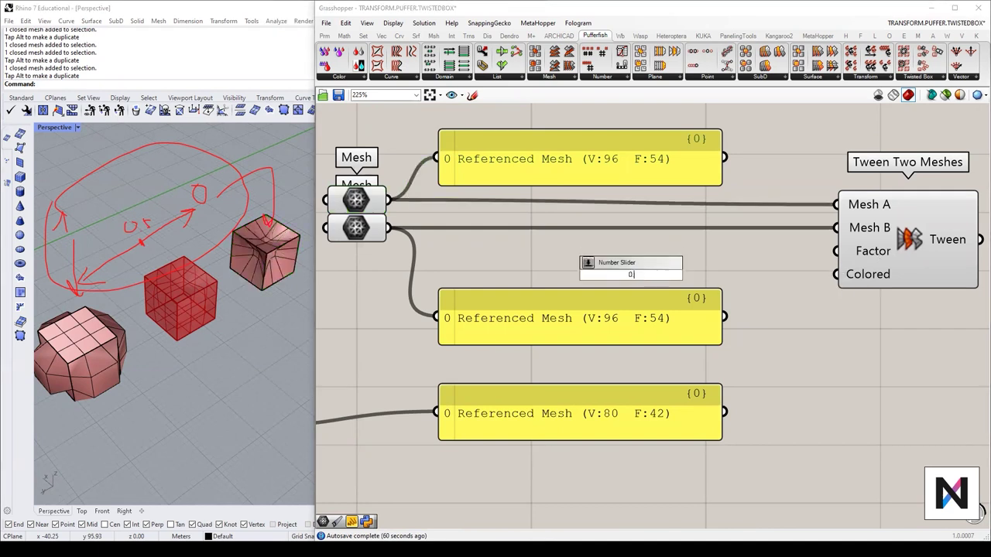
{"action": "type", "text": ".00..1"}
{"action": "key", "text": "Return"}
{"action": "mouse_move", "coordinate": [751, 275]}
{"action": "left_mouse_down"}
{"action": "mouse_move", "coordinate": [835, 251]}
{"action": "mouse_move", "coordinate": [725, 269]}
{"action": "mouse_move", "coordinate": [737, 247]}
{"action": "left_mouse_up"}
{"action": "left_click_drag", "start_coordinate": [633, 252], "coordinate": [717, 253]}
Step: Pull a single side face of the bulging mesh outward into a long protrusion
{"action": "scroll", "coordinate": [198, 338], "scroll_direction": "down", "scroll_amount": 3}
{"action": "scroll", "coordinate": [58, 393], "scroll_direction": "up", "scroll_amount": 3}
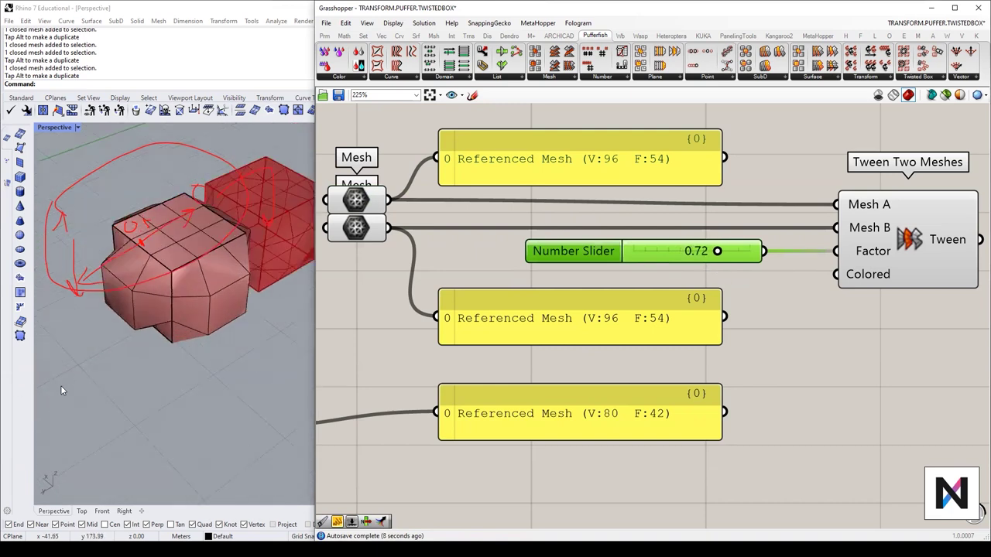
{"action": "left_click", "coordinate": [124, 298], "text": "ctrl+shift"}
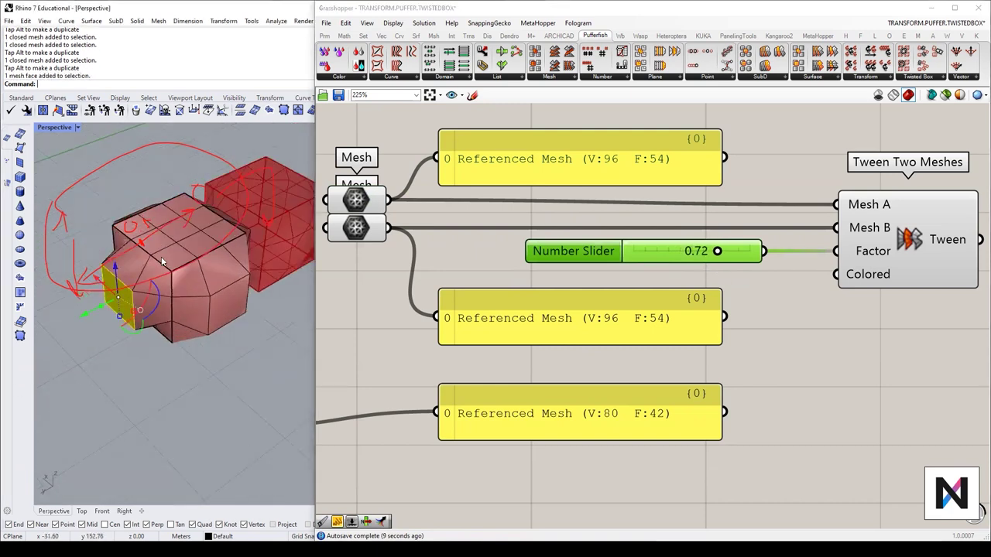
{"action": "left_click", "coordinate": [222, 379]}
{"action": "left_click", "coordinate": [227, 310], "text": "ctrl+shift"}
{"action": "scroll", "coordinate": [124, 336], "scroll_direction": "down", "scroll_amount": 4}
{"action": "left_click_drag", "start_coordinate": [153, 301], "coordinate": [200, 351]}
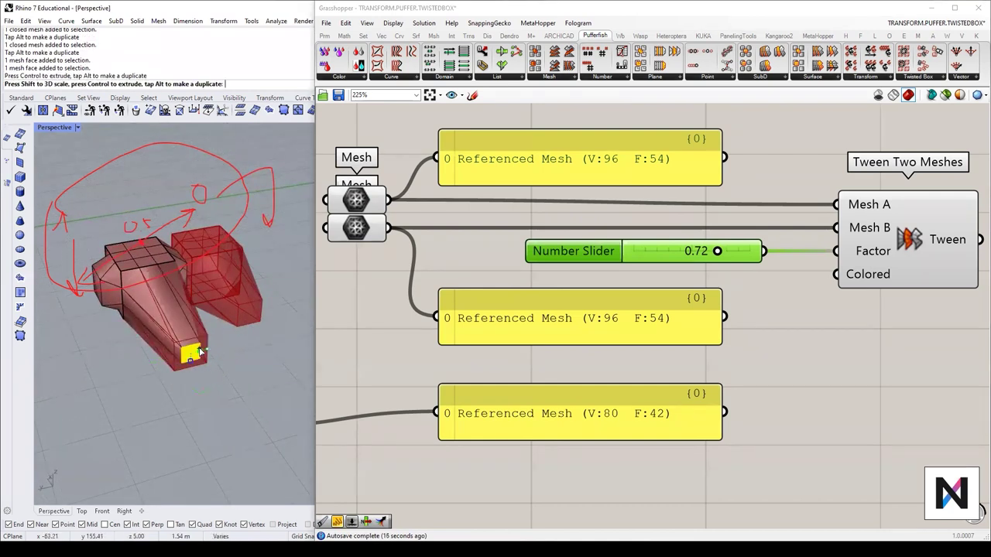
Step: Scale and rotate the pulled end face of the bulging mesh
{"action": "left_click_drag", "start_coordinate": [200, 351], "coordinate": [199, 352]}
{"action": "right_click_drag", "start_coordinate": [225, 383], "coordinate": [199, 334]}
{"action": "left_click_drag", "start_coordinate": [197, 338], "coordinate": [198, 298]}
{"action": "left_click", "coordinate": [206, 350]}
{"action": "right_click_drag", "start_coordinate": [206, 352], "coordinate": [254, 299]}
{"action": "scroll", "coordinate": [125, 340], "scroll_direction": "down", "scroll_amount": 5}
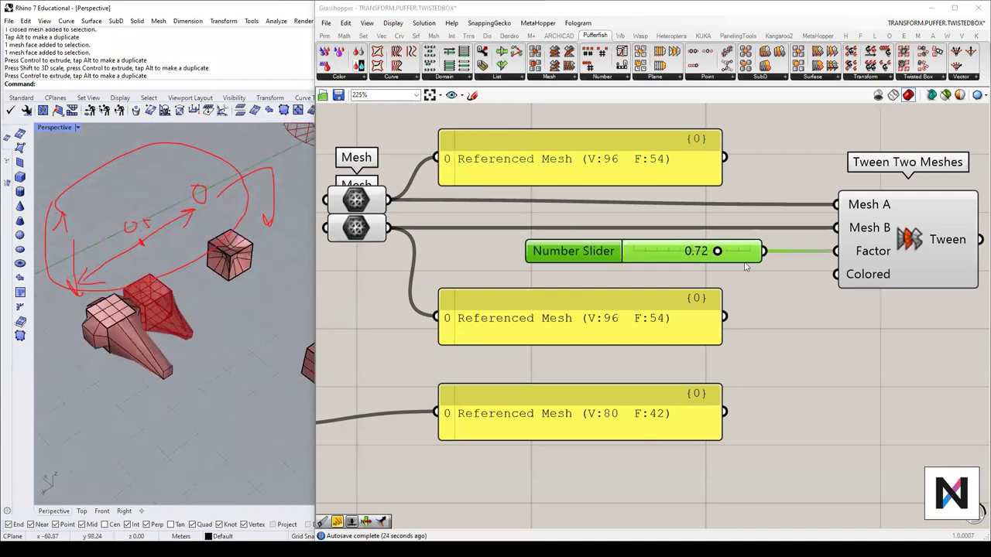
Step: Set the Factor slider to 0.38 and inspect the tweened mesh against the protruding one
{"action": "left_click_drag", "start_coordinate": [719, 251], "coordinate": [679, 268]}
{"action": "right_click_drag", "start_coordinate": [195, 364], "coordinate": [193, 329]}
{"action": "scroll", "coordinate": [197, 337], "scroll_direction": "up", "scroll_amount": 2}
{"action": "scroll", "coordinate": [149, 353], "scroll_direction": "up", "scroll_amount": 4}
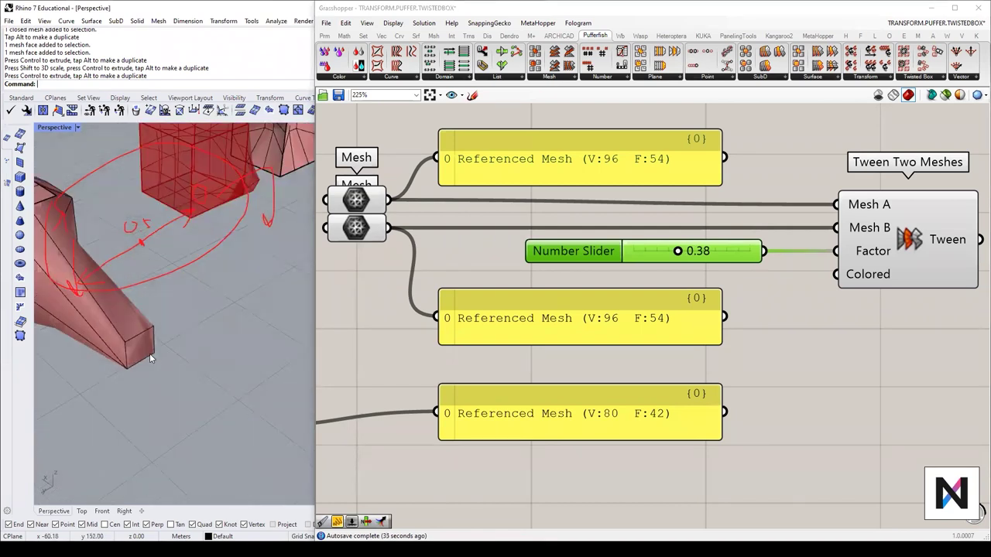
{"action": "scroll", "coordinate": [176, 362], "scroll_direction": "down", "scroll_amount": 2}
Step: Undo the last rotation and scaling of the protrusion's end face
{"action": "key", "text": "ctrl+z"}
{"action": "key", "text": "ctrl+z"}
{"action": "scroll", "coordinate": [179, 361], "scroll_direction": "down", "scroll_amount": 3}
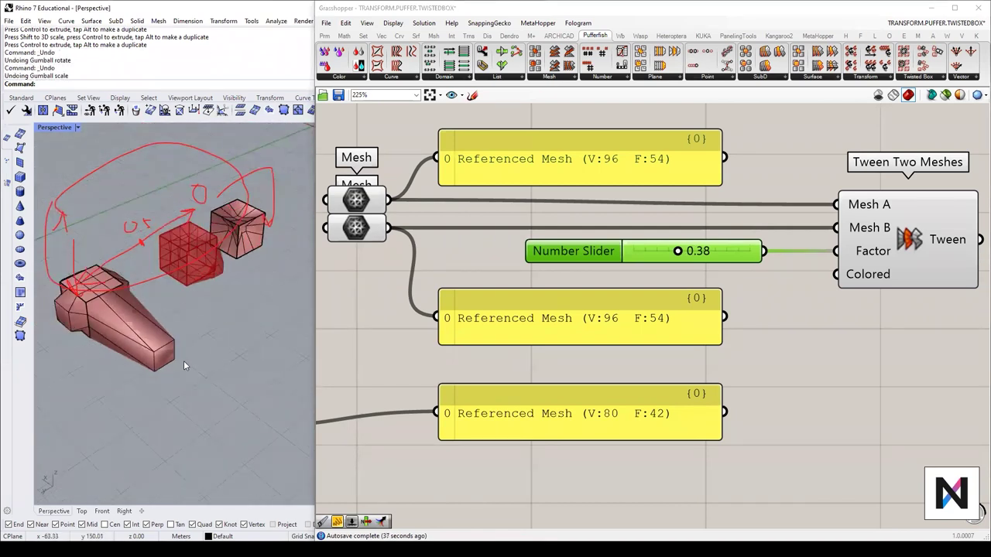
Step: Shorten the bulging mesh's protrusion, scale its end face uniformly, and set the Factor slider to 0.42
{"action": "left_click", "coordinate": [169, 356], "text": "ctrl+shift"}
{"action": "right_click_drag", "start_coordinate": [158, 352], "coordinate": [141, 326]}
{"action": "scroll", "coordinate": [140, 327], "scroll_direction": "up", "scroll_amount": 2}
{"action": "left_click_drag", "start_coordinate": [162, 348], "coordinate": [164, 354], "text": "shift"}
{"action": "left_click", "coordinate": [184, 364]}
{"action": "scroll", "coordinate": [184, 364], "scroll_direction": "down", "scroll_amount": 3}
{"action": "right_click_drag", "start_coordinate": [184, 364], "coordinate": [245, 321]}
{"action": "mouse_move", "coordinate": [677, 251]}
{"action": "left_mouse_down"}
{"action": "mouse_move", "coordinate": [637, 257]}
{"action": "mouse_move", "coordinate": [744, 260]}
{"action": "mouse_move", "coordinate": [637, 262]}
{"action": "mouse_move", "coordinate": [769, 261]}
{"action": "mouse_move", "coordinate": [637, 255]}
{"action": "mouse_move", "coordinate": [736, 261]}
{"action": "mouse_move", "coordinate": [642, 265]}
{"action": "mouse_move", "coordinate": [684, 267]}
{"action": "left_mouse_up"}
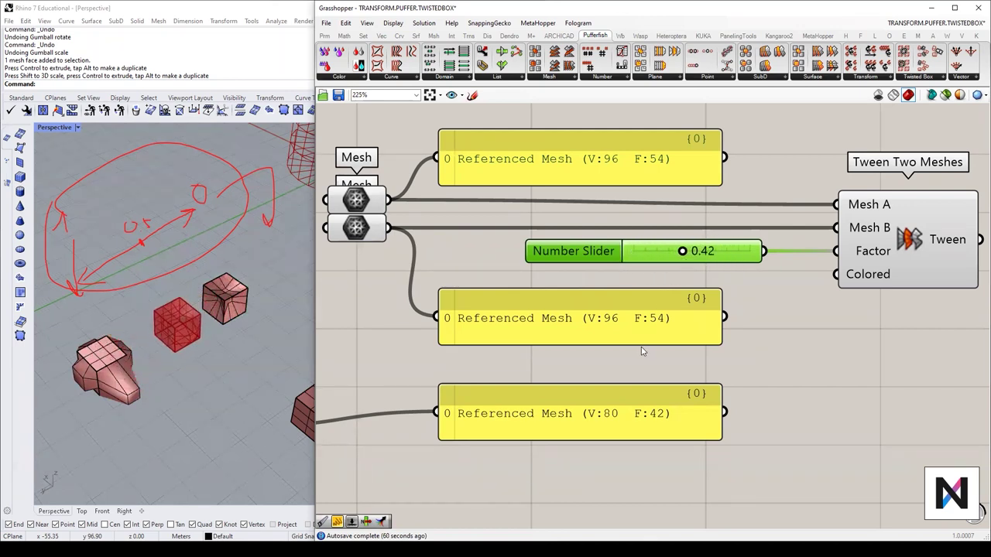
Step: Review the main definition around Polysurface Boolean Twisted Boxes and read its Trimmed output
{"action": "scroll", "coordinate": [626, 414], "scroll_direction": "down", "scroll_amount": 8}
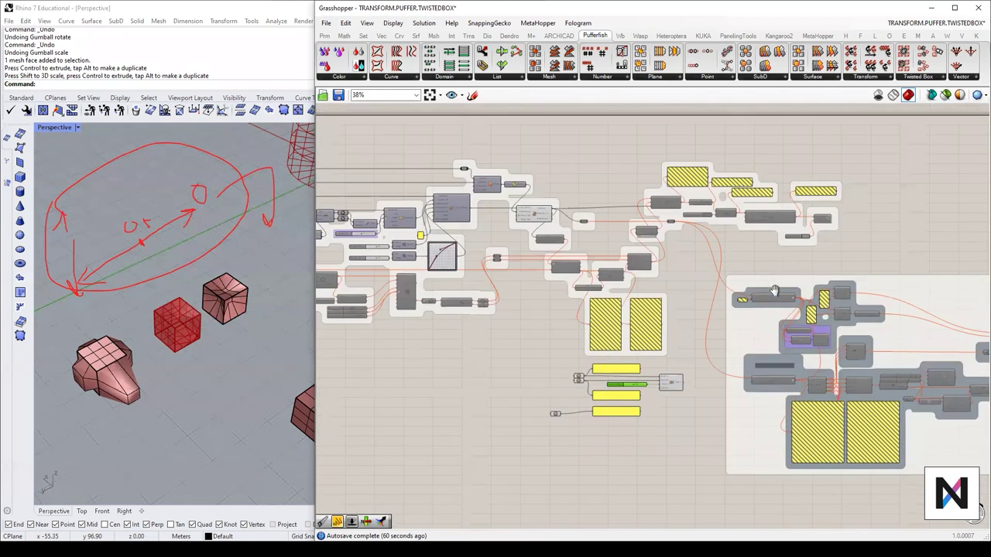
{"action": "scroll", "coordinate": [585, 286], "scroll_direction": "up", "scroll_amount": 2}
{"action": "right_click_drag", "start_coordinate": [536, 235], "coordinate": [611, 238]}
{"action": "scroll", "coordinate": [611, 239], "scroll_direction": "up", "scroll_amount": 2}
{"action": "scroll", "coordinate": [611, 238], "scroll_direction": "up", "scroll_amount": 3}
{"action": "mouse_move", "coordinate": [546, 199]}
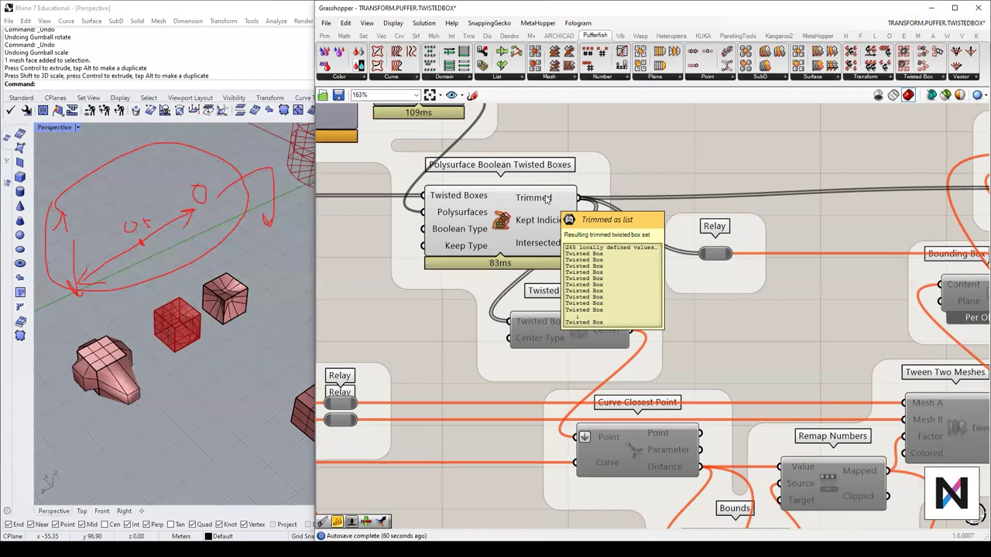
{"action": "scroll", "coordinate": [546, 199], "scroll_direction": "down", "scroll_amount": 4}
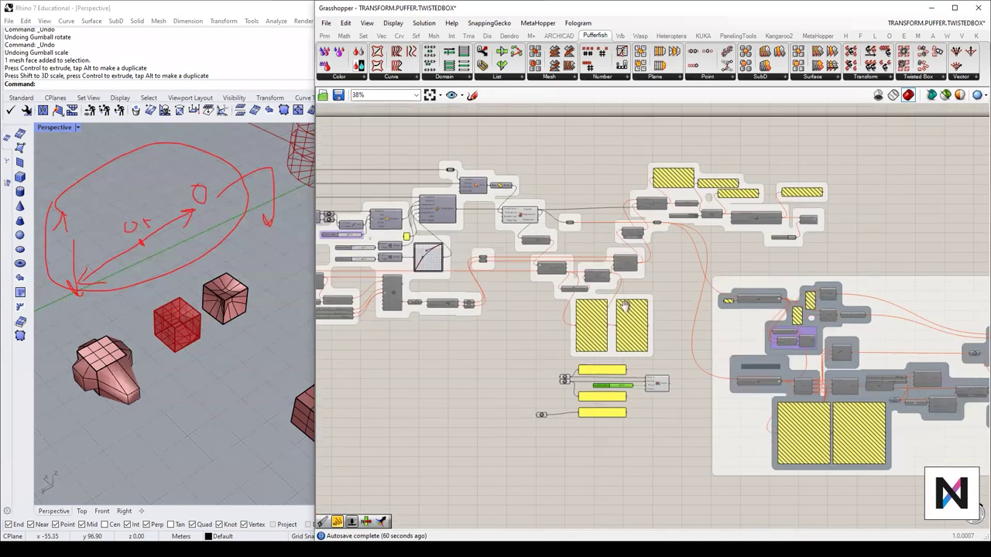
Step: Align the third Mesh parameter directly beneath the other two and level with its own panel
{"action": "scroll", "coordinate": [585, 264], "scroll_direction": "up", "scroll_amount": 2}
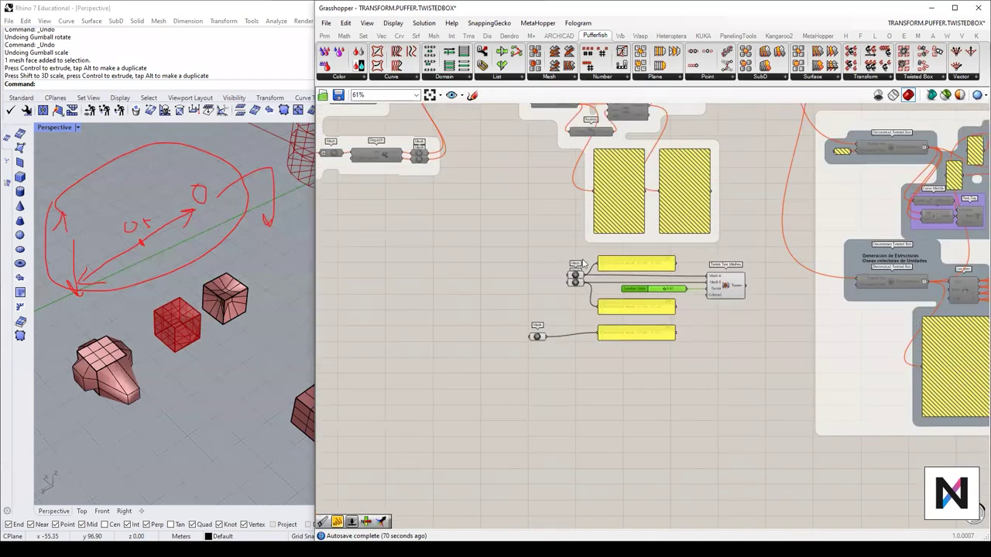
{"action": "right_click_drag", "start_coordinate": [576, 337], "coordinate": [610, 343]}
{"action": "scroll", "coordinate": [610, 343], "scroll_direction": "up", "scroll_amount": 3}
{"action": "left_click_drag", "start_coordinate": [679, 346], "coordinate": [680, 351]}
{"action": "scroll", "coordinate": [583, 348], "scroll_direction": "up", "scroll_amount": 2}
{"action": "left_click_drag", "start_coordinate": [532, 347], "coordinate": [620, 347]}
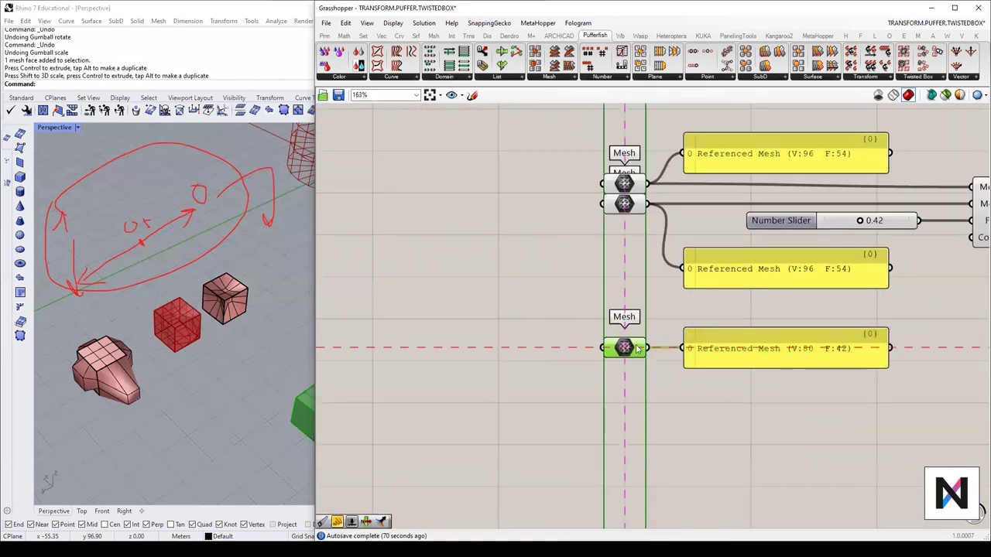
{"action": "scroll", "coordinate": [586, 367], "scroll_direction": "up", "scroll_amount": 1}
Step: Connect the new mesh box's Mesh parameter to Mesh B of Tween Two Meshes, replacing the second mesh
{"action": "left_click_drag", "start_coordinate": [465, 383], "coordinate": [788, 239]}
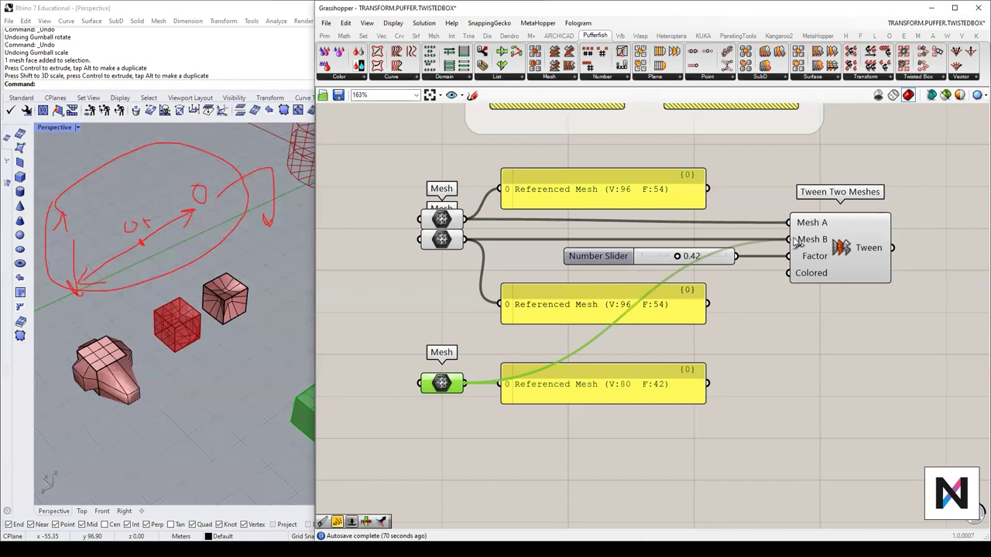
{"action": "scroll", "coordinate": [895, 219], "scroll_direction": "up", "scroll_amount": 5}
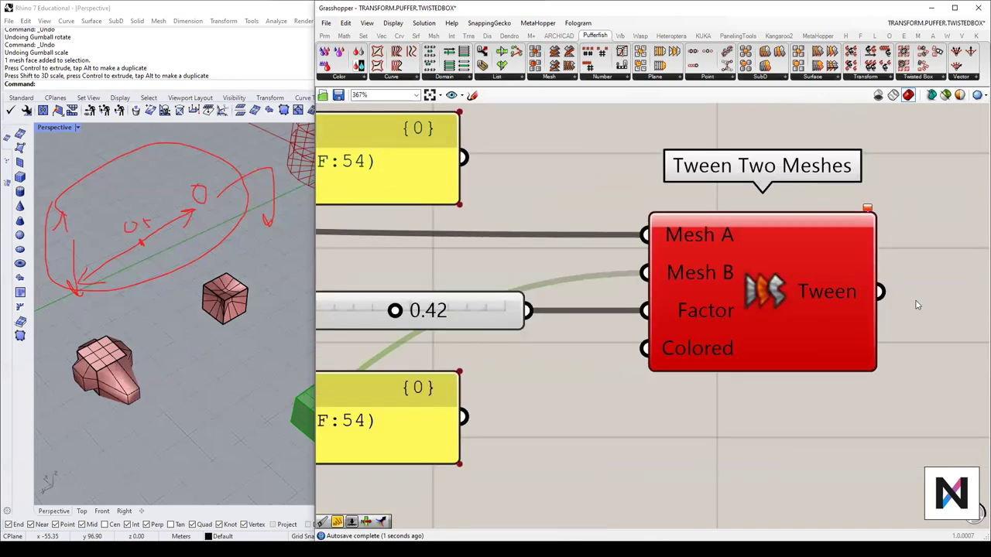
Step: Read the full error message attached to the Tween Two Meshes component
{"action": "scroll", "coordinate": [918, 305], "scroll_direction": "down", "scroll_amount": 2}
{"action": "right_click_drag", "start_coordinate": [918, 303], "coordinate": [733, 325]}
{"action": "scroll", "coordinate": [713, 313], "scroll_direction": "up", "scroll_amount": 1}
{"action": "mouse_move", "coordinate": [683, 260]}
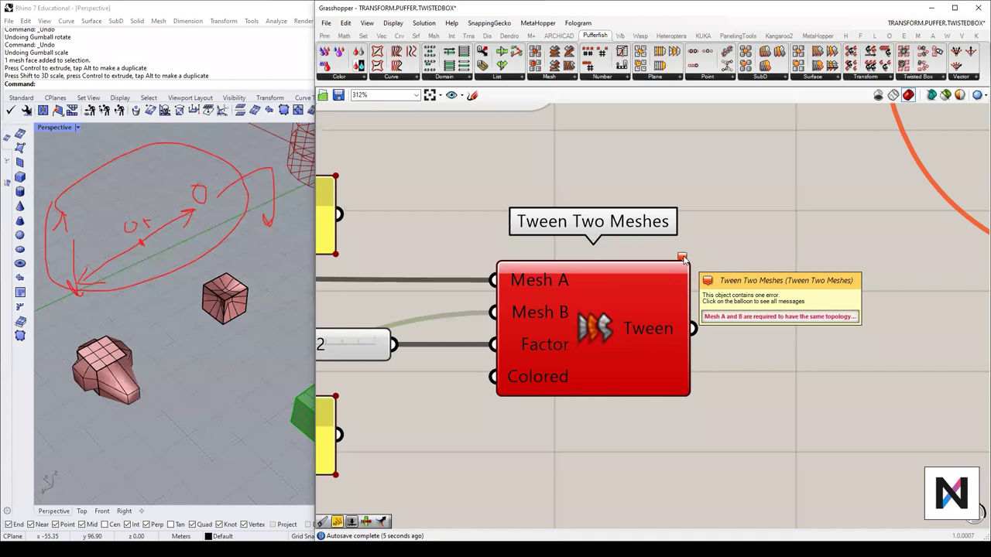
{"action": "left_click", "coordinate": [683, 259]}
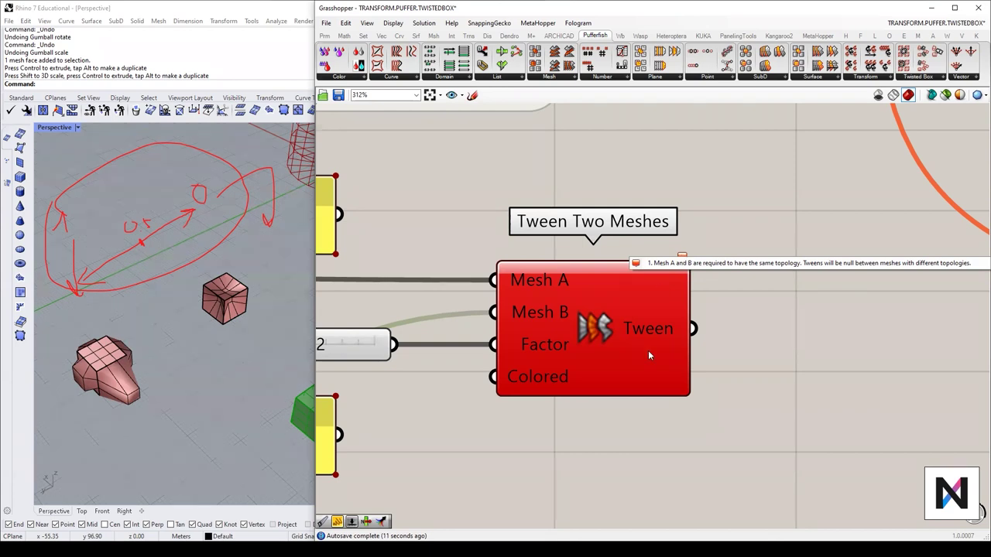
Step: Reconnect the second Mesh parameter to Mesh B of Tween Two Meshes, and delete the third Mesh parameter with its panel
{"action": "scroll", "coordinate": [730, 436], "scroll_direction": "up", "scroll_amount": 1}
{"action": "scroll", "coordinate": [701, 432], "scroll_direction": "down", "scroll_amount": 4}
{"action": "right_click_drag", "start_coordinate": [689, 429], "coordinate": [884, 366]}
{"action": "scroll", "coordinate": [248, 366], "scroll_direction": "down", "scroll_amount": 3}
{"action": "right_click_drag", "start_coordinate": [688, 471], "coordinate": [719, 456]}
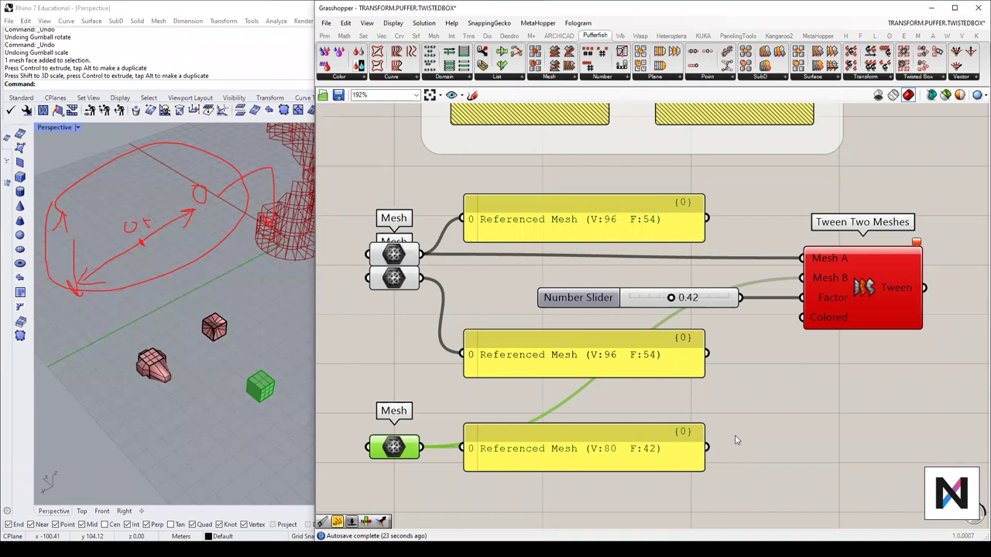
{"action": "left_click_drag", "start_coordinate": [425, 283], "coordinate": [803, 277]}
{"action": "left_click_drag", "start_coordinate": [718, 474], "coordinate": [400, 409]}
{"action": "key", "text": "Delete"}
Step: Delete the separate third mesh box from the Rhino model
{"action": "left_click", "coordinate": [267, 390]}
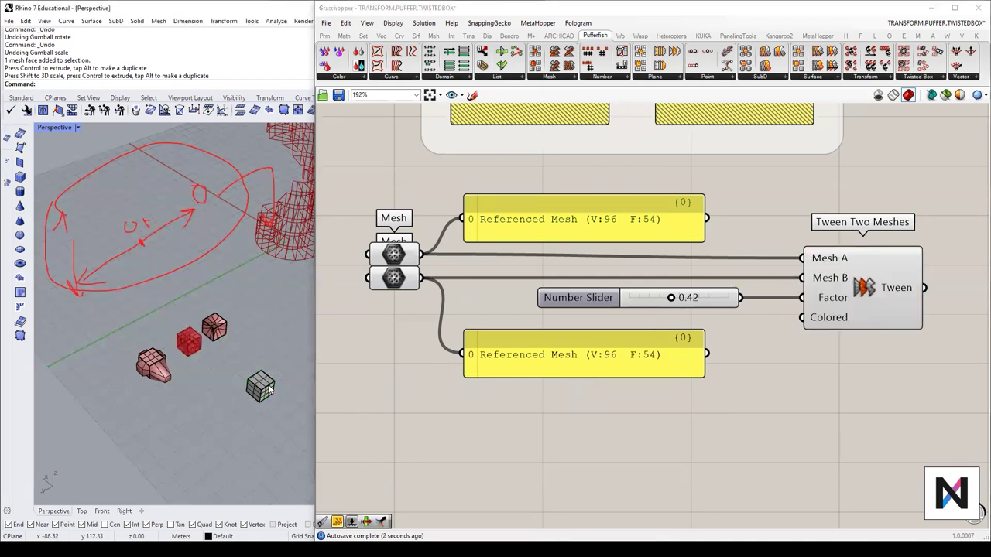
{"action": "key", "text": "Delete"}
{"action": "scroll", "coordinate": [161, 350], "scroll_direction": "up", "scroll_amount": 7}
{"action": "right_click_drag", "start_coordinate": [161, 350], "coordinate": [192, 350]}
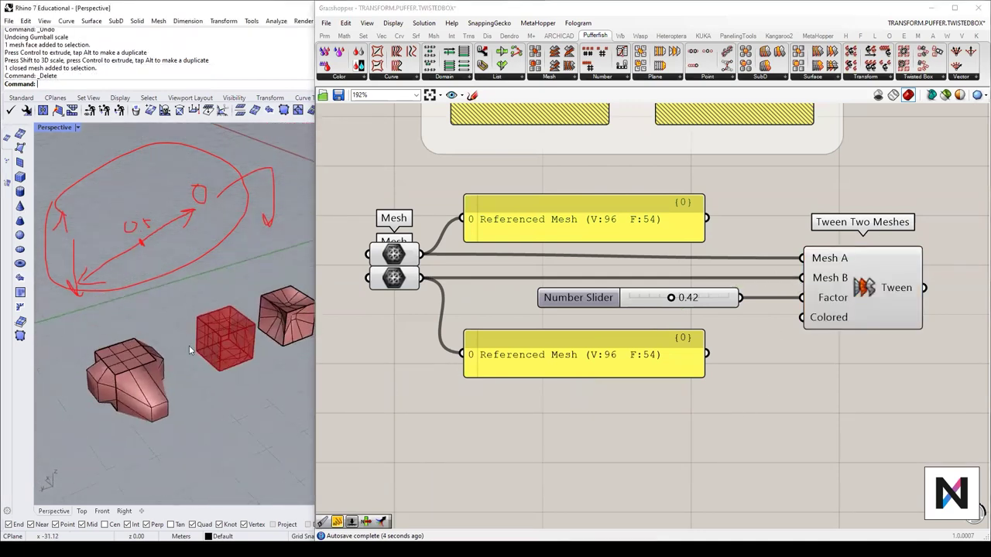
{"action": "scroll", "coordinate": [192, 350], "scroll_direction": "down", "scroll_amount": 4}
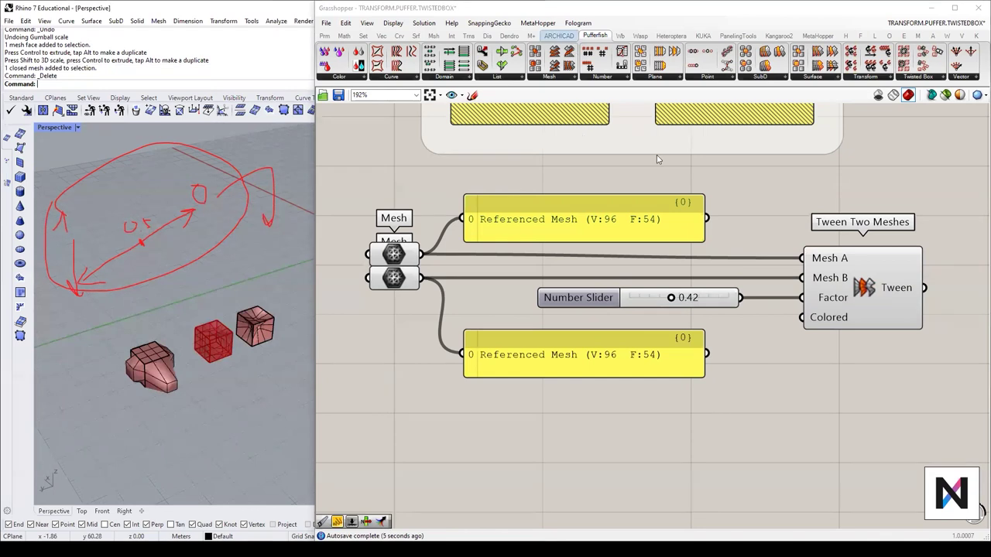
{"action": "scroll", "coordinate": [654, 268], "scroll_direction": "down", "scroll_amount": 2}
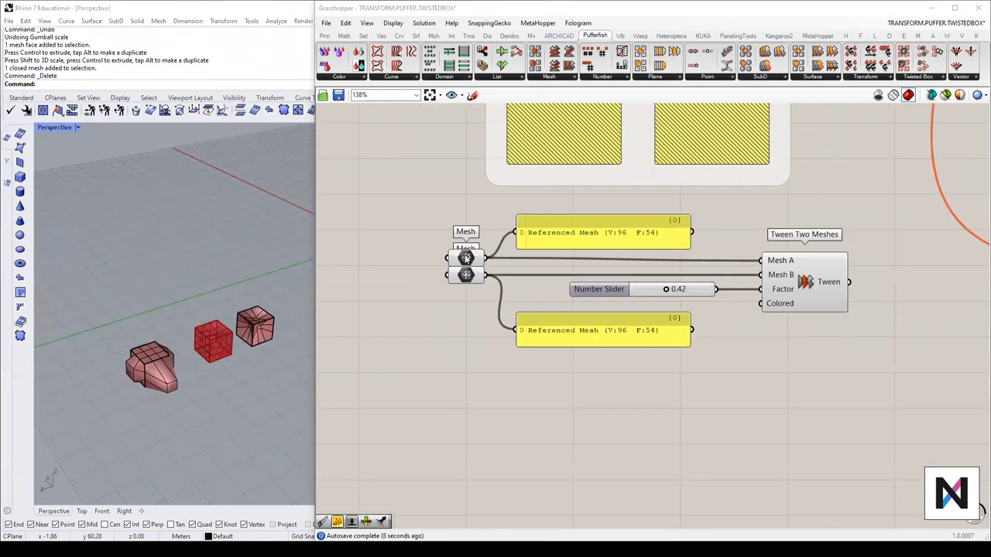
Step: Compact the tween setup by stacking both mesh panels beneath the slider and moving the Mesh parameters and Tween Two Meshes closer together
{"action": "left_click_drag", "start_coordinate": [473, 261], "coordinate": [473, 265]}
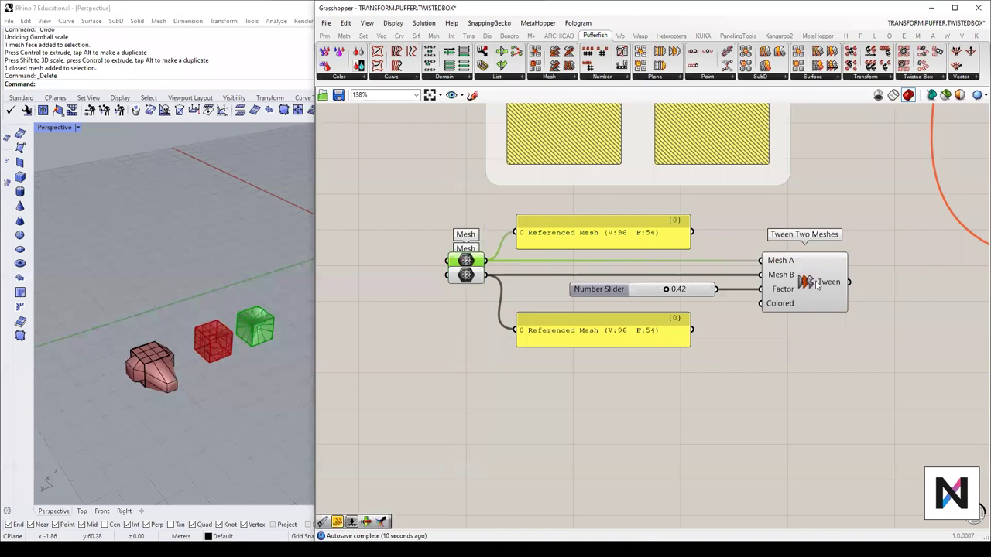
{"action": "left_click_drag", "start_coordinate": [812, 287], "coordinate": [795, 287]}
{"action": "left_click_drag", "start_coordinate": [606, 340], "coordinate": [604, 357]}
{"action": "left_click_drag", "start_coordinate": [593, 245], "coordinate": [591, 398]}
{"action": "left_click_drag", "start_coordinate": [589, 353], "coordinate": [586, 415]}
{"action": "left_click_drag", "start_coordinate": [719, 457], "coordinate": [504, 355]}
{"action": "left_click_drag", "start_coordinate": [596, 376], "coordinate": [674, 350]}
{"action": "left_click", "coordinate": [466, 267]}
{"action": "left_click_drag", "start_coordinate": [466, 267], "coordinate": [524, 267]}
{"action": "left_click", "coordinate": [800, 368]}
Step: Move the whole tween setup as one block to sit beneath the two hatched panels
{"action": "right_click_drag", "start_coordinate": [810, 354], "coordinate": [690, 398]}
{"action": "left_click_drag", "start_coordinate": [732, 458], "coordinate": [360, 271]}
{"action": "scroll", "coordinate": [734, 404], "scroll_direction": "down", "scroll_amount": 3}
{"action": "right_click_drag", "start_coordinate": [734, 403], "coordinate": [754, 440]}
{"action": "left_click_drag", "start_coordinate": [713, 394], "coordinate": [650, 389]}
{"action": "scroll", "coordinate": [714, 400], "scroll_direction": "down", "scroll_amount": 3}
{"action": "right_click_drag", "start_coordinate": [715, 403], "coordinate": [806, 415]}
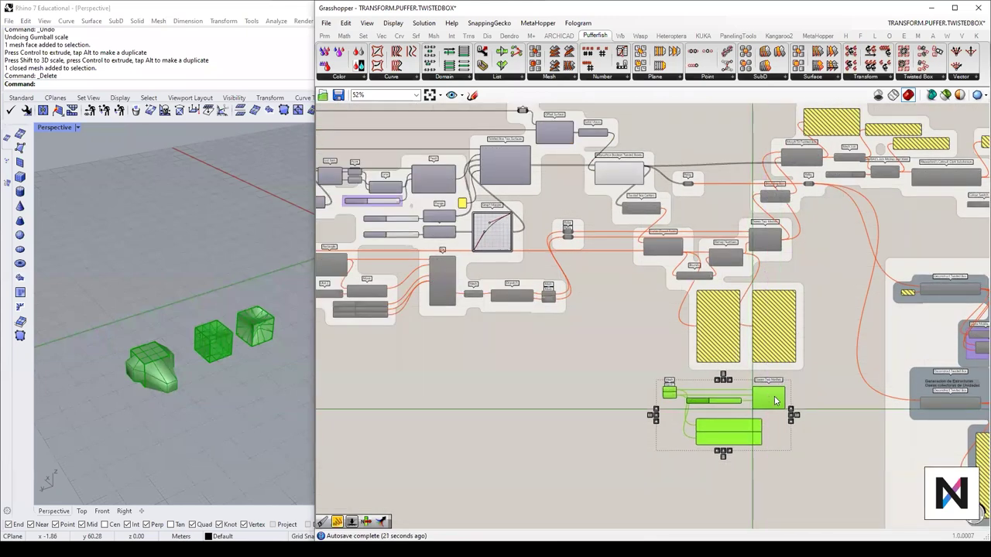
{"action": "left_click", "coordinate": [803, 407]}
Step: Compare the source meshes behind the two Mesh parameters, and inspect the bulging mesh and the tower in the viewport
{"action": "scroll", "coordinate": [795, 434], "scroll_direction": "up", "scroll_amount": 2}
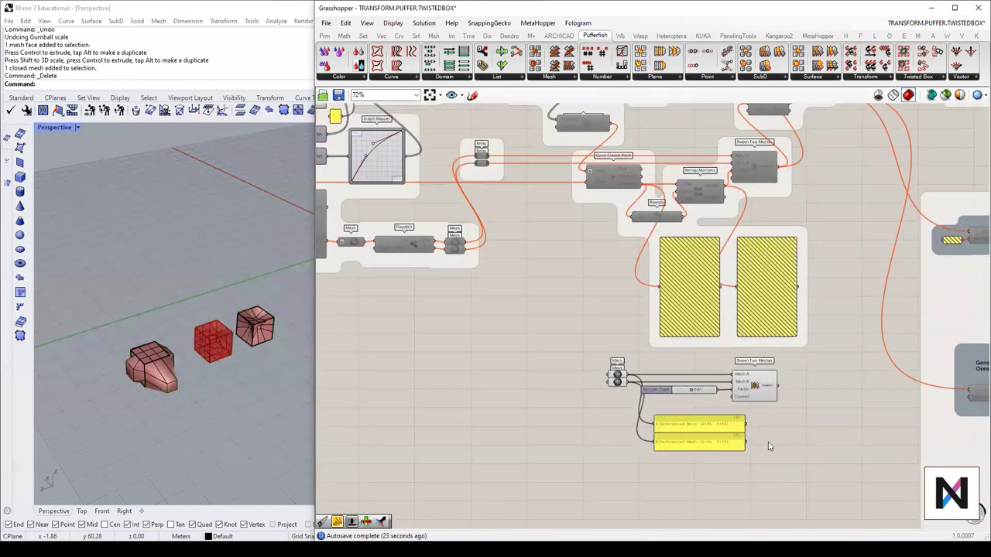
{"action": "scroll", "coordinate": [668, 397], "scroll_direction": "up", "scroll_amount": 4}
{"action": "left_click", "coordinate": [576, 373]}
{"action": "left_click", "coordinate": [576, 359]}
{"action": "left_click", "coordinate": [575, 371]}
{"action": "left_click", "coordinate": [575, 358]}
{"action": "left_click", "coordinate": [576, 373]}
{"action": "left_click", "coordinate": [574, 358]}
{"action": "left_click", "coordinate": [575, 373]}
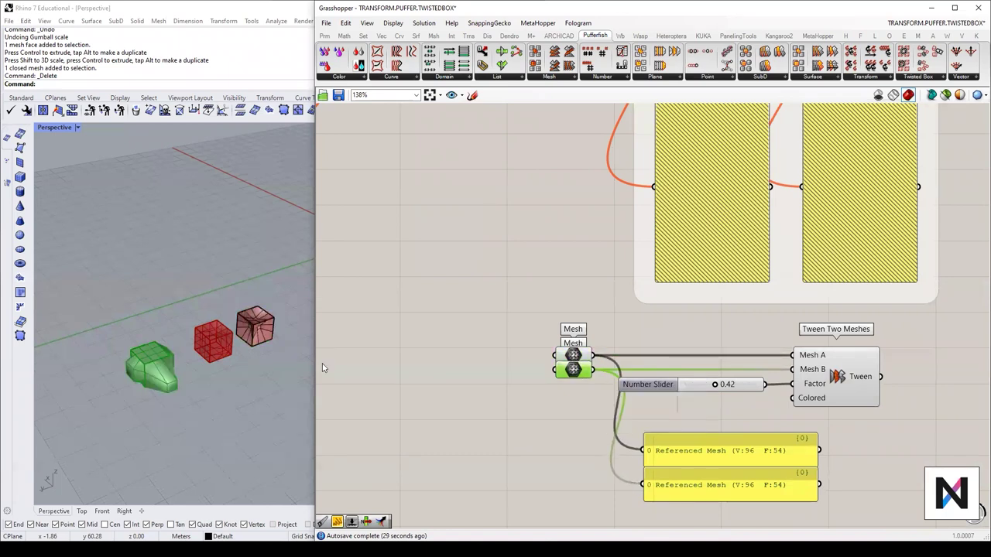
{"action": "scroll", "coordinate": [191, 368], "scroll_direction": "down", "scroll_amount": 5}
{"action": "right_click_drag", "start_coordinate": [120, 376], "coordinate": [220, 284]}
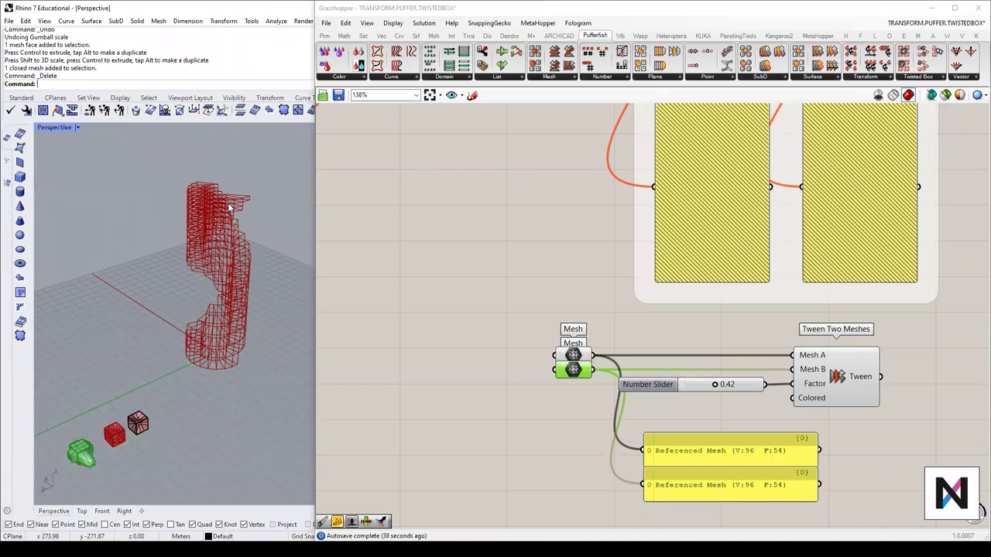
{"action": "right_click_drag", "start_coordinate": [59, 500], "coordinate": [130, 400], "text": "shift"}
{"action": "scroll", "coordinate": [155, 353], "scroll_direction": "up", "scroll_amount": 6}
{"action": "right_click_drag", "start_coordinate": [165, 266], "coordinate": [243, 363]}
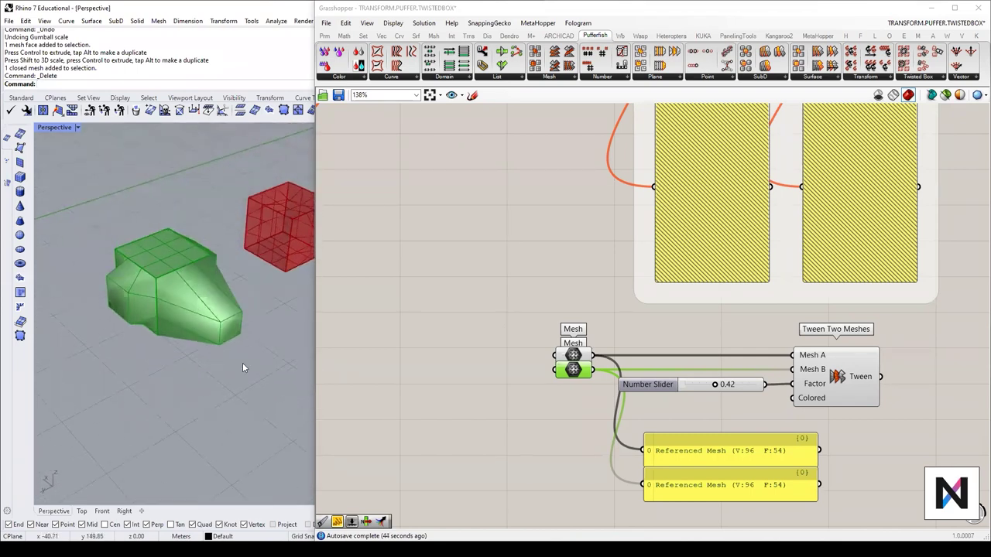
Step: Add a Weaverbird's Catmull-Clark Subdivision component to the canvas beside the tween setup
{"action": "left_click", "coordinate": [489, 416]}
{"action": "right_click_drag", "start_coordinate": [968, 446], "coordinate": [752, 400]}
{"action": "double_click", "coordinate": [758, 401]}
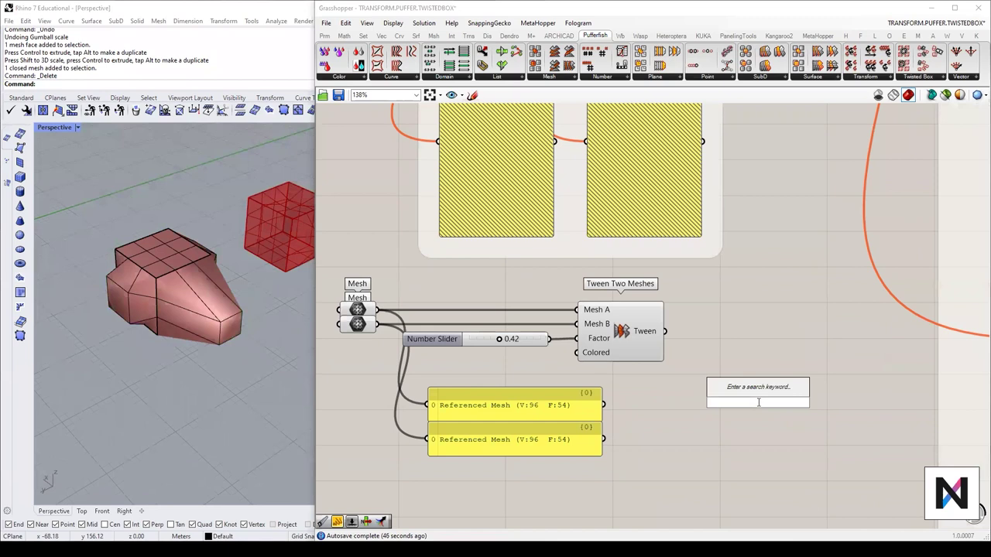
{"action": "type", "text": "catmu"}
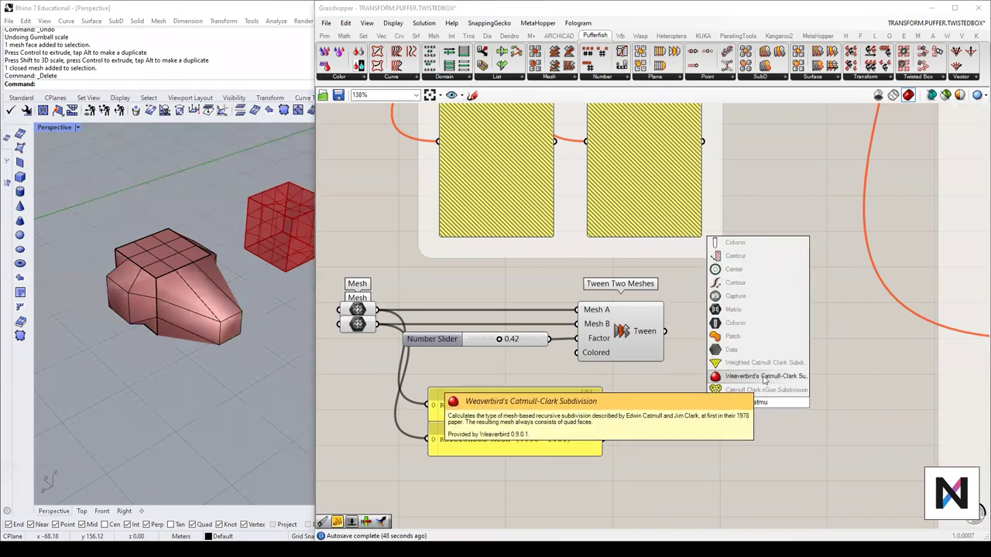
{"action": "left_click", "coordinate": [765, 377]}
{"action": "right_click_drag", "start_coordinate": [769, 400], "coordinate": [776, 360]}
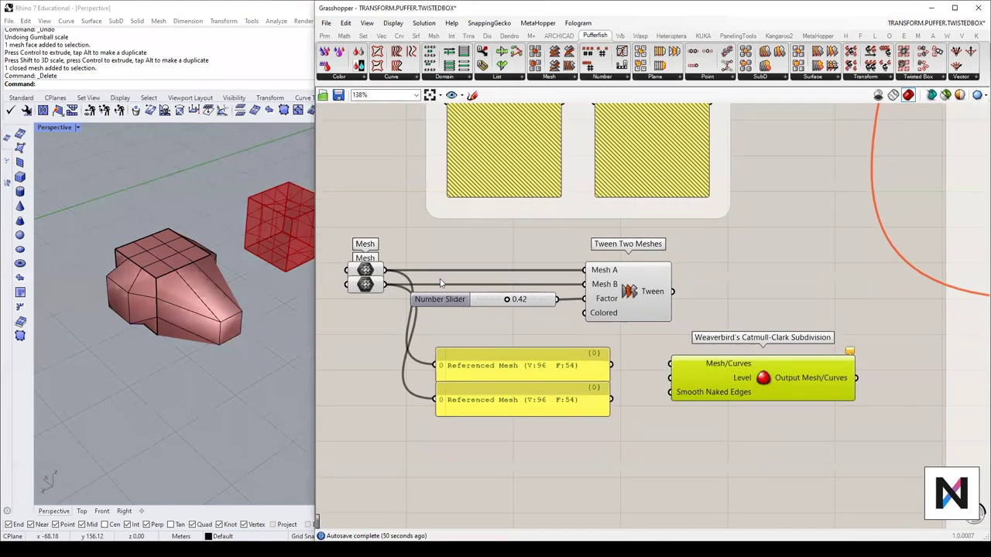
Step: Connect the second Mesh parameter to the subdivision's Mesh/Curves input and place the component beneath the panels
{"action": "left_click", "coordinate": [370, 271]}
{"action": "left_click", "coordinate": [365, 284]}
{"action": "right_click_drag", "start_coordinate": [221, 279], "coordinate": [202, 286]}
{"action": "left_click_drag", "start_coordinate": [385, 285], "coordinate": [670, 364]}
{"action": "scroll", "coordinate": [728, 316], "scroll_direction": "down", "scroll_amount": 2}
{"action": "left_click_drag", "start_coordinate": [734, 361], "coordinate": [582, 438]}
{"action": "left_click", "coordinate": [436, 370]}
Step: Turn off the preview of both Mesh parameters and hide the two source meshes in Rhino
{"action": "left_click_drag", "start_coordinate": [289, 342], "coordinate": [60, 155]}
{"action": "left_click_drag", "start_coordinate": [475, 327], "coordinate": [461, 285]}
{"action": "middle_click", "coordinate": [471, 295]}
{"action": "left_click", "coordinate": [491, 276]}
{"action": "left_click_drag", "start_coordinate": [252, 328], "coordinate": [67, 208]}
{"action": "type", "text": "Hid"}
{"action": "key", "text": "Return"}
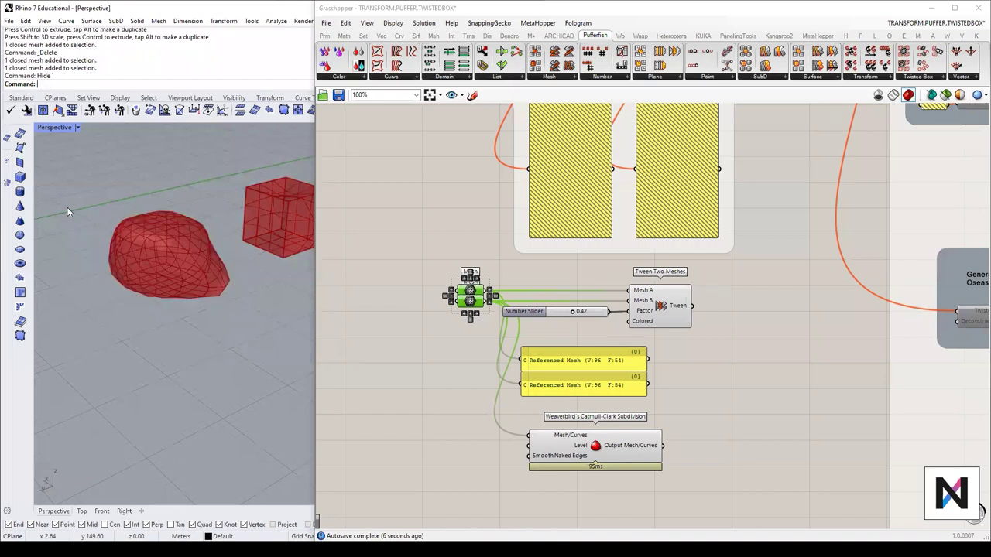
Step: Add a Number Slider, connect it to the Catmull-Clark Level input, and set it to 2
{"action": "right_click_drag", "start_coordinate": [199, 266], "coordinate": [185, 248]}
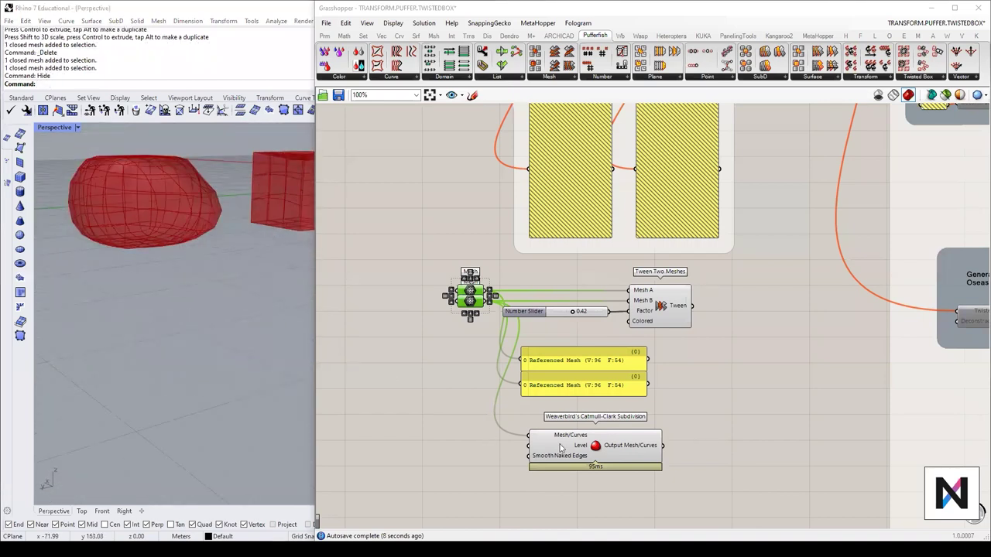
{"action": "right_click_drag", "start_coordinate": [452, 450], "coordinate": [584, 394]}
{"action": "double_click", "coordinate": [584, 391]}
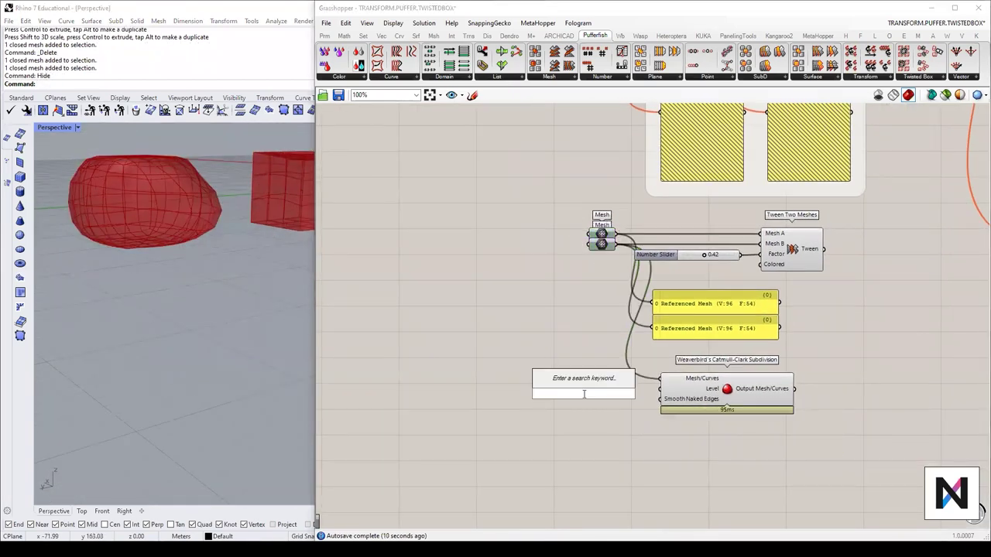
{"action": "type", "text": "0."}
{"action": "key", "text": "Return"}
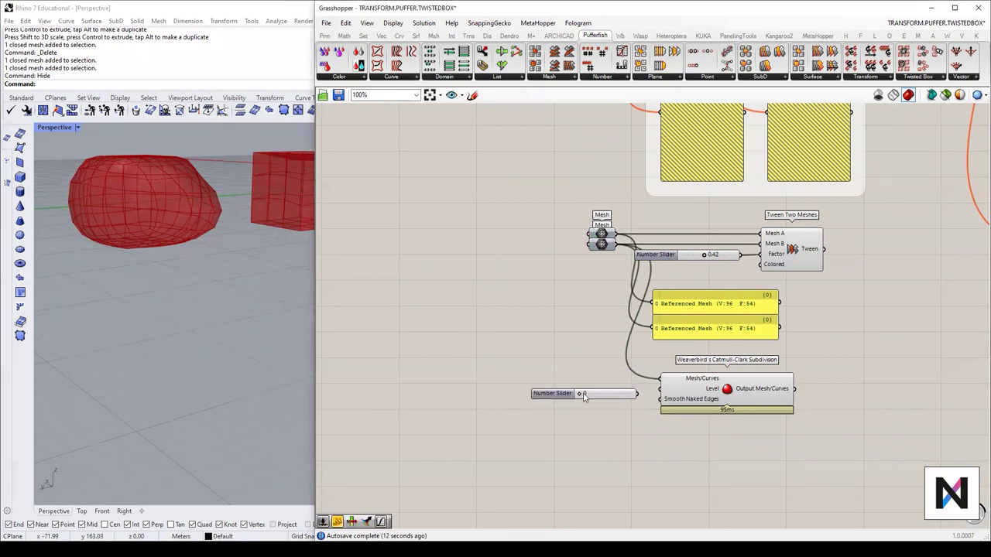
{"action": "left_click_drag", "start_coordinate": [583, 395], "coordinate": [624, 390]}
Step: Inspect the smoothed mesh, and delete the Catmull-Clark Subdivision component together with its Level slider
{"action": "right_click_drag", "start_coordinate": [251, 210], "coordinate": [259, 317]}
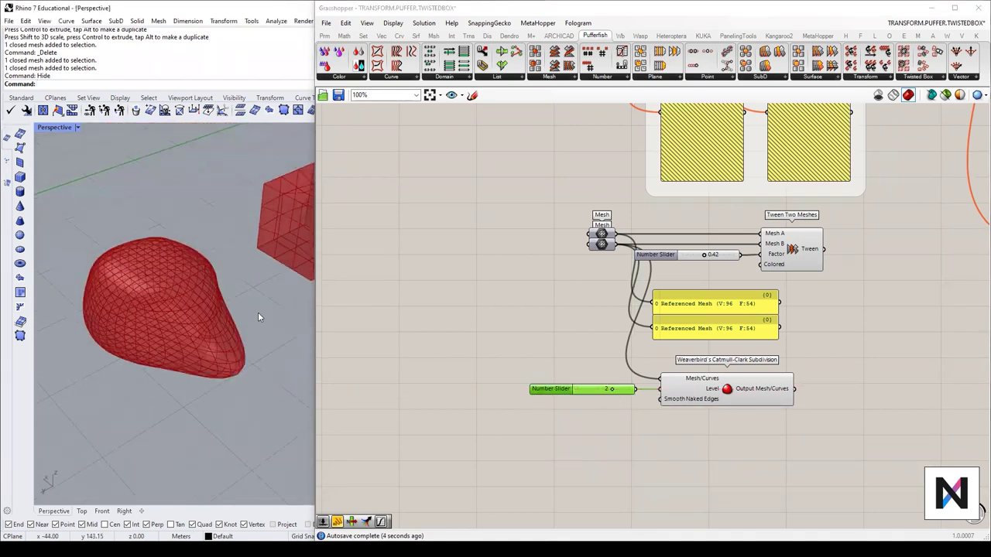
{"action": "left_click_drag", "start_coordinate": [762, 431], "coordinate": [552, 368]}
{"action": "key", "text": "Delete"}
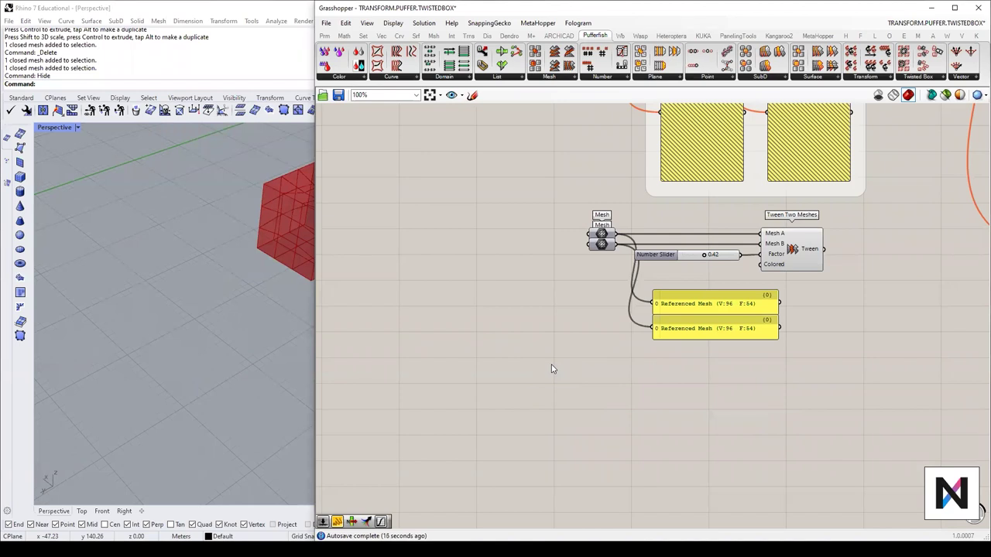
Step: Show all hidden objects in the Rhino model
{"action": "left_click", "coordinate": [206, 379]}
{"action": "type", "text": "Show"}
{"action": "key", "text": "Return"}
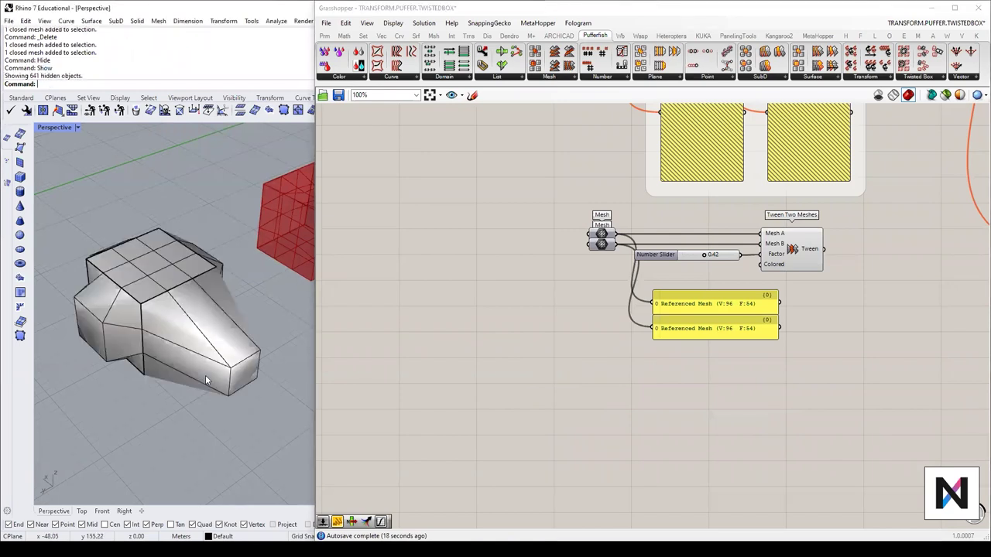
Step: Examine the tweened mesh between its two source meshes, and review the definition around the Pa component
{"action": "scroll", "coordinate": [212, 378], "scroll_direction": "down", "scroll_amount": 6}
{"action": "right_click_drag", "start_coordinate": [253, 292], "coordinate": [214, 307], "text": "shift"}
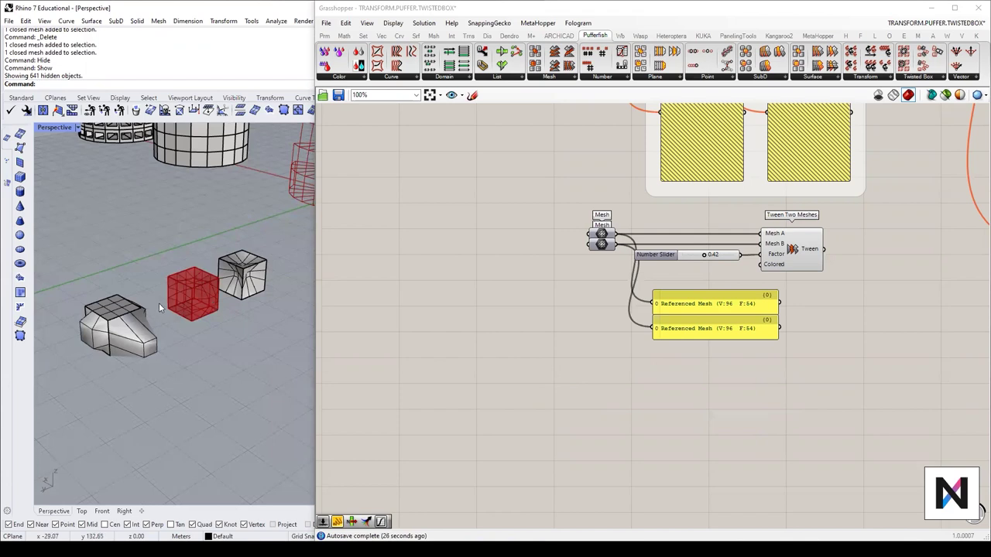
{"action": "right_click_drag", "start_coordinate": [159, 303], "coordinate": [162, 320]}
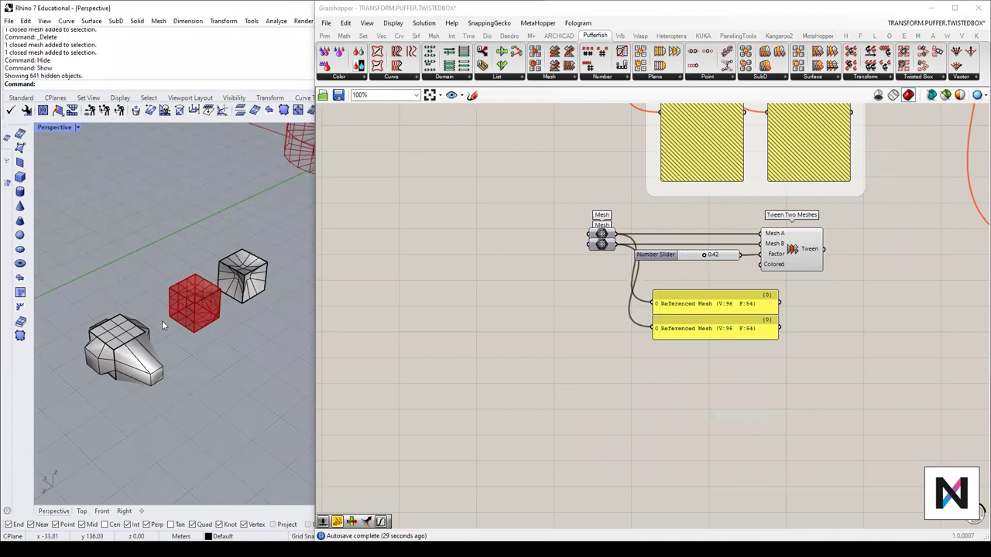
{"action": "right_click_drag", "start_coordinate": [185, 307], "coordinate": [228, 302]}
{"action": "scroll", "coordinate": [252, 288], "scroll_direction": "up", "scroll_amount": 6}
{"action": "scroll", "coordinate": [243, 265], "scroll_direction": "down", "scroll_amount": 4}
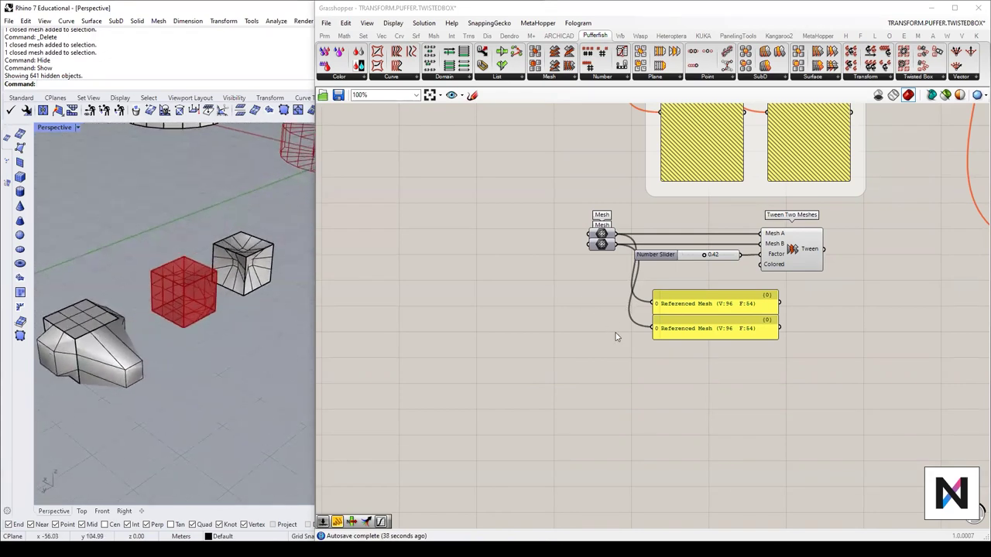
{"action": "scroll", "coordinate": [654, 361], "scroll_direction": "down", "scroll_amount": 3}
{"action": "right_click_drag", "start_coordinate": [475, 242], "coordinate": [712, 274]}
{"action": "scroll", "coordinate": [481, 253], "scroll_direction": "up", "scroll_amount": 2}
{"action": "scroll", "coordinate": [607, 276], "scroll_direction": "up", "scroll_amount": 3}
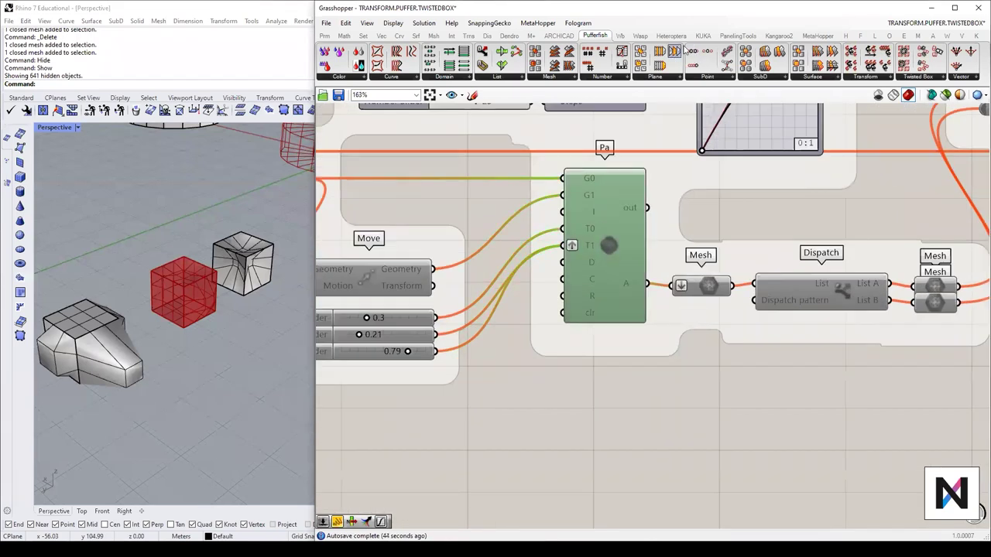
Step: Re-dock the Grasshopper window beside Rhino and widen it up to the edge of the Perspective viewport
{"action": "left_click", "coordinate": [918, 36]}
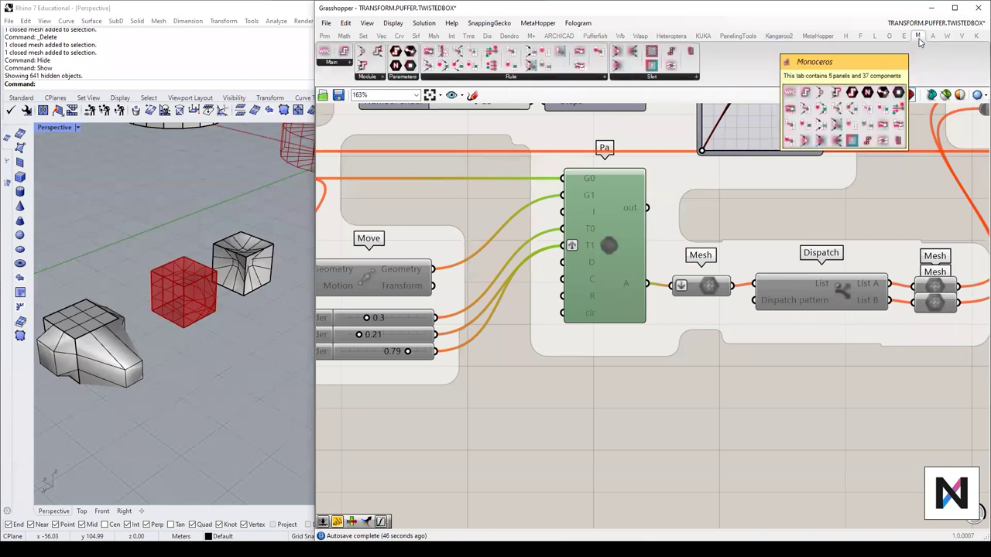
{"action": "double_click", "coordinate": [857, 11]}
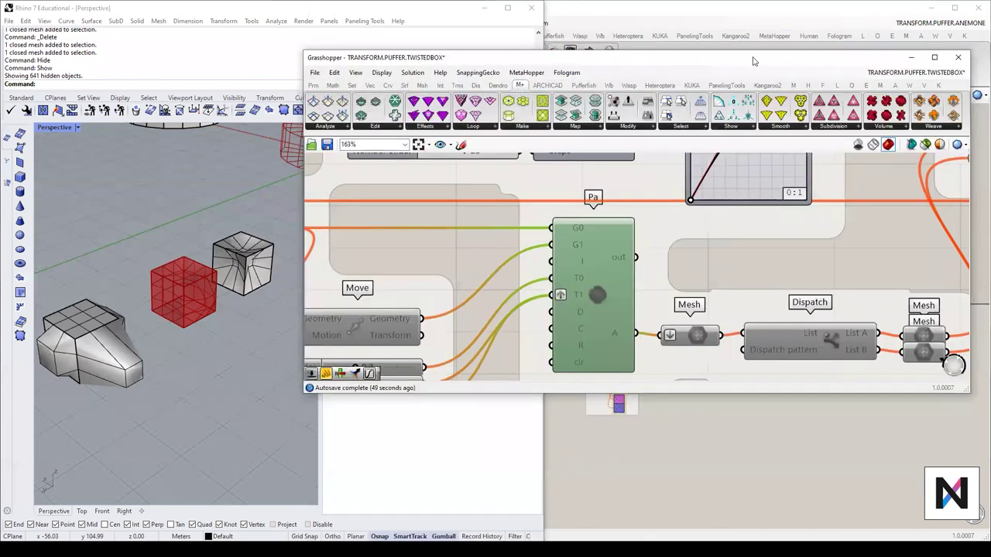
{"action": "left_click_drag", "start_coordinate": [755, 62], "coordinate": [990, 155]}
{"action": "left_click", "coordinate": [414, 318]}
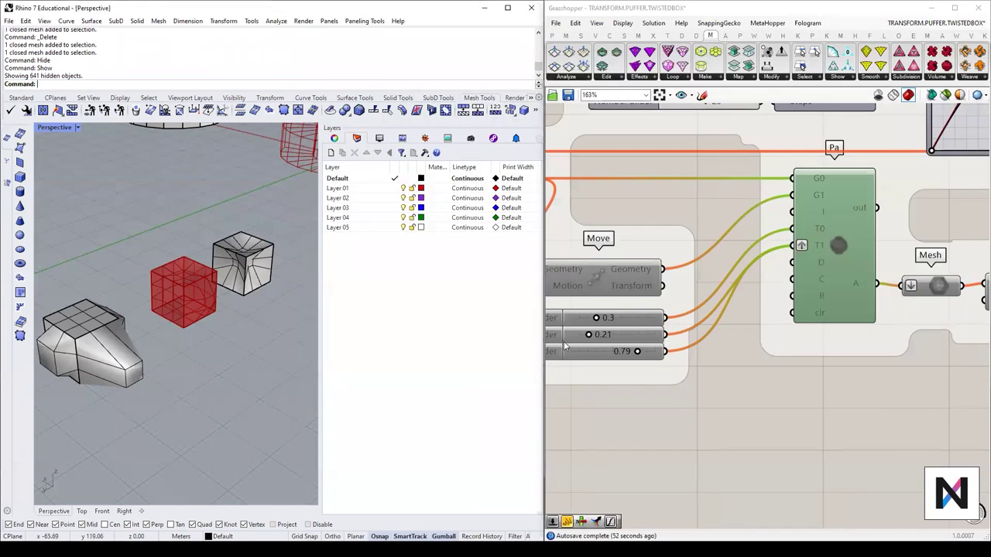
{"action": "left_click_drag", "start_coordinate": [540, 317], "coordinate": [324, 317]}
Step: Move the cluster from Rectangle through Dispatch further below the main definition, and shift Rectangle closer to Pa
{"action": "scroll", "coordinate": [658, 321], "scroll_direction": "down", "scroll_amount": 4}
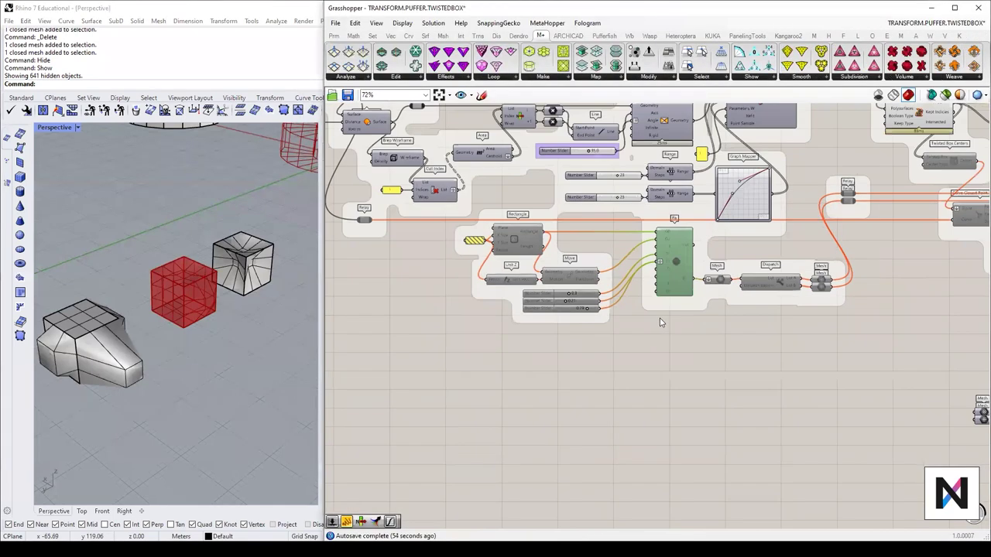
{"action": "left_click_drag", "start_coordinate": [393, 375], "coordinate": [946, 210]}
{"action": "left_click_drag", "start_coordinate": [715, 266], "coordinate": [715, 324]}
{"action": "left_click_drag", "start_coordinate": [545, 291], "coordinate": [559, 298]}
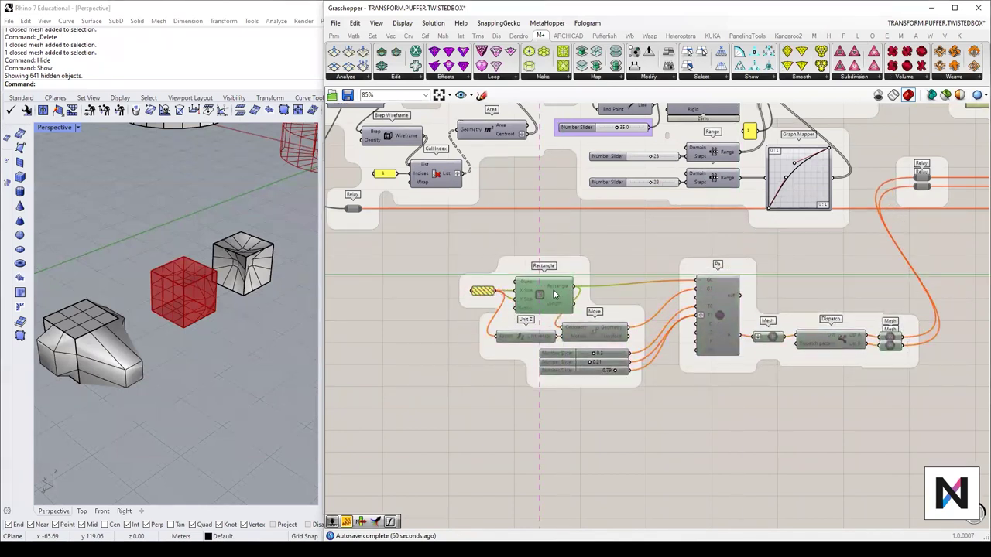
{"action": "right_click_drag", "start_coordinate": [870, 445], "coordinate": [795, 428]}
Step: Enable all components of the cluster from Rectangle through Dispatch, and select its number panel
{"action": "left_click_drag", "start_coordinate": [861, 407], "coordinate": [373, 230]}
{"action": "middle_click", "coordinate": [636, 309]}
{"action": "left_click", "coordinate": [666, 311]}
{"action": "left_click", "coordinate": [687, 357]}
{"action": "left_click_drag", "start_coordinate": [458, 281], "coordinate": [403, 270]}
{"action": "left_click", "coordinate": [406, 275]}
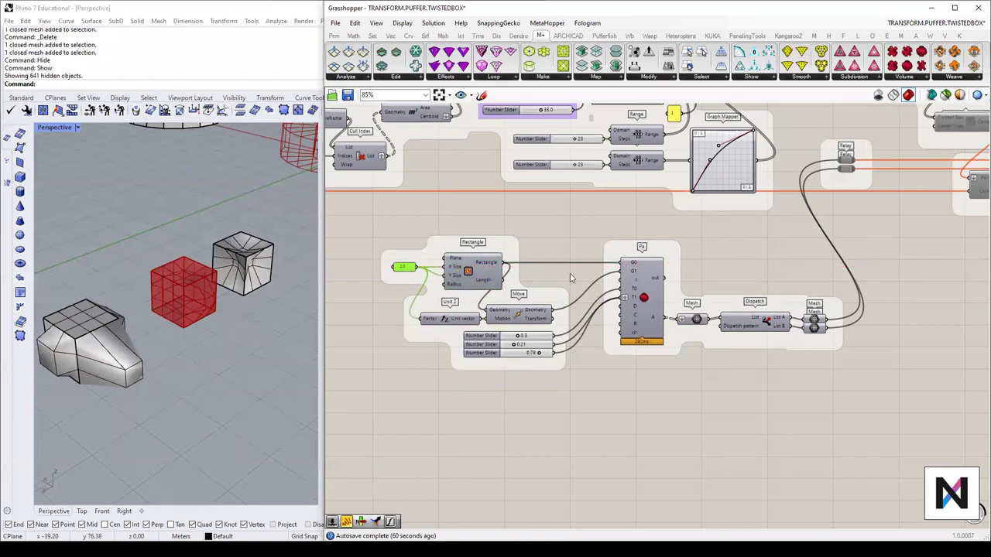
Step: Disable all components of the cluster from Rectangle through Dispatch
{"action": "right_click_drag", "start_coordinate": [807, 361], "coordinate": [752, 377]}
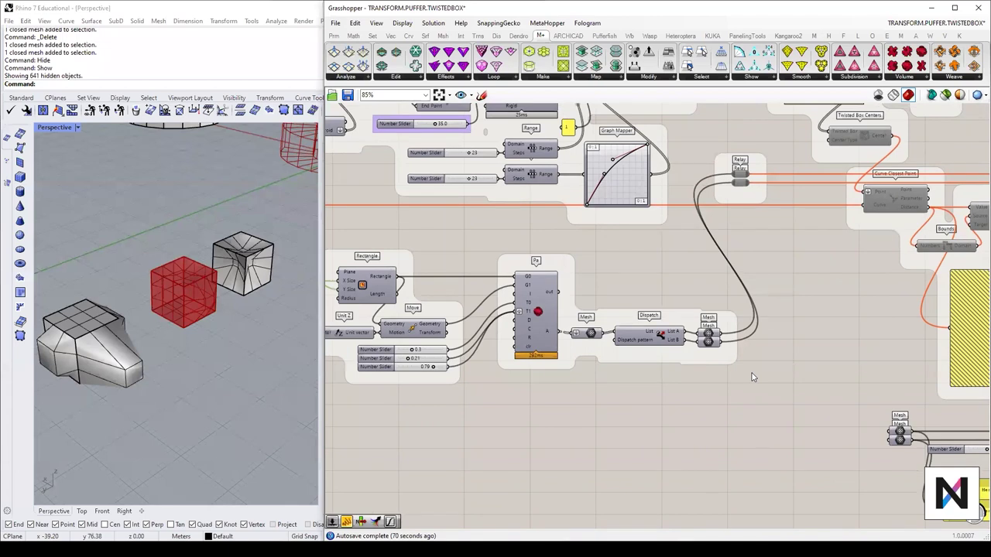
{"action": "scroll", "coordinate": [752, 377], "scroll_direction": "down", "scroll_amount": 1}
{"action": "left_click_drag", "start_coordinate": [735, 381], "coordinate": [338, 273]}
{"action": "middle_click", "coordinate": [568, 343]}
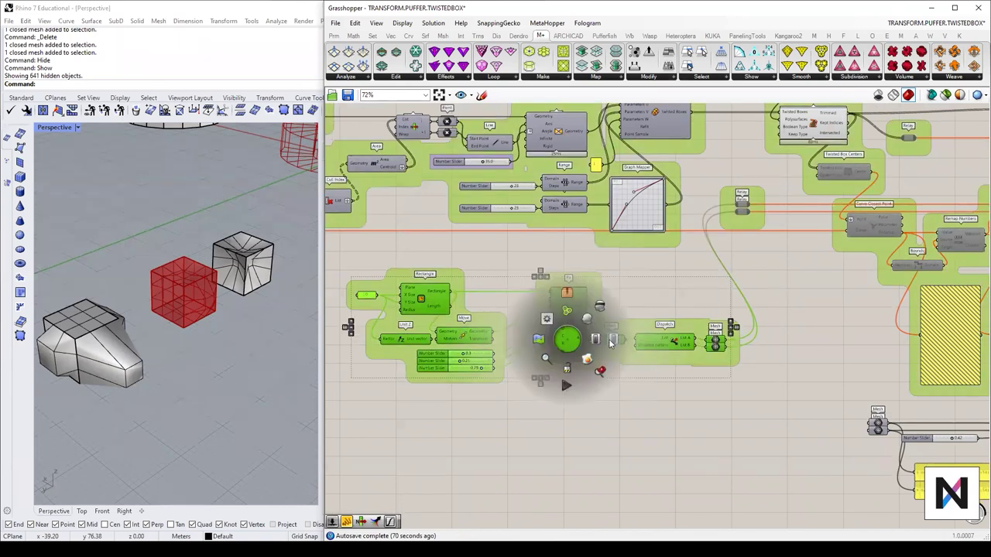
{"action": "left_click", "coordinate": [568, 383]}
{"action": "left_click", "coordinate": [777, 414]}
Step: Move the standalone Tween Two Meshes example, with its Mesh inputs, slider and panels, closer to the main definition
{"action": "right_click_drag", "start_coordinate": [809, 426], "coordinate": [670, 407]}
{"action": "right_click_drag", "start_coordinate": [855, 448], "coordinate": [739, 427]}
{"action": "left_click_drag", "start_coordinate": [813, 465], "coordinate": [555, 351]}
{"action": "mouse_move", "coordinate": [764, 393]}
{"action": "left_mouse_down"}
{"action": "mouse_move", "coordinate": [725, 385]}
{"action": "mouse_move", "coordinate": [730, 372]}
{"action": "left_mouse_up"}
{"action": "left_click", "coordinate": [835, 417]}
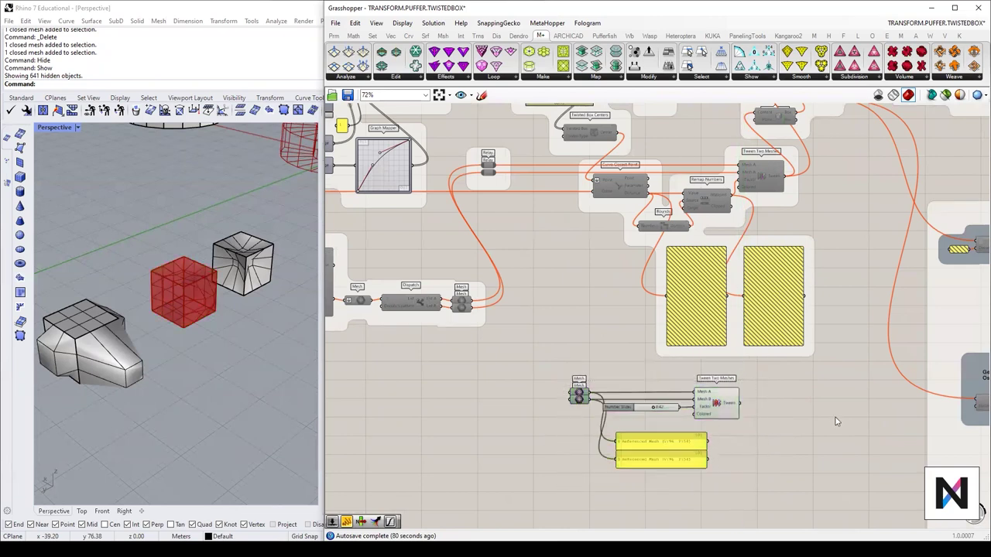
Step: Set the factor slider of the standalone Tween Two Meshes example to 0.33
{"action": "right_click_drag", "start_coordinate": [537, 398], "coordinate": [601, 367]}
{"action": "left_click_drag", "start_coordinate": [613, 342], "coordinate": [655, 380]}
{"action": "scroll", "coordinate": [782, 399], "scroll_direction": "up", "scroll_amount": 4}
{"action": "scroll", "coordinate": [782, 399], "scroll_direction": "up", "scroll_amount": 1}
{"action": "left_click_drag", "start_coordinate": [785, 341], "coordinate": [794, 340]}
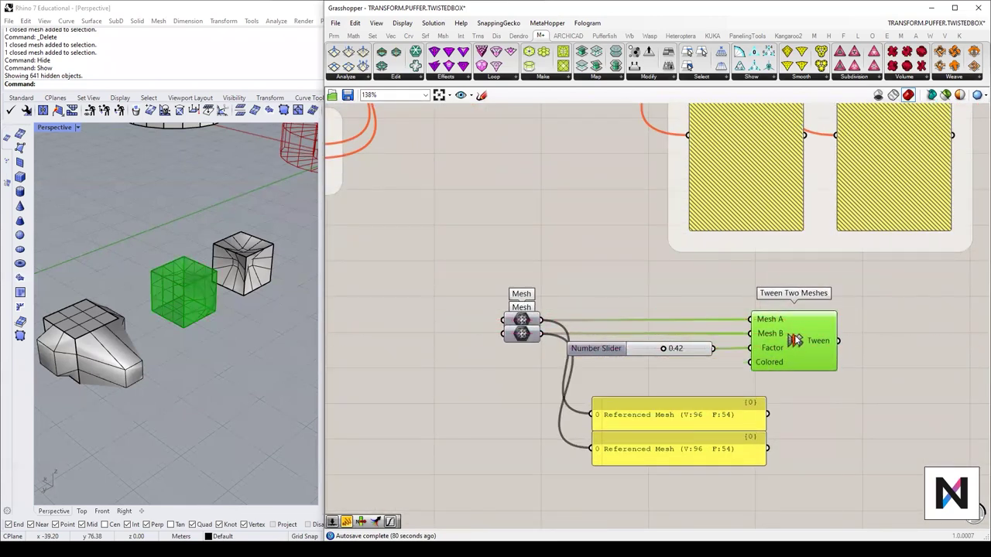
{"action": "mouse_move", "coordinate": [664, 349]}
{"action": "left_mouse_down"}
{"action": "mouse_move", "coordinate": [641, 352]}
{"action": "mouse_move", "coordinate": [691, 351]}
{"action": "mouse_move", "coordinate": [648, 353]}
{"action": "mouse_move", "coordinate": [660, 357]}
{"action": "left_mouse_up"}
Step: Check the Morph To Twisted Box component and the Trimmed output of Polysurface Boolean Twisted Boxes that feeds it
{"action": "scroll", "coordinate": [663, 373], "scroll_direction": "down", "scroll_amount": 3}
{"action": "right_click_drag", "start_coordinate": [649, 287], "coordinate": [588, 421]}
{"action": "scroll", "coordinate": [730, 205], "scroll_direction": "up", "scroll_amount": 2}
{"action": "left_click", "coordinate": [729, 225]}
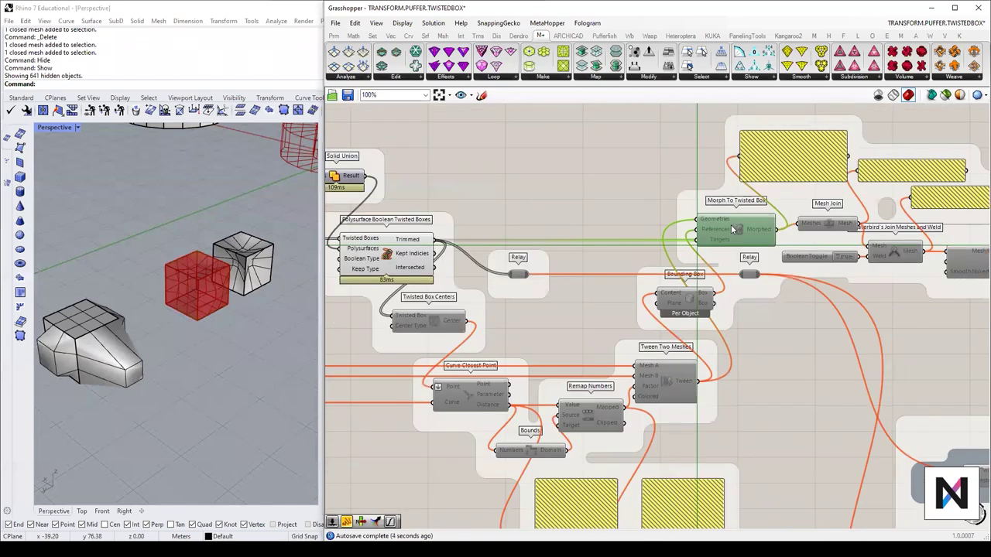
{"action": "scroll", "coordinate": [538, 230], "scroll_direction": "up", "scroll_amount": 3}
{"action": "mouse_move", "coordinate": [536, 229]}
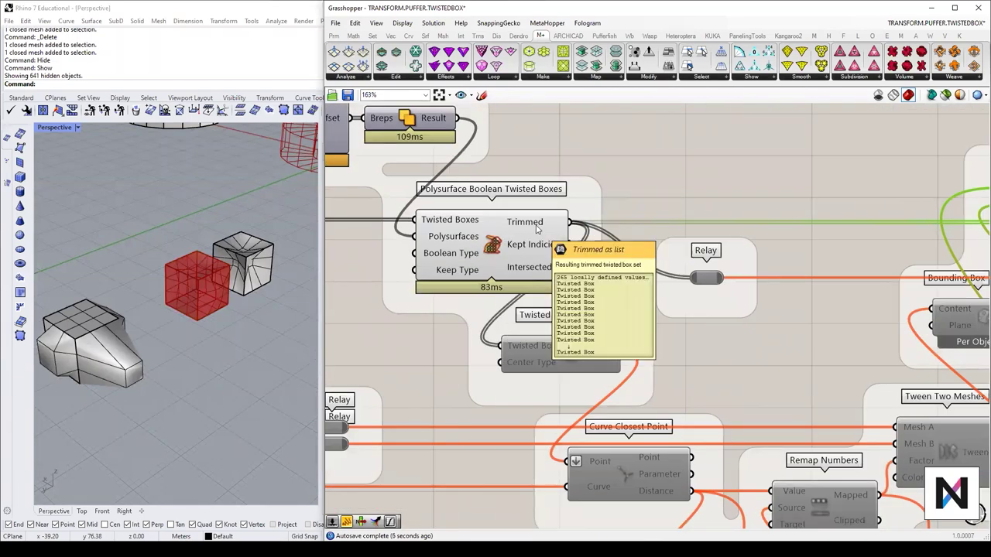
Step: Replace the number slider of the standalone Tween Two Meshes example with a Range component wired into Factor
{"action": "scroll", "coordinate": [517, 305], "scroll_direction": "down", "scroll_amount": 5}
{"action": "right_click_drag", "start_coordinate": [635, 513], "coordinate": [651, 308]}
{"action": "scroll", "coordinate": [642, 438], "scroll_direction": "up", "scroll_amount": 1}
{"action": "left_click", "coordinate": [587, 393]}
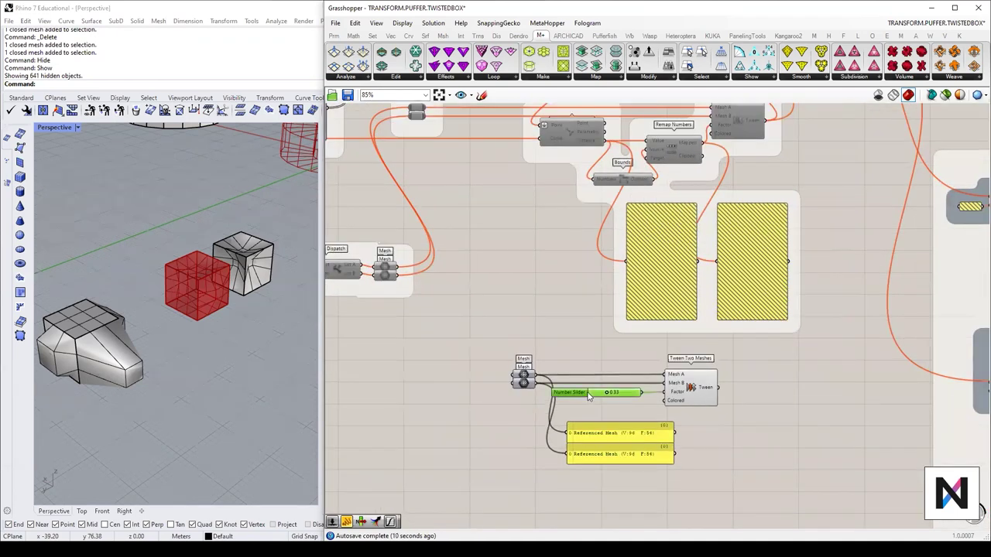
{"action": "key", "text": "Delete"}
{"action": "double_click", "coordinate": [607, 412]}
{"action": "type", "text": "range"}
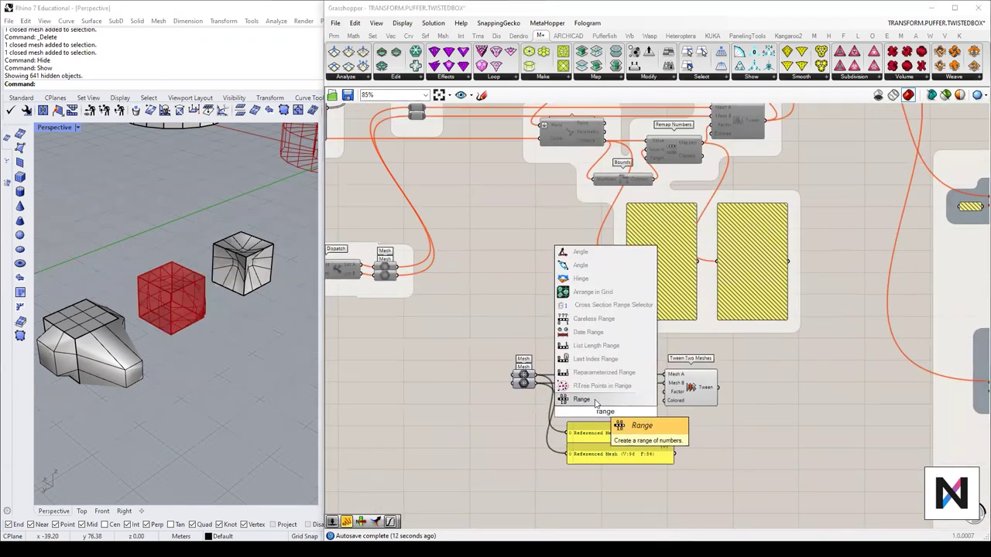
{"action": "key", "text": "Return"}
{"action": "left_click_drag", "start_coordinate": [634, 411], "coordinate": [664, 393]}
Step: Move the Range component beside the Mesh inputs and feed its Steps from a new number slider set to 246
{"action": "left_click_drag", "start_coordinate": [612, 411], "coordinate": [507, 411]}
{"action": "double_click", "coordinate": [463, 408]}
{"action": "type", "text": "246"}
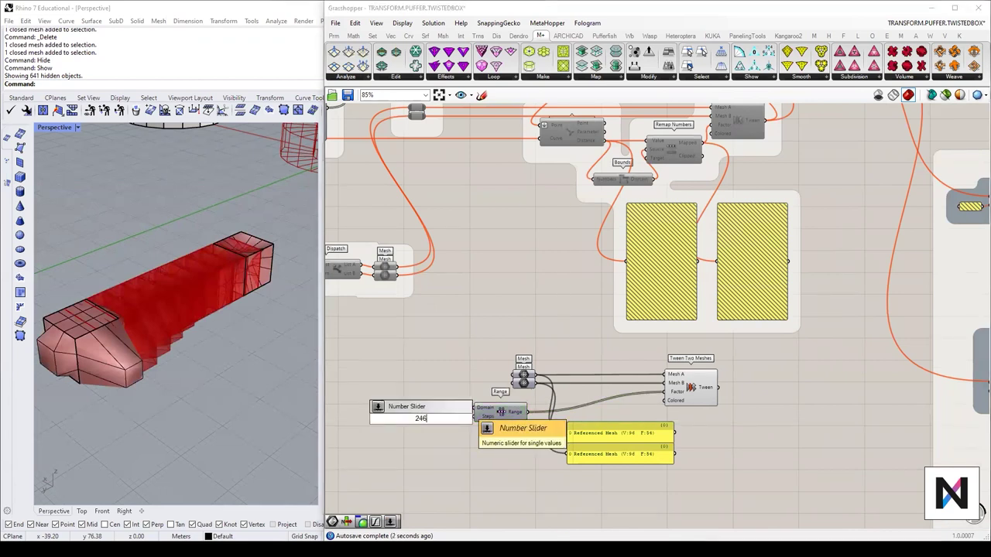
{"action": "key", "text": "Return"}
{"action": "left_click_drag", "start_coordinate": [467, 419], "coordinate": [447, 419]}
Step: Examine the series of tweened meshes in the Perspective viewport, up close and together with the towers
{"action": "scroll", "coordinate": [136, 293], "scroll_direction": "up", "scroll_amount": 7}
{"action": "scroll", "coordinate": [109, 346], "scroll_direction": "down", "scroll_amount": 5}
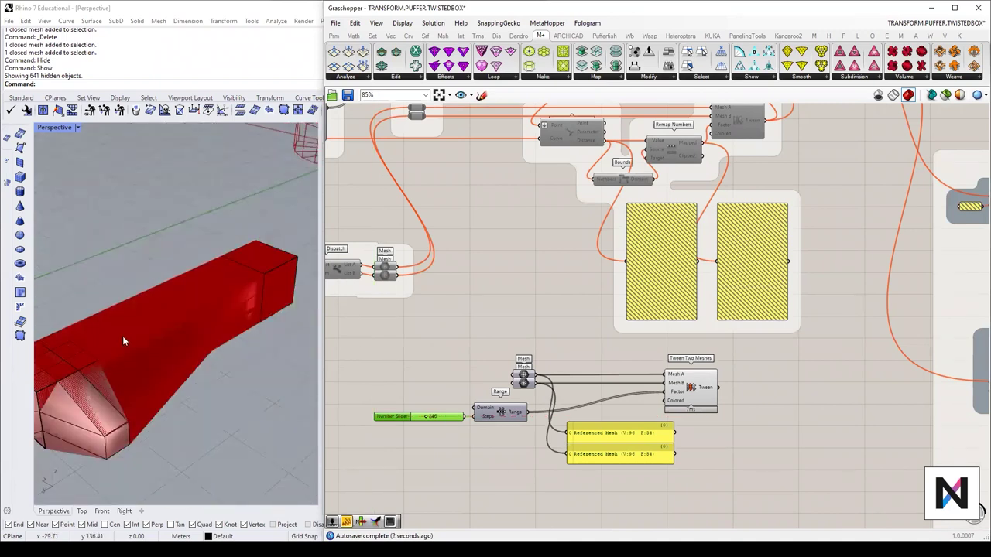
{"action": "scroll", "coordinate": [178, 310], "scroll_direction": "down", "scroll_amount": 3}
{"action": "mouse_move", "coordinate": [210, 299]}
{"action": "right_mouse_down"}
{"action": "mouse_move", "coordinate": [210, 277]}
{"action": "mouse_move", "coordinate": [212, 305]}
{"action": "right_mouse_up"}
{"action": "scroll", "coordinate": [213, 305], "scroll_direction": "down", "scroll_amount": 7}
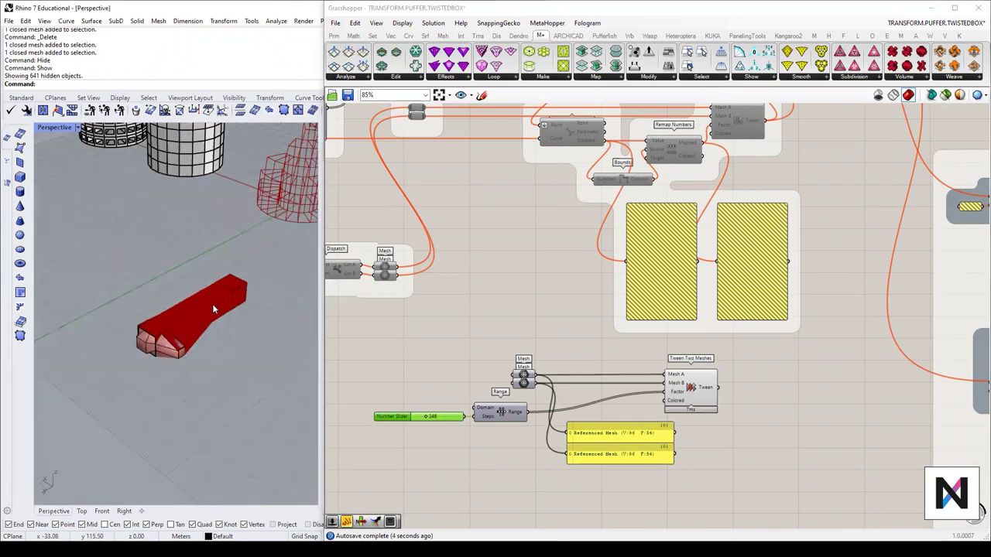
{"action": "left_click", "coordinate": [706, 392]}
{"action": "left_click_drag", "start_coordinate": [720, 390], "coordinate": [774, 351]}
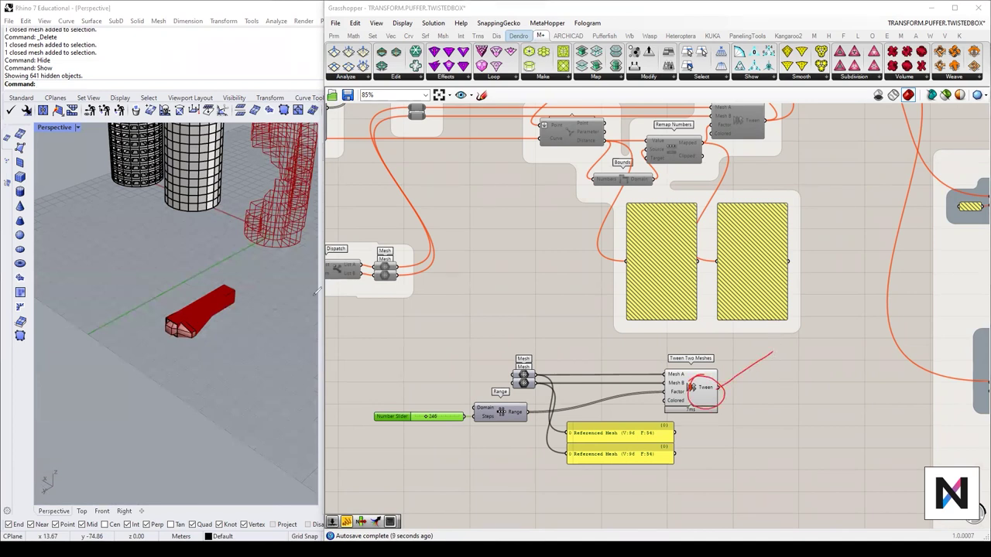
{"action": "left_click_drag", "start_coordinate": [235, 301], "coordinate": [282, 194]}
{"action": "left_click_drag", "start_coordinate": [341, 387], "coordinate": [182, 197]}
{"action": "left_click_drag", "start_coordinate": [264, 157], "coordinate": [53, 474]}
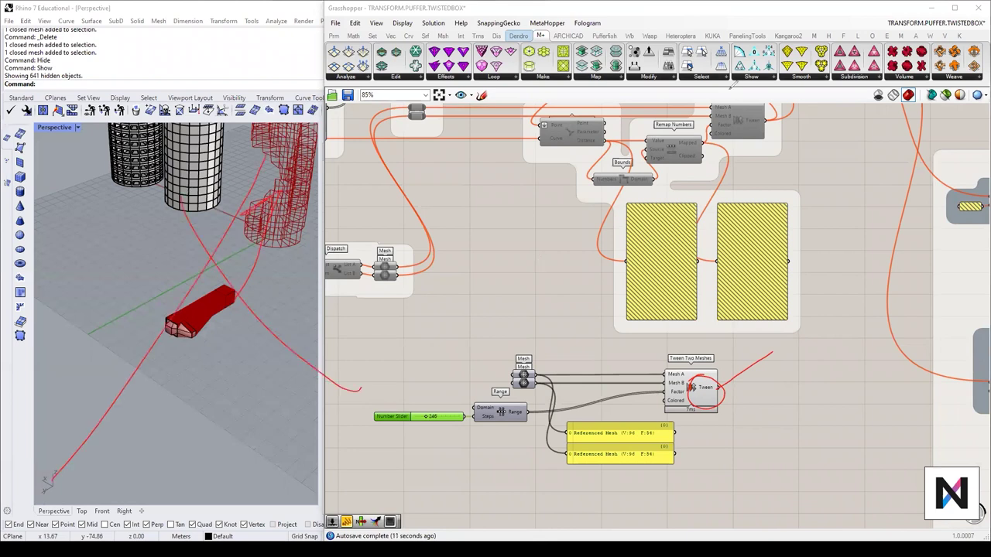
{"action": "key", "text": "ctrl+shift+7"}
{"action": "left_click_drag", "start_coordinate": [221, 295], "coordinate": [257, 210]}
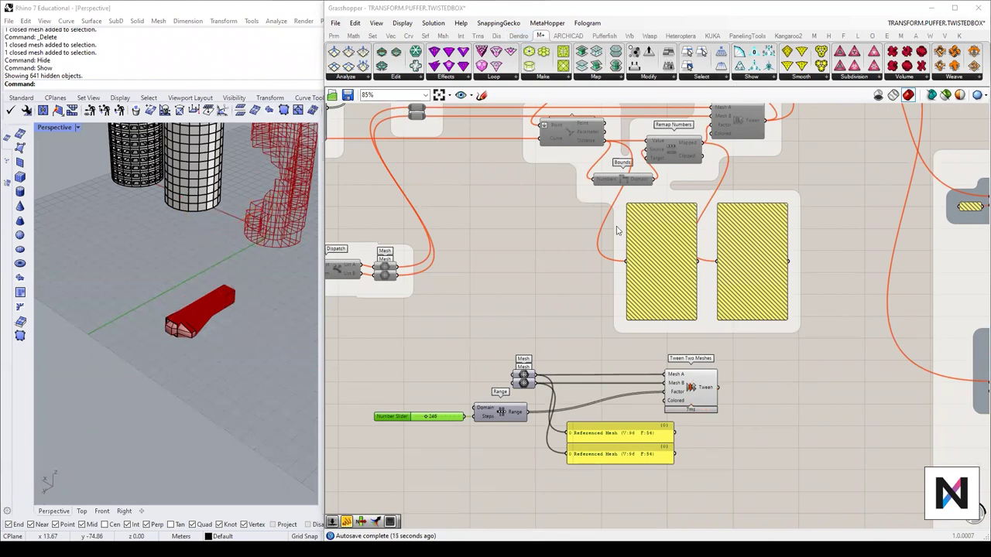
Step: Reposition the whole standalone Tween Two Meshes example beneath the main definition's yellow panels
{"action": "scroll", "coordinate": [542, 397], "scroll_direction": "down", "scroll_amount": 2}
{"action": "right_click", "coordinate": [695, 402]}
{"action": "scroll", "coordinate": [234, 344], "scroll_direction": "down", "scroll_amount": 4}
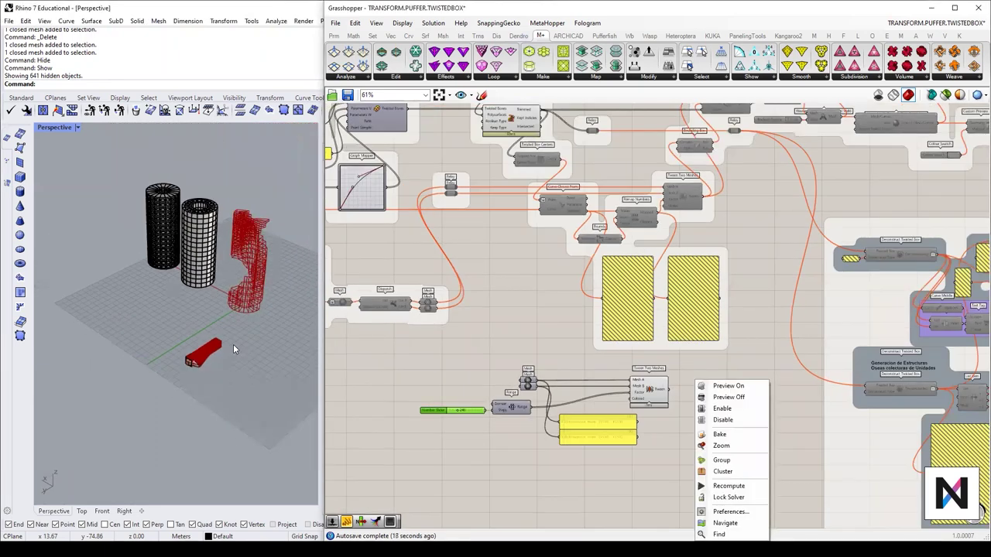
{"action": "scroll", "coordinate": [257, 288], "scroll_direction": "up", "scroll_amount": 2}
{"action": "right_click_drag", "start_coordinate": [257, 288], "coordinate": [214, 396]}
{"action": "scroll", "coordinate": [628, 395], "scroll_direction": "up", "scroll_amount": 3}
{"action": "left_click_drag", "start_coordinate": [658, 383], "coordinate": [624, 382]}
{"action": "right_click_drag", "start_coordinate": [523, 403], "coordinate": [649, 396]}
{"action": "left_click_drag", "start_coordinate": [864, 502], "coordinate": [393, 339]}
{"action": "right_click_drag", "start_coordinate": [784, 365], "coordinate": [646, 386]}
{"action": "left_click_drag", "start_coordinate": [637, 402], "coordinate": [699, 380]}
{"action": "left_click", "coordinate": [708, 409]}
Step: Select the main Tween Two Meshes component and trace its mesh relays and its Curve Closest Point and Remap Numbers inputs
{"action": "scroll", "coordinate": [708, 407], "scroll_direction": "down", "scroll_amount": 2}
{"action": "right_click_drag", "start_coordinate": [746, 171], "coordinate": [720, 288]}
{"action": "scroll", "coordinate": [721, 287], "scroll_direction": "up", "scroll_amount": 2}
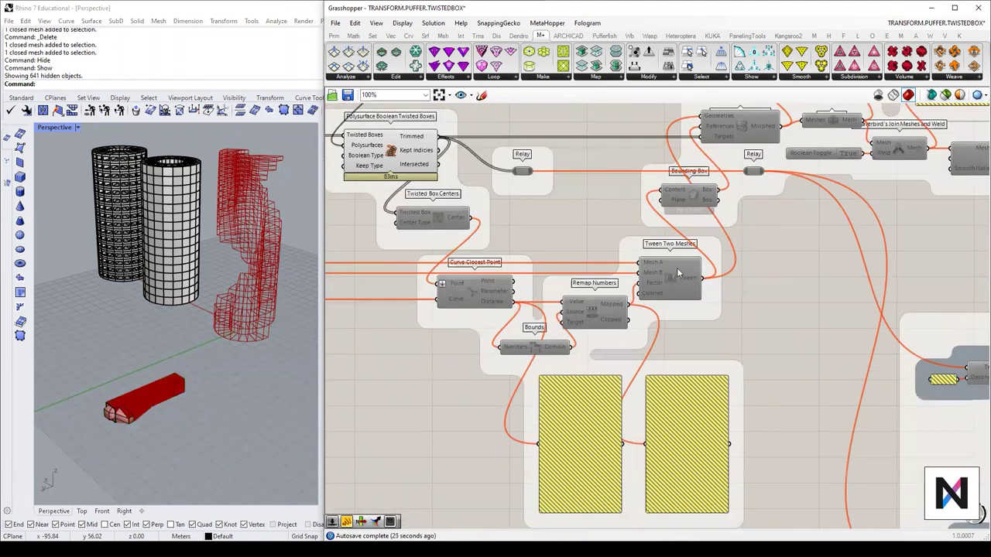
{"action": "left_click", "coordinate": [683, 271]}
{"action": "scroll", "coordinate": [685, 272], "scroll_direction": "up", "scroll_amount": 7}
{"action": "scroll", "coordinate": [690, 292], "scroll_direction": "down", "scroll_amount": 7}
{"action": "scroll", "coordinate": [689, 290], "scroll_direction": "down", "scroll_amount": 2}
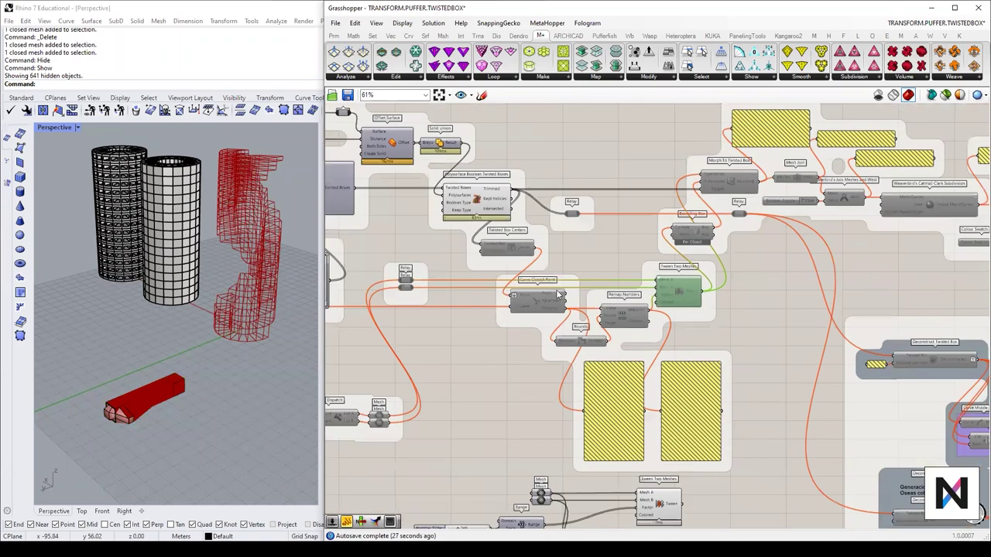
{"action": "right_click_drag", "start_coordinate": [419, 297], "coordinate": [621, 291]}
{"action": "scroll", "coordinate": [604, 271], "scroll_direction": "up", "scroll_amount": 4}
{"action": "right_click_drag", "start_coordinate": [698, 319], "coordinate": [408, 282]}
{"action": "scroll", "coordinate": [413, 327], "scroll_direction": "down", "scroll_amount": 2}
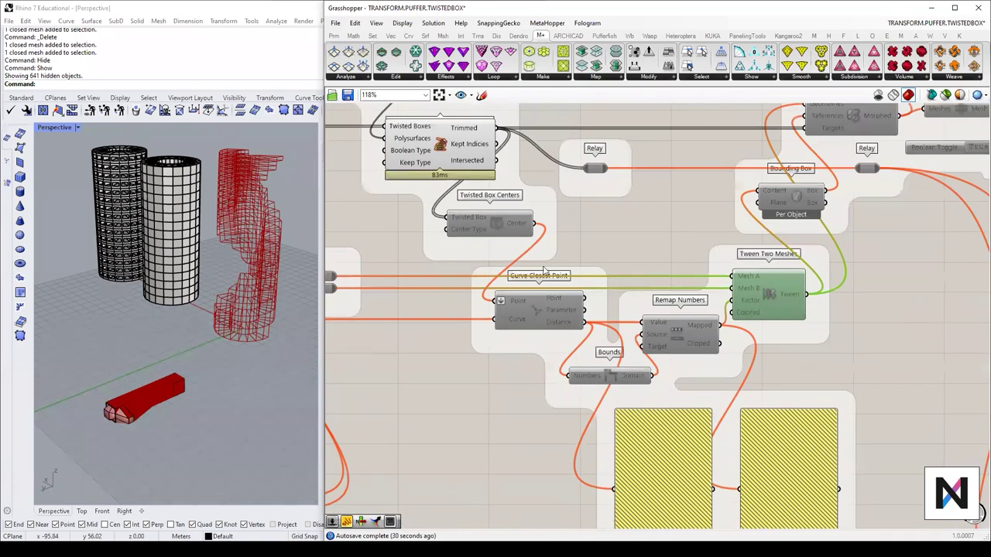
{"action": "scroll", "coordinate": [676, 380], "scroll_direction": "down", "scroll_amount": 3}
{"action": "right_click_drag", "start_coordinate": [677, 380], "coordinate": [668, 361]}
{"action": "right_click_drag", "start_coordinate": [130, 280], "coordinate": [144, 238]}
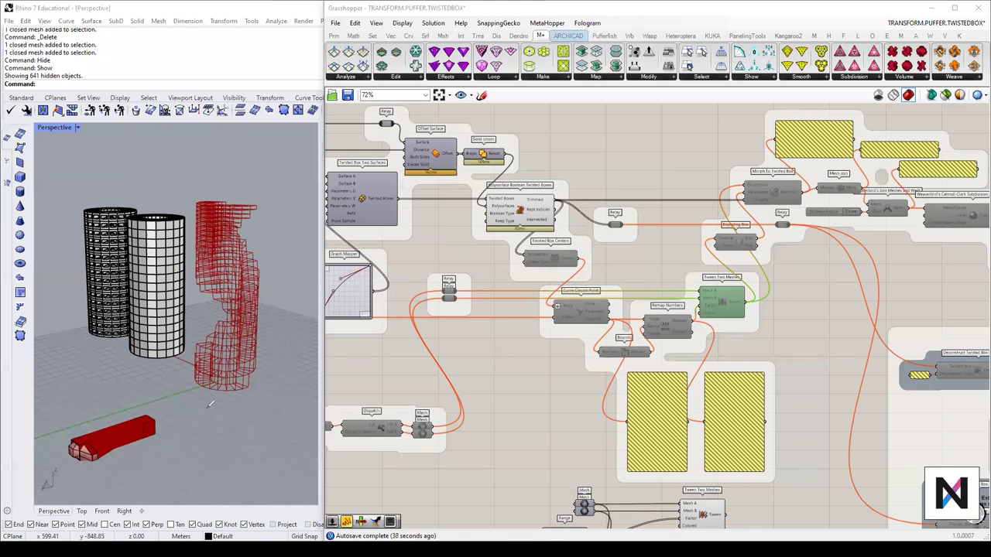
{"action": "mouse_move", "coordinate": [235, 179]}
{"action": "left_mouse_down"}
{"action": "mouse_move", "coordinate": [209, 184]}
{"action": "mouse_move", "coordinate": [202, 396]}
{"action": "mouse_move", "coordinate": [267, 246]}
{"action": "mouse_move", "coordinate": [241, 217]}
{"action": "left_mouse_up"}
{"action": "left_click_drag", "start_coordinate": [193, 363], "coordinate": [202, 369]}
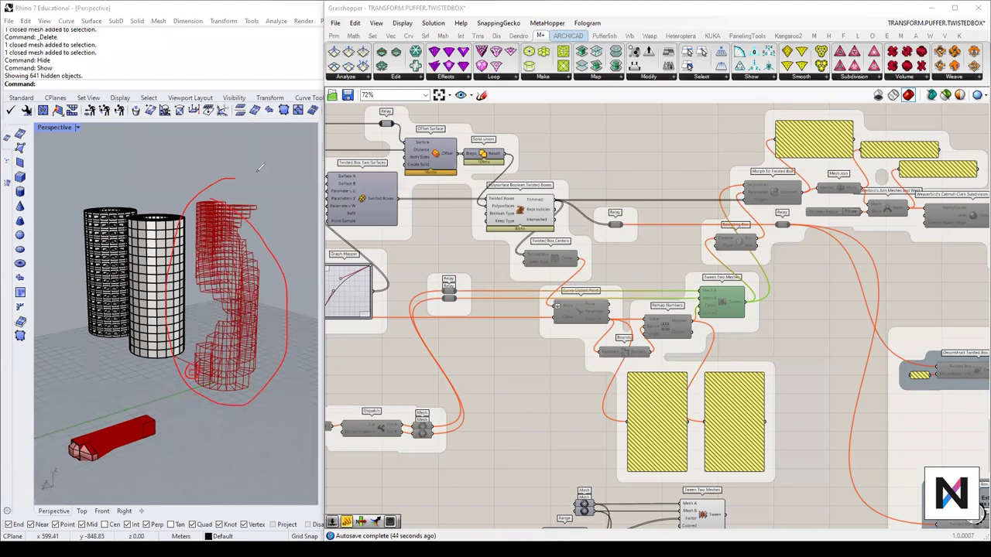
{"action": "left_click_drag", "start_coordinate": [264, 192], "coordinate": [269, 204]}
{"action": "mouse_move", "coordinate": [261, 205]}
{"action": "left_mouse_down"}
{"action": "mouse_move", "coordinate": [276, 203]}
{"action": "mouse_move", "coordinate": [253, 200]}
{"action": "mouse_move", "coordinate": [259, 182]}
{"action": "left_mouse_up"}
{"action": "left_click_drag", "start_coordinate": [145, 383], "coordinate": [146, 407]}
{"action": "mouse_move", "coordinate": [139, 400]}
{"action": "left_mouse_down"}
{"action": "mouse_move", "coordinate": [146, 407]}
{"action": "mouse_move", "coordinate": [147, 385]}
{"action": "left_mouse_up"}
{"action": "left_click_drag", "start_coordinate": [64, 417], "coordinate": [68, 436]}
{"action": "mouse_move", "coordinate": [62, 429]}
{"action": "left_mouse_down"}
{"action": "mouse_move", "coordinate": [71, 427]}
{"action": "mouse_move", "coordinate": [60, 411]}
{"action": "left_mouse_up"}
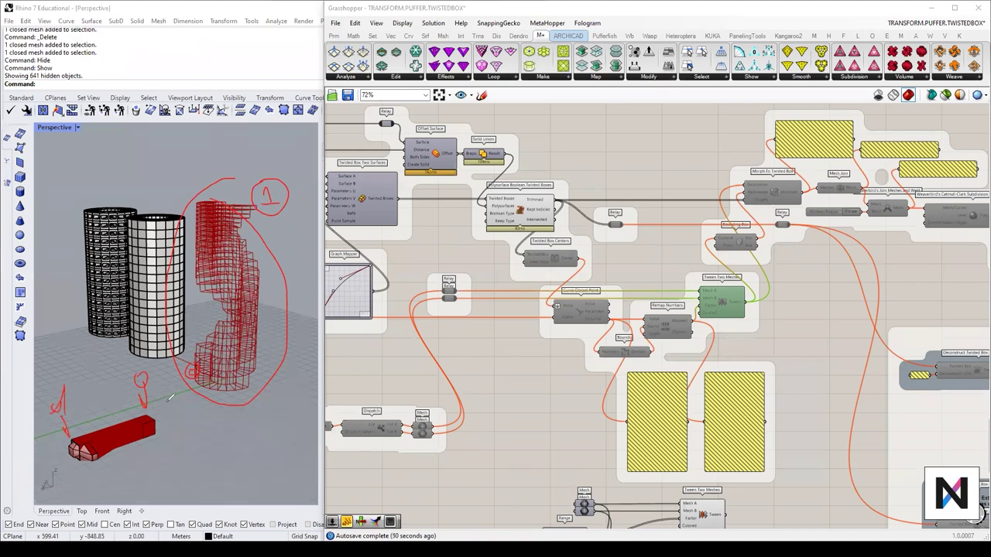
{"action": "mouse_move", "coordinate": [237, 137]}
{"action": "left_mouse_down"}
{"action": "mouse_move", "coordinate": [200, 417]}
{"action": "mouse_move", "coordinate": [321, 294]}
{"action": "mouse_move", "coordinate": [228, 160]}
{"action": "left_mouse_up"}
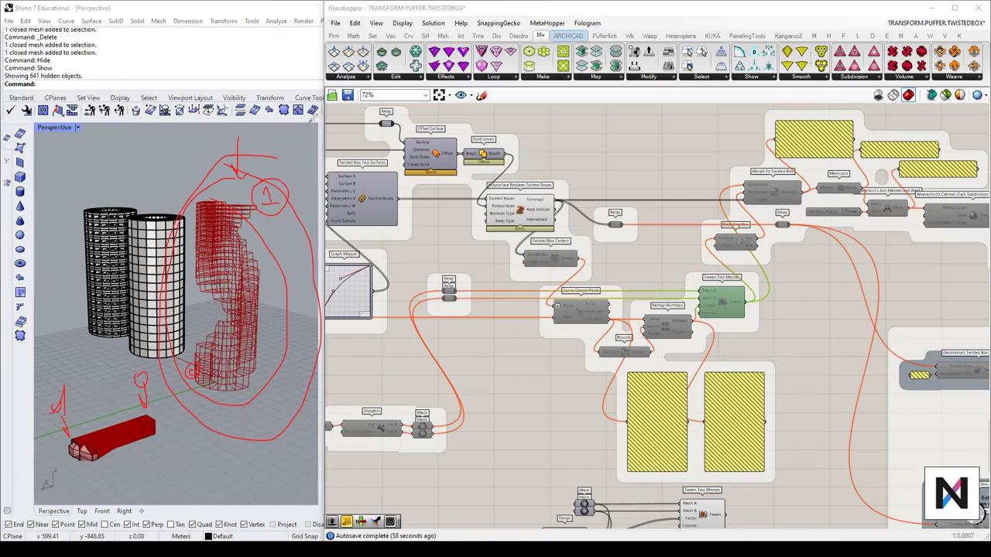
{"action": "key", "text": "Escape"}
{"action": "right_click_drag", "start_coordinate": [258, 341], "coordinate": [242, 393]}
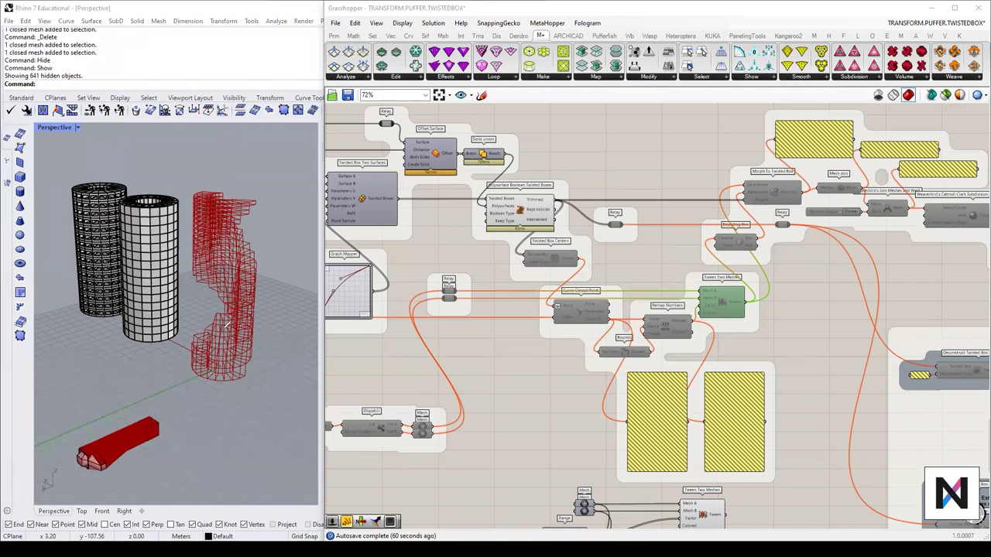
{"action": "left_click_drag", "start_coordinate": [244, 132], "coordinate": [253, 157]}
{"action": "left_click_drag", "start_coordinate": [220, 381], "coordinate": [249, 344]}
{"action": "left_click_drag", "start_coordinate": [209, 427], "coordinate": [242, 385]}
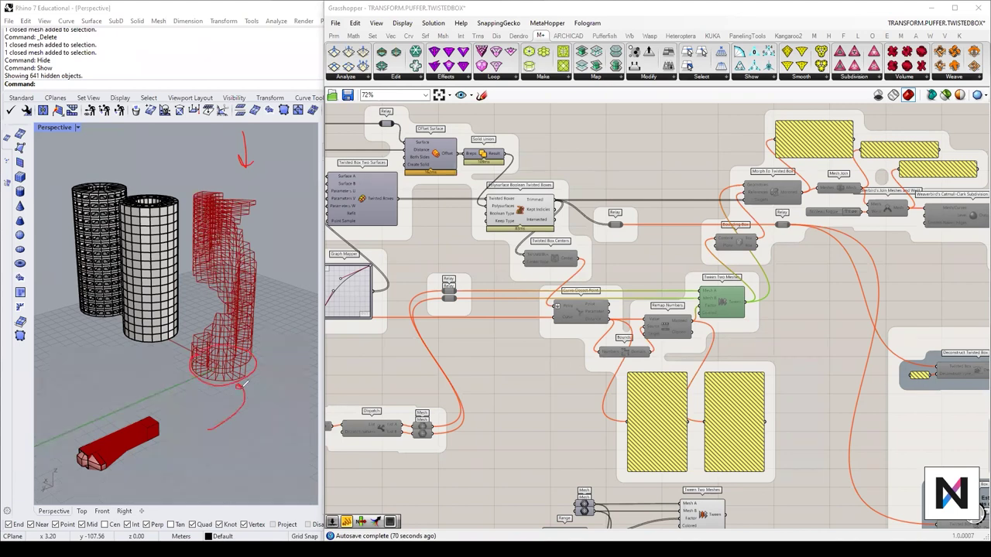
{"action": "mouse_move", "coordinate": [288, 288]}
{"action": "left_mouse_down"}
{"action": "mouse_move", "coordinate": [262, 350]}
{"action": "mouse_move", "coordinate": [273, 346]}
{"action": "left_mouse_up"}
{"action": "left_click_drag", "start_coordinate": [267, 422], "coordinate": [252, 379]}
{"action": "mouse_move", "coordinate": [271, 192]}
{"action": "left_mouse_down"}
{"action": "mouse_move", "coordinate": [259, 160]}
{"action": "mouse_move", "coordinate": [245, 153]}
{"action": "left_mouse_up"}
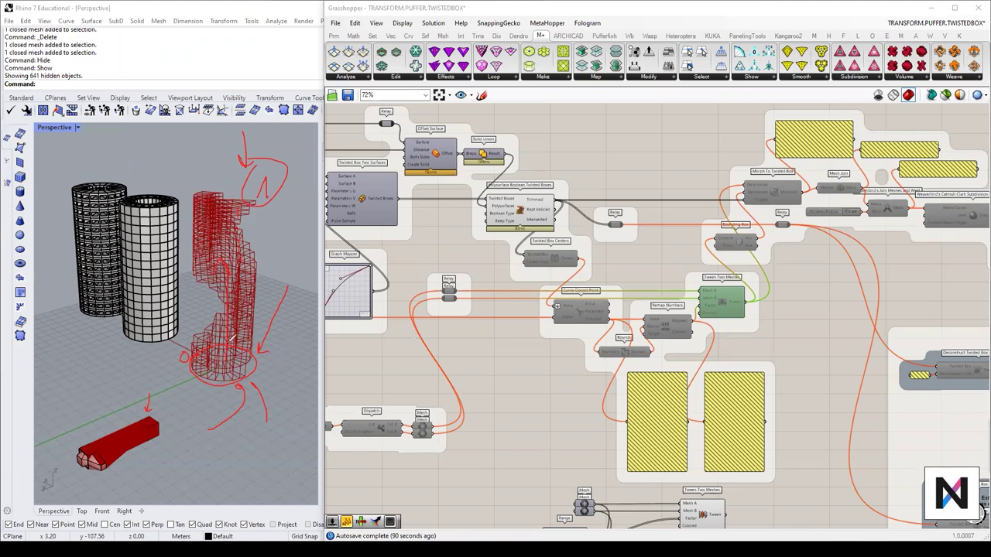
{"action": "mouse_move", "coordinate": [256, 192]}
{"action": "left_mouse_down"}
{"action": "mouse_move", "coordinate": [268, 190]}
{"action": "mouse_move", "coordinate": [293, 144]}
{"action": "left_mouse_up"}
{"action": "left_click_drag", "start_coordinate": [183, 363], "coordinate": [185, 350]}
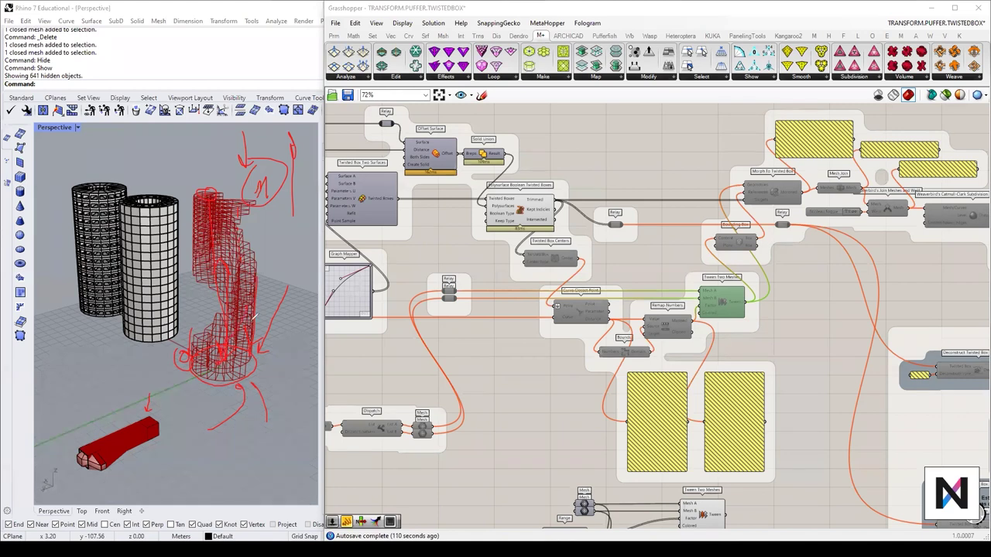
{"action": "mouse_move", "coordinate": [266, 314]}
{"action": "left_mouse_down"}
{"action": "mouse_move", "coordinate": [279, 288]}
{"action": "mouse_move", "coordinate": [267, 316]}
{"action": "left_mouse_up"}
{"action": "key", "text": "Escape"}
Step: Hide the two solid gridded towers in the Perspective viewport
{"action": "right_click_drag", "start_coordinate": [251, 298], "coordinate": [240, 280]}
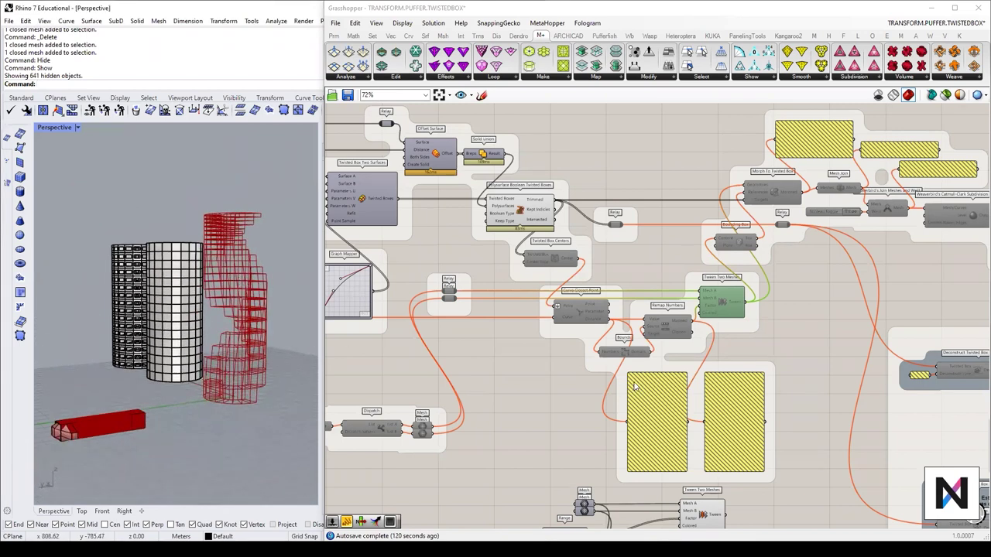
{"action": "right_click_drag", "start_coordinate": [202, 380], "coordinate": [217, 402]}
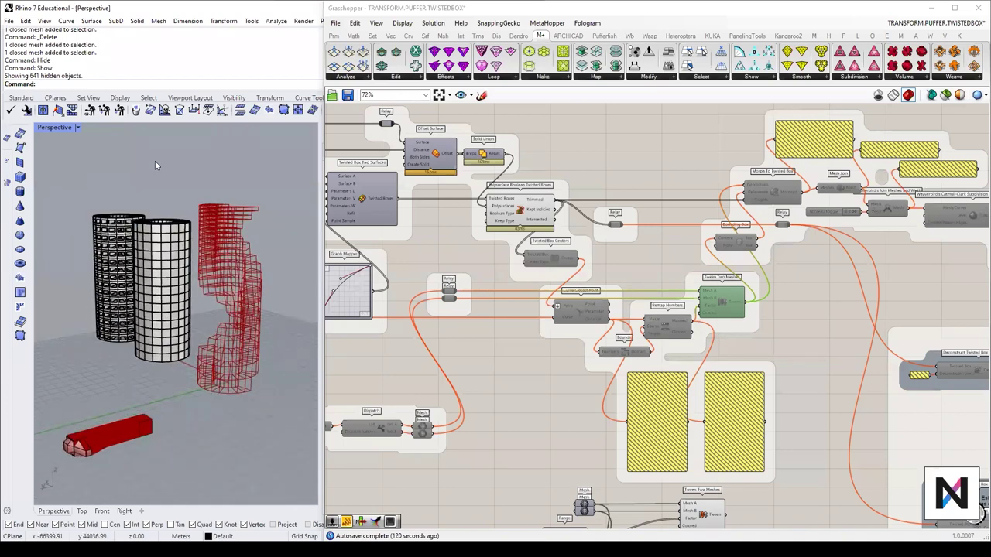
{"action": "left_click", "coordinate": [152, 246]}
{"action": "left_click", "coordinate": [111, 252], "text": "shift"}
{"action": "type", "text": "hide"}
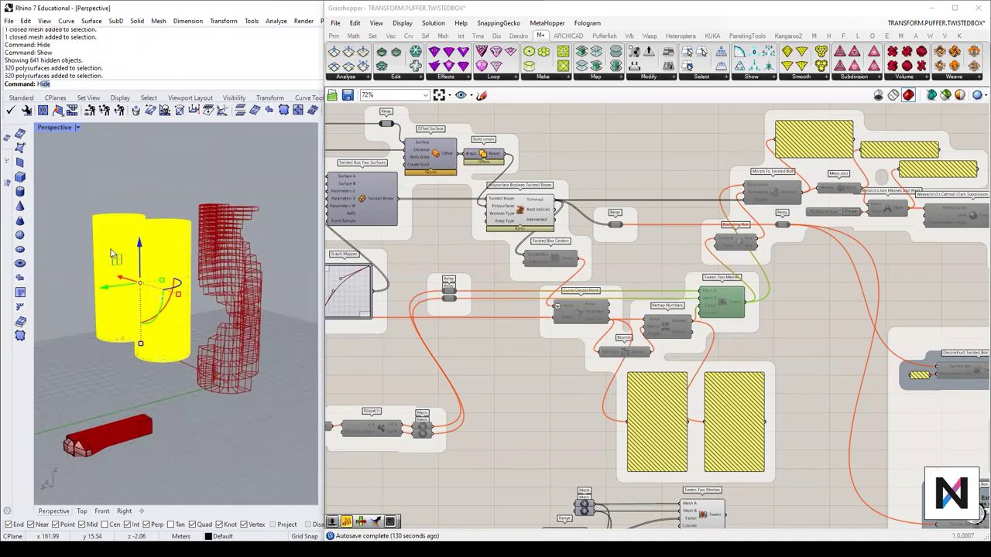
{"action": "key", "text": "Return"}
Step: Frame the red wireframe tower and set the Perspective viewport's display mode to Artic_Shadows
{"action": "right_click_drag", "start_coordinate": [238, 310], "coordinate": [227, 318], "text": "shift"}
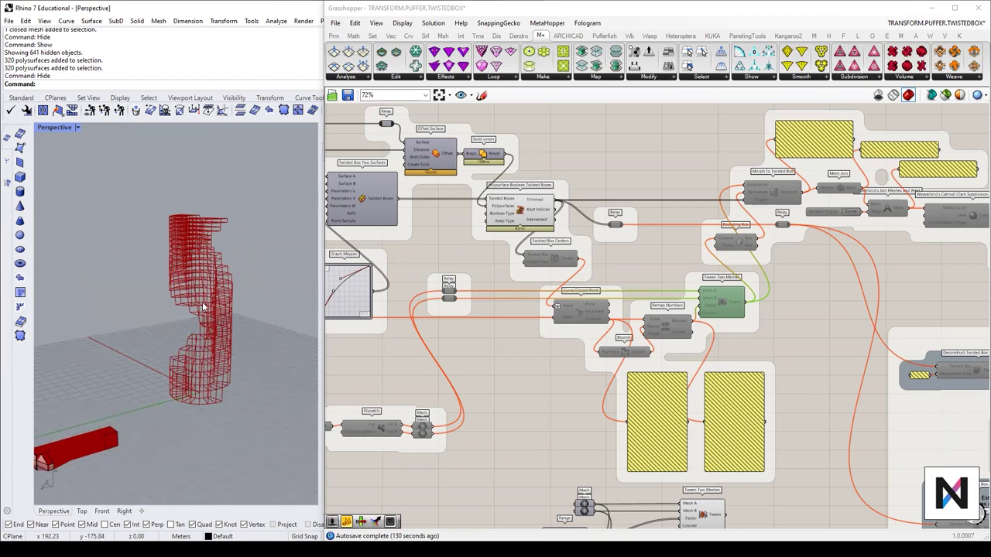
{"action": "scroll", "coordinate": [205, 306], "scroll_direction": "up", "scroll_amount": 2}
{"action": "left_click", "coordinate": [78, 128]}
{"action": "left_click", "coordinate": [118, 249]}
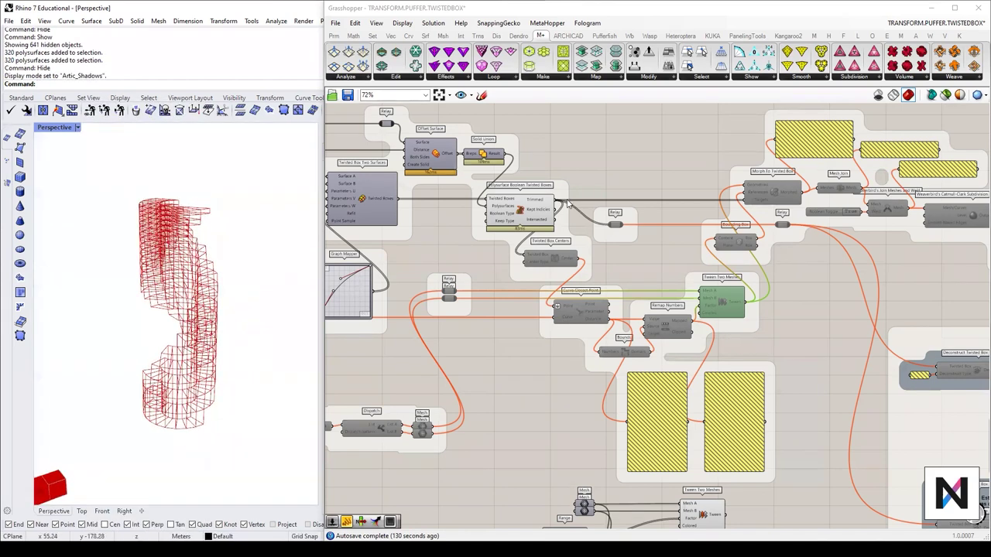
Step: Highlight the Polysurface Boolean Twisted Boxes result and examine the twisted-box tower from several angles
{"action": "left_click", "coordinate": [527, 215]}
{"action": "right_click_drag", "start_coordinate": [241, 327], "coordinate": [203, 347]}
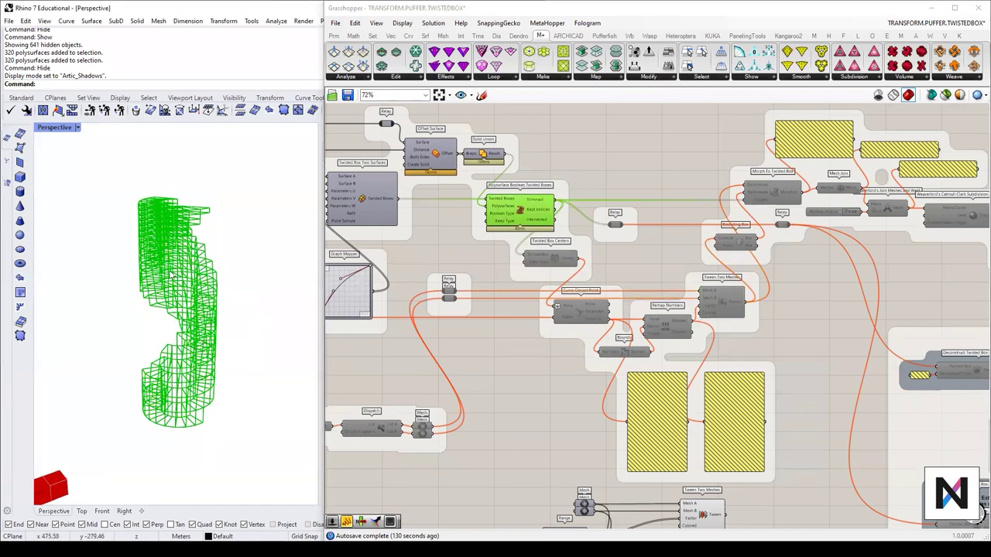
{"action": "mouse_move", "coordinate": [534, 205]}
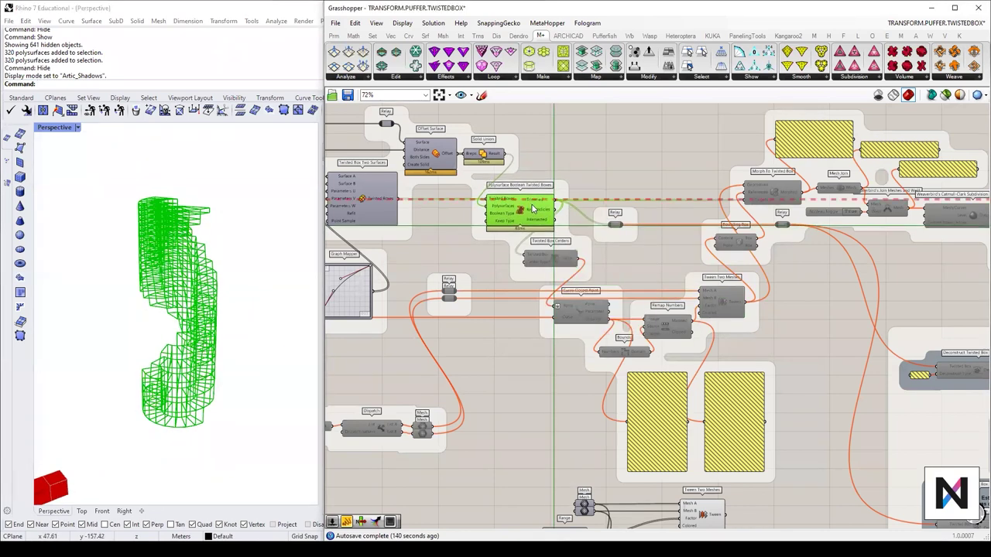
{"action": "right_click_drag", "start_coordinate": [136, 322], "coordinate": [182, 329]}
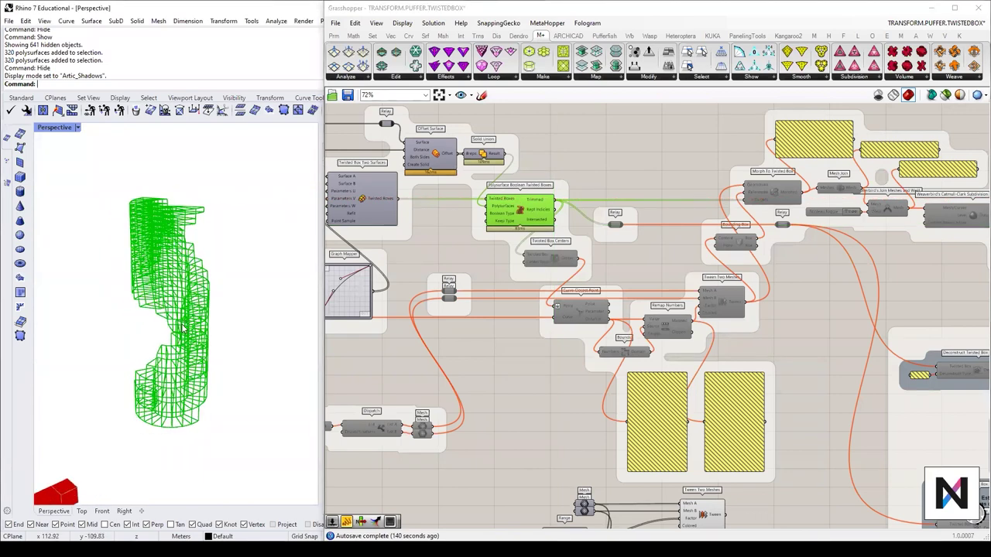
{"action": "right_click_drag", "start_coordinate": [220, 287], "coordinate": [219, 305]}
{"action": "left_click", "coordinate": [378, 340]}
{"action": "right_click_drag", "start_coordinate": [206, 346], "coordinate": [207, 366]}
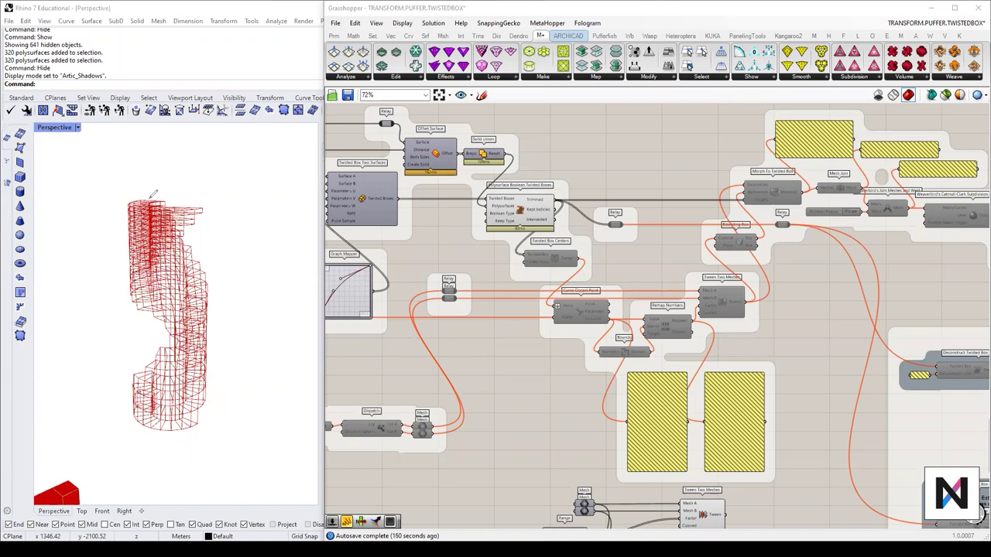
Step: Annotate the tower's top boxes with a grid sign, an arrow to the red solid below and a circled 1
{"action": "left_click_drag", "start_coordinate": [198, 418], "coordinate": [200, 421]}
{"action": "mouse_move", "coordinate": [203, 210]}
{"action": "left_mouse_down"}
{"action": "mouse_move", "coordinate": [253, 215]}
{"action": "mouse_move", "coordinate": [265, 203]}
{"action": "left_mouse_up"}
{"action": "mouse_move", "coordinate": [246, 207]}
{"action": "left_mouse_down"}
{"action": "mouse_move", "coordinate": [265, 207]}
{"action": "mouse_move", "coordinate": [277, 186]}
{"action": "mouse_move", "coordinate": [244, 179]}
{"action": "mouse_move", "coordinate": [300, 178]}
{"action": "left_mouse_up"}
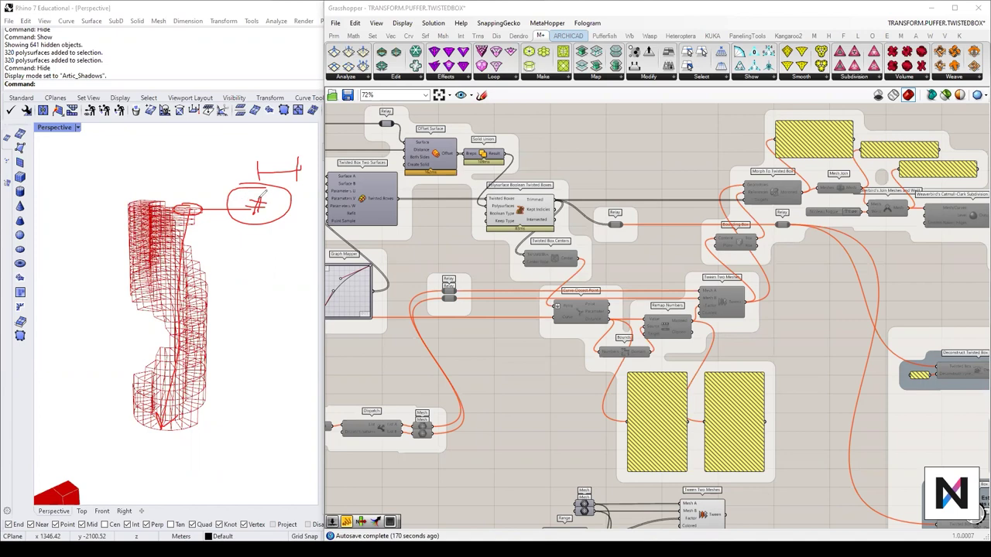
{"action": "left_click_drag", "start_coordinate": [95, 410], "coordinate": [78, 468]}
{"action": "mouse_move", "coordinate": [76, 451]}
{"action": "left_mouse_down"}
{"action": "mouse_move", "coordinate": [89, 465]}
{"action": "mouse_move", "coordinate": [85, 290]}
{"action": "mouse_move", "coordinate": [188, 202]}
{"action": "left_mouse_up"}
{"action": "left_click_drag", "start_coordinate": [195, 164], "coordinate": [203, 186]}
{"action": "mouse_move", "coordinate": [202, 143]}
{"action": "left_mouse_down"}
{"action": "mouse_move", "coordinate": [183, 159]}
{"action": "mouse_move", "coordinate": [192, 141]}
{"action": "left_mouse_up"}
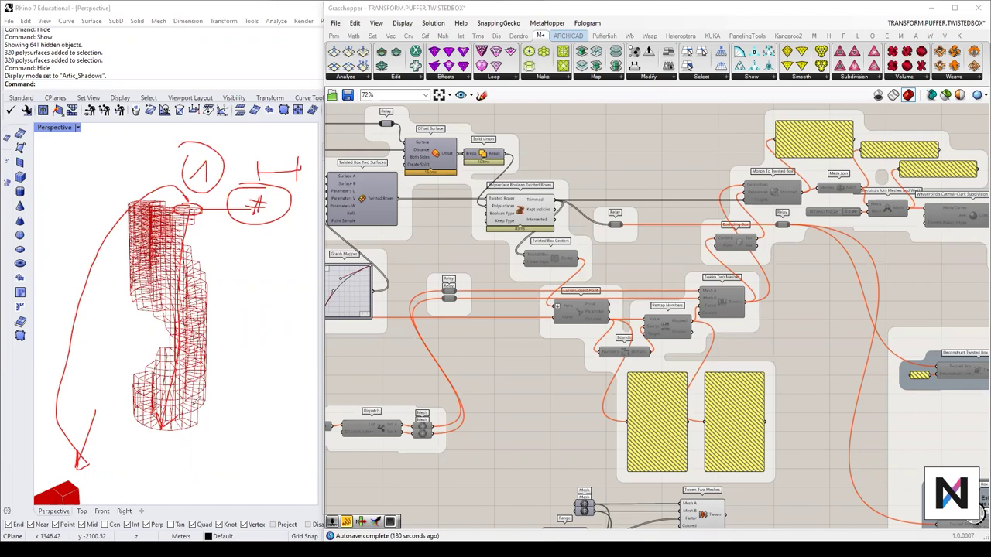
Step: Annotate a box near the tower's base with an arrow to the red solid, and clear all the markings
{"action": "mouse_move", "coordinate": [198, 395]}
{"action": "left_mouse_down"}
{"action": "mouse_move", "coordinate": [188, 410]}
{"action": "mouse_move", "coordinate": [219, 409]}
{"action": "left_mouse_up"}
{"action": "mouse_move", "coordinate": [231, 387]}
{"action": "left_mouse_down"}
{"action": "mouse_move", "coordinate": [224, 410]}
{"action": "mouse_move", "coordinate": [237, 403]}
{"action": "left_mouse_up"}
{"action": "mouse_move", "coordinate": [204, 407]}
{"action": "left_mouse_down"}
{"action": "mouse_move", "coordinate": [281, 393]}
{"action": "mouse_move", "coordinate": [270, 372]}
{"action": "left_mouse_up"}
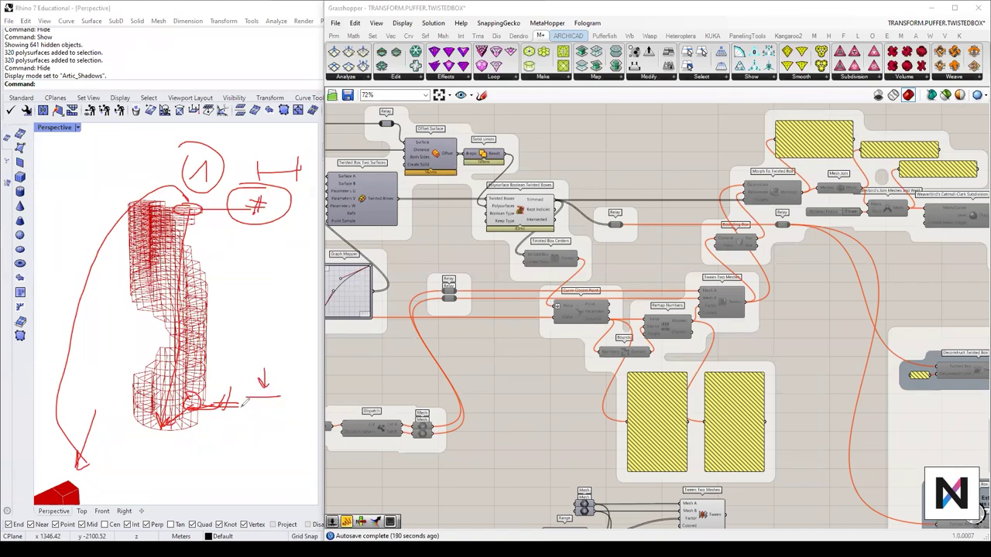
{"action": "mouse_move", "coordinate": [197, 404]}
{"action": "left_mouse_down"}
{"action": "mouse_move", "coordinate": [203, 443]}
{"action": "mouse_move", "coordinate": [80, 498]}
{"action": "mouse_move", "coordinate": [91, 496]}
{"action": "left_mouse_up"}
{"action": "left_click_drag", "start_coordinate": [35, 474], "coordinate": [23, 497]}
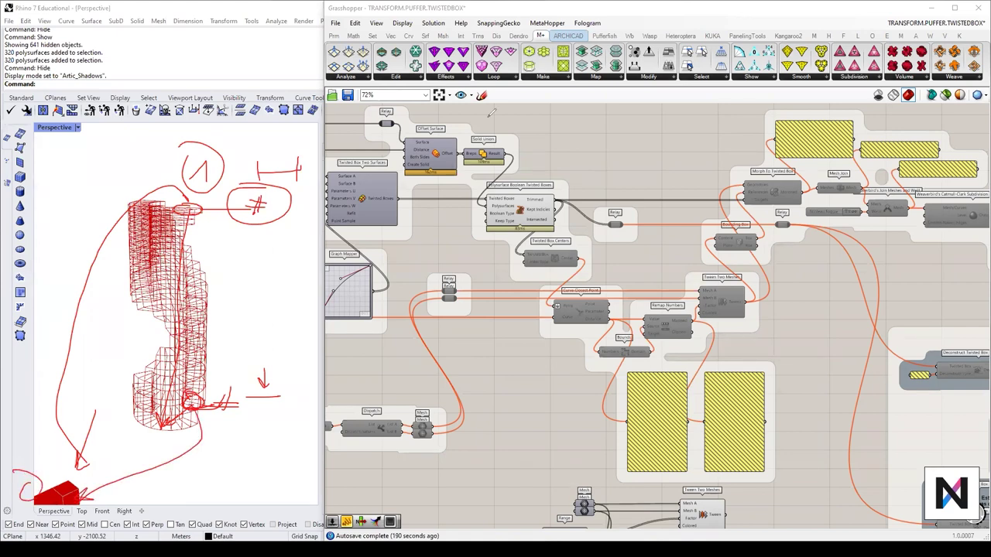
{"action": "key", "text": "Escape"}
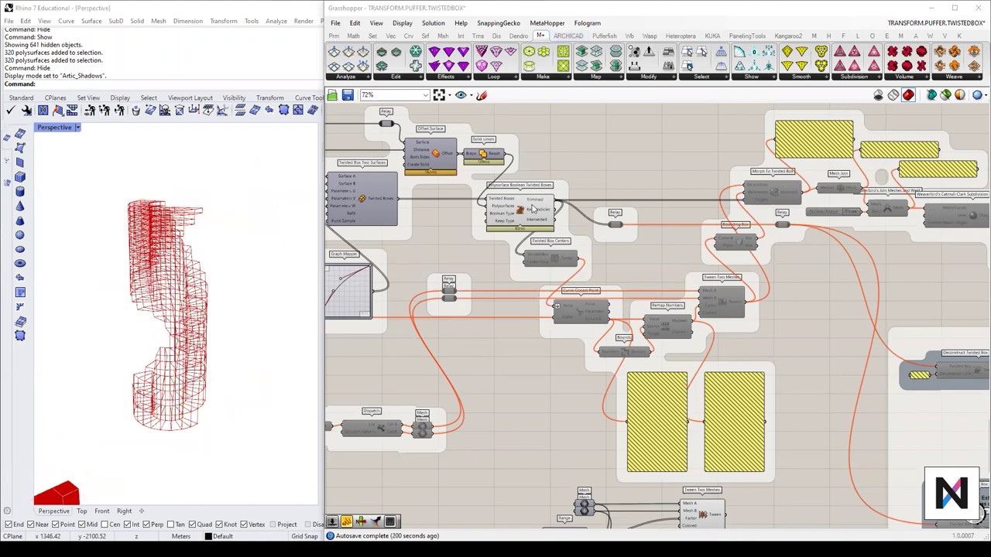
Step: Highlight the Polysurface Boolean Twisted Boxes result and examine the individual twisted boxes of the tower up close
{"action": "left_click", "coordinate": [519, 211]}
{"action": "right_click_drag", "start_coordinate": [212, 351], "coordinate": [220, 350]}
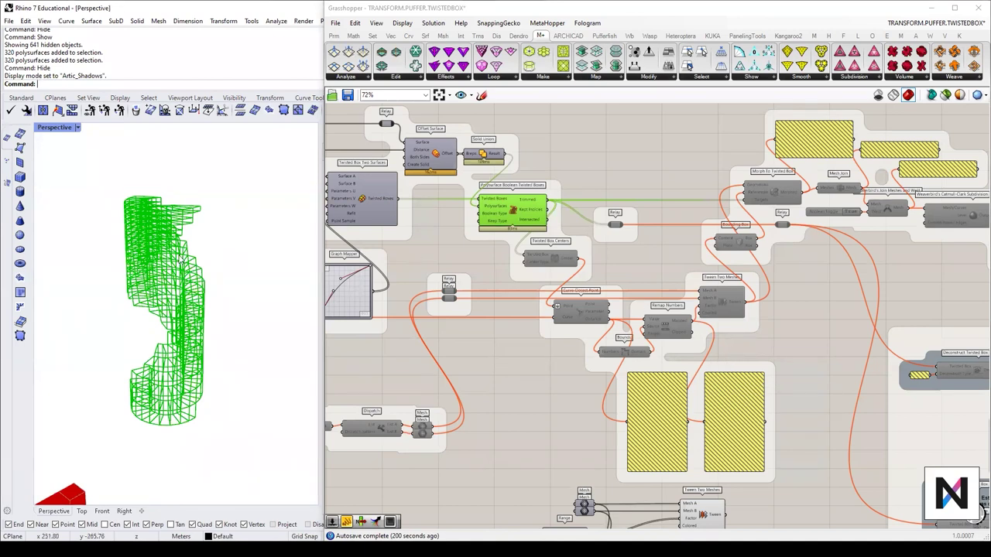
{"action": "scroll", "coordinate": [171, 401], "scroll_direction": "up", "scroll_amount": 5}
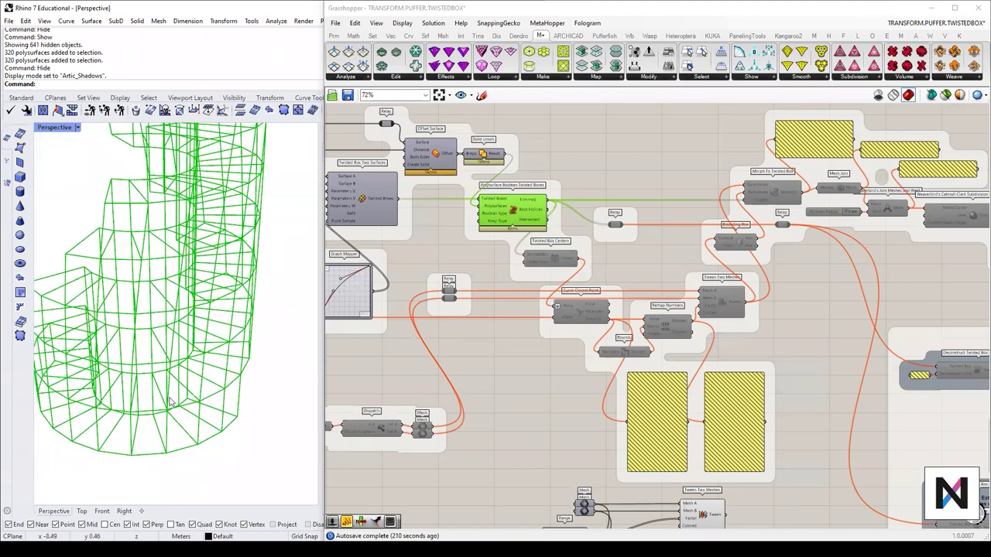
{"action": "scroll", "coordinate": [172, 400], "scroll_direction": "up", "scroll_amount": 2}
{"action": "scroll", "coordinate": [153, 219], "scroll_direction": "up", "scroll_amount": 2}
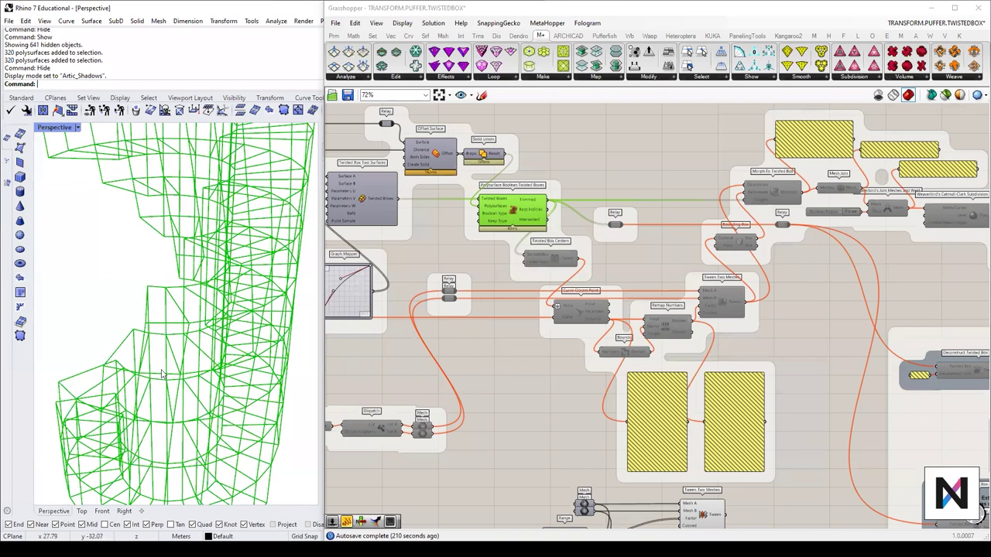
{"action": "scroll", "coordinate": [155, 335], "scroll_direction": "up", "scroll_amount": 3}
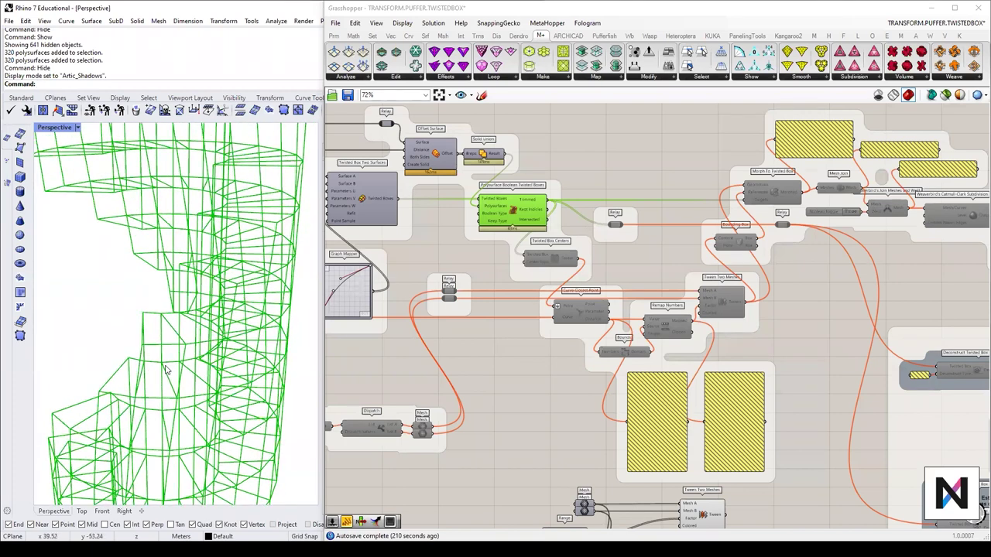
{"action": "scroll", "coordinate": [164, 401], "scroll_direction": "down", "scroll_amount": 2}
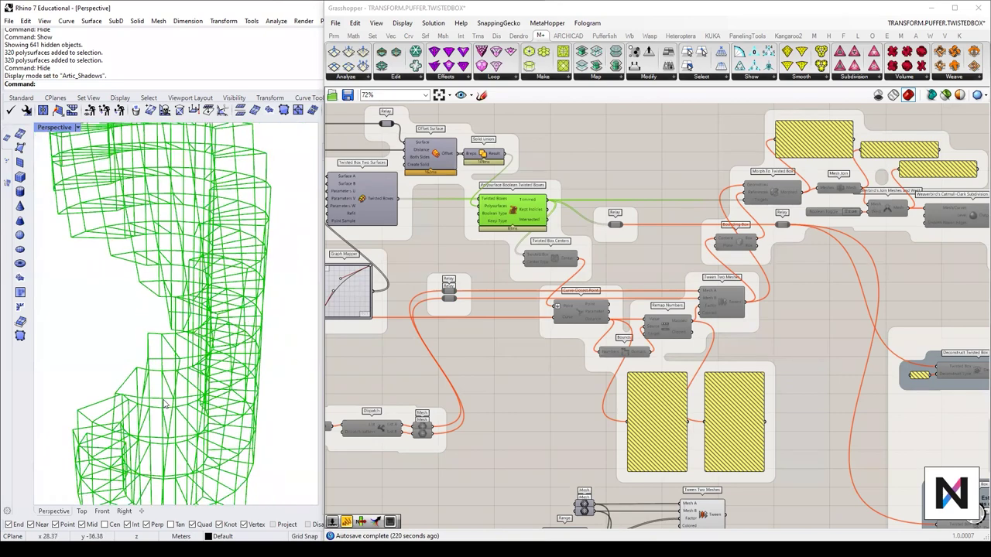
{"action": "right_click_drag", "start_coordinate": [208, 342], "coordinate": [181, 352]}
{"action": "scroll", "coordinate": [180, 352], "scroll_direction": "up", "scroll_amount": 1}
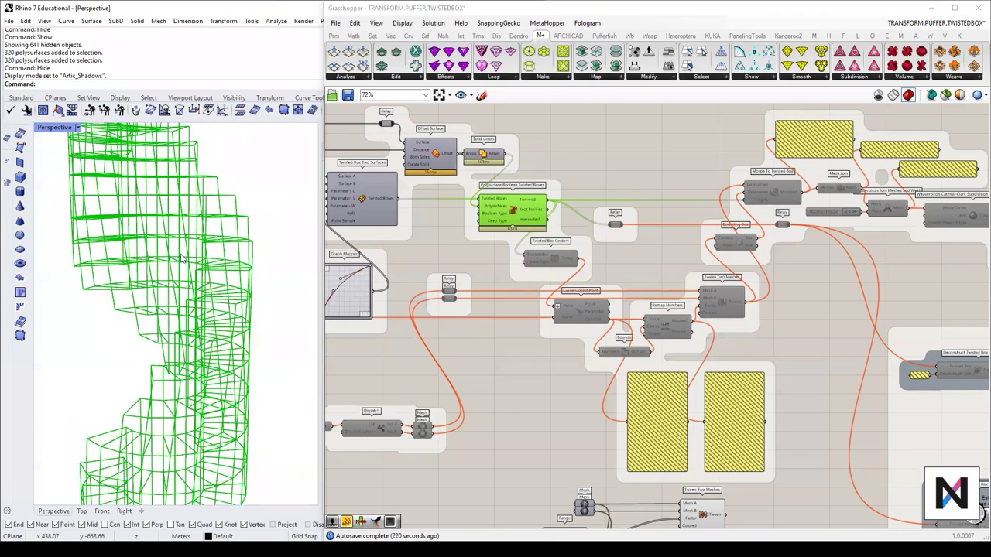
Step: Sketch a single twisted box with its center point and an arrow to the tower, and clear the sketch
{"action": "mouse_move", "coordinate": [276, 130]}
{"action": "left_mouse_down"}
{"action": "mouse_move", "coordinate": [310, 160]}
{"action": "mouse_move", "coordinate": [288, 200]}
{"action": "mouse_move", "coordinate": [313, 162]}
{"action": "mouse_move", "coordinate": [268, 175]}
{"action": "mouse_move", "coordinate": [307, 165]}
{"action": "mouse_move", "coordinate": [286, 159]}
{"action": "left_mouse_up"}
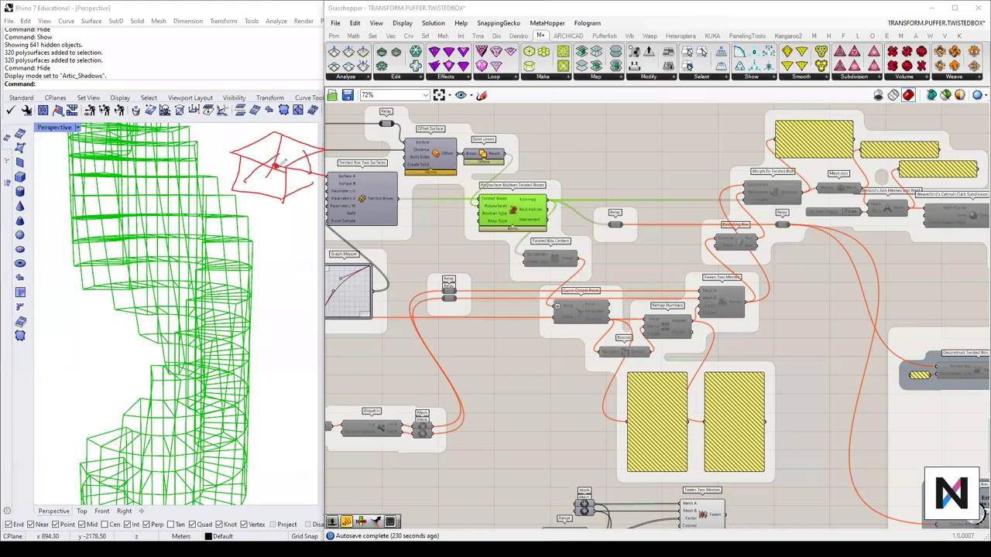
{"action": "left_click_drag", "start_coordinate": [275, 166], "coordinate": [228, 324]}
{"action": "left_click_drag", "start_coordinate": [220, 302], "coordinate": [228, 324]}
{"action": "left_click_drag", "start_coordinate": [228, 324], "coordinate": [242, 307]}
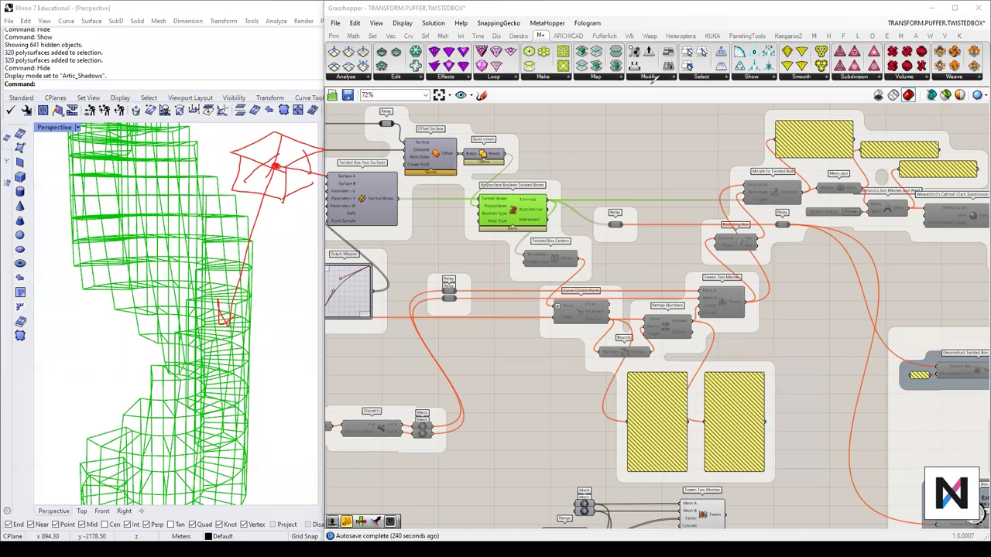
{"action": "key", "text": "Escape"}
Step: Select the Twisted Box Centers component fed by the Trimmed output of Polysurface Boolean Twisted Boxes
{"action": "scroll", "coordinate": [632, 182], "scroll_direction": "down", "scroll_amount": 5}
{"action": "scroll", "coordinate": [615, 232], "scroll_direction": "up", "scroll_amount": 5}
{"action": "right_click", "coordinate": [630, 260]}
{"action": "scroll", "coordinate": [580, 186], "scroll_direction": "up", "scroll_amount": 2}
{"action": "left_click", "coordinate": [643, 179]}
{"action": "right_click_drag", "start_coordinate": [643, 178], "coordinate": [717, 255]}
{"action": "left_click", "coordinate": [562, 206]}
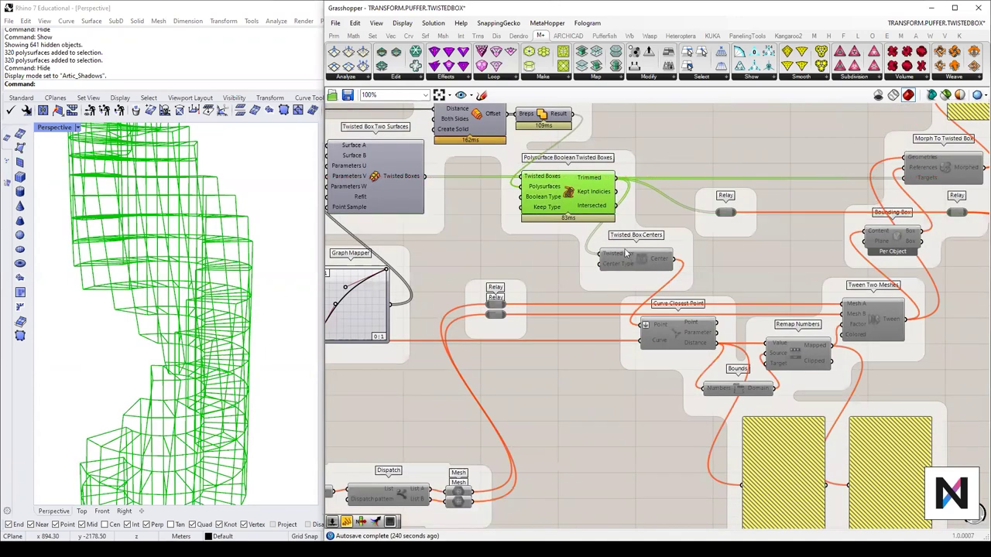
{"action": "left_click_drag", "start_coordinate": [627, 254], "coordinate": [633, 253]}
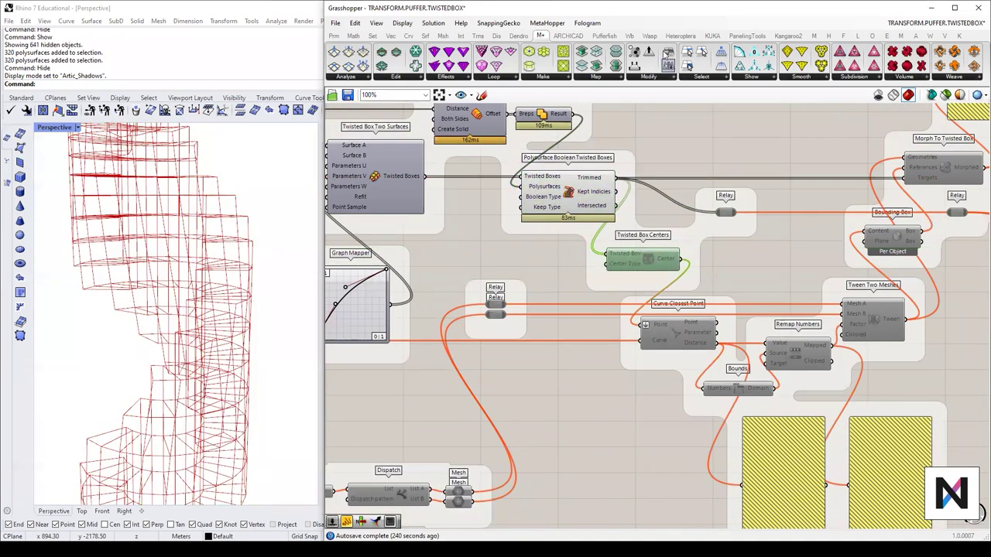
Step: Look up the Twisted Box Centers component among Pufferfish's Twisted Box components
{"action": "left_click", "coordinate": [604, 35]}
{"action": "left_click", "coordinate": [922, 78]}
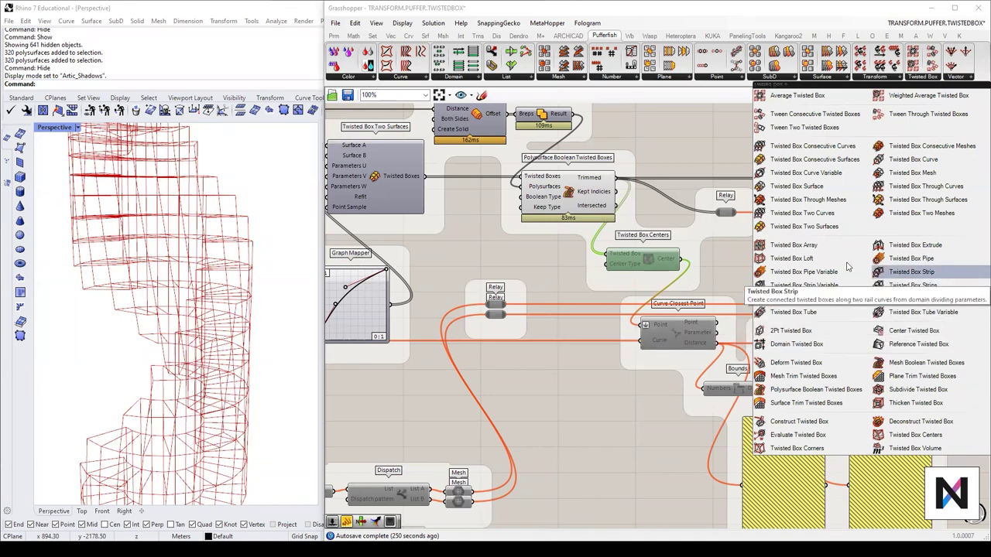
{"action": "left_click", "coordinate": [582, 420]}
{"action": "left_click", "coordinate": [648, 264], "text": "ctrl+alt"}
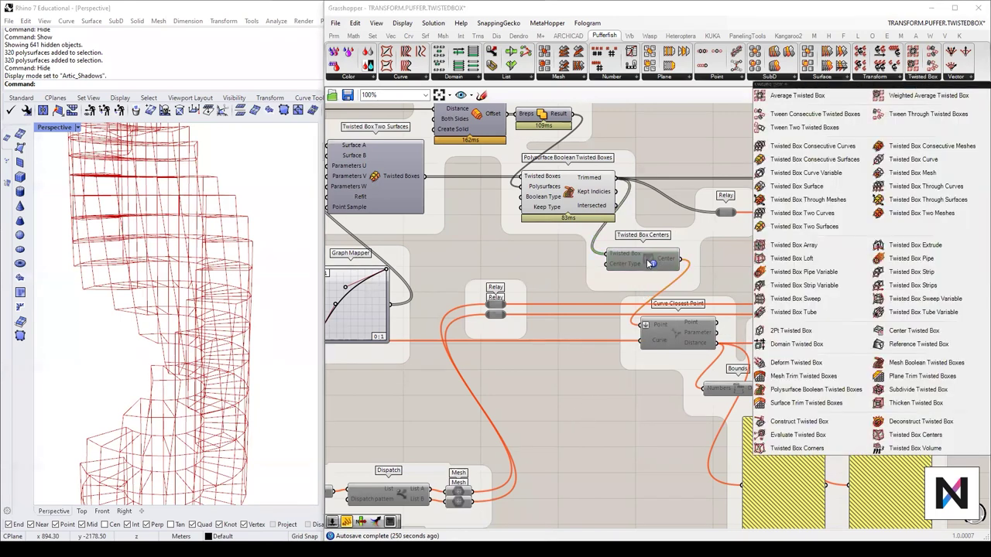
{"action": "left_click", "coordinate": [923, 77]}
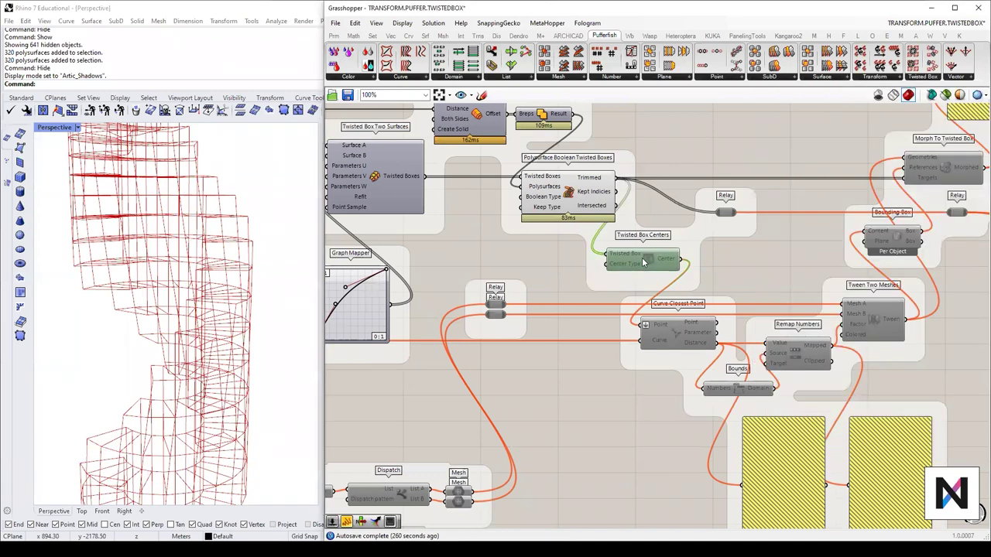
Step: Enable the Twisted Box Centers component with its preview on, and view the center points in the tower
{"action": "middle_click", "coordinate": [642, 257]}
{"action": "left_click", "coordinate": [669, 261]}
{"action": "middle_click", "coordinate": [649, 256]}
{"action": "left_click", "coordinate": [668, 238]}
{"action": "scroll", "coordinate": [200, 304], "scroll_direction": "down", "scroll_amount": 5}
{"action": "right_click_drag", "start_coordinate": [199, 303], "coordinate": [151, 306]}
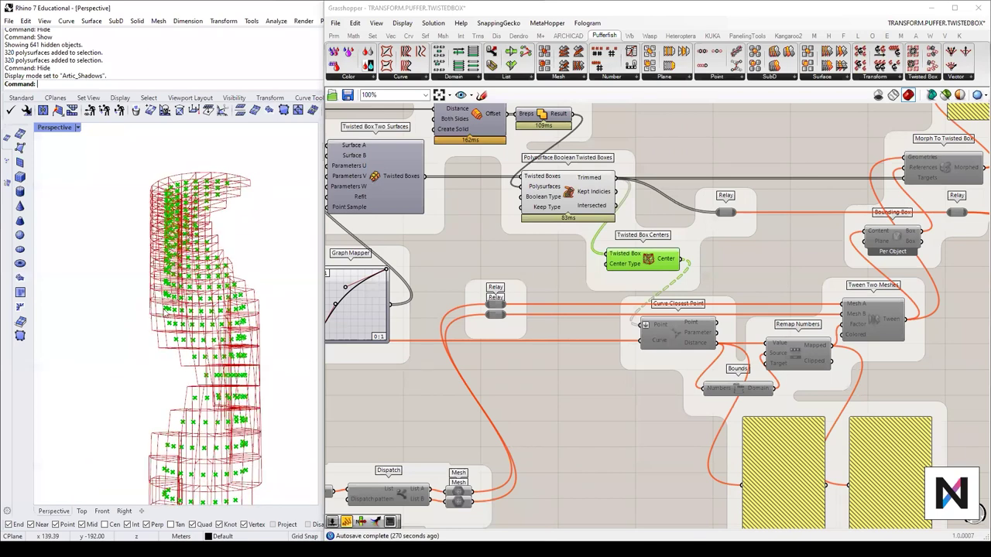
{"action": "left_click", "coordinate": [635, 430]}
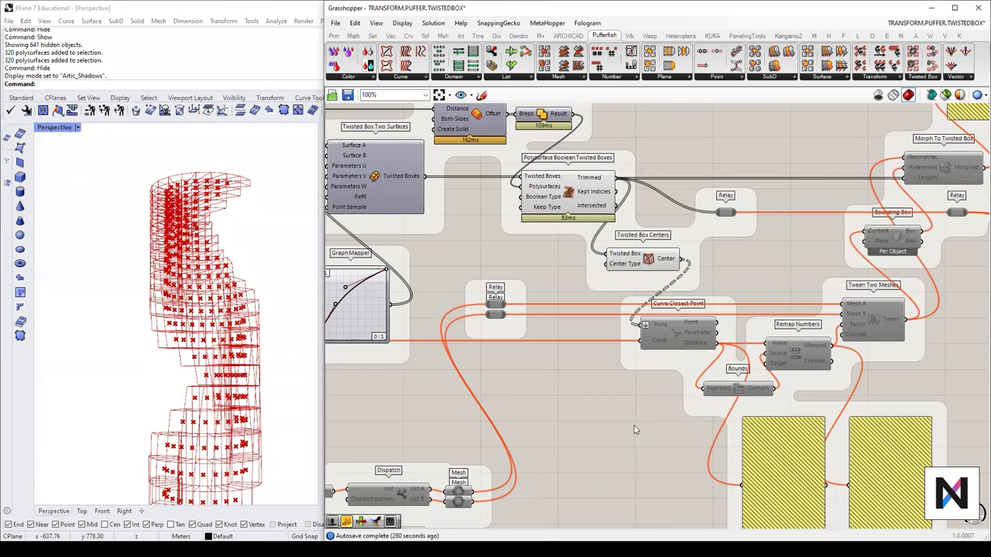
Step: Add a Volume component and connect the Trimmed twisted boxes to its Geometry input
{"action": "double_click", "coordinate": [633, 430]}
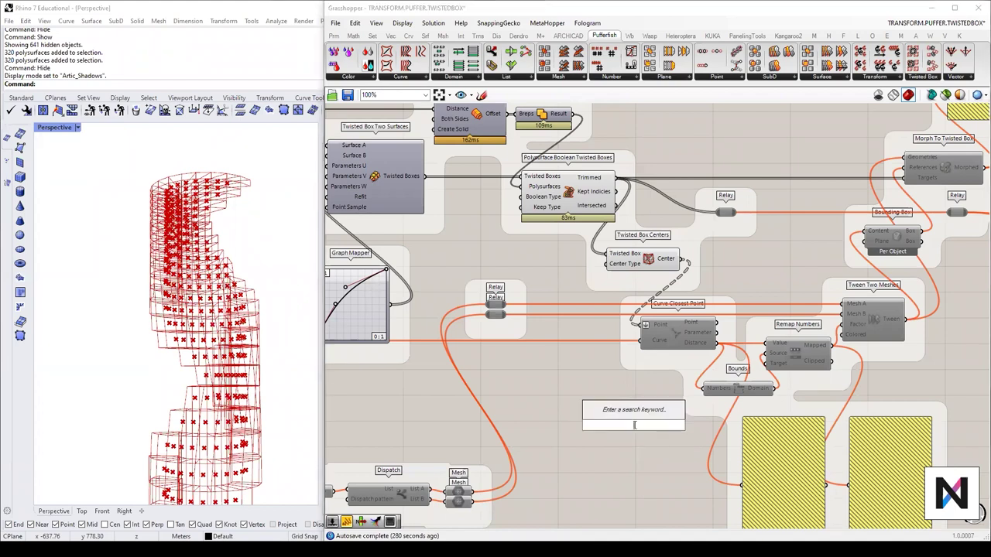
{"action": "type", "text": "volume"}
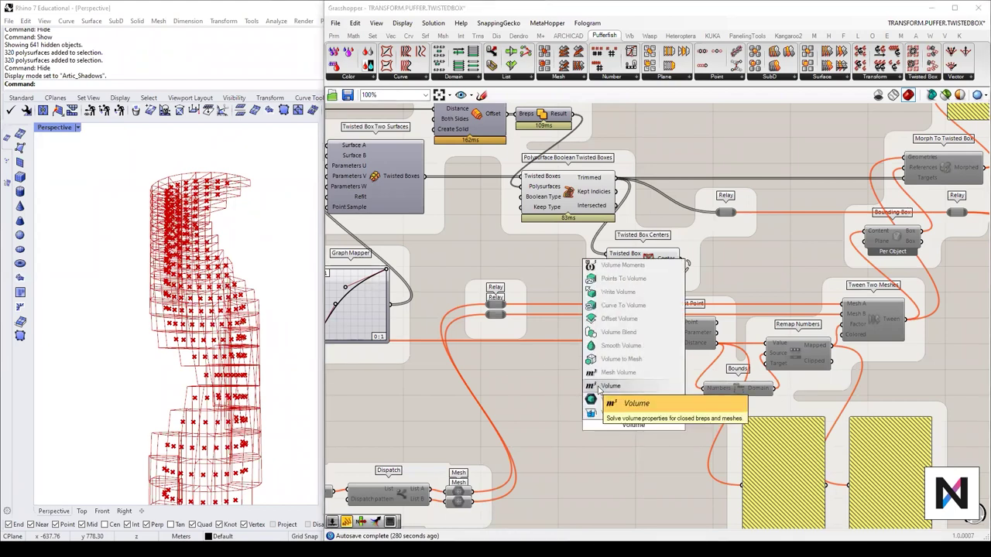
{"action": "key", "text": "Return"}
{"action": "scroll", "coordinate": [662, 437], "scroll_direction": "up", "scroll_amount": 2}
{"action": "scroll", "coordinate": [660, 430], "scroll_direction": "down", "scroll_amount": 2}
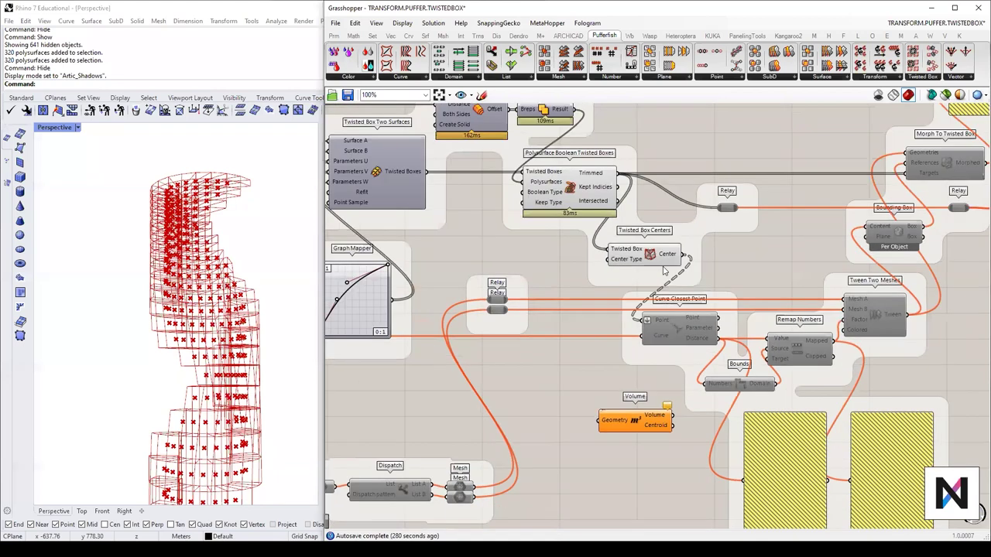
{"action": "left_click_drag", "start_coordinate": [618, 173], "coordinate": [601, 420]}
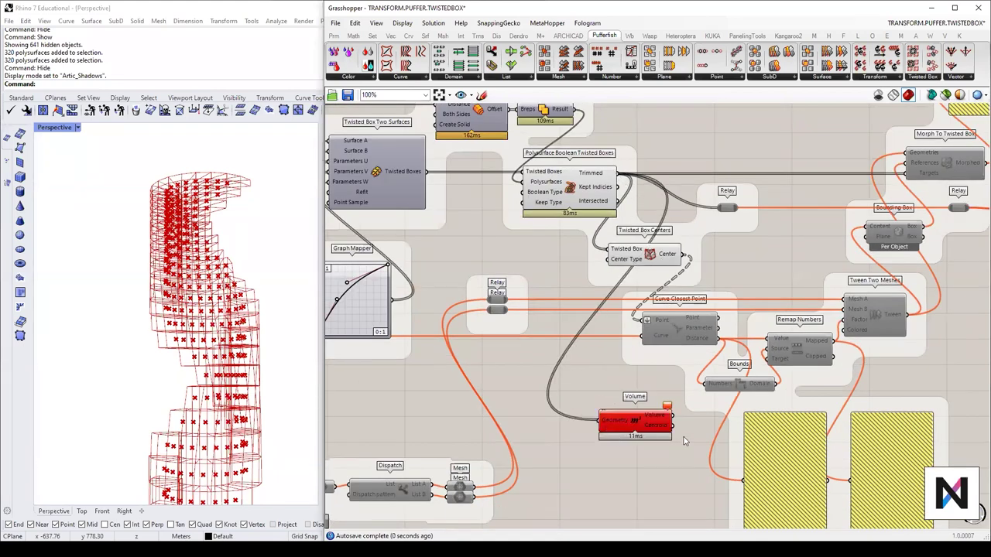
Step: Read the Volume component's error message and delete the component
{"action": "scroll", "coordinate": [685, 440], "scroll_direction": "up", "scroll_amount": 2}
{"action": "mouse_move", "coordinate": [664, 401]}
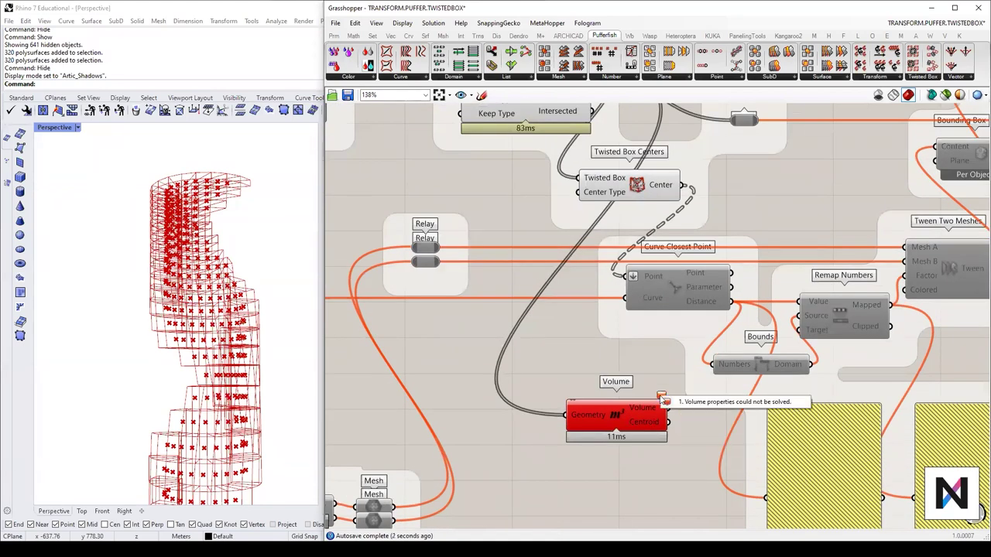
{"action": "left_click", "coordinate": [619, 417]}
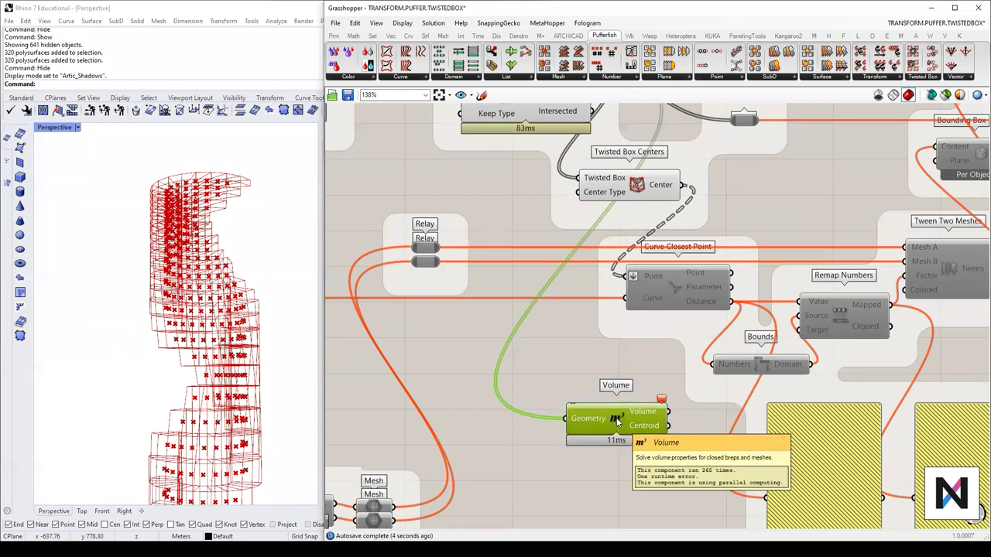
{"action": "key", "text": "Delete"}
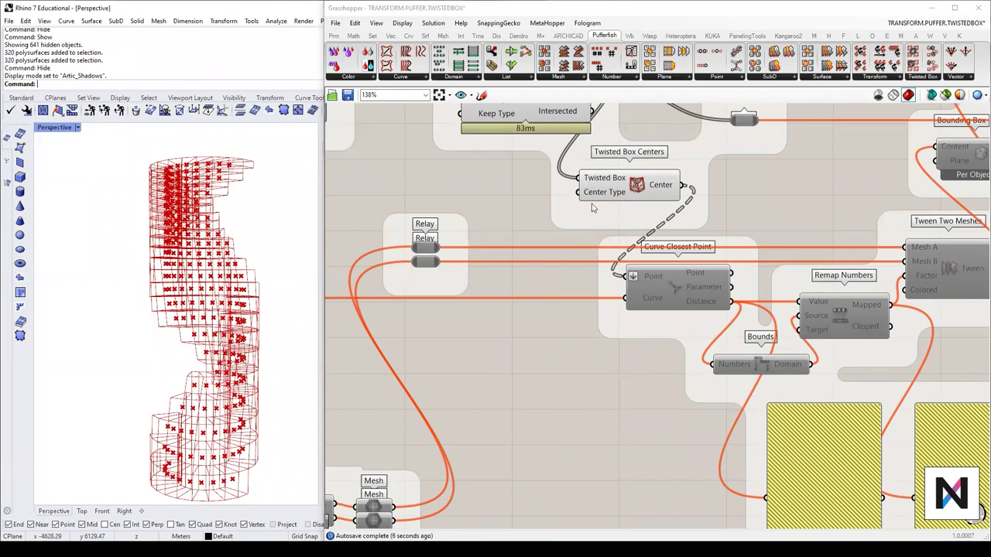
Step: Highlight the Twisted Box Centers points and examine them along the tower
{"action": "scroll", "coordinate": [641, 179], "scroll_direction": "up", "scroll_amount": 1}
{"action": "left_click", "coordinate": [642, 180]}
{"action": "right_click_drag", "start_coordinate": [233, 352], "coordinate": [236, 202]}
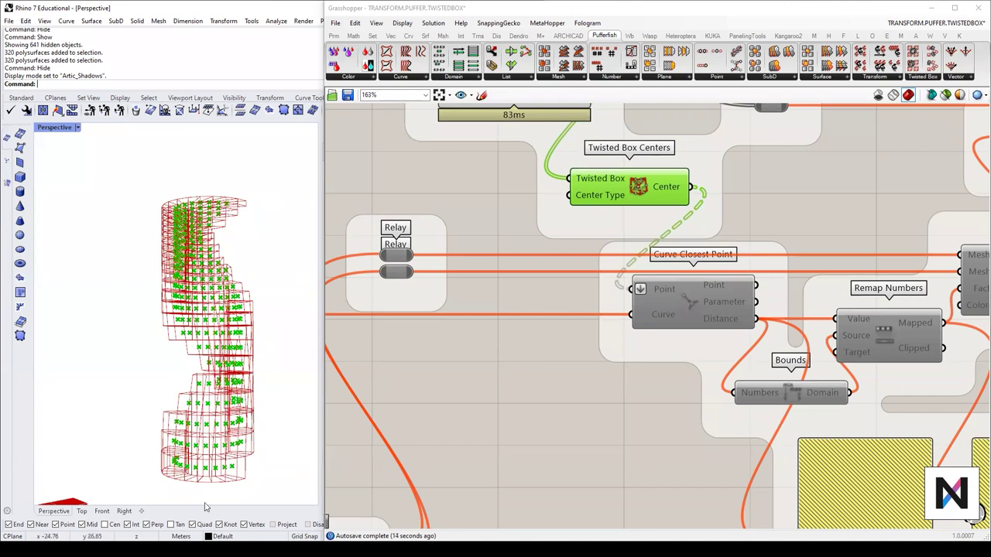
Step: Enable the Curve Closest Point component and turn on its preview
{"action": "scroll", "coordinate": [547, 320], "scroll_direction": "down", "scroll_amount": 4}
{"action": "scroll", "coordinate": [597, 336], "scroll_direction": "up", "scroll_amount": 3}
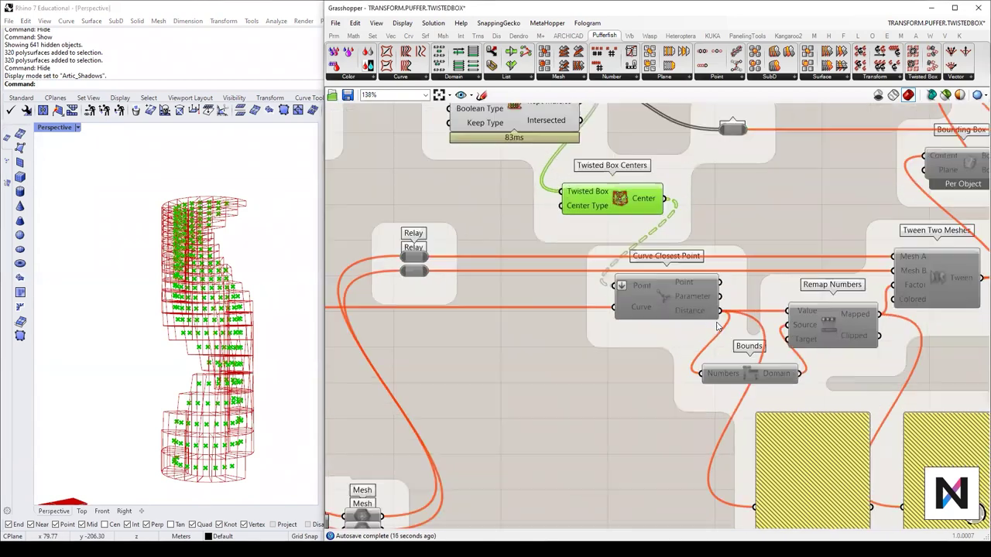
{"action": "left_click", "coordinate": [673, 303]}
{"action": "middle_click", "coordinate": [673, 300]}
{"action": "left_click", "coordinate": [699, 302]}
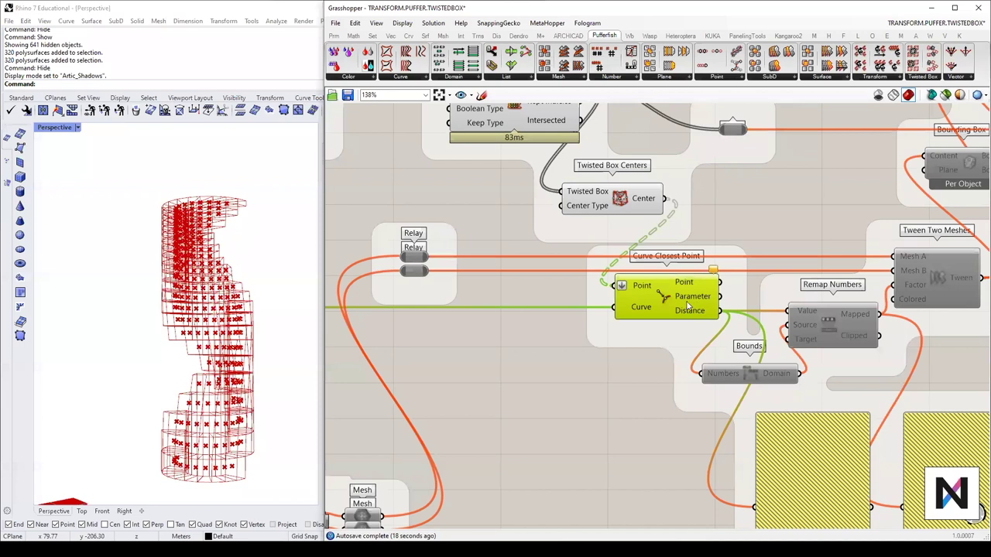
{"action": "scroll", "coordinate": [668, 297], "scroll_direction": "up", "scroll_amount": 1}
{"action": "middle_click", "coordinate": [668, 297]}
{"action": "left_click", "coordinate": [689, 278]}
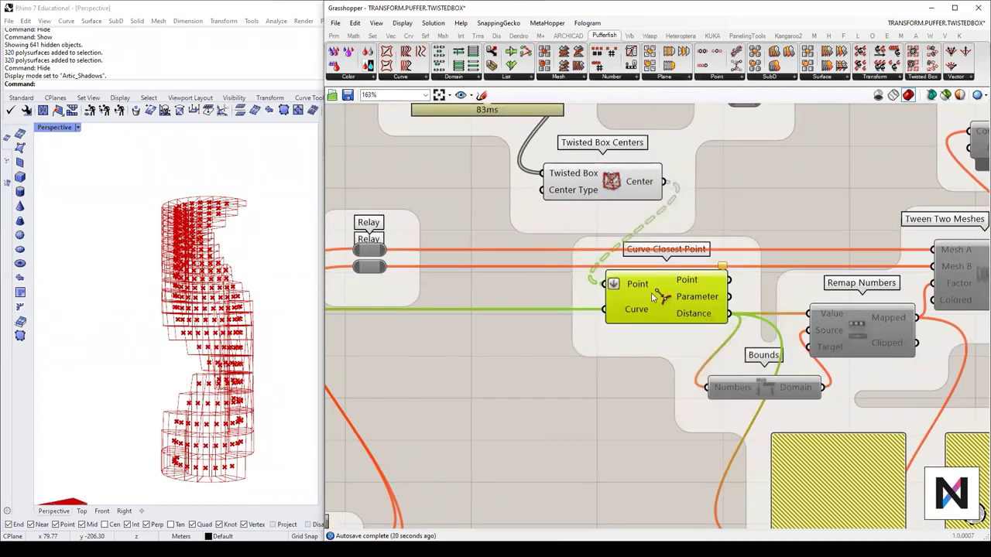
Step: Trace the Curve input of Curve Closest Point back to its source relay and enable that relay
{"action": "scroll", "coordinate": [652, 293], "scroll_direction": "up", "scroll_amount": 3}
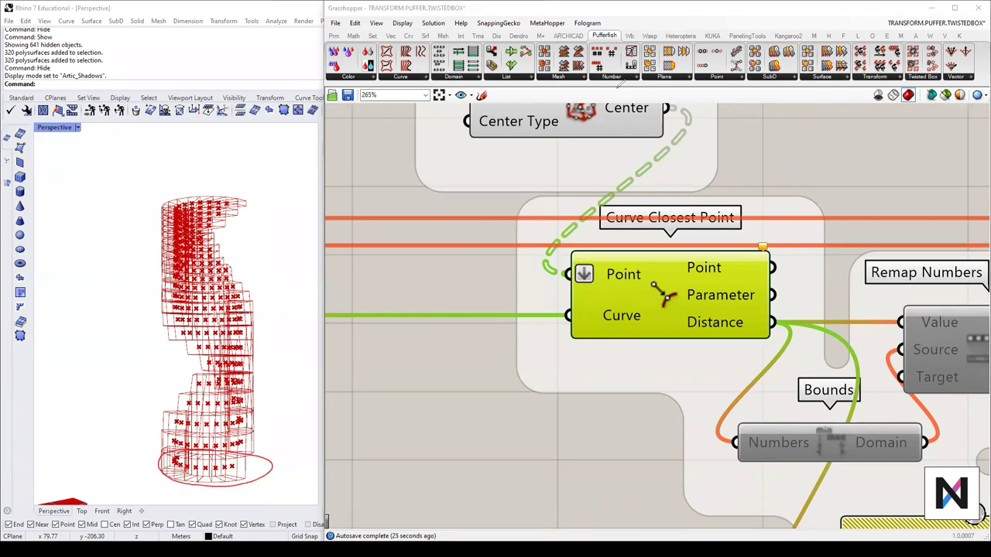
{"action": "key", "text": "Escape"}
{"action": "scroll", "coordinate": [703, 362], "scroll_direction": "down", "scroll_amount": 4}
{"action": "right_click_drag", "start_coordinate": [395, 365], "coordinate": [729, 324]}
{"action": "right_click_drag", "start_coordinate": [496, 320], "coordinate": [674, 315]}
{"action": "right_click_drag", "start_coordinate": [590, 317], "coordinate": [817, 387]}
{"action": "left_click", "coordinate": [587, 365]}
{"action": "middle_click", "coordinate": [586, 366]}
Step: Trace the Base output of Espiral.Ex through its relay to Curve Closest Point and examine the closest points around the tower's base
{"action": "left_click", "coordinate": [509, 171]}
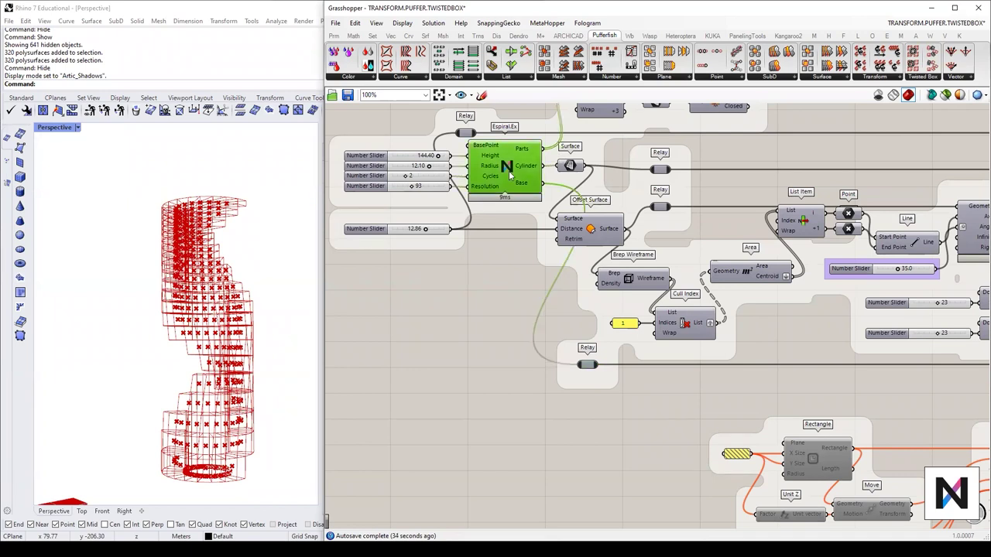
{"action": "middle_click", "coordinate": [509, 171]}
{"action": "scroll", "coordinate": [522, 192], "scroll_direction": "up", "scroll_amount": 1}
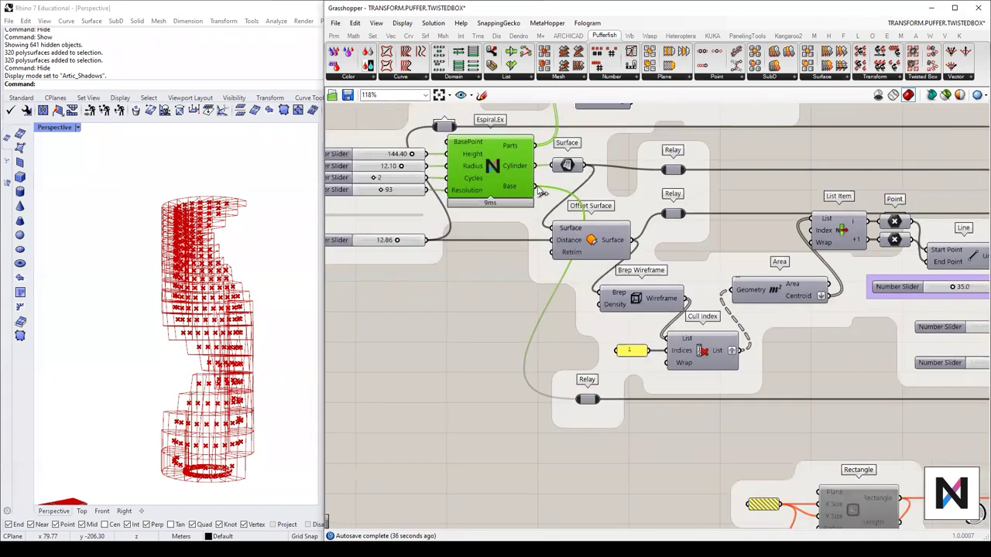
{"action": "left_click", "coordinate": [586, 398]}
{"action": "right_click_drag", "start_coordinate": [975, 390], "coordinate": [440, 357]}
{"action": "right_click_drag", "start_coordinate": [649, 364], "coordinate": [422, 357]}
{"action": "right_click_drag", "start_coordinate": [579, 339], "coordinate": [350, 324]}
{"action": "left_click", "coordinate": [595, 336]}
{"action": "right_click_drag", "start_coordinate": [240, 417], "coordinate": [231, 414]}
{"action": "scroll", "coordinate": [217, 468], "scroll_direction": "up", "scroll_amount": 3}
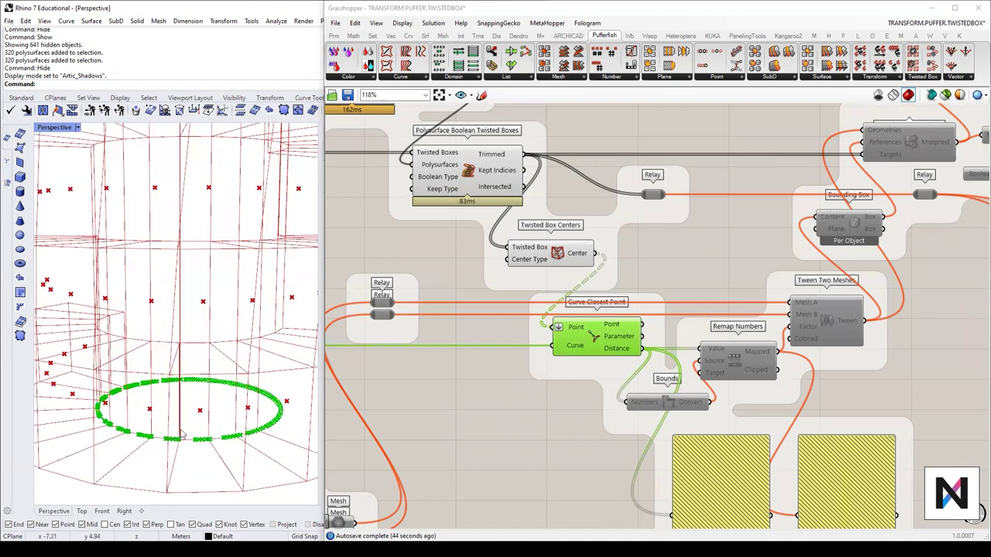
Step: Add a panel below Curve Closest Point and connect the component's Distance output to it
{"action": "scroll", "coordinate": [643, 404], "scroll_direction": "down", "scroll_amount": 1}
{"action": "right_click_drag", "start_coordinate": [642, 404], "coordinate": [602, 391]}
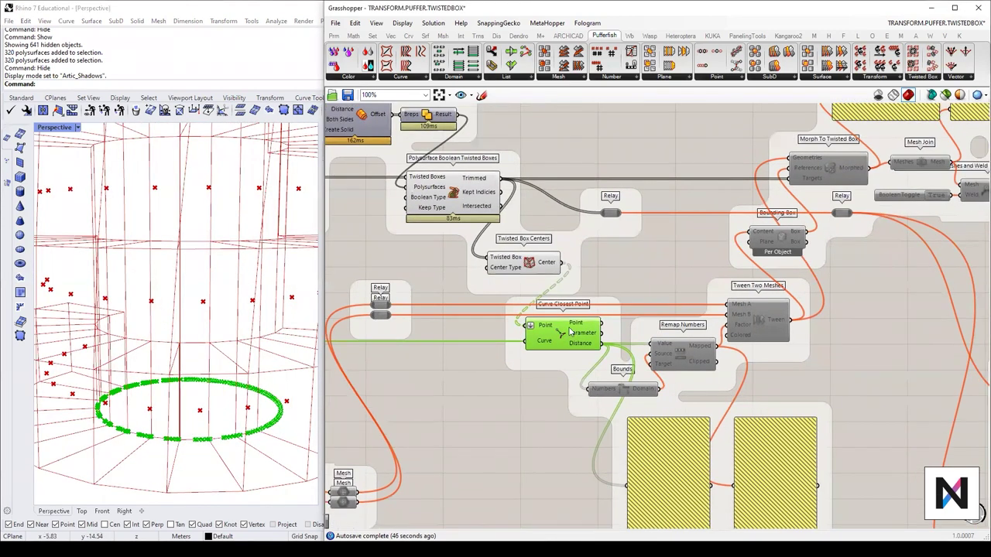
{"action": "right_click_drag", "start_coordinate": [583, 338], "coordinate": [537, 331]}
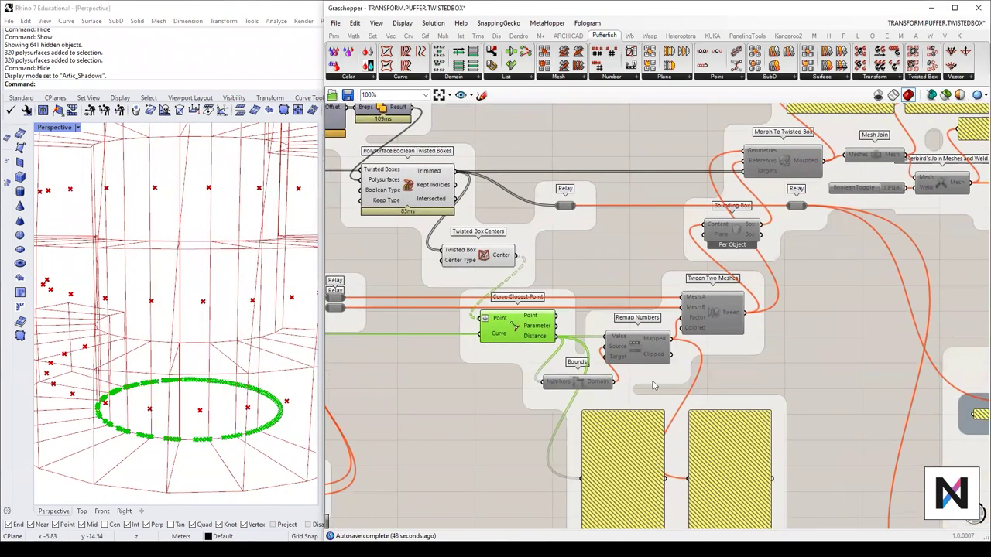
{"action": "double_click", "coordinate": [467, 436]}
{"action": "type", "text": "panel"}
{"action": "key", "text": "Return"}
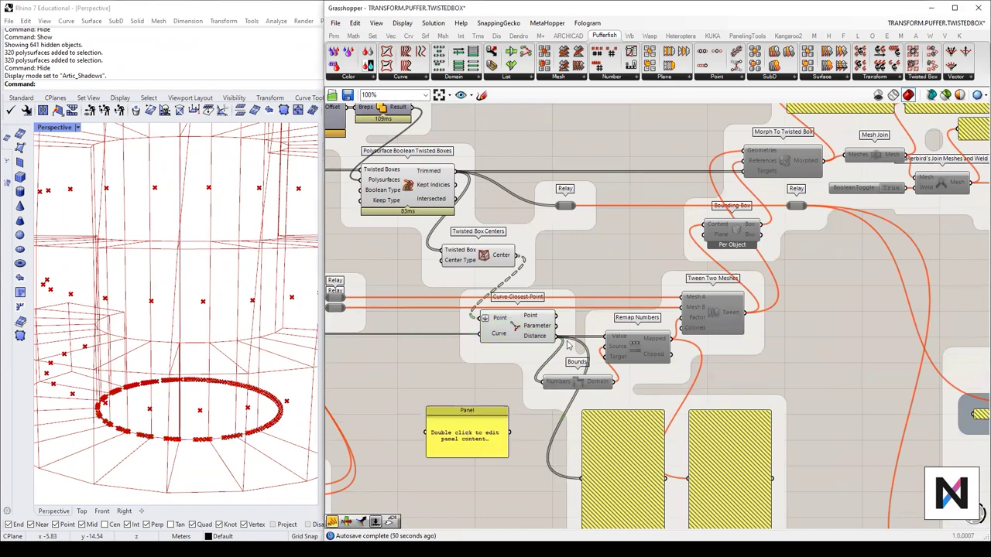
{"action": "left_click_drag", "start_coordinate": [554, 337], "coordinate": [430, 434]}
{"action": "right_click_drag", "start_coordinate": [501, 388], "coordinate": [618, 213]}
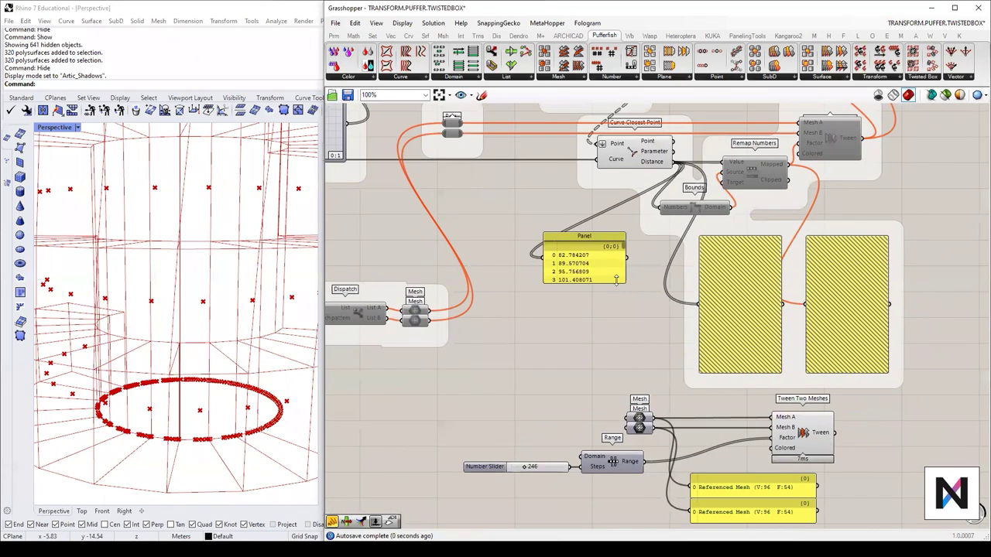
Step: Enlarge the new panel to read through the list of distances, and delete the panel
{"action": "left_click_drag", "start_coordinate": [626, 284], "coordinate": [683, 373]}
{"action": "mouse_move", "coordinate": [679, 249]}
{"action": "left_mouse_down"}
{"action": "mouse_move", "coordinate": [677, 382]}
{"action": "mouse_move", "coordinate": [679, 246]}
{"action": "left_mouse_up"}
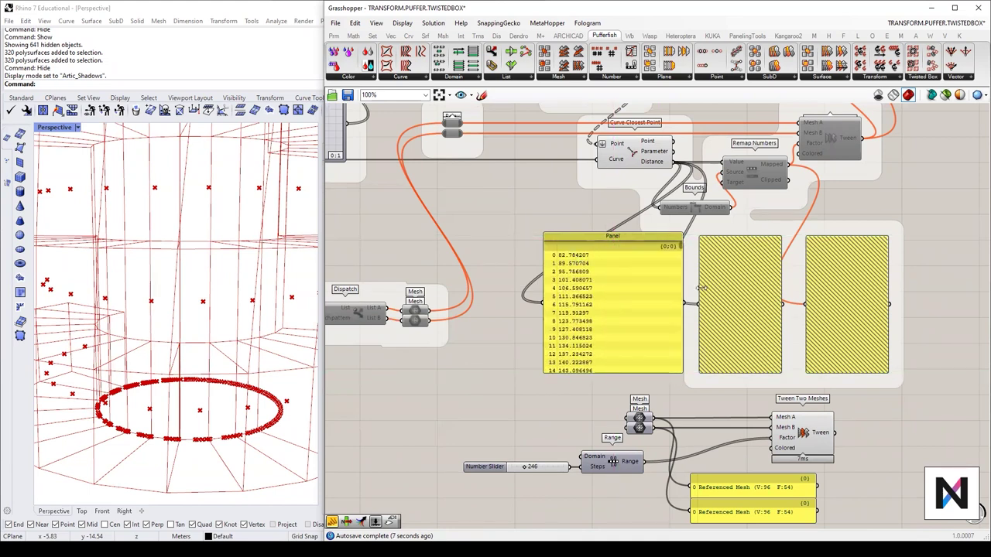
{"action": "left_click_drag", "start_coordinate": [682, 301], "coordinate": [620, 377]}
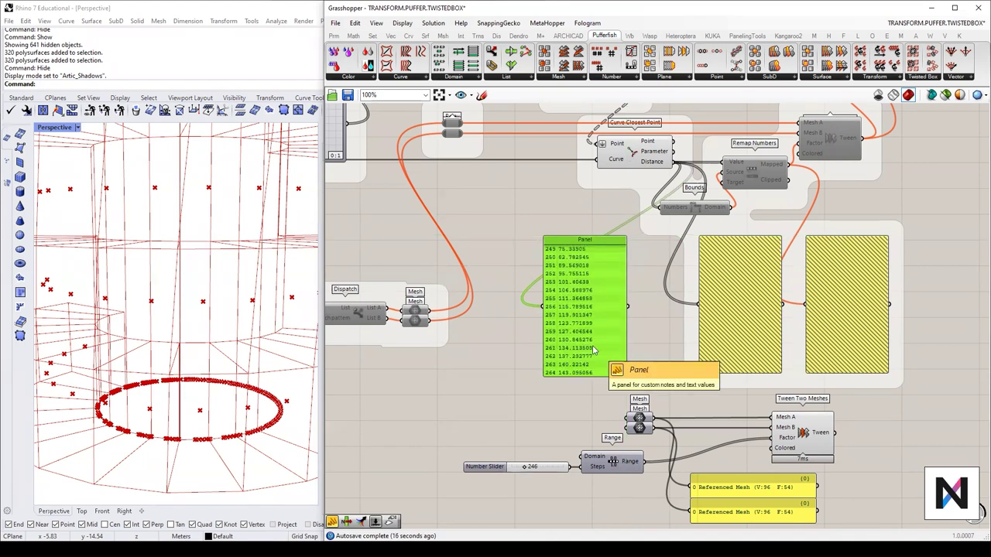
{"action": "left_click_drag", "start_coordinate": [601, 301], "coordinate": [628, 303]}
{"action": "key", "text": "Delete"}
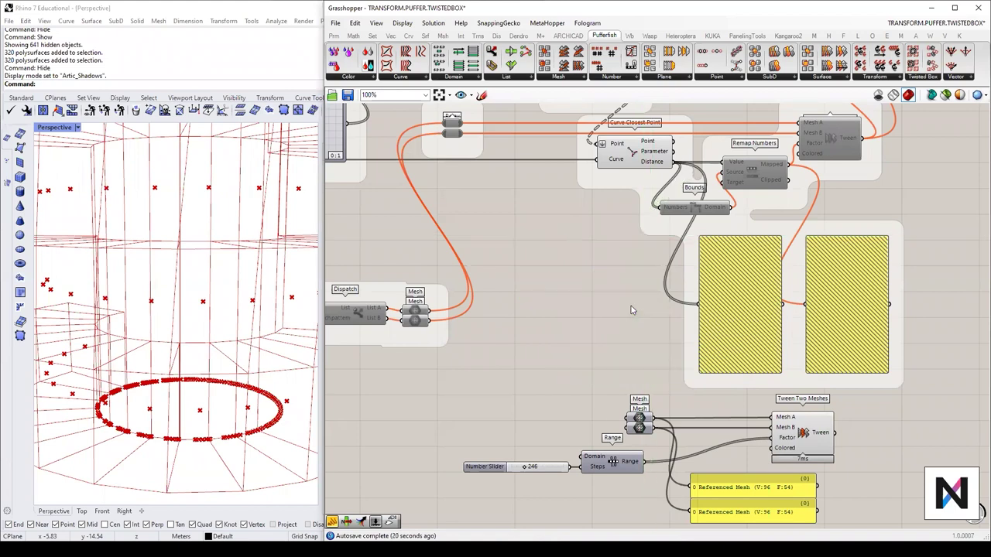
Step: Enable the two disabled panels below Remap Numbers that receive the Distance and Mapped values
{"action": "right_click_drag", "start_coordinate": [717, 279], "coordinate": [636, 332]}
{"action": "left_click", "coordinate": [671, 356]}
{"action": "middle_click", "coordinate": [671, 357]}
{"action": "left_click", "coordinate": [702, 358]}
{"action": "left_click", "coordinate": [758, 366]}
{"action": "middle_click", "coordinate": [759, 368]}
{"action": "left_click", "coordinate": [784, 363]}
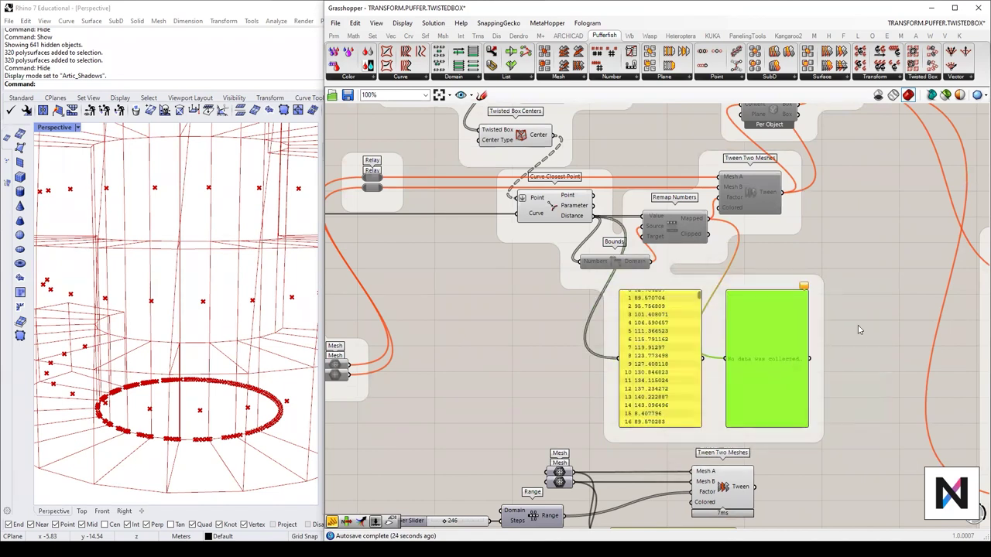
{"action": "left_click", "coordinate": [858, 325]}
Step: Read the distance list from start to end against the whole tower of twisted boxes
{"action": "scroll", "coordinate": [670, 354], "scroll_direction": "up", "scroll_amount": 3}
{"action": "mouse_move", "coordinate": [720, 262]}
{"action": "left_mouse_down"}
{"action": "mouse_move", "coordinate": [717, 492]}
{"action": "mouse_move", "coordinate": [722, 251]}
{"action": "left_mouse_up"}
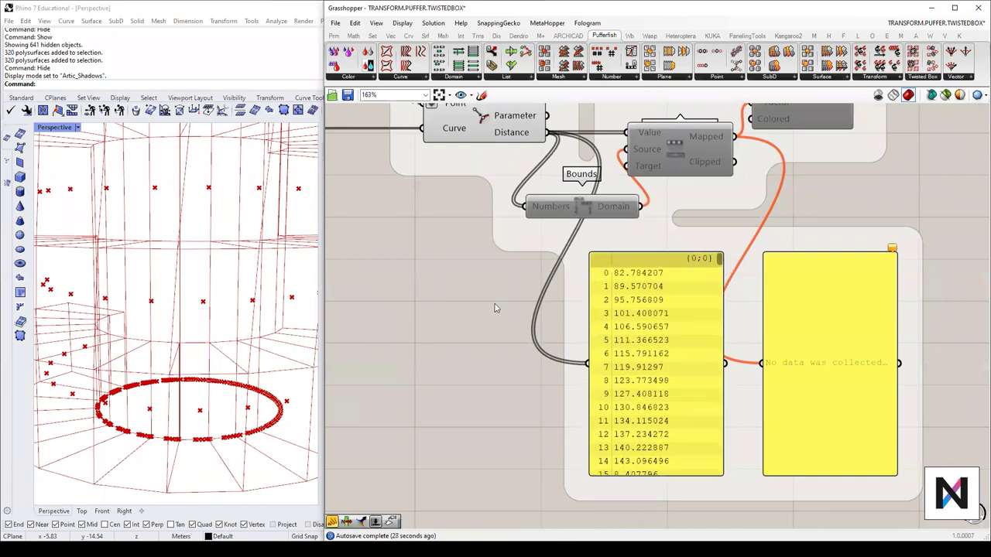
{"action": "scroll", "coordinate": [170, 407], "scroll_direction": "down", "scroll_amount": 8}
{"action": "scroll", "coordinate": [170, 408], "scroll_direction": "down", "scroll_amount": 3}
{"action": "right_click_drag", "start_coordinate": [177, 340], "coordinate": [151, 310]}
{"action": "left_click_drag", "start_coordinate": [720, 267], "coordinate": [725, 484]}
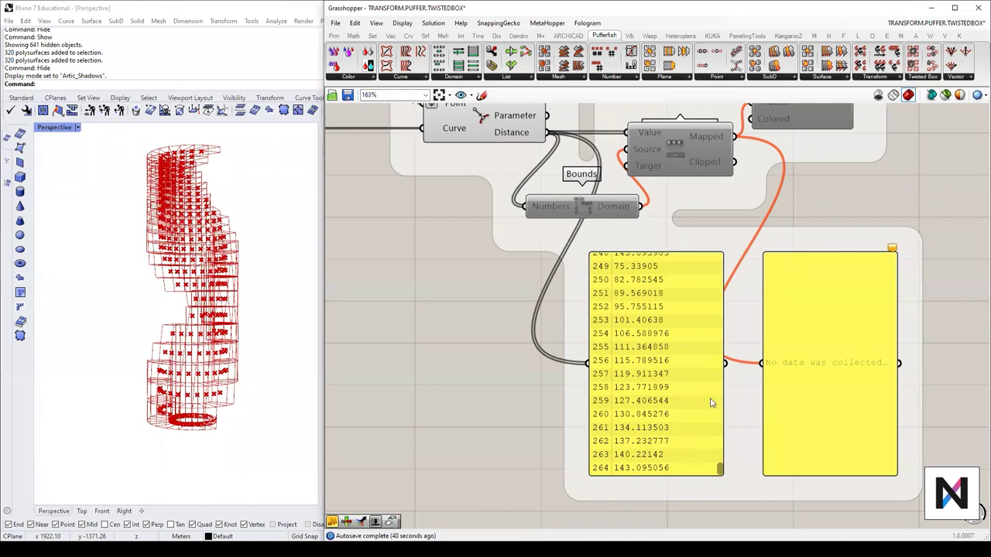
Step: Enable the Bounds component that is fed by the Distance output of Curve Closest Point
{"action": "scroll", "coordinate": [693, 391], "scroll_direction": "down", "scroll_amount": 3}
{"action": "left_click", "coordinate": [633, 241]}
{"action": "middle_click", "coordinate": [631, 240]}
{"action": "left_click", "coordinate": [657, 241]}
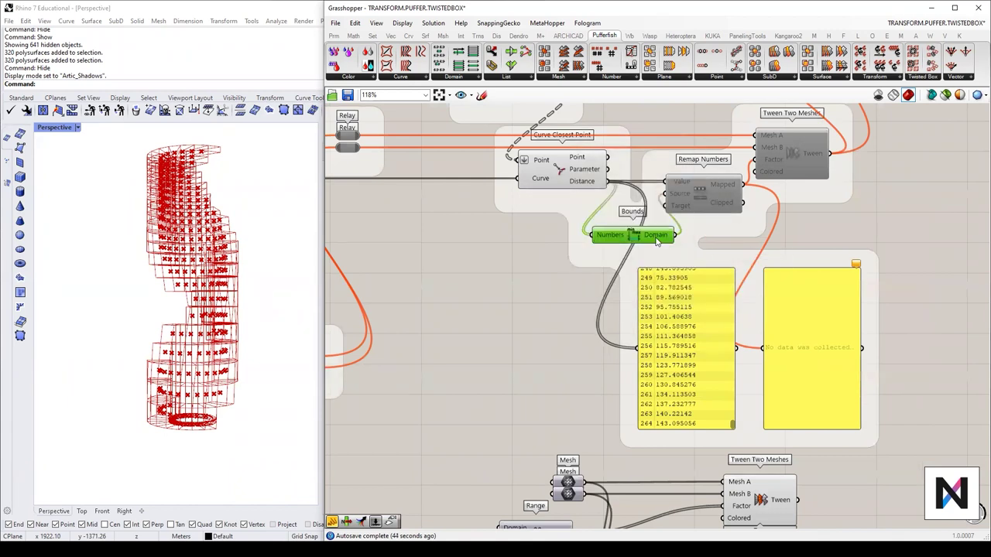
Step: Move the mapped values panel aside, duplicate the distance panel, connect Bounds' Domain output to the copy, and resize it to a wide strip
{"action": "left_click_drag", "start_coordinate": [810, 346], "coordinate": [913, 340]}
{"action": "left_click_drag", "start_coordinate": [691, 349], "coordinate": [799, 344]}
{"action": "left_click_drag", "start_coordinate": [675, 234], "coordinate": [750, 353]}
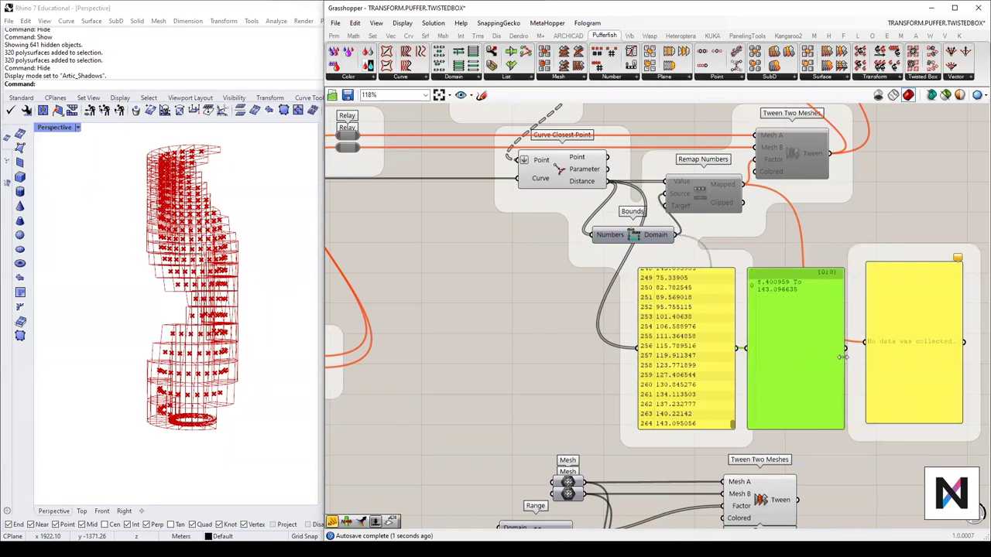
{"action": "left_click_drag", "start_coordinate": [843, 357], "coordinate": [926, 355]}
{"action": "left_click_drag", "start_coordinate": [839, 428], "coordinate": [802, 291]}
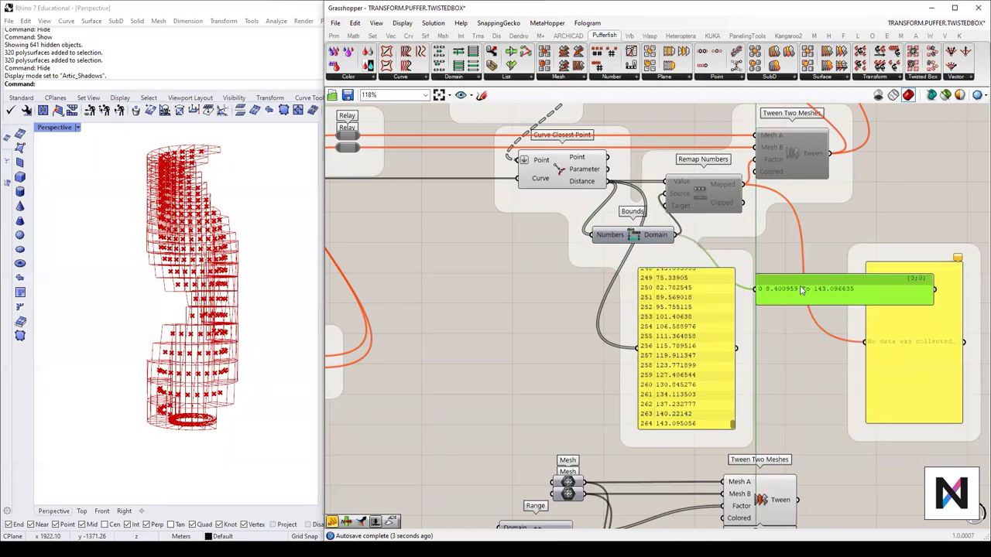
Step: Position the domain panel beside the Bounds component, above the distance and mapped values panels
{"action": "scroll", "coordinate": [687, 266], "scroll_direction": "up", "scroll_amount": 3}
{"action": "mouse_move", "coordinate": [624, 226]}
{"action": "left_mouse_down"}
{"action": "mouse_move", "coordinate": [641, 240]}
{"action": "mouse_move", "coordinate": [624, 230]}
{"action": "left_mouse_up"}
{"action": "right_click_drag", "start_coordinate": [645, 235], "coordinate": [559, 236]}
{"action": "left_click_drag", "start_coordinate": [549, 232], "coordinate": [550, 242]}
{"action": "left_click_drag", "start_coordinate": [760, 304], "coordinate": [746, 263]}
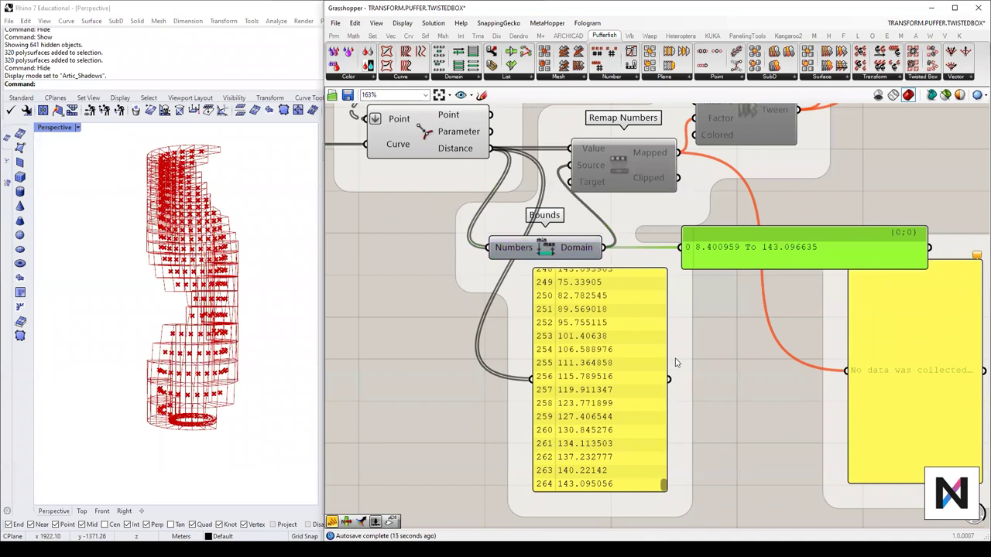
Step: Examine the minimum and maximum distances in the panel connected to Bounds
{"action": "mouse_move", "coordinate": [664, 486]}
{"action": "left_mouse_down"}
{"action": "mouse_move", "coordinate": [664, 432]}
{"action": "mouse_move", "coordinate": [664, 487]}
{"action": "left_mouse_up"}
{"action": "scroll", "coordinate": [796, 246], "scroll_direction": "up", "scroll_amount": 5}
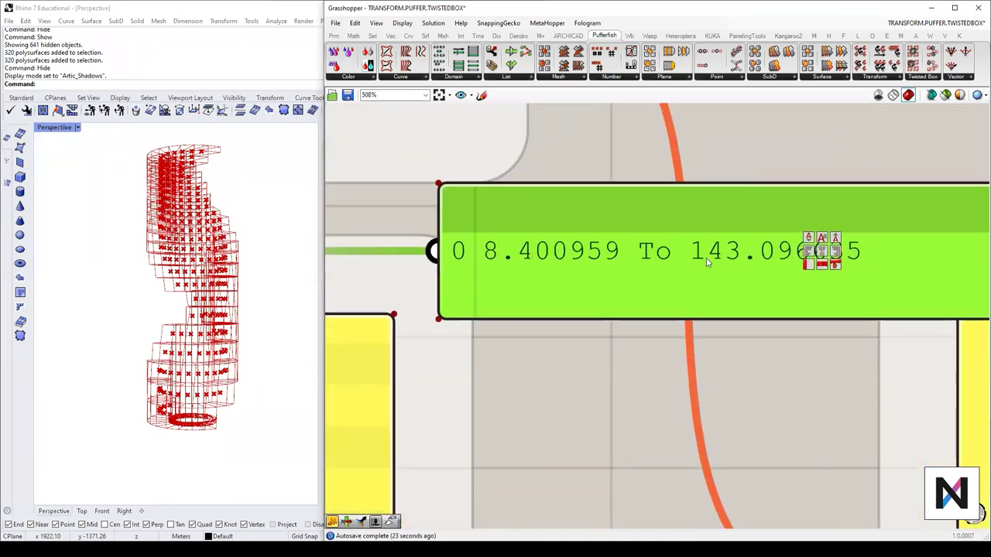
{"action": "scroll", "coordinate": [758, 260], "scroll_direction": "down", "scroll_amount": 4}
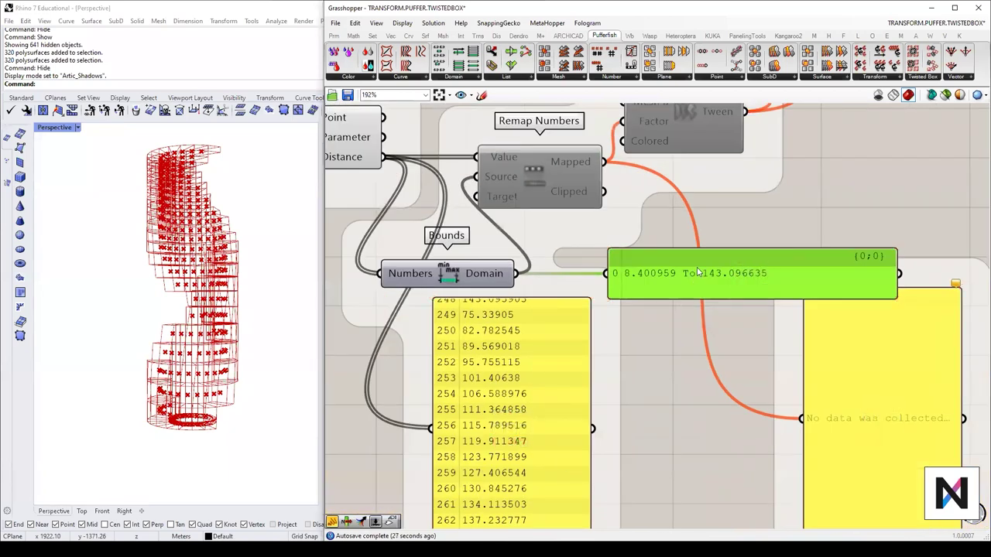
{"action": "scroll", "coordinate": [695, 273], "scroll_direction": "up", "scroll_amount": 2}
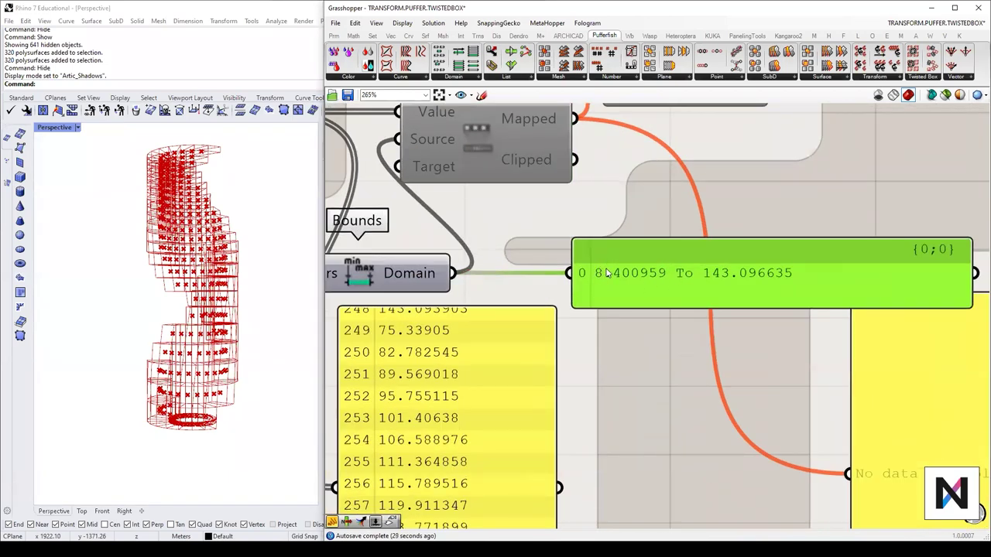
Step: Mark the tower's full height on screen with the shortest distance at its base and 143 at its top, and clear the marks
{"action": "mouse_move", "coordinate": [119, 142]}
{"action": "left_mouse_down"}
{"action": "mouse_move", "coordinate": [100, 424]}
{"action": "mouse_move", "coordinate": [146, 433]}
{"action": "left_mouse_up"}
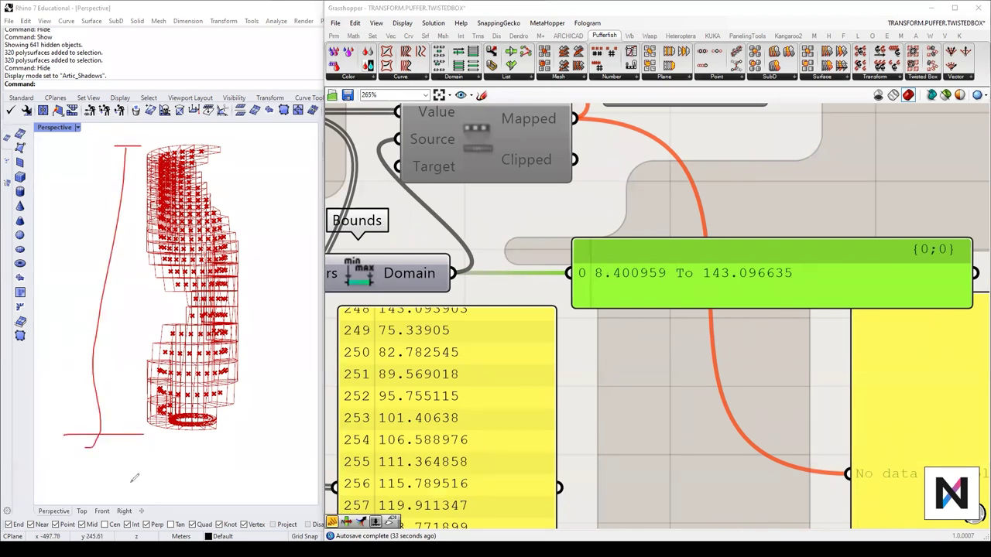
{"action": "mouse_move", "coordinate": [84, 410]}
{"action": "left_mouse_down"}
{"action": "mouse_move", "coordinate": [82, 424]}
{"action": "mouse_move", "coordinate": [87, 410]}
{"action": "mouse_move", "coordinate": [93, 417]}
{"action": "left_mouse_up"}
{"action": "mouse_move", "coordinate": [75, 138]}
{"action": "left_mouse_down"}
{"action": "mouse_move", "coordinate": [86, 169]}
{"action": "mouse_move", "coordinate": [65, 461]}
{"action": "mouse_move", "coordinate": [23, 137]}
{"action": "left_mouse_up"}
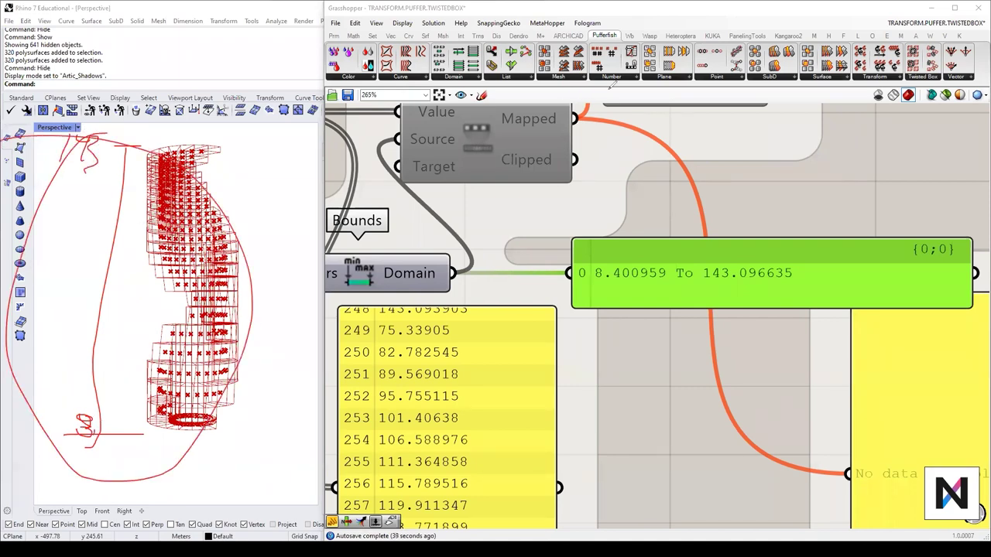
{"action": "key", "text": "Escape"}
Step: Circle the distance domain, sketch a target range of 0 to 1 beneath it, and clear the marks
{"action": "scroll", "coordinate": [685, 330], "scroll_direction": "down", "scroll_amount": 1}
{"action": "left_click_drag", "start_coordinate": [707, 290], "coordinate": [701, 288]}
{"action": "scroll", "coordinate": [701, 286], "scroll_direction": "down", "scroll_amount": 4}
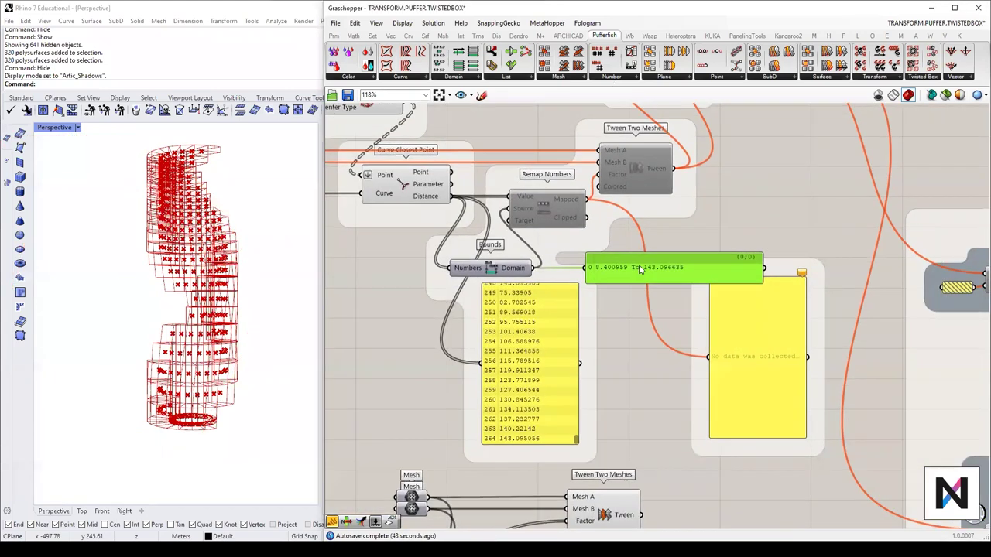
{"action": "scroll", "coordinate": [681, 278], "scroll_direction": "up", "scroll_amount": 3}
{"action": "mouse_move", "coordinate": [529, 246]}
{"action": "left_mouse_down"}
{"action": "mouse_move", "coordinate": [658, 223]}
{"action": "mouse_move", "coordinate": [701, 227]}
{"action": "left_mouse_up"}
{"action": "mouse_move", "coordinate": [576, 322]}
{"action": "left_mouse_down"}
{"action": "mouse_move", "coordinate": [576, 309]}
{"action": "mouse_move", "coordinate": [709, 309]}
{"action": "mouse_move", "coordinate": [707, 331]}
{"action": "left_mouse_up"}
{"action": "left_click_drag", "start_coordinate": [593, 331], "coordinate": [727, 358]}
{"action": "left_click_drag", "start_coordinate": [706, 312], "coordinate": [710, 377]}
{"action": "left_click_drag", "start_coordinate": [529, 328], "coordinate": [548, 364]}
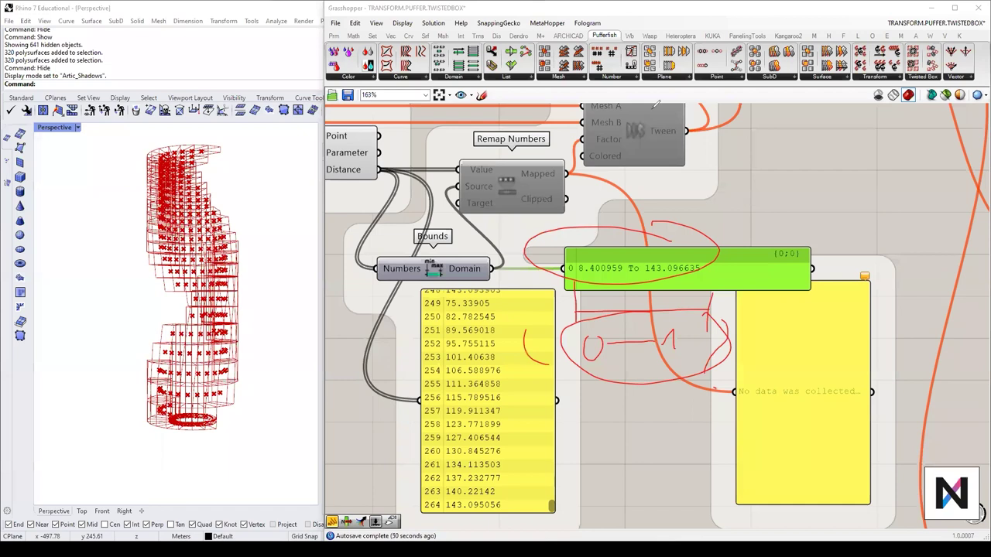
{"action": "key", "text": "Escape"}
Step: Inspect the Factor input of the lower example Tween Two Meshes component and its inherited values
{"action": "scroll", "coordinate": [740, 311], "scroll_direction": "down", "scroll_amount": 2}
{"action": "right_click_drag", "start_coordinate": [735, 428], "coordinate": [730, 276]}
{"action": "scroll", "coordinate": [640, 394], "scroll_direction": "up", "scroll_amount": 3}
{"action": "right_click_drag", "start_coordinate": [639, 392], "coordinate": [650, 342]}
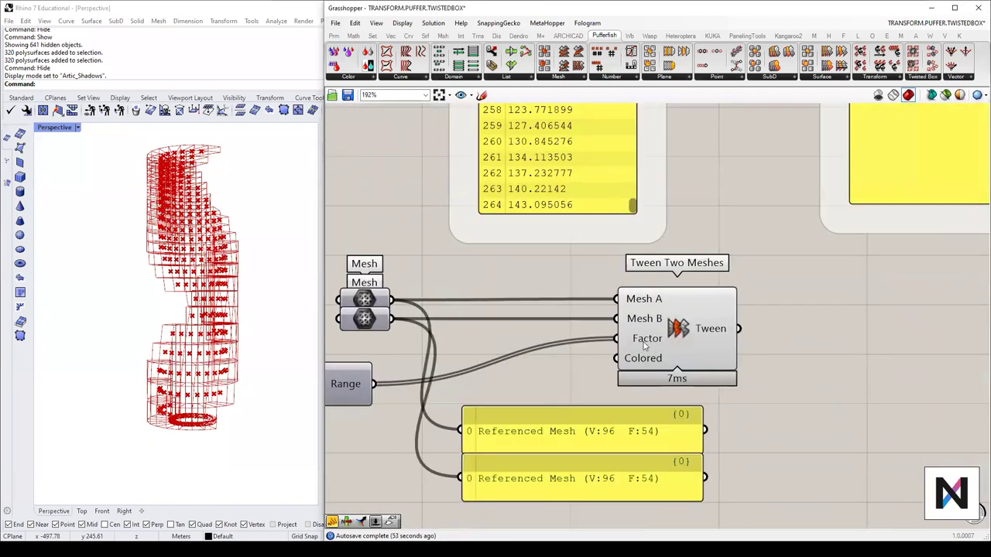
{"action": "left_click", "coordinate": [647, 344]}
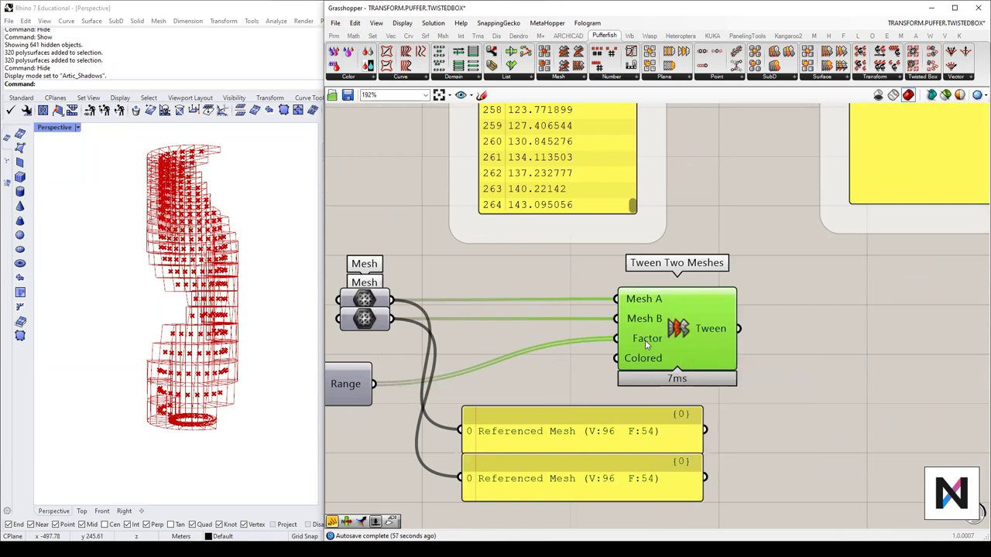
{"action": "left_click", "coordinate": [964, 374]}
{"action": "mouse_move", "coordinate": [648, 343]}
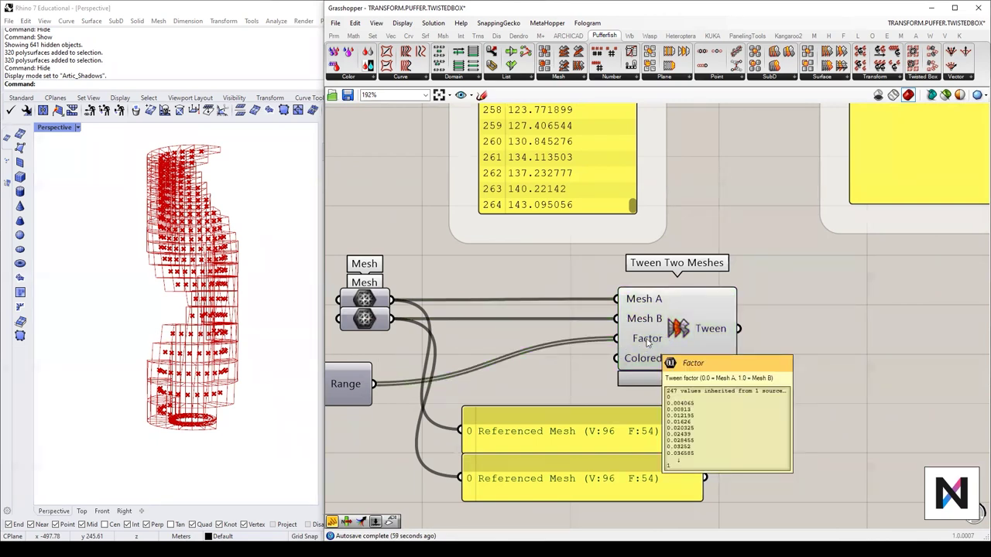
Step: Return to the start of the distance list and delete the Number Slider and Range that feed the lower Tween Two Meshes' Factor
{"action": "scroll", "coordinate": [666, 279], "scroll_direction": "down", "scroll_amount": 3}
{"action": "right_click_drag", "start_coordinate": [723, 192], "coordinate": [647, 362]}
{"action": "left_click_drag", "start_coordinate": [570, 405], "coordinate": [570, 258]}
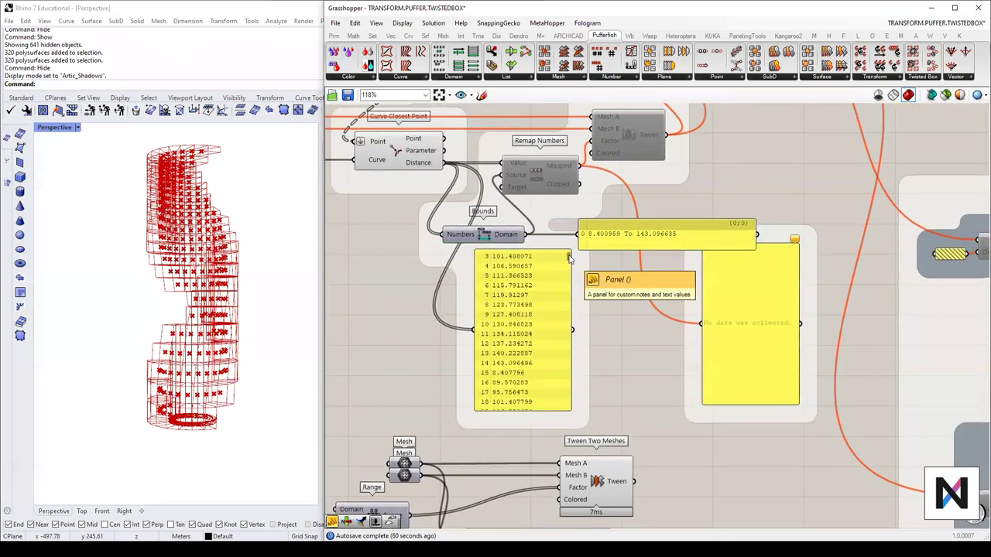
{"action": "right_click_drag", "start_coordinate": [596, 485], "coordinate": [711, 377]}
{"action": "left_click_drag", "start_coordinate": [522, 457], "coordinate": [369, 403]}
{"action": "key", "text": "Delete"}
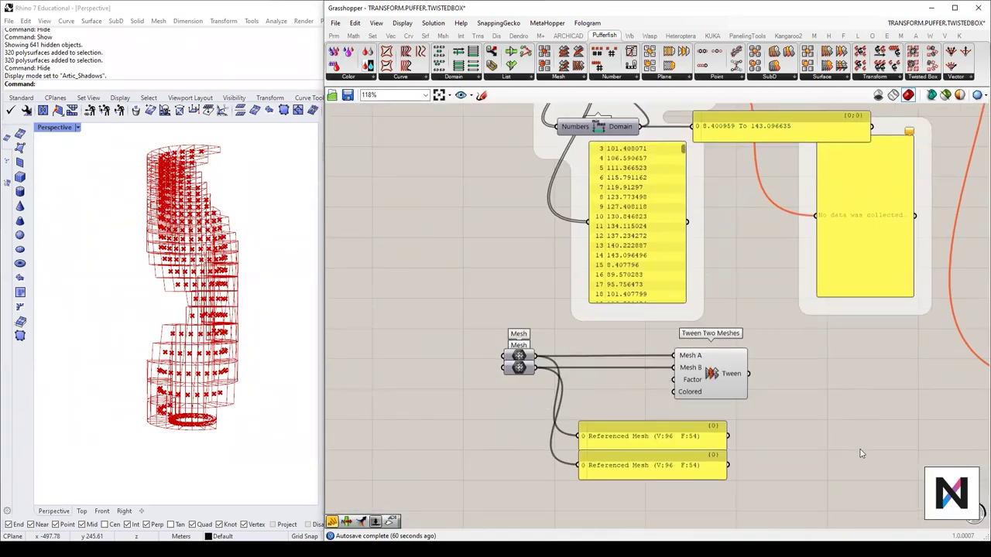
Step: Enable the Remap Numbers component between Curve Closest Point and the upper Tween Two Meshes
{"action": "scroll", "coordinate": [745, 405], "scroll_direction": "down", "scroll_amount": 3}
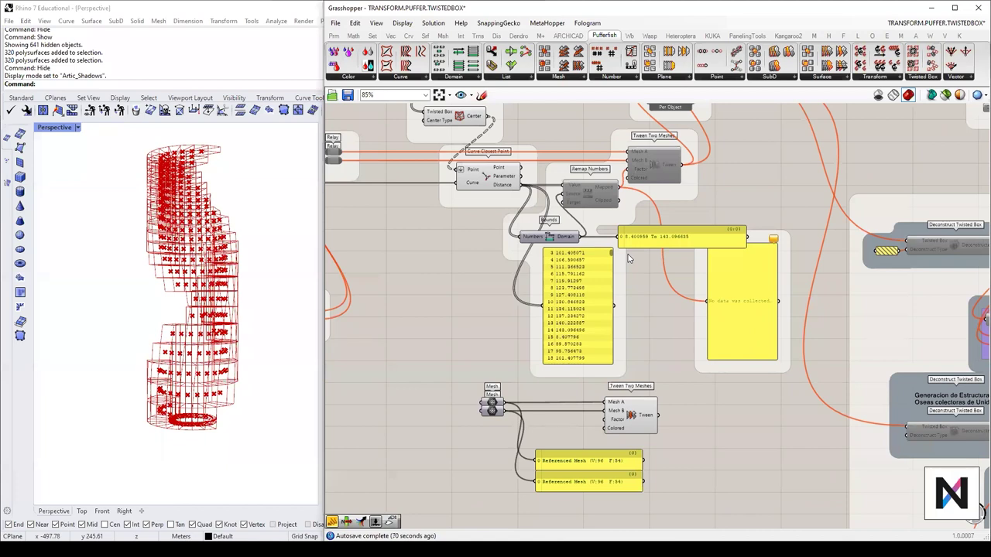
{"action": "scroll", "coordinate": [672, 295], "scroll_direction": "up", "scroll_amount": 2}
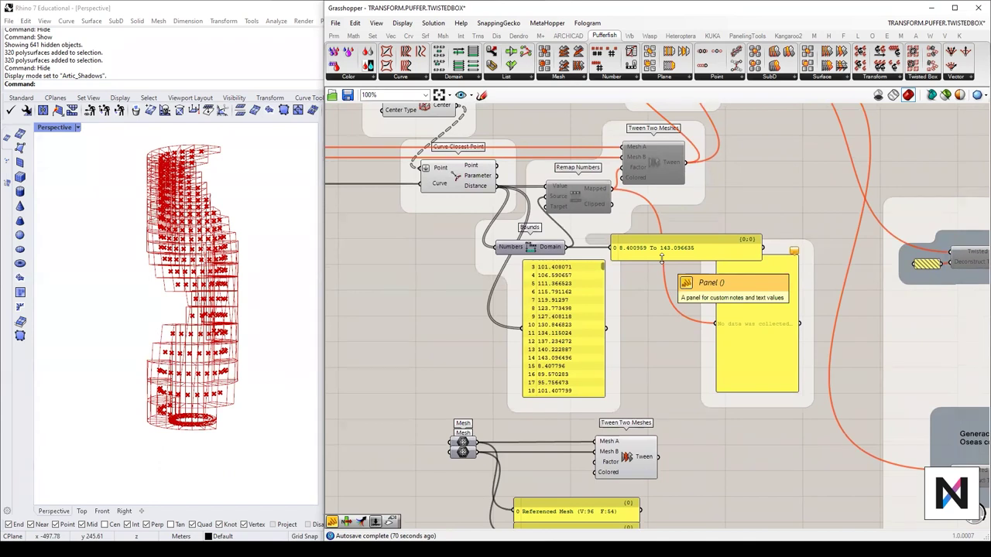
{"action": "scroll", "coordinate": [596, 200], "scroll_direction": "up", "scroll_amount": 3}
{"action": "left_click", "coordinate": [549, 193]}
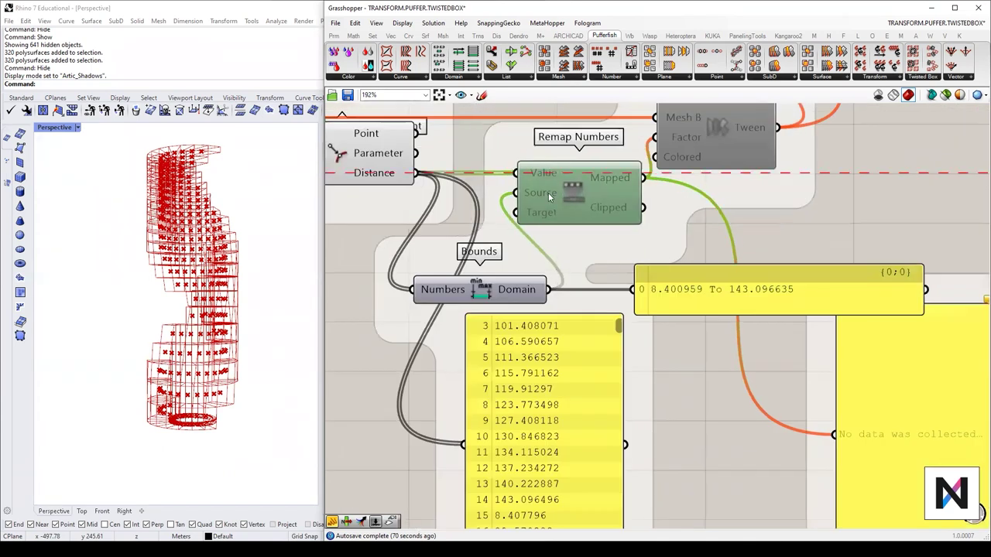
{"action": "middle_click", "coordinate": [550, 193]}
{"action": "left_click", "coordinate": [575, 185]}
{"action": "scroll", "coordinate": [589, 233], "scroll_direction": "down", "scroll_amount": 1}
{"action": "right_click_drag", "start_coordinate": [589, 234], "coordinate": [619, 239]}
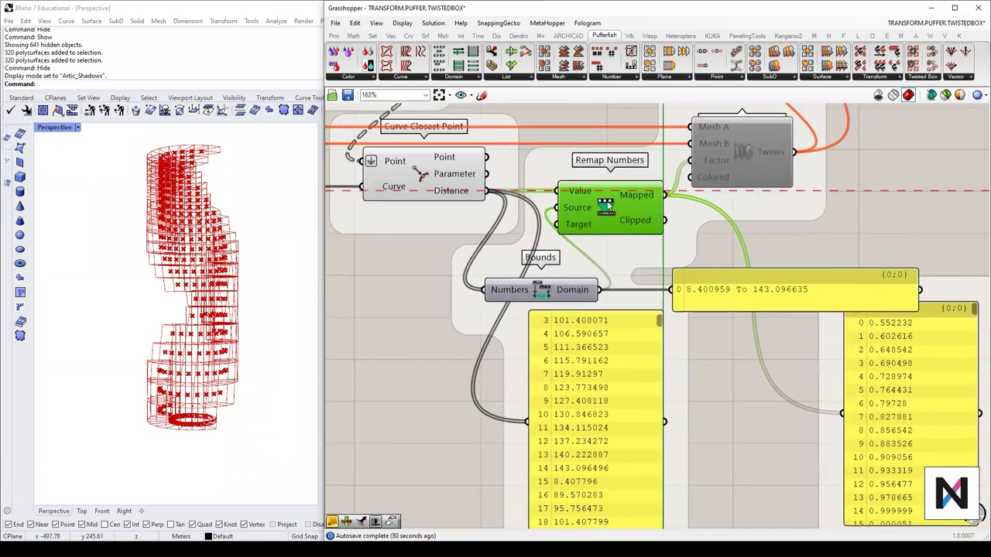
Step: Trace Remap Numbers' Value input to the distance list and its Source input to the Bounds domain, shifting Bounds slightly away
{"action": "scroll", "coordinate": [606, 200], "scroll_direction": "up", "scroll_amount": 2}
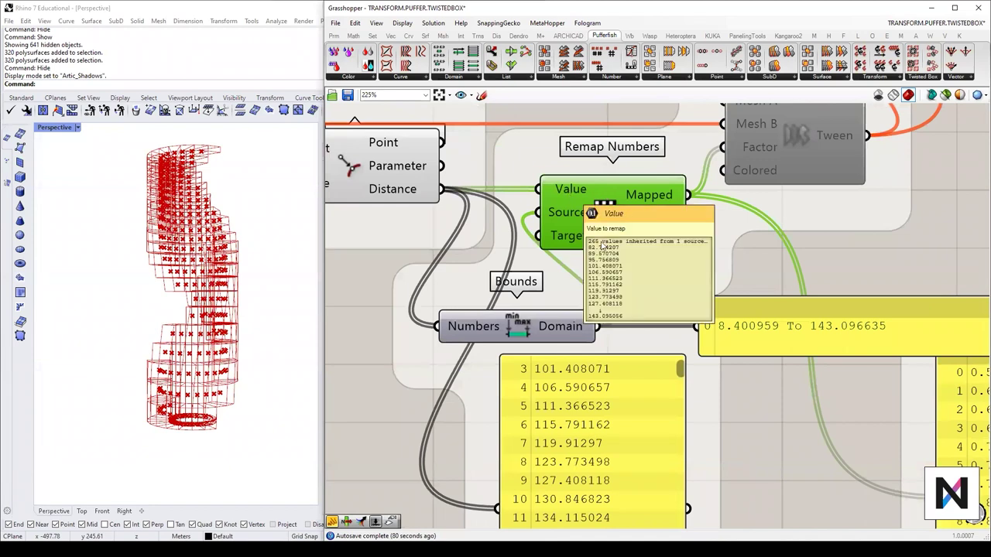
{"action": "scroll", "coordinate": [637, 362], "scroll_direction": "down", "scroll_amount": 3}
{"action": "left_click", "coordinate": [634, 431]}
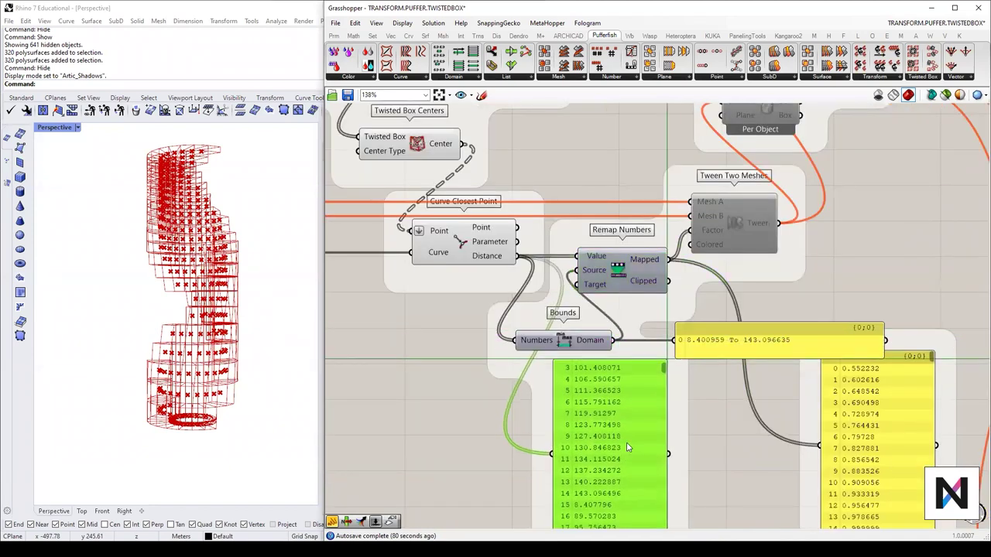
{"action": "scroll", "coordinate": [622, 309], "scroll_direction": "up", "scroll_amount": 2}
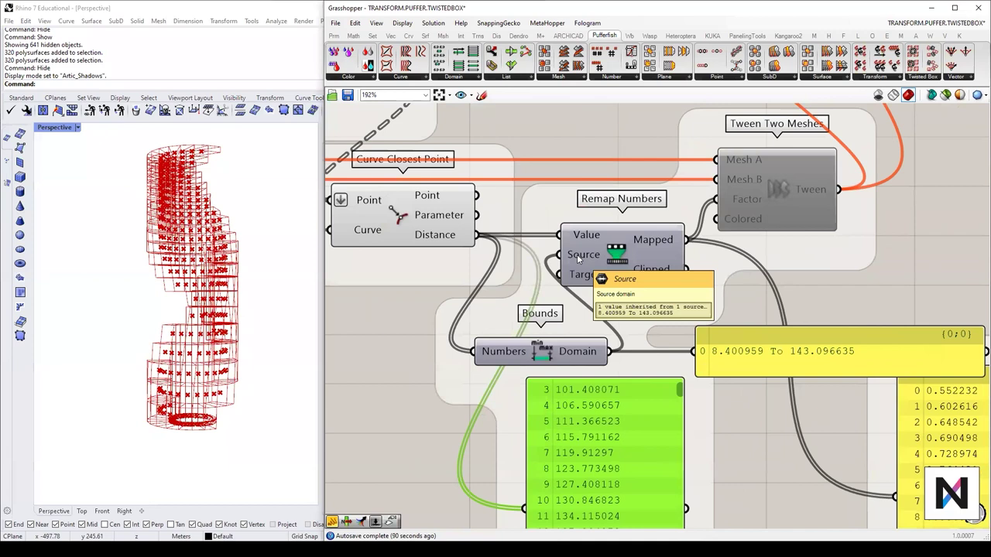
{"action": "left_click_drag", "start_coordinate": [562, 353], "coordinate": [534, 353]}
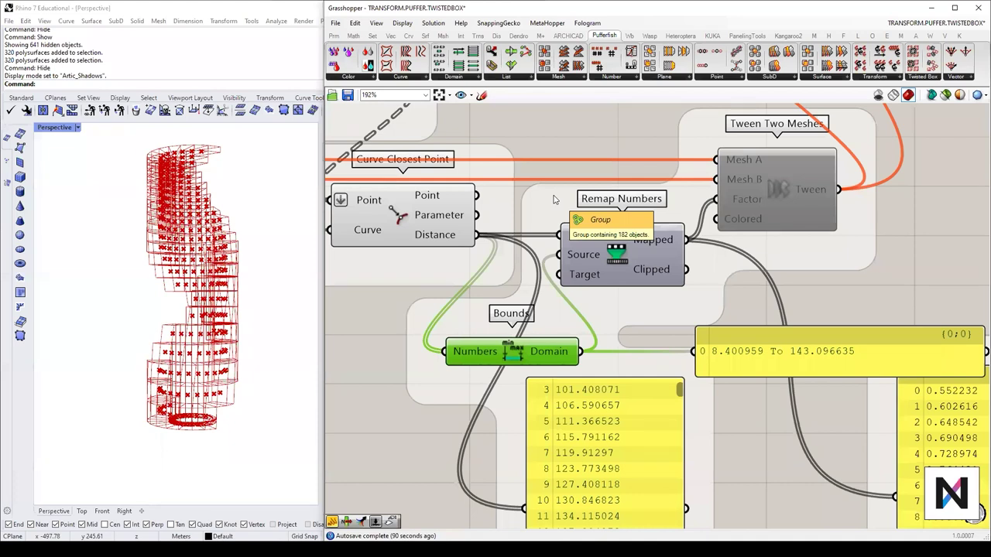
{"action": "scroll", "coordinate": [592, 247], "scroll_direction": "up", "scroll_amount": 2}
{"action": "left_click", "coordinate": [644, 259]}
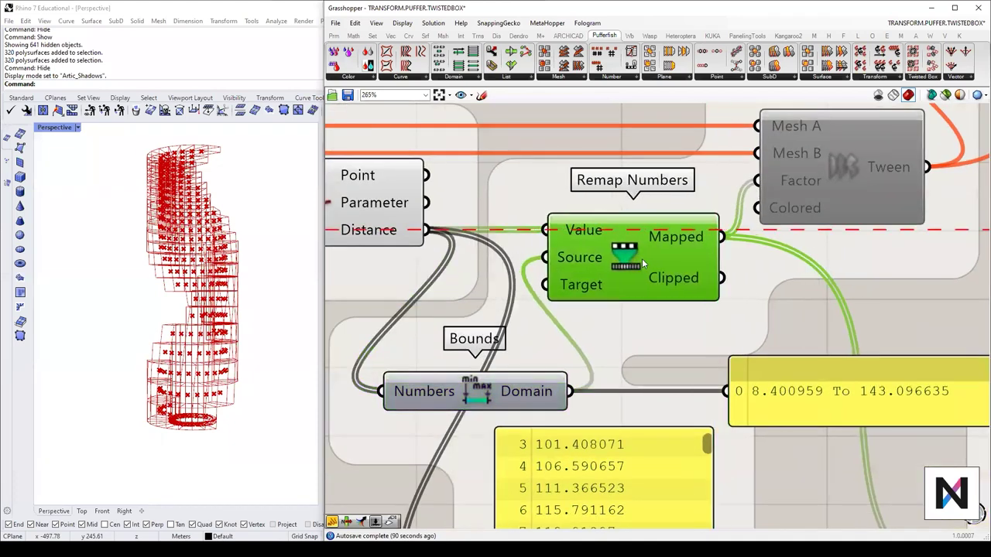
Step: Examine how Remap Numbers takes its Value from the distance list and its Source from the Bounds domain
{"action": "scroll", "coordinate": [645, 259], "scroll_direction": "up", "scroll_amount": 1}
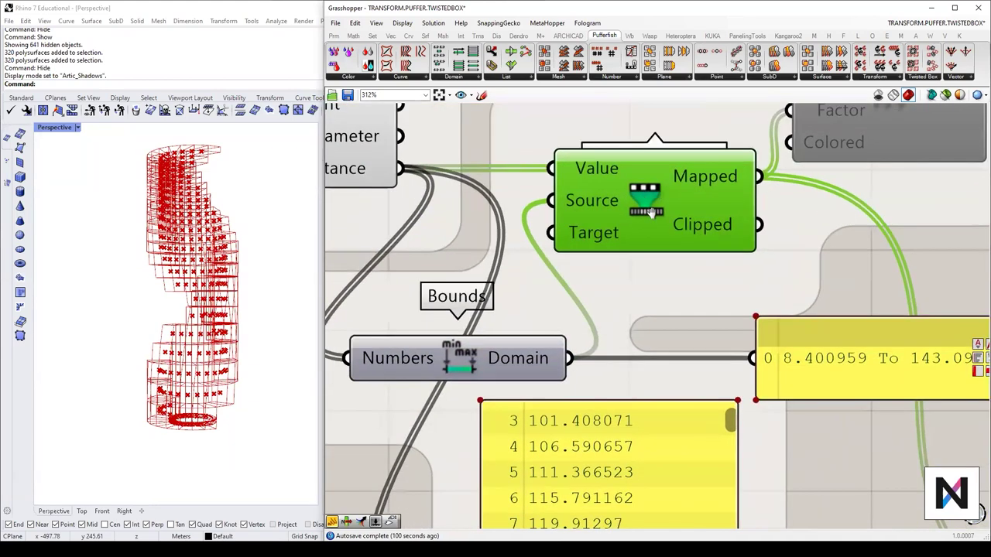
{"action": "scroll", "coordinate": [677, 240], "scroll_direction": "down", "scroll_amount": 4}
{"action": "mouse_move", "coordinate": [703, 336]}
{"action": "left_mouse_down"}
{"action": "mouse_move", "coordinate": [706, 530]}
{"action": "mouse_move", "coordinate": [706, 323]}
{"action": "left_mouse_up"}
{"action": "right_click_drag", "start_coordinate": [735, 365], "coordinate": [688, 335]}
{"action": "scroll", "coordinate": [592, 200], "scroll_direction": "up", "scroll_amount": 3}
{"action": "scroll", "coordinate": [596, 198], "scroll_direction": "down", "scroll_amount": 5}
{"action": "scroll", "coordinate": [635, 287], "scroll_direction": "up", "scroll_amount": 2}
{"action": "left_click_drag", "start_coordinate": [646, 275], "coordinate": [645, 250]}
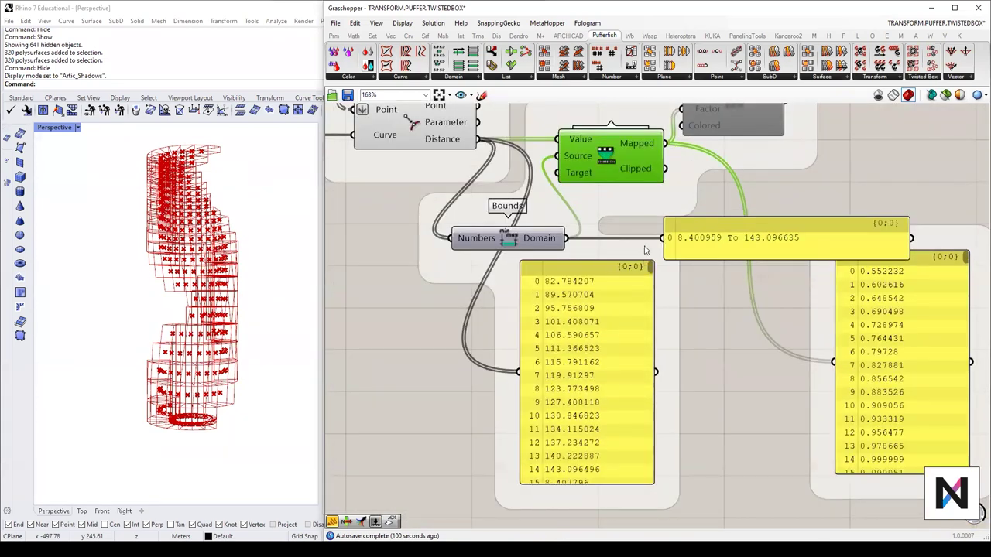
Step: Nudge the domain panel closer to Bounds and inspect its limits and the default domain of Remap Numbers' Target input
{"action": "left_click_drag", "start_coordinate": [732, 240], "coordinate": [715, 240]}
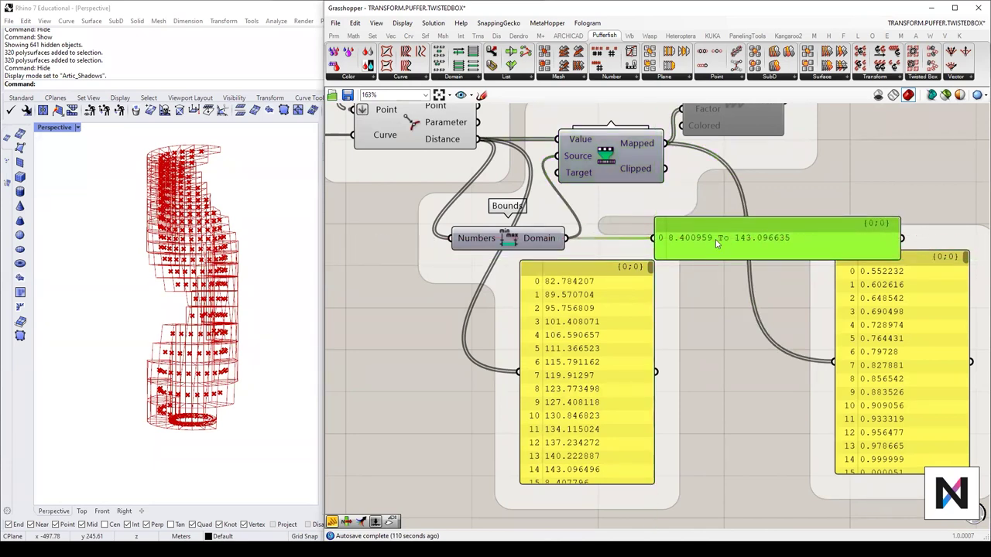
{"action": "scroll", "coordinate": [716, 239], "scroll_direction": "up", "scroll_amount": 3}
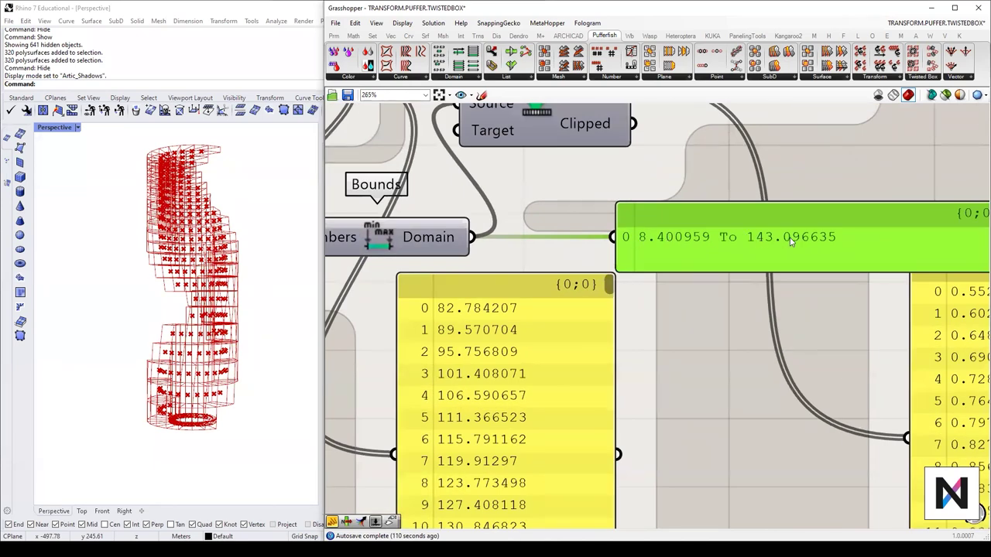
{"action": "scroll", "coordinate": [791, 243], "scroll_direction": "down", "scroll_amount": 3}
{"action": "left_click_drag", "start_coordinate": [573, 265], "coordinate": [572, 268]}
{"action": "mouse_move", "coordinate": [612, 203]}
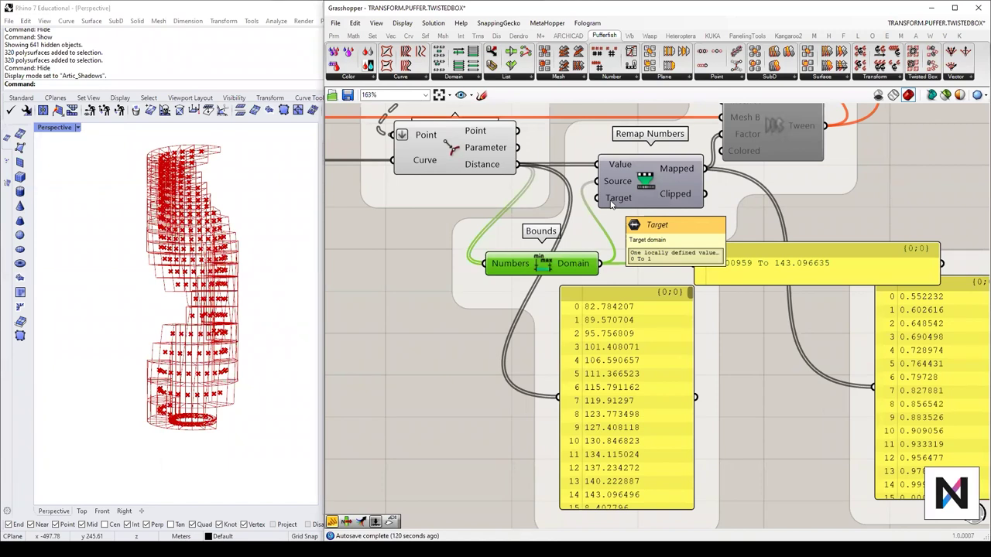
Step: Add a Construct Domain component below Curve Closest Point and connect its Domain output to Remap Numbers' Target
{"action": "right_click_drag", "start_coordinate": [371, 266], "coordinate": [518, 284]}
{"action": "double_click", "coordinate": [518, 280]}
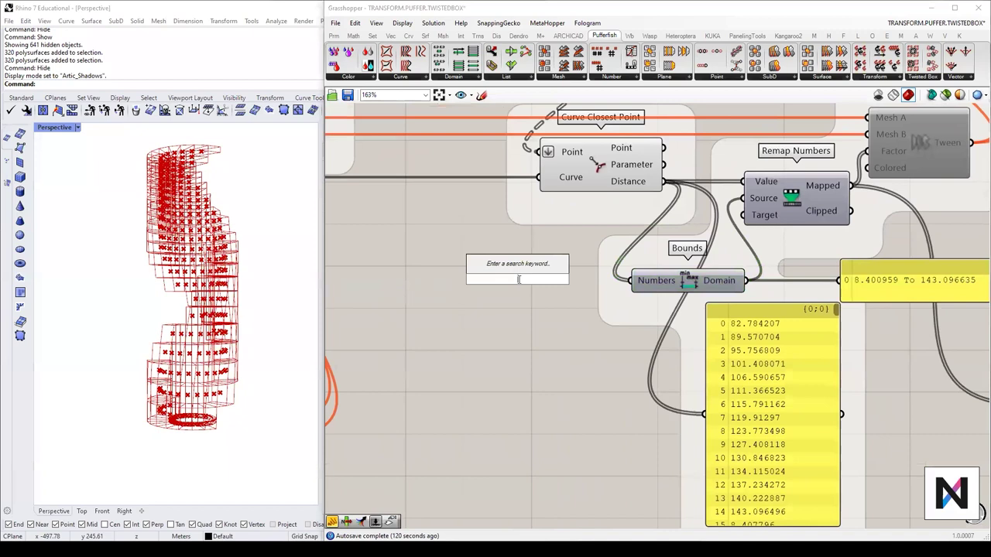
{"action": "type", "text": "domain"}
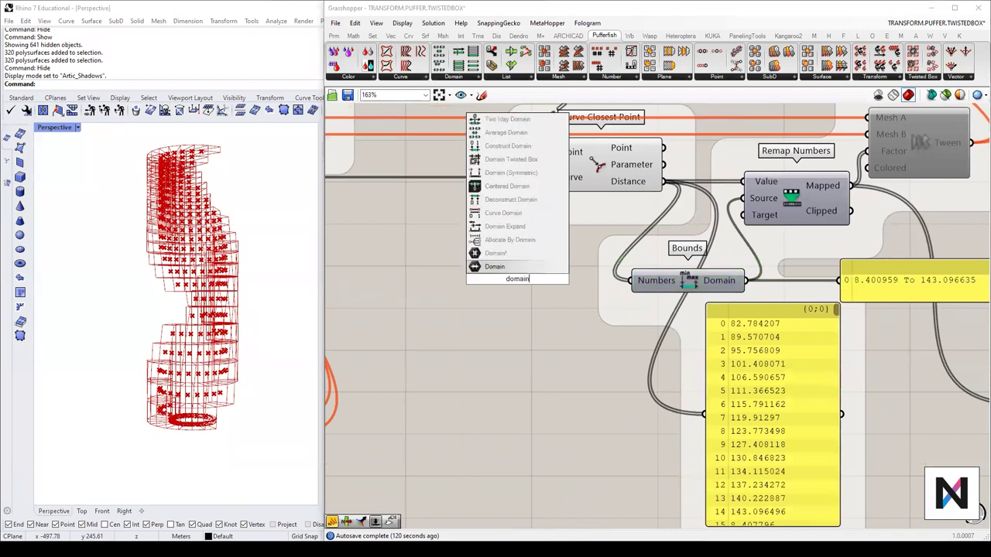
{"action": "key", "text": "BackSpace"}
{"action": "key", "text": "BackSpace"}
{"action": "key", "text": "BackSpace"}
{"action": "type", "text": "cosntru"}
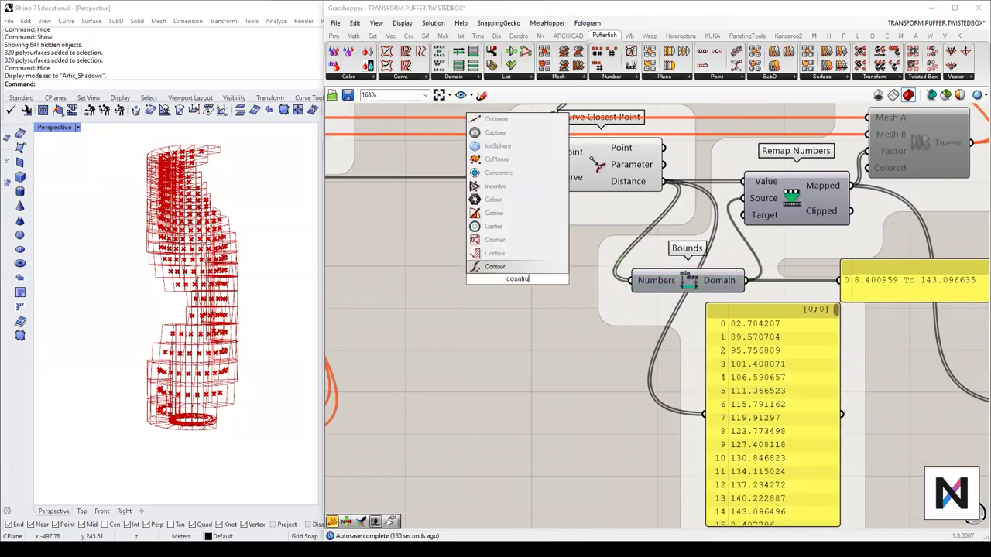
{"action": "key", "text": "BackSpace"}
{"action": "key", "text": "BackSpace"}
{"action": "type", "text": "nstr"}
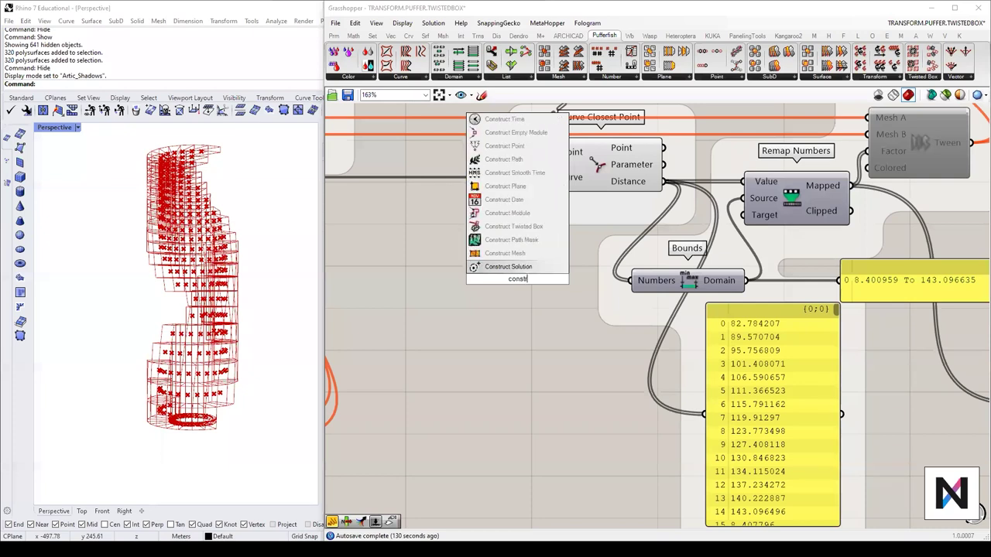
{"action": "type", "text": "uct dom"}
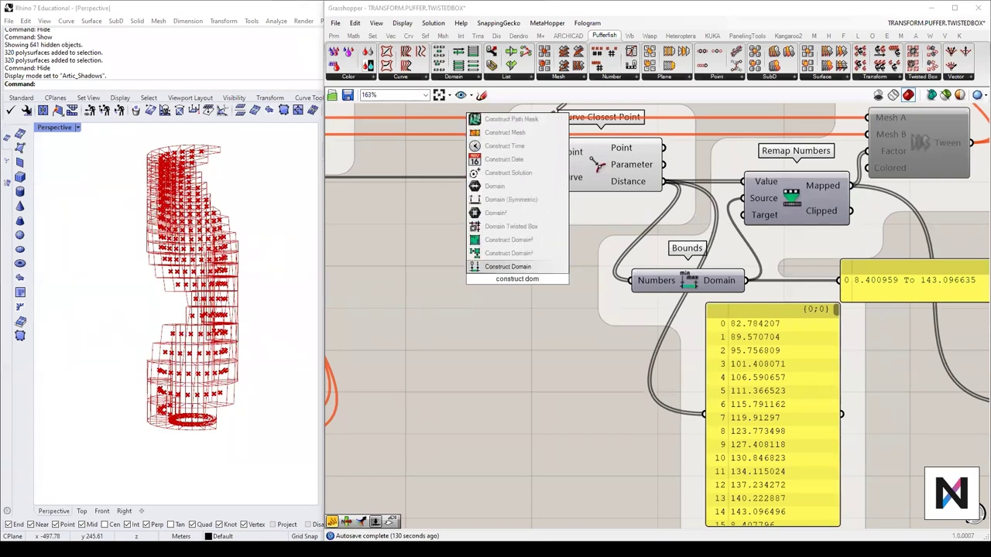
{"action": "left_click", "coordinate": [511, 267]}
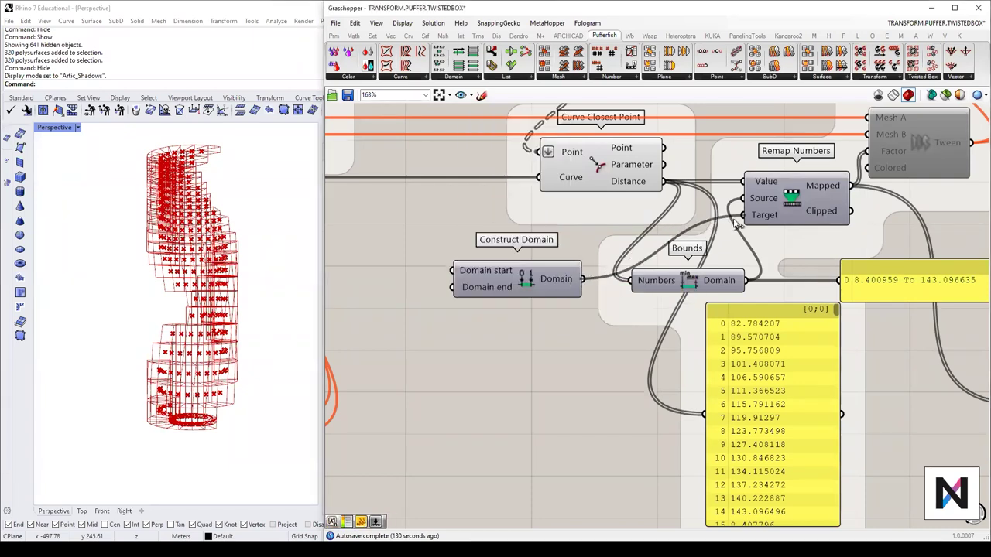
Step: Add number sliders of 0 and 1 and connect them to Construct Domain's Domain start and Domain end inputs
{"action": "double_click", "coordinate": [415, 272]}
{"action": "type", "text": "0"}
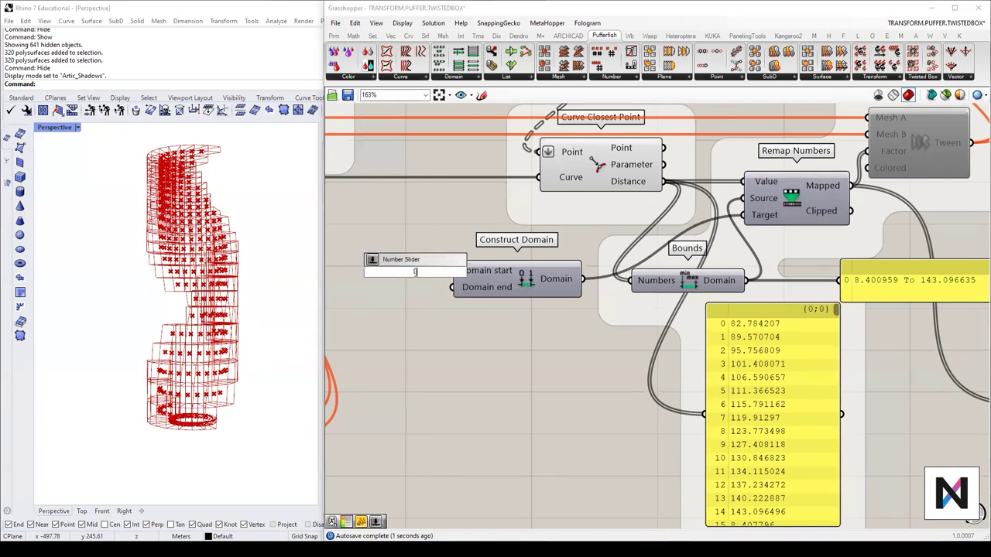
{"action": "key", "text": "Return"}
{"action": "double_click", "coordinate": [379, 298]}
{"action": "type", "text": "1"}
{"action": "key", "text": "Return"}
{"action": "right_click_drag", "start_coordinate": [466, 324], "coordinate": [463, 329]}
{"action": "left_click_drag", "start_coordinate": [522, 308], "coordinate": [558, 303]}
{"action": "left_click_drag", "start_coordinate": [540, 267], "coordinate": [556, 283]}
{"action": "left_click_drag", "start_coordinate": [456, 312], "coordinate": [487, 290]}
{"action": "right_click_drag", "start_coordinate": [595, 311], "coordinate": [529, 298]}
{"action": "left_click_drag", "start_coordinate": [553, 288], "coordinate": [544, 287]}
{"action": "left_click_drag", "start_coordinate": [425, 273], "coordinate": [424, 266]}
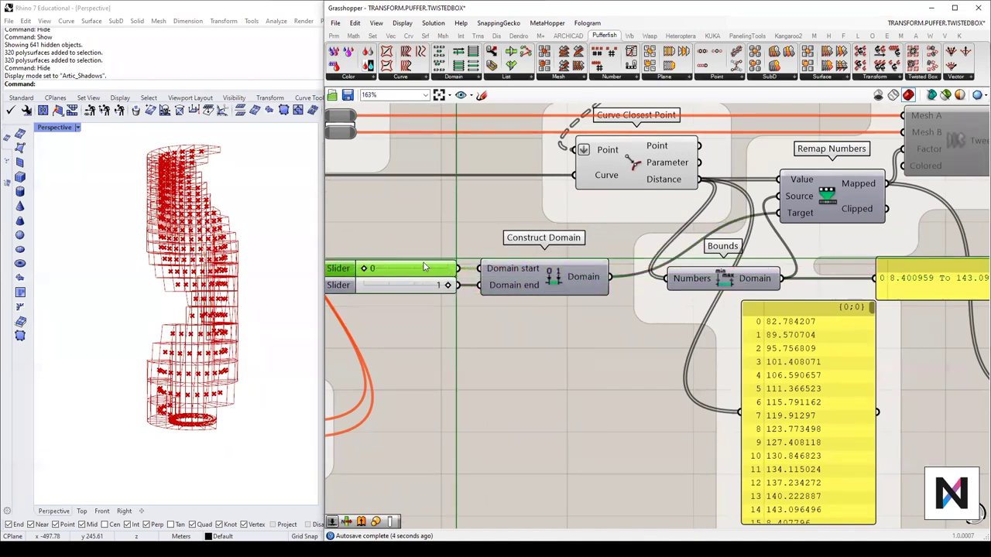
Step: Delete the Construct Domain component with its two sliders and check the default domain of Remap Numbers' Target
{"action": "left_click_drag", "start_coordinate": [540, 341], "coordinate": [401, 229]}
{"action": "key", "text": "Delete"}
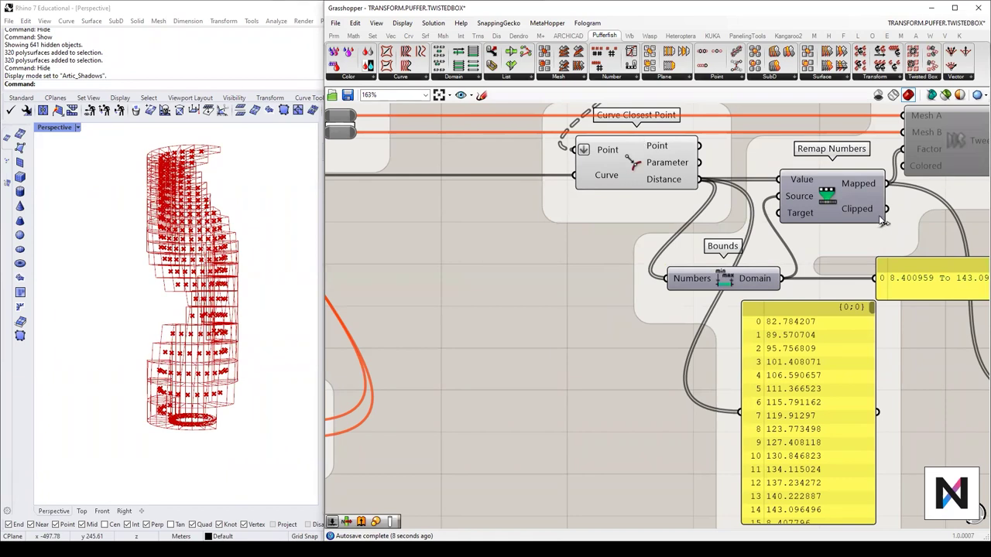
{"action": "scroll", "coordinate": [881, 220], "scroll_direction": "up", "scroll_amount": 3}
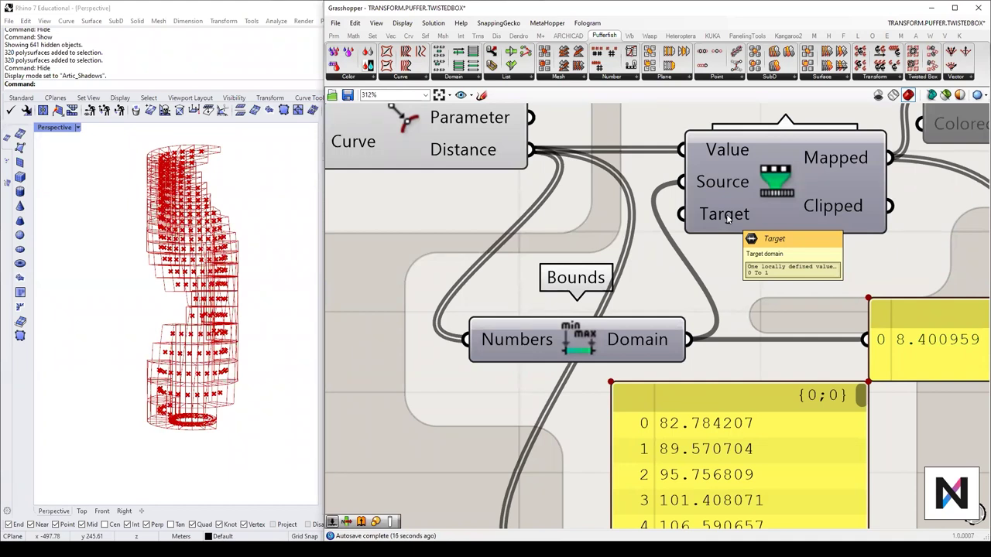
Step: Compare the Bounds domain panel with the remapped values list, reading that list from its start to its last entry
{"action": "scroll", "coordinate": [727, 217], "scroll_direction": "down", "scroll_amount": 5}
{"action": "right_click_drag", "start_coordinate": [853, 261], "coordinate": [721, 238]}
{"action": "left_click_drag", "start_coordinate": [721, 238], "coordinate": [710, 239]}
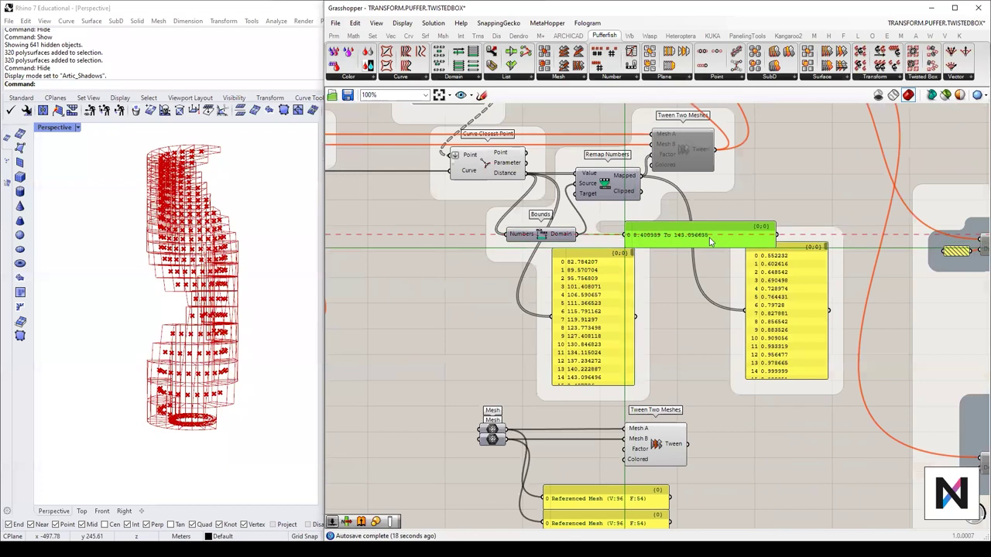
{"action": "right_click_drag", "start_coordinate": [778, 288], "coordinate": [747, 283]}
{"action": "scroll", "coordinate": [594, 262], "scroll_direction": "up", "scroll_amount": 2}
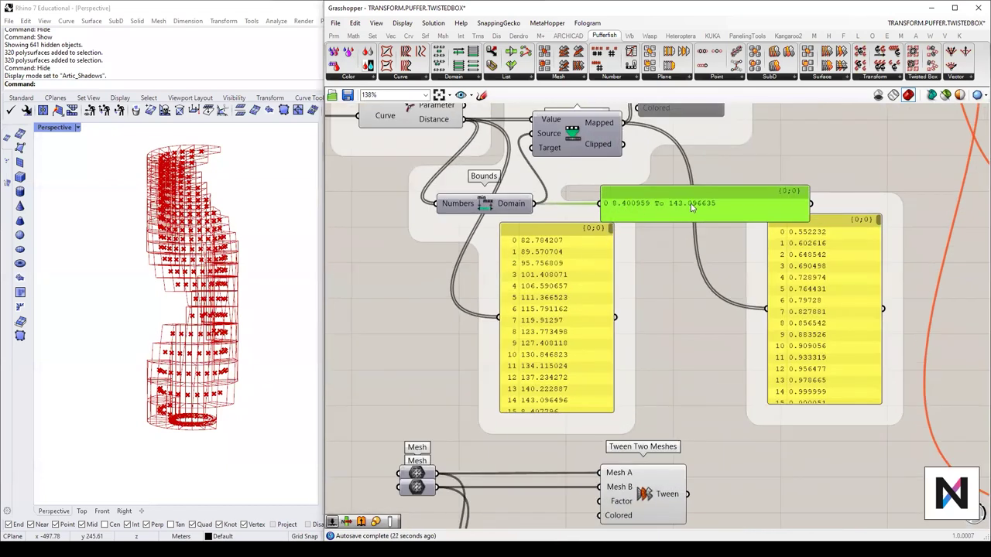
{"action": "left_click_drag", "start_coordinate": [877, 231], "coordinate": [876, 209]}
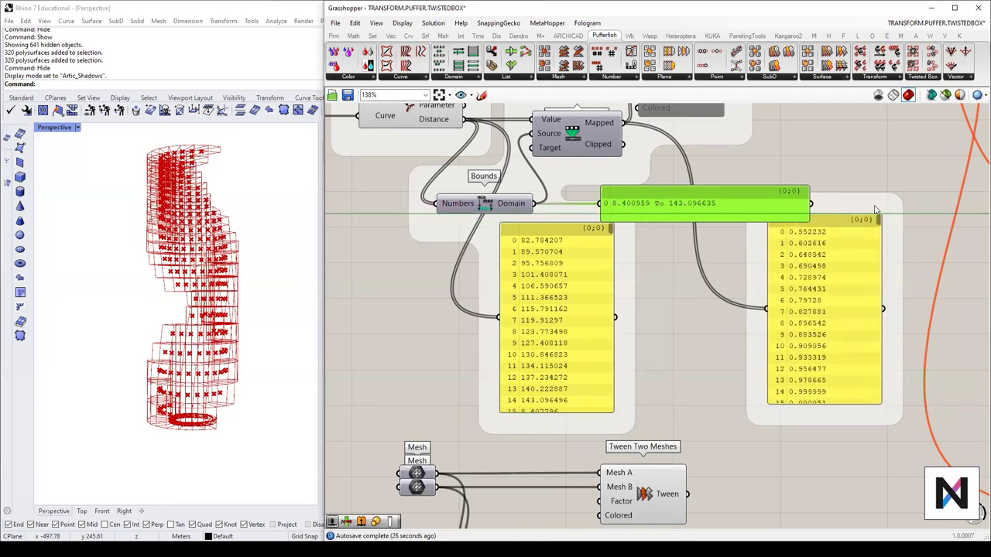
{"action": "left_click_drag", "start_coordinate": [873, 259], "coordinate": [894, 413]}
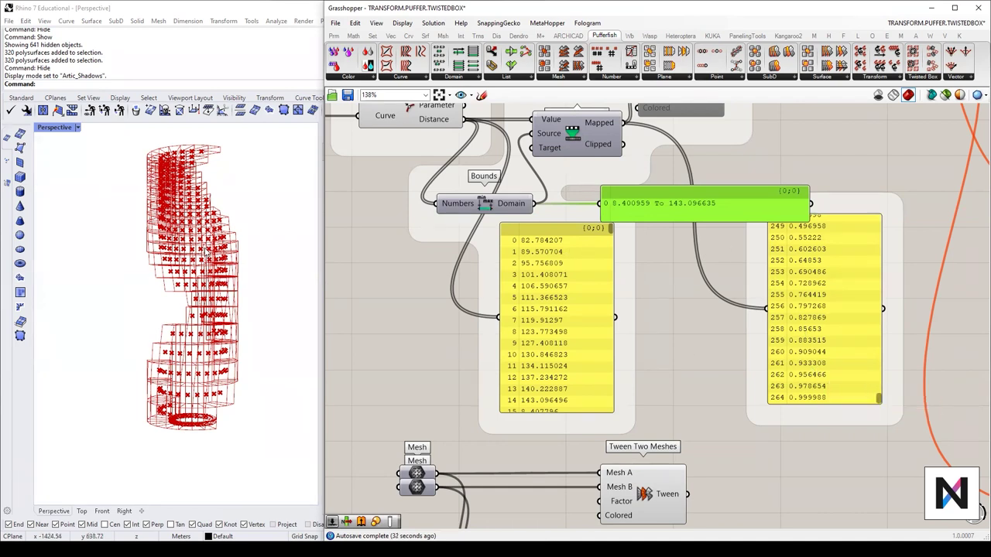
Step: Examine the tower's box centers around the base curve at its foot and along its height in the Perspective viewport
{"action": "scroll", "coordinate": [217, 183], "scroll_direction": "up", "scroll_amount": 7}
{"action": "right_click_drag", "start_coordinate": [186, 143], "coordinate": [167, 164]}
{"action": "scroll", "coordinate": [186, 213], "scroll_direction": "down", "scroll_amount": 4}
{"action": "scroll", "coordinate": [188, 150], "scroll_direction": "up", "scroll_amount": 5}
{"action": "scroll", "coordinate": [186, 175], "scroll_direction": "up", "scroll_amount": 5}
{"action": "scroll", "coordinate": [181, 203], "scroll_direction": "down", "scroll_amount": 18}
{"action": "scroll", "coordinate": [178, 399], "scroll_direction": "up", "scroll_amount": 14}
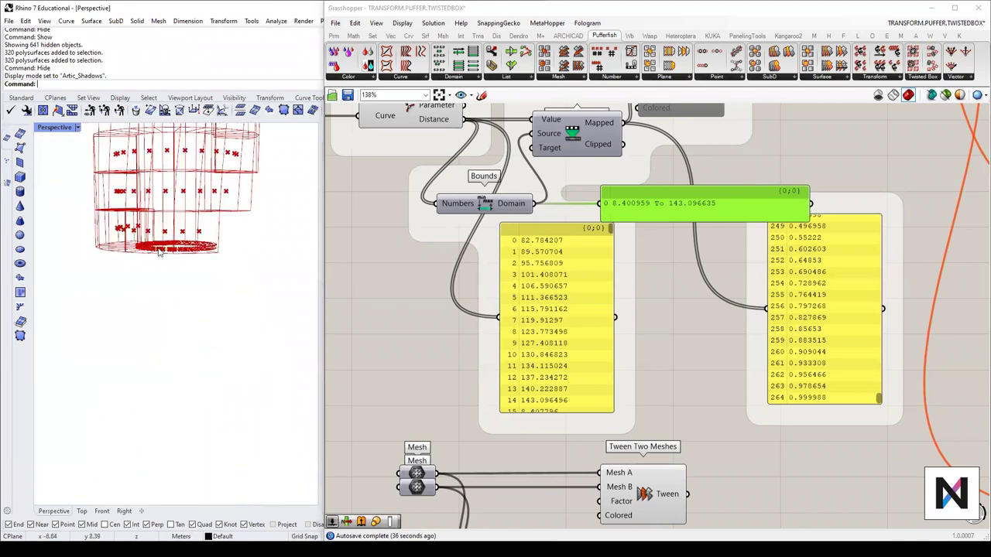
{"action": "scroll", "coordinate": [173, 373], "scroll_direction": "down", "scroll_amount": 5}
{"action": "scroll", "coordinate": [173, 375], "scroll_direction": "down", "scroll_amount": 4}
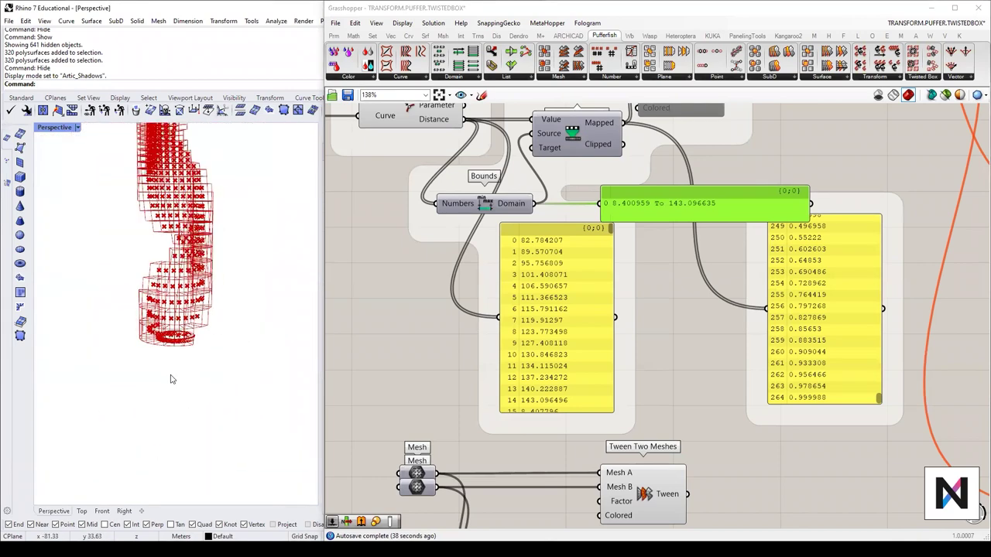
{"action": "scroll", "coordinate": [172, 377], "scroll_direction": "up", "scroll_amount": 3}
{"action": "right_click_drag", "start_coordinate": [181, 338], "coordinate": [179, 303]}
{"action": "scroll", "coordinate": [178, 300], "scroll_direction": "down", "scroll_amount": 4}
{"action": "scroll", "coordinate": [178, 293], "scroll_direction": "up", "scroll_amount": 2}
Step: Move the remapped values panel closer to the distance list panel
{"action": "left_click_drag", "start_coordinate": [833, 310], "coordinate": [737, 319]}
{"action": "mouse_move", "coordinate": [785, 409]}
{"action": "left_mouse_down"}
{"action": "mouse_move", "coordinate": [779, 229]}
{"action": "mouse_move", "coordinate": [792, 414]}
{"action": "left_mouse_up"}
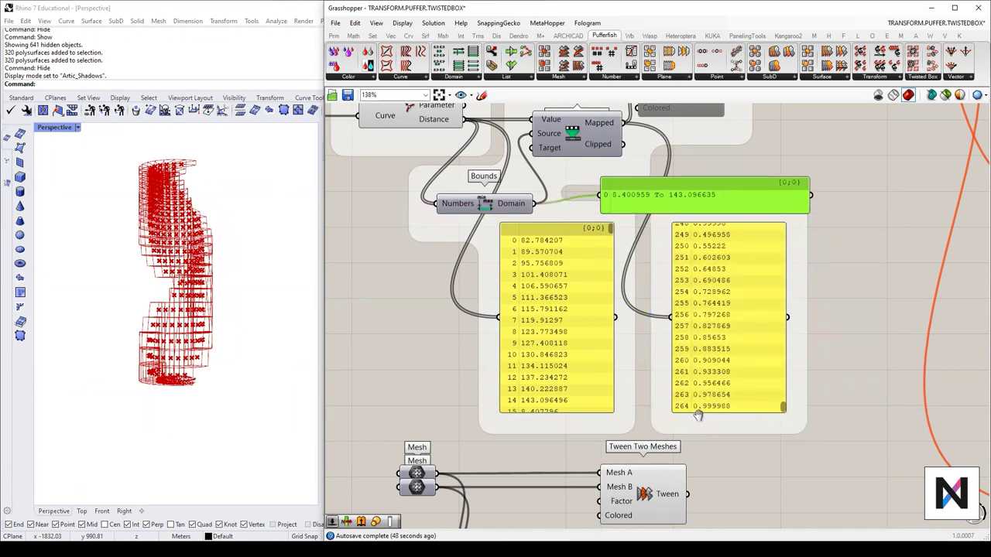
{"action": "right_click_drag", "start_coordinate": [687, 456], "coordinate": [709, 420]}
Step: Move the two example Mesh parameters above the Dispatch group and connect them to the two Relays in place of the dispatched meshes
{"action": "left_click_drag", "start_coordinate": [664, 462], "coordinate": [659, 467]}
{"action": "scroll", "coordinate": [679, 449], "scroll_direction": "down", "scroll_amount": 5}
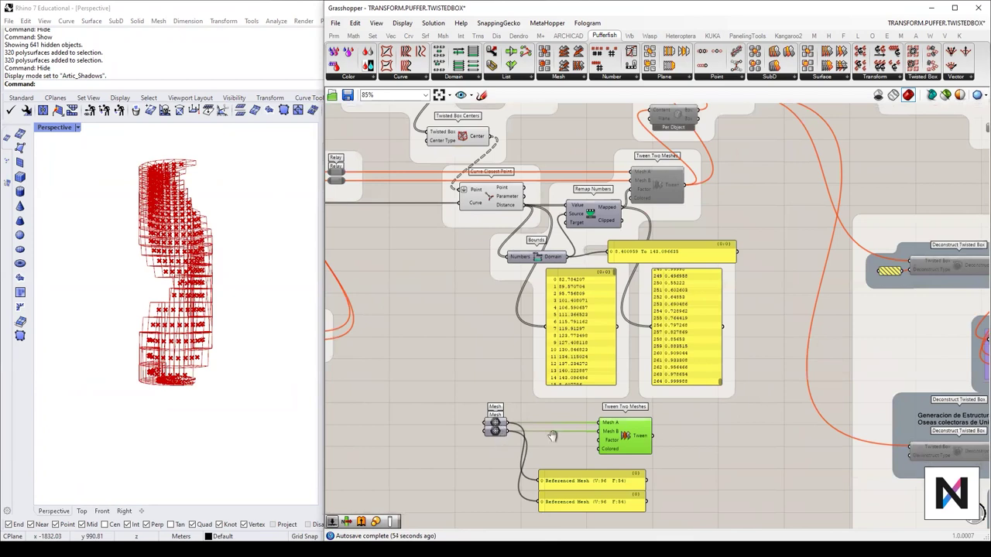
{"action": "right_click_drag", "start_coordinate": [553, 436], "coordinate": [679, 418]}
{"action": "left_click_drag", "start_coordinate": [625, 373], "coordinate": [451, 247]}
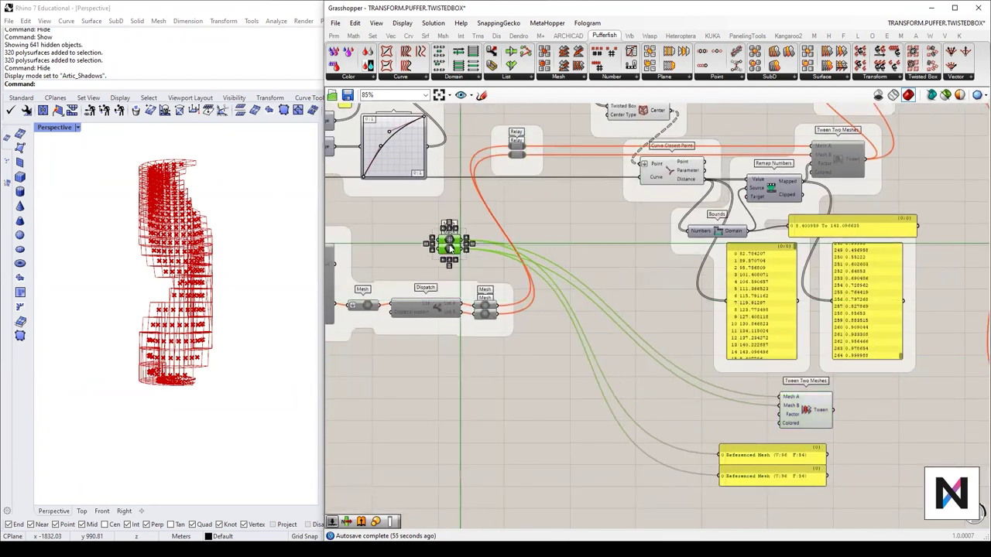
{"action": "scroll", "coordinate": [451, 249], "scroll_direction": "up", "scroll_amount": 3}
{"action": "left_click", "coordinate": [478, 243]}
{"action": "right_click_drag", "start_coordinate": [512, 271], "coordinate": [516, 322]}
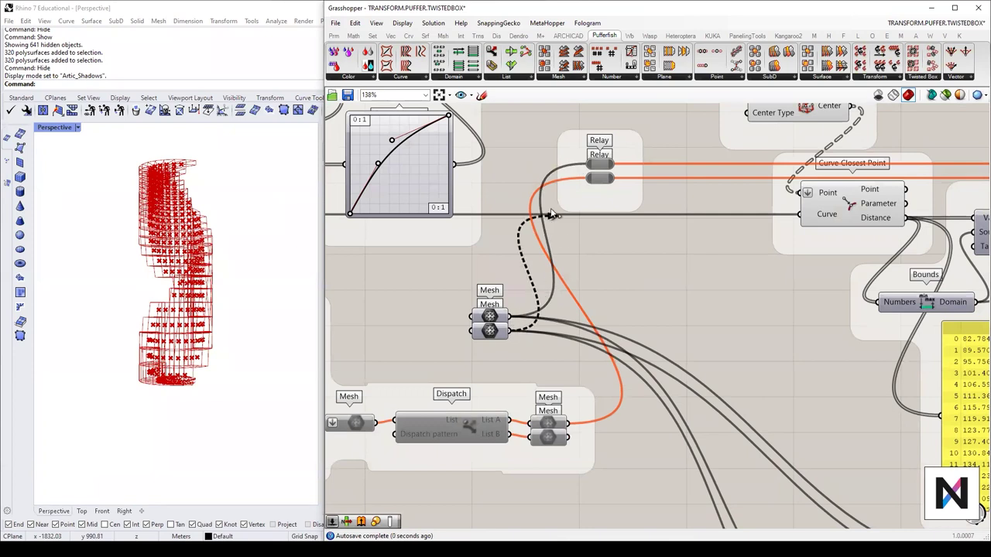
Step: Delete the lower example Tween Two Meshes component together with its two Referenced Mesh panels
{"action": "scroll", "coordinate": [578, 310], "scroll_direction": "down", "scroll_amount": 5}
{"action": "scroll", "coordinate": [666, 361], "scroll_direction": "up", "scroll_amount": 2}
{"action": "left_click_drag", "start_coordinate": [741, 422], "coordinate": [566, 333]}
{"action": "key", "text": "Delete"}
Step: Enable the two mesh Relays and the remaining Tween Two Meshes component fed by Remap Numbers
{"action": "scroll", "coordinate": [511, 191], "scroll_direction": "up", "scroll_amount": 4}
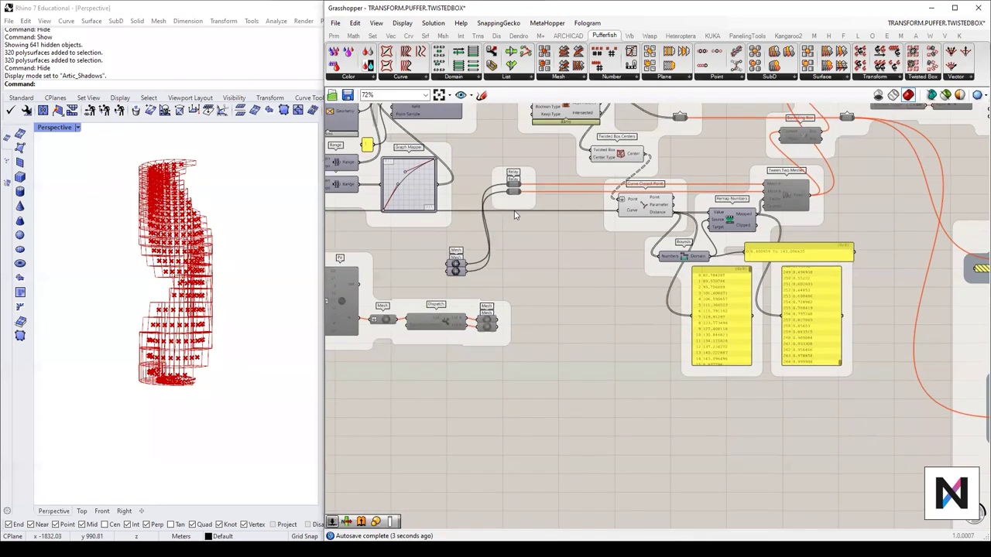
{"action": "middle_click", "coordinate": [515, 176]}
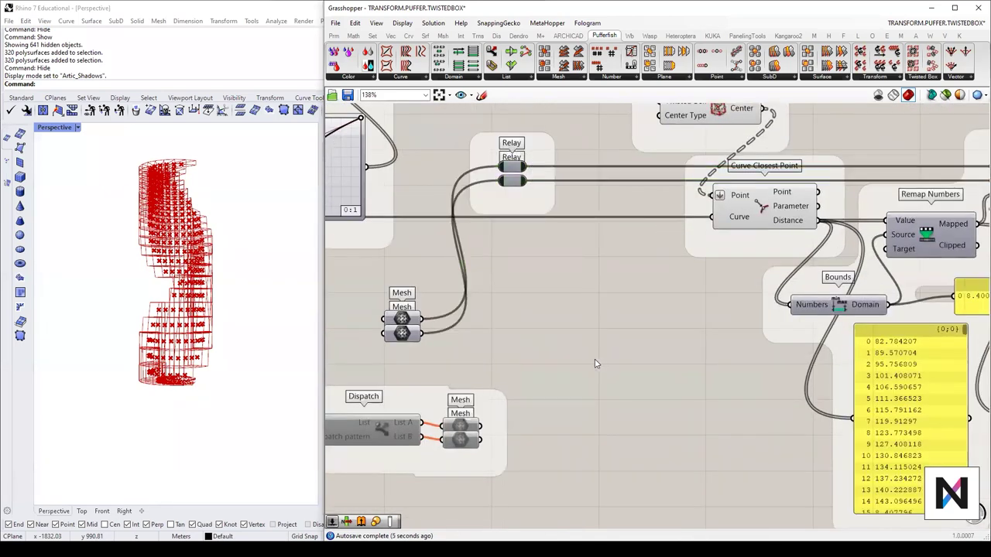
{"action": "scroll", "coordinate": [585, 356], "scroll_direction": "down", "scroll_amount": 3}
{"action": "left_click_drag", "start_coordinate": [471, 337], "coordinate": [473, 340]}
{"action": "scroll", "coordinate": [865, 244], "scroll_direction": "up", "scroll_amount": 3}
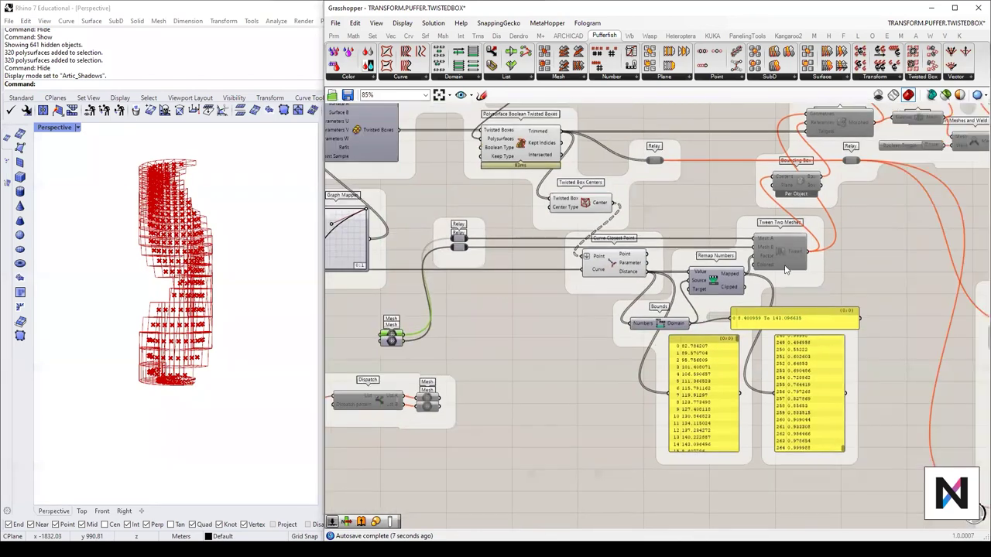
{"action": "left_click", "coordinate": [865, 244]}
{"action": "middle_click", "coordinate": [746, 237]}
{"action": "left_click", "coordinate": [784, 256]}
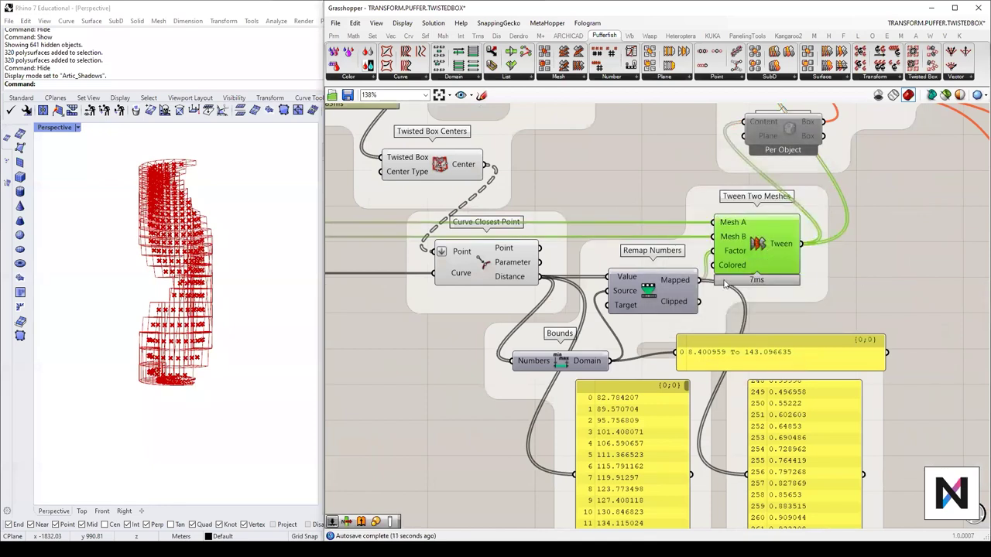
Step: Examine the tweened meshes previewed in the Perspective viewport, both with and without the Tween Two Meshes component selected
{"action": "scroll", "coordinate": [228, 357], "scroll_direction": "down", "scroll_amount": 7}
{"action": "right_click_drag", "start_coordinate": [135, 365], "coordinate": [141, 399]}
{"action": "scroll", "coordinate": [138, 379], "scroll_direction": "up", "scroll_amount": 12}
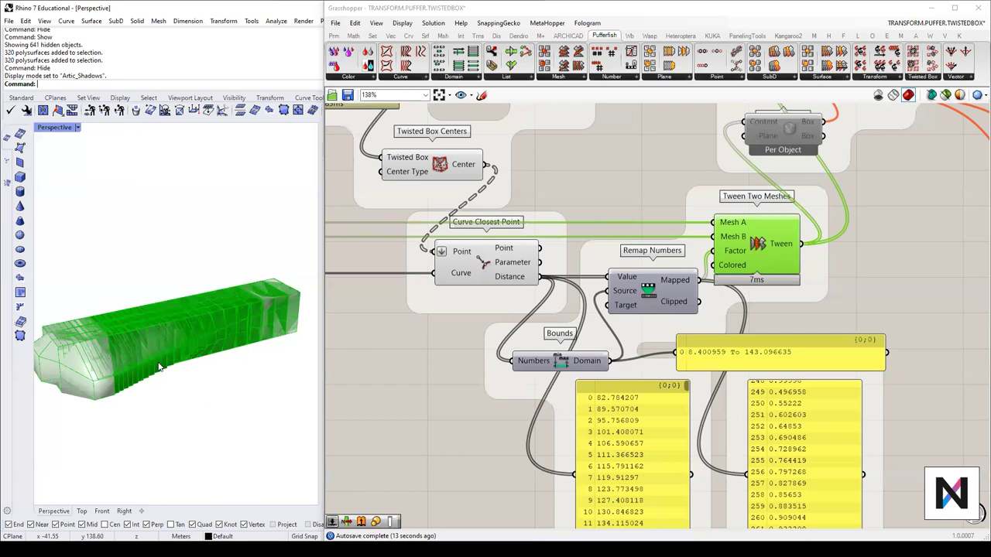
{"action": "right_click_drag", "start_coordinate": [158, 367], "coordinate": [99, 400]}
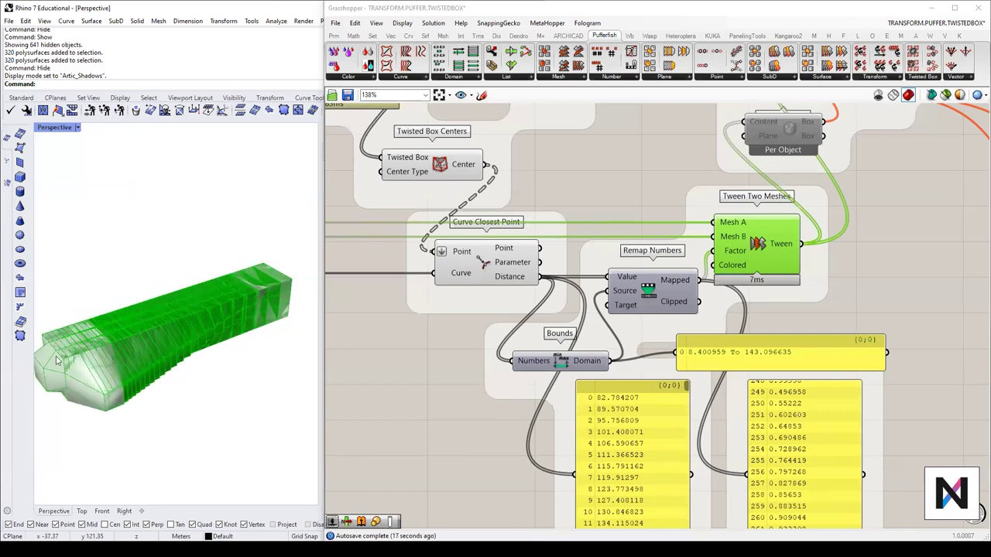
{"action": "left_click", "coordinate": [865, 303]}
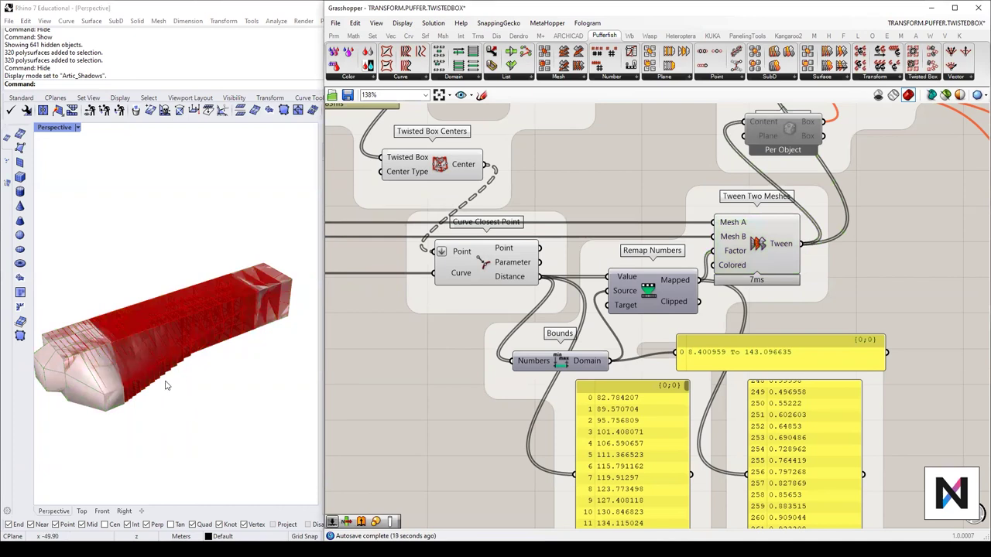
Step: Relate the remapped values list to the tower's box centers by viewing the tower around its base curve
{"action": "right_click_drag", "start_coordinate": [808, 369], "coordinate": [797, 271]}
{"action": "left_click_drag", "start_coordinate": [787, 356], "coordinate": [778, 341]}
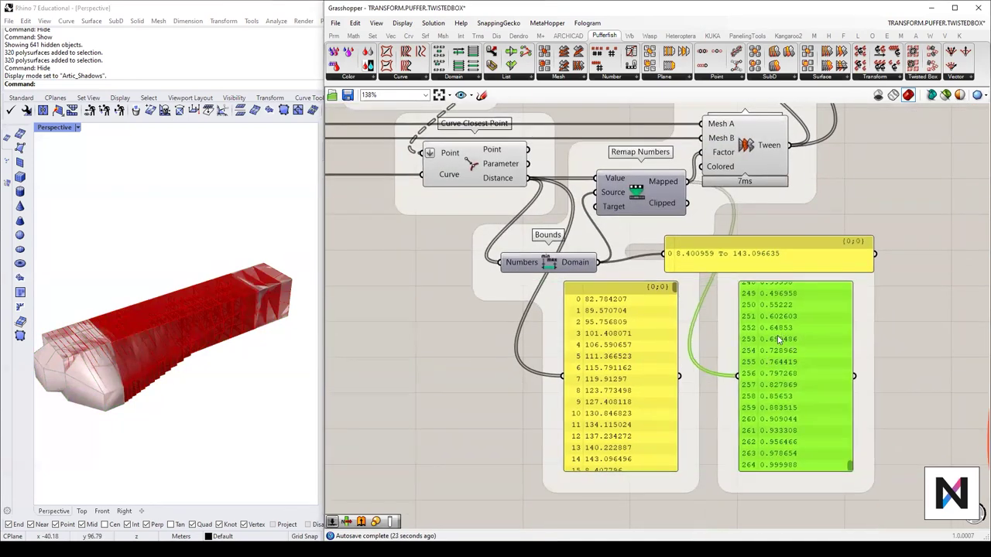
{"action": "scroll", "coordinate": [250, 383], "scroll_direction": "down", "scroll_amount": 12}
{"action": "scroll", "coordinate": [272, 277], "scroll_direction": "up", "scroll_amount": 8}
{"action": "scroll", "coordinate": [275, 260], "scroll_direction": "down", "scroll_amount": 3}
{"action": "right_click_drag", "start_coordinate": [290, 243], "coordinate": [257, 354], "text": "shift"}
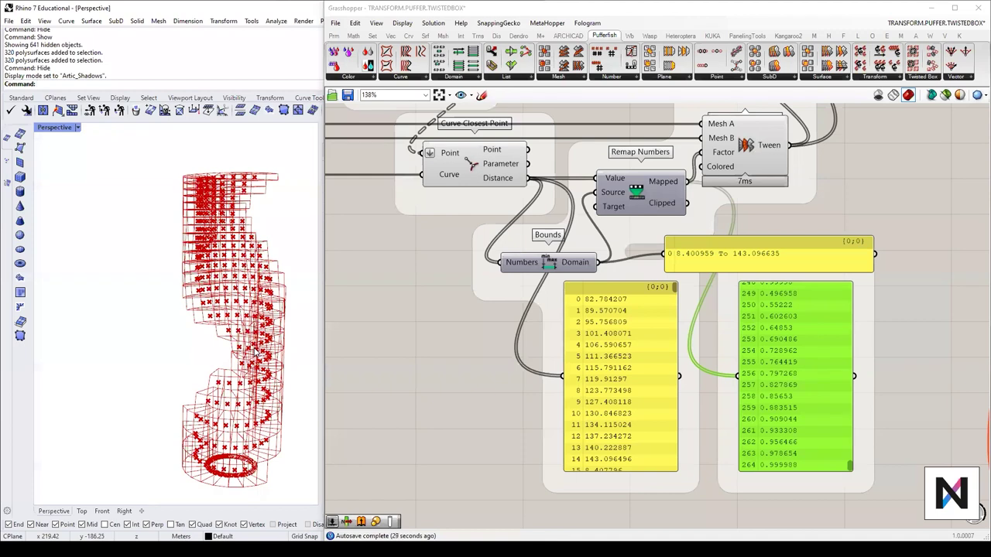
{"action": "right_click_drag", "start_coordinate": [286, 361], "coordinate": [229, 367]}
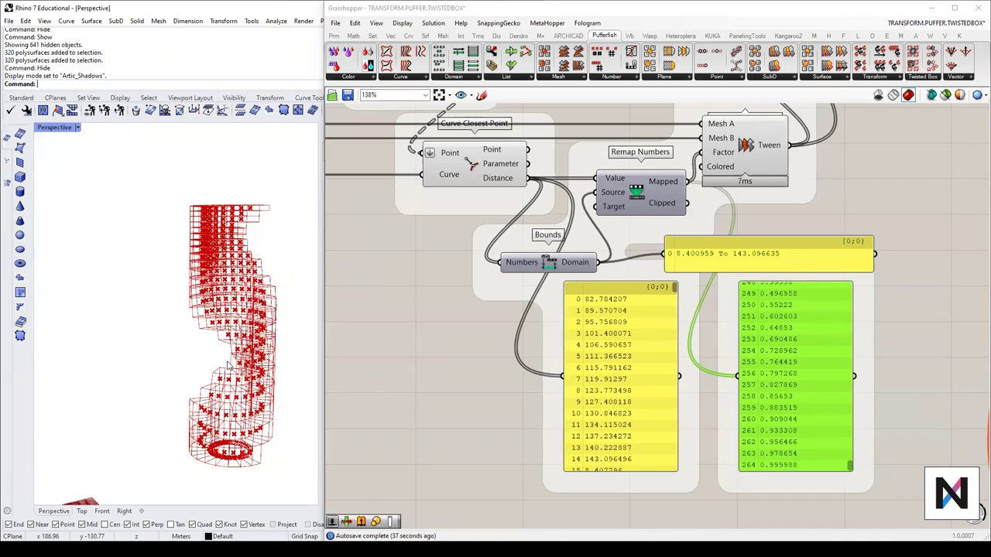
Step: Enable the Relay fed by the Trimmed output of Polysurface Boolean Twisted Boxes
{"action": "left_click", "coordinate": [719, 260]}
{"action": "scroll", "coordinate": [696, 262], "scroll_direction": "down", "scroll_amount": 4}
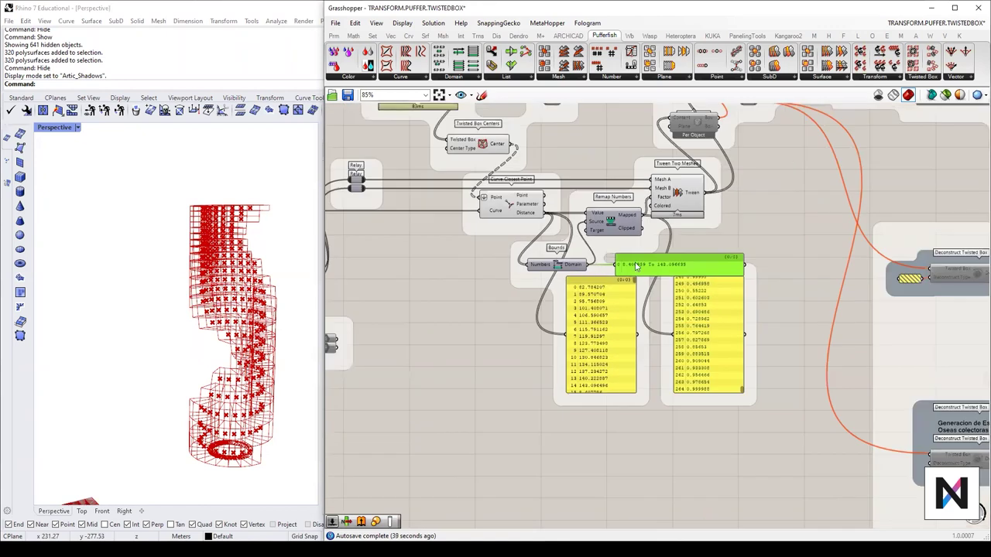
{"action": "right_click_drag", "start_coordinate": [689, 233], "coordinate": [678, 313]}
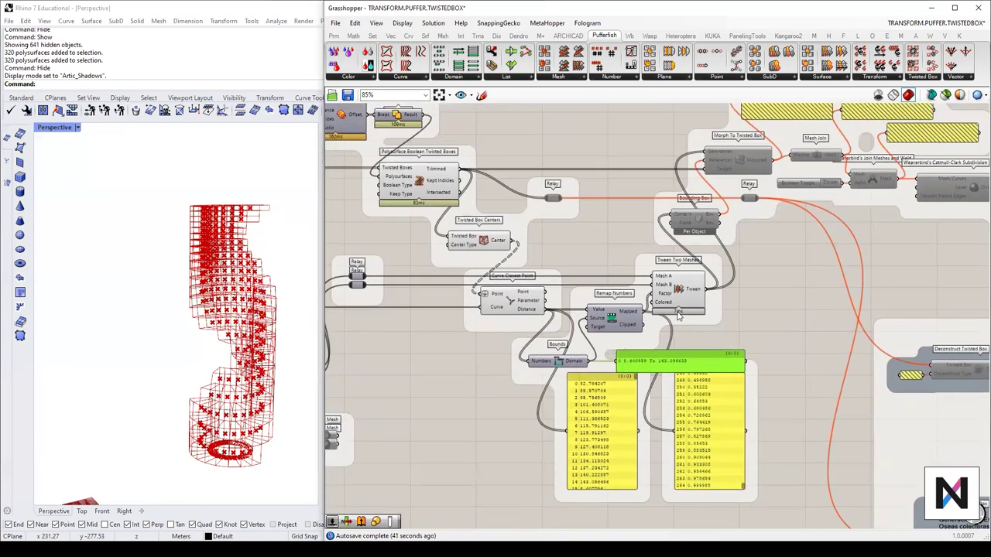
{"action": "scroll", "coordinate": [598, 248], "scroll_direction": "up", "scroll_amount": 1}
{"action": "left_click", "coordinate": [542, 194]}
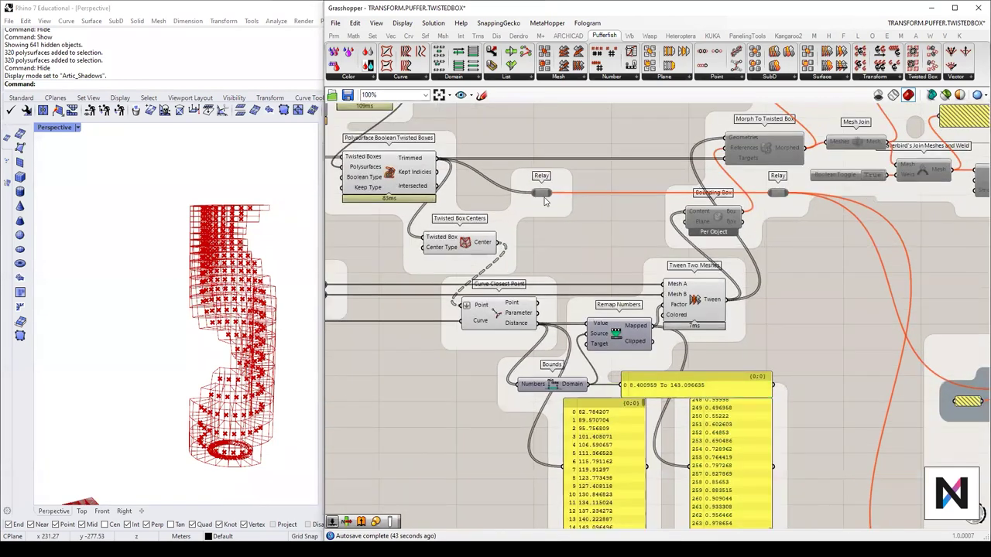
{"action": "middle_click", "coordinate": [543, 197]}
{"action": "left_click", "coordinate": [573, 200]}
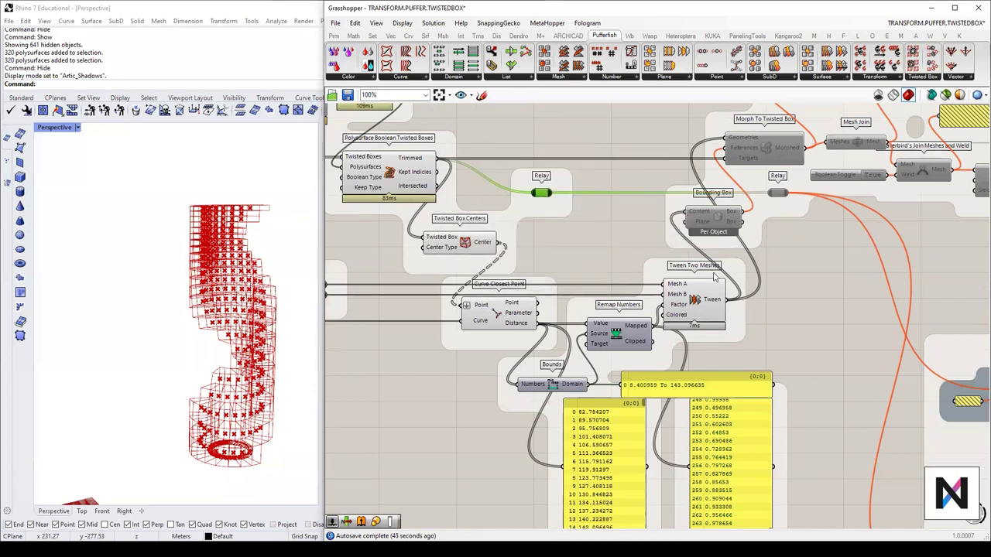
Step: Enable the Bounding Box component and move it beside Tween Two Meshes, on its output side
{"action": "scroll", "coordinate": [715, 277], "scroll_direction": "up", "scroll_amount": 3}
{"action": "left_click", "coordinate": [697, 179]}
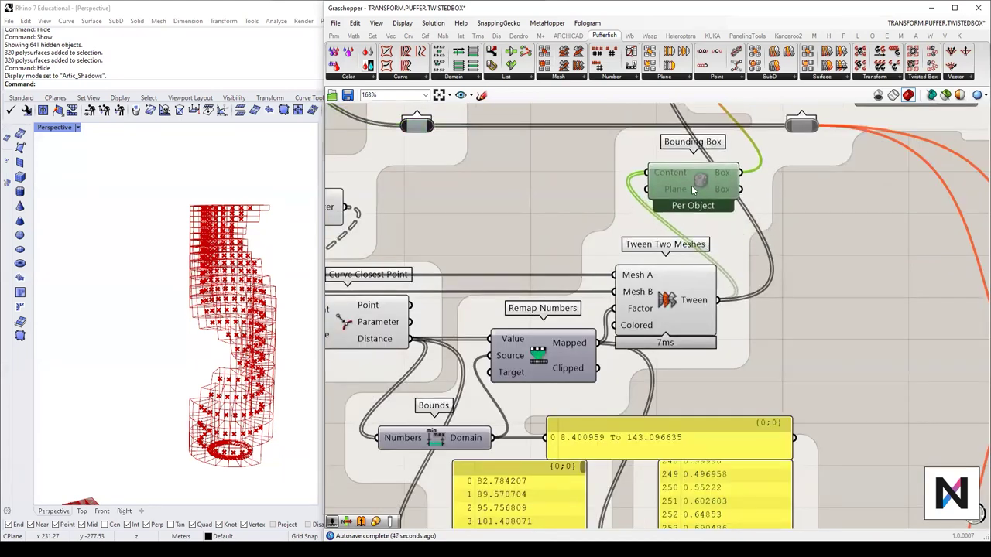
{"action": "scroll", "coordinate": [689, 191], "scroll_direction": "up", "scroll_amount": 1}
{"action": "middle_click", "coordinate": [689, 191]}
{"action": "middle_click", "coordinate": [691, 190]}
{"action": "scroll", "coordinate": [757, 211], "scroll_direction": "down", "scroll_amount": 5}
{"action": "left_click_drag", "start_coordinate": [709, 206], "coordinate": [785, 267]}
{"action": "scroll", "coordinate": [789, 270], "scroll_direction": "up", "scroll_amount": 7}
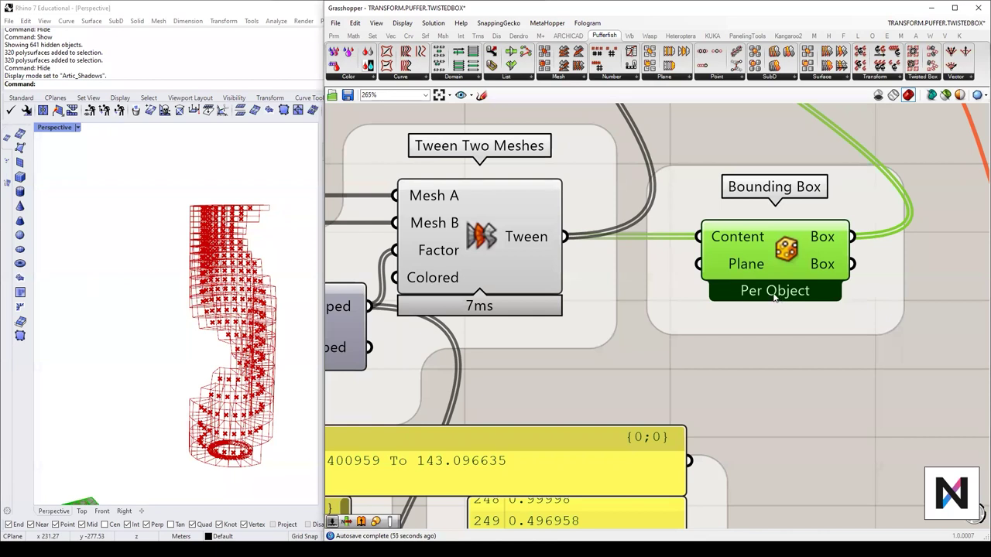
{"action": "right_click", "coordinate": [773, 297]}
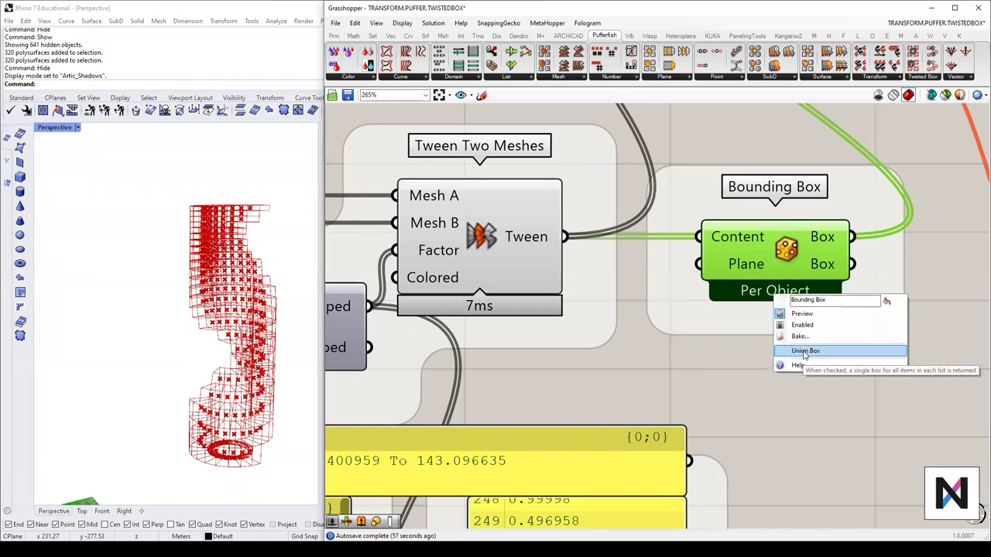
{"action": "left_click", "coordinate": [733, 363]}
{"action": "left_click_drag", "start_coordinate": [785, 258], "coordinate": [771, 260]}
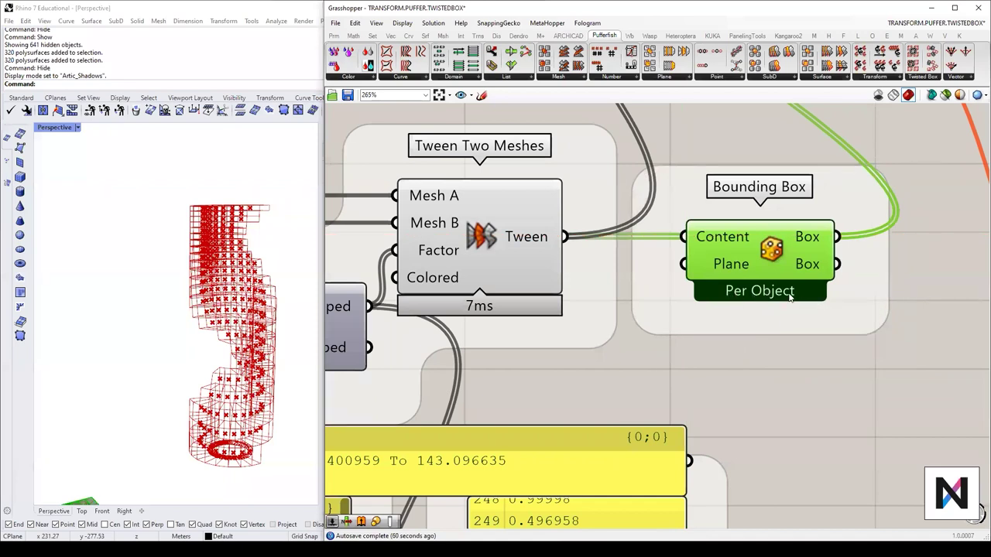
Step: Compare Bounding Box's Union Box option with per-object boxes around the tweened meshes, leaving the component on Per Object
{"action": "right_click_drag", "start_coordinate": [162, 350], "coordinate": [214, 271], "text": "shift"}
{"action": "scroll", "coordinate": [100, 419], "scroll_direction": "up", "scroll_amount": 6}
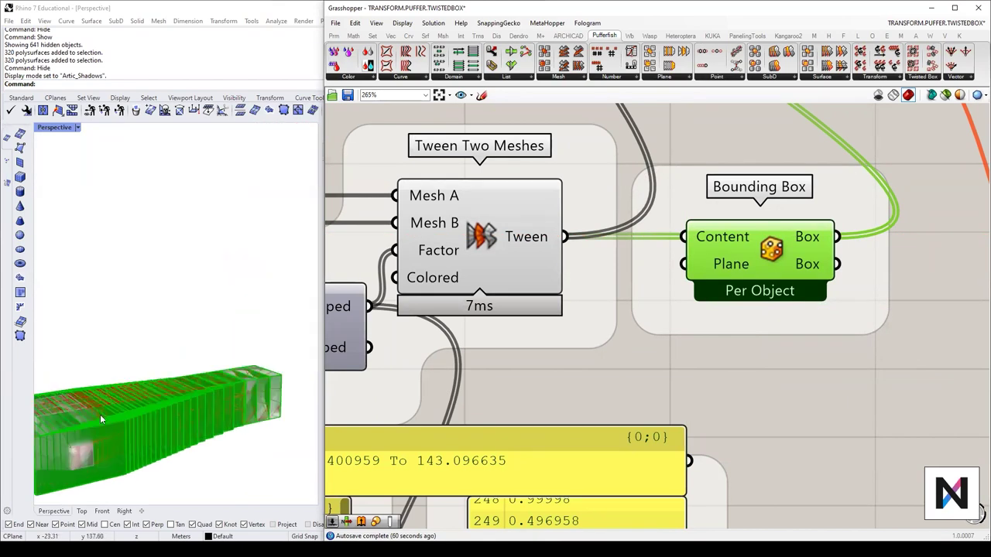
{"action": "right_click", "coordinate": [750, 296]}
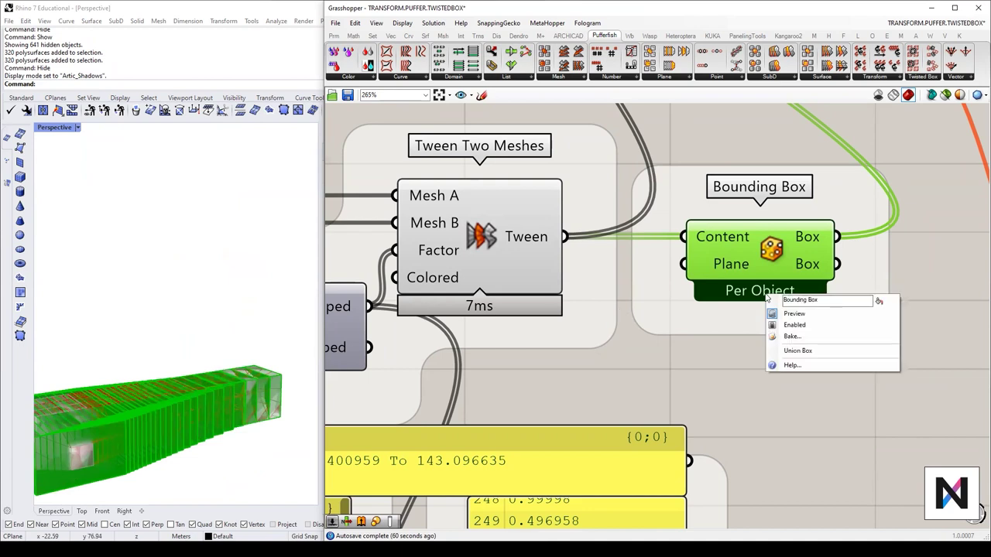
{"action": "left_click", "coordinate": [815, 353]}
{"action": "right_click_drag", "start_coordinate": [208, 407], "coordinate": [278, 405]}
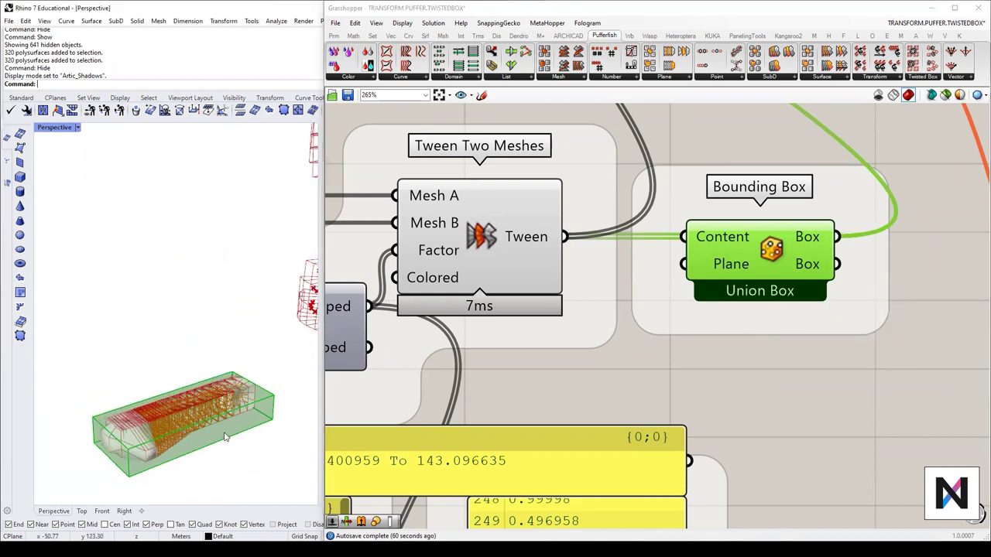
{"action": "right_click", "coordinate": [759, 292]}
{"action": "left_click", "coordinate": [788, 348]}
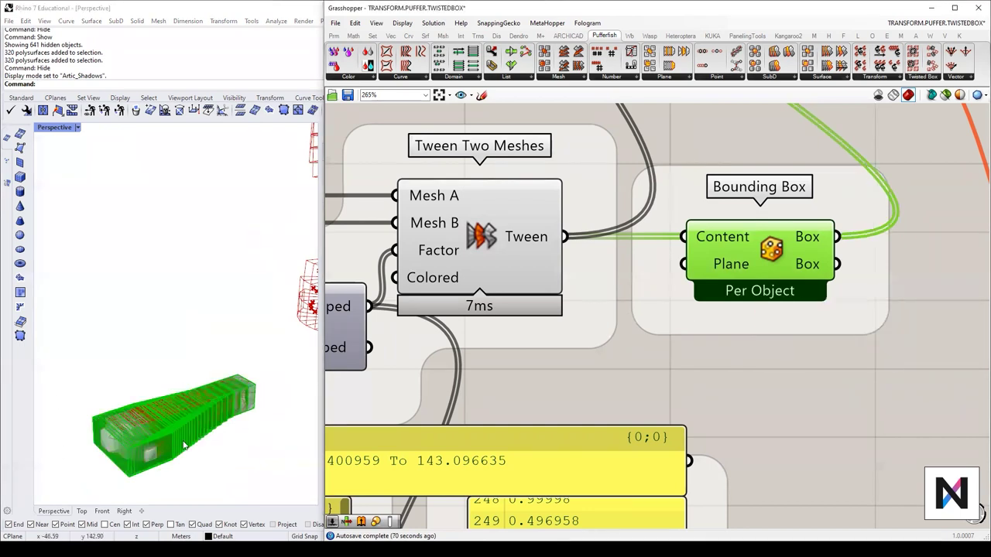
{"action": "scroll", "coordinate": [224, 391], "scroll_direction": "down", "scroll_amount": 4}
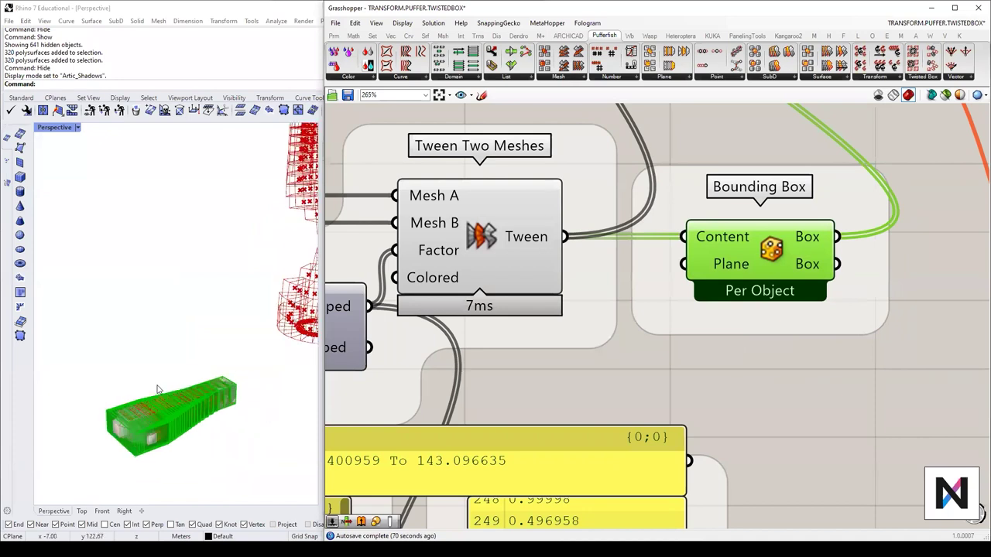
Step: Enable the Morph To Twisted Box component fed by the tweened meshes and their bounding boxes
{"action": "scroll", "coordinate": [750, 368], "scroll_direction": "down", "scroll_amount": 3}
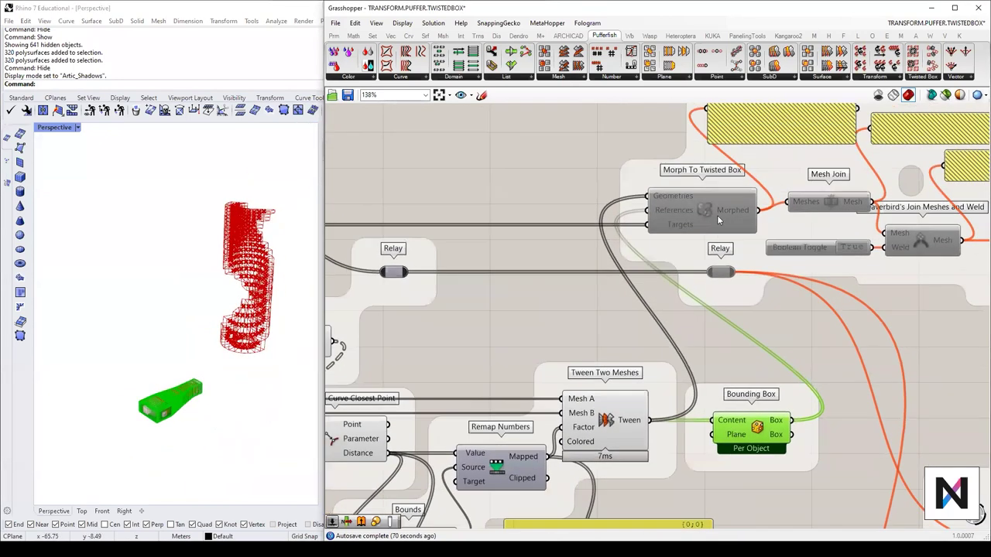
{"action": "left_click", "coordinate": [716, 215]}
{"action": "middle_click", "coordinate": [712, 213]}
{"action": "left_click", "coordinate": [741, 217]}
{"action": "middle_click", "coordinate": [696, 216]}
{"action": "left_click", "coordinate": [719, 197]}
Step: Maximize the Rhino window and examine the meshes morphed into the tower's twisted boxes, down to its base
{"action": "scroll", "coordinate": [270, 375], "scroll_direction": "up", "scroll_amount": 4}
{"action": "left_click", "coordinate": [593, 327]}
{"action": "scroll", "coordinate": [248, 369], "scroll_direction": "up", "scroll_amount": 5}
{"action": "scroll", "coordinate": [51, 326], "scroll_direction": "down", "scroll_amount": 10}
{"action": "scroll", "coordinate": [182, 318], "scroll_direction": "down", "scroll_amount": 5}
{"action": "scroll", "coordinate": [66, 314], "scroll_direction": "up", "scroll_amount": 11}
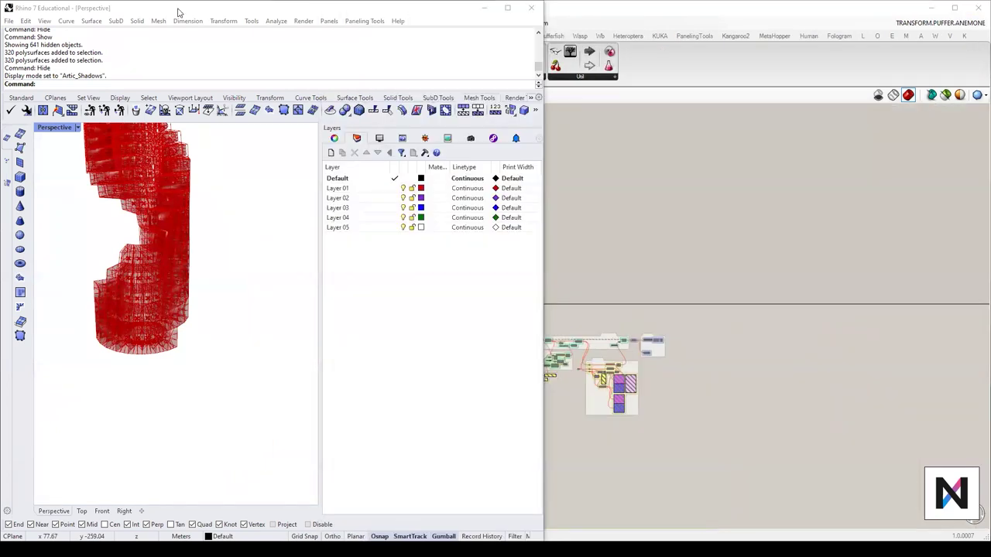
{"action": "left_click_drag", "start_coordinate": [177, 12], "coordinate": [221, 8]}
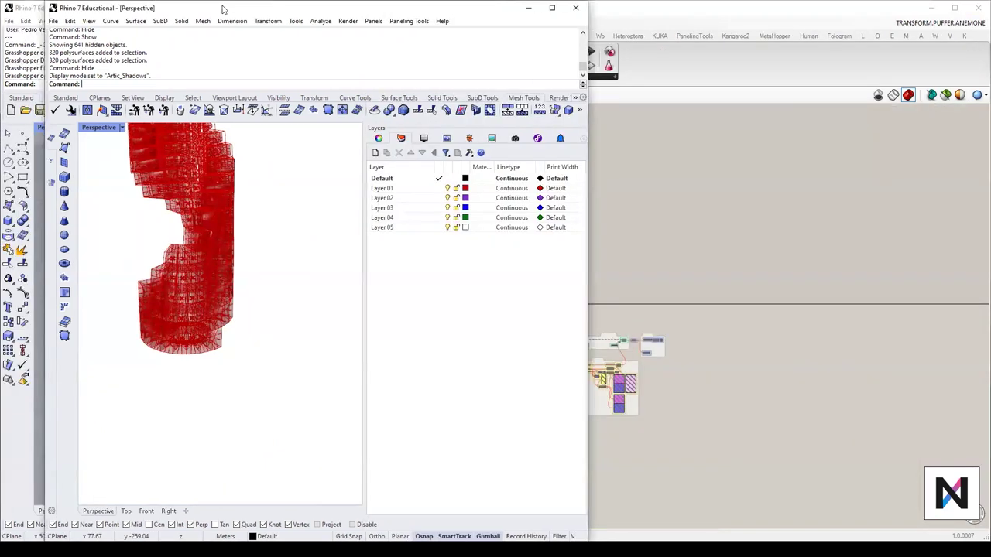
{"action": "double_click", "coordinate": [156, 13]}
{"action": "scroll", "coordinate": [411, 282], "scroll_direction": "down", "scroll_amount": 7}
{"action": "scroll", "coordinate": [438, 300], "scroll_direction": "up", "scroll_amount": 4}
{"action": "right_click_drag", "start_coordinate": [439, 299], "coordinate": [411, 268]}
{"action": "scroll", "coordinate": [418, 400], "scroll_direction": "up", "scroll_amount": 6}
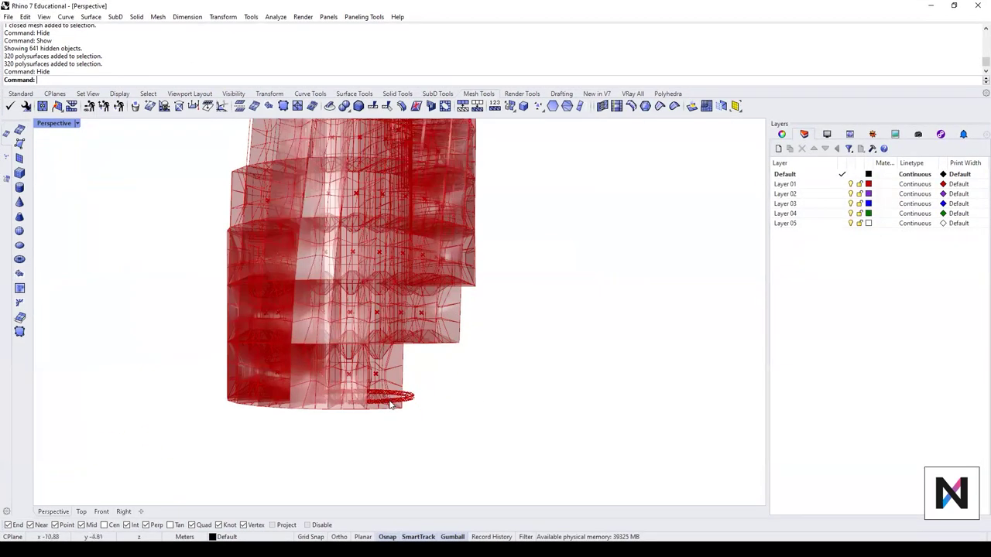
{"action": "scroll", "coordinate": [431, 423], "scroll_direction": "down", "scroll_amount": 4}
Step: Turn off the previews of Twisted Box Centers, Curve Closest Point, Tween Two Meshes and Bounding Box in Grasshopper
{"action": "key", "text": "alt+Tab"}
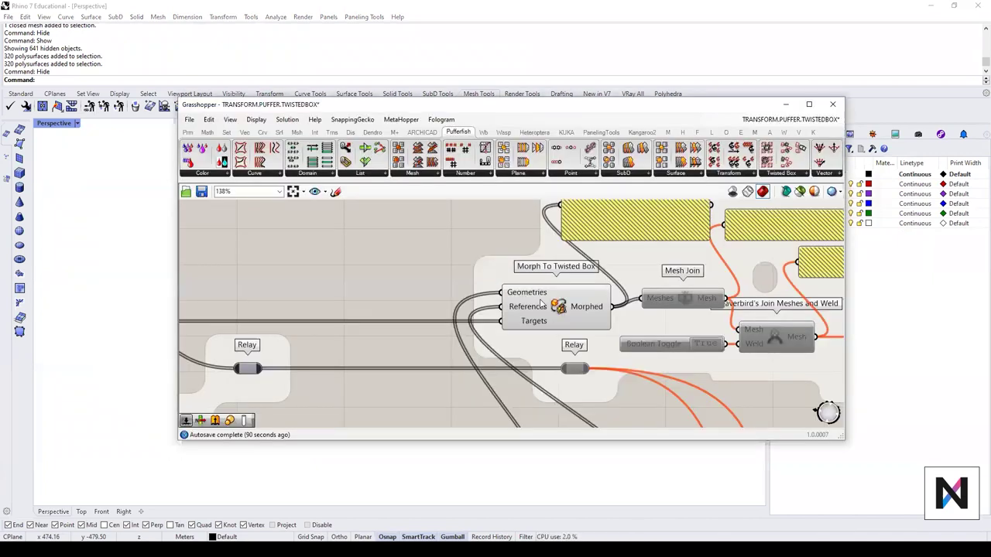
{"action": "scroll", "coordinate": [531, 309], "scroll_direction": "down", "scroll_amount": 8}
{"action": "scroll", "coordinate": [460, 368], "scroll_direction": "up", "scroll_amount": 4}
{"action": "left_click_drag", "start_coordinate": [597, 217], "coordinate": [456, 341]}
{"action": "middle_click", "coordinate": [524, 317]}
{"action": "left_click", "coordinate": [556, 286]}
{"action": "scroll", "coordinate": [703, 348], "scroll_direction": "up", "scroll_amount": 3}
{"action": "left_click_drag", "start_coordinate": [682, 324], "coordinate": [553, 283]}
{"action": "middle_click", "coordinate": [557, 283]}
{"action": "left_click", "coordinate": [590, 252]}
Step: Select Morph To Twisted Box and examine its highlighted meshes on the tower, comparing them with the source meshes
{"action": "scroll", "coordinate": [593, 255], "scroll_direction": "down", "scroll_amount": 5}
{"action": "right_click_drag", "start_coordinate": [593, 256], "coordinate": [632, 351]}
{"action": "scroll", "coordinate": [634, 333], "scroll_direction": "up", "scroll_amount": 3}
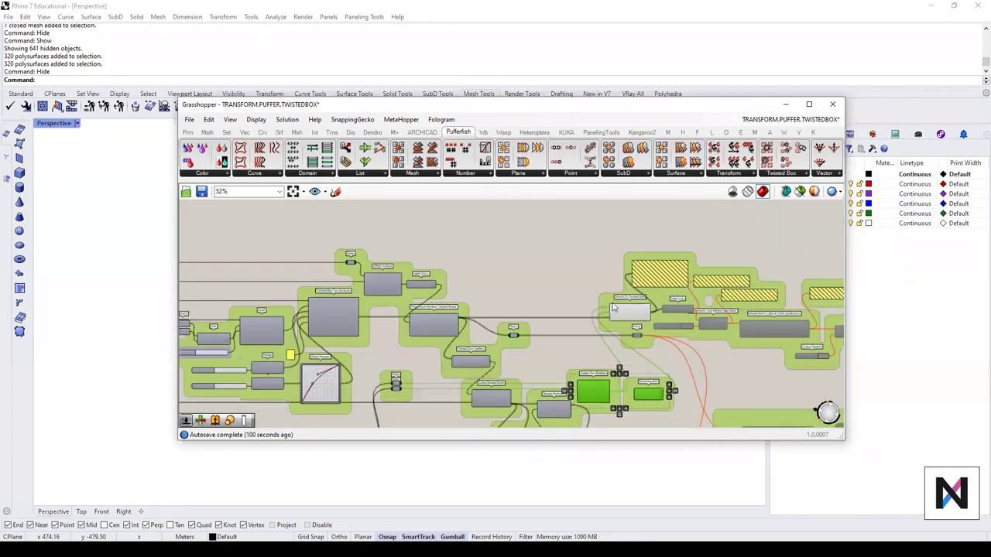
{"action": "scroll", "coordinate": [611, 304], "scroll_direction": "up", "scroll_amount": 3}
{"action": "left_click", "coordinate": [617, 309]}
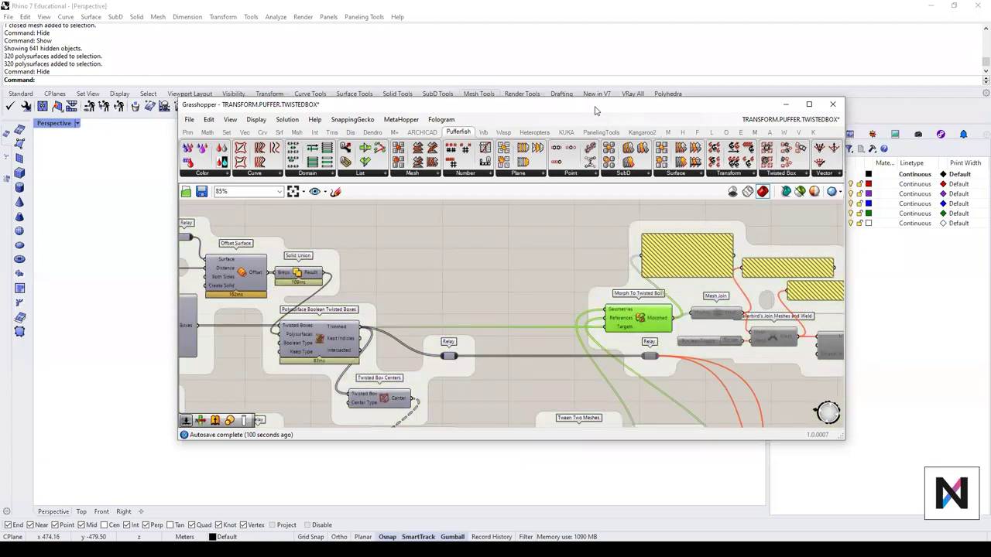
{"action": "left_click", "coordinate": [786, 104]}
{"action": "right_click_drag", "start_coordinate": [560, 394], "coordinate": [603, 392]}
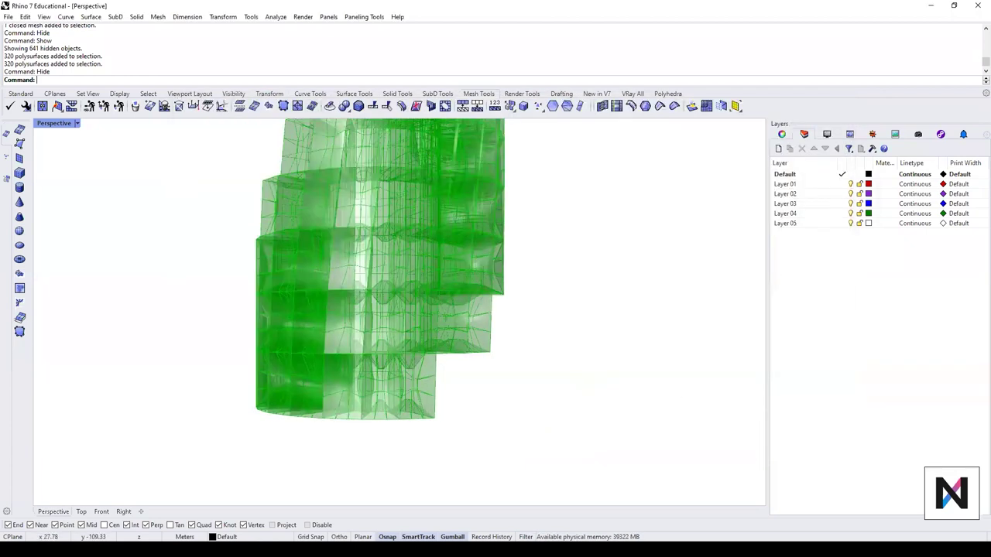
{"action": "scroll", "coordinate": [460, 429], "scroll_direction": "down", "scroll_amount": 10}
{"action": "scroll", "coordinate": [460, 437], "scroll_direction": "up", "scroll_amount": 4}
{"action": "right_click_drag", "start_coordinate": [470, 357], "coordinate": [457, 376]}
{"action": "scroll", "coordinate": [481, 418], "scroll_direction": "up", "scroll_amount": 10}
{"action": "left_click", "coordinate": [132, 371]}
{"action": "left_click", "coordinate": [167, 392]}
Step: Zoom into a window on the upper part of the tower and examine how the morphed modules vary there
{"action": "right_click_drag", "start_coordinate": [542, 354], "coordinate": [520, 268]}
{"action": "type", "text": "z"}
{"action": "key", "text": "Return"}
{"action": "left_click_drag", "start_coordinate": [304, 223], "coordinate": [523, 367]}
{"action": "right_click_drag", "start_coordinate": [518, 325], "coordinate": [512, 415]}
{"action": "right_click_drag", "start_coordinate": [532, 281], "coordinate": [328, 368]}
{"action": "scroll", "coordinate": [424, 297], "scroll_direction": "up", "scroll_amount": 6}
{"action": "right_click_drag", "start_coordinate": [424, 296], "coordinate": [538, 203]}
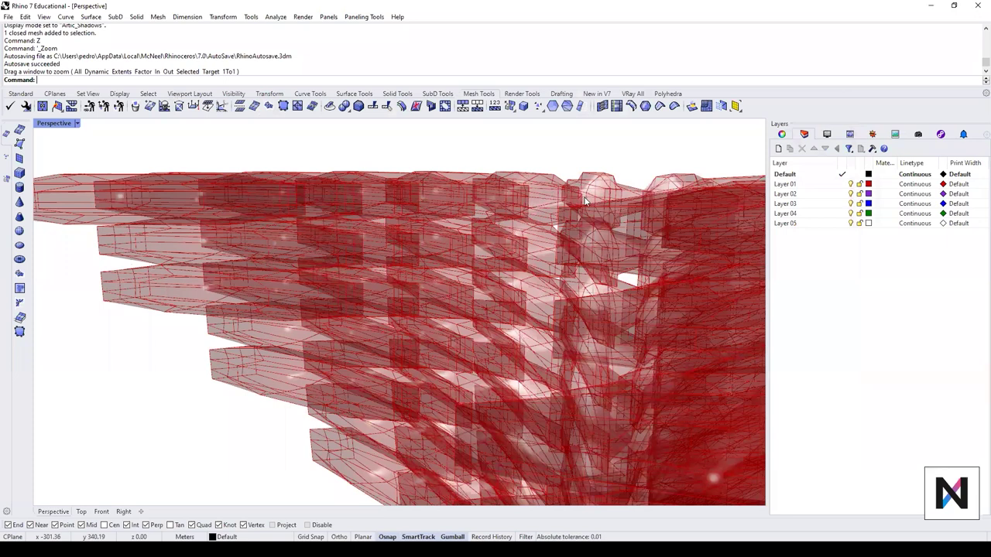
{"action": "scroll", "coordinate": [640, 316], "scroll_direction": "down", "scroll_amount": 10}
{"action": "right_click_drag", "start_coordinate": [483, 264], "coordinate": [503, 273]}
{"action": "right_click_drag", "start_coordinate": [368, 358], "coordinate": [573, 344]}
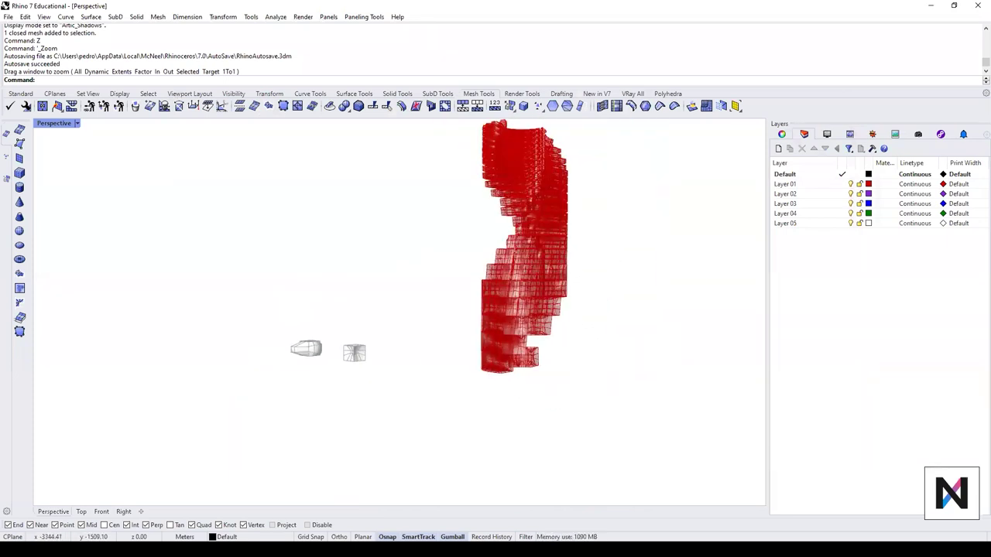
Step: Bring Grasshopper beside the Rhino viewport and identify the two source meshes by selecting each one
{"action": "key", "text": "alt+Tab"}
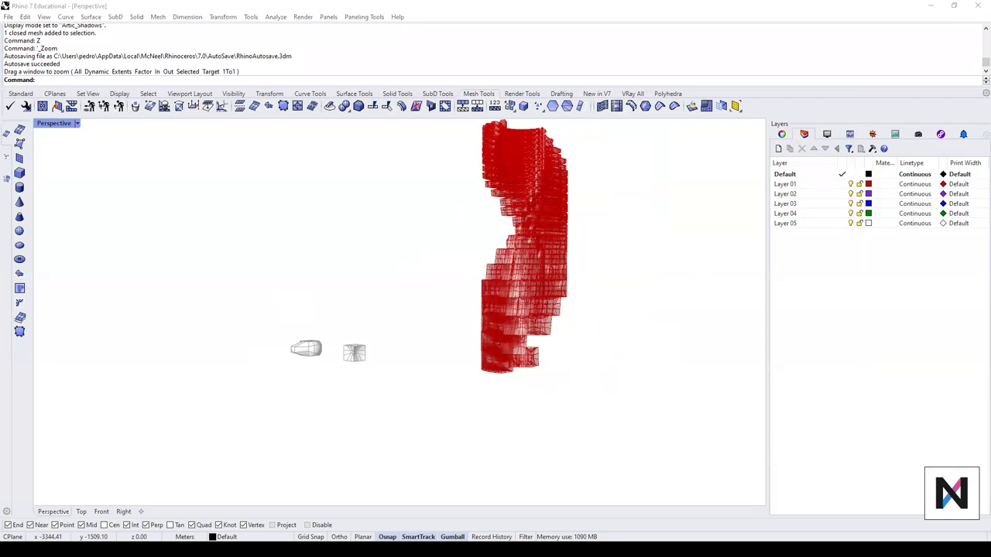
{"action": "key", "text": "alt+Tab"}
{"action": "scroll", "coordinate": [294, 321], "scroll_direction": "down", "scroll_amount": 3}
{"action": "right_click_drag", "start_coordinate": [290, 320], "coordinate": [318, 321]}
{"action": "scroll", "coordinate": [298, 335], "scroll_direction": "up", "scroll_amount": 2}
{"action": "left_click", "coordinate": [246, 346]}
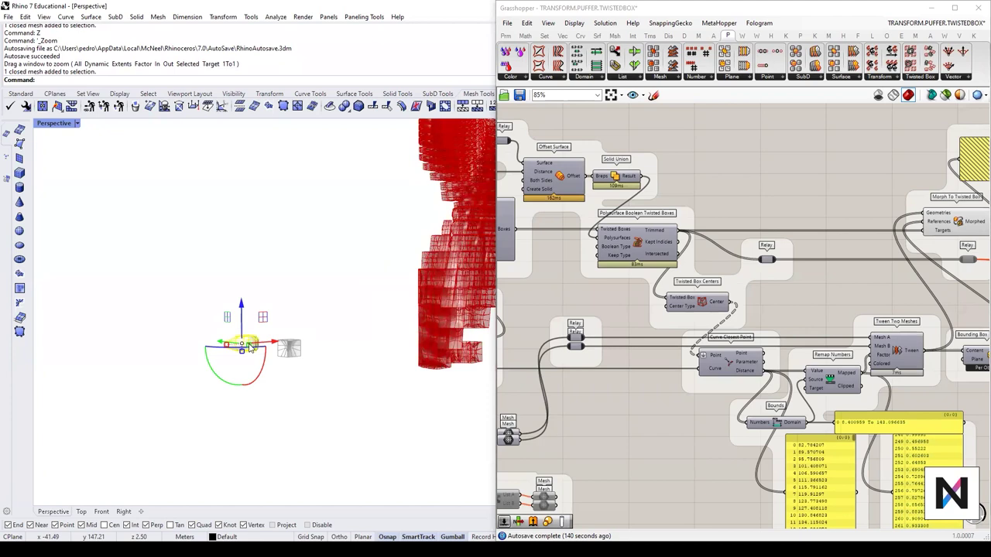
{"action": "left_click", "coordinate": [292, 349]}
Step: Spread the two Mesh parameters apart so that their wires to the Relays can be told apart
{"action": "right_click_drag", "start_coordinate": [685, 373], "coordinate": [727, 337]}
{"action": "scroll", "coordinate": [559, 402], "scroll_direction": "up", "scroll_amount": 2}
{"action": "left_click_drag", "start_coordinate": [551, 398], "coordinate": [589, 383]}
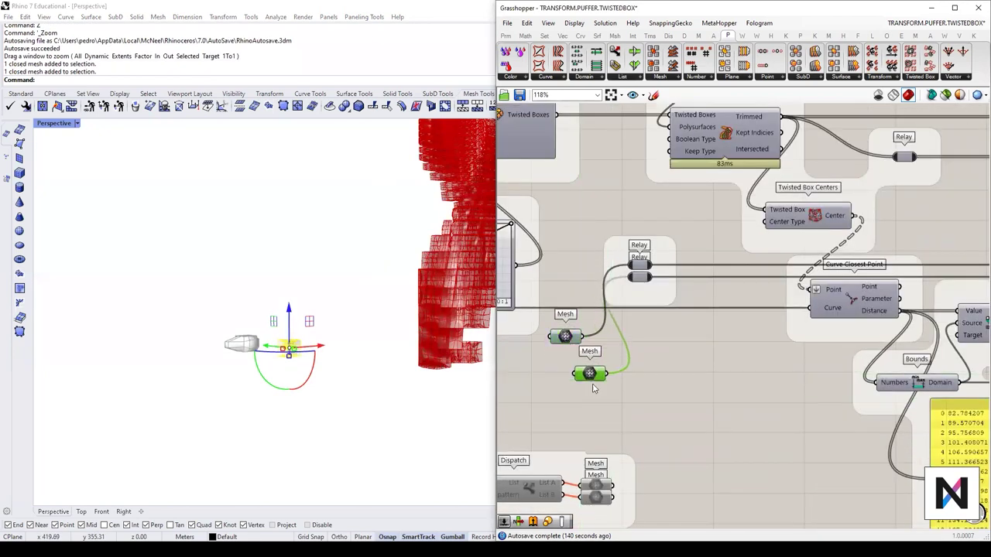
{"action": "left_click_drag", "start_coordinate": [571, 344], "coordinate": [558, 333]}
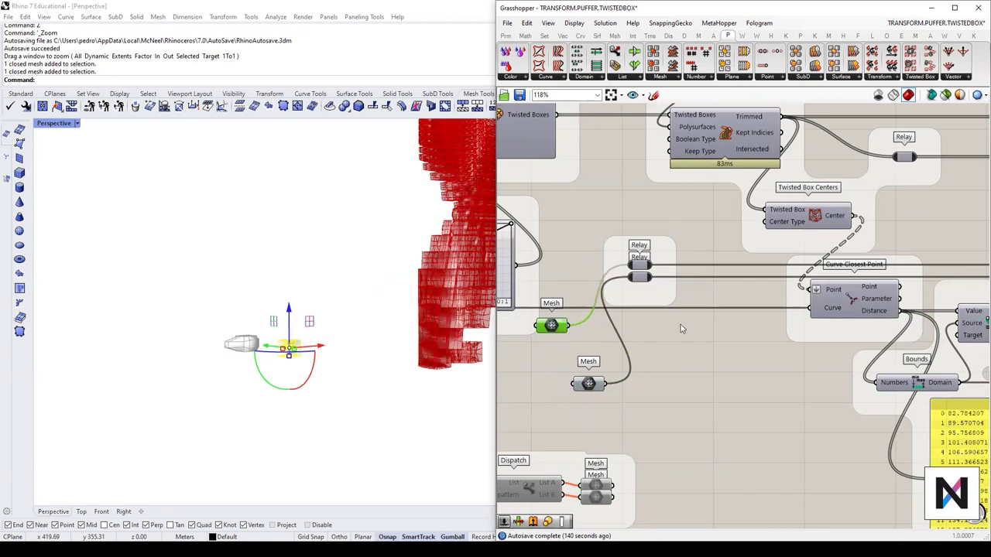
{"action": "scroll", "coordinate": [681, 329], "scroll_direction": "down", "scroll_amount": 2}
{"action": "right_click_drag", "start_coordinate": [583, 351], "coordinate": [616, 356]}
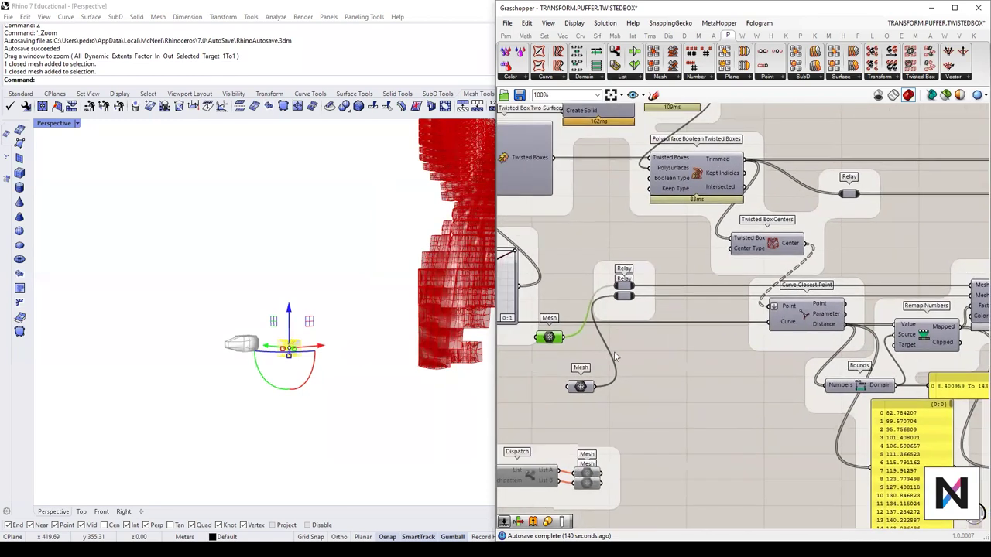
Step: Swap the two Mesh parameters' connections to the Relays and examine the reversed mesh transition on the tower
{"action": "left_click_drag", "start_coordinate": [564, 337], "coordinate": [613, 299]}
{"action": "left_click_drag", "start_coordinate": [594, 386], "coordinate": [614, 288]}
{"action": "left_click", "coordinate": [358, 412]}
{"action": "scroll", "coordinate": [359, 413], "scroll_direction": "down", "scroll_amount": 2}
{"action": "scroll", "coordinate": [466, 374], "scroll_direction": "up", "scroll_amount": 4}
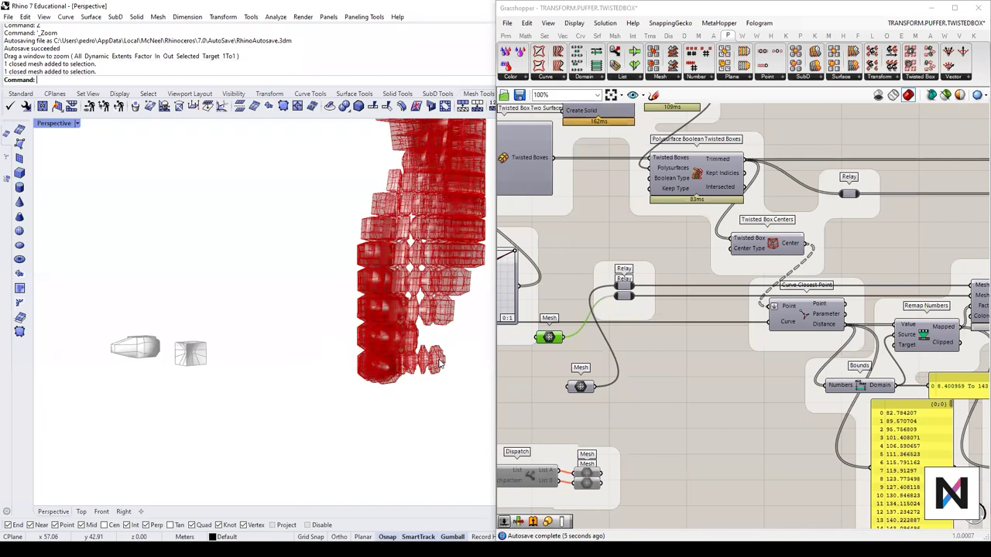
{"action": "right_click_drag", "start_coordinate": [435, 366], "coordinate": [362, 193]}
{"action": "scroll", "coordinate": [599, 384], "scroll_direction": "up", "scroll_amount": 3}
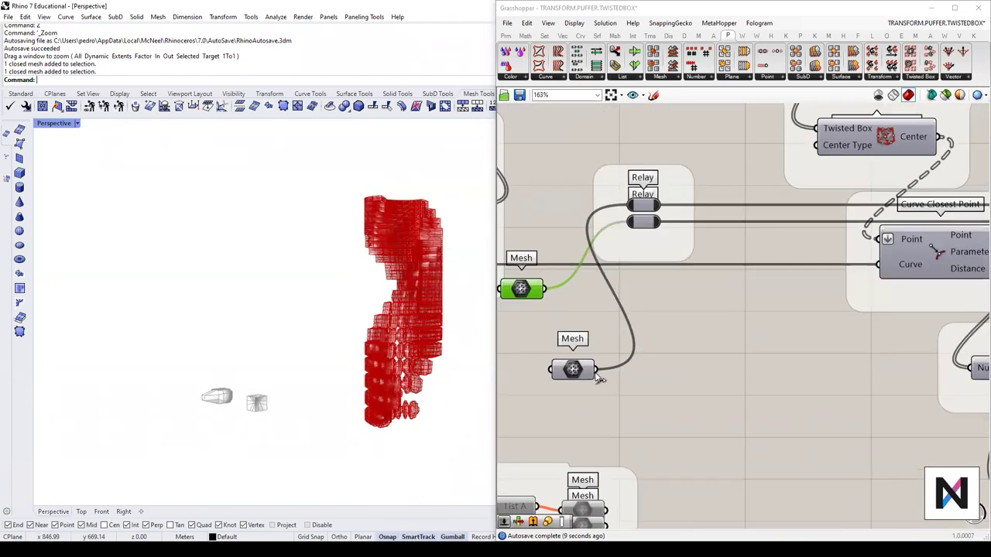
Step: Restore the original connections between the Mesh parameters and Relays, and align the upper Mesh parameter beside its Relay
{"action": "left_click_drag", "start_coordinate": [596, 371], "coordinate": [630, 225]}
{"action": "left_click_drag", "start_coordinate": [545, 290], "coordinate": [629, 206]}
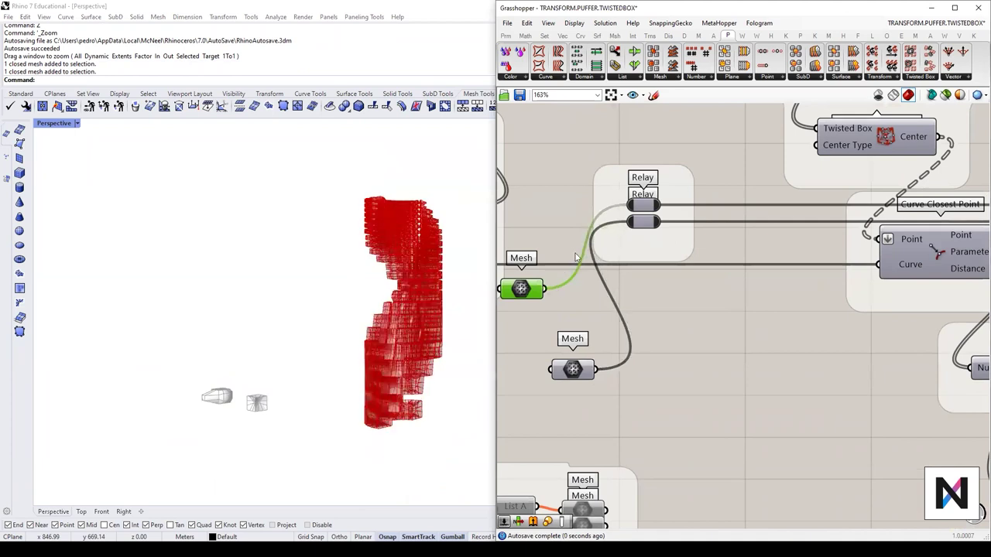
{"action": "left_click_drag", "start_coordinate": [518, 292], "coordinate": [569, 209]}
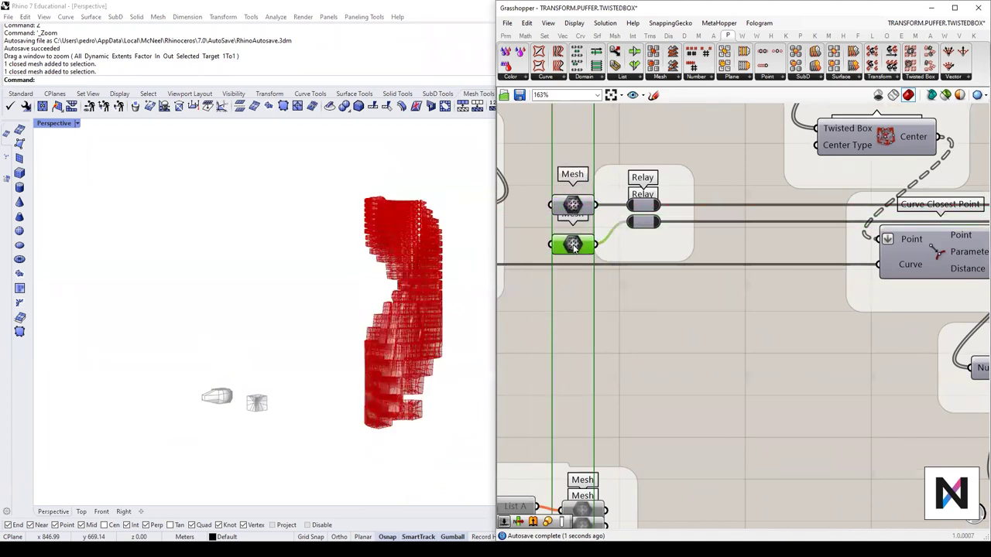